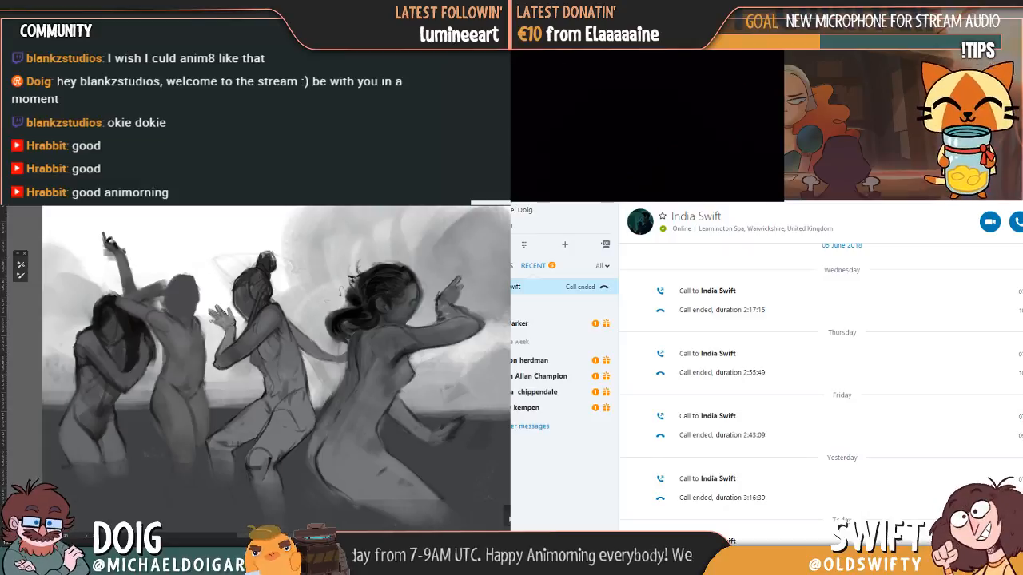
- Open the system Volume Mixer for the speakers and move its window clear of the painting
click(522, 310)
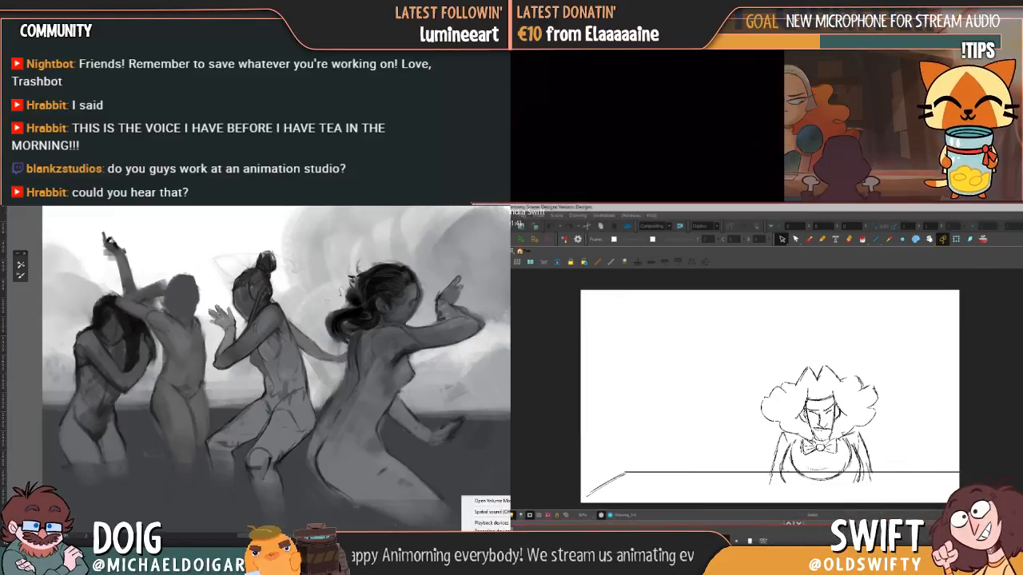
click(490, 501)
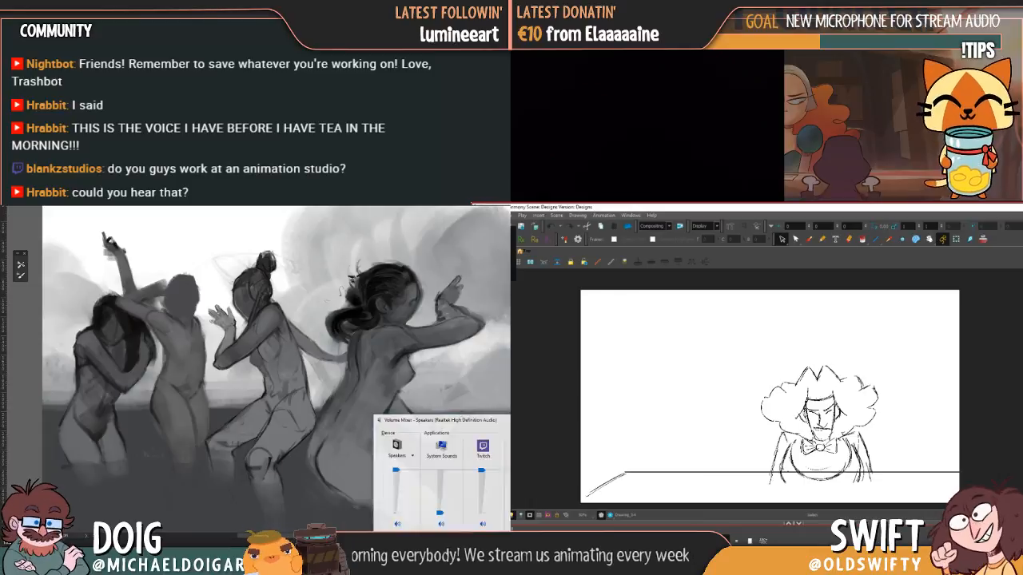
mouse_move(455, 420)
mouse_down()
mouse_move(71, 374)
mouse_move(0, 376)
mouse_up()
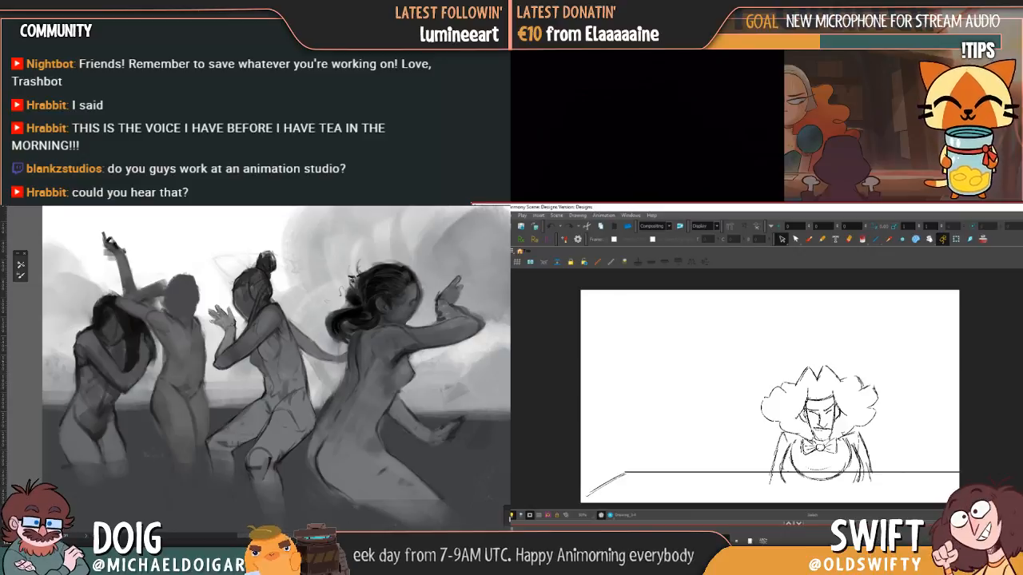
- Flip through the scene's drawings, examining the curly-haired character's poses at the table and the storyboard thumbnails
key(period)
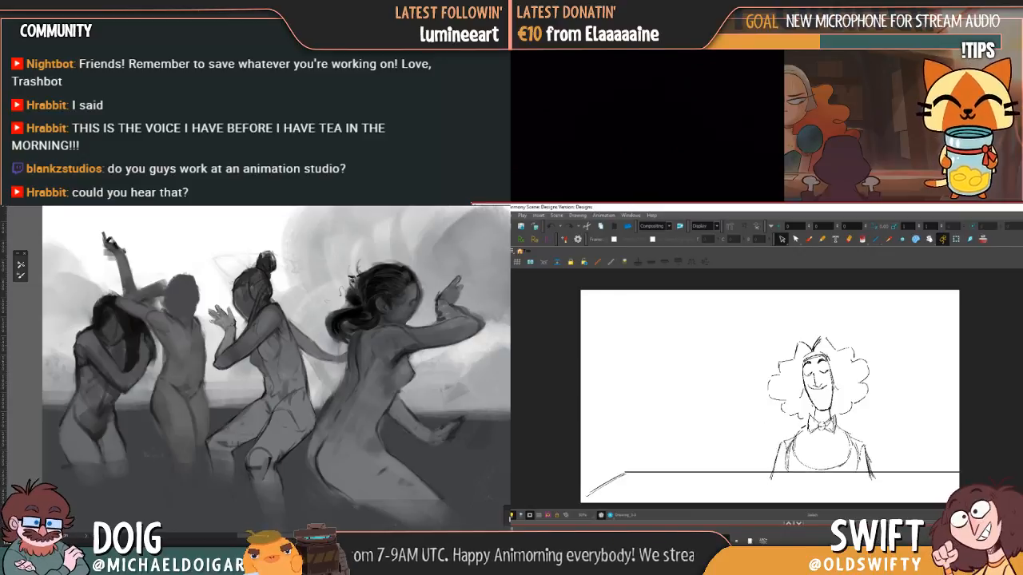
key(period)
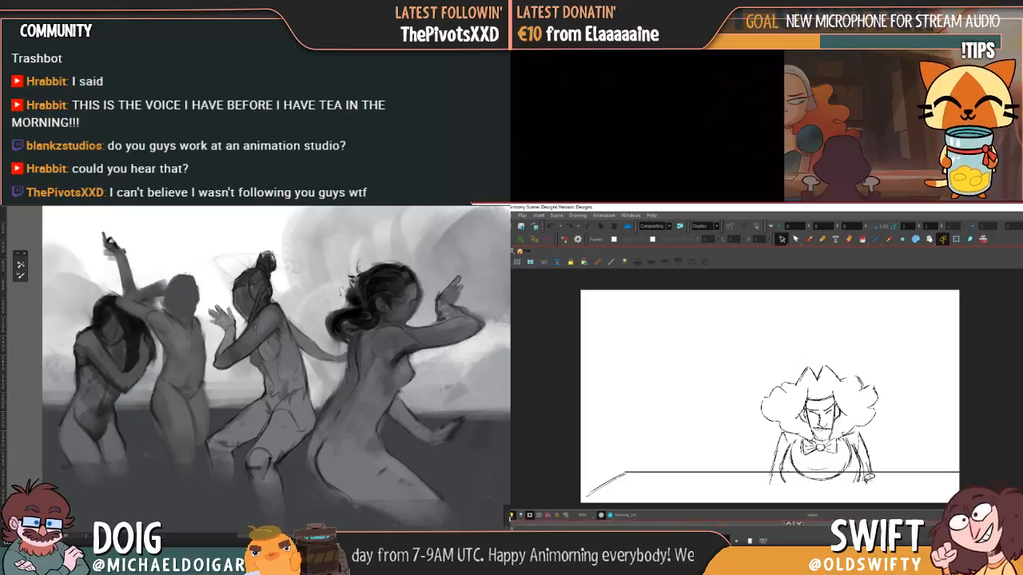
click(867, 479)
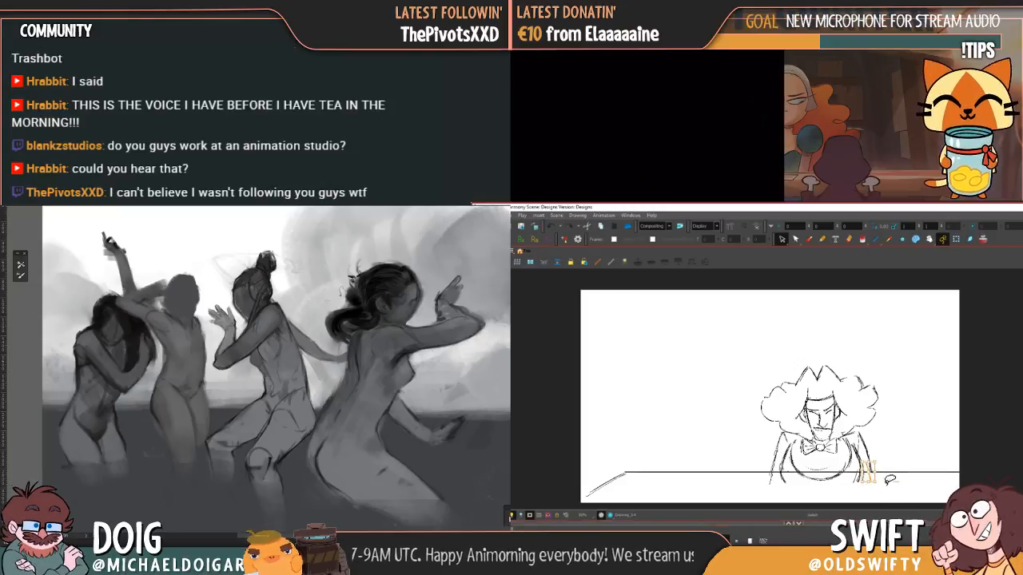
click(863, 481)
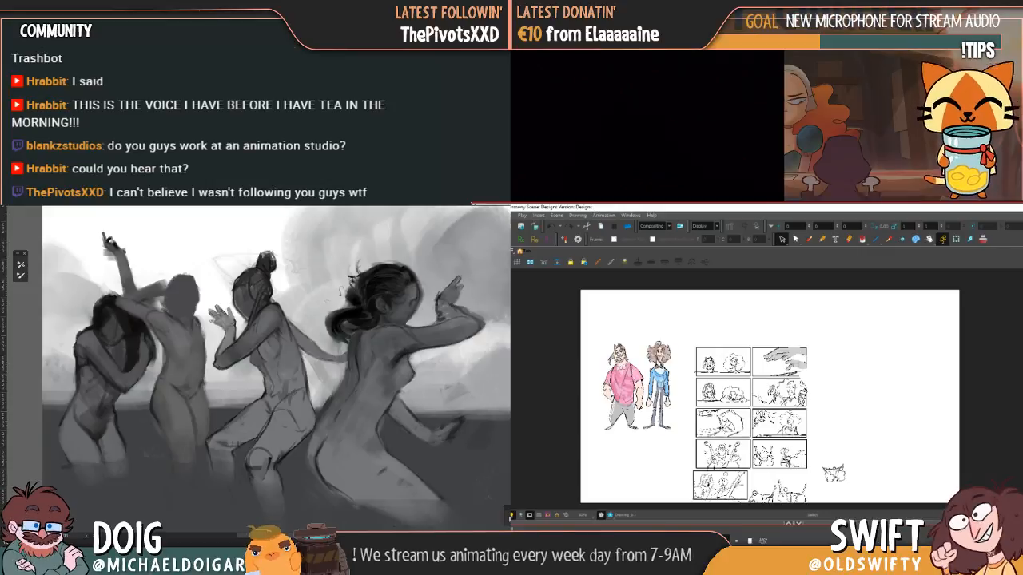
key(period)
key(period)
key(period)
key(period)
key(period)
key(period)
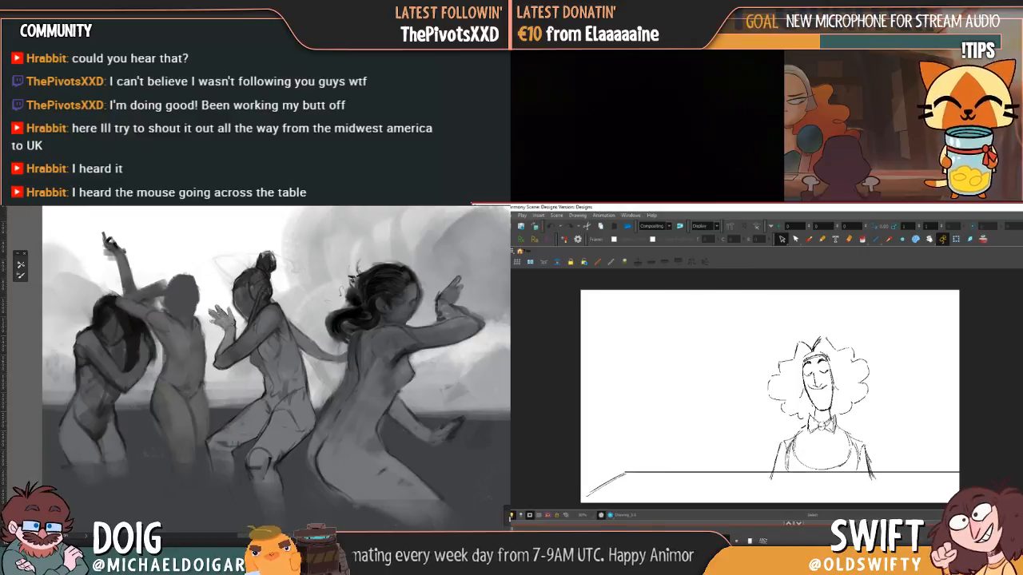
key(period)
key(period)
key(period)
key(period)
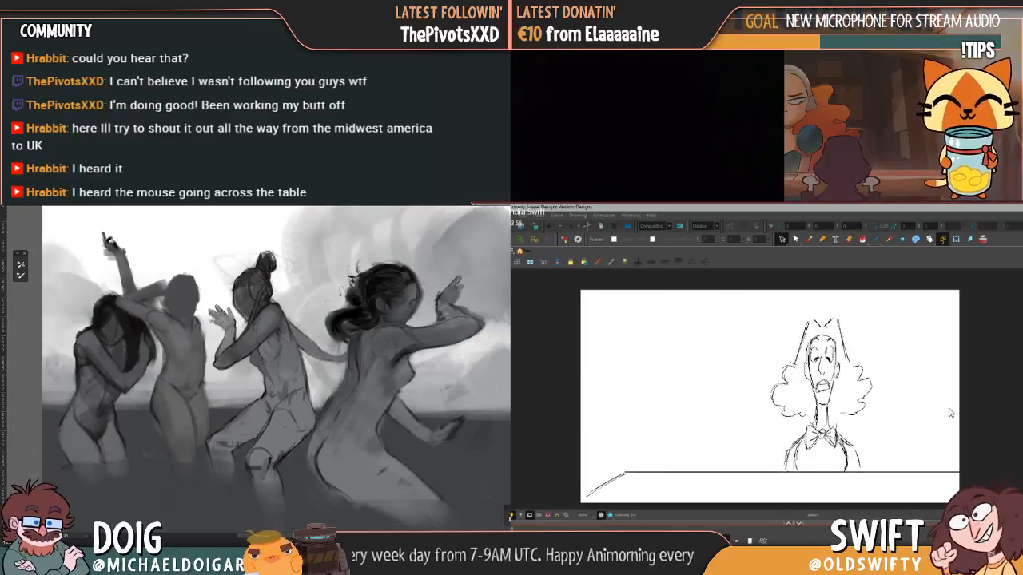
key(period)
key(period)
key(period)
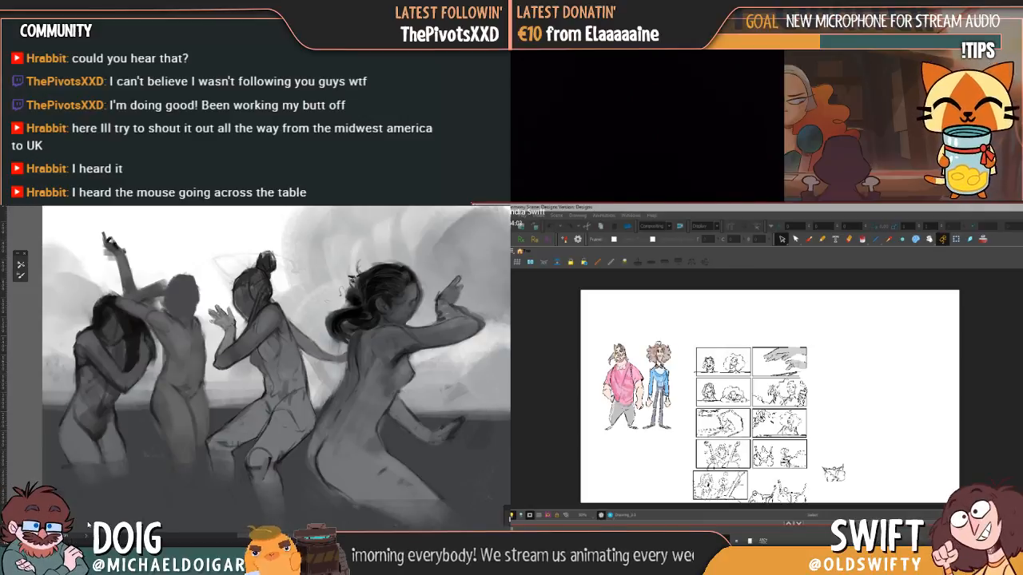
- Advance to the empty cell and paste the copied sketch panels with the close-up eyes and the bow-tie character
key(.)
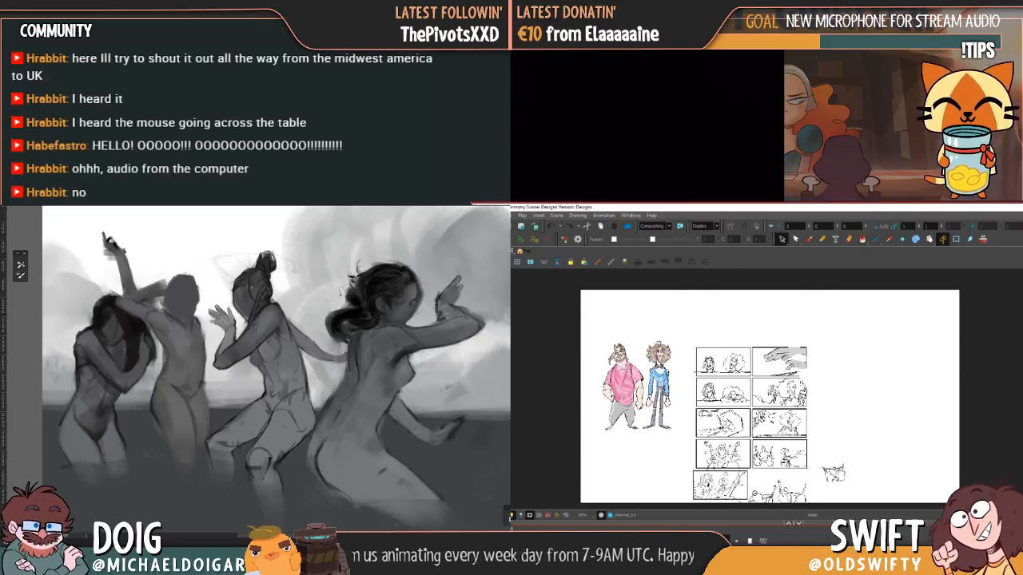
key(.)
key(.)
key(.)
key(.)
key(.)
key(.)
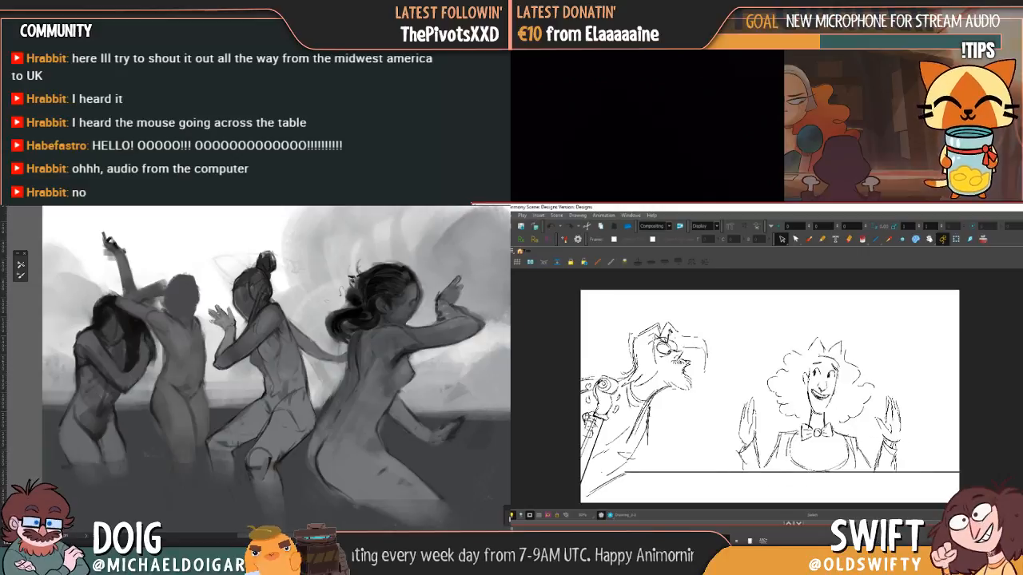
key(.)
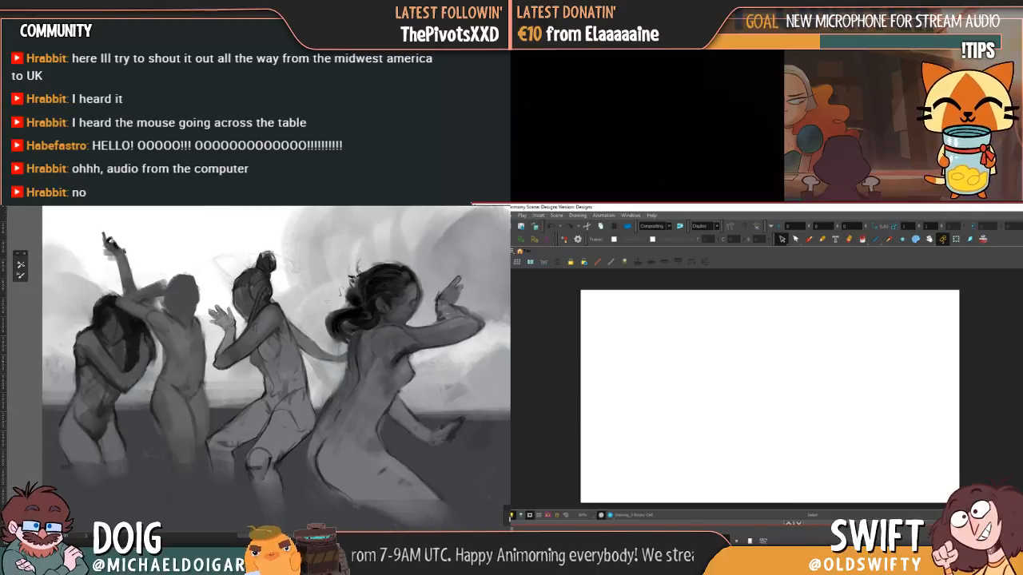
key(ctrl+v)
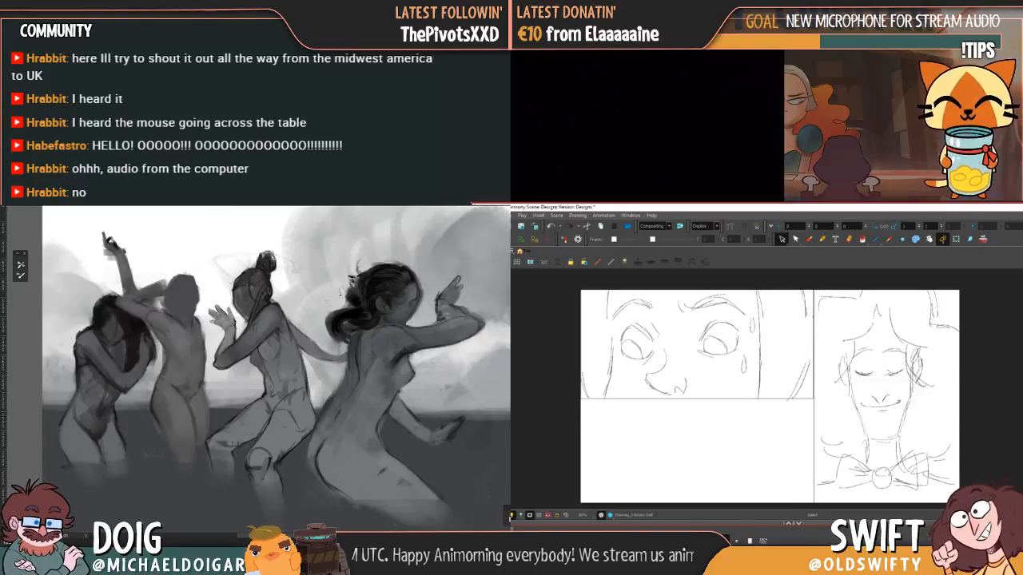
key(period)
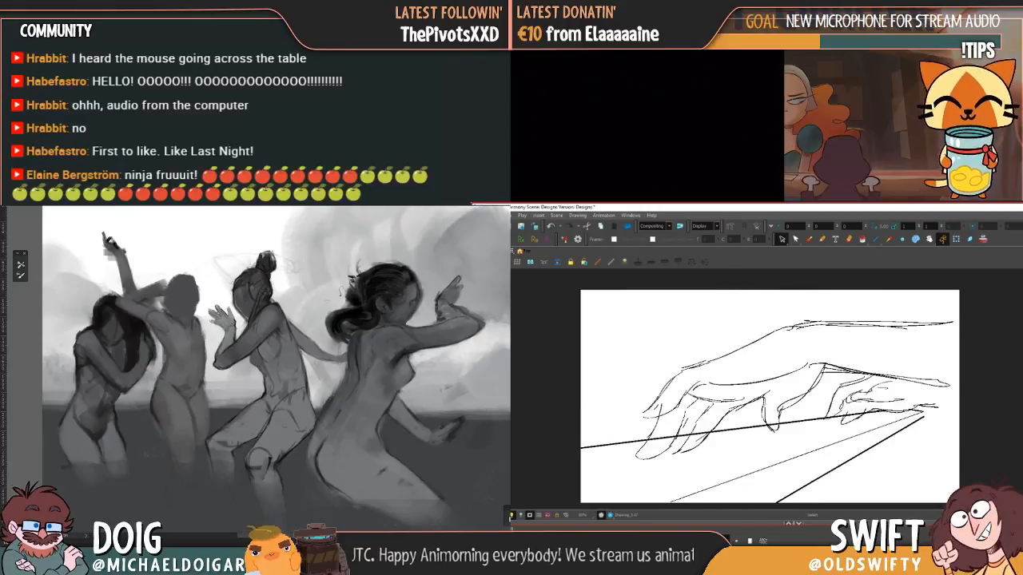
right_click(463, 531)
mouse_move(488, 513)
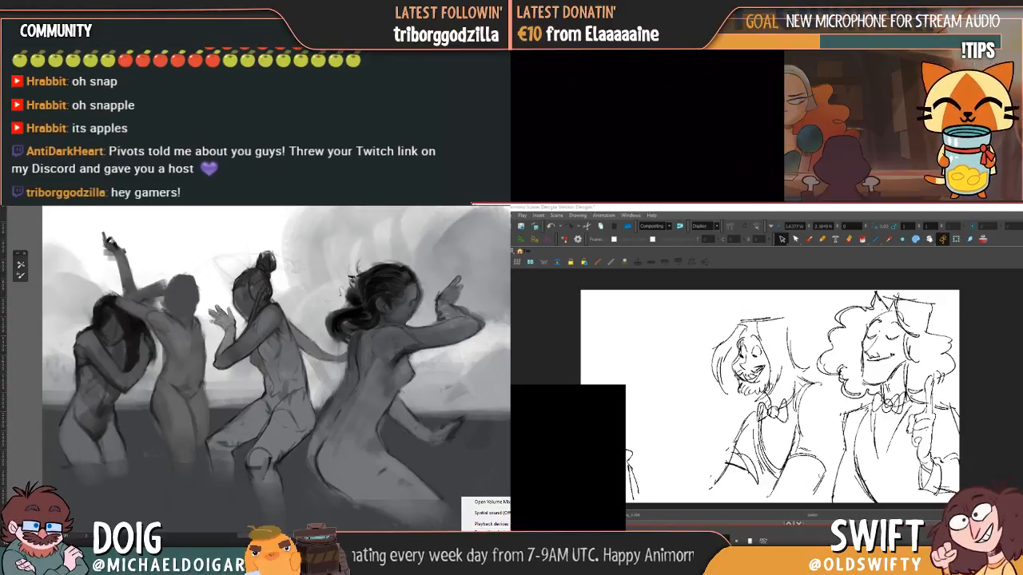
text(vlc)
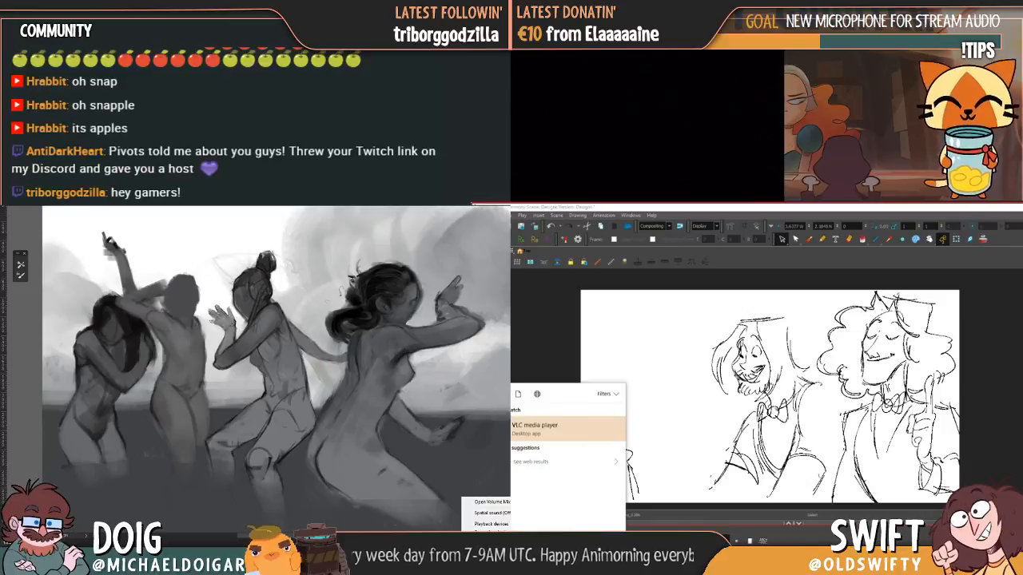
text(olu)
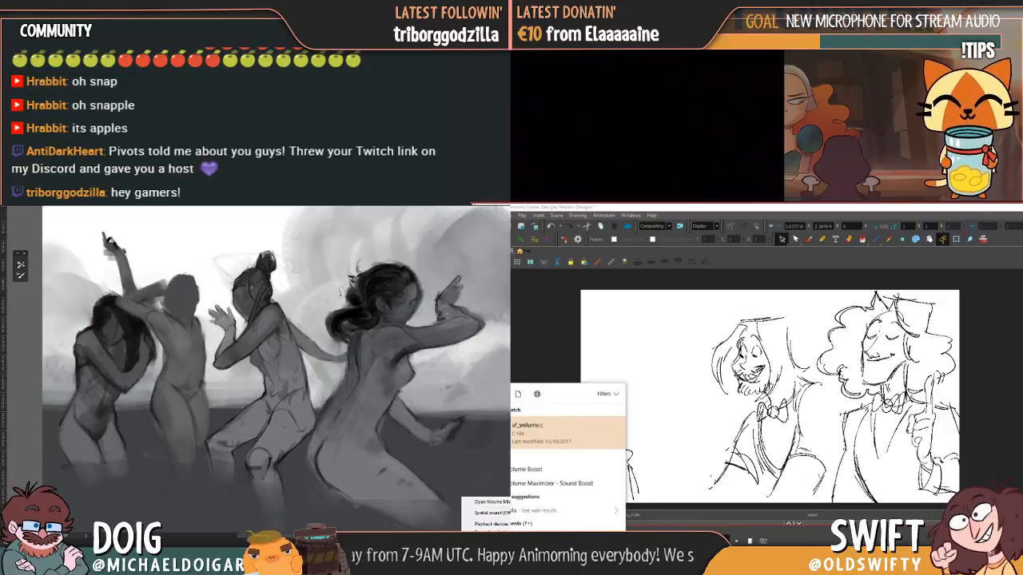
text(me)
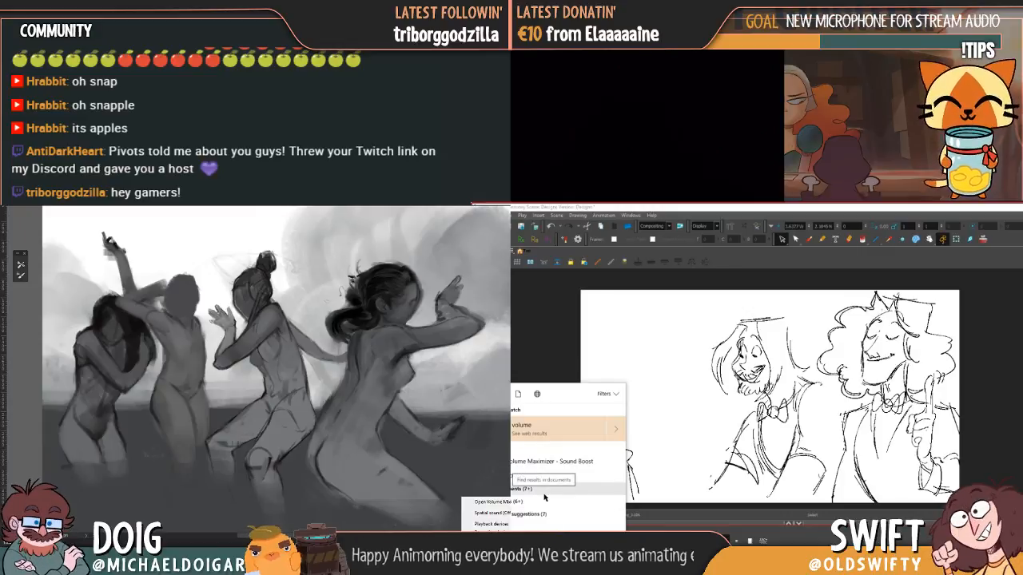
key(BackSpace)
key(BackSpace)
key(BackSpace)
key(BackSpace)
key(BackSpace)
key(BackSpace)
- Search the system for "sound", open the Sound control panel, and move its dialog listing the recording devices over the canvas
text(sound)
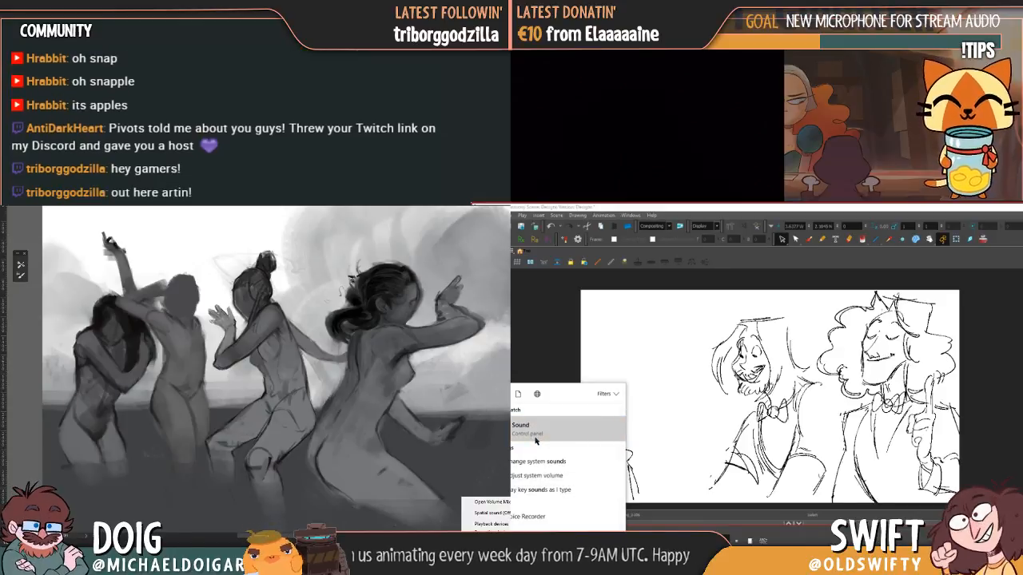
click(535, 438)
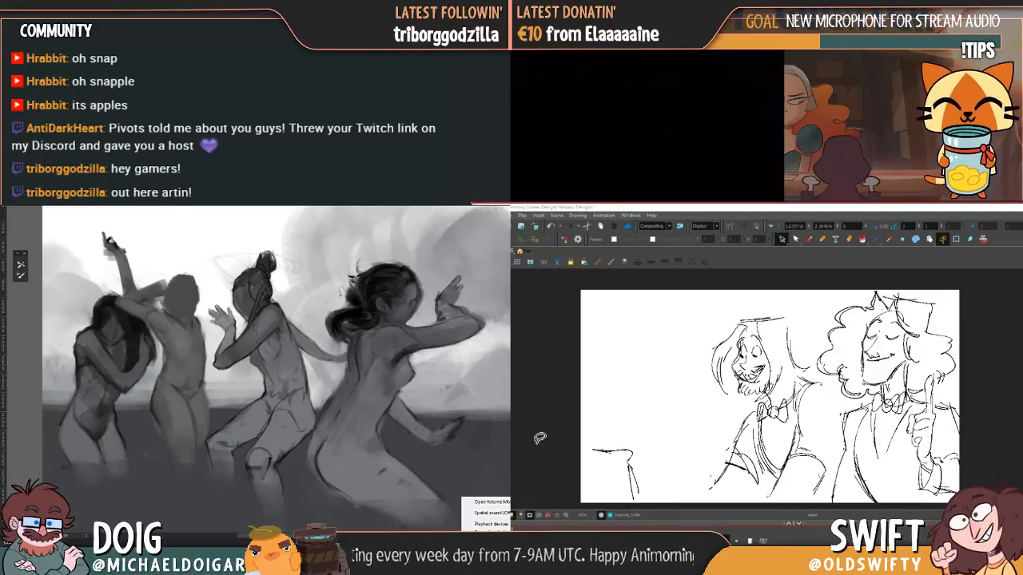
click(518, 232)
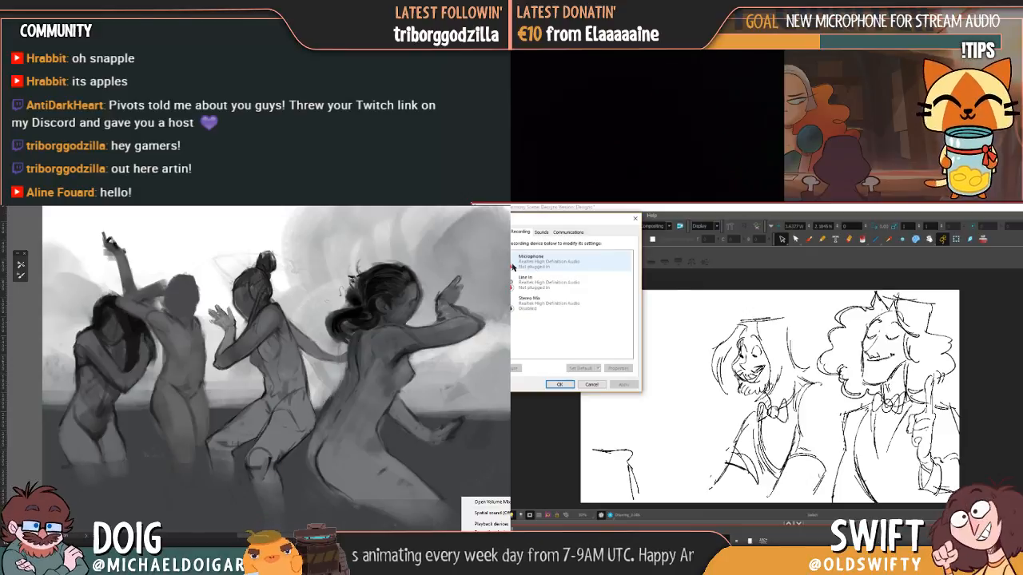
drag(545, 225, 795, 251)
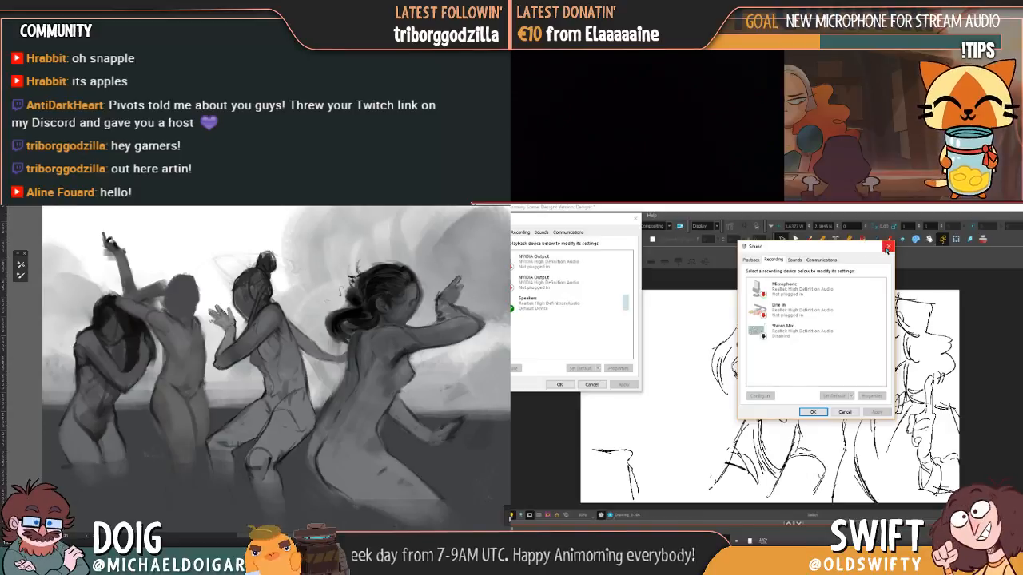
- Close the duplicate Sound dialog and show the recording devices in the remaining one, placed over the canvas
click(882, 250)
drag(549, 224, 751, 244)
click(725, 255)
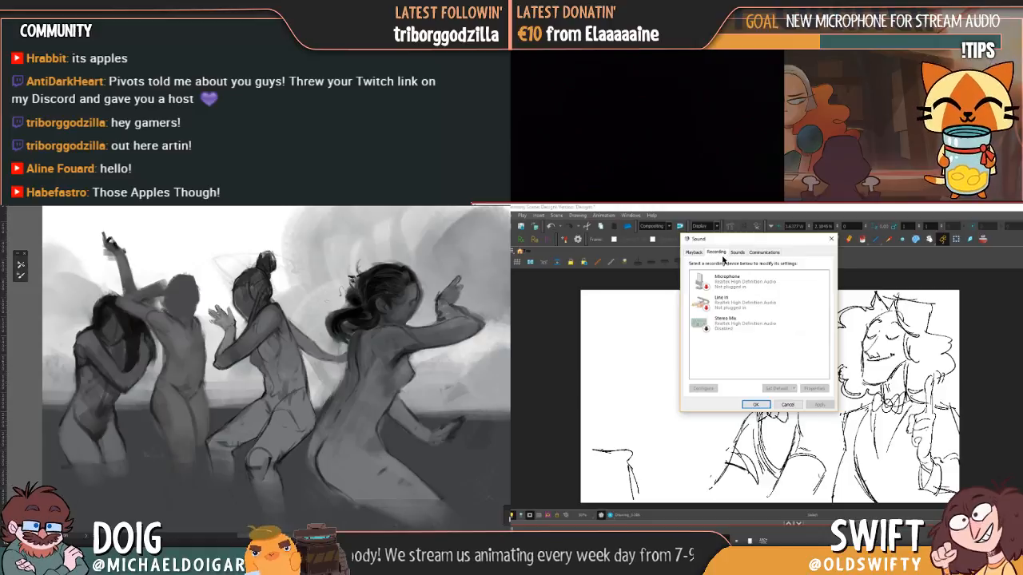
- Check the Line In entry, the playback devices and the Windows sound scheme, ending on the recording devices
click(721, 277)
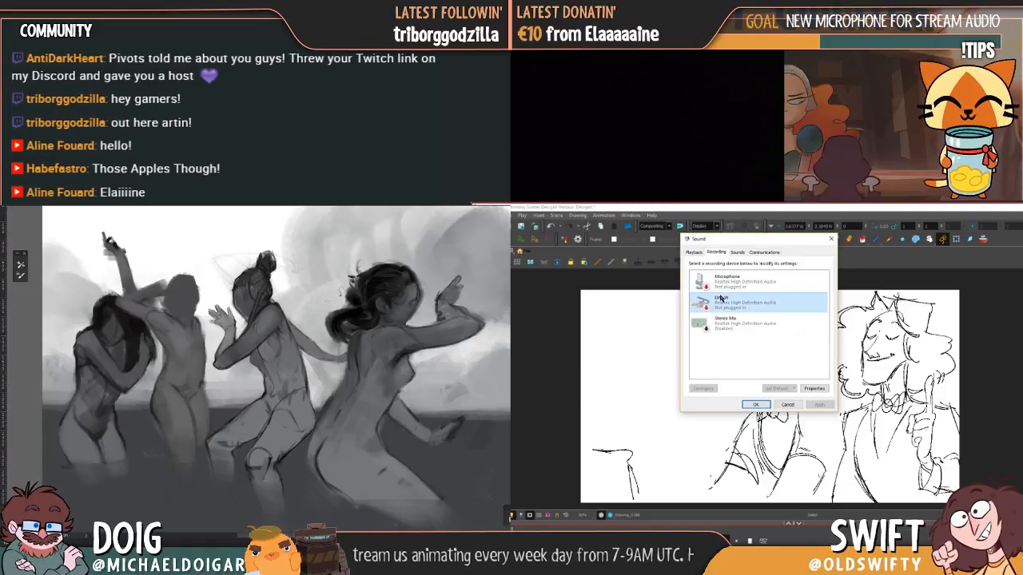
click(698, 254)
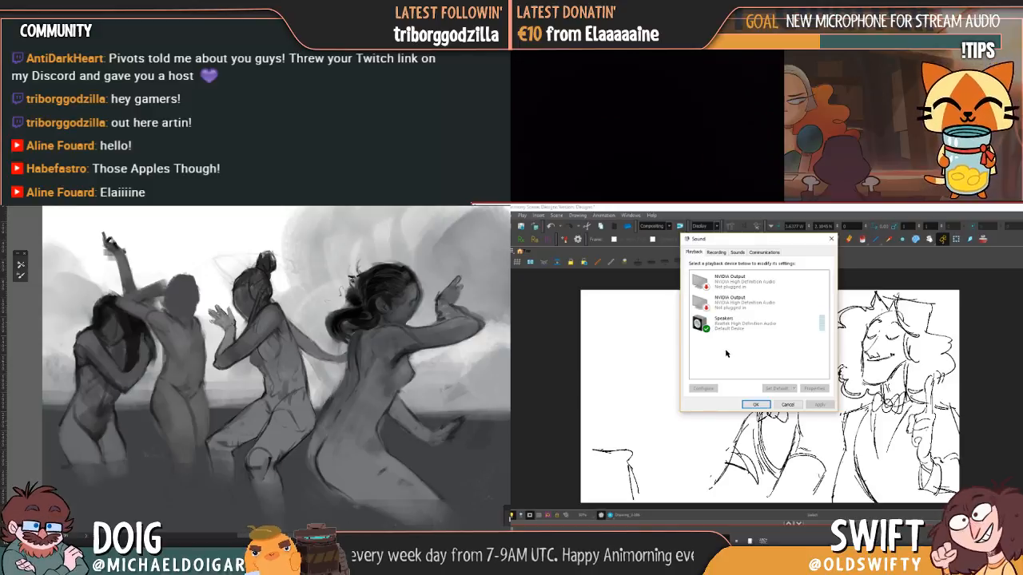
click(738, 253)
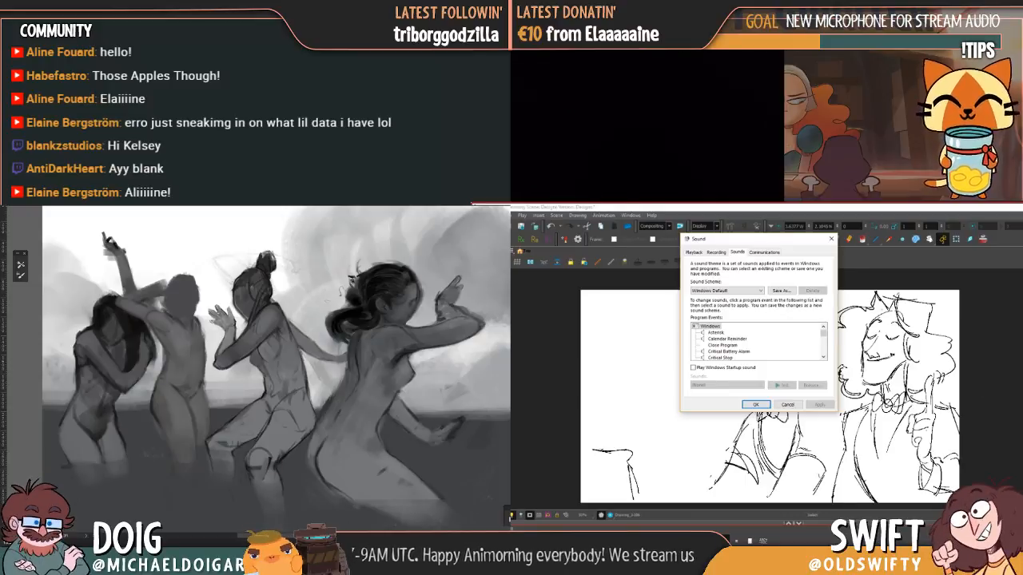
click(715, 252)
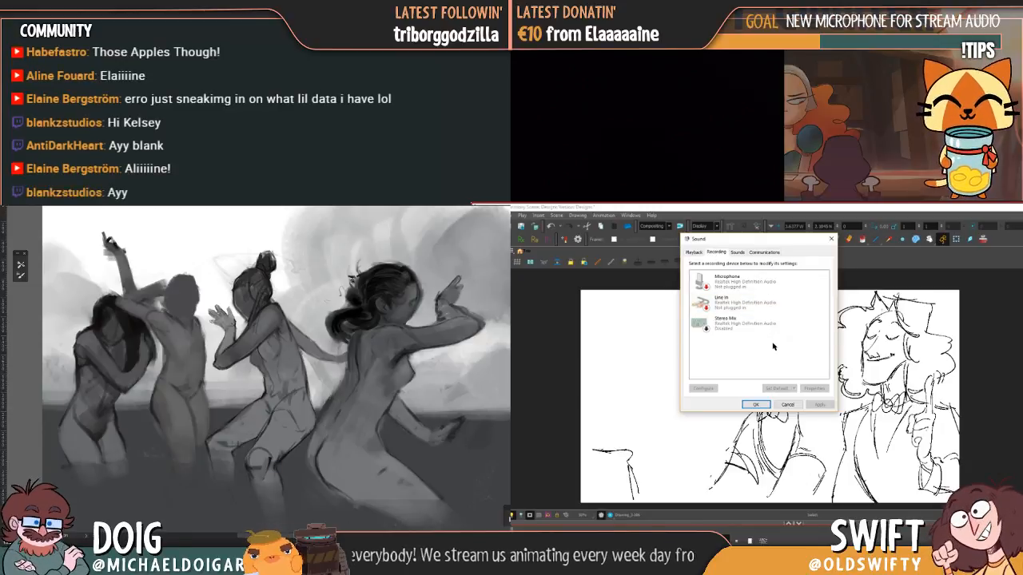
right_click(715, 350)
click(724, 357)
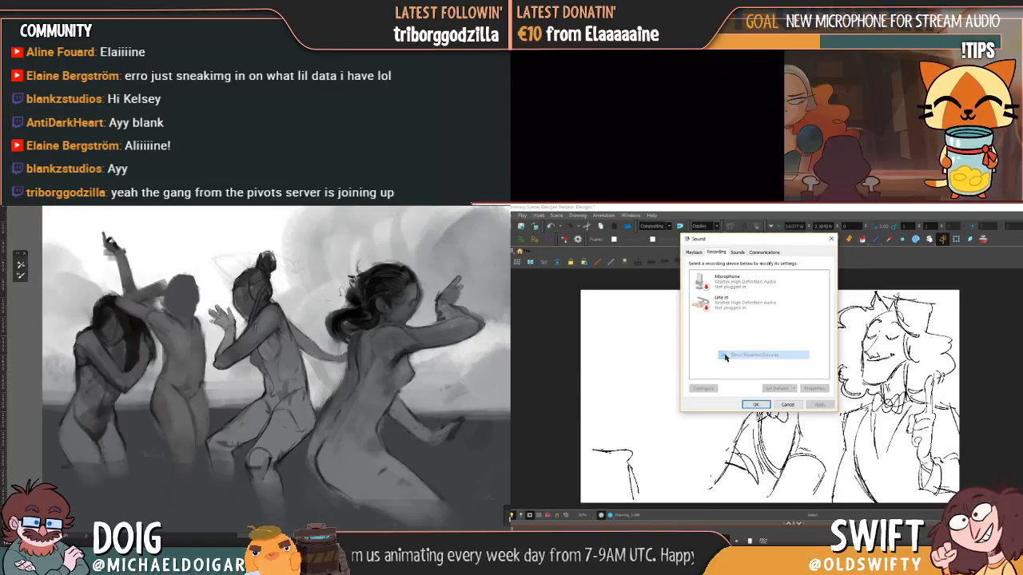
click(725, 357)
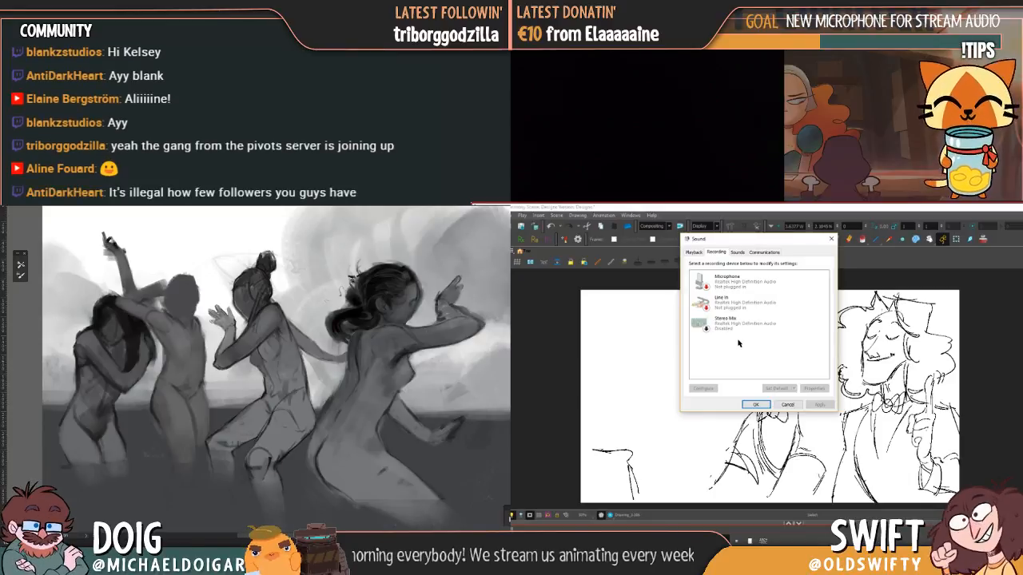
- Enable the Stereo Mix recording device and accept the sound settings
right_click(721, 327)
click(740, 330)
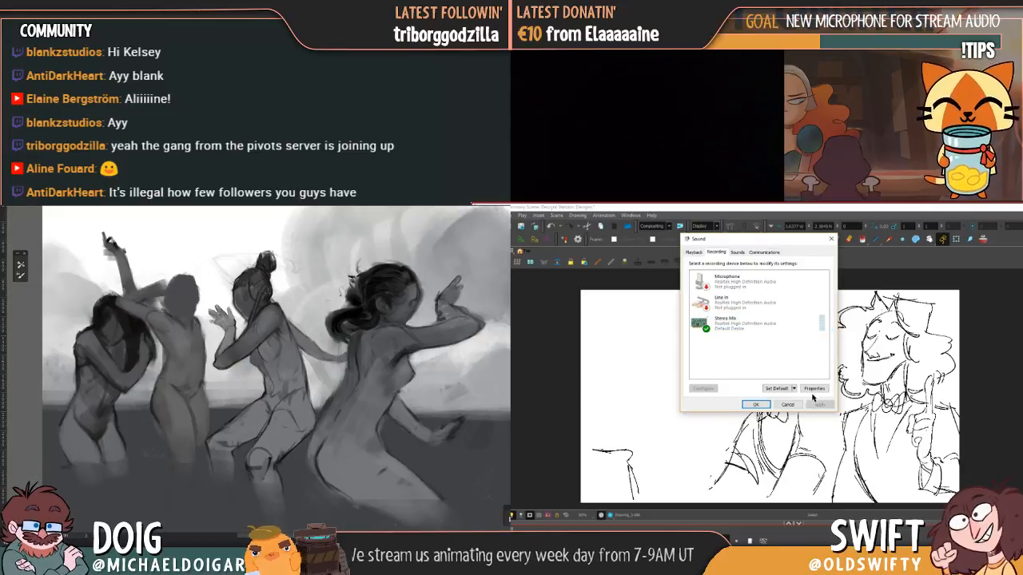
click(755, 404)
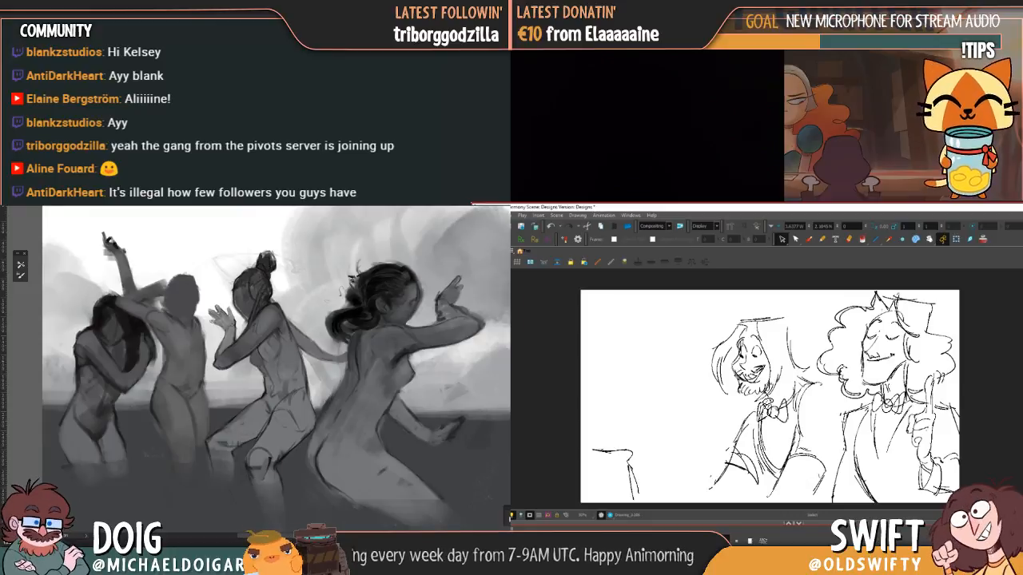
- Switch to the Skype call window and show the audio settings in its options
key(alt+Tab)
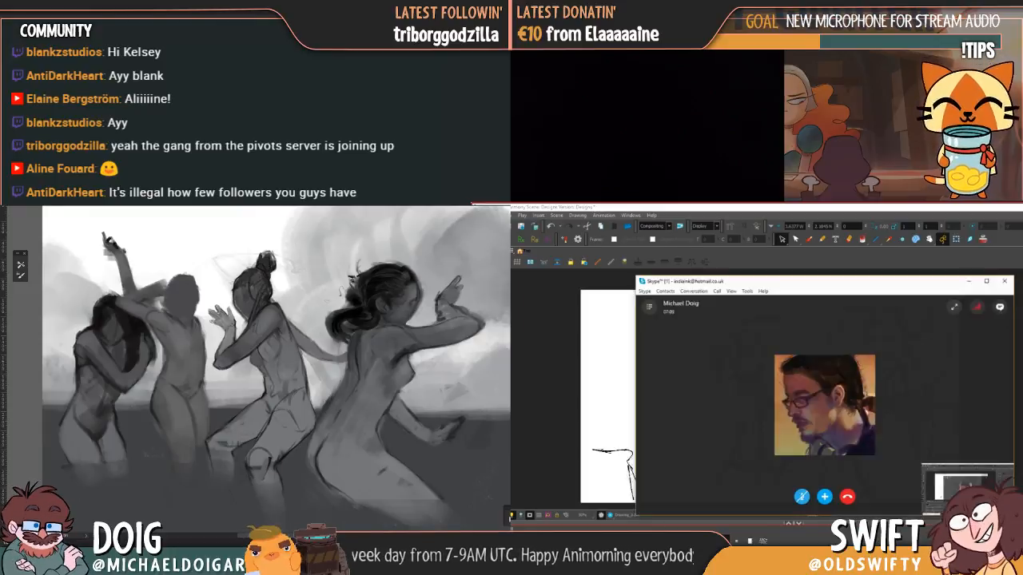
click(743, 291)
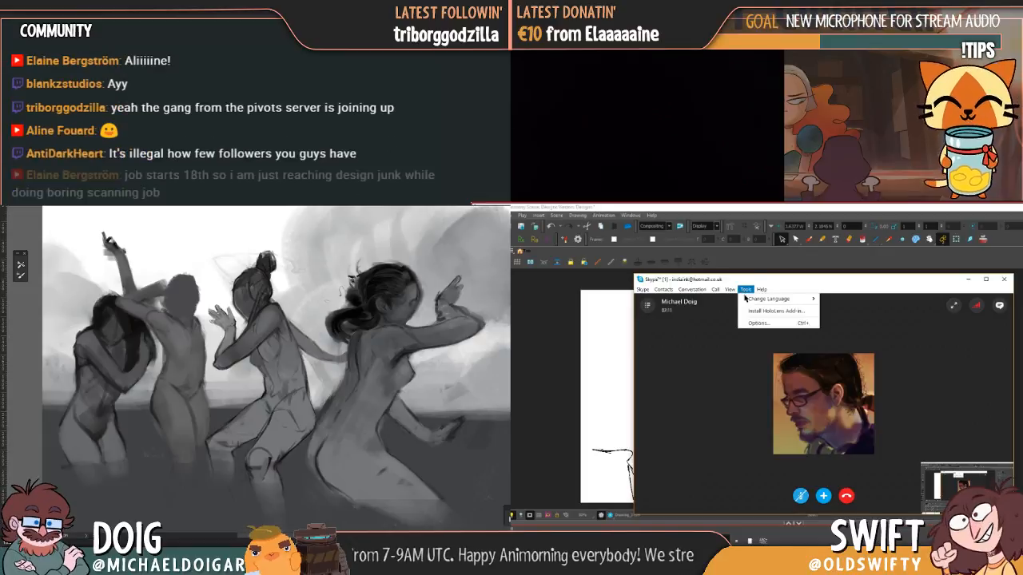
click(749, 324)
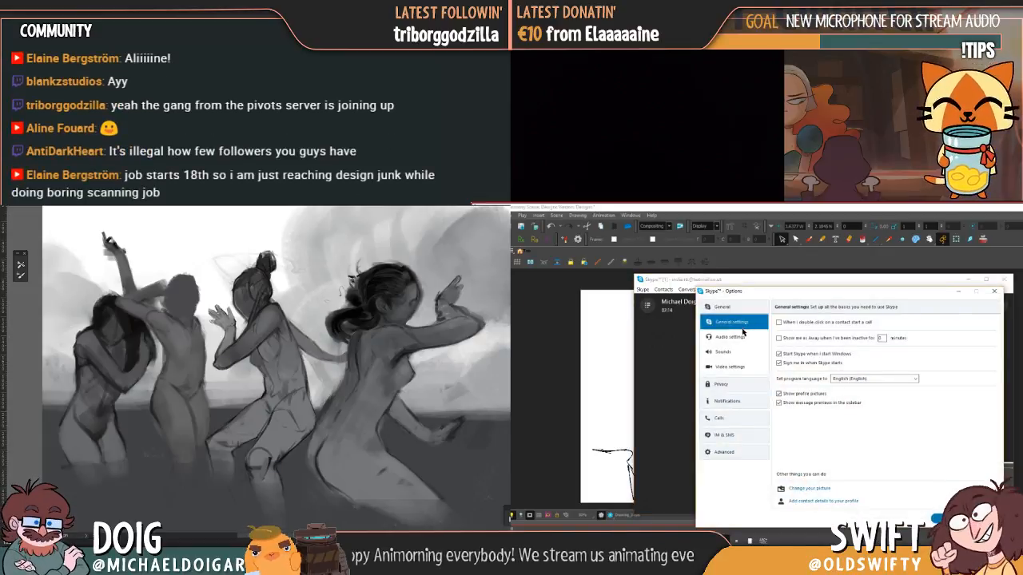
click(727, 339)
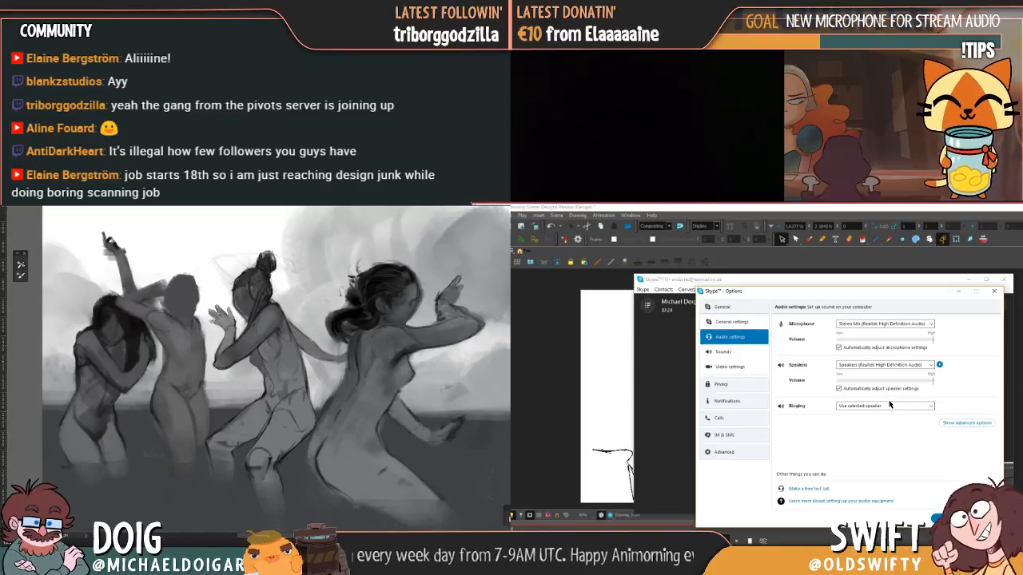
- Select Stereo Mix as Skype's microphone with automatic adjustment off and volume at maximum, save the options and minimize Skype
click(883, 324)
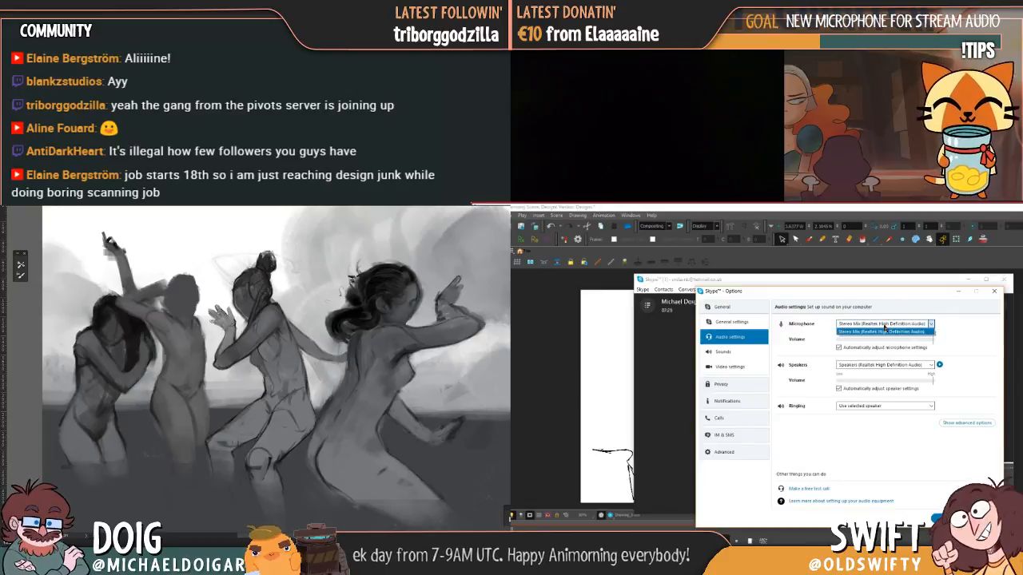
click(885, 330)
click(955, 348)
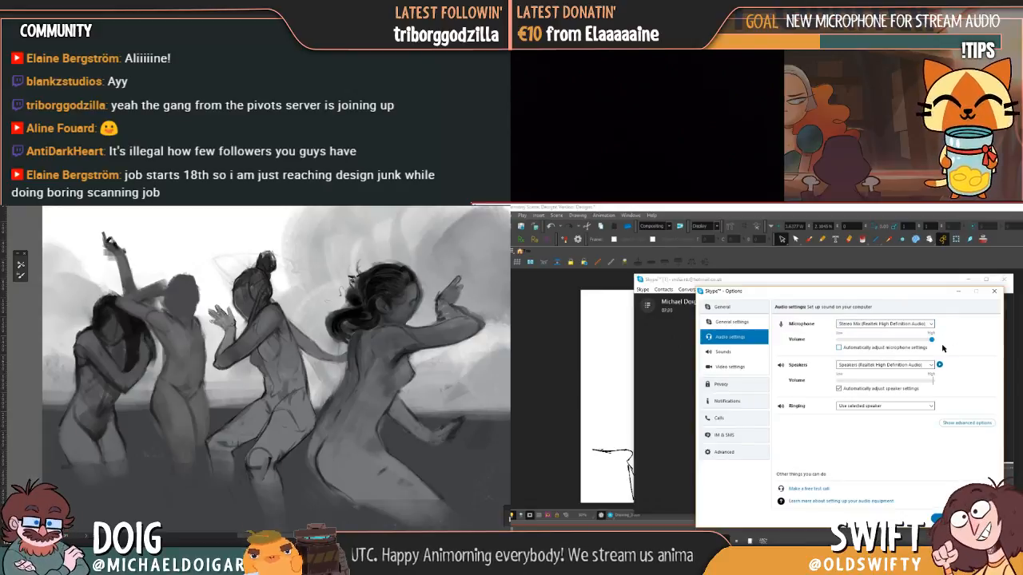
mouse_move(931, 342)
mouse_down()
mouse_move(886, 347)
mouse_move(938, 343)
mouse_up()
click(941, 517)
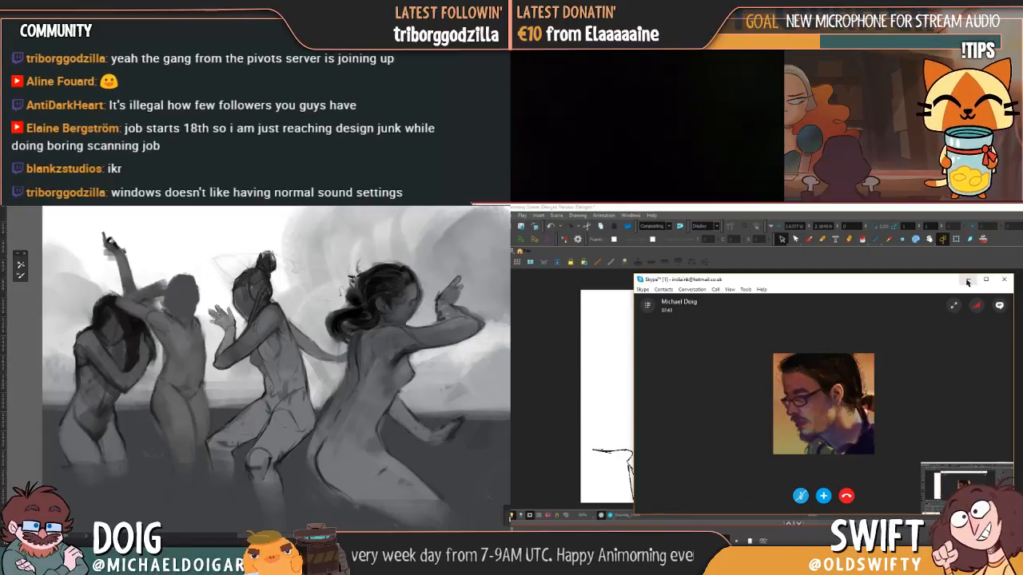
click(966, 282)
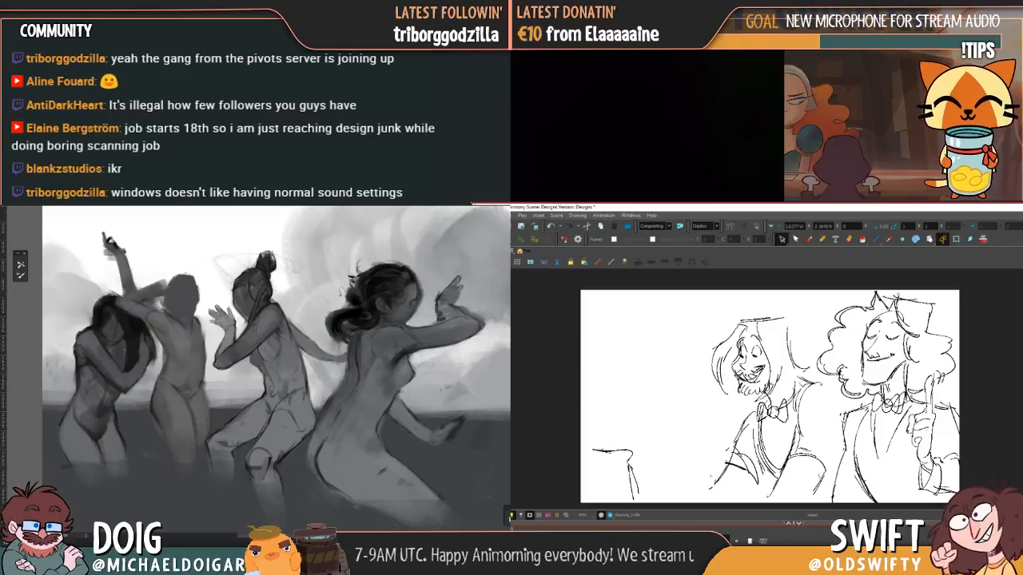
- Step backward through the storyboard drawings to the front view of the two characters in bow ties
key(comma)
key(comma)
key(comma)
key(comma)
key(comma)
key(comma)
key(comma)
key(comma)
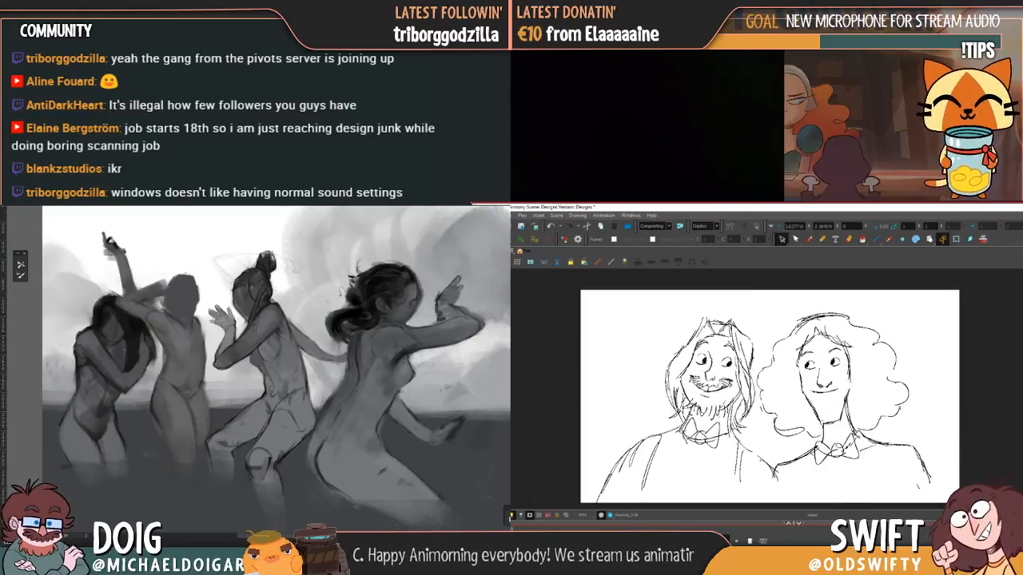
key(comma)
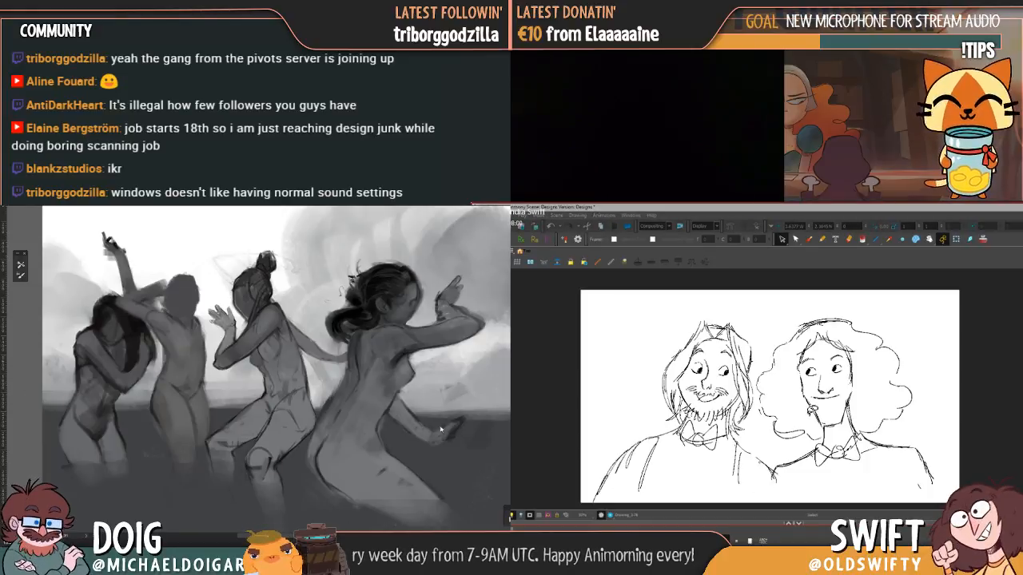
- Open the Windows playback devices, and unmute the microphone in the Skype call before minimizing its window
right_click(461, 552)
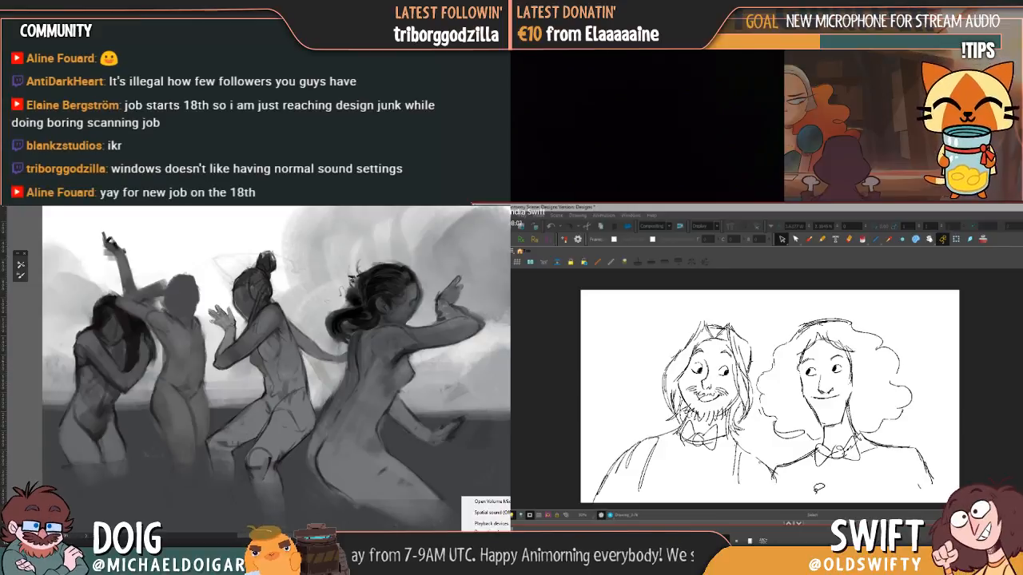
click(496, 523)
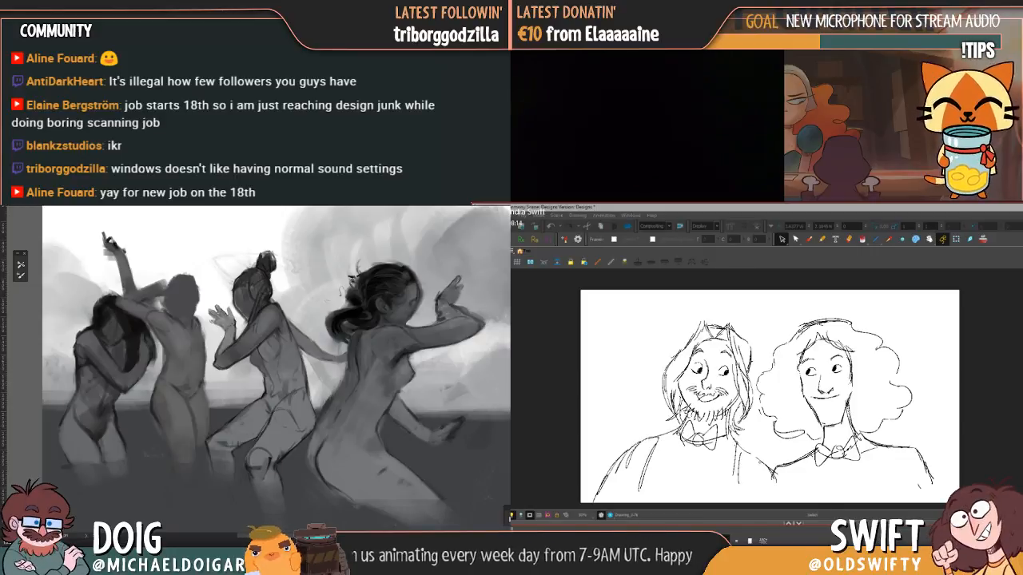
key(alt+Tab)
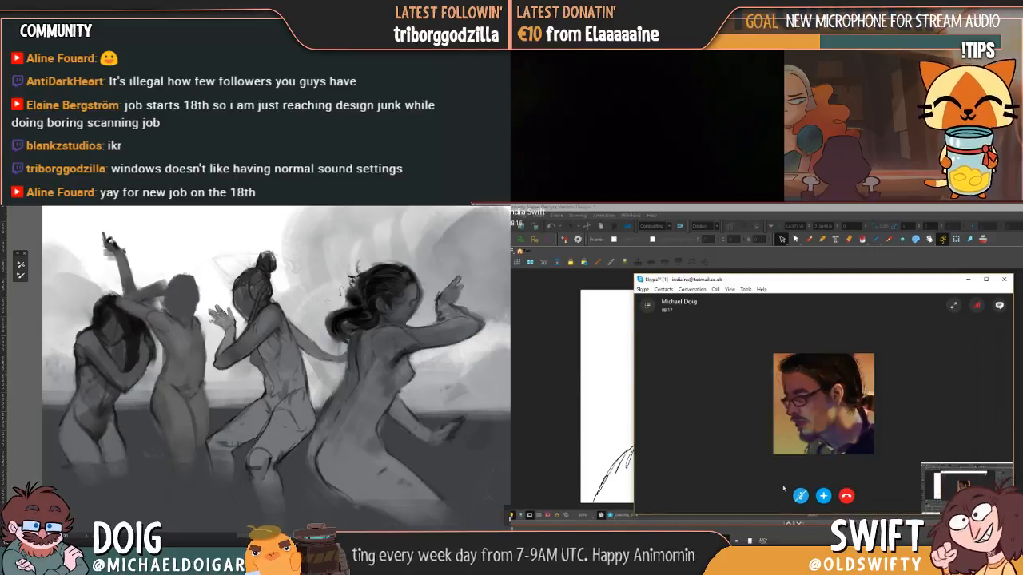
click(799, 495)
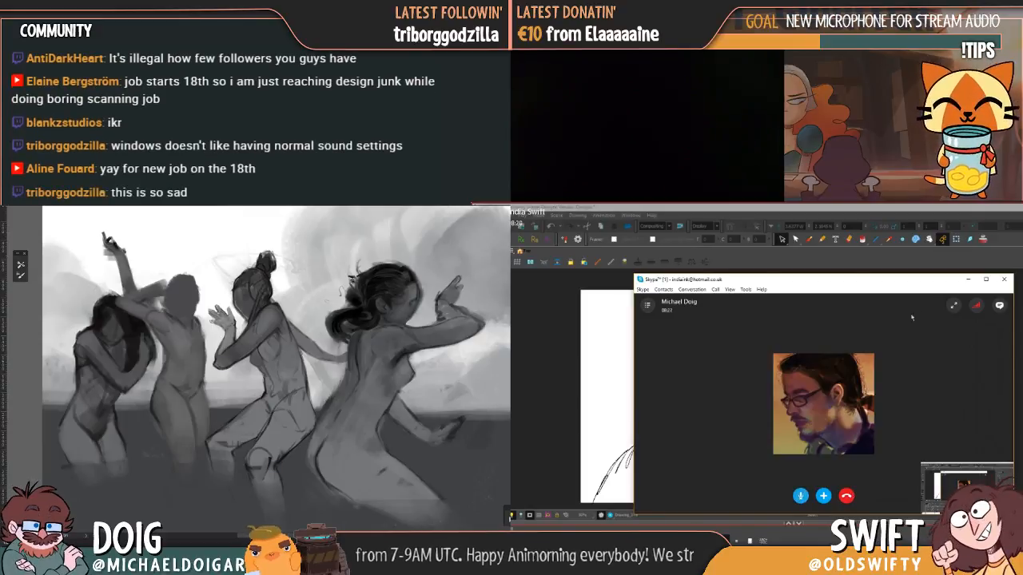
click(968, 278)
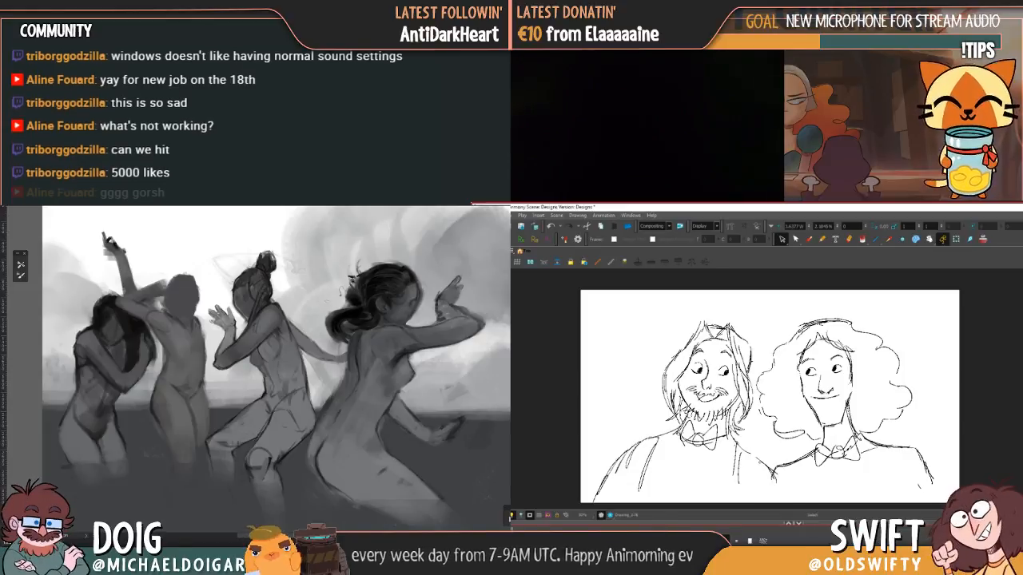
- Return to the overview of storyboard thumbnails and examine the following drawings one by one, up to the piano scene
key(shift+comma)
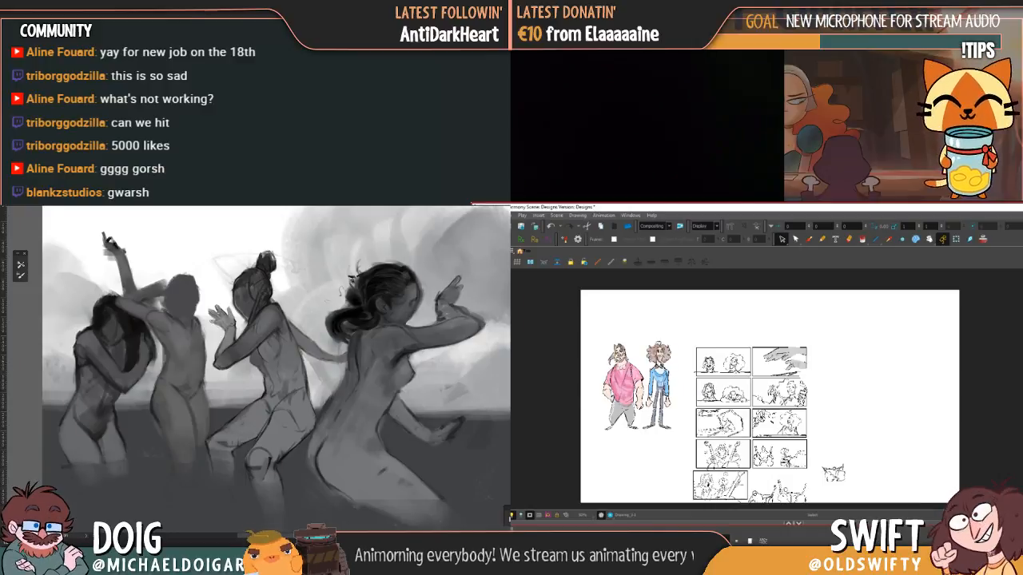
key(period)
key(period)
key(period)
key(period)
key(period)
key(period)
key(period)
key(period)
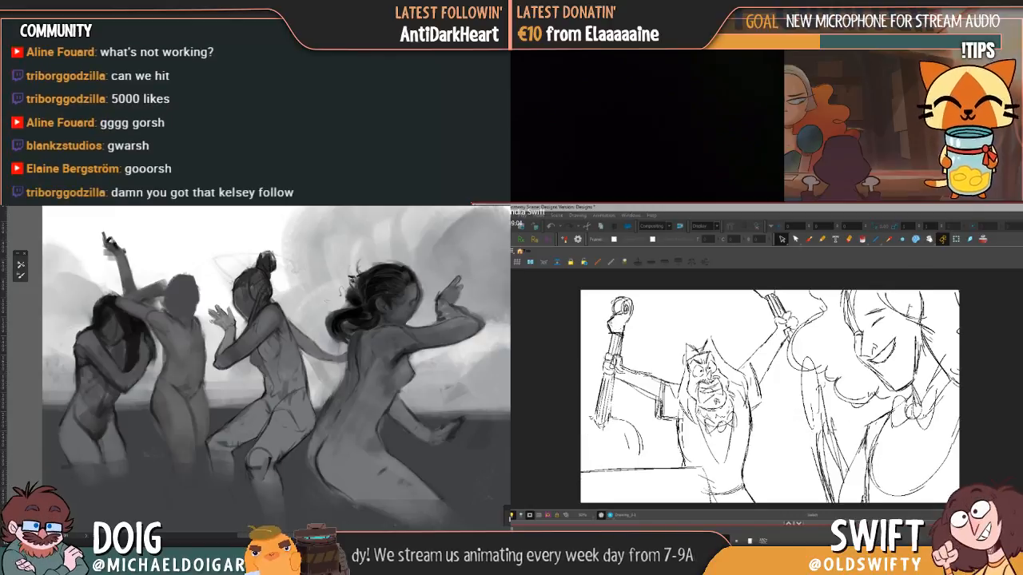
key(period)
key(period)
key(period)
key(period)
key(period)
key(period)
key(period)
key(period)
key(period)
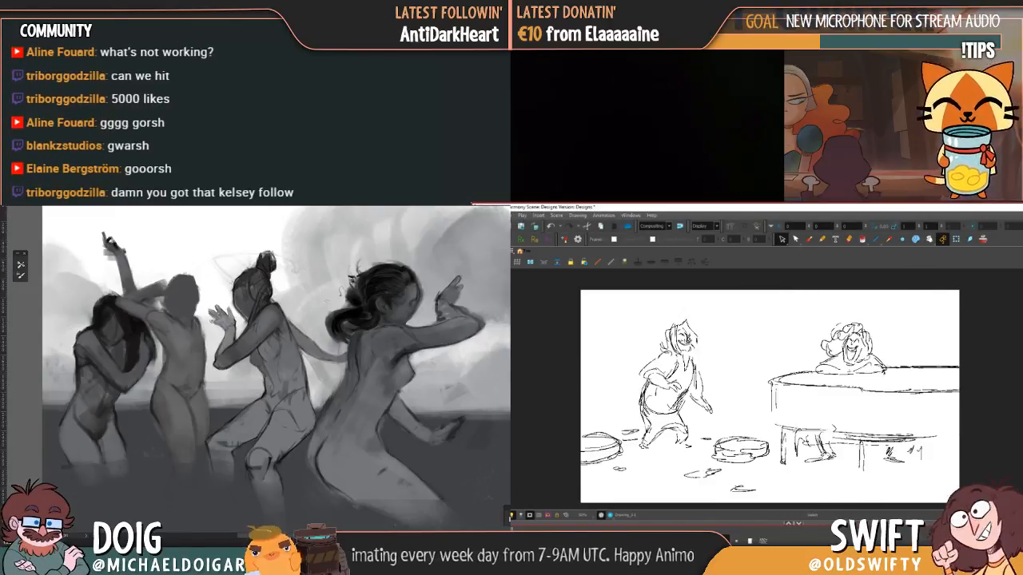
key(period)
key(period)
key(period)
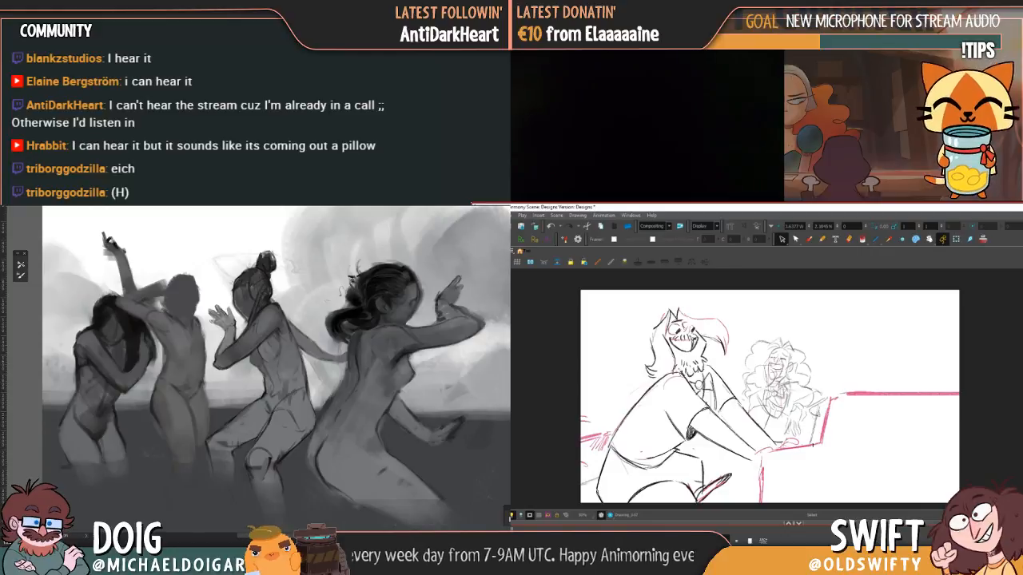
- Switch to the Skype call, mute the microphone and minimize the call window
key(alt+Tab)
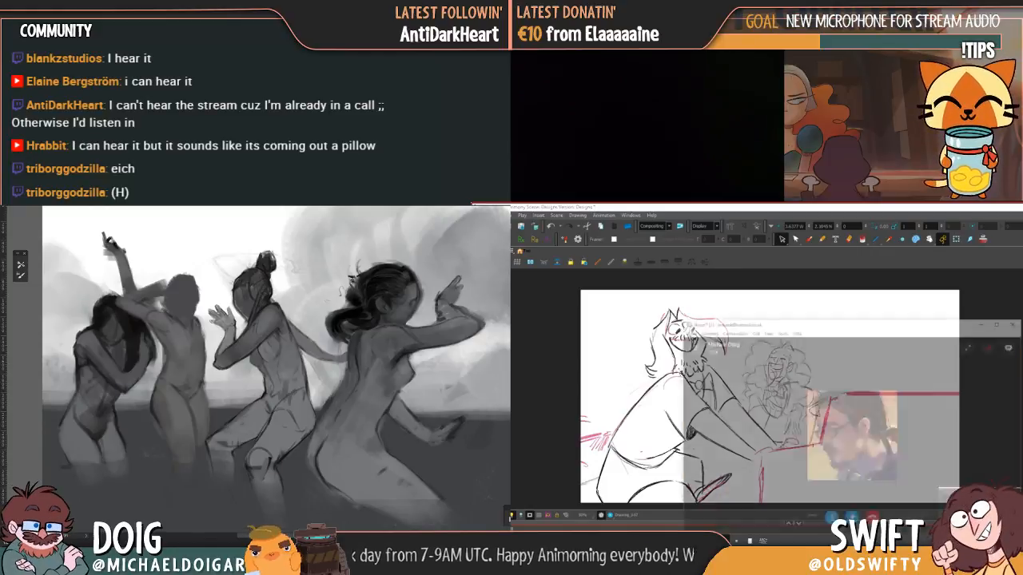
click(800, 495)
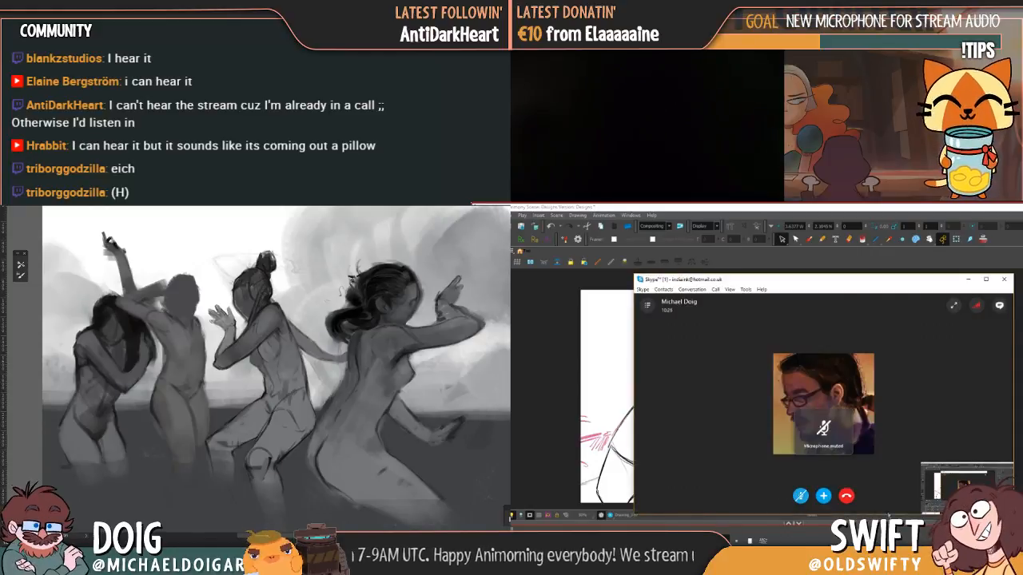
click(965, 281)
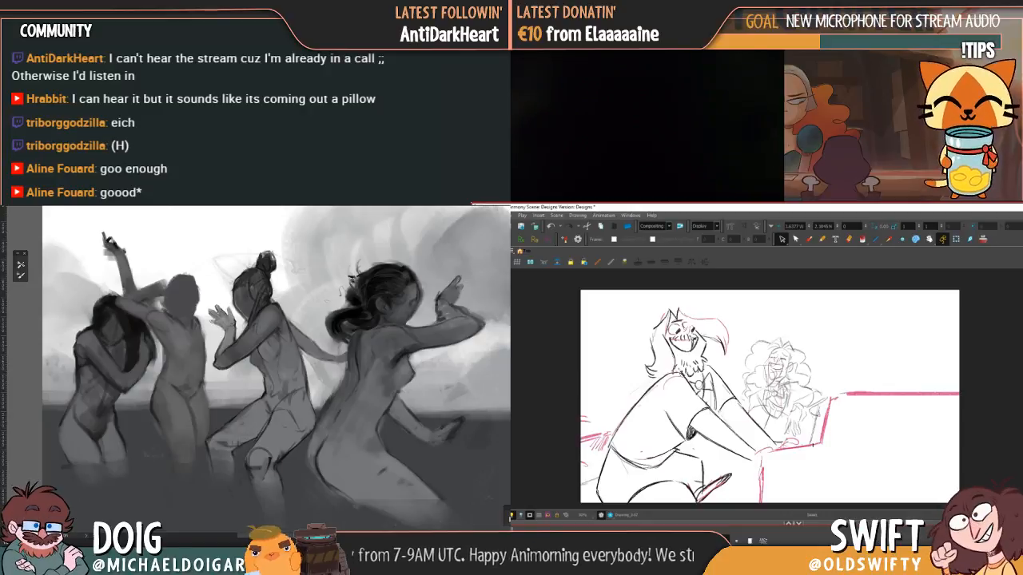
- Flip between neighbouring drawings of the piano scene to compare the poses of the bearded and curly-haired characters
key(ctrl+z)
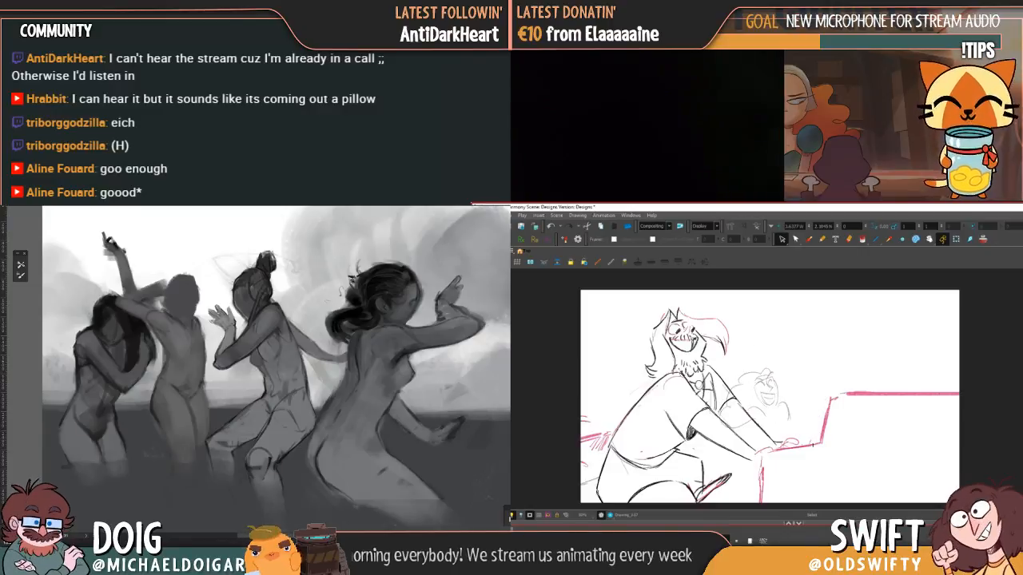
key(g)
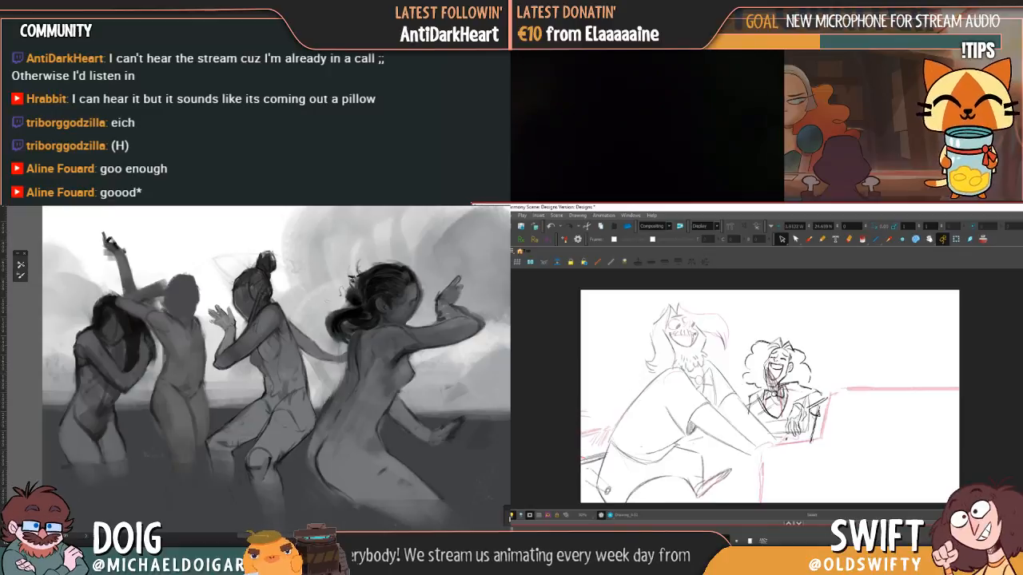
key(g)
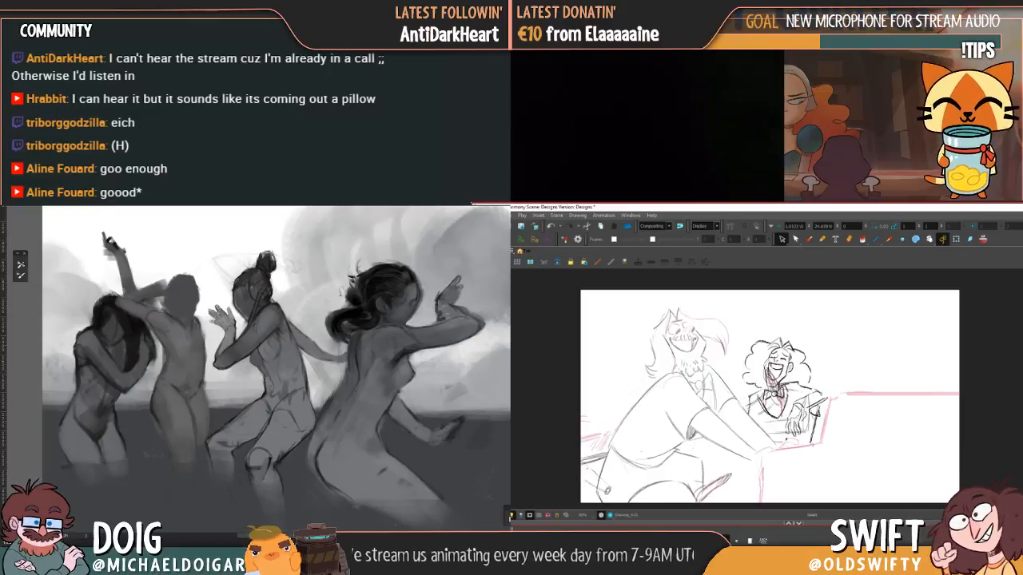
key(g)
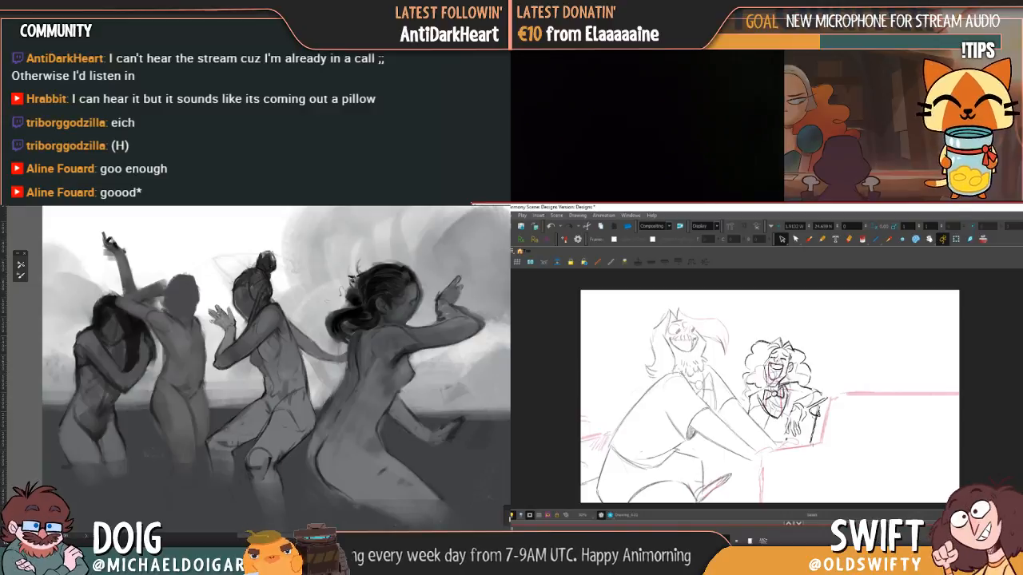
key(g)
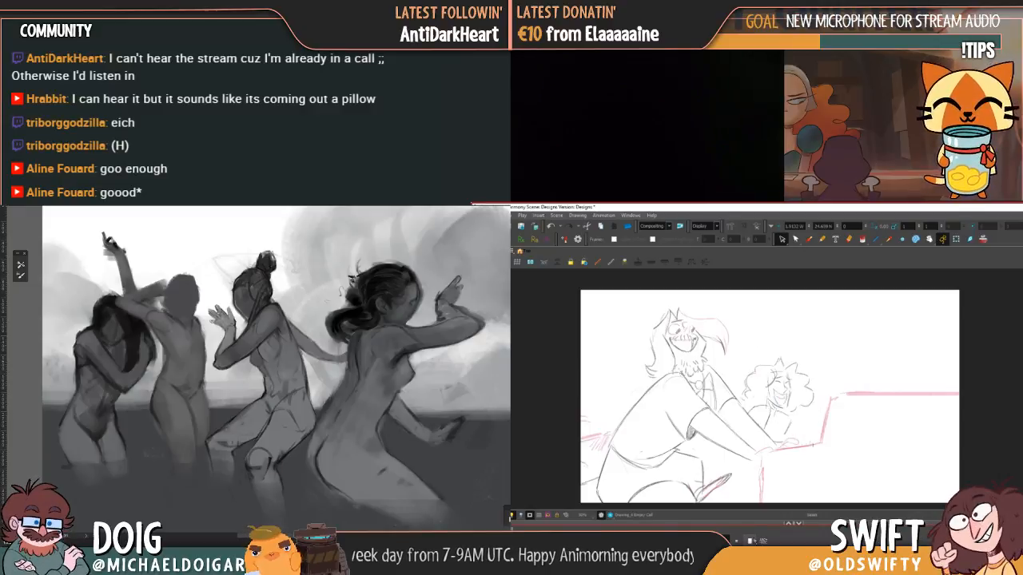
key(g)
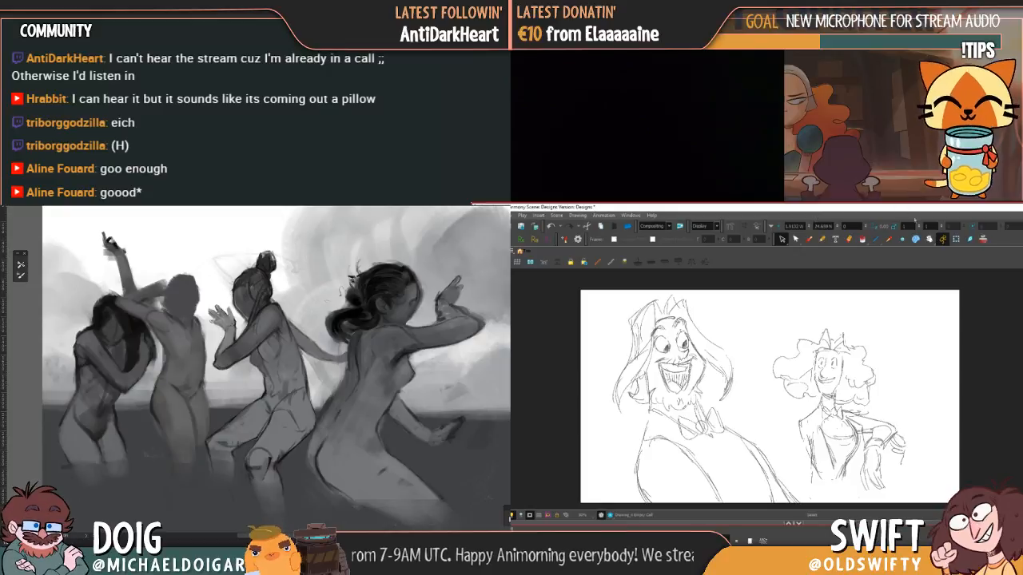
key(g)
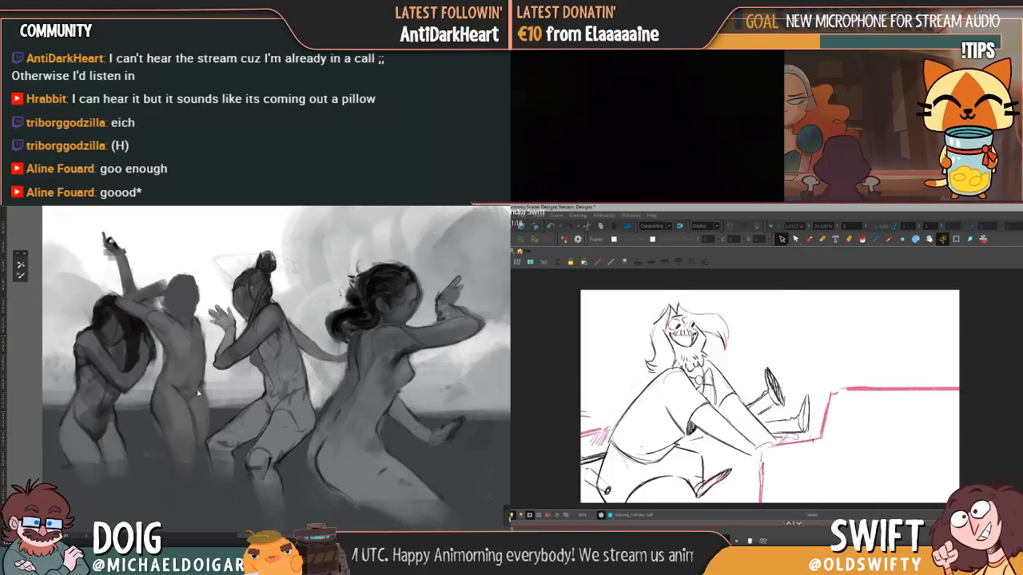
- Select the rightmost figure in the greyscale painting and move it a little to the right
key(shift+l)
mouse_move(285, 372)
mouse_down()
mouse_move(221, 360)
mouse_move(247, 359)
mouse_move(235, 358)
mouse_up()
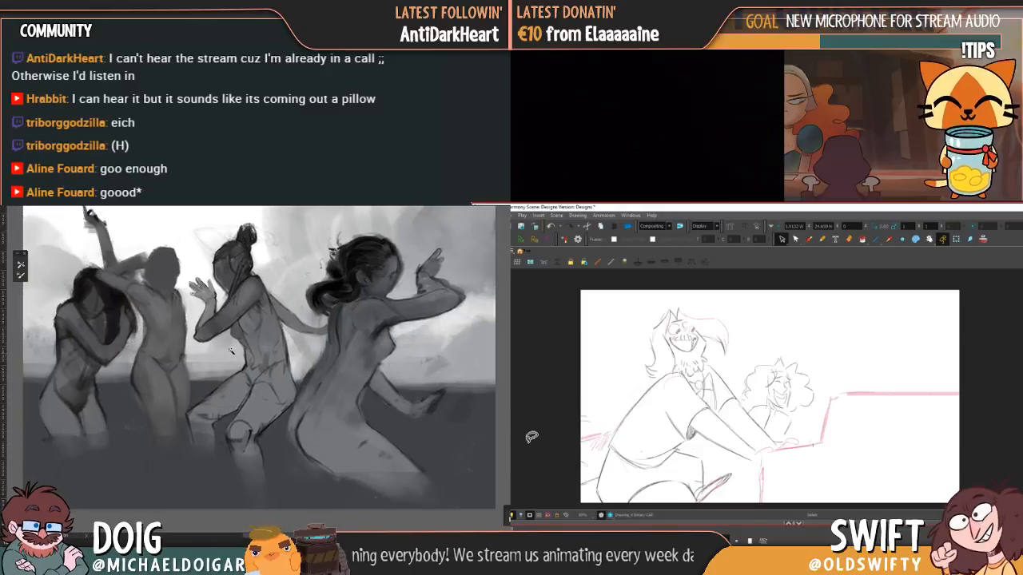
key(g)
drag(345, 382, 380, 388)
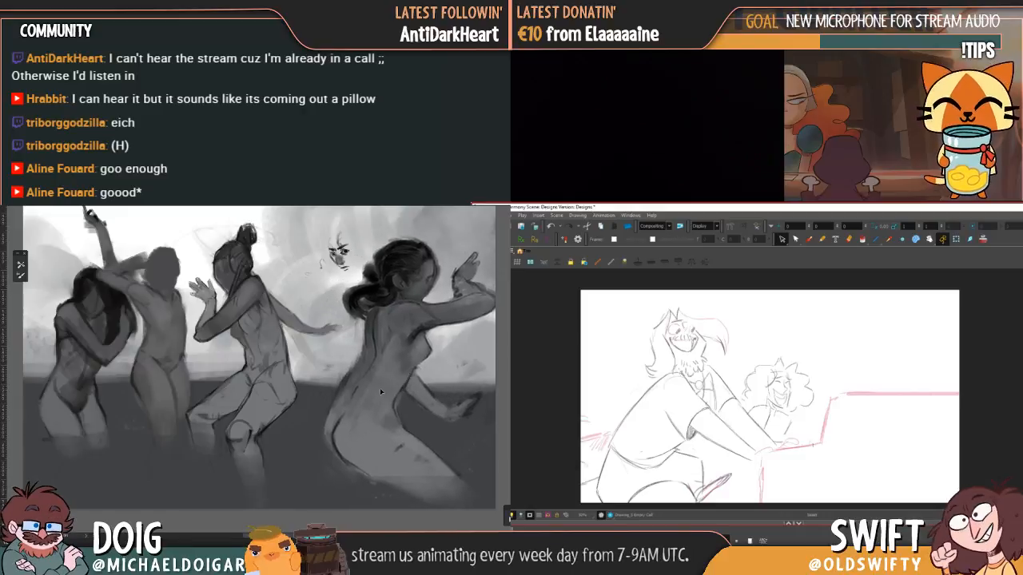
- Move the loose face sketch onto the head of the figure with the hair bun, and shift that figure slightly right and down
drag(334, 263, 228, 280)
key(g)
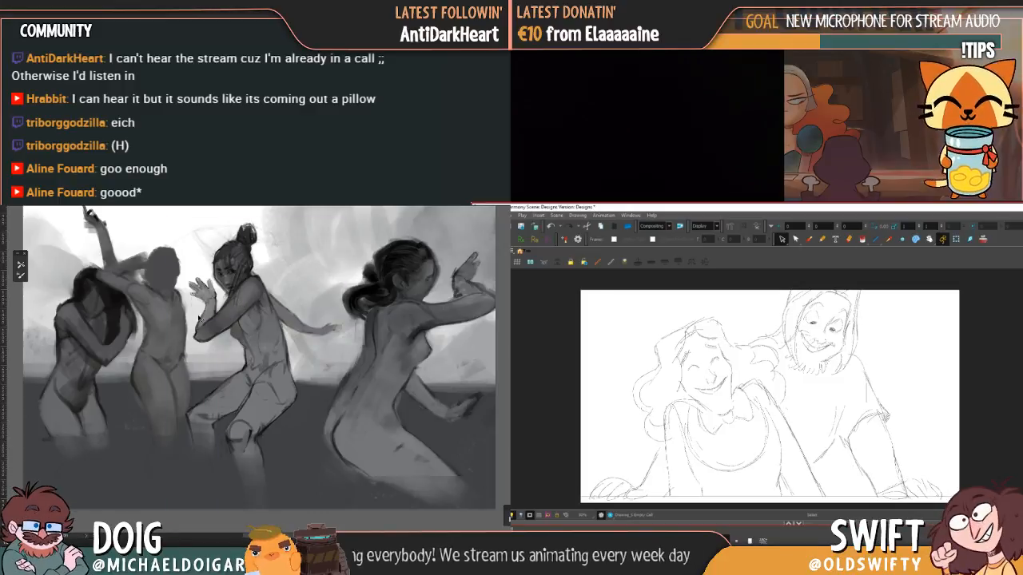
mouse_move(220, 333)
mouse_down()
mouse_move(249, 333)
mouse_move(230, 341)
mouse_up()
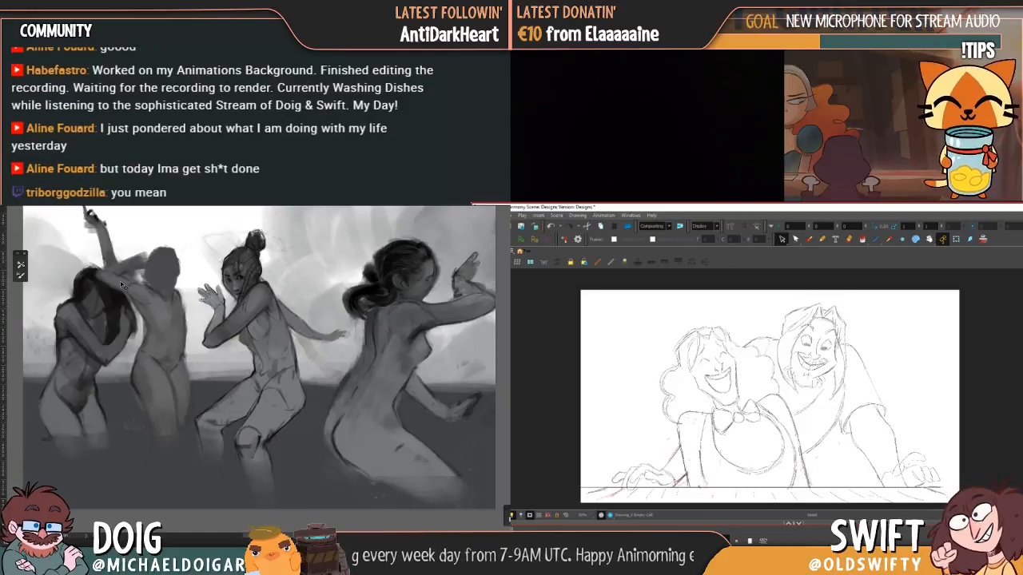
scroll(122, 285, up, 1)
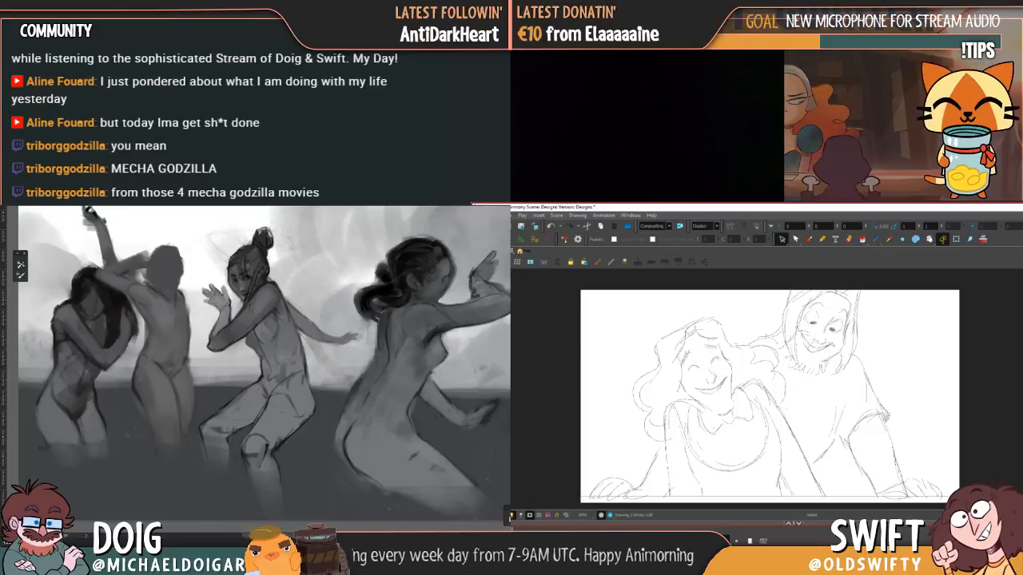
- Step forward through the rough drawings of the two characters leaning on the piano to check their changing poses
key(.)
key(.)
key(.)
key(.)
key(.)
key(.)
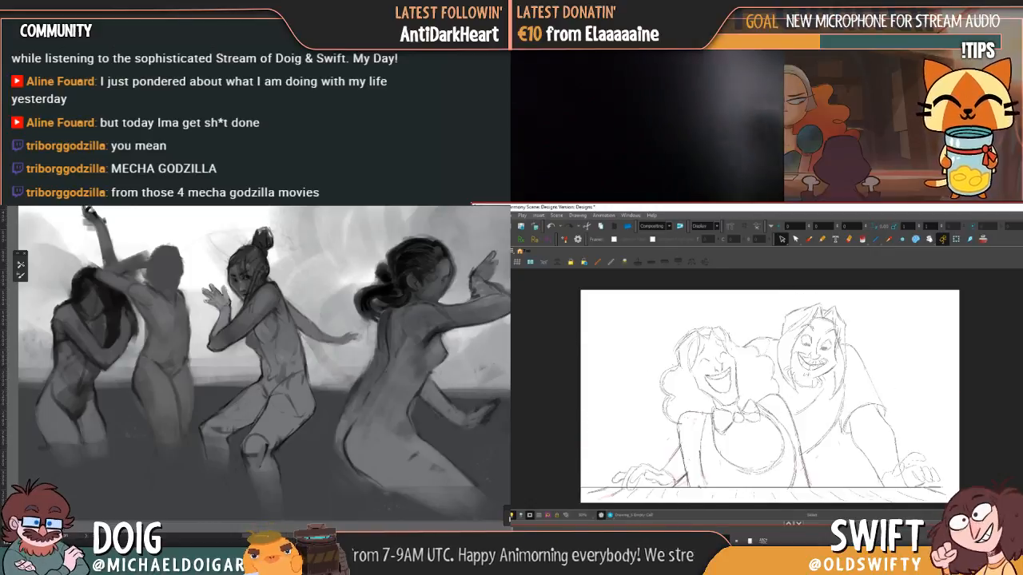
- Flip between the bearded character's piano pose and the curly-haired character's close-up to compare the storyboard drawings
key(.)
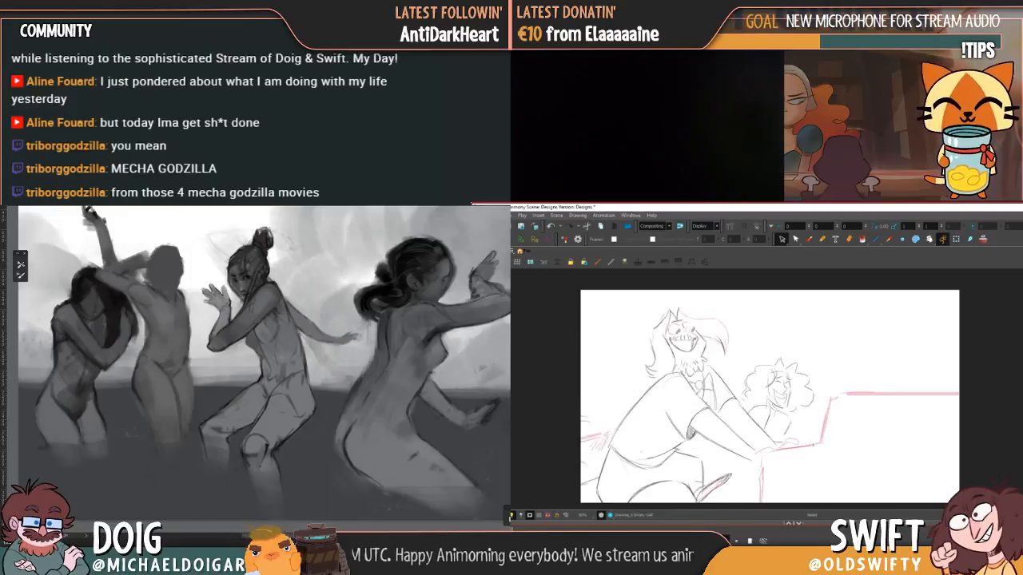
key(.)
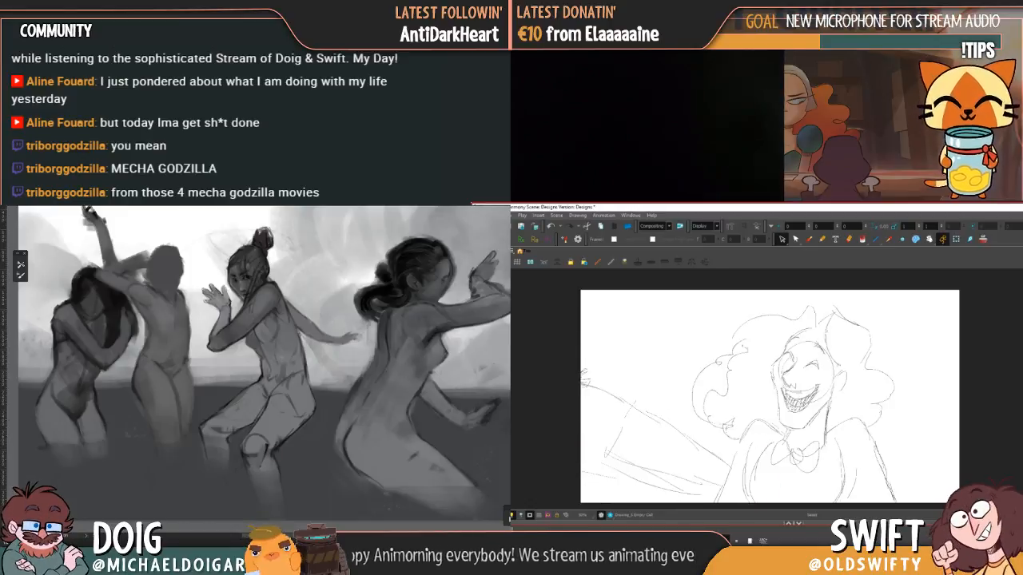
key(.)
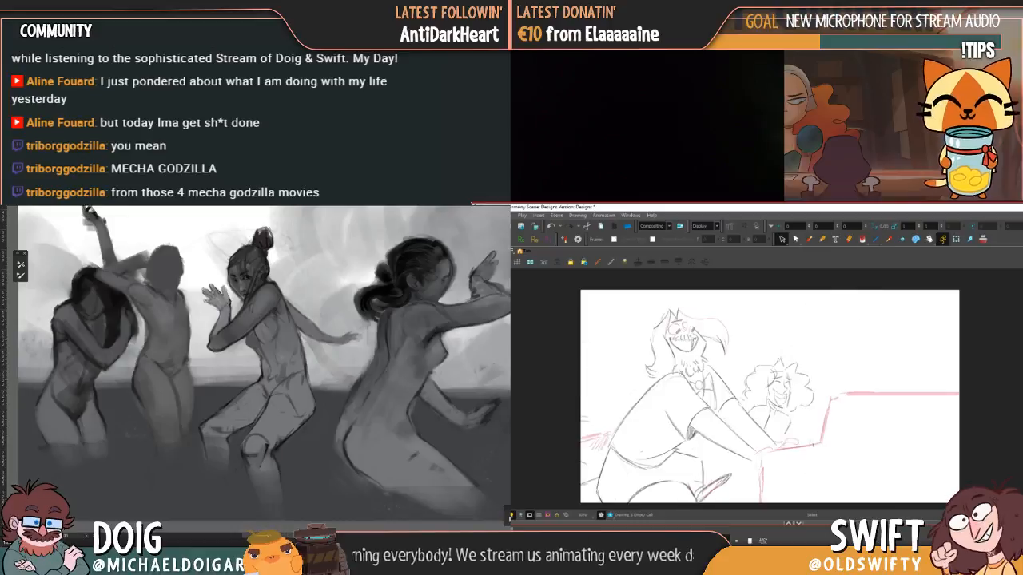
key(.)
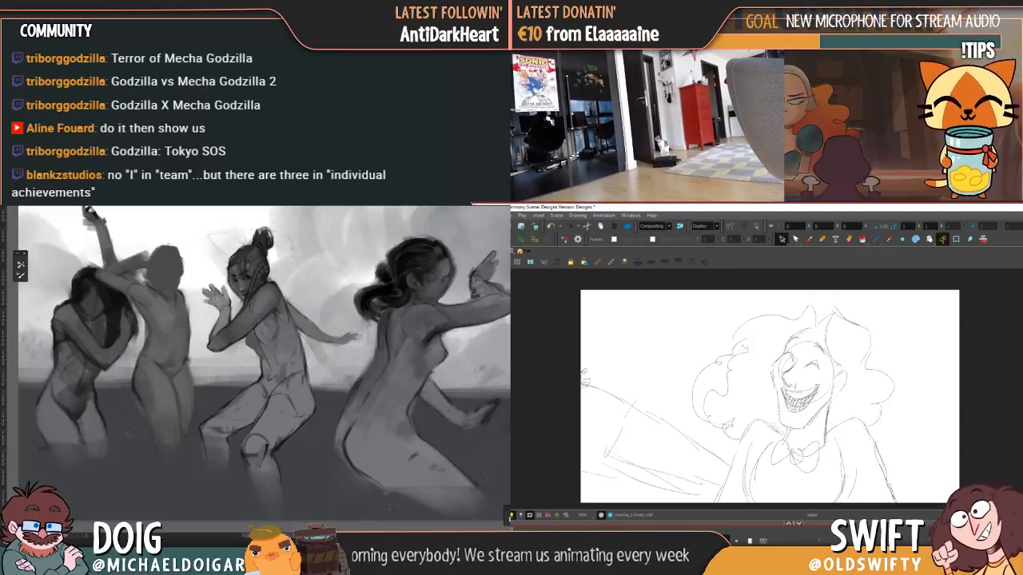
key(comma)
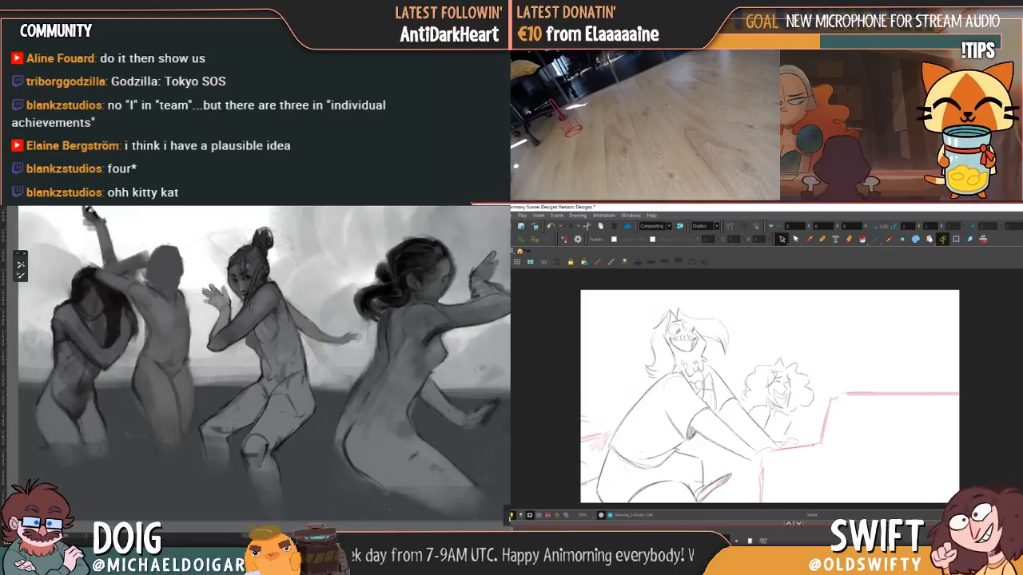
key(.)
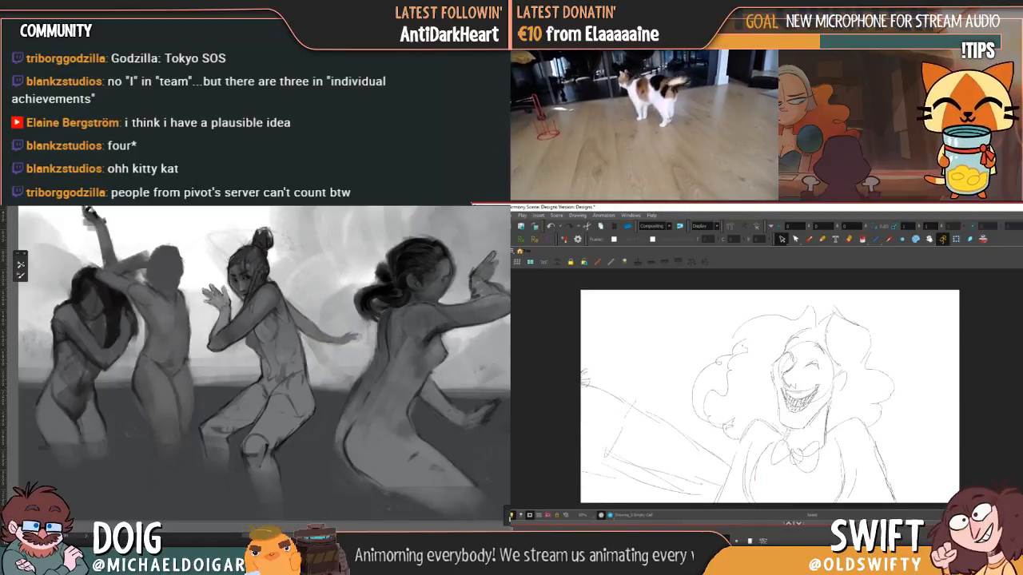
key(.)
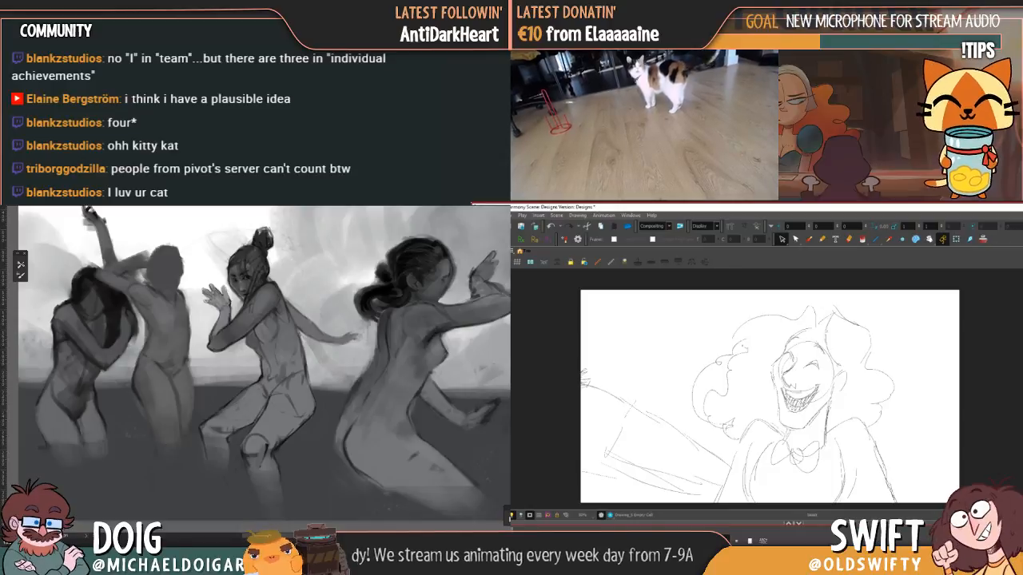
- Delete the close-up character's old head and hair sketch, and draw new closed eyes, brows, a nose and an open mouth
click(782, 239)
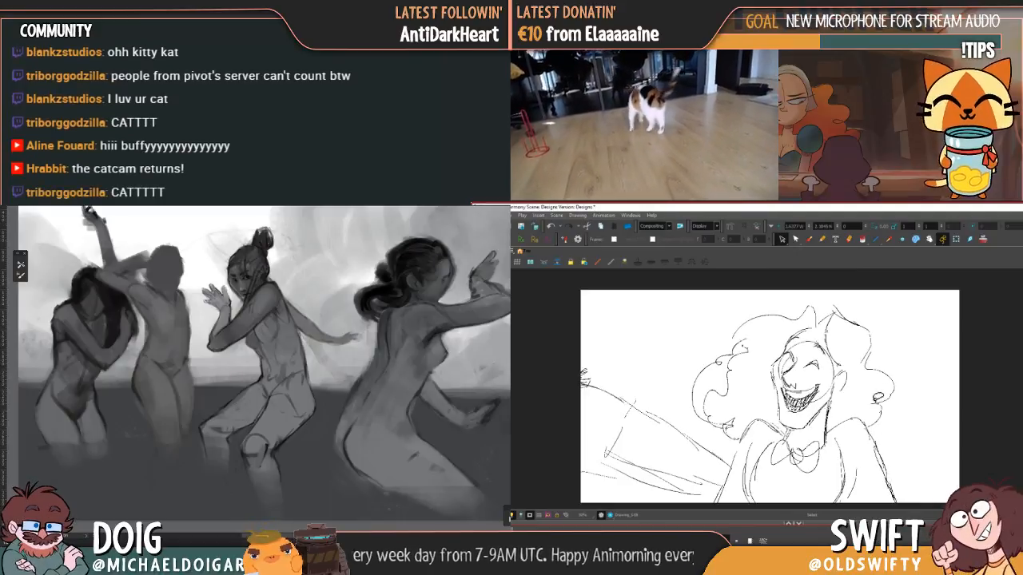
mouse_move(919, 364)
mouse_down()
mouse_move(807, 279)
mouse_move(695, 416)
mouse_move(871, 386)
mouse_move(919, 366)
mouse_up()
key(Delete)
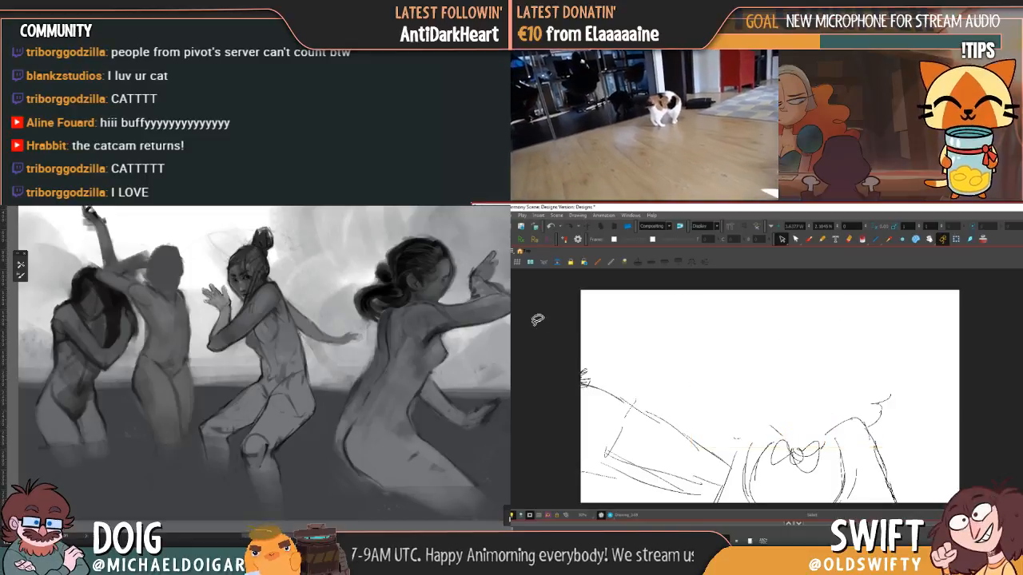
click(808, 240)
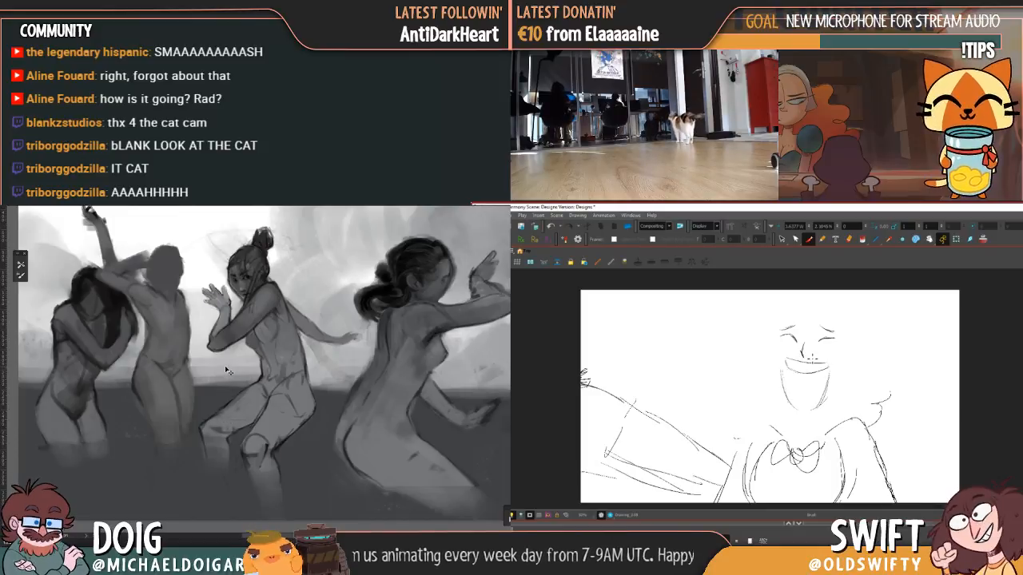
key(.)
mouse_move(285, 369)
mouse_down()
mouse_move(208, 355)
mouse_move(193, 368)
mouse_move(203, 360)
mouse_up()
key(alt+s)
- Adjust the laughing mouth's upper line, and shift the rightmost figure in the greyscale painting left towards the figure with the hair bun
mouse_move(791, 349)
mouse_down()
mouse_move(810, 376)
mouse_move(830, 358)
mouse_up()
drag(263, 388, 227, 372)
click(850, 345)
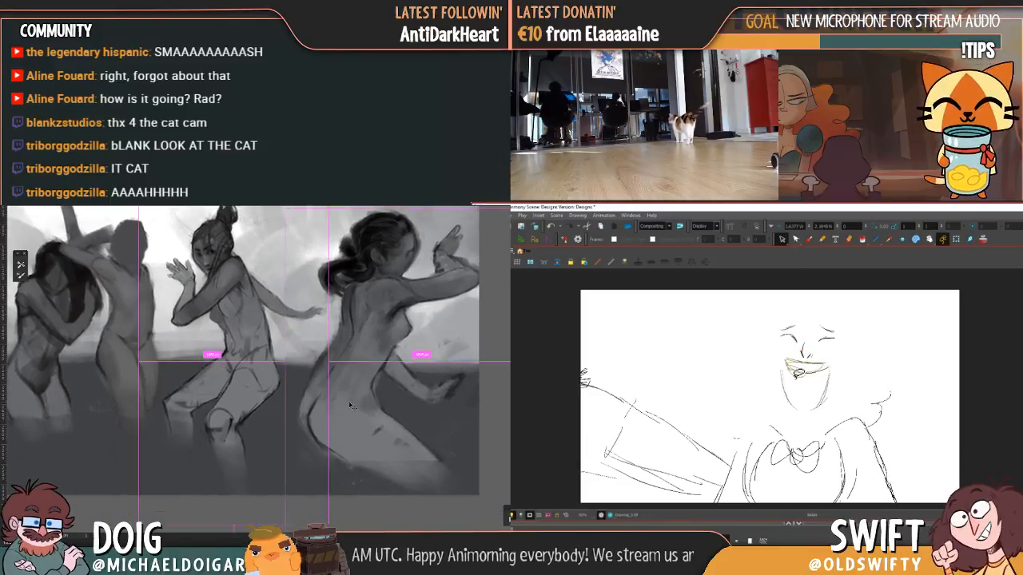
drag(349, 405, 323, 397)
drag(793, 369, 834, 357)
drag(323, 397, 302, 394)
mouse_move(259, 369)
mouse_down()
mouse_move(274, 402)
mouse_move(147, 401)
mouse_move(113, 419)
mouse_move(316, 428)
mouse_up()
click(873, 353)
scroll(279, 386, down, 1)
- Redraw the sides and bottom of the open mouth with the brush, and nudge the rightmost painted figure slightly right
key(alt+b)
drag(782, 359, 788, 395)
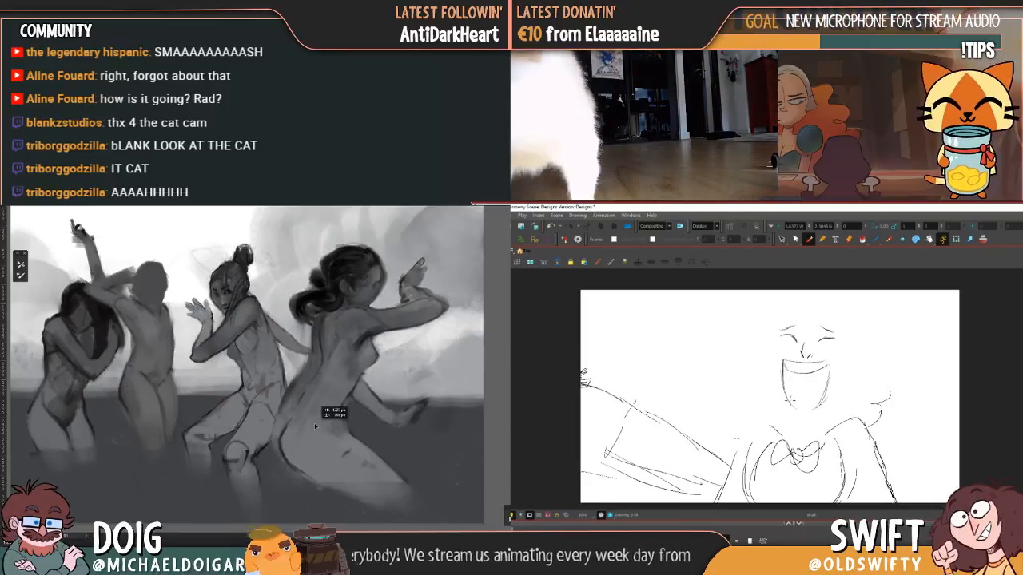
drag(316, 428, 328, 414)
drag(789, 394, 806, 410)
drag(328, 414, 332, 420)
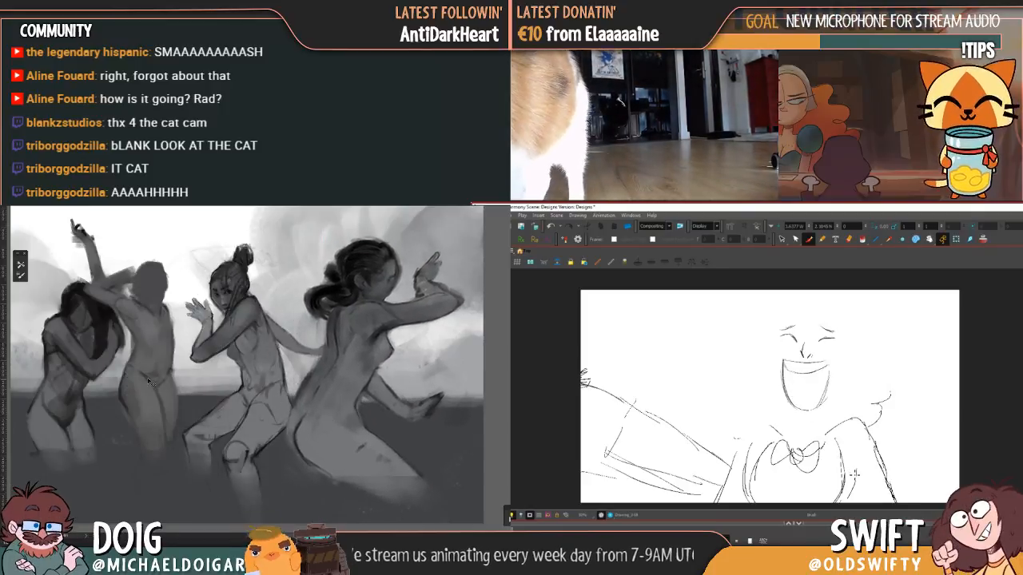
- Rearrange the greyscale painting with the ponytail figure on the left side and the long-haired figure on the right side
mouse_move(61, 374)
mouse_down()
mouse_move(338, 390)
mouse_move(101, 410)
mouse_move(91, 425)
mouse_up()
drag(260, 398, 332, 401)
mouse_move(125, 386)
mouse_down()
mouse_move(150, 382)
mouse_move(131, 386)
mouse_up()
drag(335, 399, 341, 400)
mouse_move(365, 325)
mouse_down()
mouse_move(440, 336)
mouse_move(415, 328)
mouse_move(437, 323)
mouse_up()
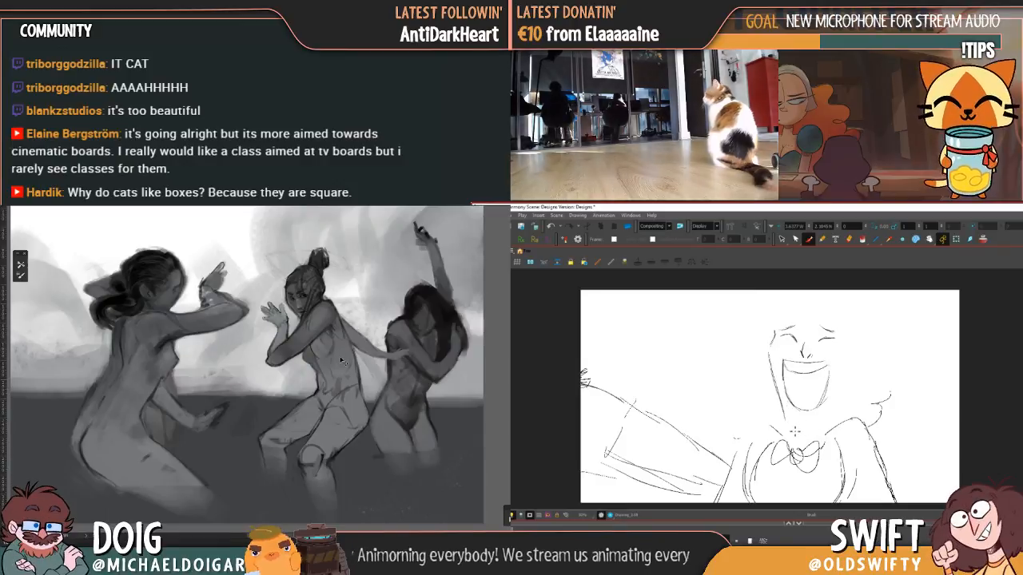
- Place the faceless figure at the painting's far left behind the ponytail figure, and nudge the ponytail figure slightly right
drag(335, 365, 327, 360)
drag(412, 356, 406, 363)
mouse_move(169, 425)
mouse_down()
mouse_move(105, 416)
mouse_move(169, 379)
mouse_move(215, 372)
mouse_move(169, 362)
mouse_move(177, 358)
mouse_move(242, 393)
mouse_move(217, 392)
mouse_move(197, 359)
mouse_move(193, 374)
mouse_up()
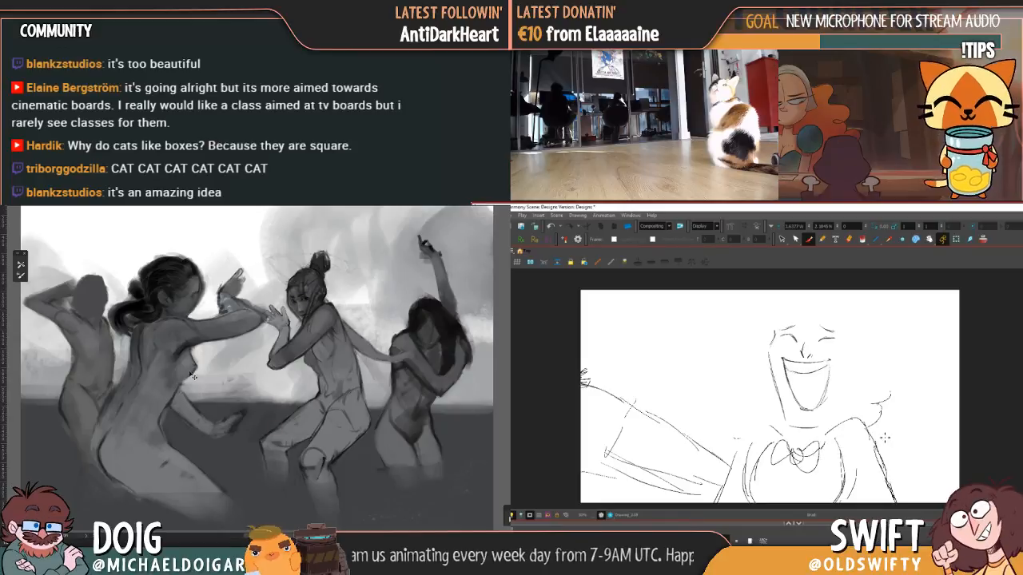
drag(142, 411, 149, 414)
- Redraw the open mouth with a narrower lower edge, and outline the crown of the close-up character's head
drag(797, 407, 812, 417)
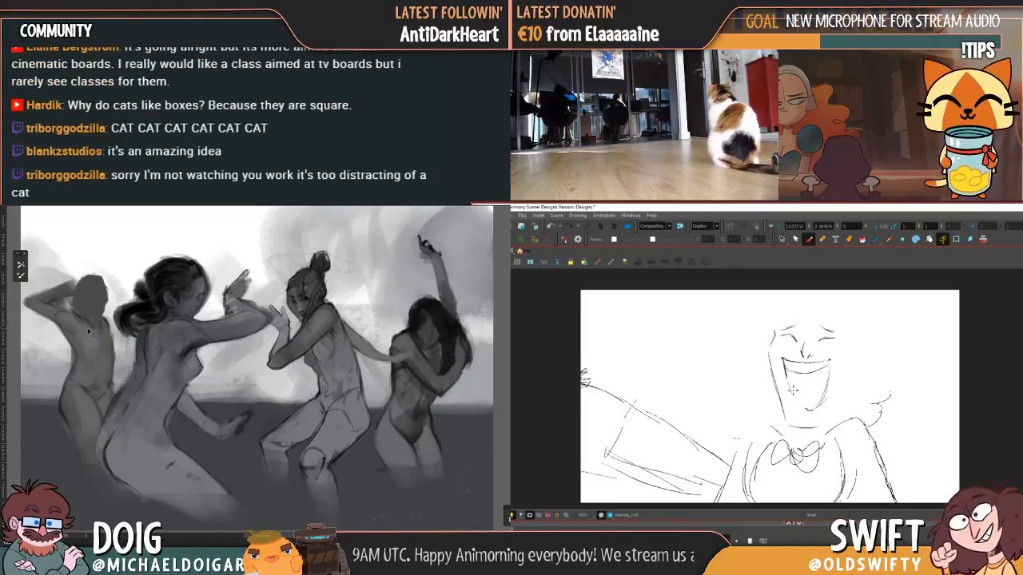
key(.)
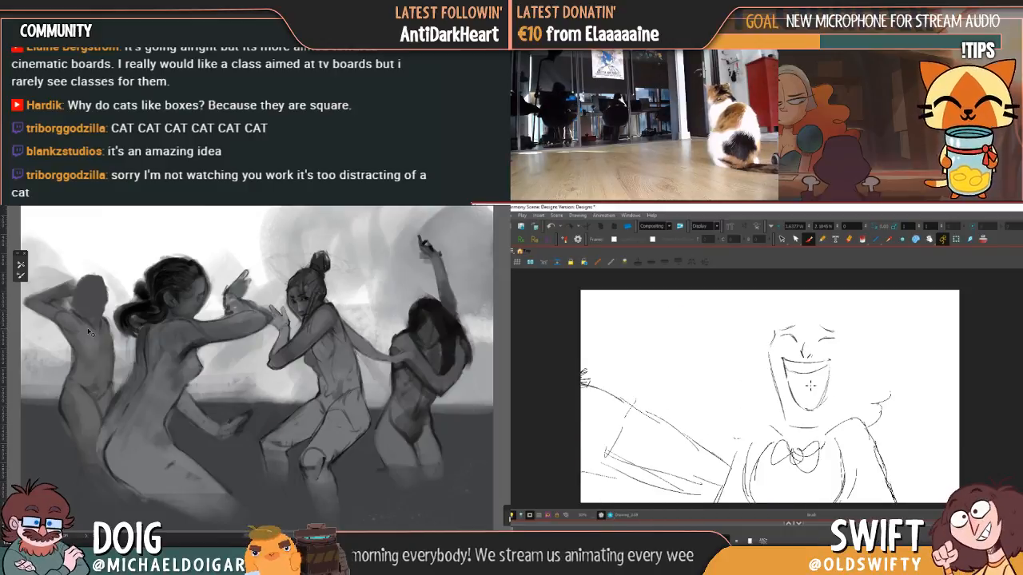
key(.)
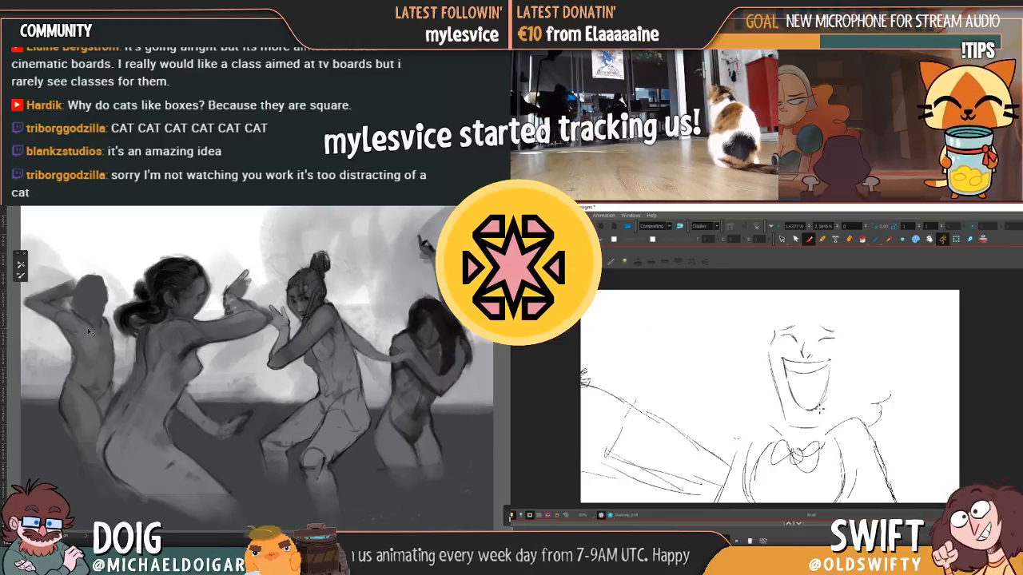
key(.)
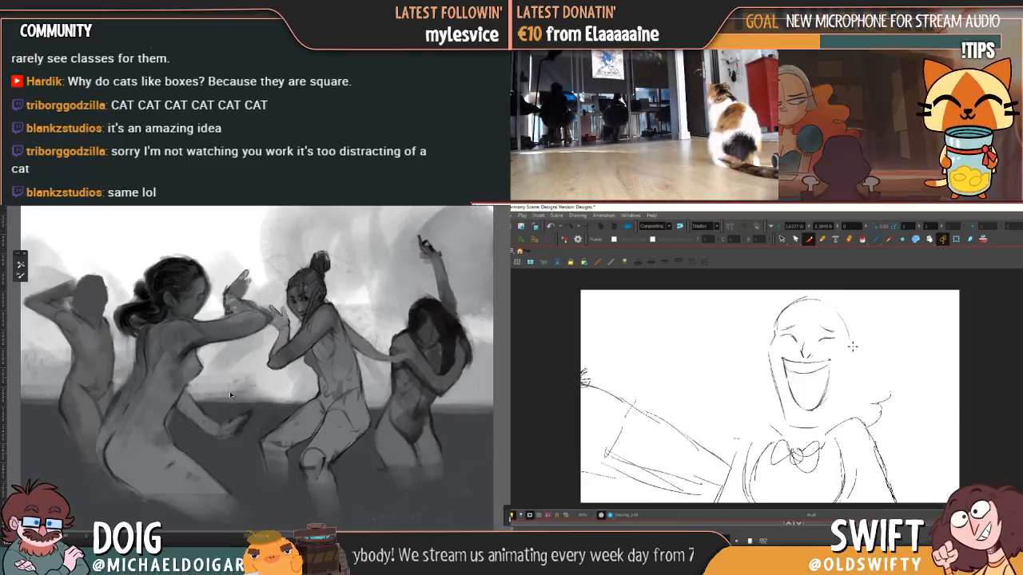
- Sketch the pointed hair tuft and the curly hair volumes on both sides of the close-up character's head
drag(174, 357, 204, 348)
key(comma)
key(comma)
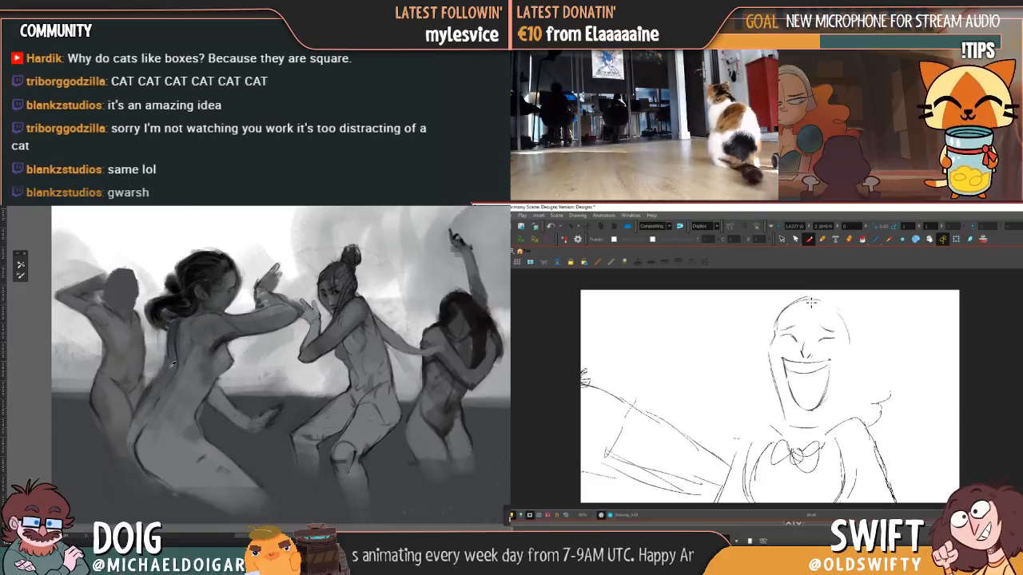
mouse_move(771, 310)
mouse_down()
mouse_move(722, 337)
mouse_move(730, 350)
mouse_move(701, 372)
mouse_up()
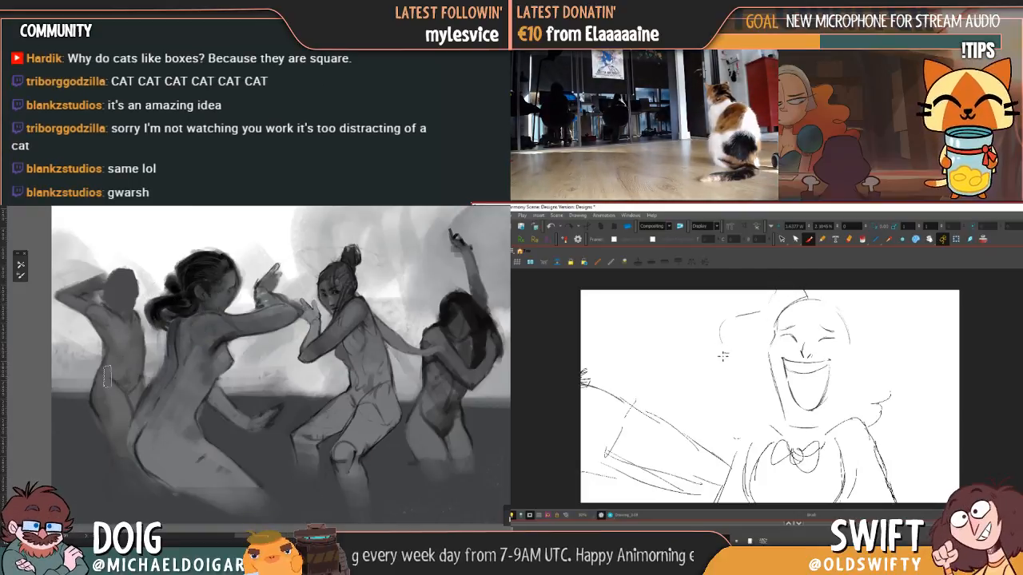
drag(104, 375, 114, 392)
key(.)
- Select the close-up character's whole head with its hair and reposition it above the bow tie
click(782, 239)
mouse_move(748, 413)
mouse_down()
mouse_move(877, 283)
mouse_move(907, 292)
mouse_move(879, 300)
mouse_up()
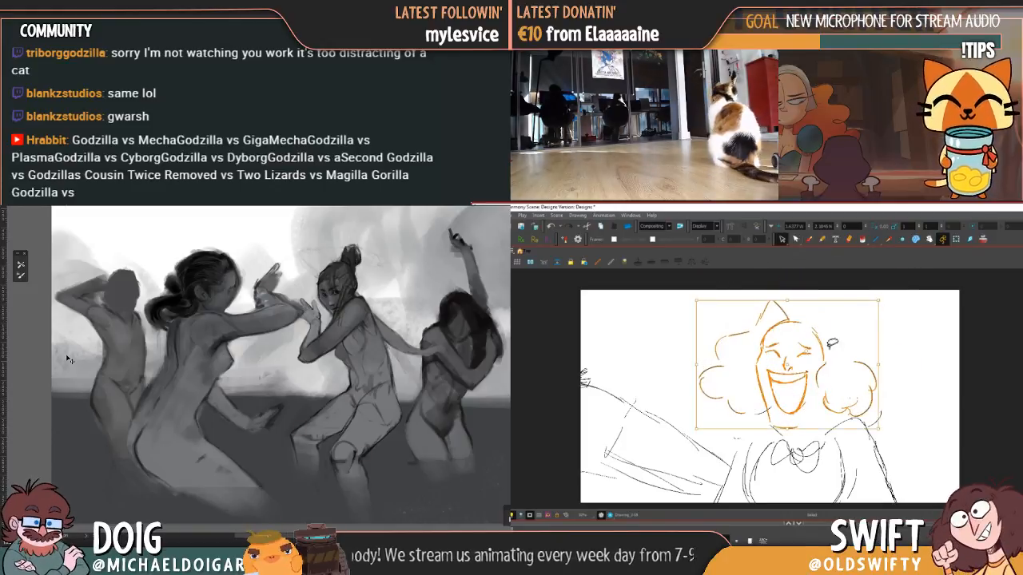
drag(790, 370, 803, 357)
click(935, 360)
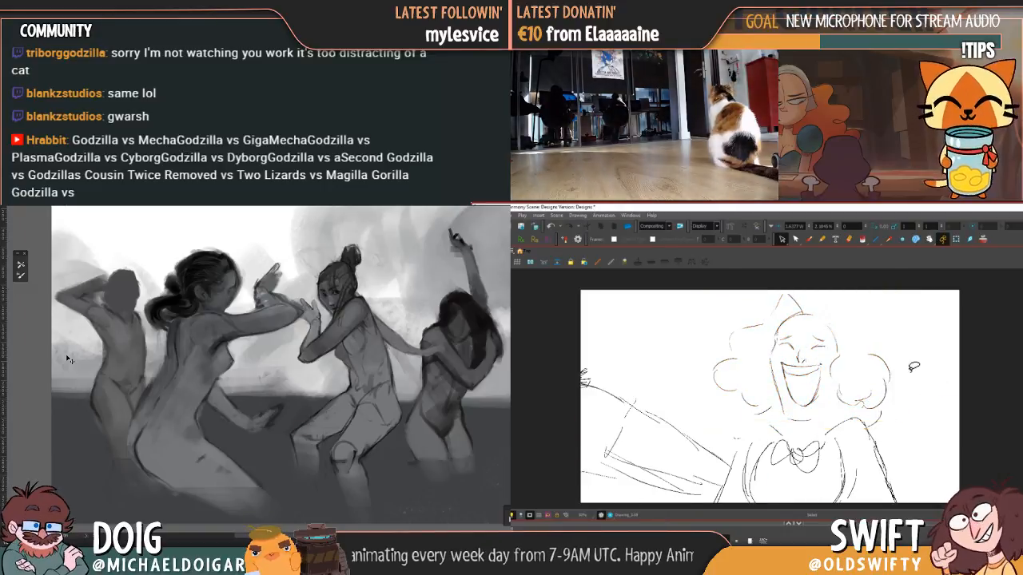
- Draw the second pointed tuft on top of the head and the curly outline down the hair's outer side
click(809, 239)
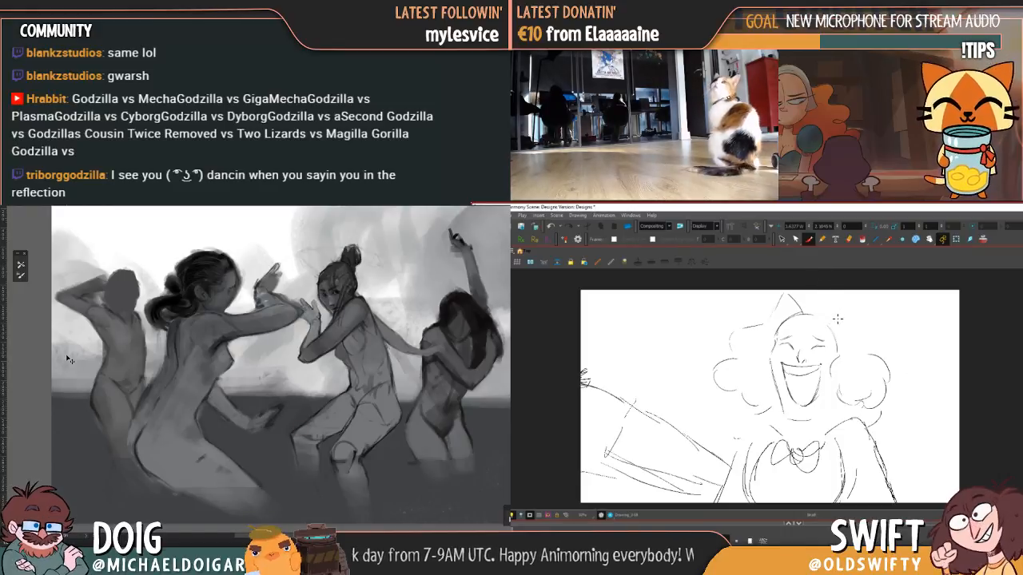
key(.)
drag(802, 313, 810, 304)
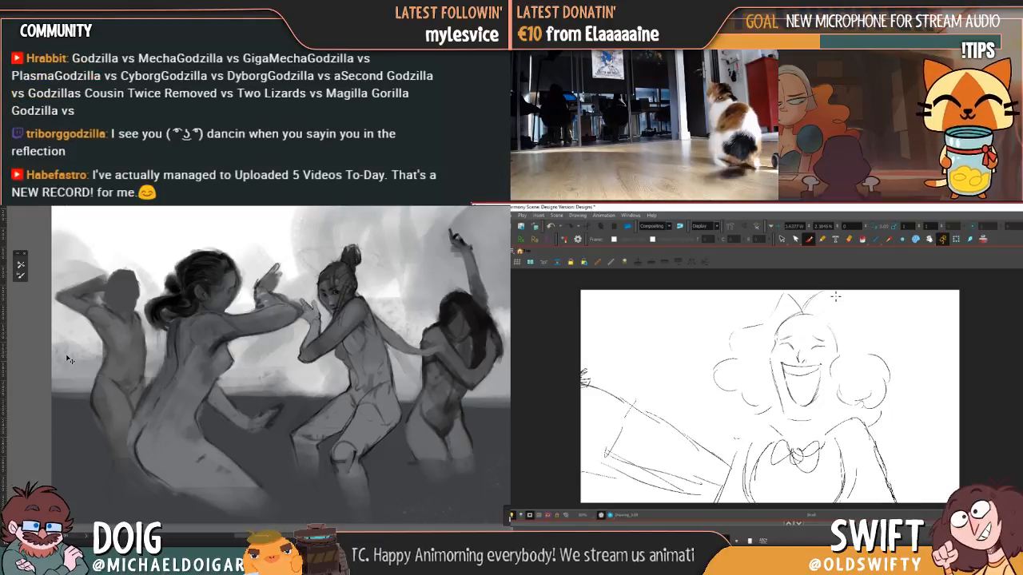
drag(834, 294, 851, 333)
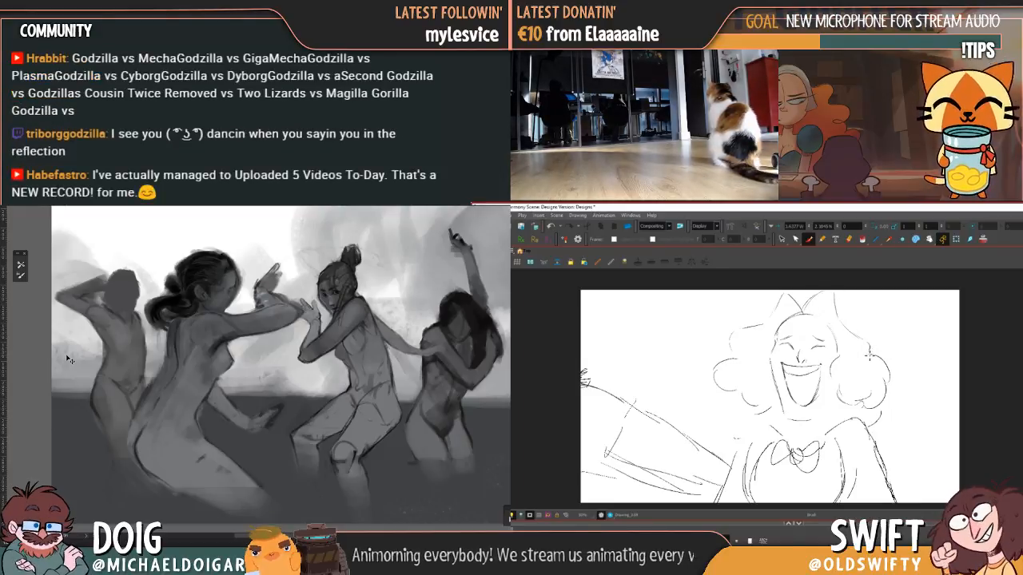
drag(886, 390, 882, 414)
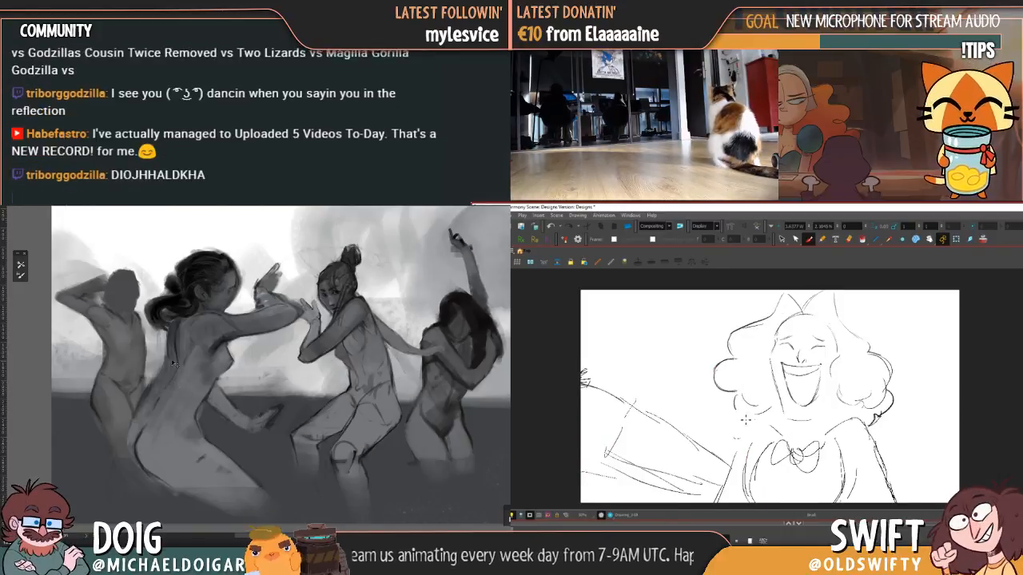
- Shift the ponytail figure in the greyscale painting right and slightly down, closer to the figure with the hair bun
key(ctrl)
mouse_move(176, 435)
mouse_down()
mouse_move(195, 421)
mouse_move(139, 419)
mouse_move(185, 432)
mouse_up()
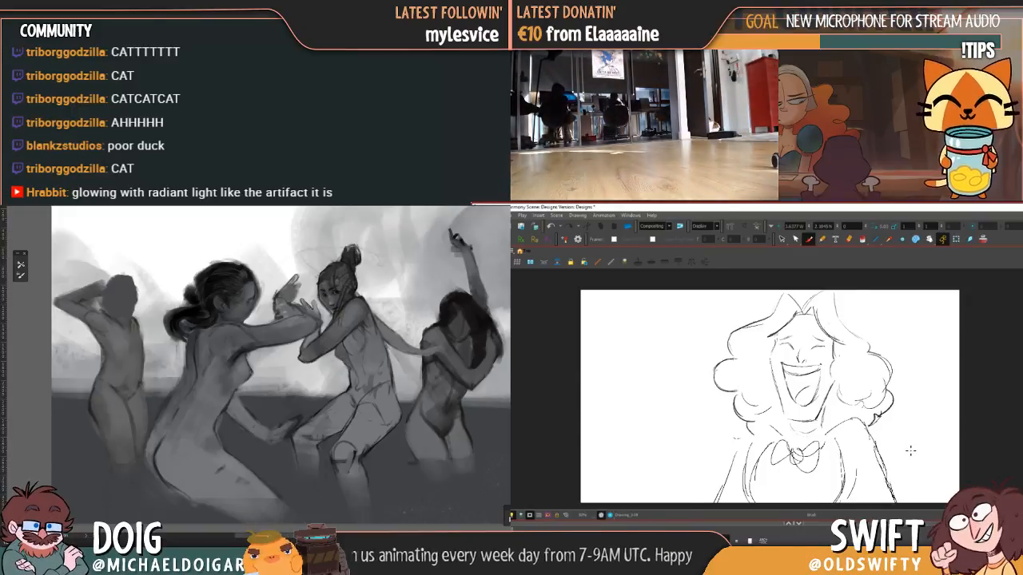
- Draw the outstretched arm's upper and lower edges as two long lines from the canvas edge, and remove the rough lower stroke
key(.)
key(.)
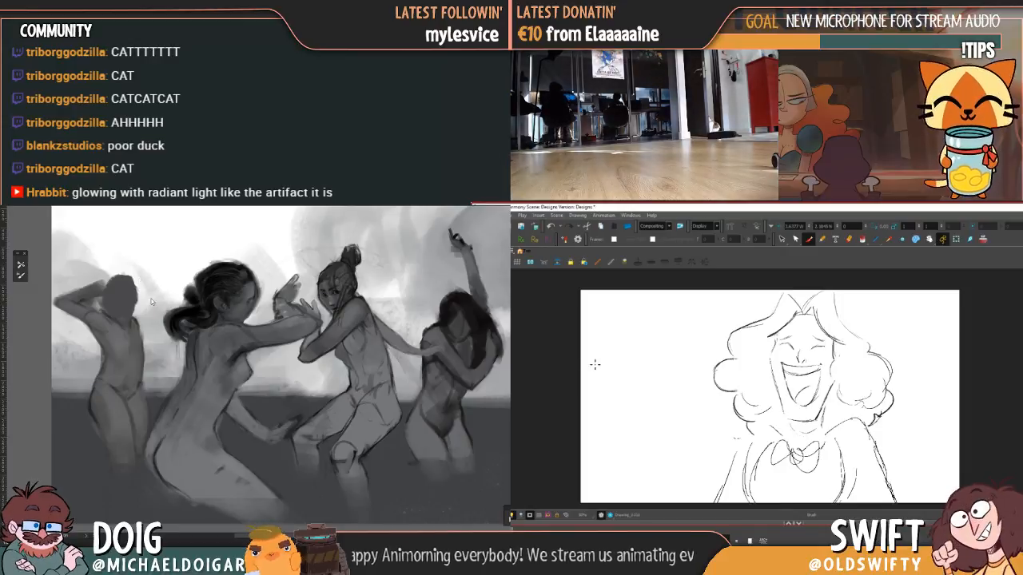
drag(598, 371, 607, 372)
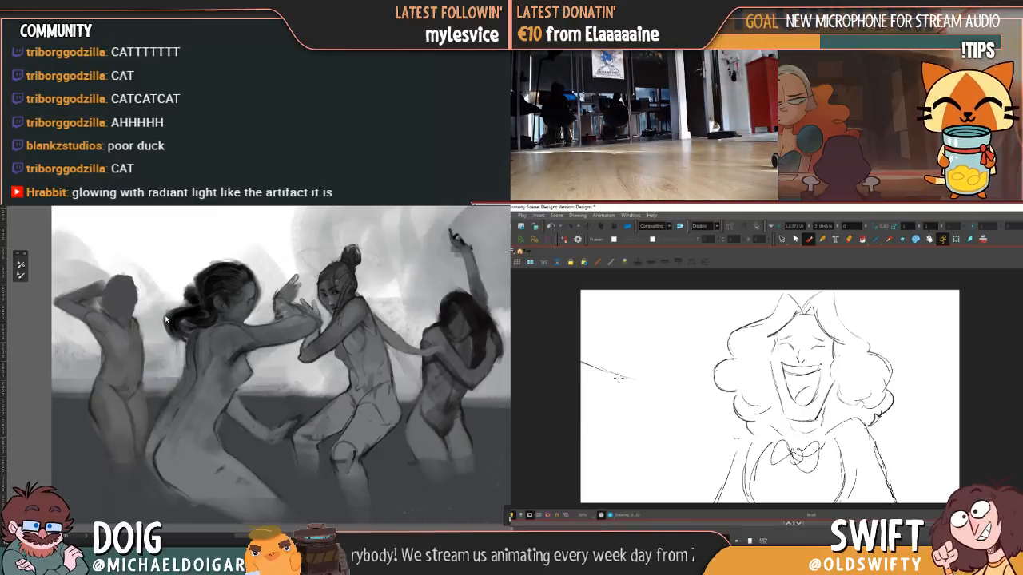
drag(640, 382, 725, 409)
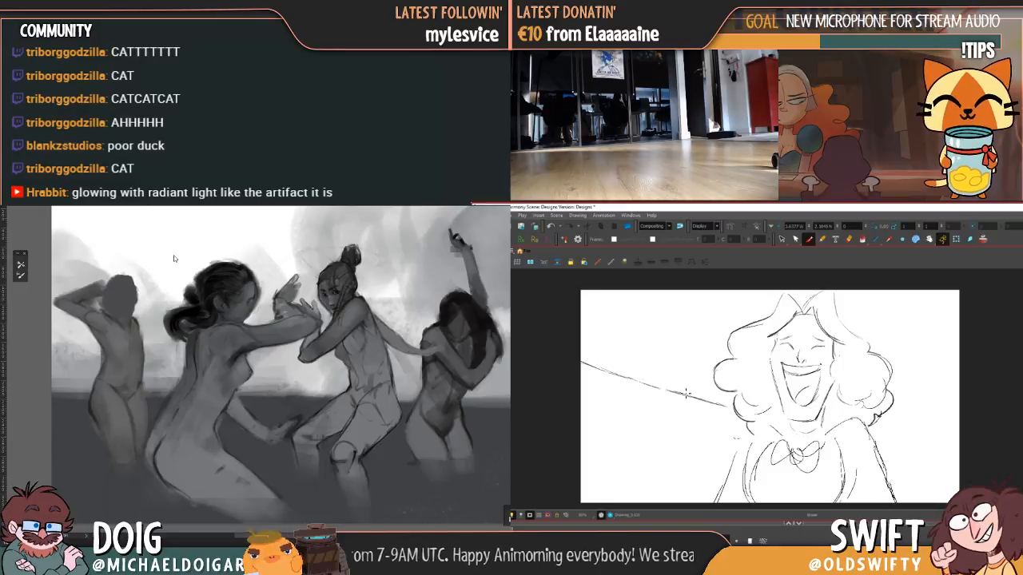
drag(583, 423, 710, 432)
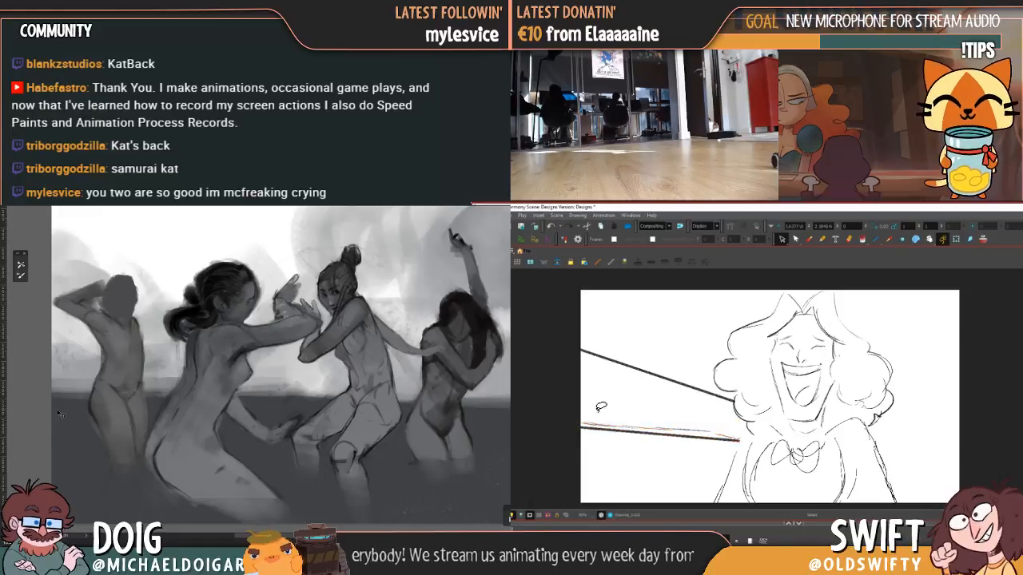
drag(692, 432, 736, 439)
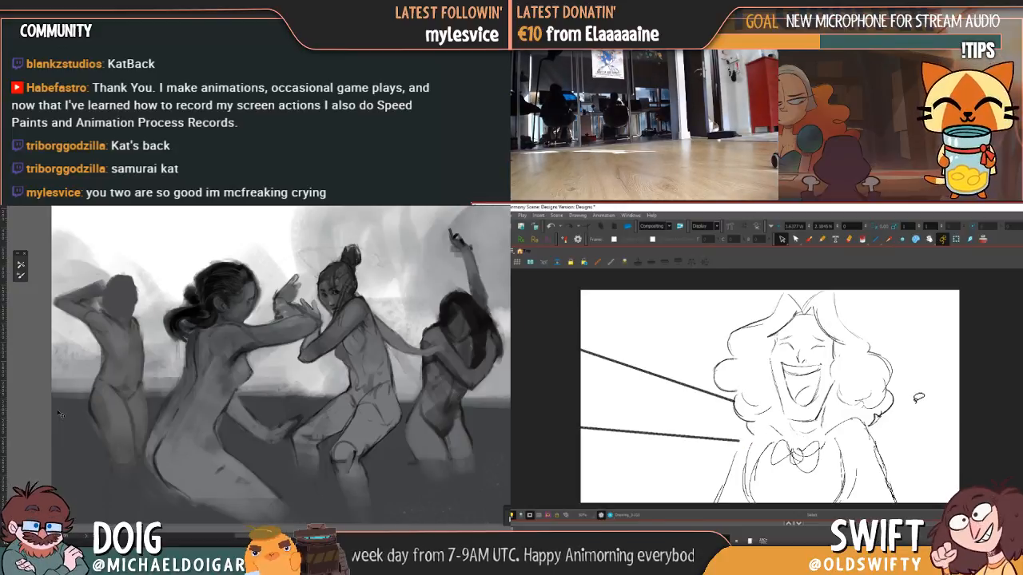
- Replace the grinning head on the outstretched-arm pose with the laughing head and hair from the other close-up drawing
key(.)
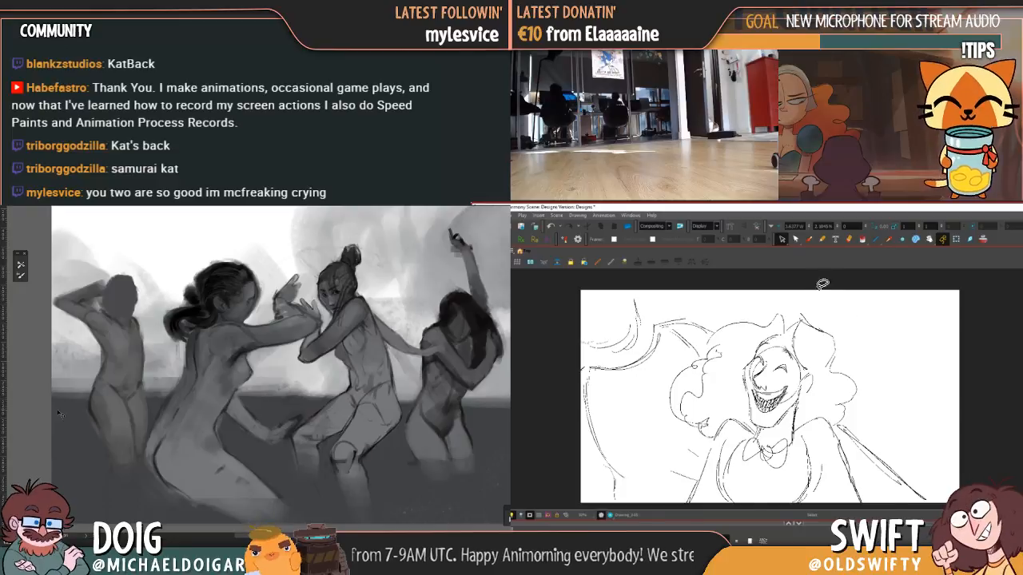
key(.)
mouse_move(851, 334)
mouse_down()
mouse_move(860, 323)
mouse_move(717, 329)
mouse_move(749, 424)
mouse_move(766, 430)
mouse_move(922, 393)
mouse_move(855, 291)
mouse_up()
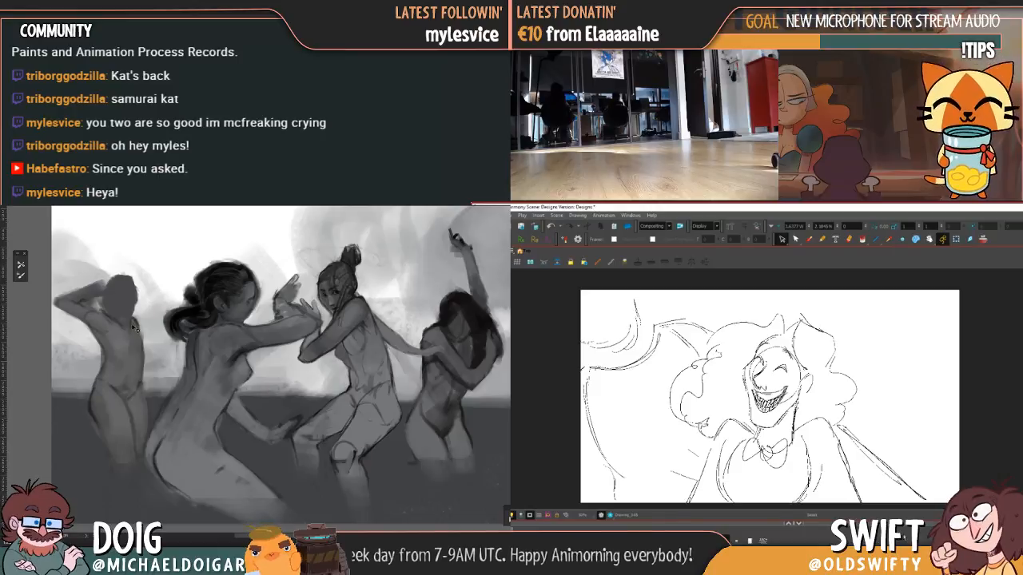
mouse_move(844, 417)
mouse_down()
mouse_move(681, 417)
mouse_move(679, 362)
mouse_move(713, 356)
mouse_move(711, 342)
mouse_move(756, 309)
mouse_move(829, 303)
mouse_move(874, 383)
mouse_move(891, 404)
mouse_up()
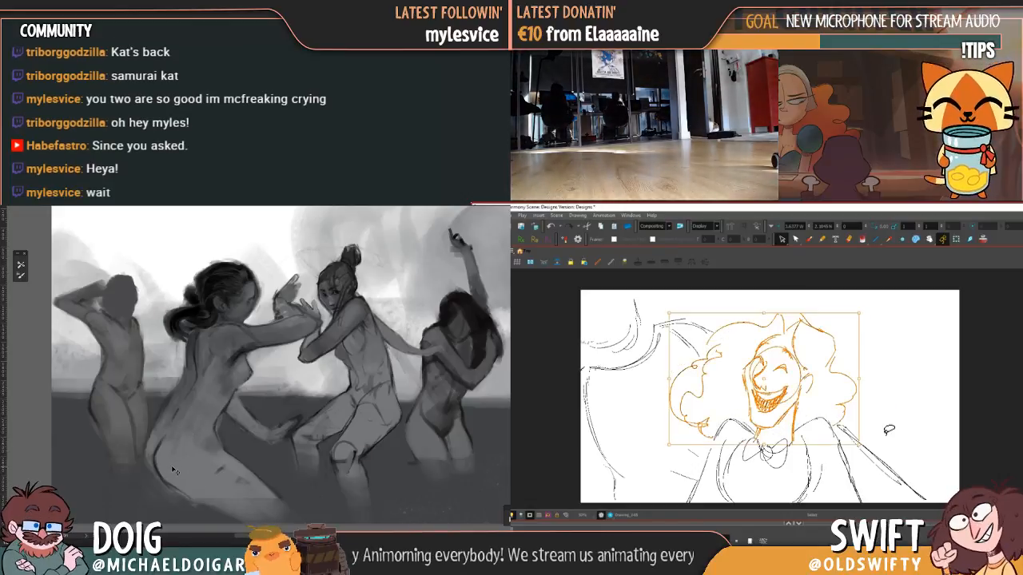
key(Delete)
key(ctrl+z)
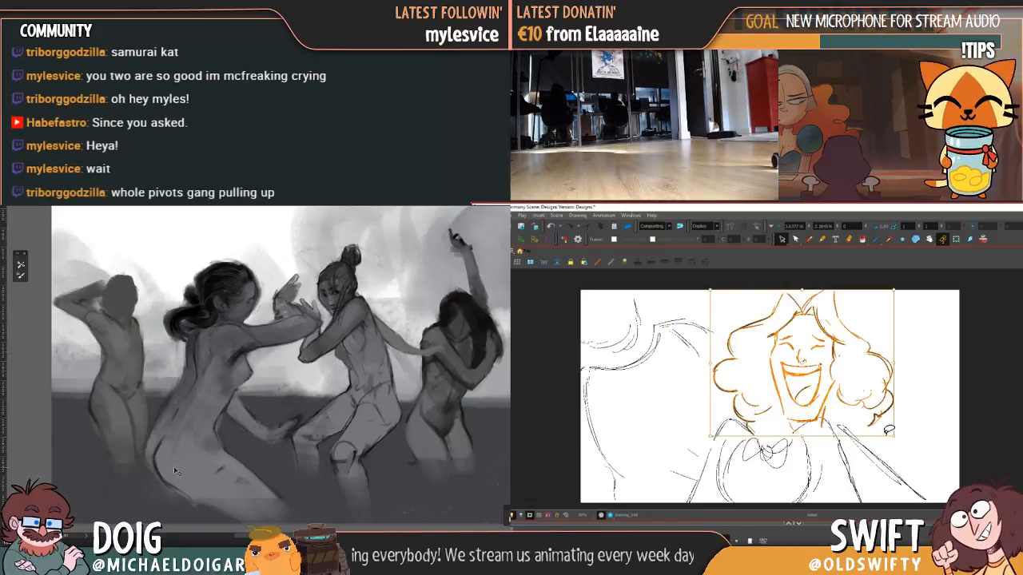
- Scale the laughing head down slightly and position it above the bow tie between the shoulders
drag(893, 290, 878, 302)
drag(800, 369, 772, 371)
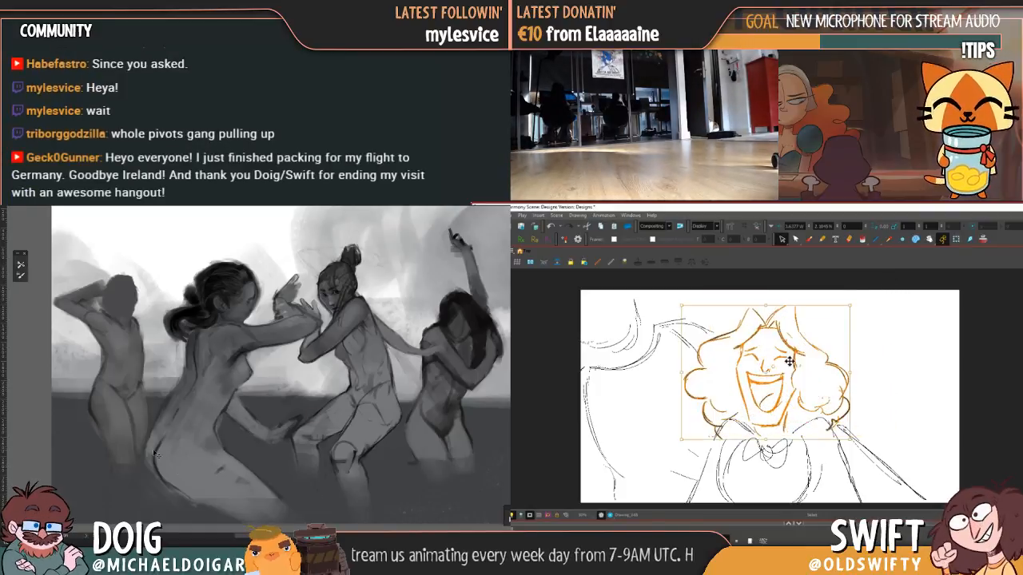
drag(851, 306, 848, 307)
mouse_move(776, 373)
mouse_down()
mouse_move(767, 373)
mouse_move(771, 381)
mouse_up()
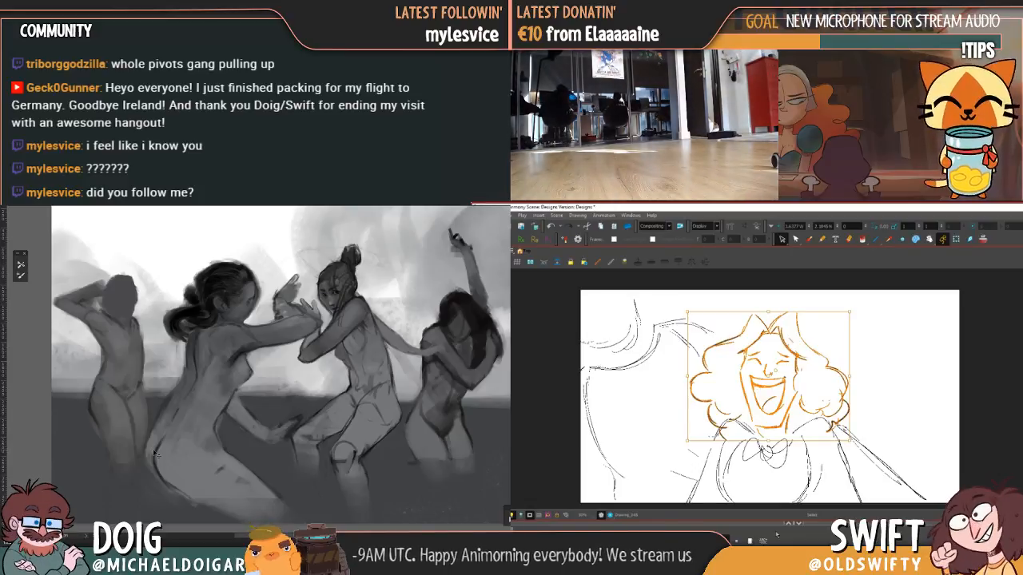
drag(773, 378, 771, 376)
click(876, 347)
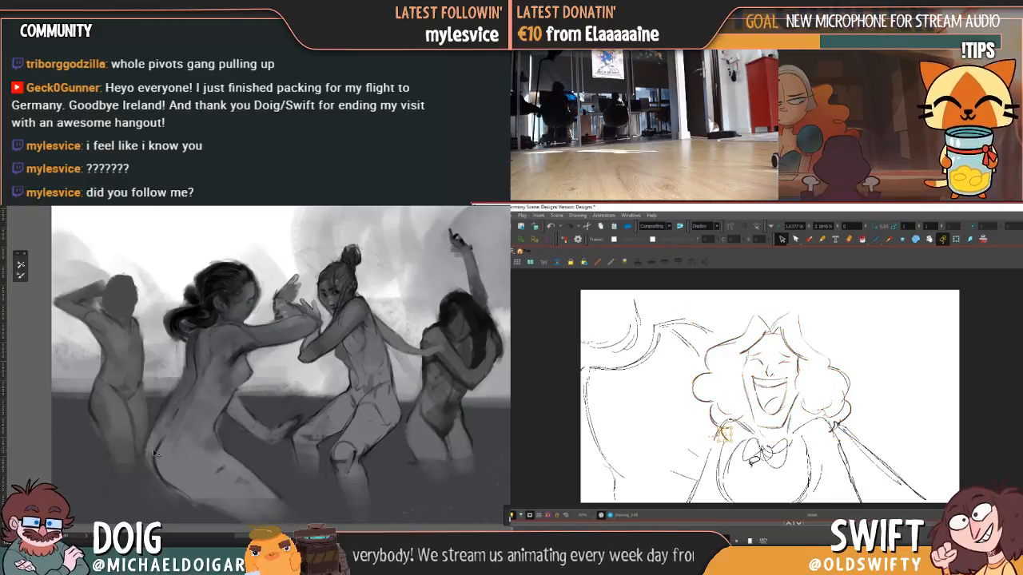
- Clean up the small overlapping strokes where the curls meet both shoulders
click(853, 416)
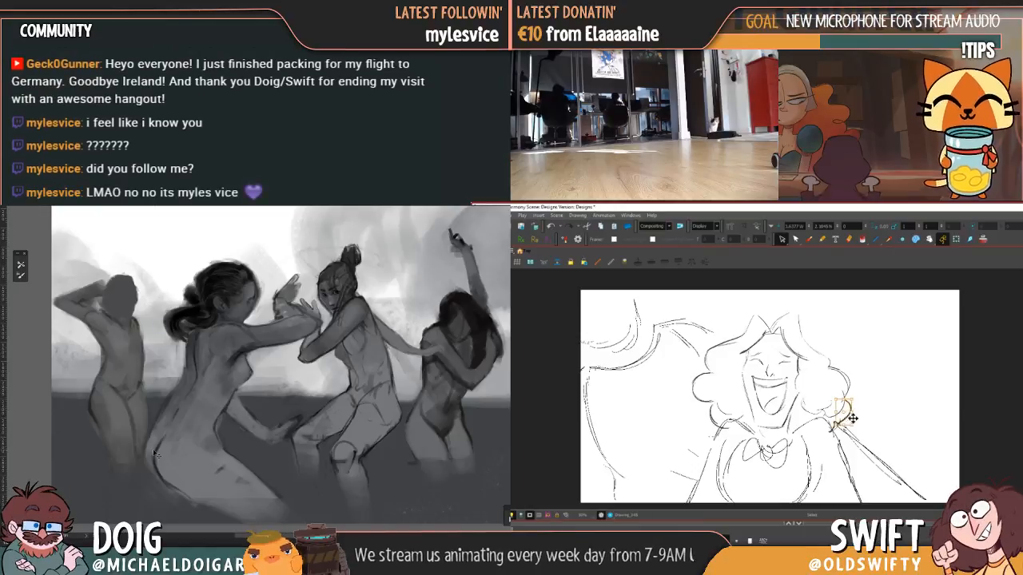
click(874, 414)
click(838, 432)
click(842, 435)
click(838, 428)
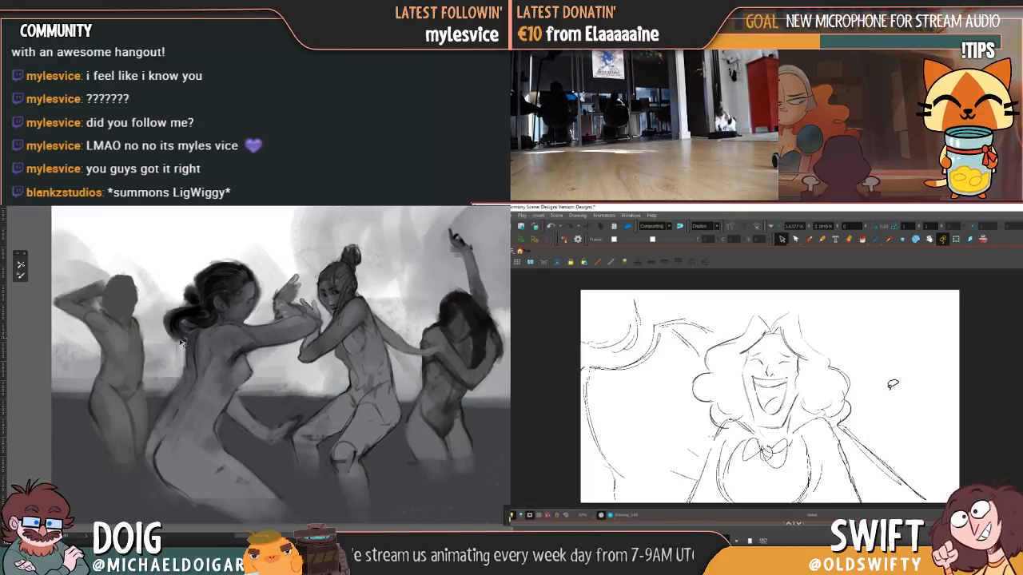
- Select the whole laughing head with its hair again and nudge it slightly higher above the collar
key(.)
mouse_move(862, 415)
mouse_down()
mouse_move(801, 406)
mouse_move(768, 436)
mouse_move(697, 387)
mouse_move(717, 346)
mouse_move(799, 318)
mouse_move(860, 409)
mouse_up()
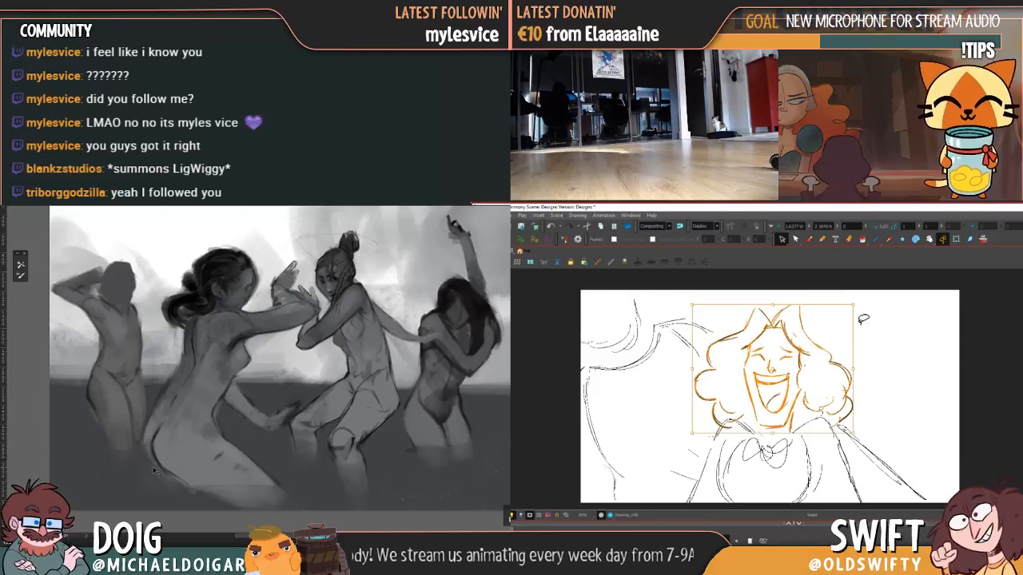
mouse_move(183, 448)
mouse_down()
mouse_move(175, 411)
mouse_move(183, 430)
mouse_up()
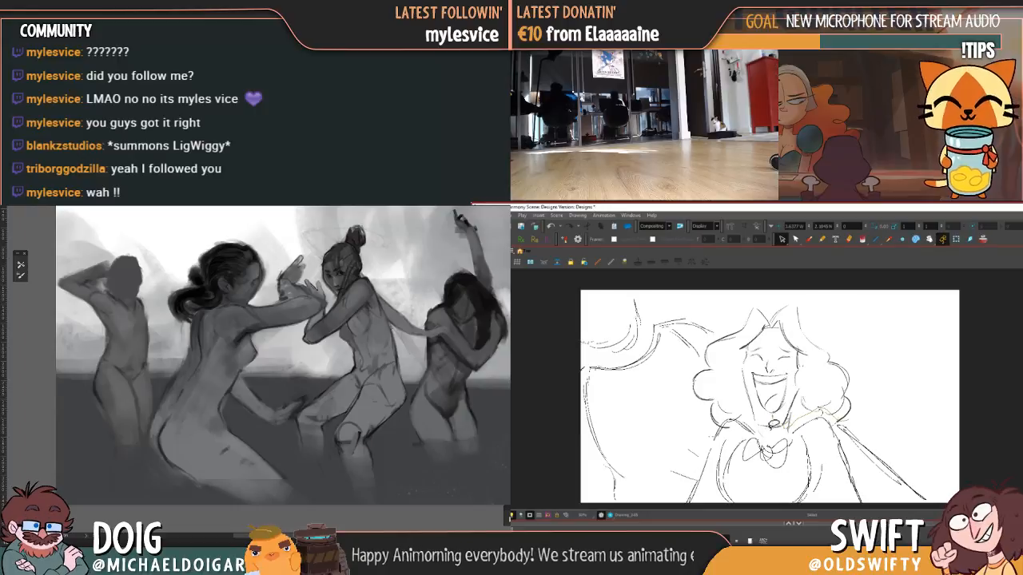
mouse_move(756, 425)
mouse_down()
mouse_move(739, 410)
mouse_move(710, 420)
mouse_move(713, 357)
mouse_move(814, 292)
mouse_move(871, 377)
mouse_up()
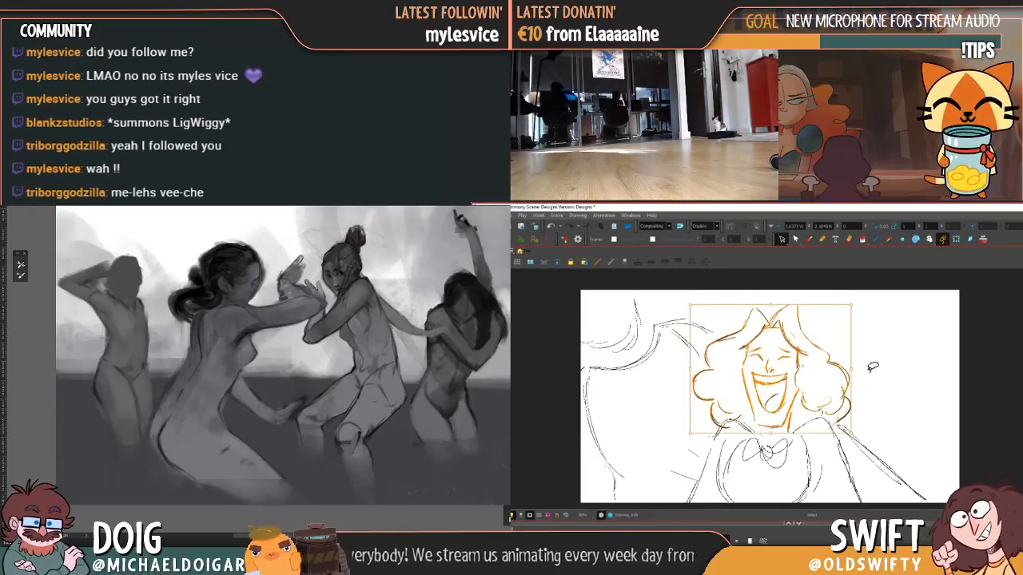
key(Escape)
- Delete the stray stroke under the hair's lower outer curl and tidy the curl's outline above the shoulder
key(.)
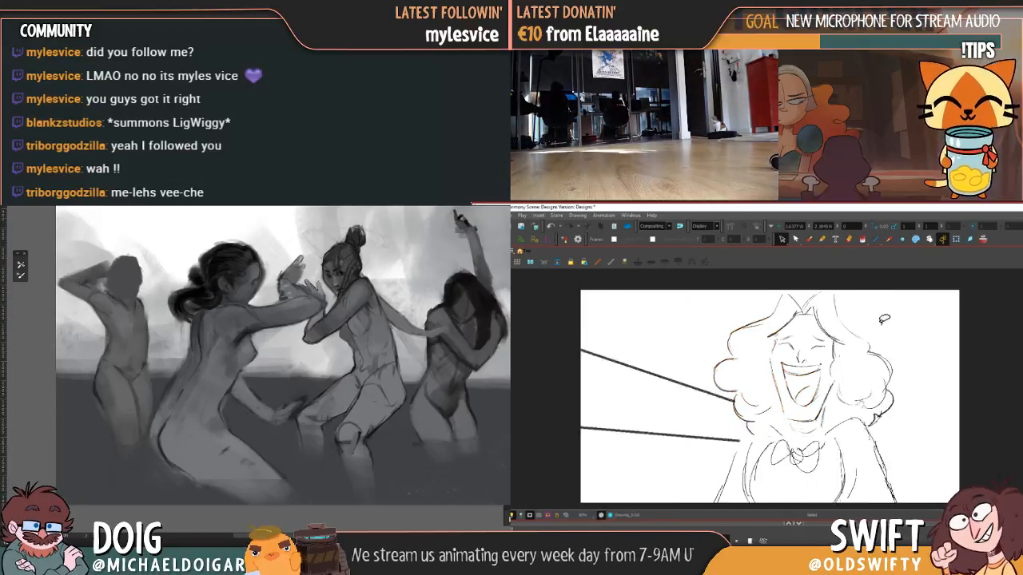
click(844, 419)
key(Delete)
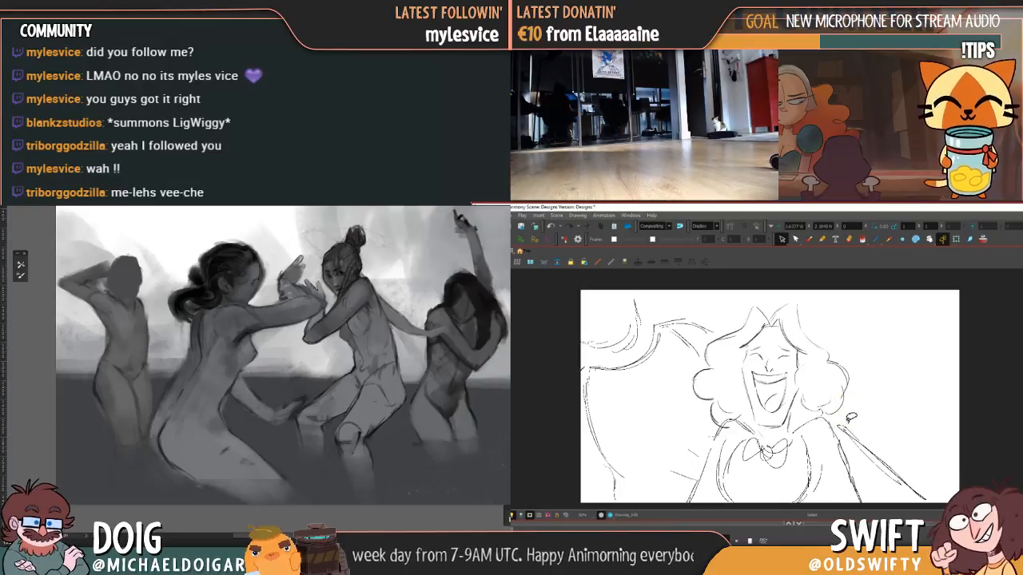
click(795, 239)
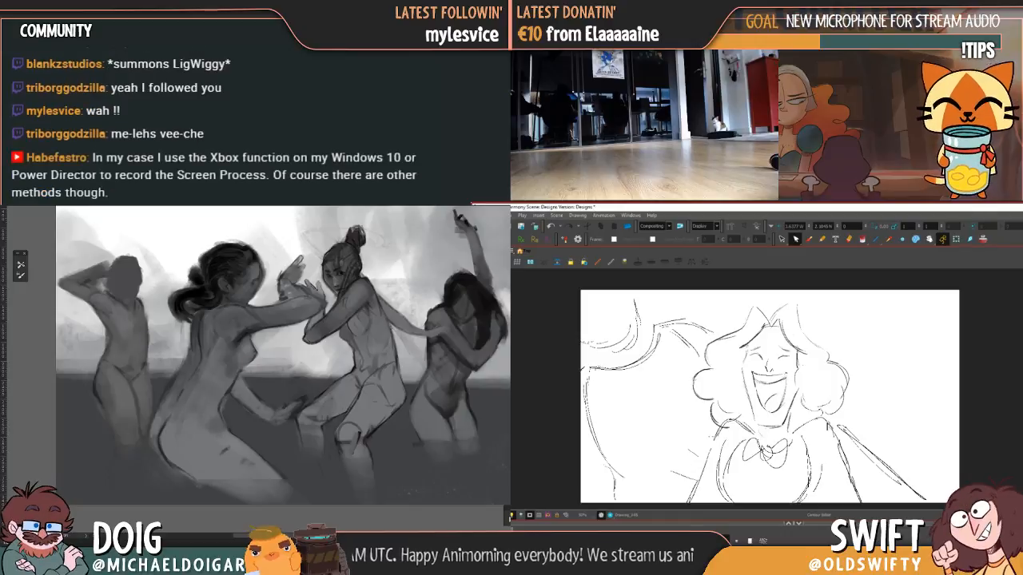
click(808, 239)
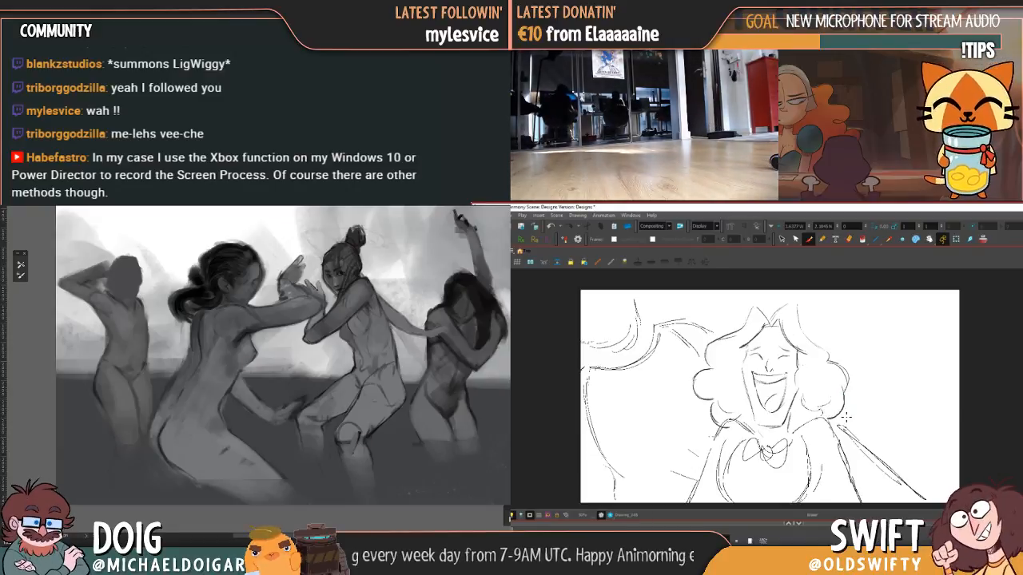
- Draw the foreground figure's shoulder line reaching to the curly hair and a bow tie with a round knot at its neck
key(.)
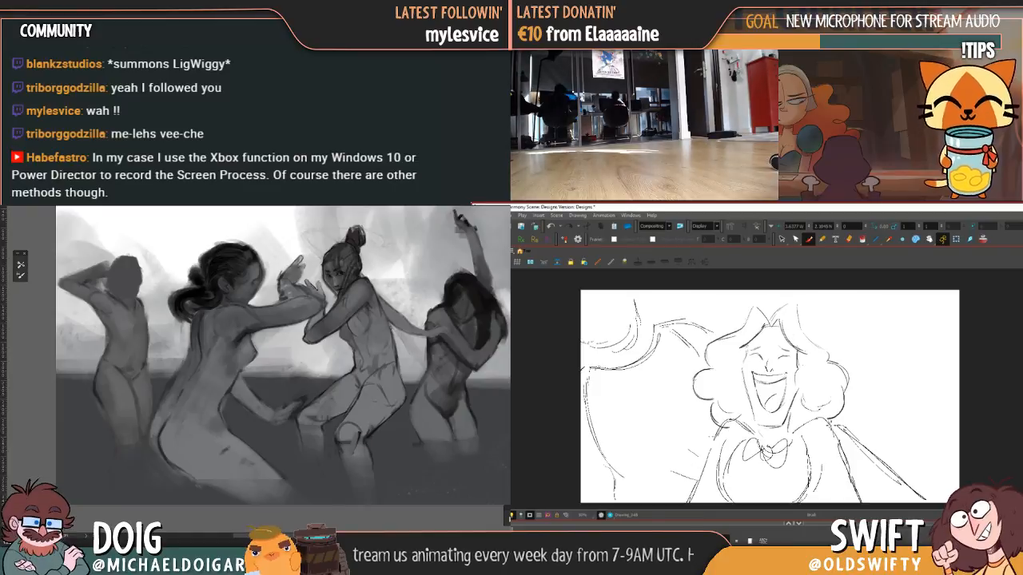
key(.)
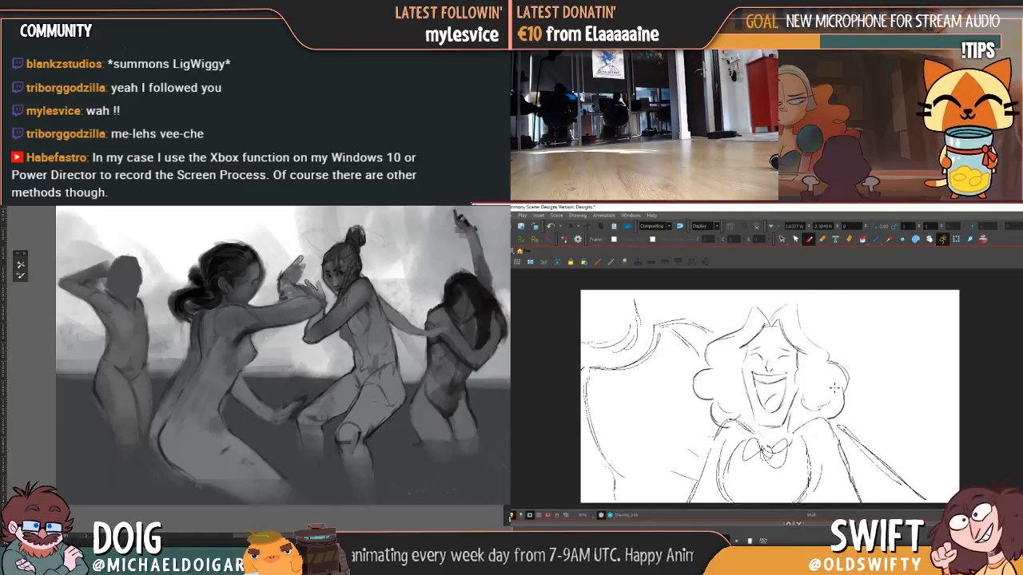
key(.)
key(.)
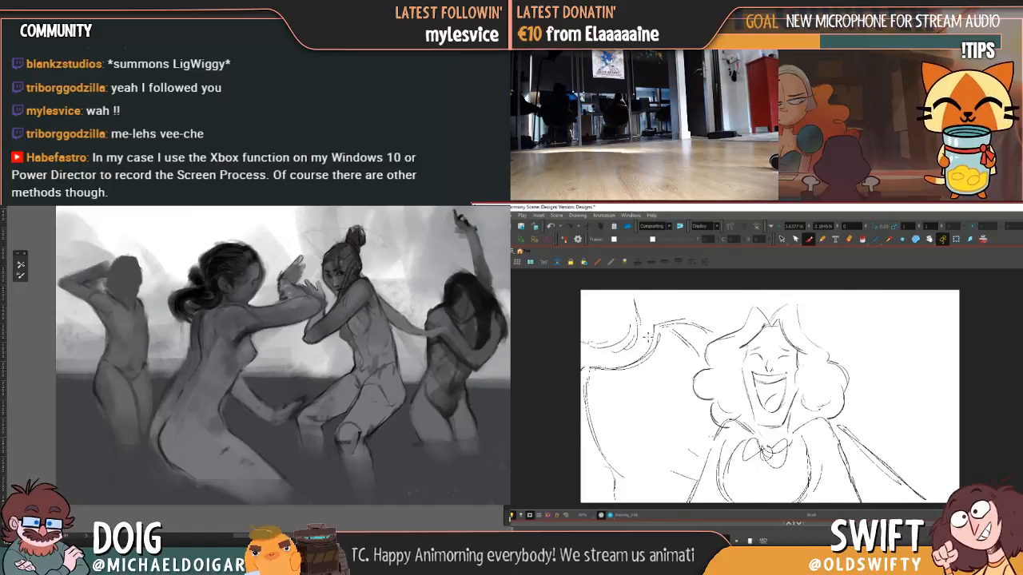
drag(647, 344, 701, 343)
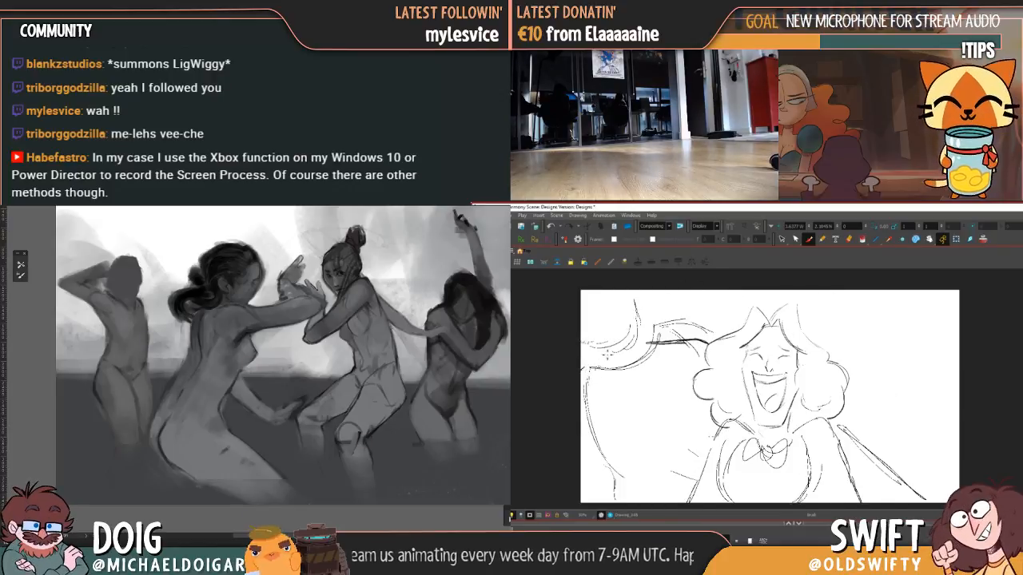
mouse_move(611, 365)
mouse_down()
mouse_move(620, 340)
mouse_move(616, 350)
mouse_move(642, 370)
mouse_up()
drag(272, 369, 223, 385)
drag(583, 351, 604, 358)
alt+click(160, 416)
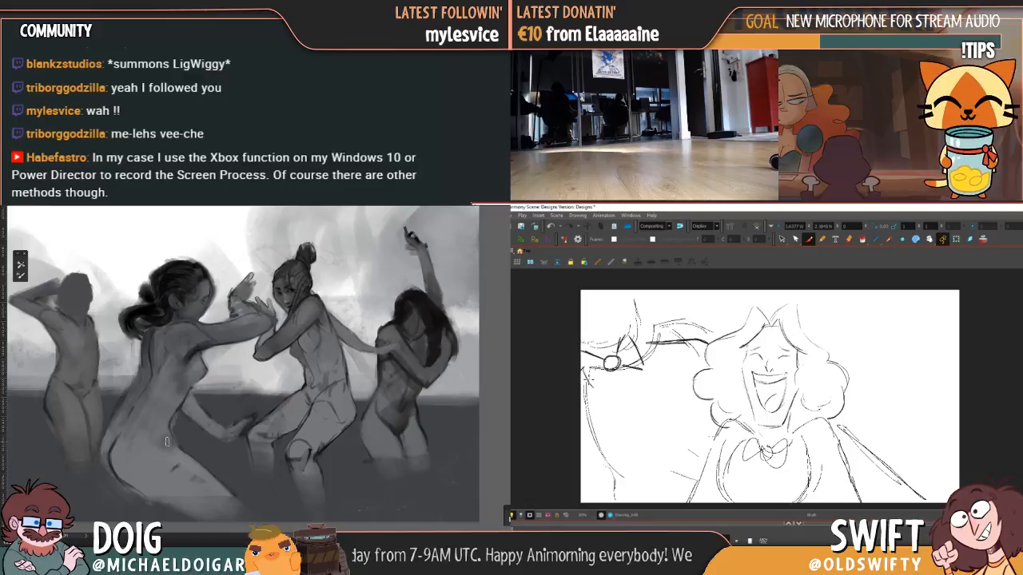
- Compare with the neighbouring pose and draw the foreground figure's curved lower body edge near the canvas corner
key(.)
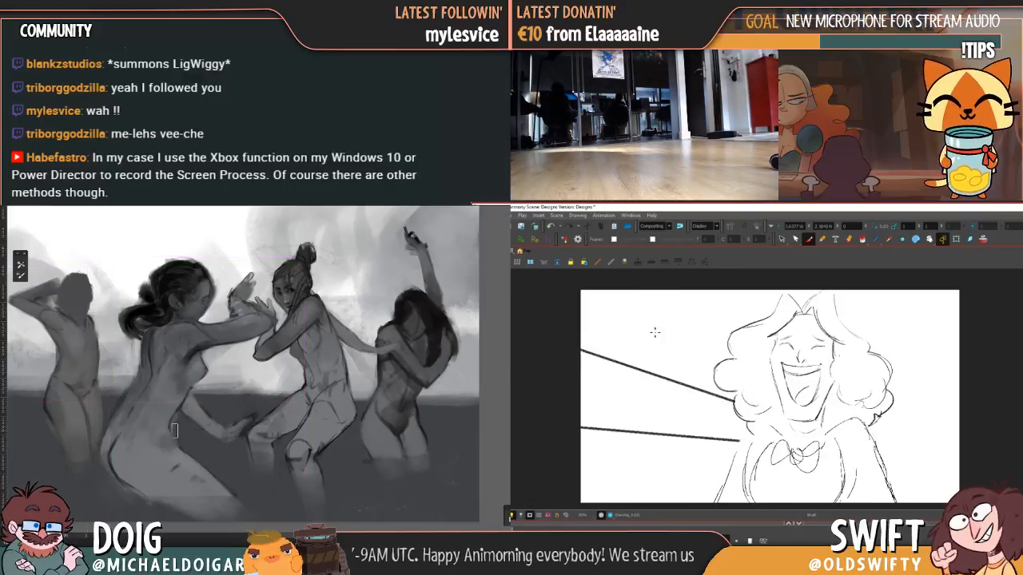
key(.)
key(.)
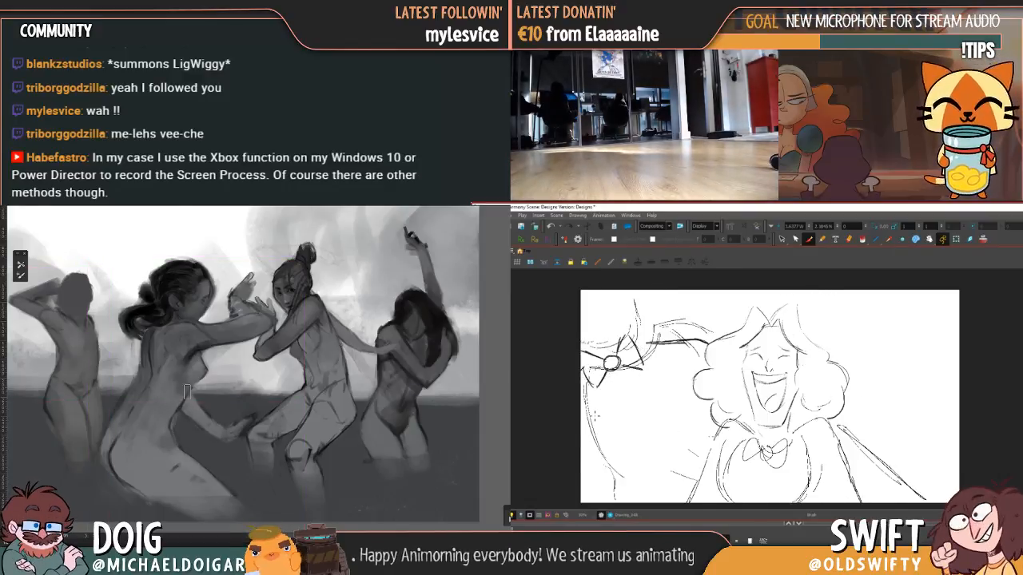
key(.)
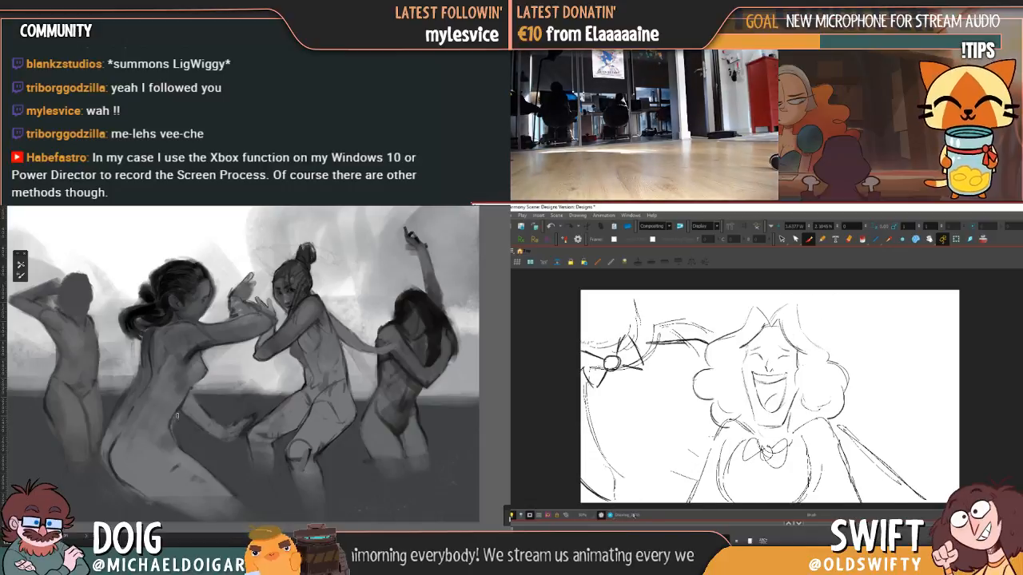
key(.)
- Delete the foreground figure's old rough shoulder and body strokes and the loose marks beside the close-up character's sleeve
click(782, 239)
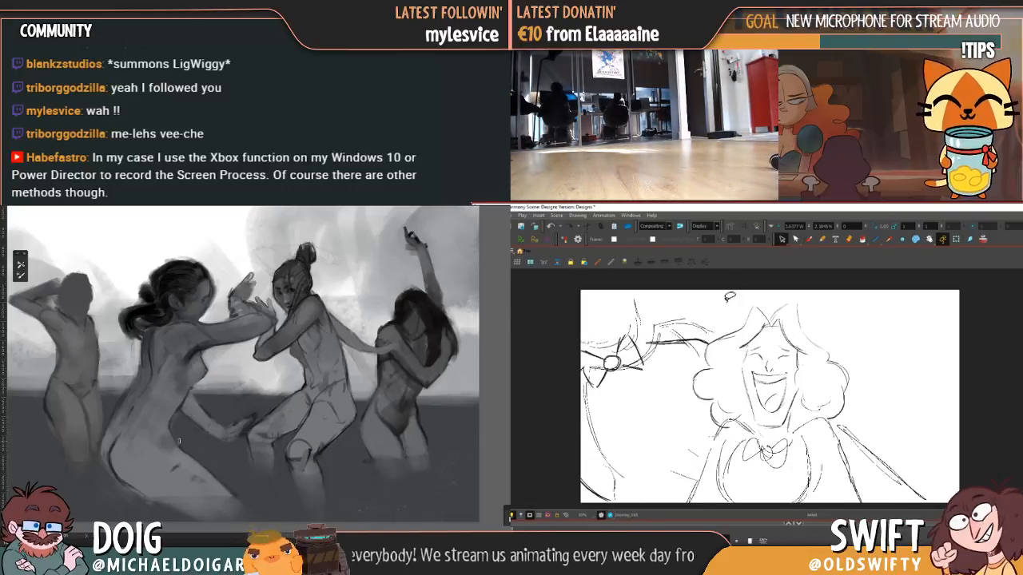
mouse_move(672, 318)
mouse_down()
mouse_move(692, 339)
mouse_move(715, 319)
mouse_up()
key(Delete)
alt+click(180, 409)
click(663, 335)
key(Delete)
click(603, 405)
key(Delete)
drag(690, 451, 682, 484)
key(Delete)
click(711, 438)
key(Delete)
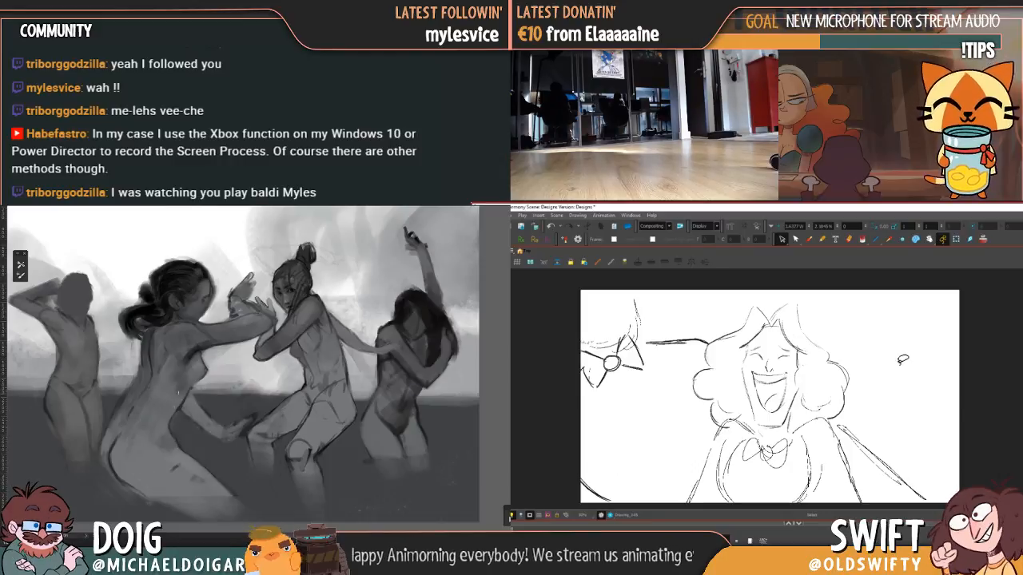
- Draw the outstretched arm's edge as a straight diagonal line from the shoulder to the canvas's lower edge, checking against the neighbouring drawing
mouse_move(175, 399)
mouse_down()
mouse_move(178, 417)
mouse_move(179, 398)
mouse_up()
click(808, 239)
key(period)
key(comma)
key(period)
key(comma)
drag(839, 421, 925, 504)
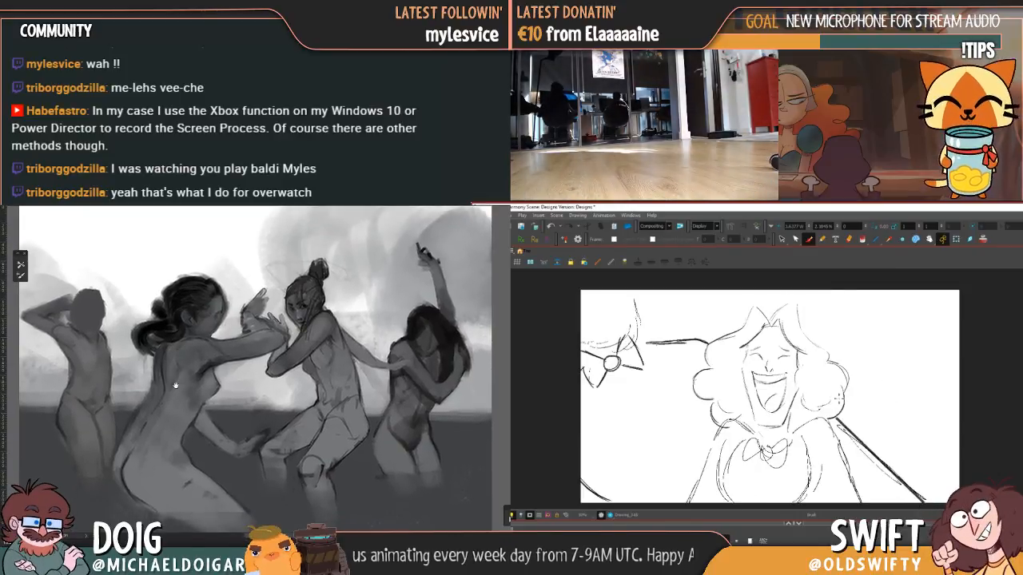
- Remove the rough strokes beside the new diagonal arm line and pull the line's lower end slightly outwards
click(783, 239)
click(922, 494)
click(889, 488)
key(period)
key(comma)
key(period)
drag(176, 372, 169, 387)
key(comma)
alt+click(167, 353)
key(period)
key(comma)
click(923, 497)
drag(923, 496, 934, 496)
click(952, 471)
- Shift the ponytail figure in the greyscale painting left, away from the figure with the hair bun
alt+click(150, 412)
key(period)
key(comma)
mouse_move(180, 343)
mouse_down()
mouse_move(157, 388)
mouse_move(147, 356)
mouse_up()
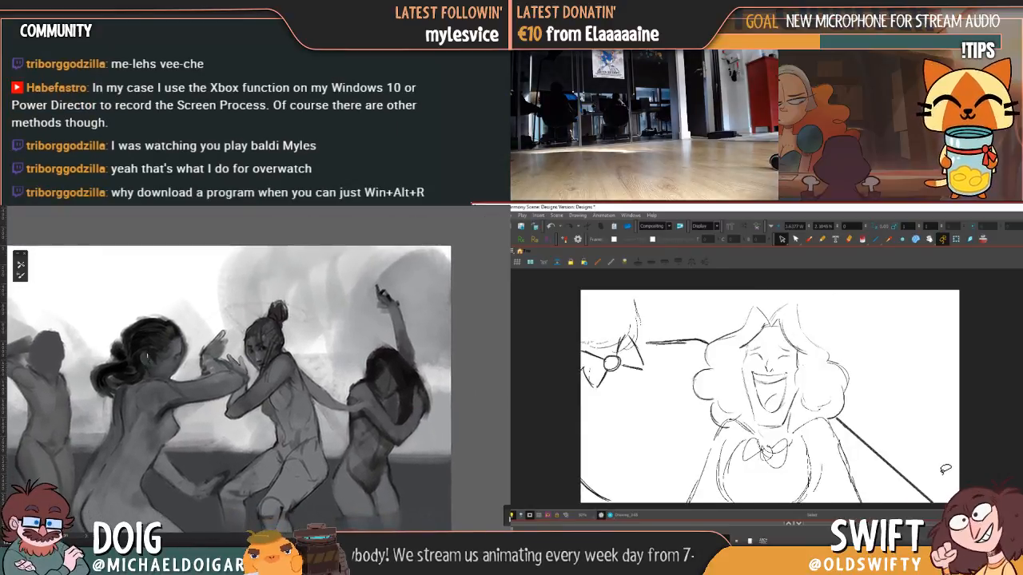
drag(174, 389, 155, 399)
- Extend the diagonal arm line a little further outwards along the canvas's lower edge and deselect it
drag(931, 485, 940, 502)
key(Escape)
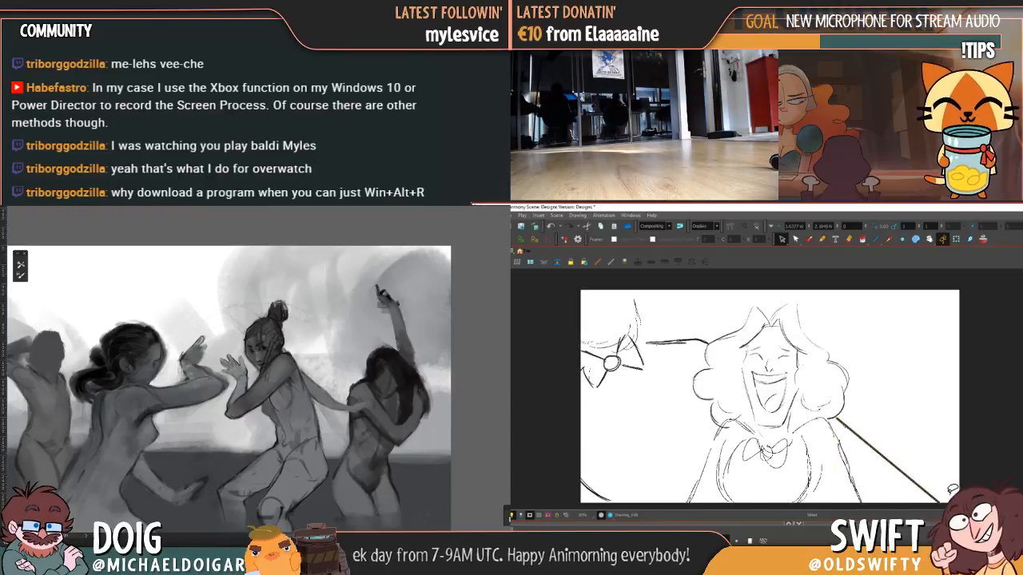
click(925, 494)
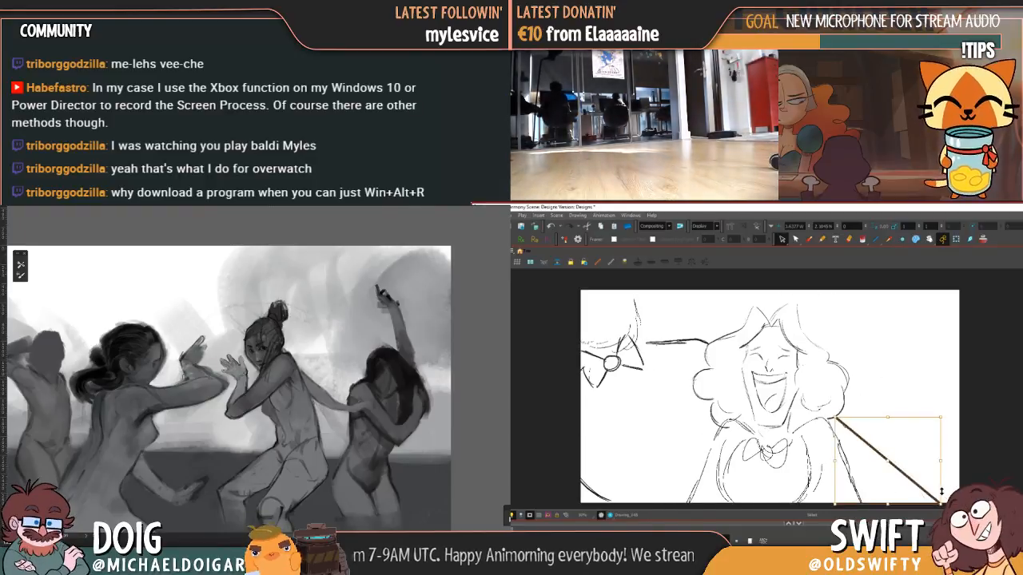
click(943, 488)
click(930, 495)
click(951, 489)
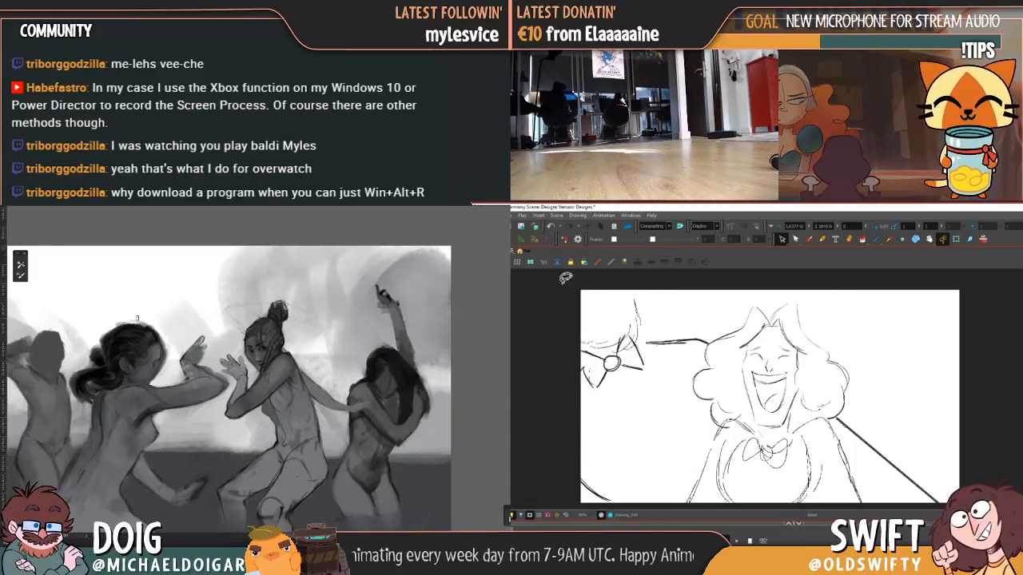
- Draw jagged, curly hair strokes along the foreground figure's outline above its bow tie
click(808, 239)
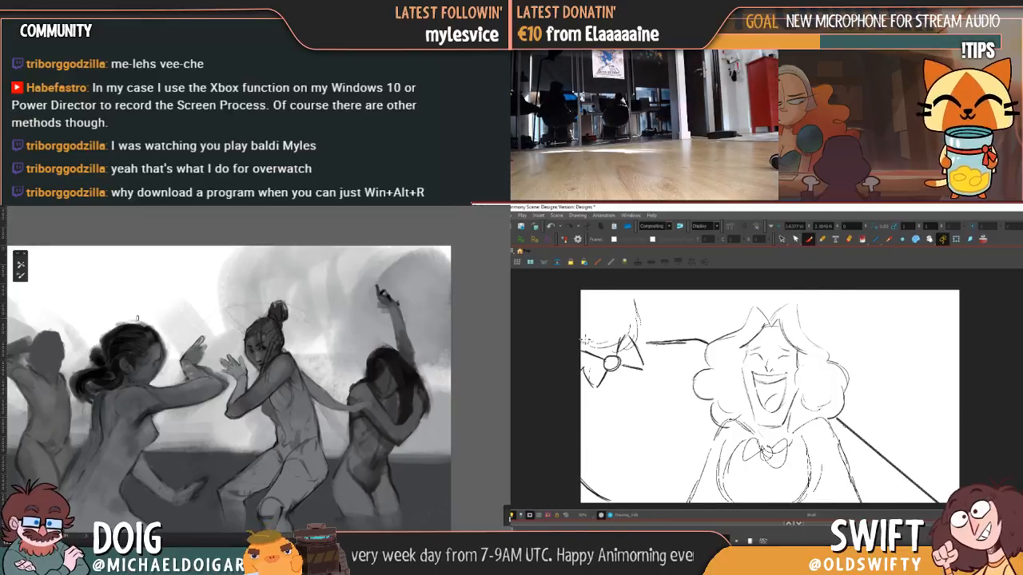
key(f)
key(g)
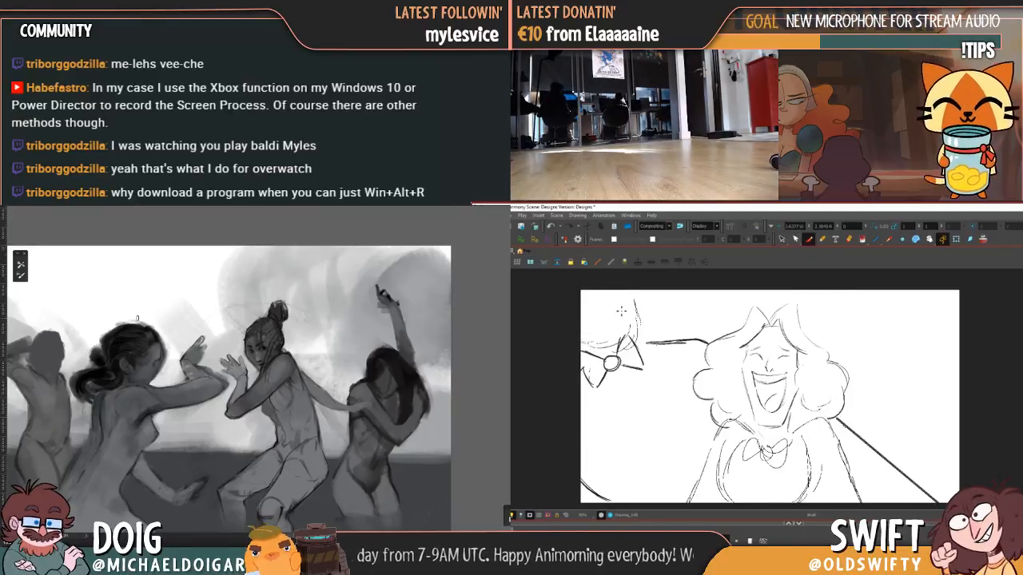
drag(634, 319, 610, 340)
drag(189, 382, 219, 302)
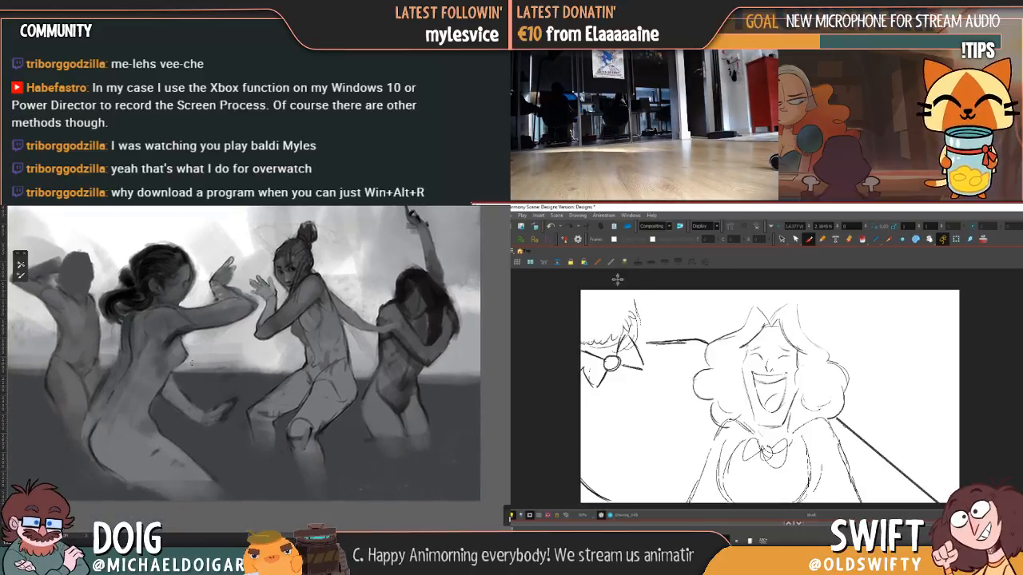
mouse_move(629, 315)
mouse_down()
mouse_move(638, 304)
mouse_move(627, 294)
mouse_up()
mouse_move(146, 382)
mouse_down()
mouse_move(158, 368)
mouse_move(136, 388)
mouse_move(155, 406)
mouse_up()
mouse_move(220, 405)
mouse_down()
mouse_move(153, 391)
mouse_move(132, 403)
mouse_up()
drag(139, 340, 132, 347)
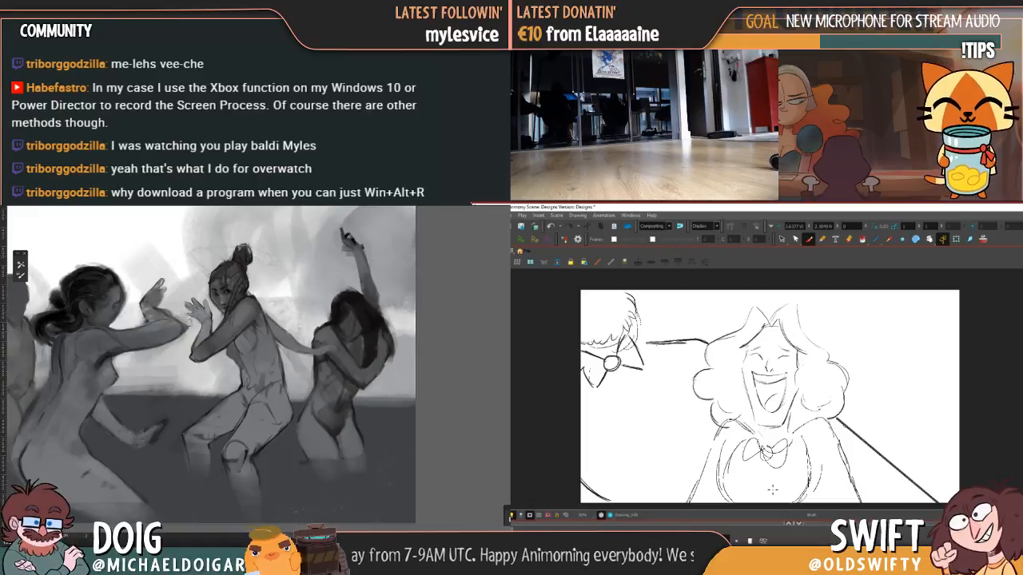
- Examine the spacing and arrangement of all the figures across the greyscale painting
key(ctrl+minus)
key(ctrl+plus)
drag(318, 369, 277, 331)
mouse_move(324, 359)
mouse_down()
mouse_move(319, 373)
mouse_move(326, 367)
mouse_up()
drag(396, 369, 400, 364)
key(f)
key(g)
mouse_move(253, 335)
mouse_down()
mouse_move(278, 371)
mouse_move(297, 351)
mouse_move(290, 367)
mouse_up()
mouse_move(117, 353)
mouse_down()
mouse_move(95, 342)
mouse_move(119, 347)
mouse_move(83, 350)
mouse_move(94, 346)
mouse_up()
key(f)
key(g)
mouse_move(137, 376)
mouse_down()
mouse_move(174, 381)
mouse_move(135, 354)
mouse_move(112, 355)
mouse_move(126, 361)
mouse_up()
drag(299, 386, 203, 367)
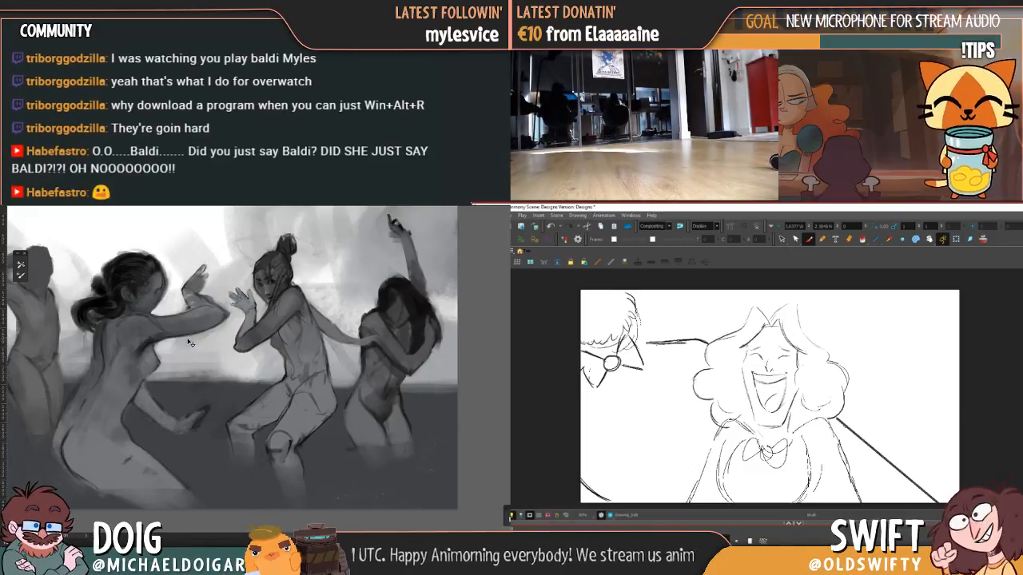
mouse_move(146, 376)
mouse_down()
mouse_move(161, 395)
mouse_move(194, 363)
mouse_up()
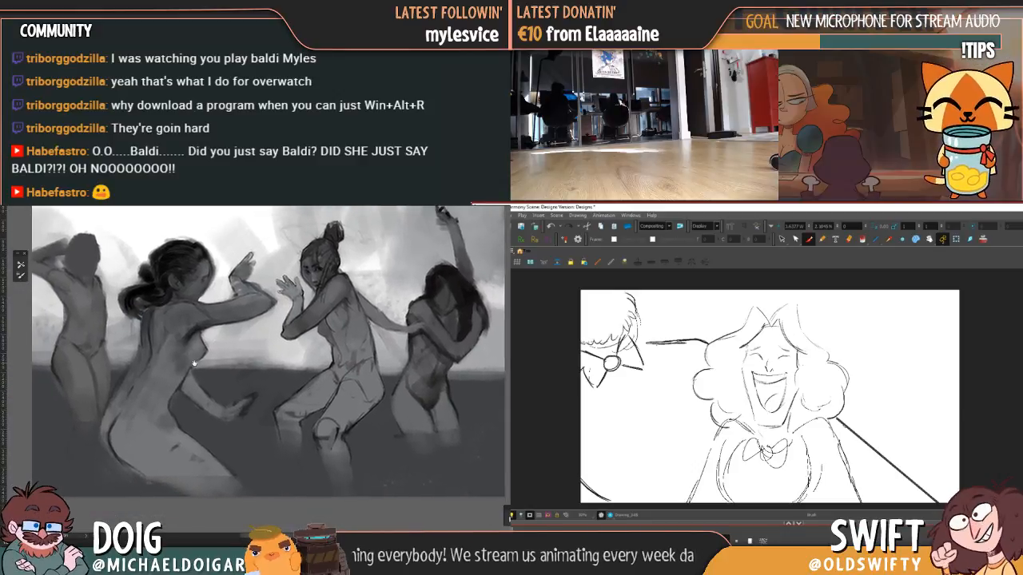
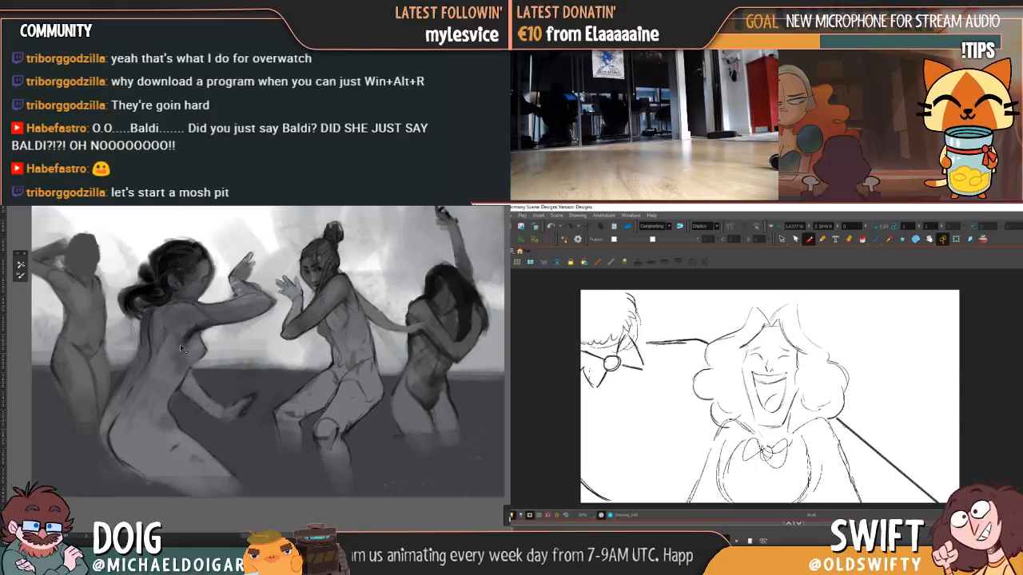
- Delete the bearded man's head from the storyboard pose of the two characters leaning on the tabletop
scroll(192, 398, down, 2)
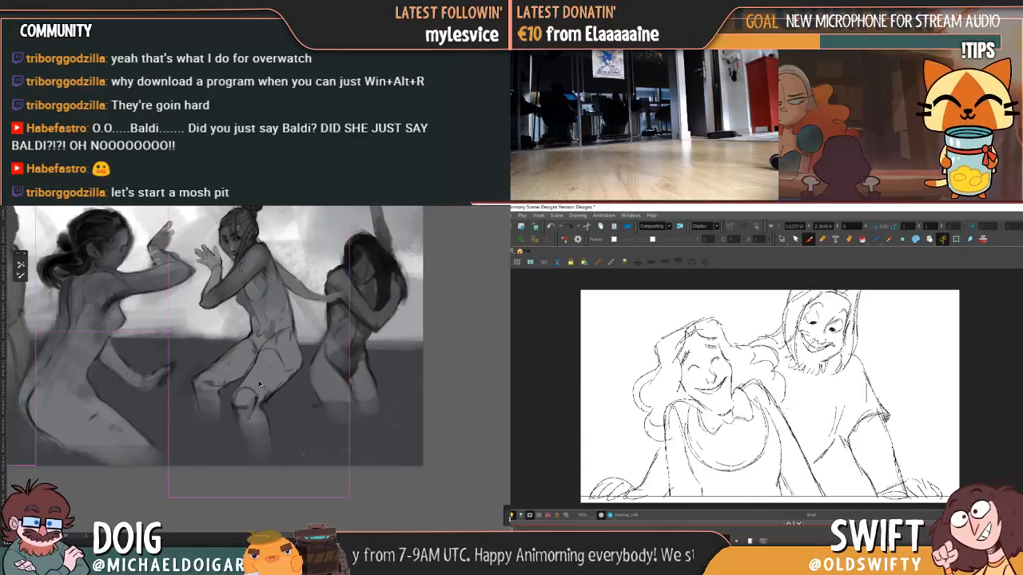
key(n)
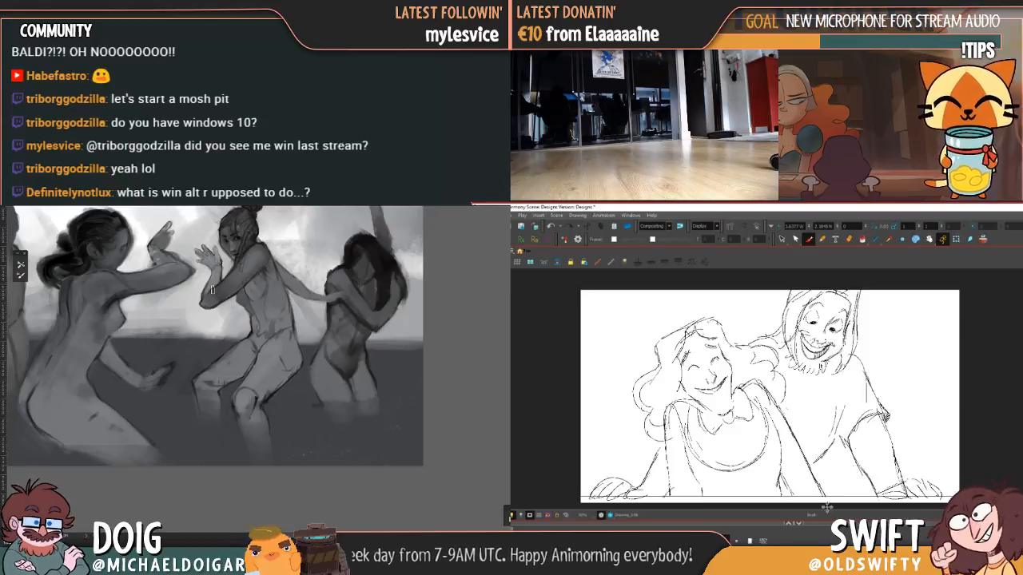
key(.)
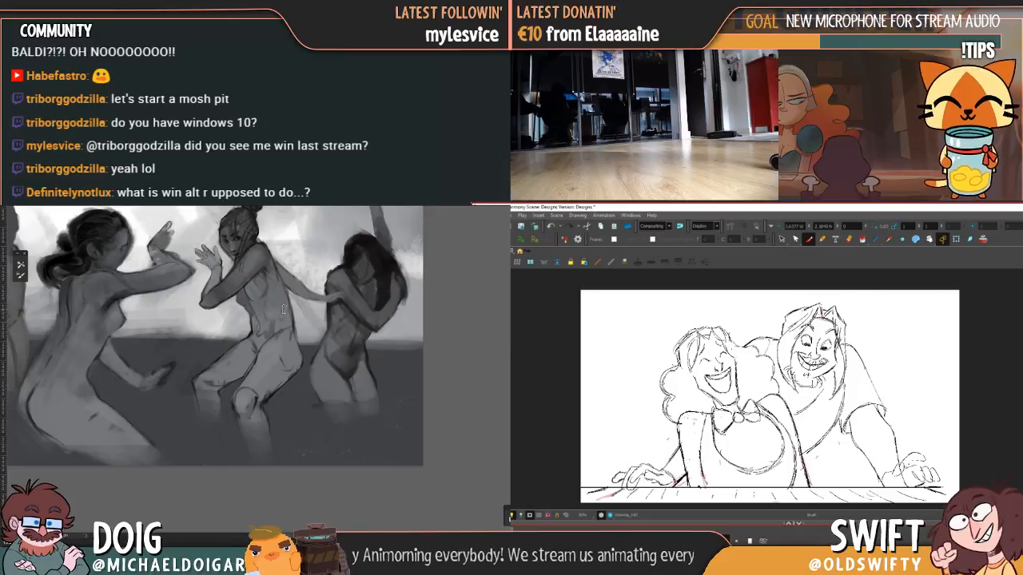
key(.)
key(.)
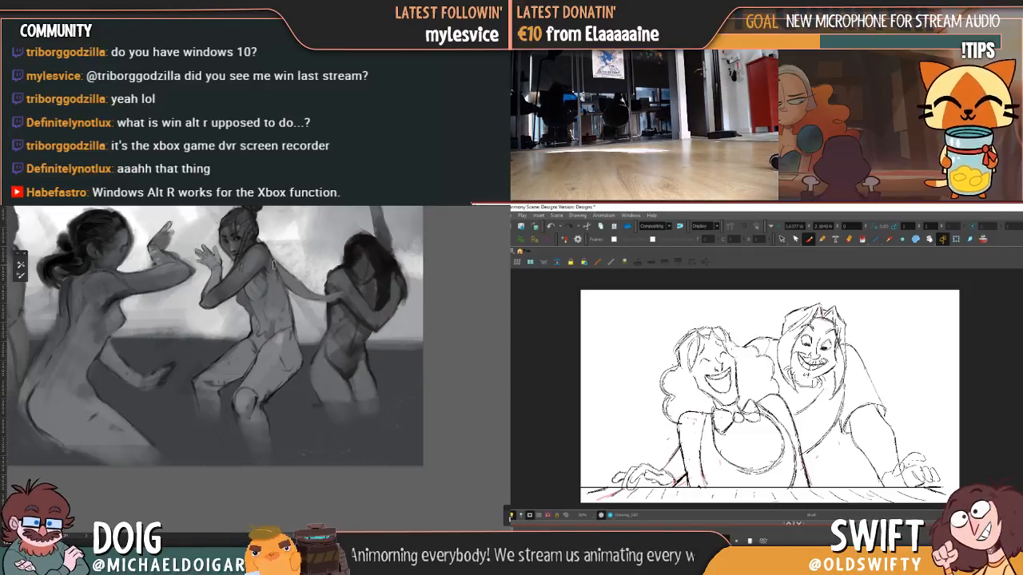
click(782, 238)
mouse_move(782, 345)
mouse_down()
mouse_move(791, 392)
mouse_move(814, 380)
mouse_move(821, 392)
mouse_move(819, 375)
mouse_move(843, 388)
mouse_move(822, 297)
mouse_up()
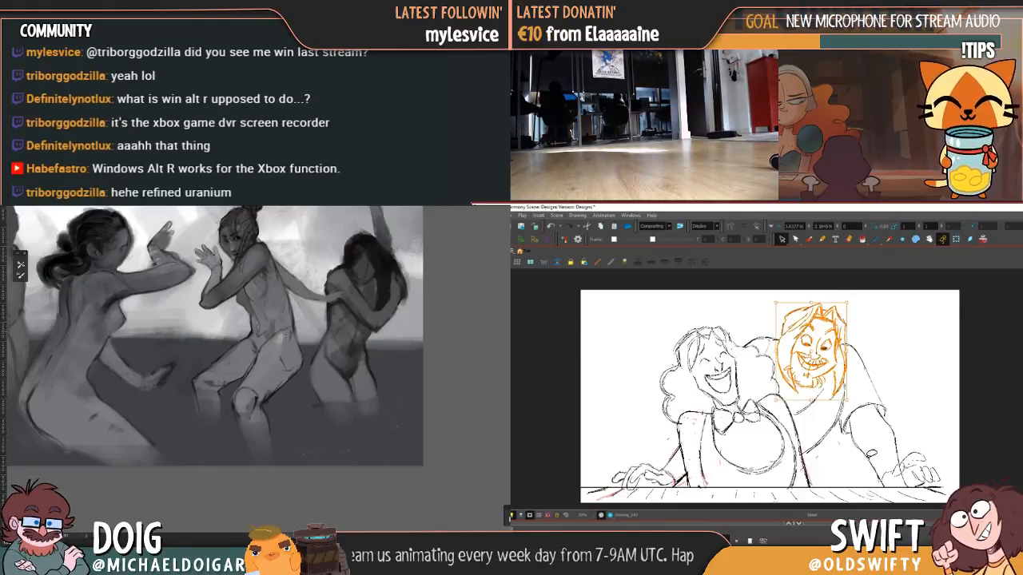
key(Delete)
key(alt+b)
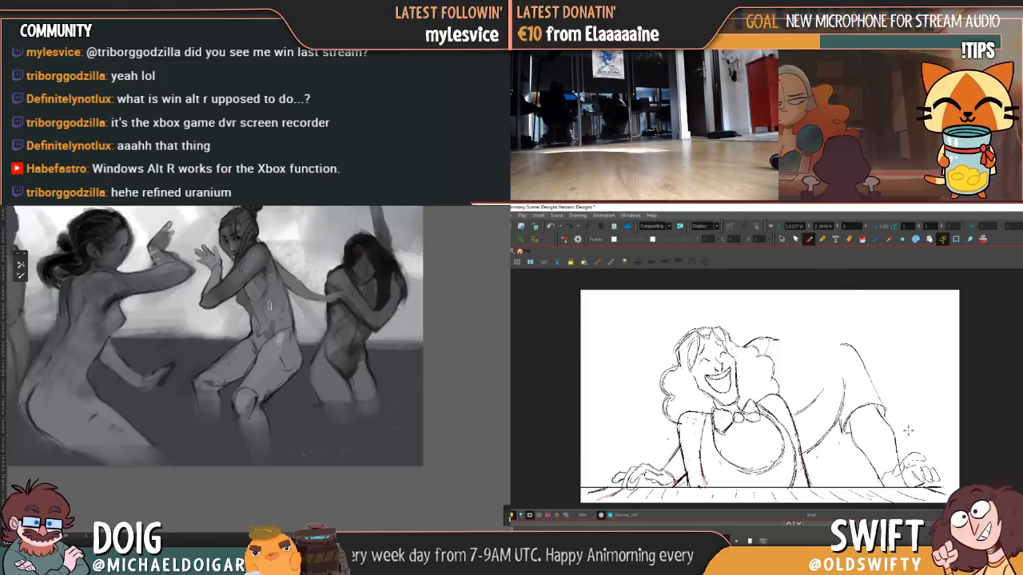
- Draw a cup-shaped open-mouth outline for the bearded man's new head, comparing it with the previous pose
key(f)
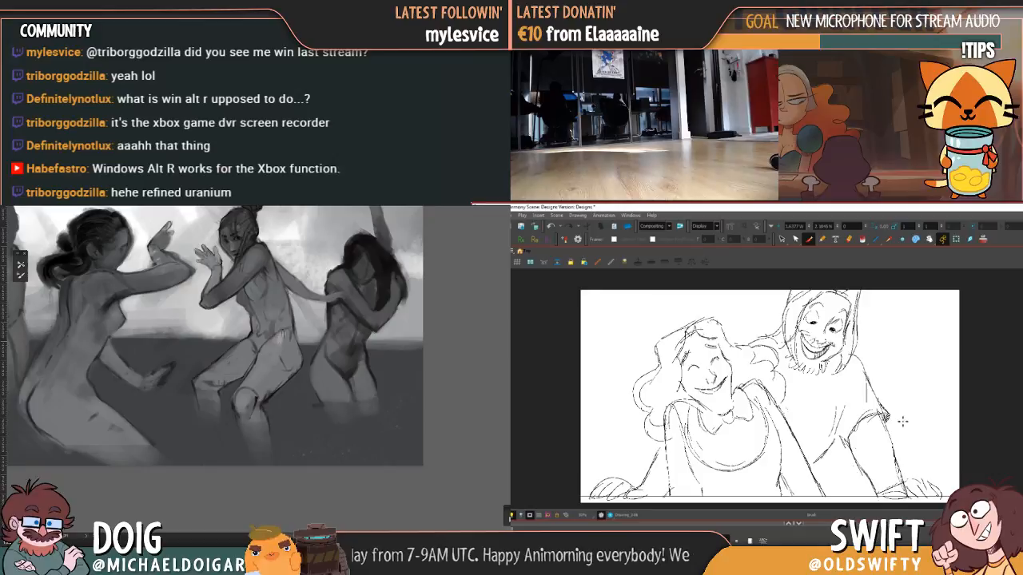
key(g)
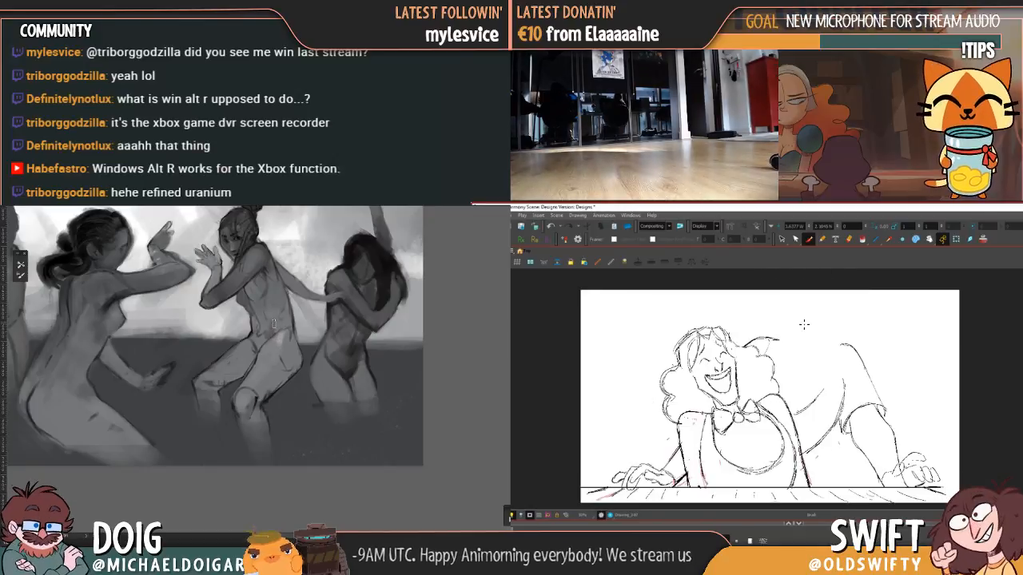
mouse_move(797, 318)
mouse_down()
mouse_move(837, 328)
mouse_move(823, 352)
mouse_move(827, 303)
mouse_move(805, 318)
mouse_move(810, 348)
mouse_up()
key(f)
key(g)
key(f)
key(g)
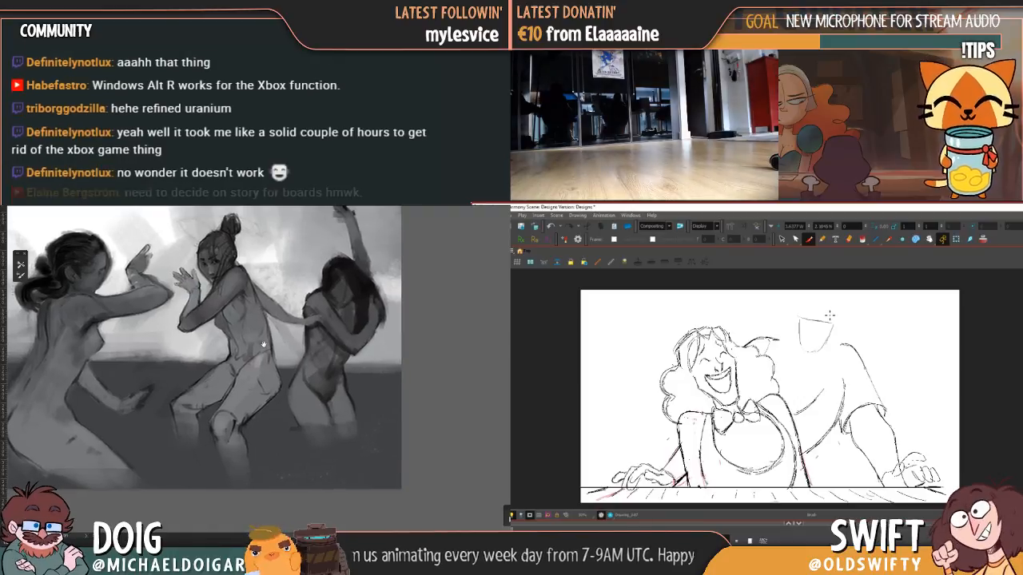
key(g)
key(g)
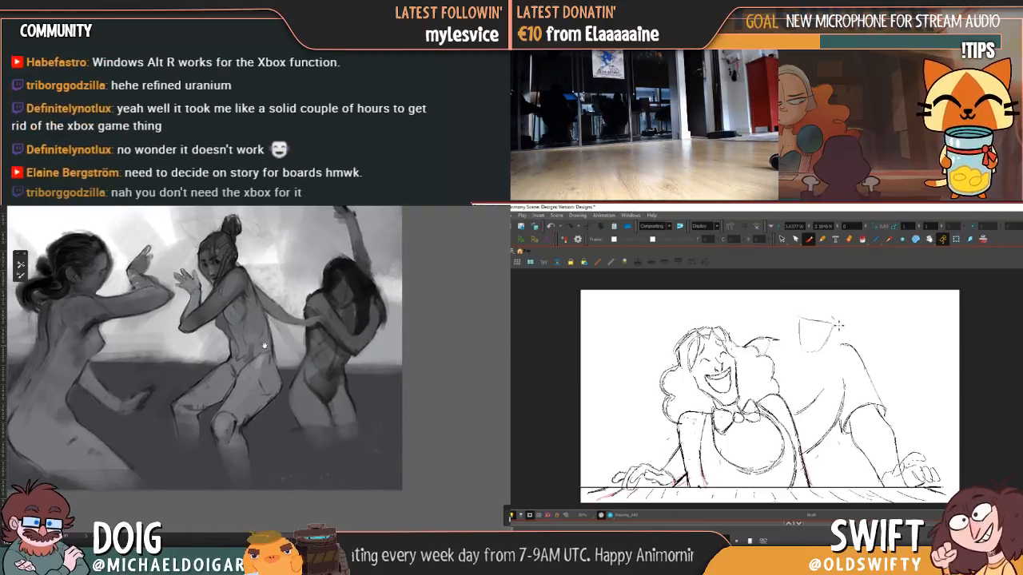
- Thicken the upper lip line of the bearded man's new mouth and add the line of the teeth inside it
drag(814, 317, 805, 323)
key(f)
key(g)
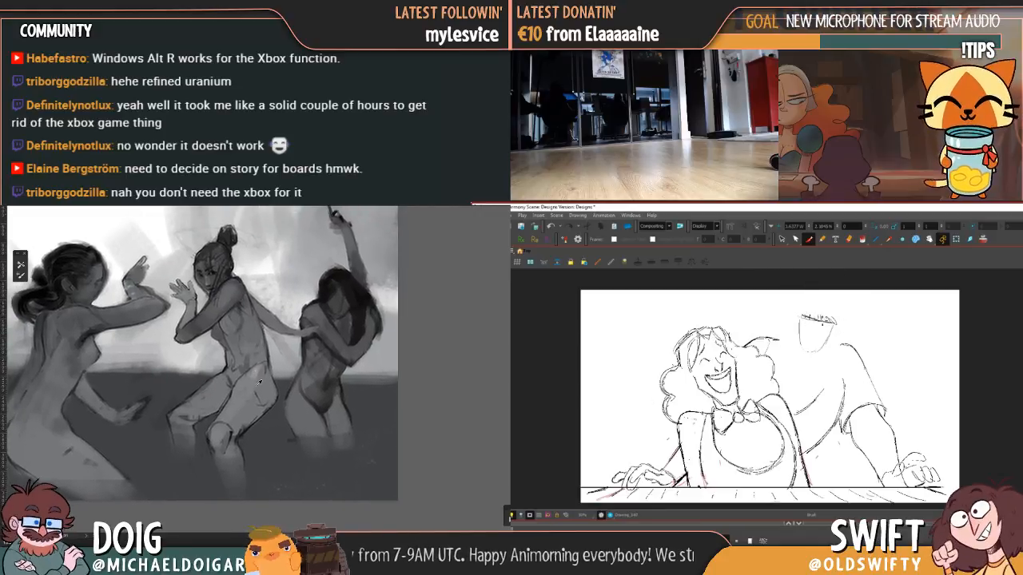
mouse_move(804, 327)
mouse_down()
mouse_move(815, 352)
mouse_move(827, 327)
mouse_up()
key(f)
key(g)
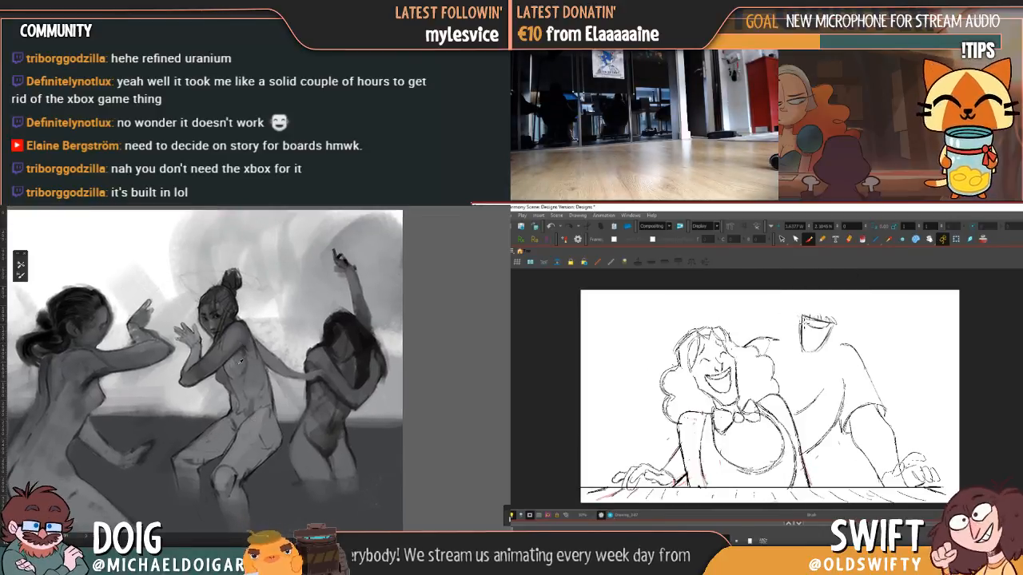
- Sketch small nose strokes just above the bearded man's upper lip, comparing them with the previous pose
key(f)
key(g)
key(f)
key(g)
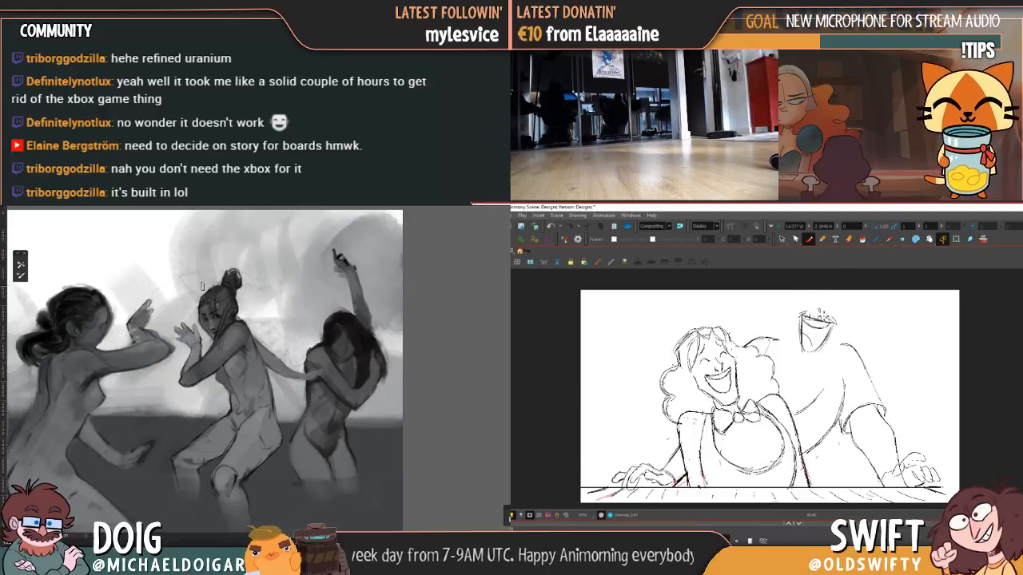
key(f)
key(g)
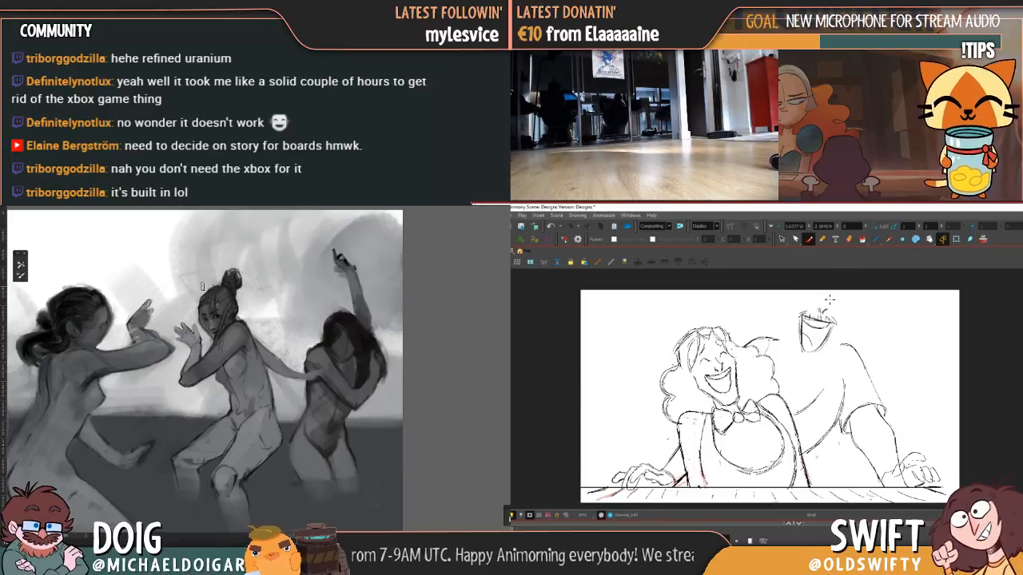
- Clean up and redraw the outer side edge of the bearded man's open mouth, checking it against the previous pose
key(f)
key(g)
key(f)
key(g)
key(f)
key(g)
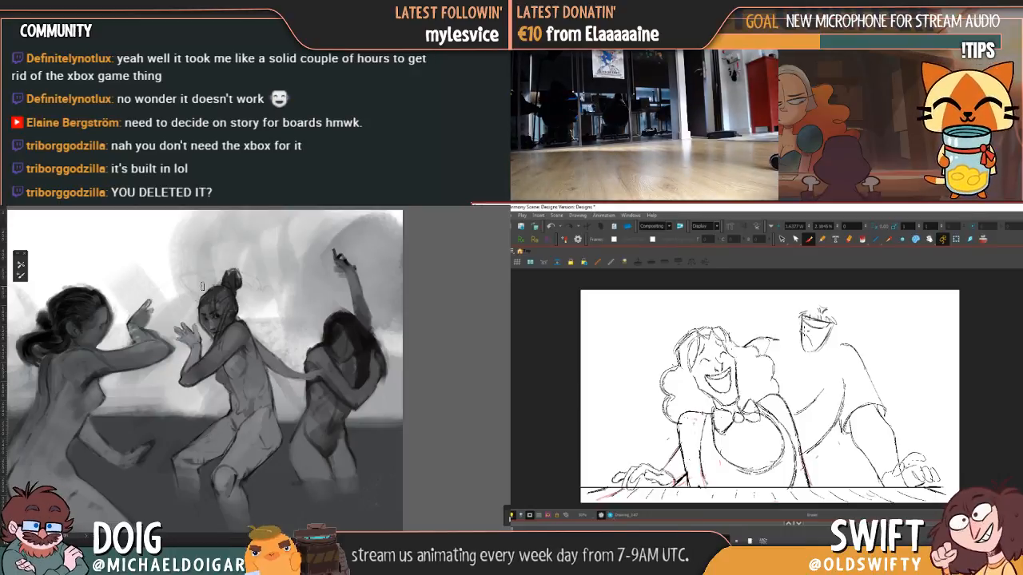
mouse_move(828, 345)
mouse_down()
mouse_move(818, 353)
mouse_move(832, 332)
mouse_up()
key(f)
key(g)
key(f)
key(g)
key(f)
key(g)
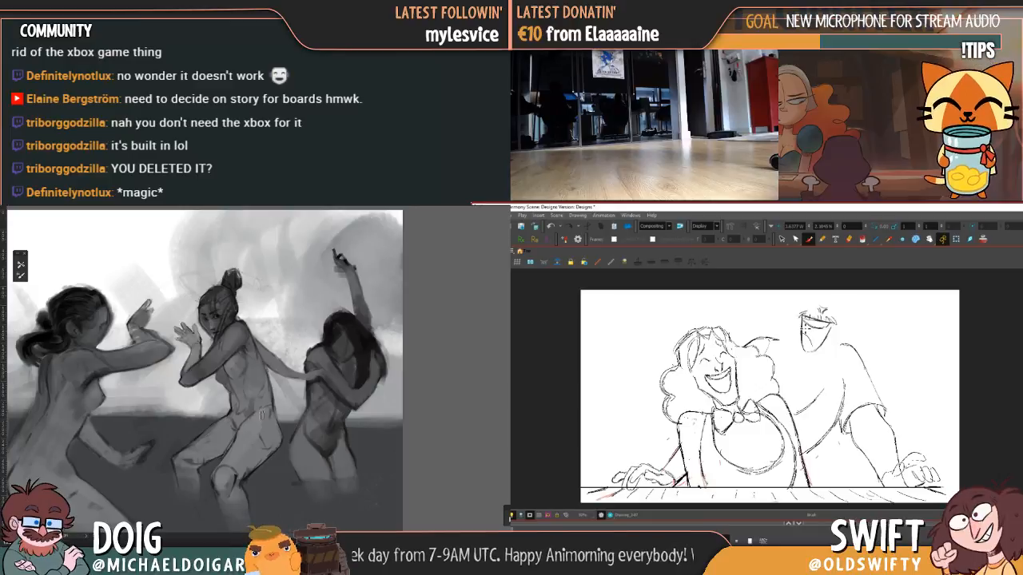
- Draw the inner mouth line and widen the corner of the bearded man's grin
drag(804, 331, 814, 339)
key(g)
key(f)
key(g)
key(f)
key(g)
key(f)
key(g)
key(f)
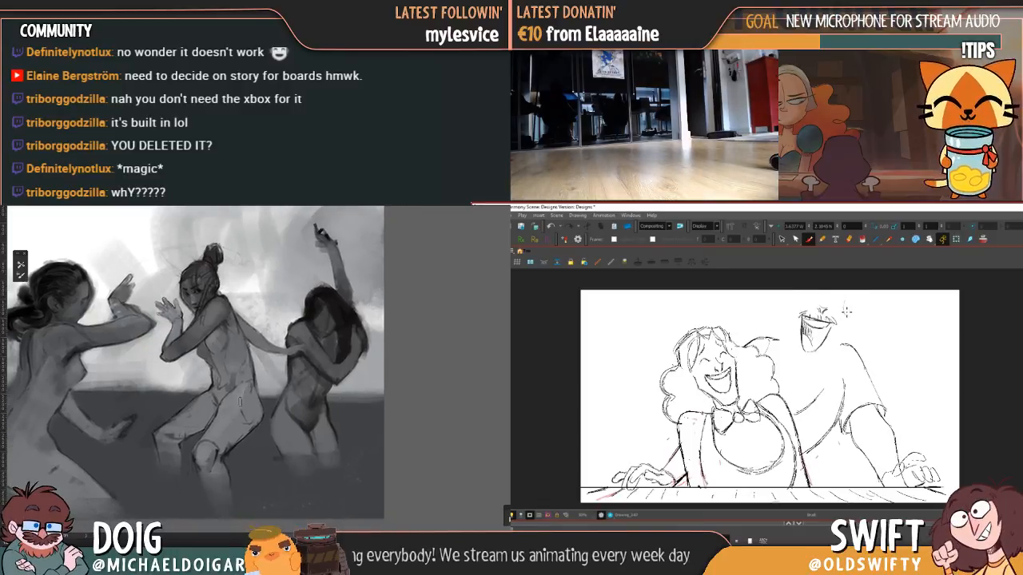
- Draw the cheek line beside the bearded man's grin, checking it against the previous pose
key(g)
key(f)
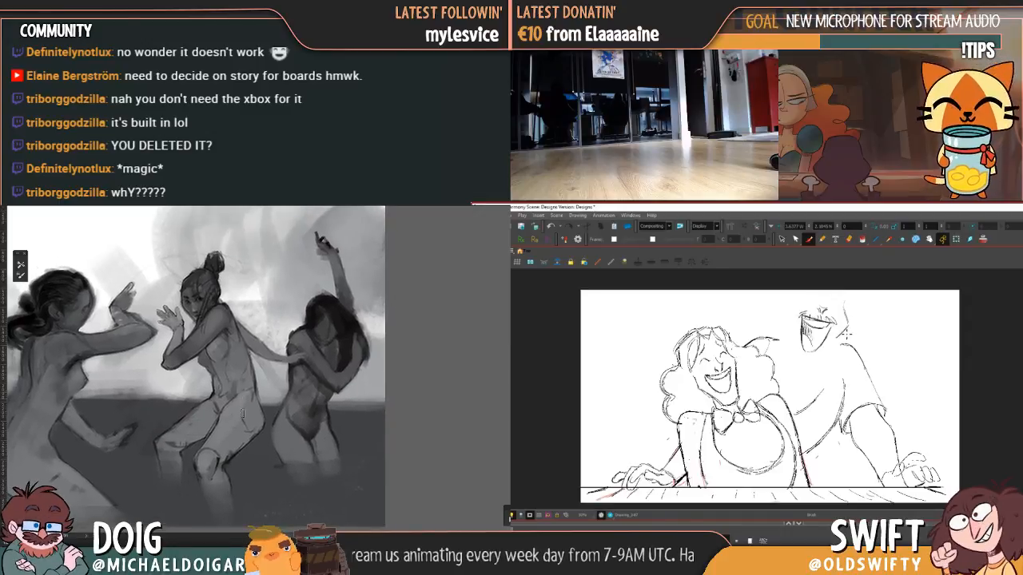
key(g)
key(f)
key(g)
drag(230, 372, 224, 387)
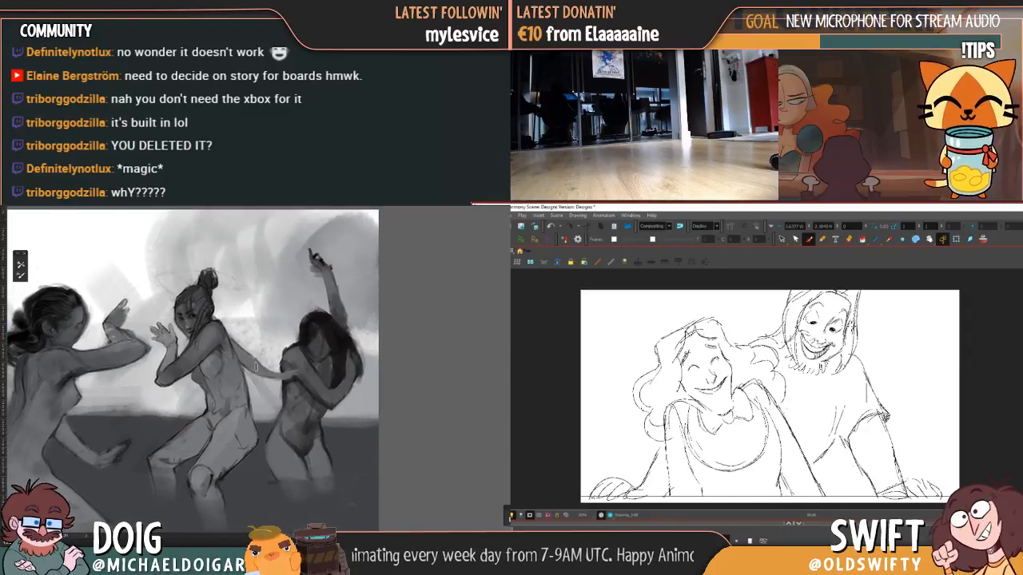
key(g)
key(f)
key(g)
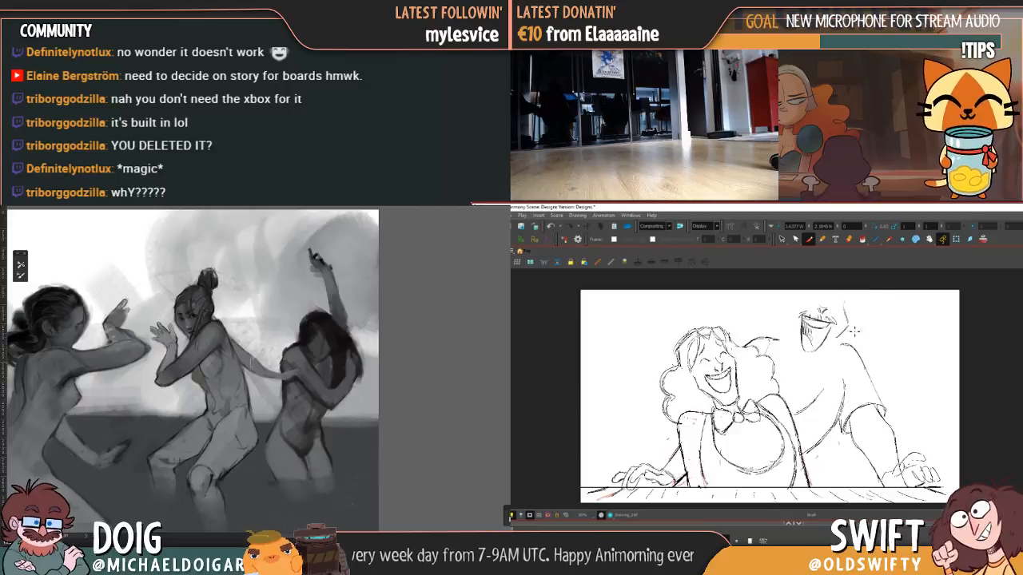
- Trim the cheek line to its upper part and sketch short, jagged beard strokes beneath the mouth
key(f)
key(g)
key(f)
key(g)
key(f)
key(g)
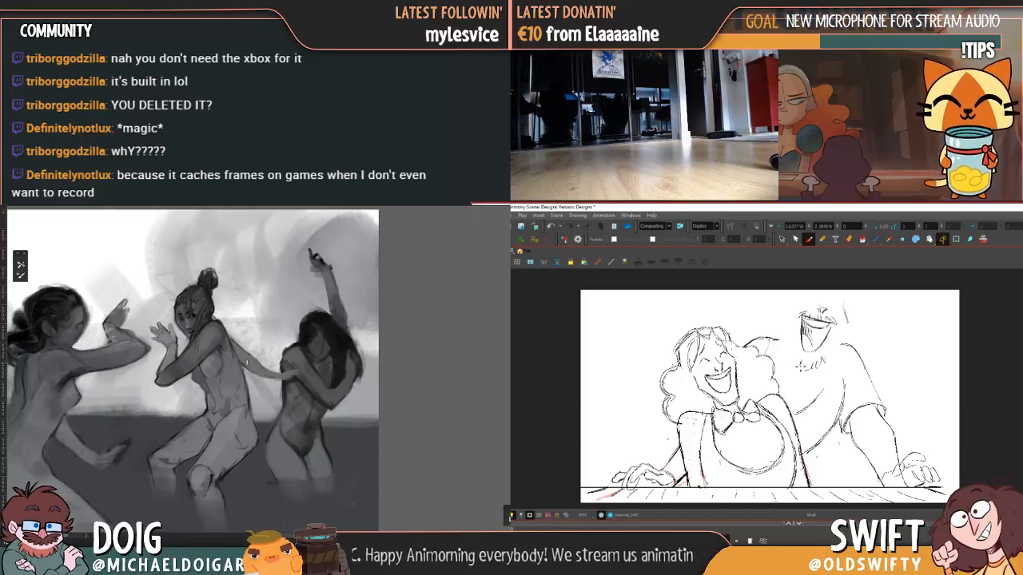
key(f)
key(g)
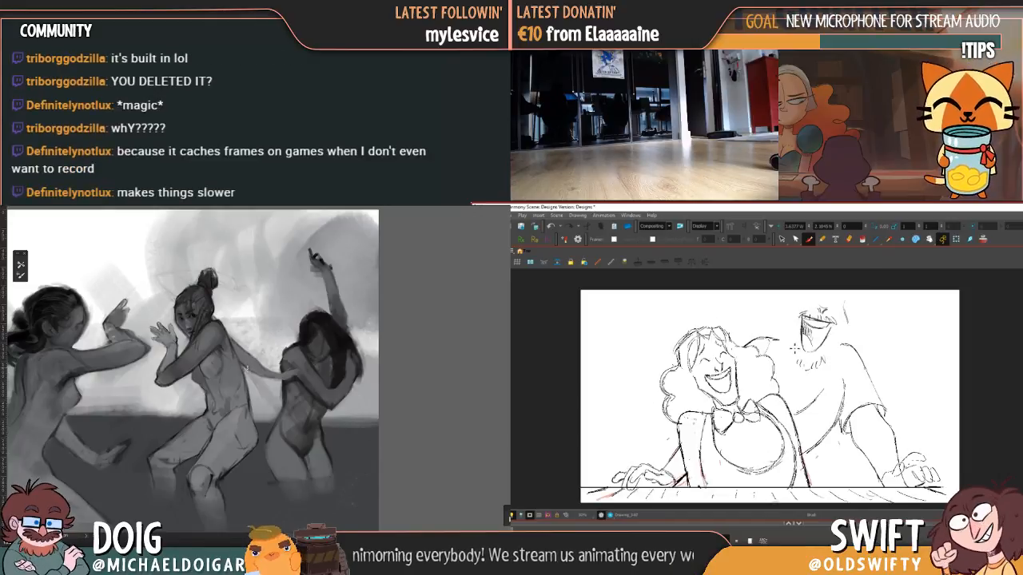
key(f)
key(g)
- Select the lower beard strokes beneath the bearded man's mouth and adjust their placement
key(alt+s)
drag(833, 350, 804, 355)
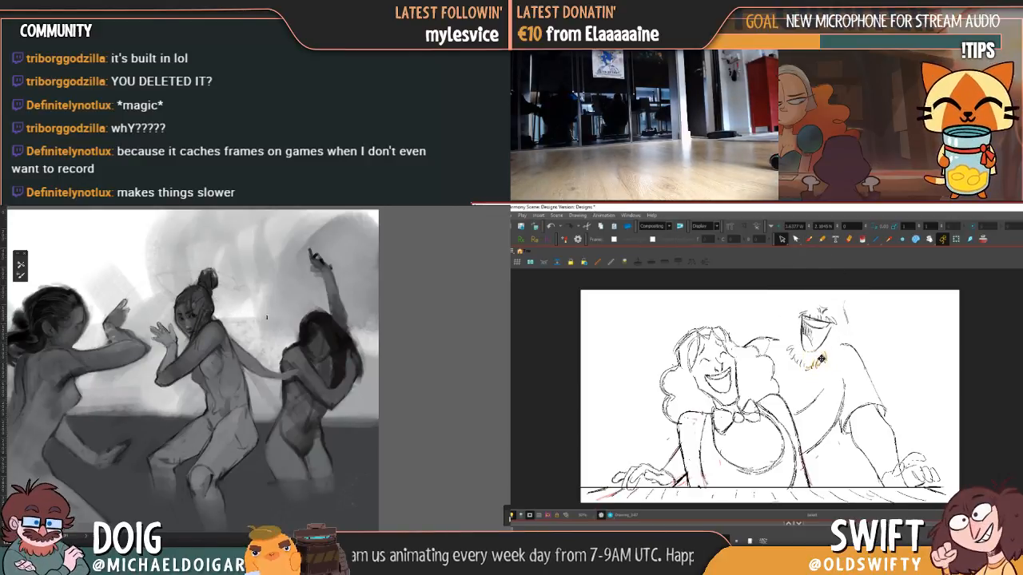
click(849, 363)
key(f)
key(g)
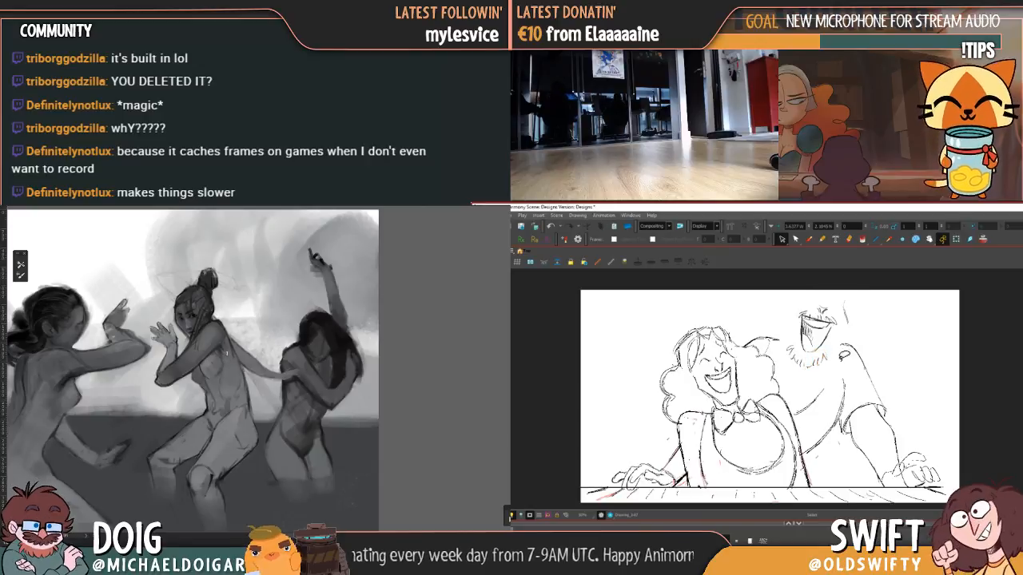
mouse_move(827, 353)
mouse_down()
mouse_move(820, 370)
mouse_move(833, 352)
mouse_up()
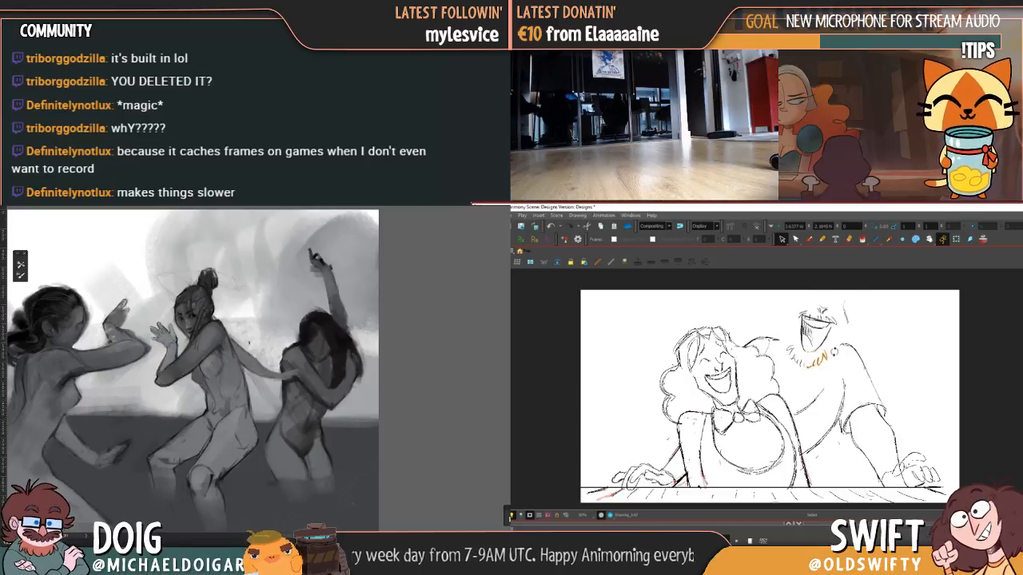
click(849, 350)
- Select the bearded man's whole row of beard strokes, fine-tune its placement beneath the mouth and deselect it
key(f)
key(g)
drag(805, 352, 822, 365)
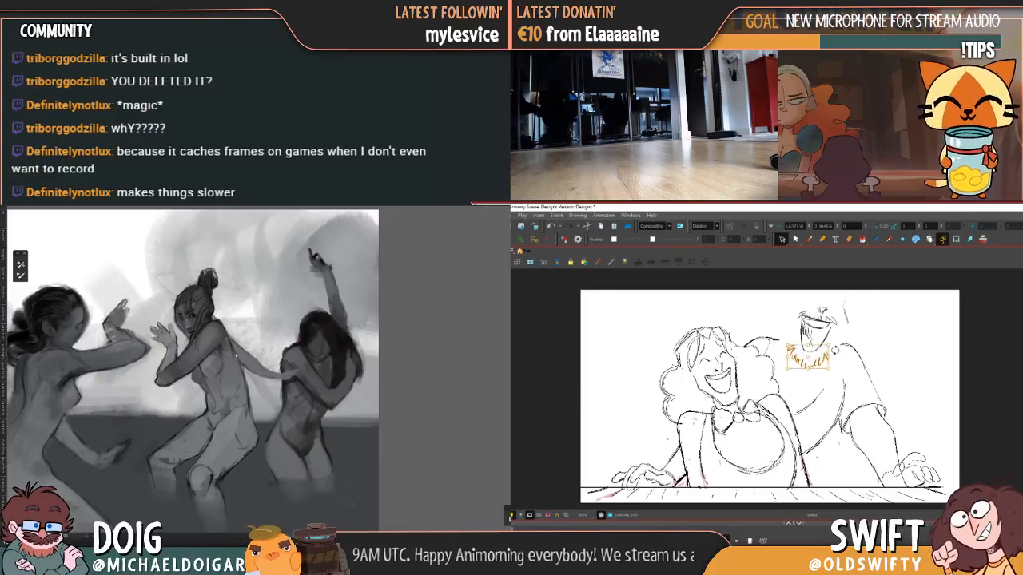
click(835, 348)
key(f)
key(g)
- Draw the side contour strokes of the bearded man's face on both sides of his mouth with the Brush
click(808, 239)
key(f)
key(g)
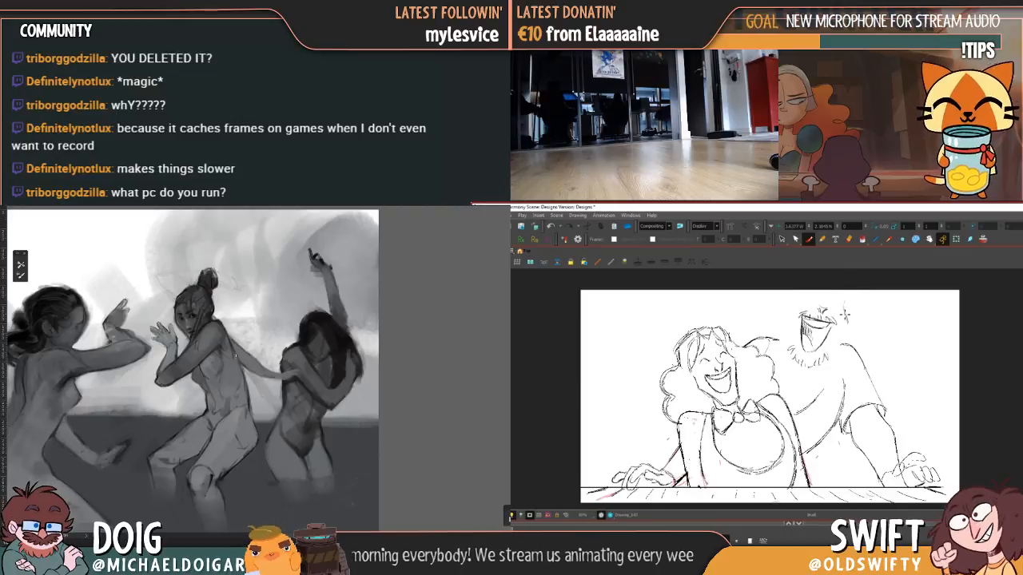
key(f)
key(g)
key(f)
key(g)
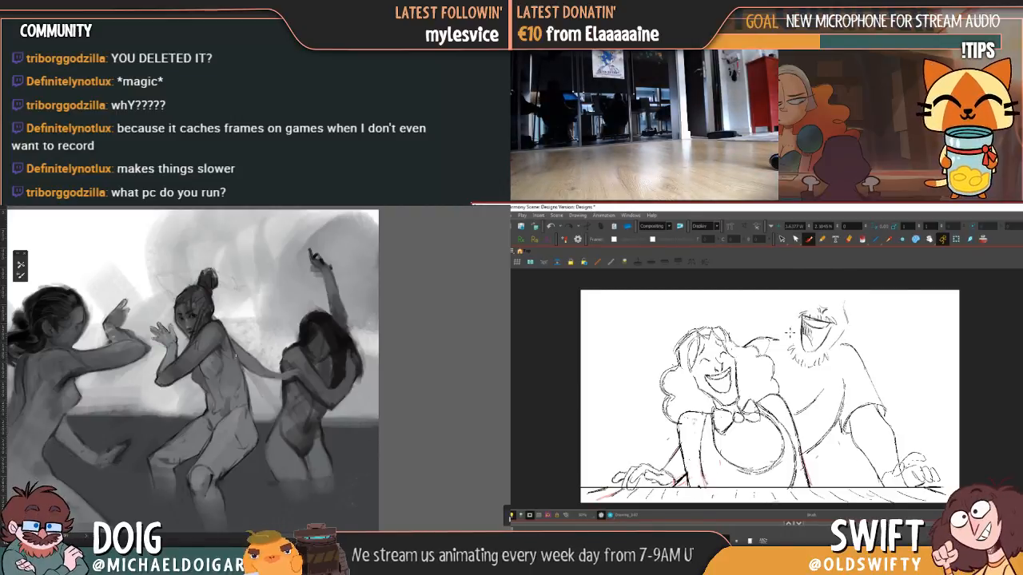
key(f)
key(g)
key(f)
key(g)
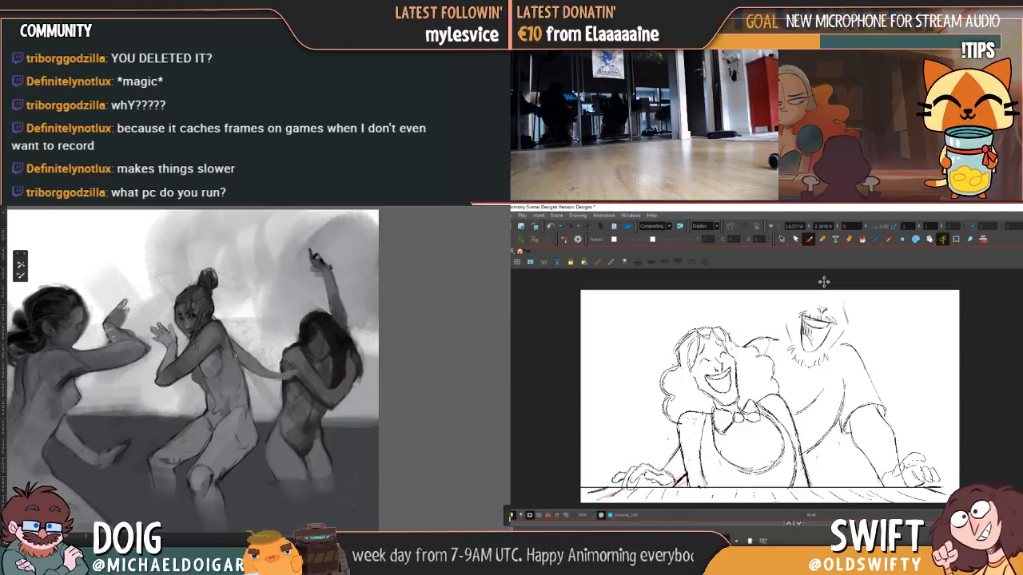
- Compare the bearded man's new face with the previous pose, lasso all its strokes and deselect them
key(f)
key(g)
key(f)
key(f)
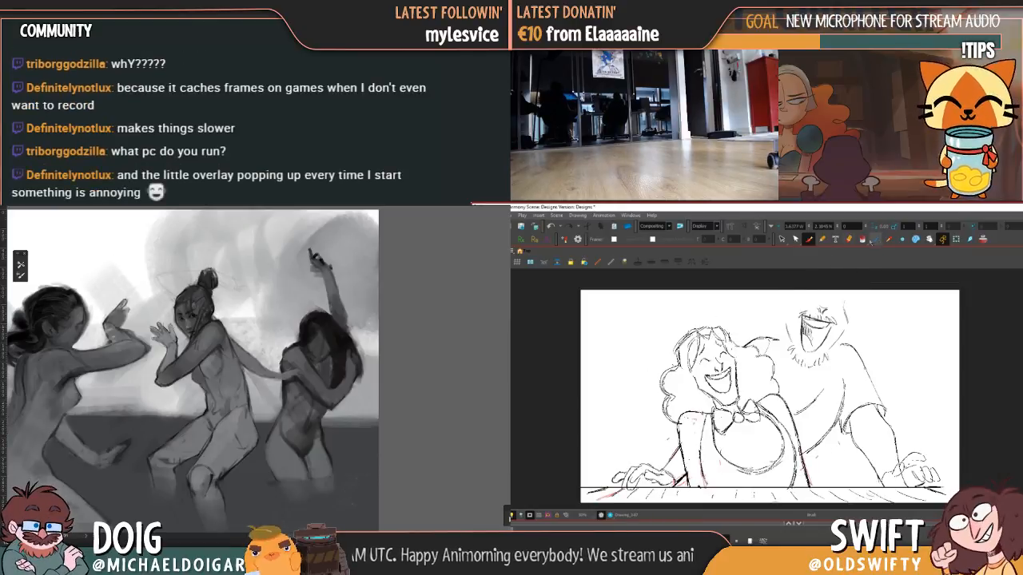
click(781, 239)
mouse_move(834, 348)
mouse_down()
mouse_move(846, 312)
mouse_move(815, 294)
mouse_move(802, 300)
mouse_move(789, 341)
mouse_move(831, 351)
mouse_up()
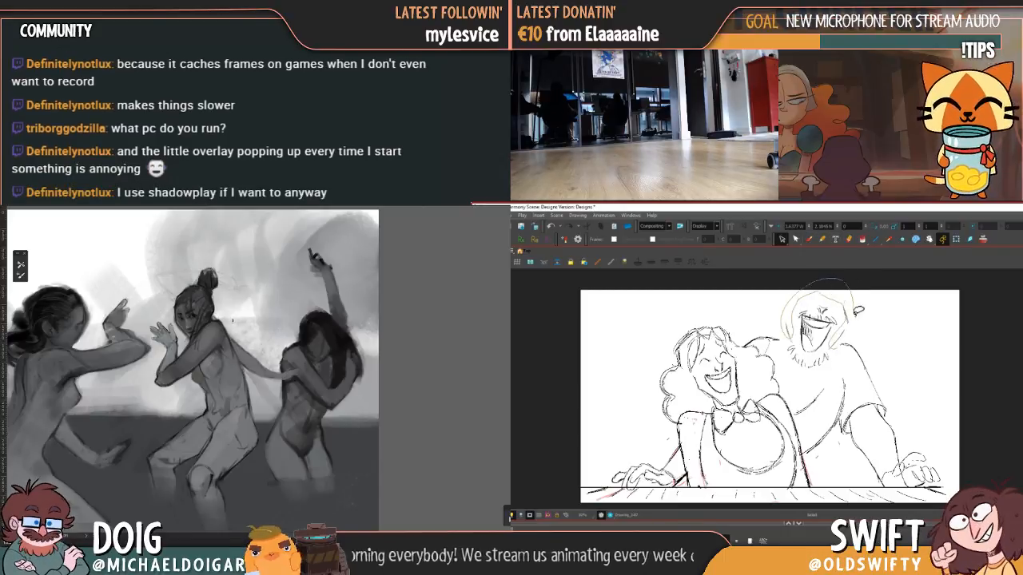
click(875, 297)
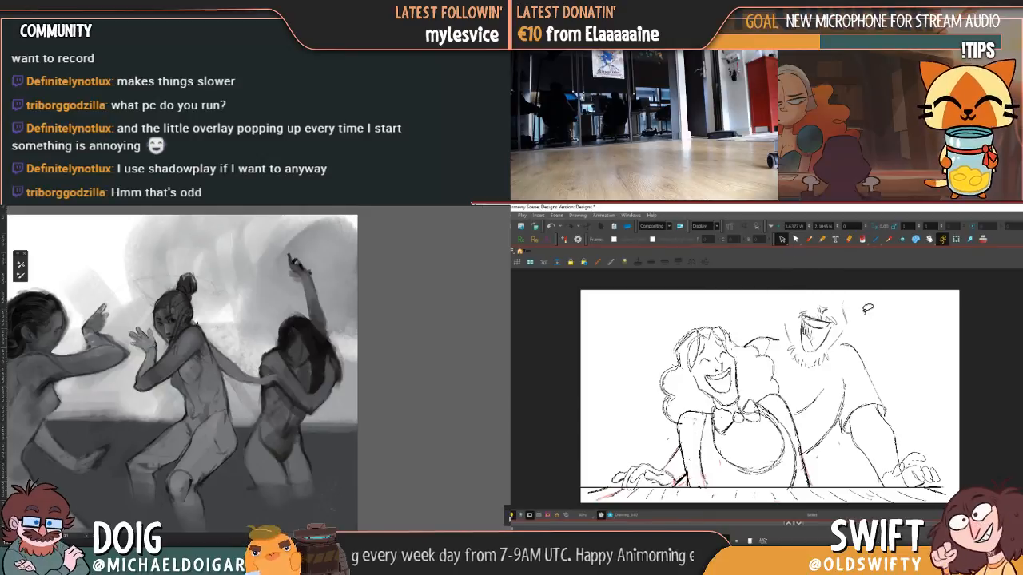
- Select the whole tabletop drawing, scale it down slightly and reposition it in the frame, keeping the small thumbnail sketches outside
key(ctrl+a)
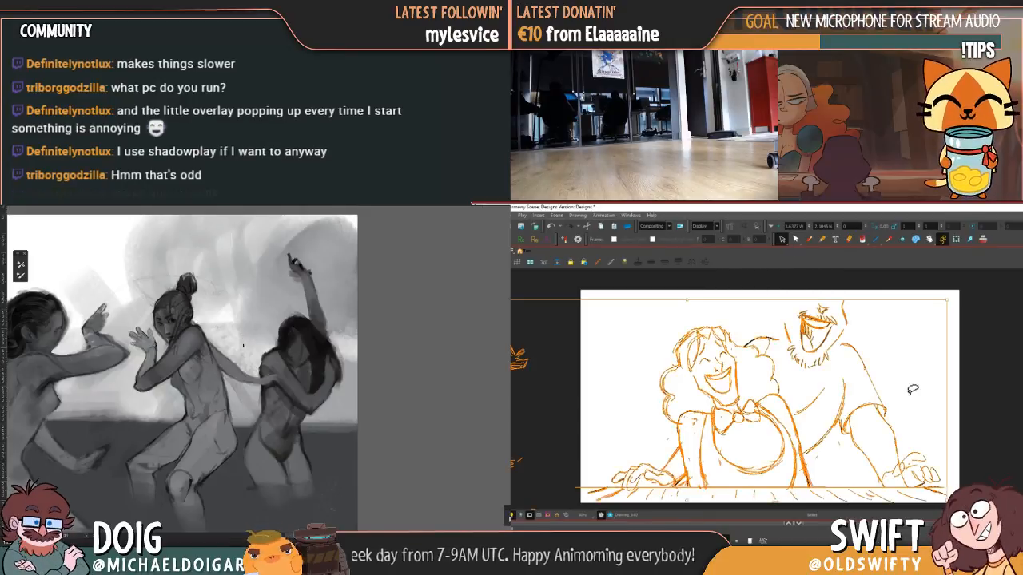
drag(946, 300, 916, 332)
mouse_move(764, 428)
mouse_down()
mouse_move(753, 427)
mouse_move(767, 414)
mouse_move(785, 421)
mouse_up()
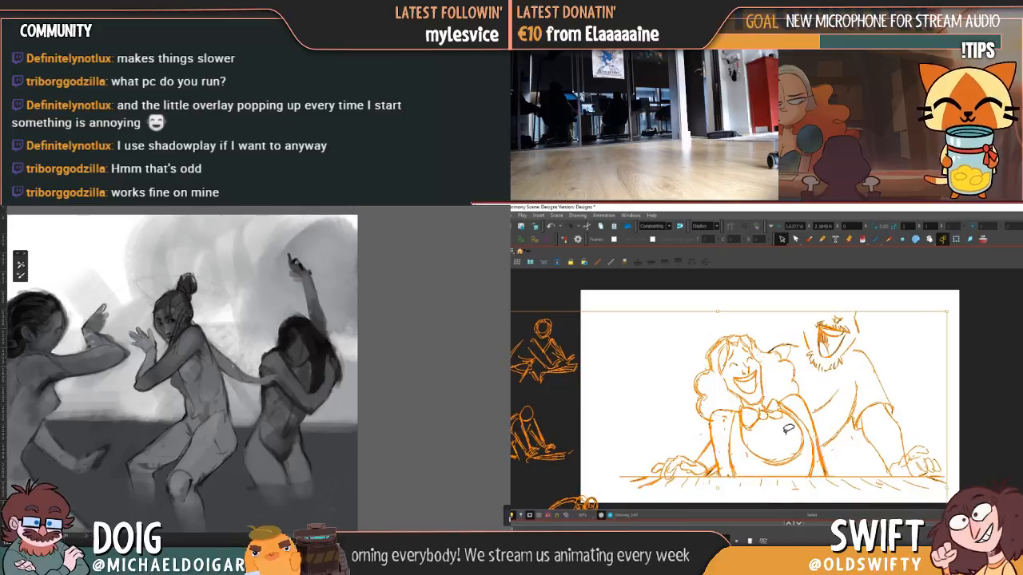
click(938, 407)
drag(193, 387, 211, 381)
mouse_move(942, 400)
mouse_down()
mouse_move(840, 291)
mouse_move(634, 416)
mouse_move(630, 495)
mouse_move(883, 514)
mouse_move(979, 477)
mouse_move(971, 373)
mouse_move(827, 347)
mouse_up()
drag(205, 420, 208, 412)
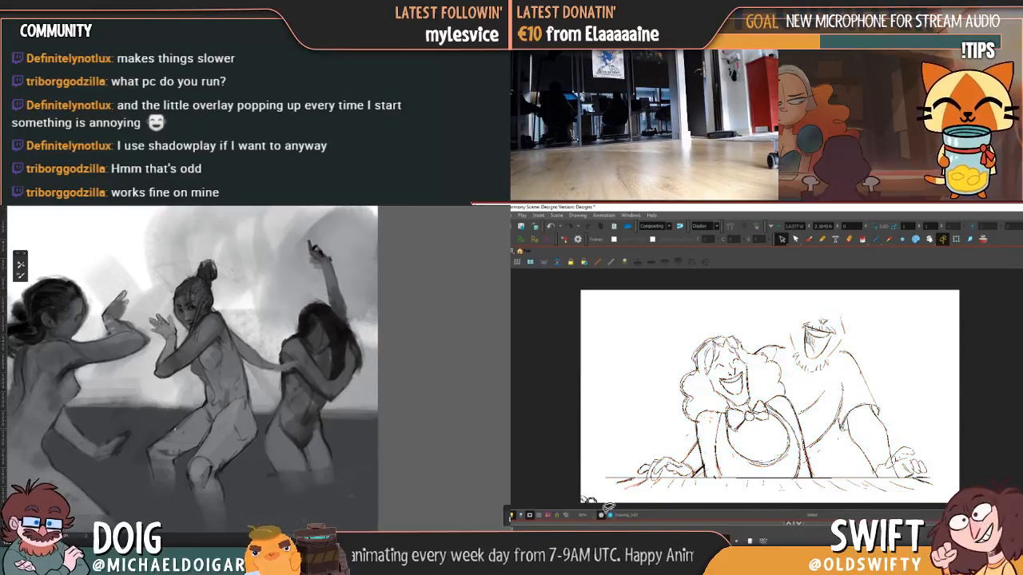
drag(179, 433, 202, 410)
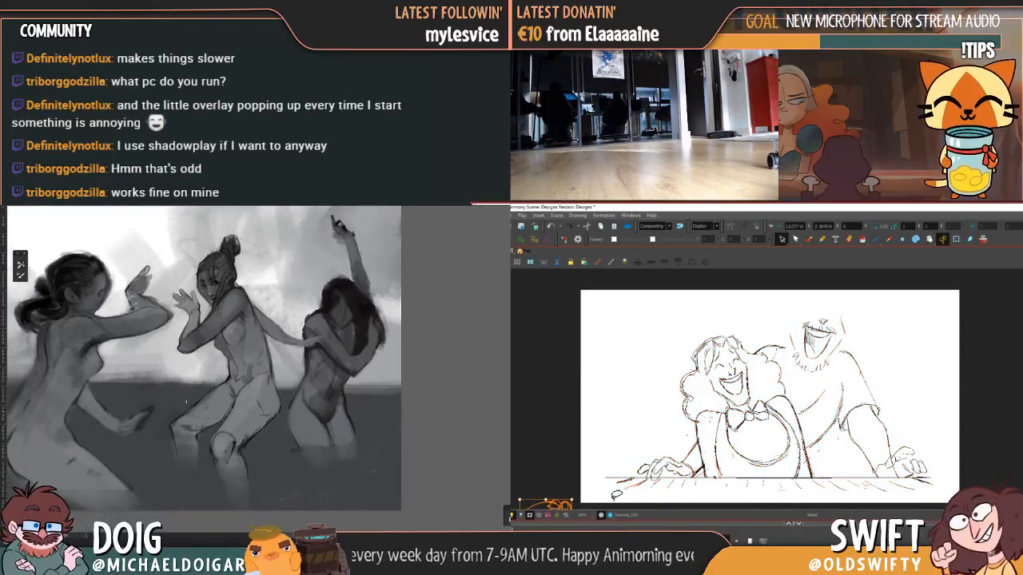
- Lasso the two-character tabletop pose, nudge it slightly left within the frame and deselect it
mouse_move(965, 453)
mouse_down()
mouse_move(878, 502)
mouse_move(592, 469)
mouse_move(939, 447)
mouse_up()
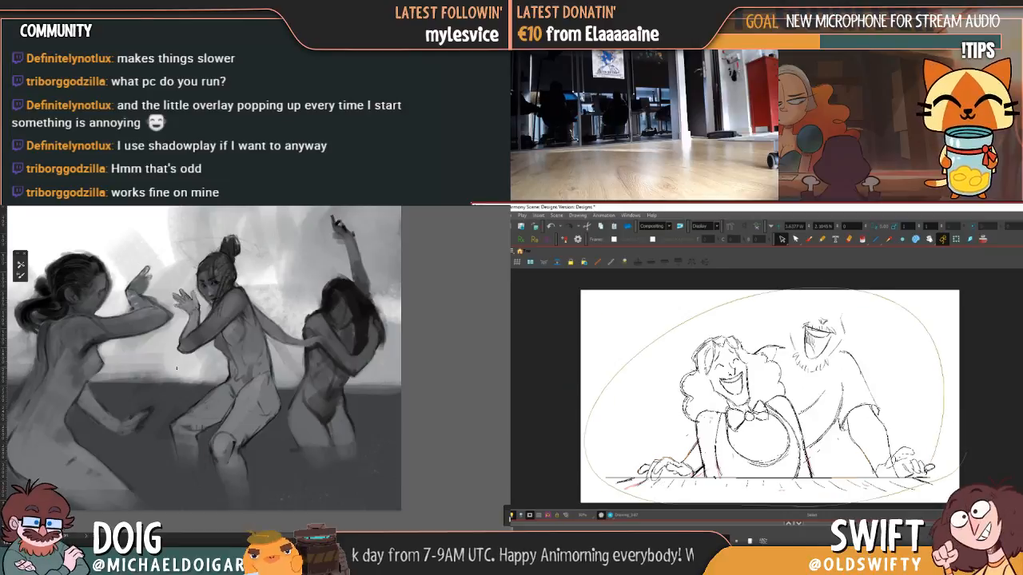
drag(157, 421, 162, 418)
drag(891, 464, 887, 463)
click(946, 427)
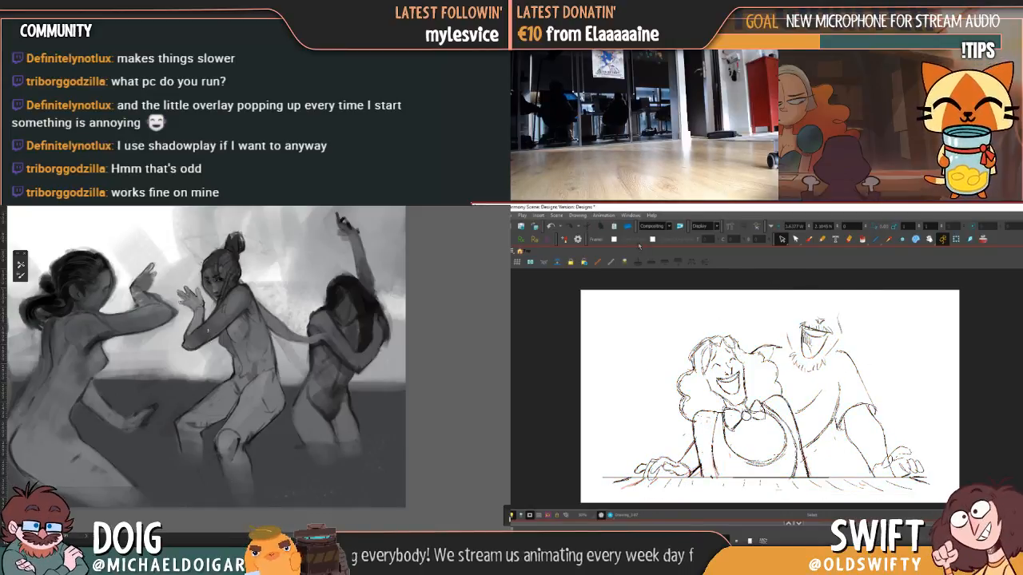
- Sketch the first eye strokes above the bearded man's nose with the Brush, checking them against the neighbouring poses
click(808, 241)
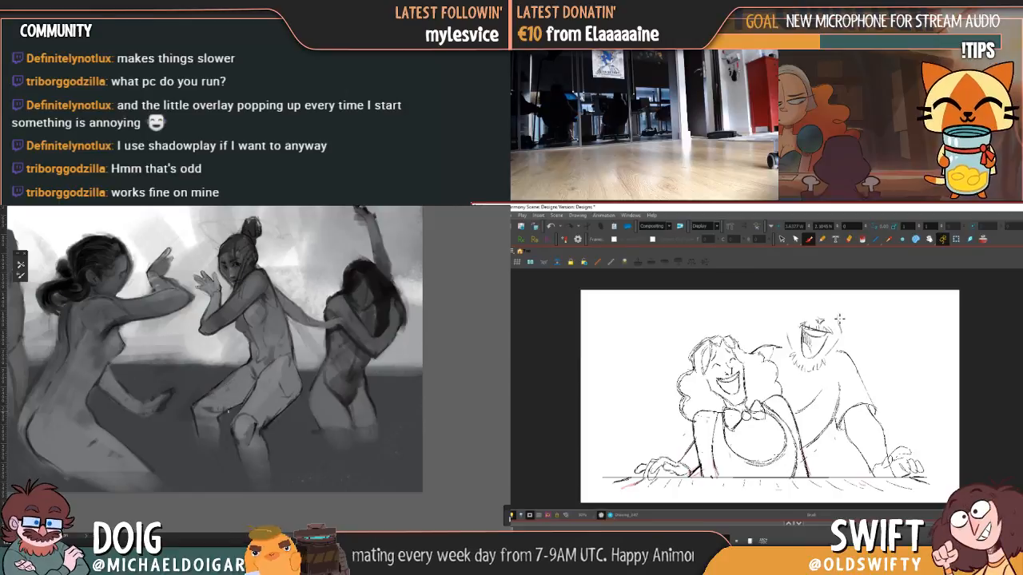
key(g)
key(f)
key(g)
key(f)
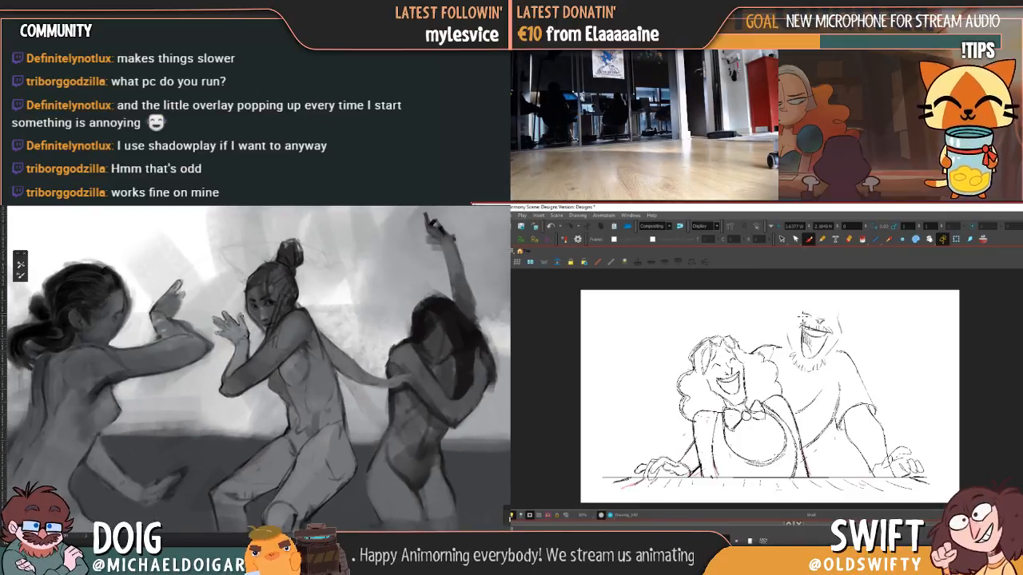
key(f)
key(g)
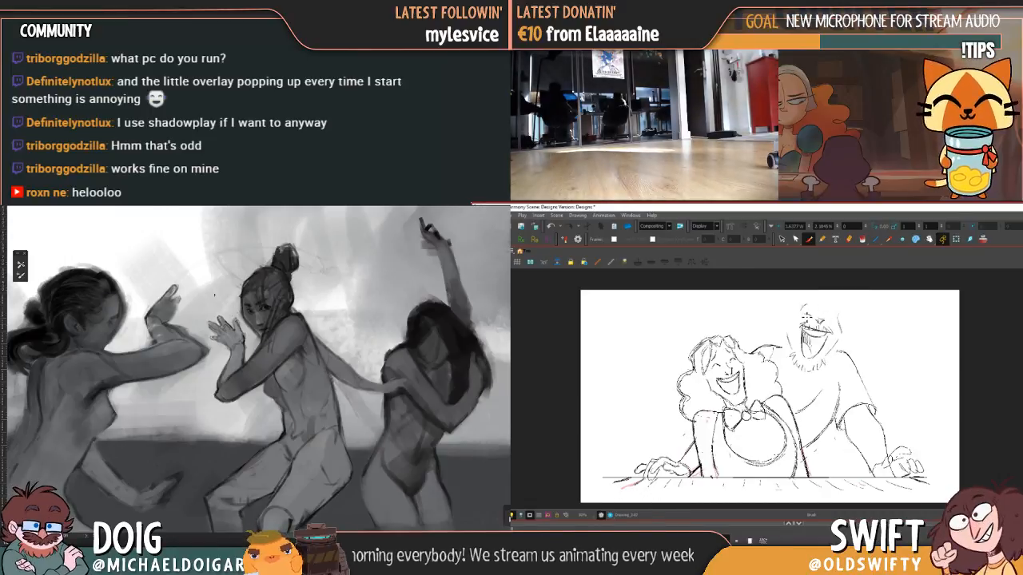
key(f)
key(g)
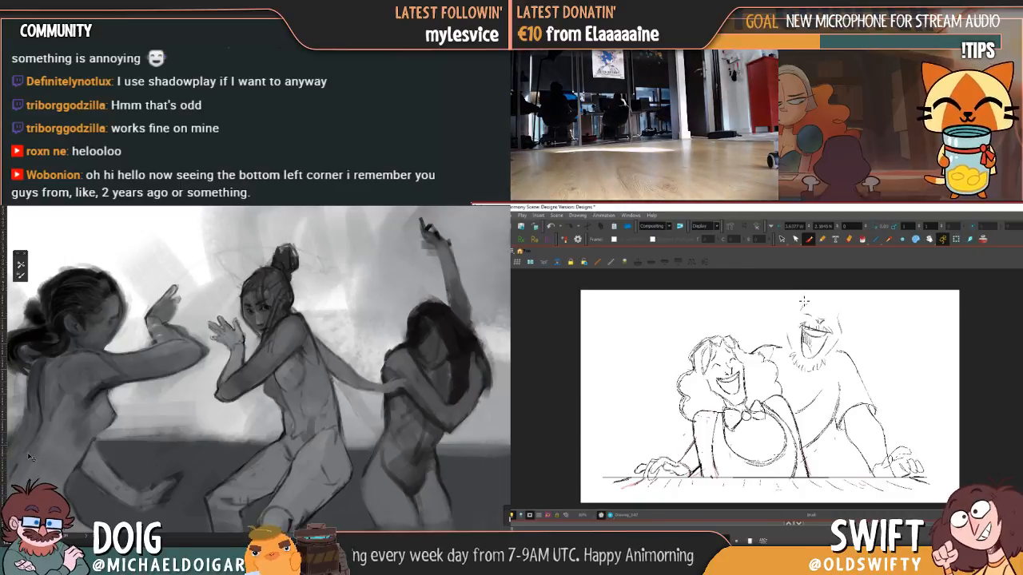
- Draw both of the bearded man's laughing eyes above his nose, comparing them with the neighbouring drawings
key(ctrl)
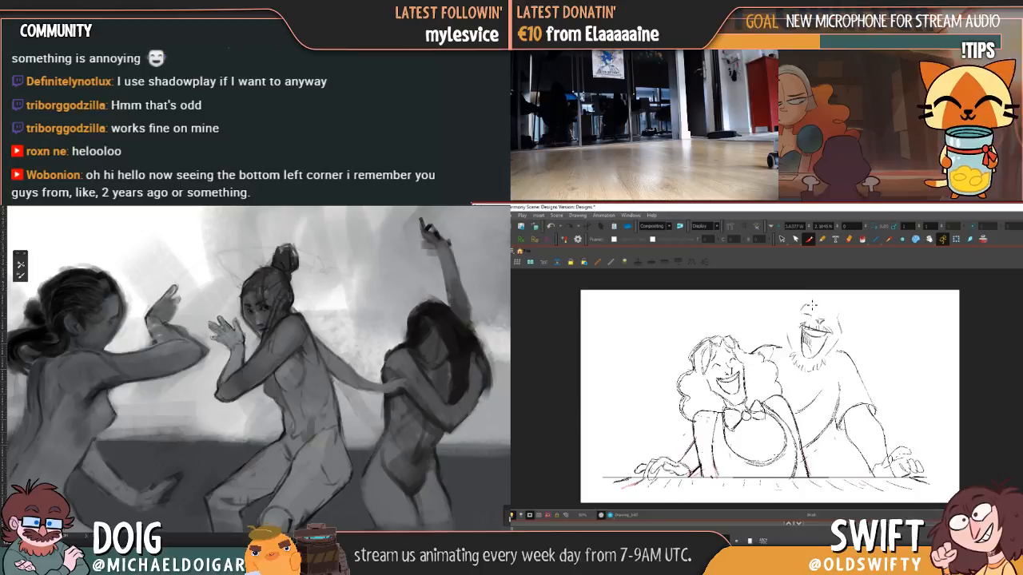
drag(88, 430, 136, 390)
key(f)
key(g)
alt+click(150, 350)
key(g)
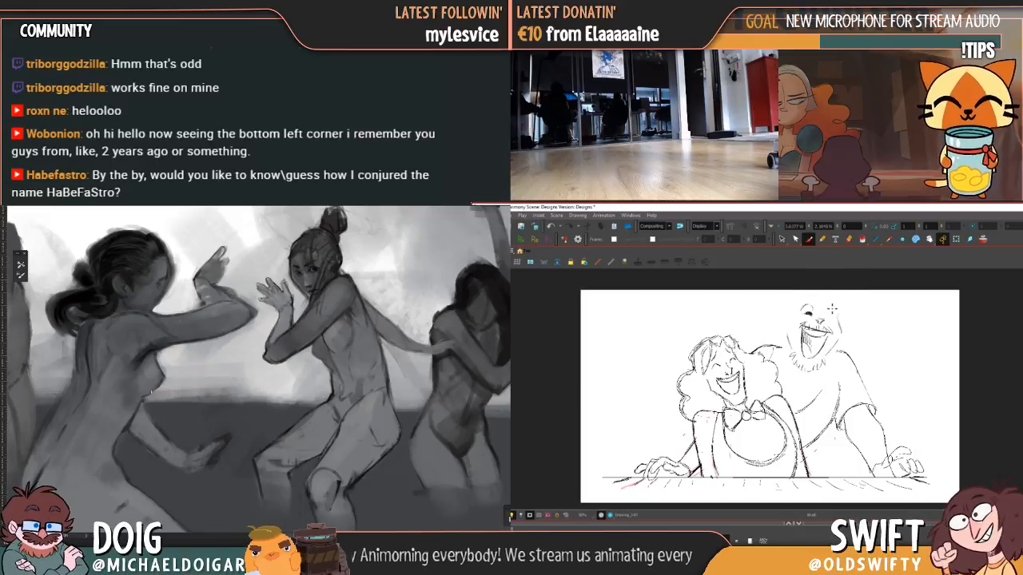
key(.)
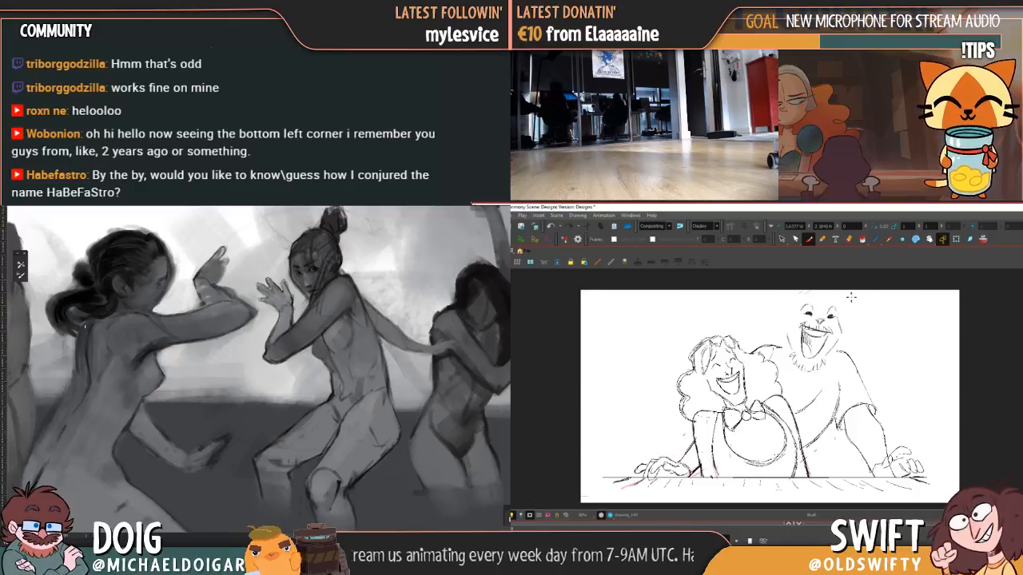
key(.)
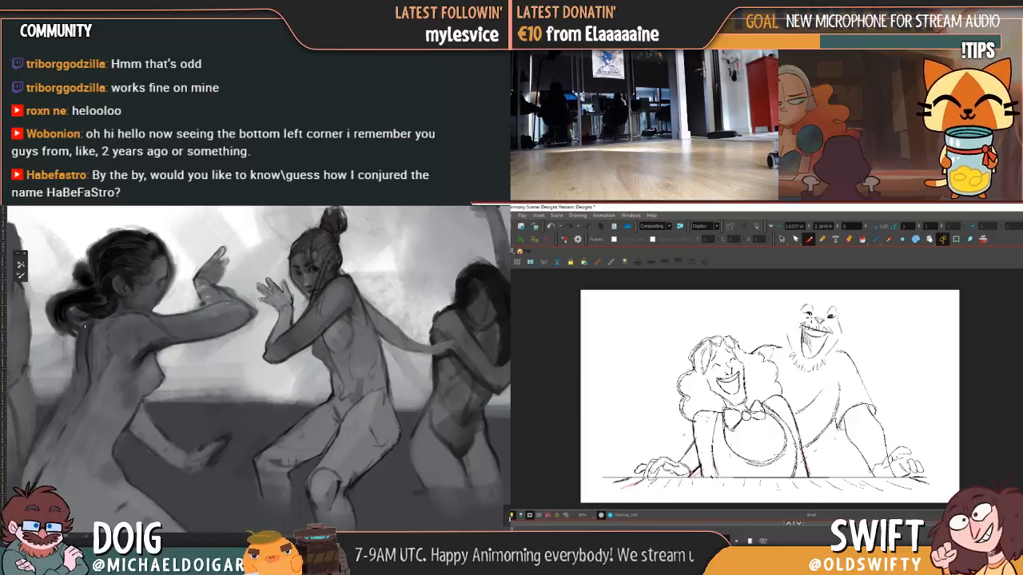
- Draw raised eyebrows above both of the bearded man's eyes, checking their shape against the neighbouring poses
key(g)
key(f)
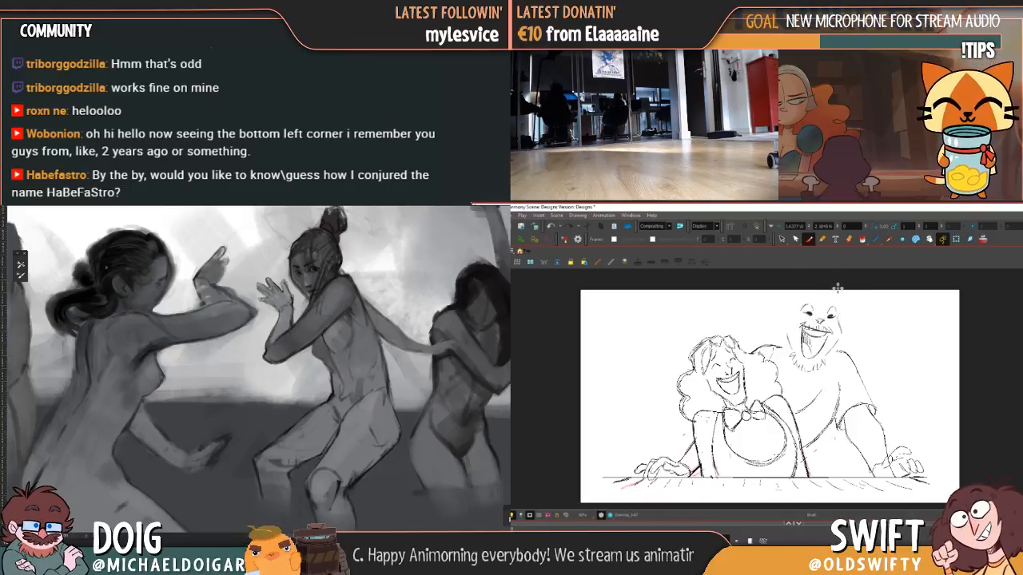
key(g)
key(f)
key(g)
key(f)
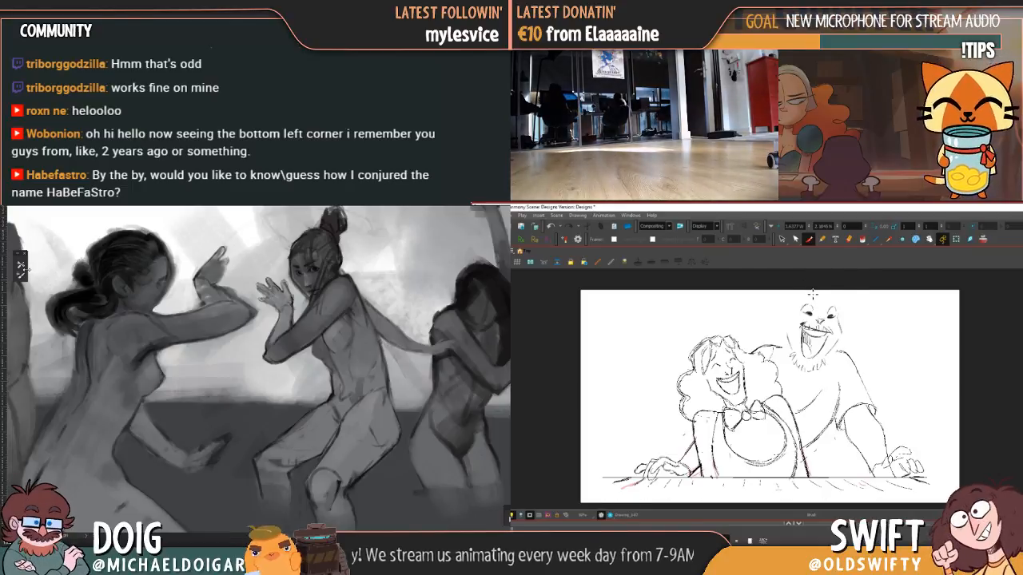
key(g)
key(f)
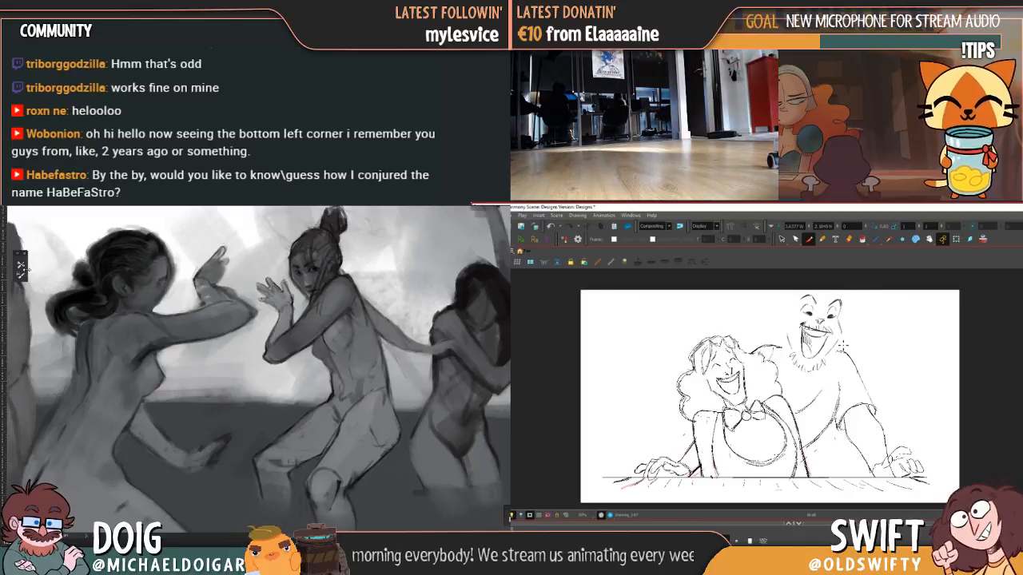
- Clean up the strokes around the bearded man's brow and erase his old nose
drag(842, 294, 843, 300)
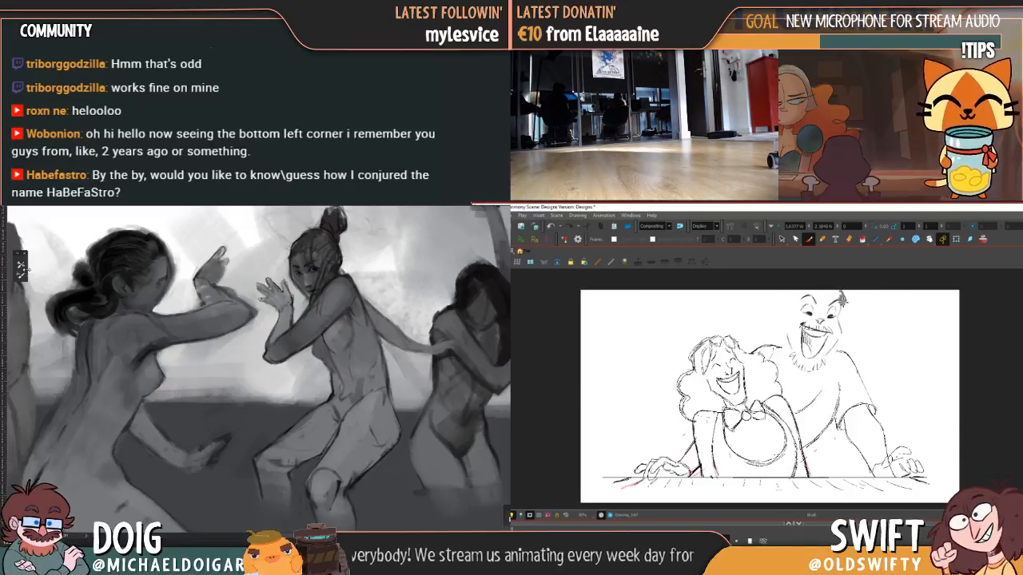
key(ctrl+z)
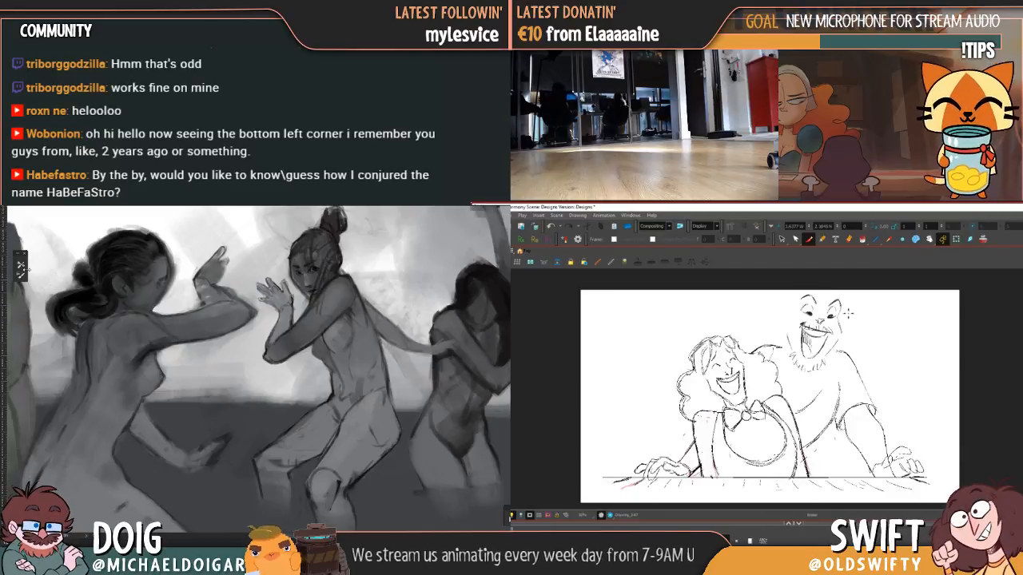
key(.)
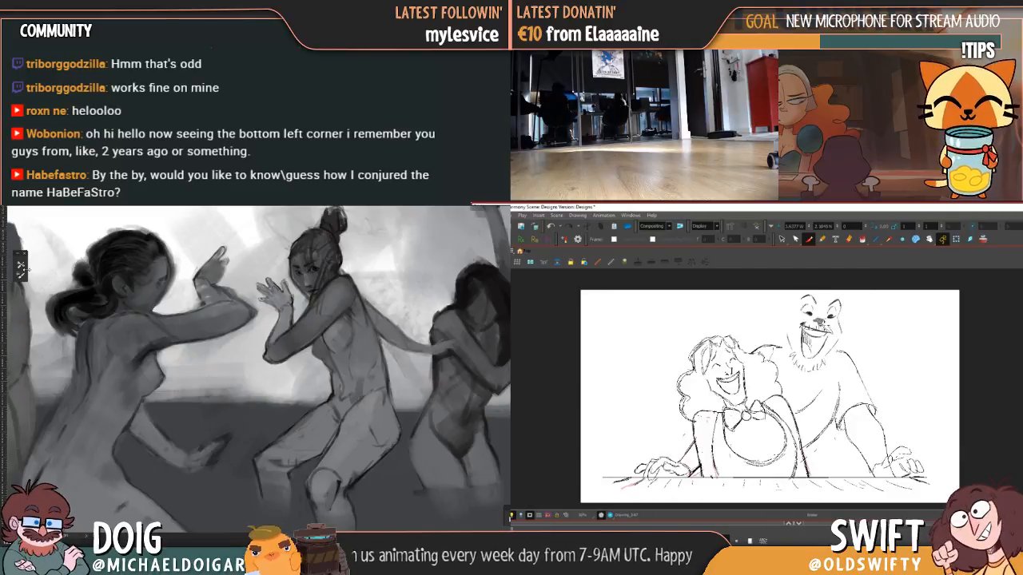
key(ctrl+z)
key(.)
key(.)
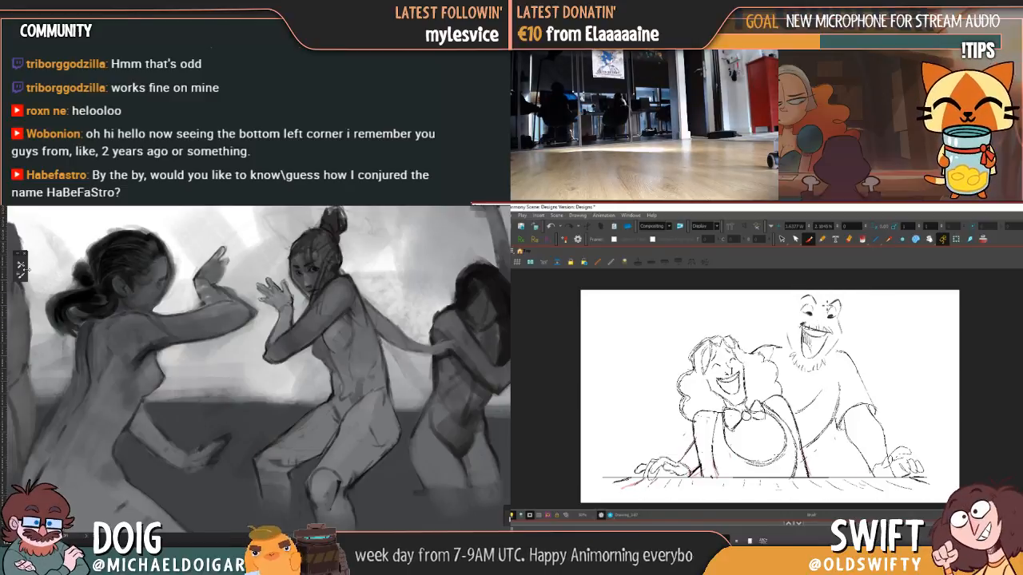
- Redraw the bearded man's nose and add his forehead curve with the Brush, undoing the last stray strokes beside the brow
drag(82, 438, 146, 365)
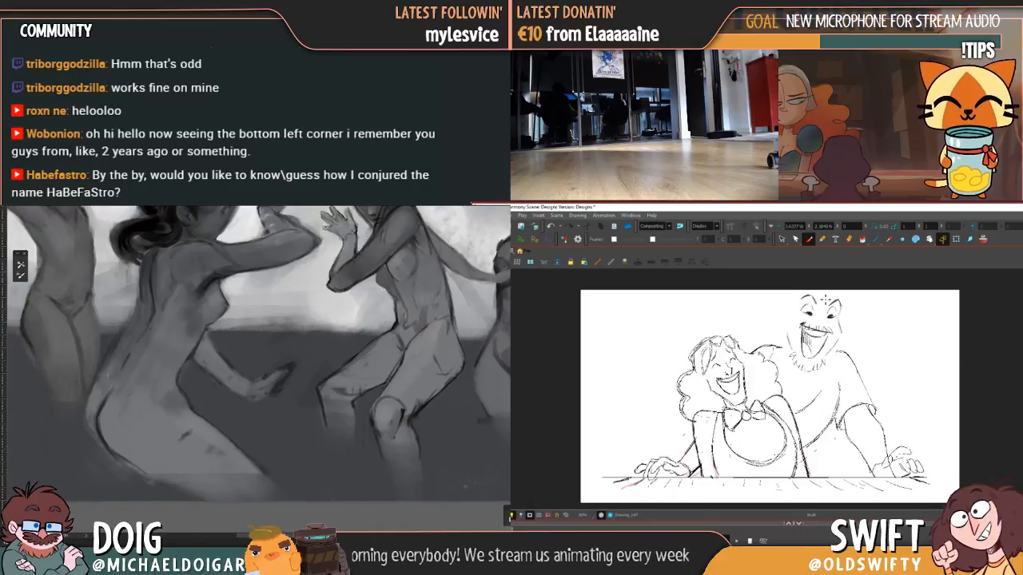
drag(124, 332, 129, 387)
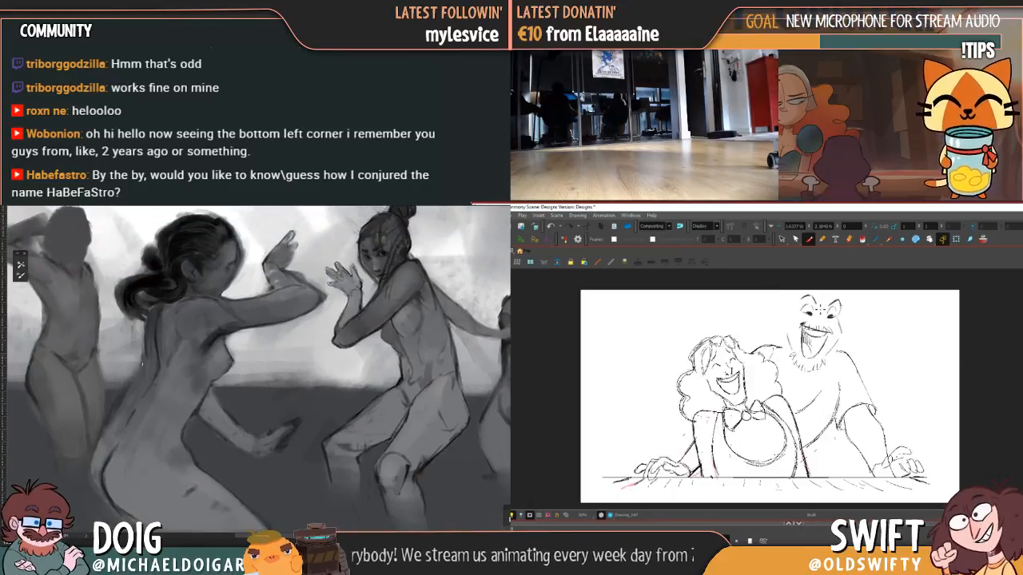
drag(135, 347, 133, 343)
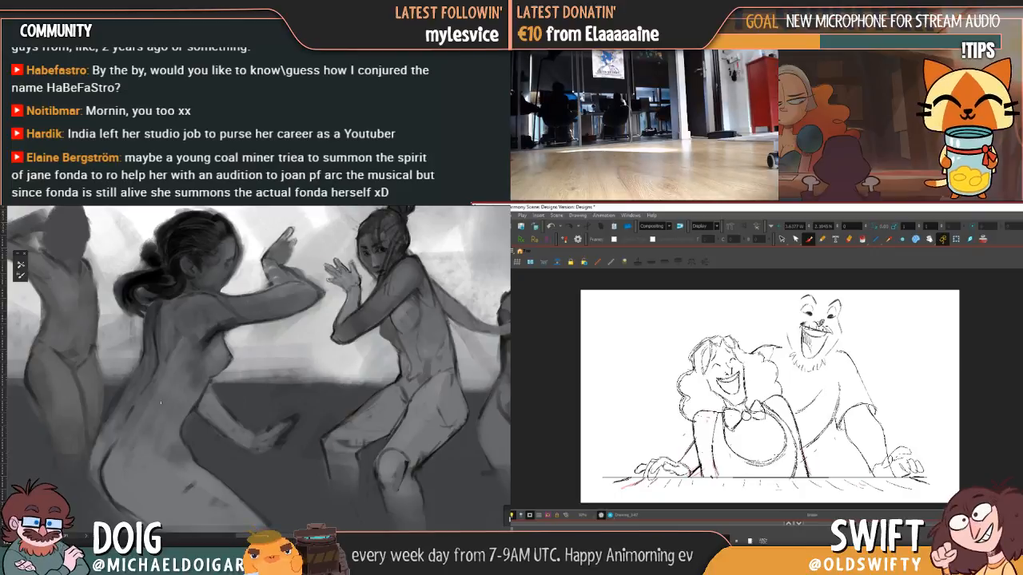
key(Return)
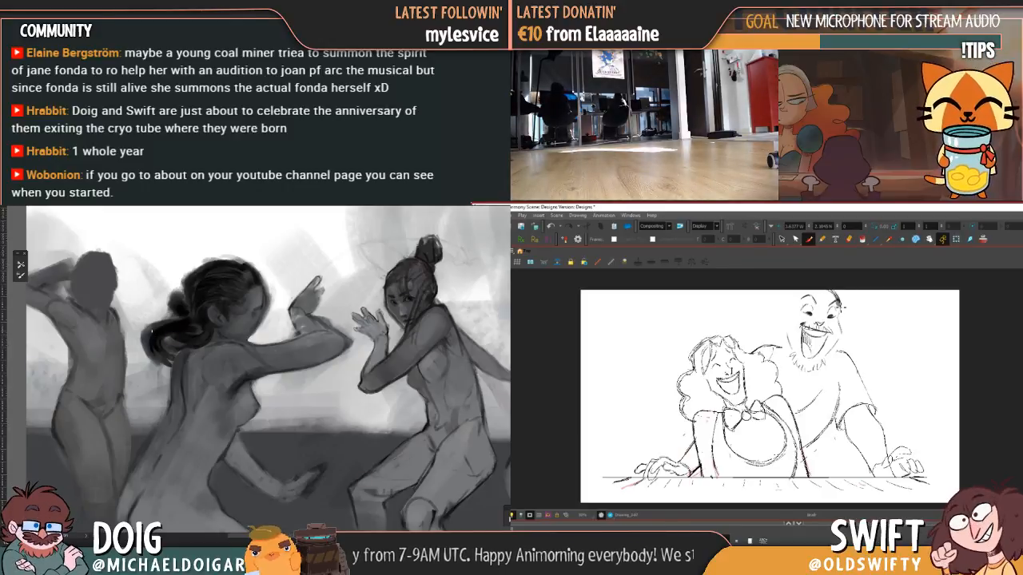
key(ctrl+z)
key(ctrl+z)
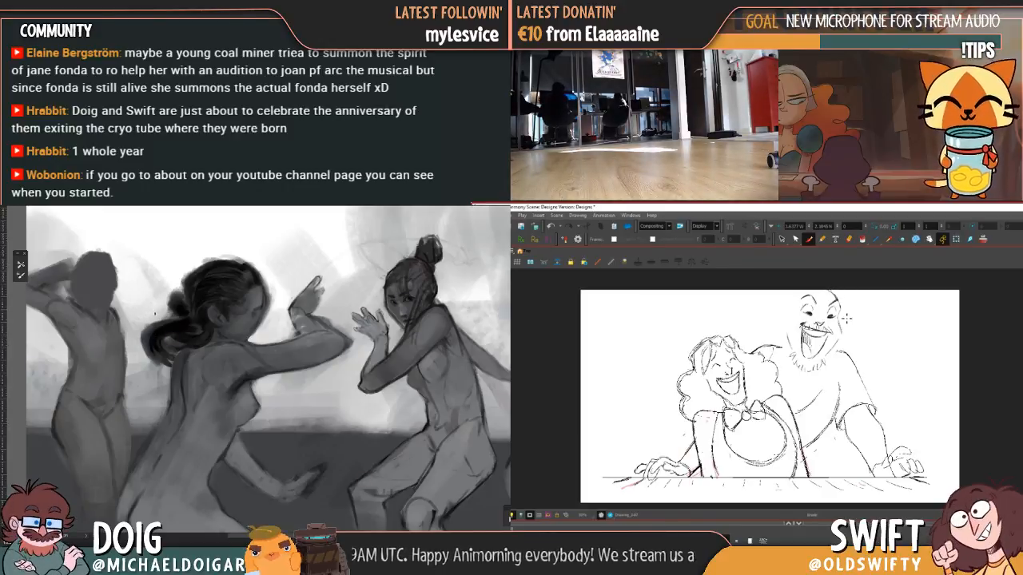
- Draw the bearded man's long hair down both sides of his face, using the previous pose as reference
key(.)
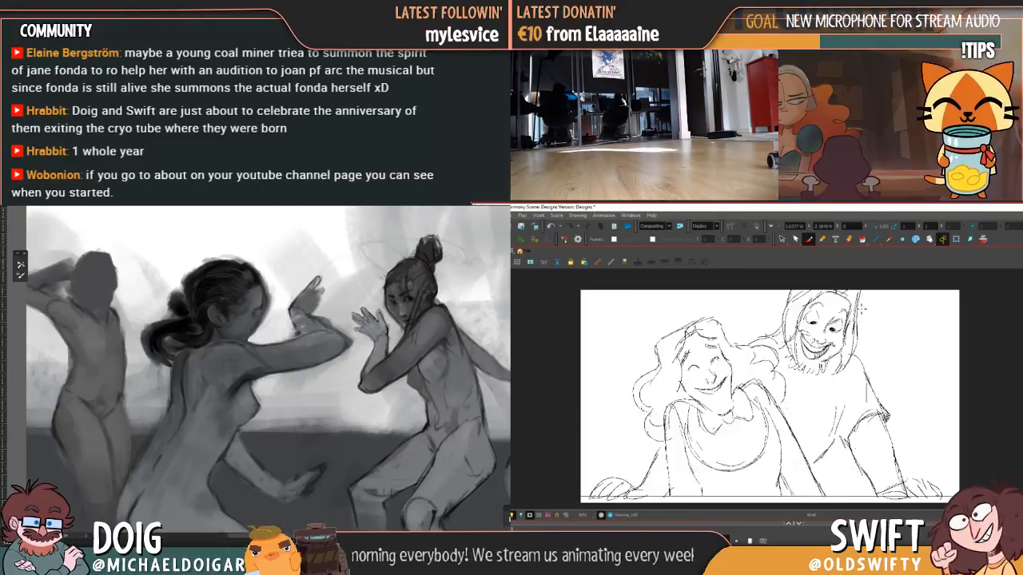
key(.)
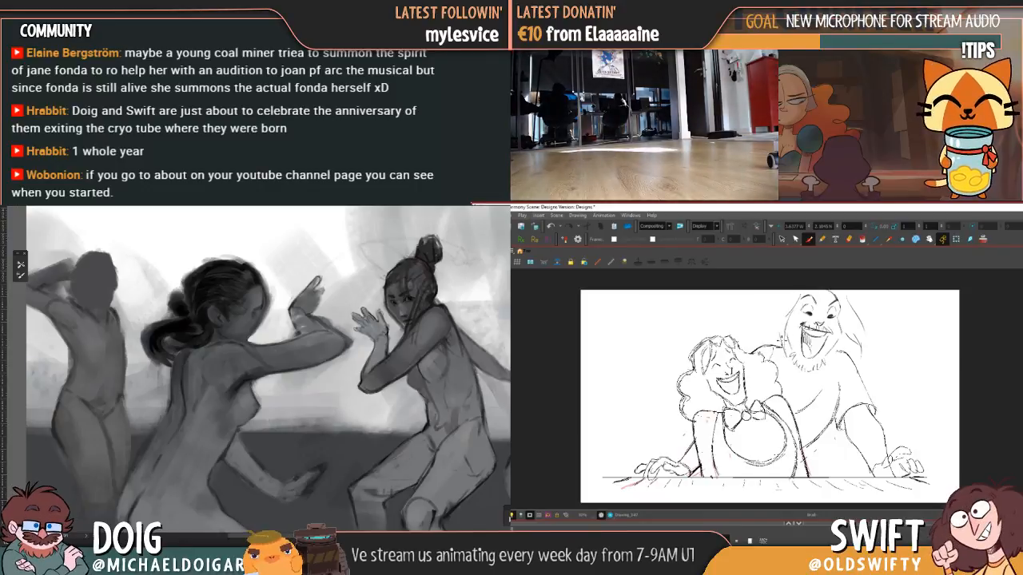
key(.)
key(.)
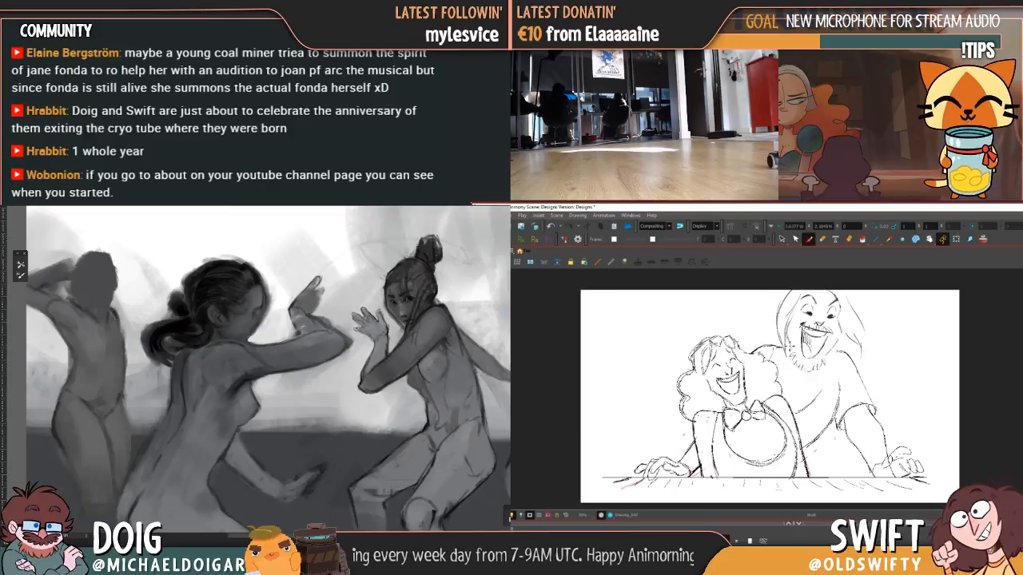
key(.)
key(.)
key(.)
key(.)
key(.)
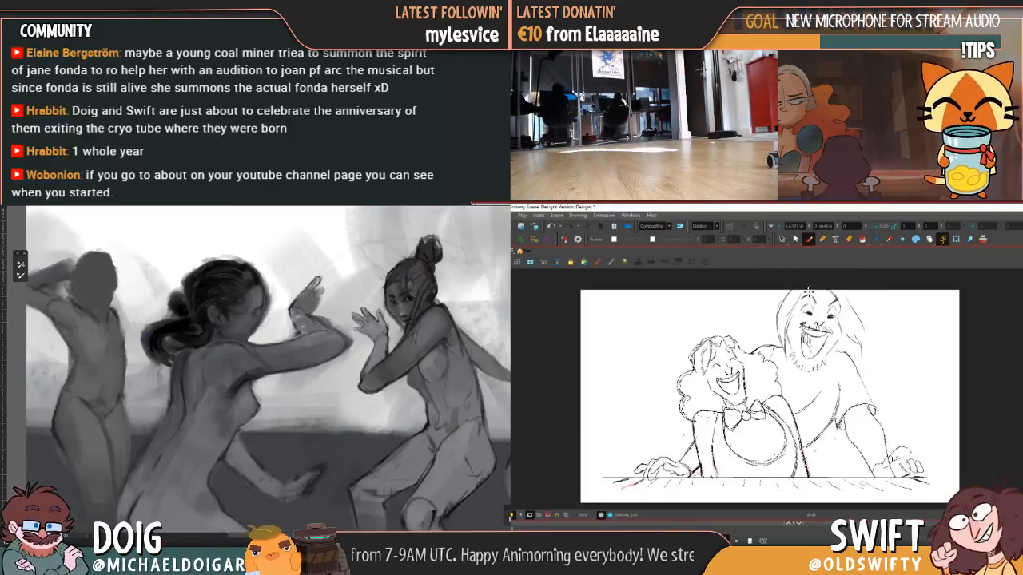
key(.)
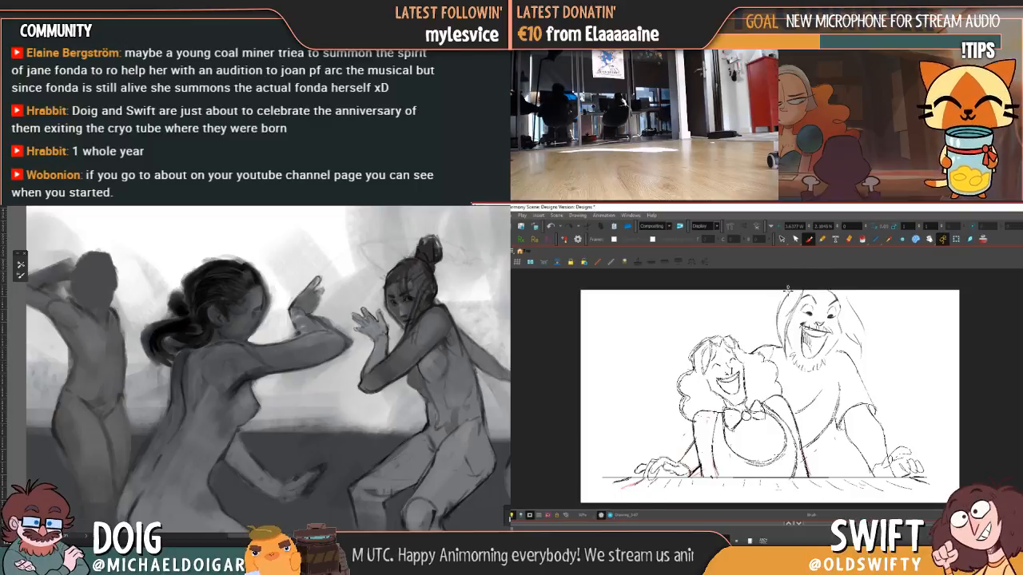
key(.)
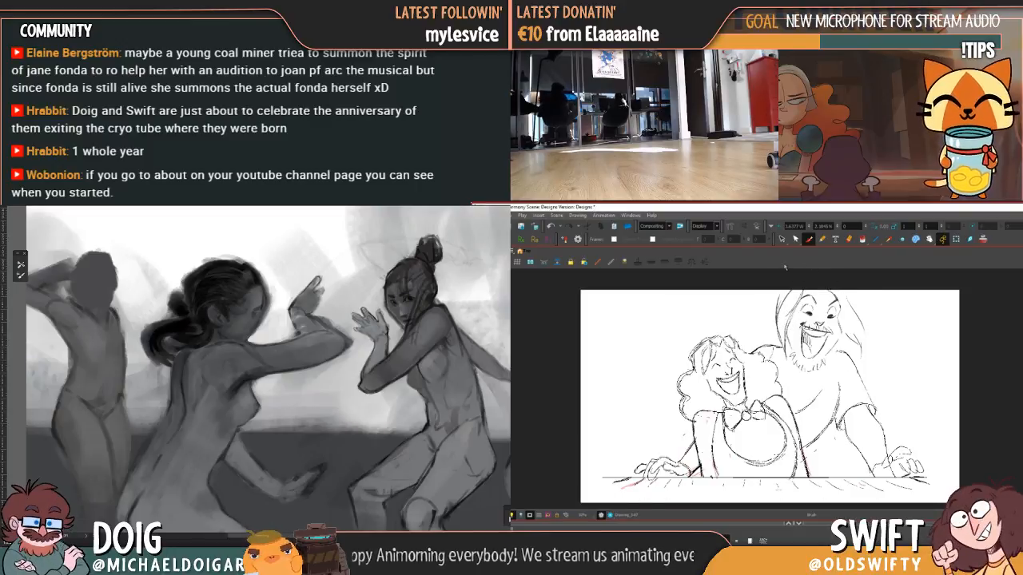
- Select the bearded man's laughing face and shift it slightly inside his hair, comparing it with the neighbouring pose
mouse_move(791, 343)
mouse_down()
mouse_move(799, 368)
mouse_move(830, 376)
mouse_move(825, 292)
mouse_up()
drag(849, 369, 837, 365)
drag(830, 316, 828, 320)
key(f)
key(g)
key(f)
key(g)
mouse_move(832, 297)
mouse_down()
mouse_move(809, 300)
mouse_move(793, 356)
mouse_move(839, 342)
mouse_move(830, 297)
mouse_up()
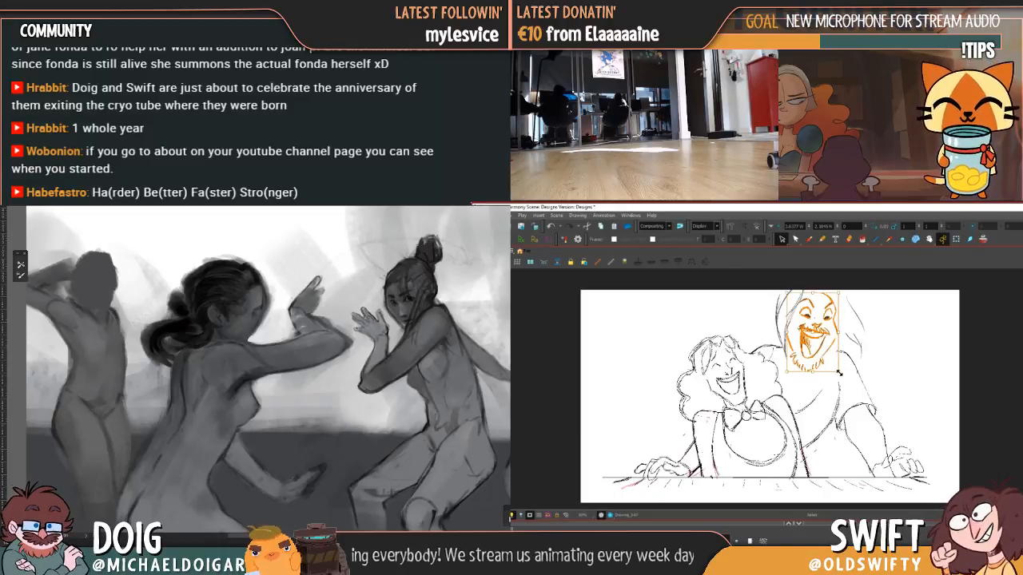
- Fine-tune the size, position and tilt of the selected face, checking the fit against the neighbouring pose
drag(838, 370, 842, 371)
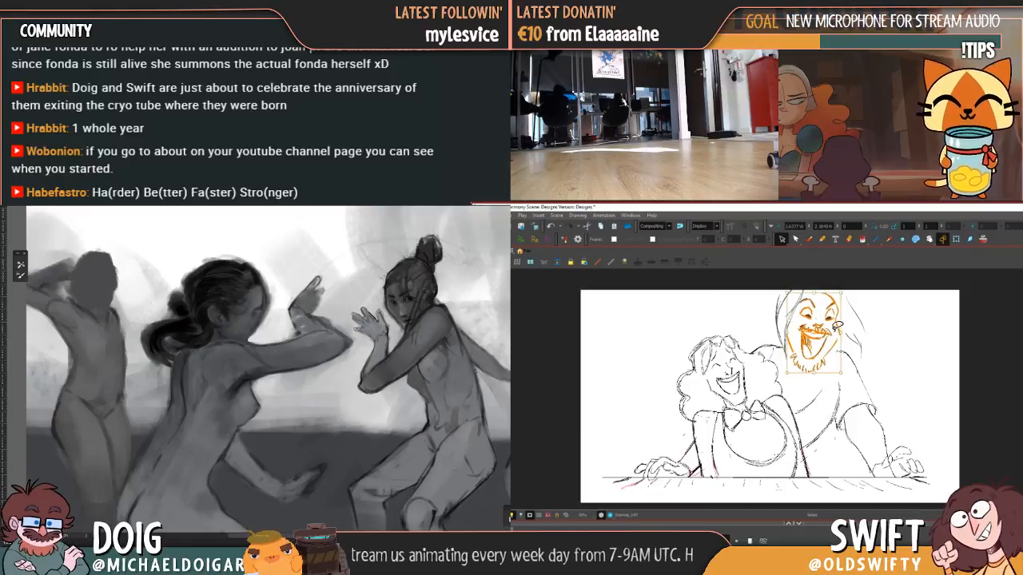
drag(831, 318, 826, 317)
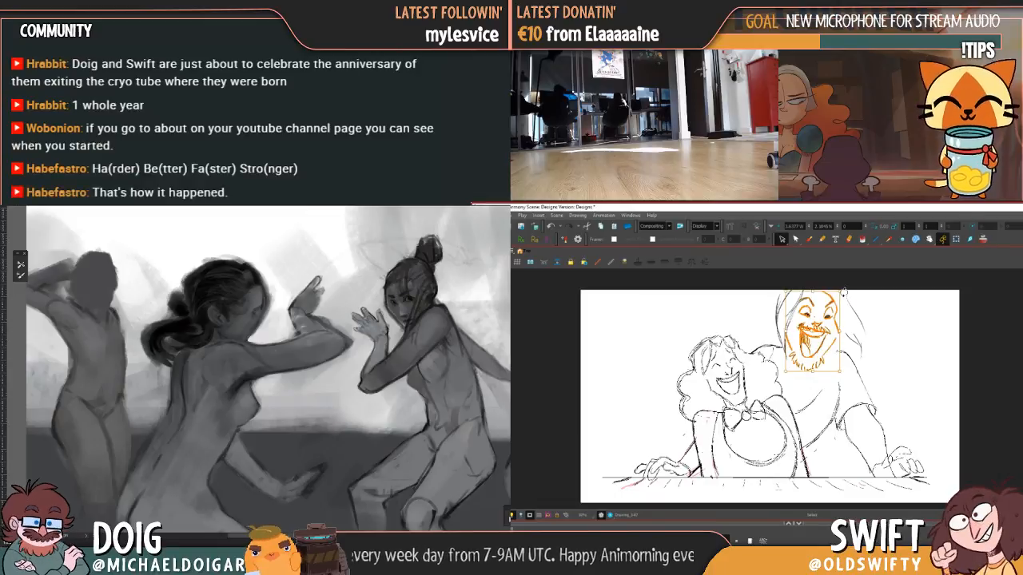
drag(843, 291, 845, 289)
key(f)
key(g)
key(f)
key(g)
- Delete the loose outer hair strokes beside the bearded man's raised eyebrow and redraw that side of his hair with the Brush
mouse_move(862, 302)
mouse_down()
mouse_move(847, 326)
mouse_move(850, 300)
mouse_move(871, 305)
mouse_move(852, 338)
mouse_up()
key(Delete)
key(f)
key(g)
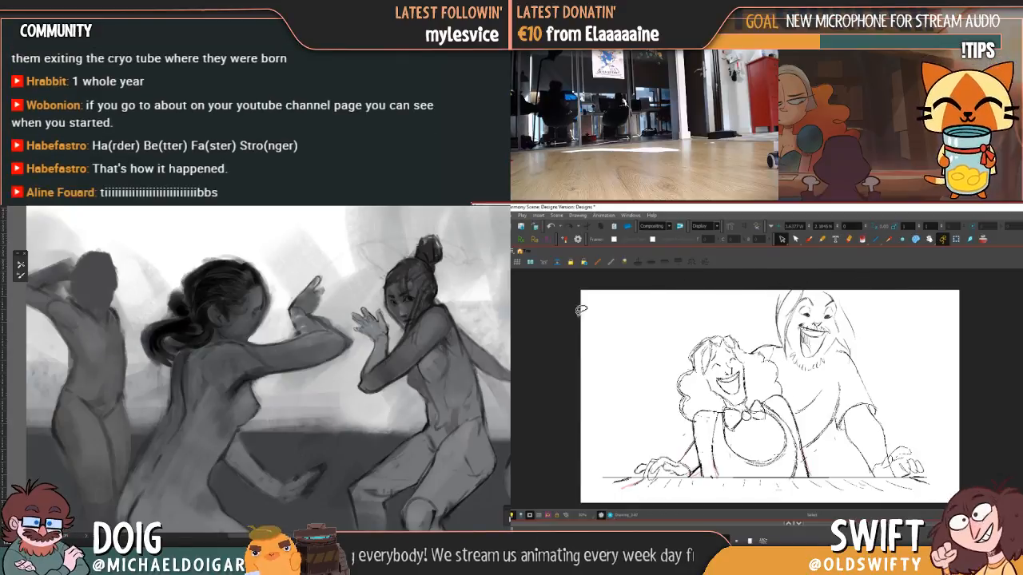
click(808, 239)
key(f)
key(g)
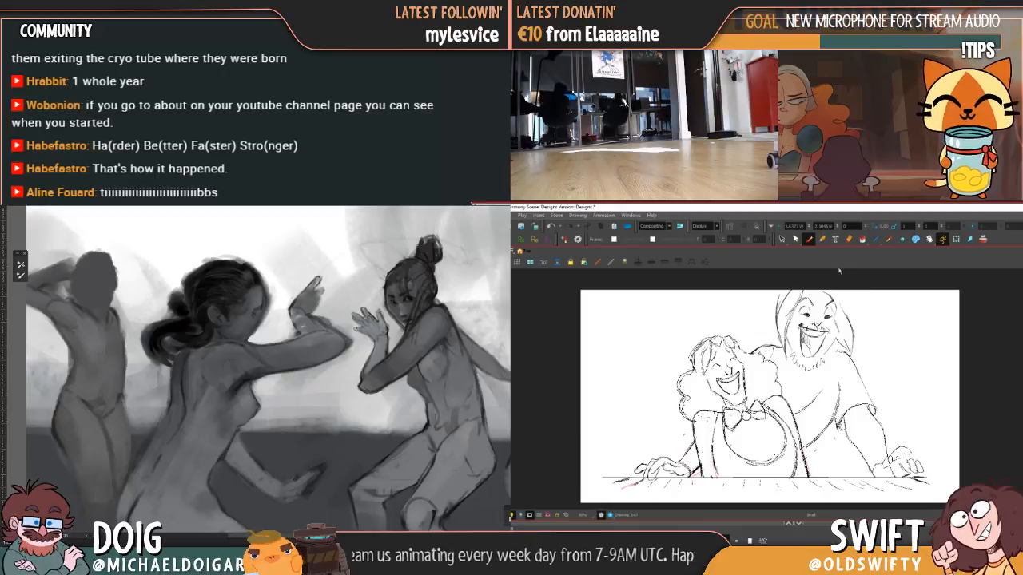
key(f)
key(g)
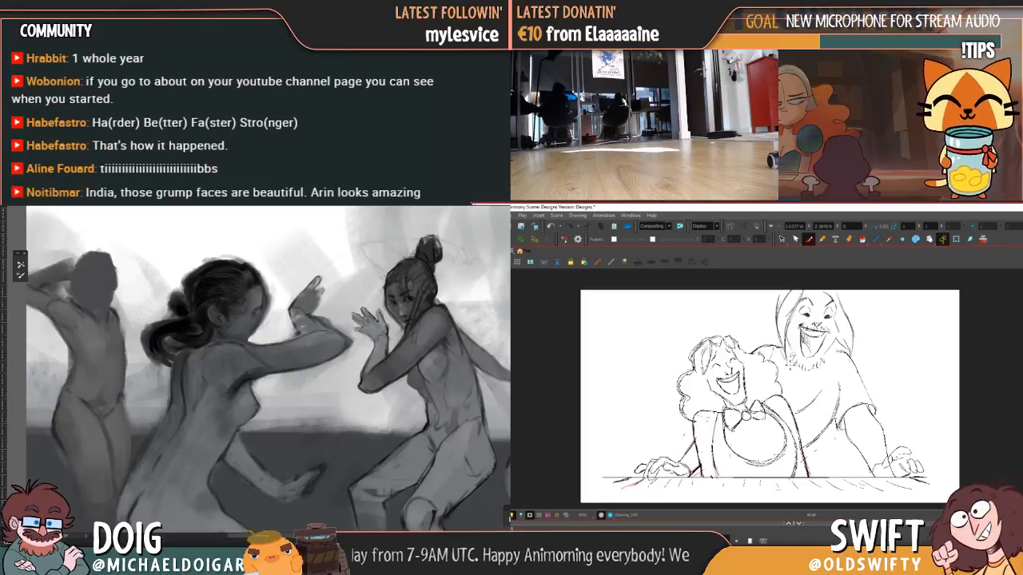
key(f)
key(g)
key(f)
key(g)
- Erase the bearded man's hair on the side facing his companion, undoing the misplaced strokes
mouse_move(780, 326)
mouse_down()
mouse_move(786, 366)
mouse_move(780, 299)
mouse_move(790, 297)
mouse_move(804, 320)
mouse_move(810, 292)
mouse_up()
key(ctrl+z)
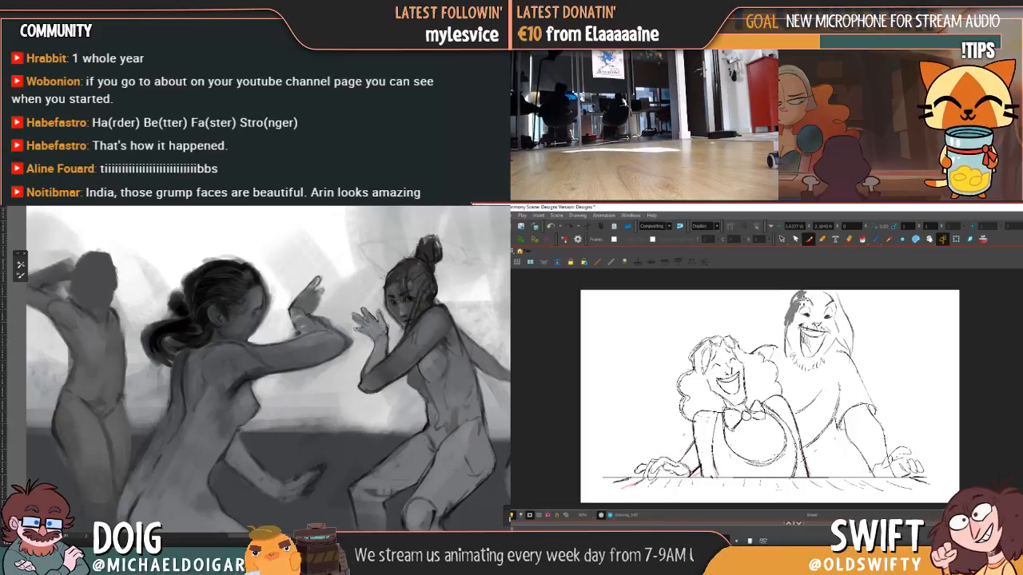
key(ctrl+z)
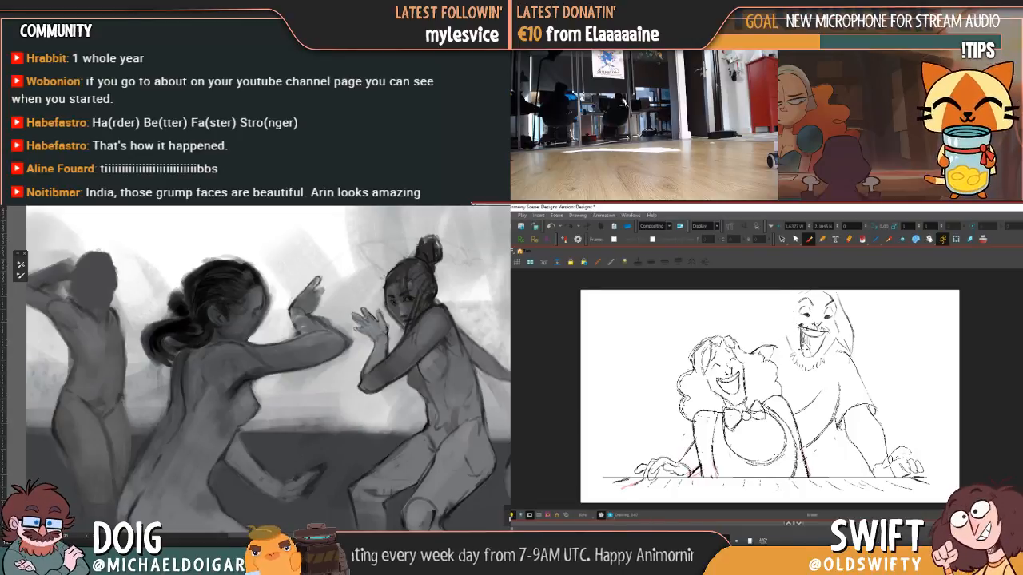
mouse_move(796, 318)
mouse_down()
mouse_move(804, 324)
mouse_move(780, 355)
mouse_move(788, 345)
mouse_up()
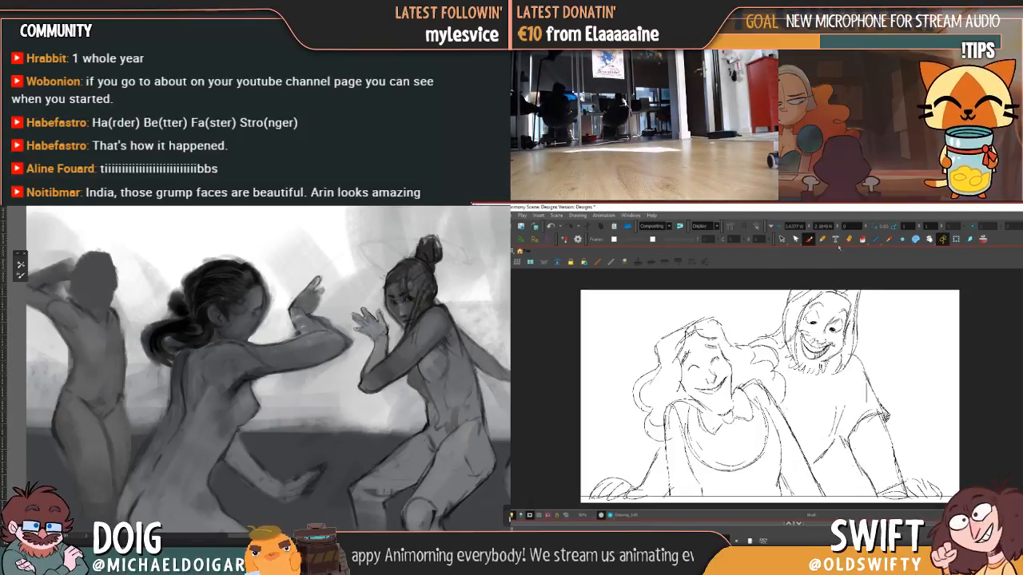
- Redraw the bearded man's hair flowing outward towards his companion, using the neighbouring pose as reference
key(.)
key(.)
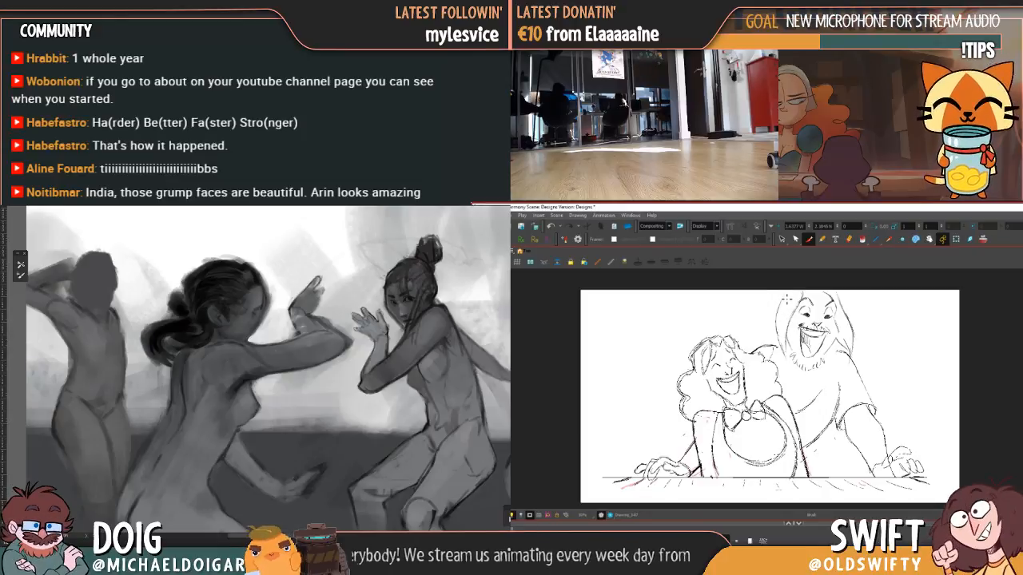
key(.)
key(.)
key(.)
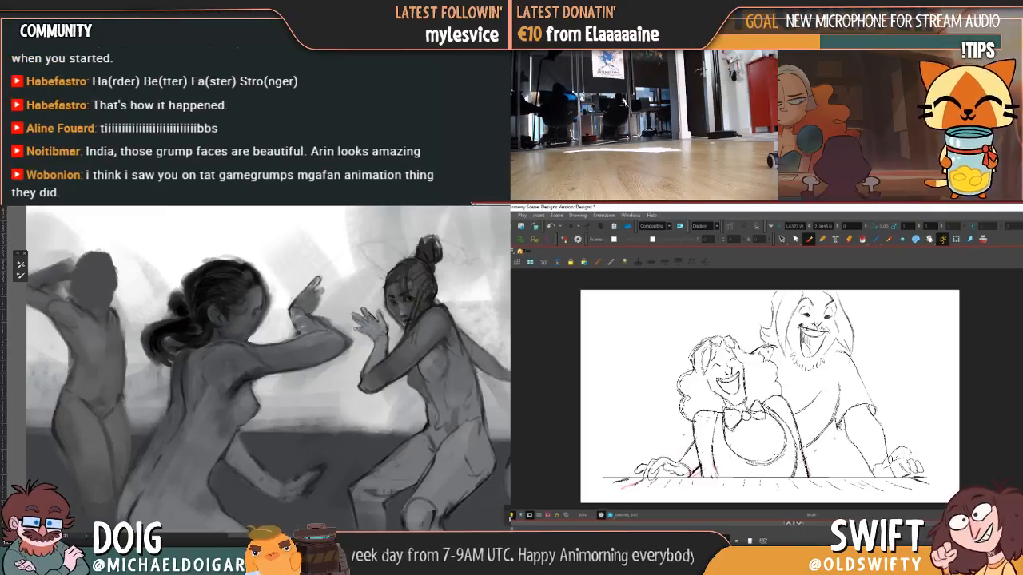
key(.)
key(.)
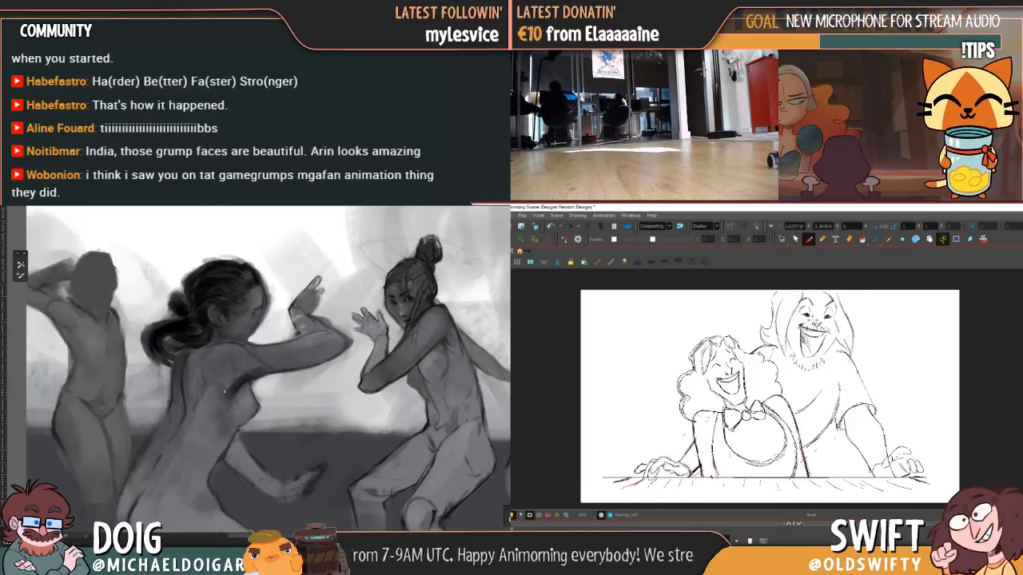
mouse_move(234, 382)
mouse_down()
mouse_move(199, 362)
mouse_move(175, 366)
mouse_up()
key(.)
key(.)
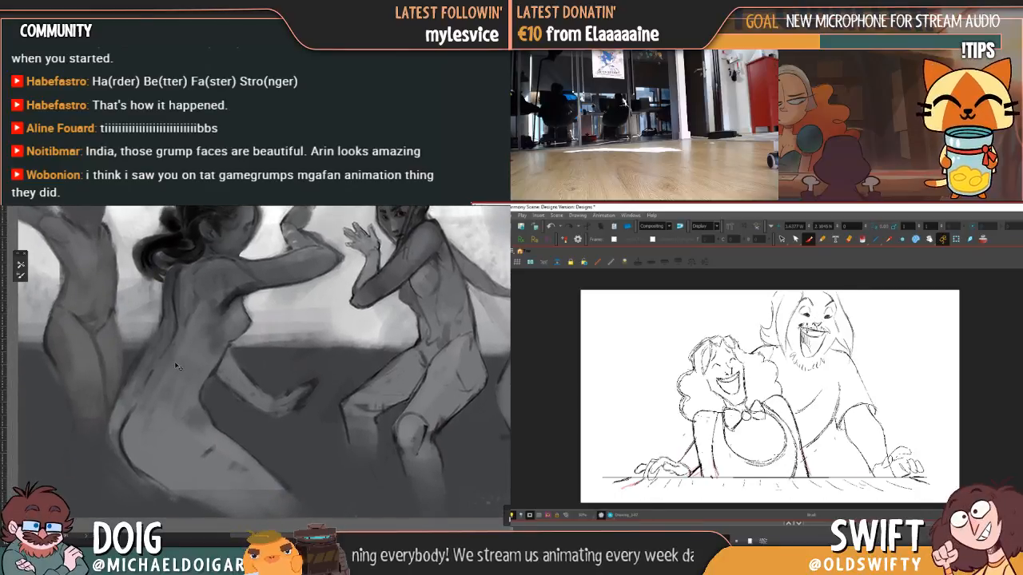
- Adjust the shoulder strokes between the two men and delete the leftover marks beneath the bearded man's hair
click(782, 239)
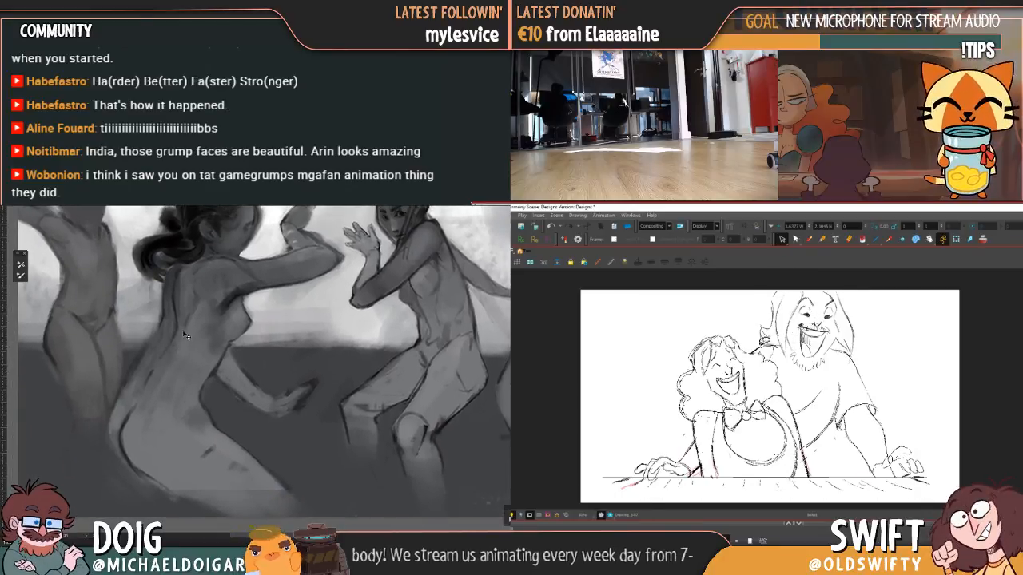
click(759, 348)
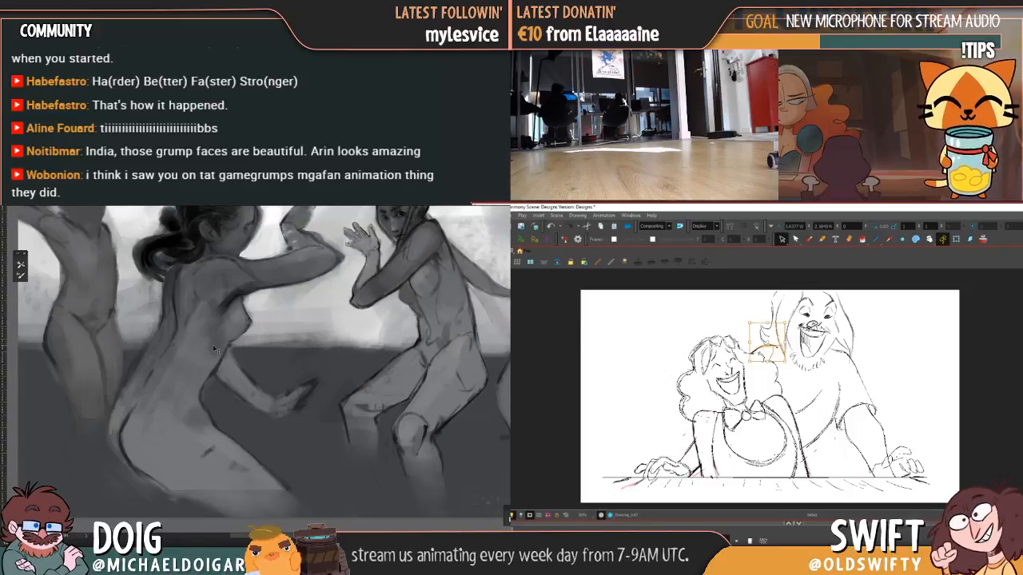
click(881, 321)
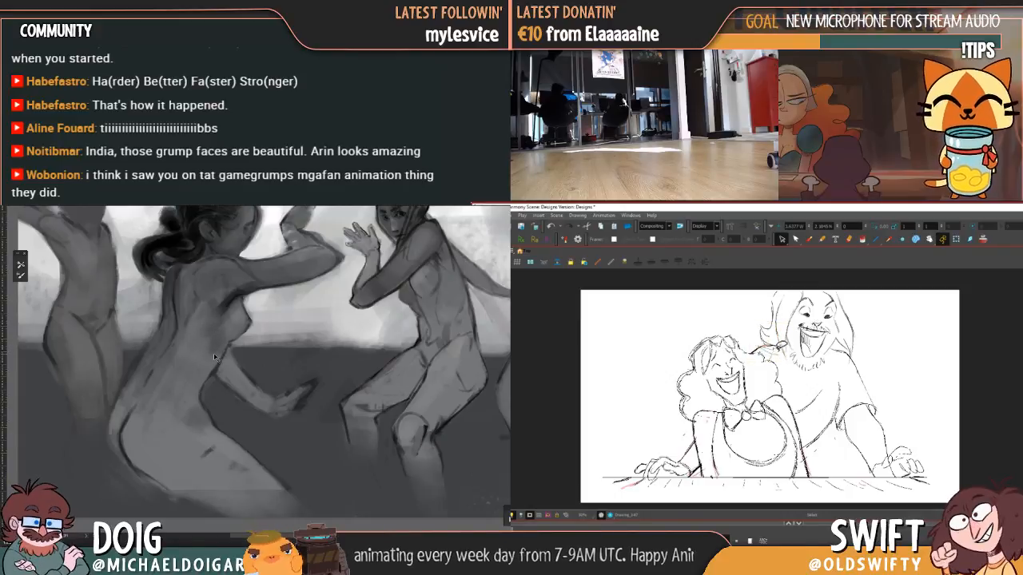
click(769, 351)
mouse_move(779, 342)
mouse_down()
mouse_move(770, 347)
mouse_move(778, 337)
mouse_up()
click(879, 327)
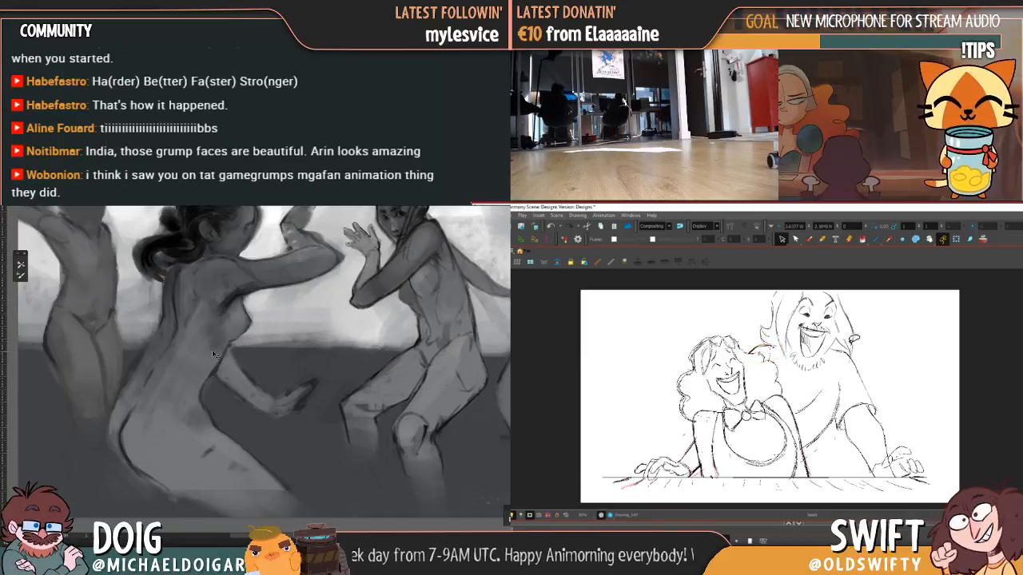
click(775, 350)
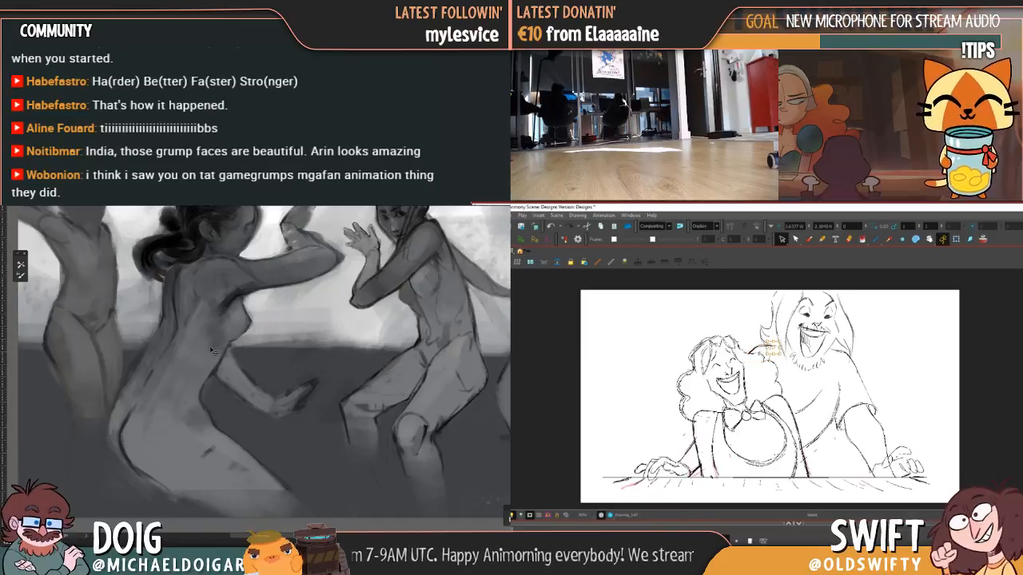
key(Delete)
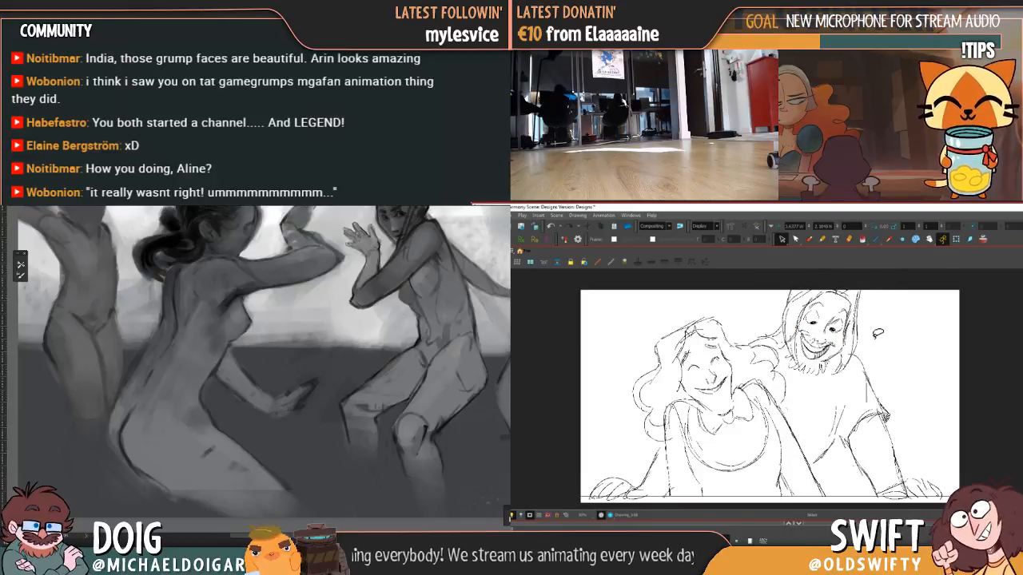
- Select the bearded man's whole head and hair, scale it down slightly and reposition it above his shirt
mouse_move(775, 344)
mouse_down()
mouse_move(878, 326)
mouse_move(839, 350)
mouse_up()
drag(859, 279, 842, 291)
drag(811, 333, 813, 331)
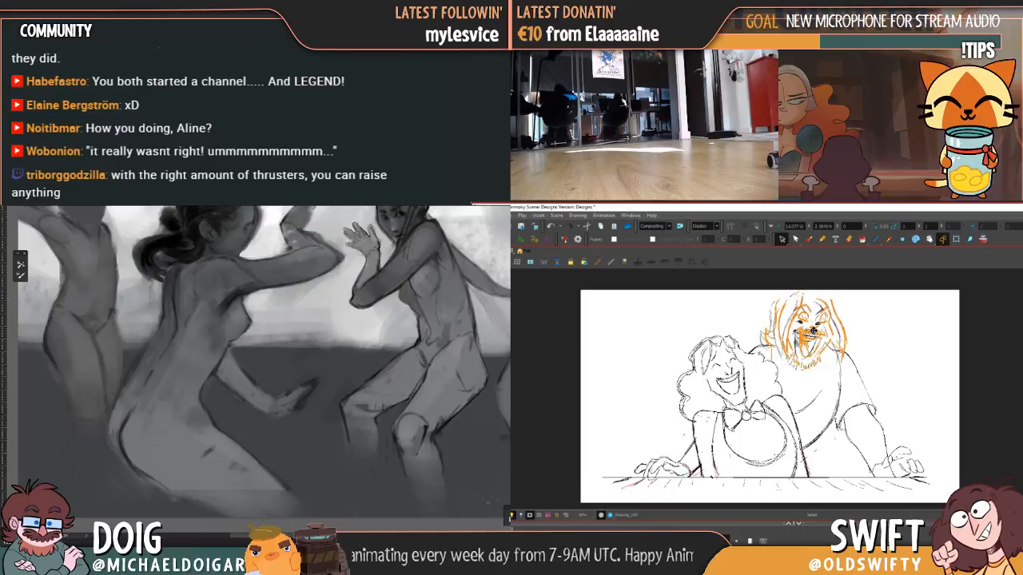
click(874, 321)
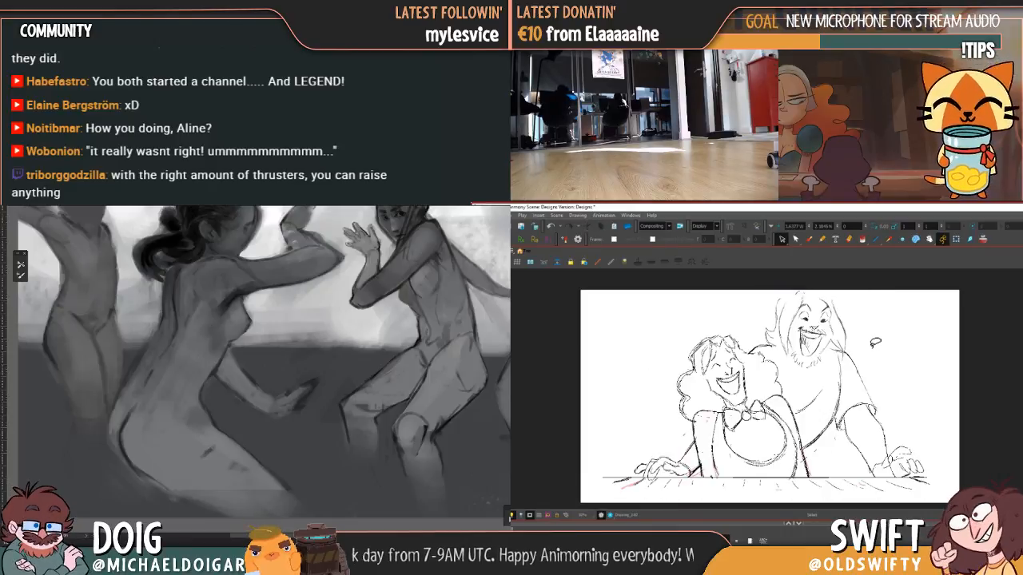
mouse_move(878, 384)
mouse_down()
mouse_move(864, 360)
mouse_move(923, 457)
mouse_move(646, 492)
mouse_move(615, 337)
mouse_move(903, 358)
mouse_up()
mouse_move(811, 297)
mouse_down()
mouse_move(806, 307)
mouse_move(865, 328)
mouse_up()
key(Escape)
key(.)
key(.)
- Shade the back of the painting's ponytailed woman with a sampled grey and nudge the bearded man's head in the storyboard
drag(222, 304, 185, 389)
alt+click(199, 384)
mouse_move(842, 342)
mouse_down()
mouse_move(770, 338)
mouse_move(777, 272)
mouse_move(833, 308)
mouse_up()
drag(185, 390, 207, 282)
drag(822, 314, 825, 306)
key(.)
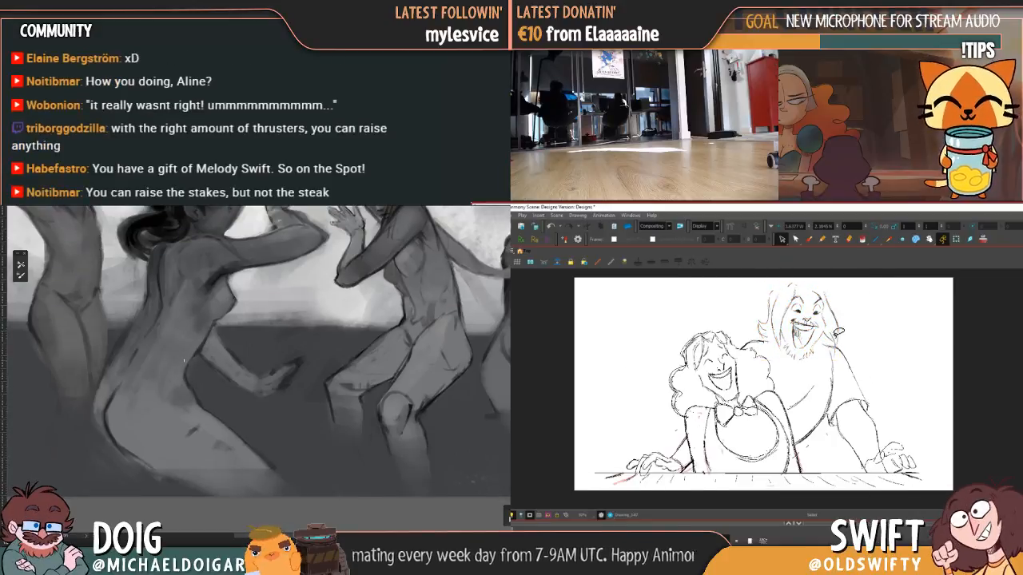
- Select the short stroke beside the bearded man's jaw and move it into place at the edge of his beard
mouse_move(789, 332)
mouse_down()
mouse_move(788, 346)
mouse_move(795, 332)
mouse_up()
click(852, 318)
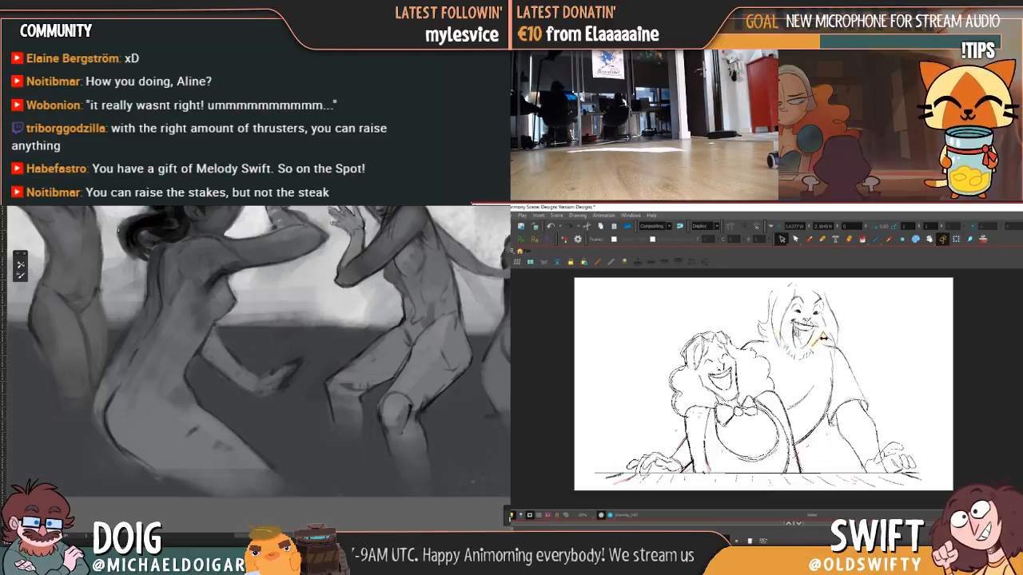
drag(827, 335, 825, 339)
click(855, 325)
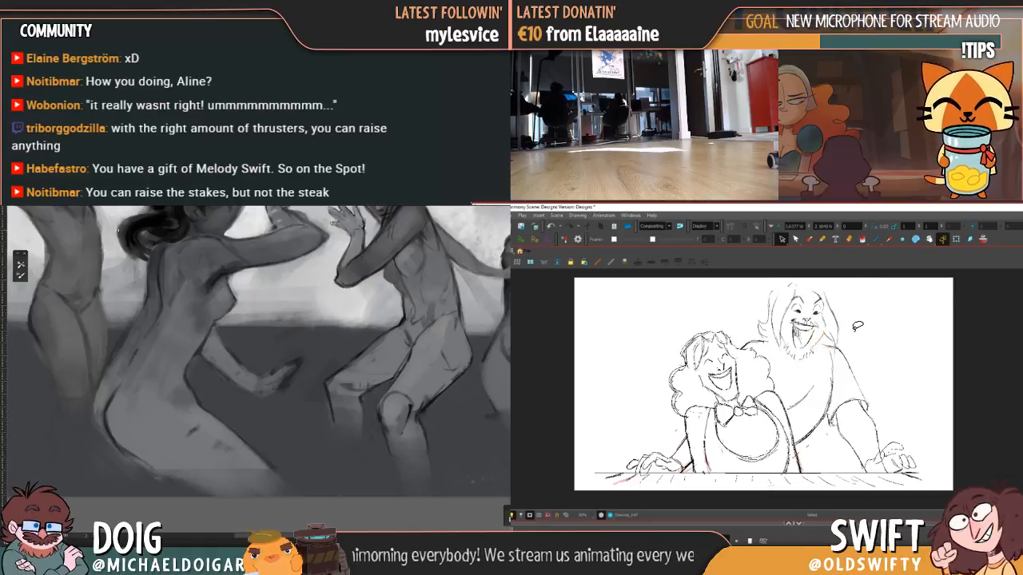
drag(831, 338, 825, 333)
click(851, 322)
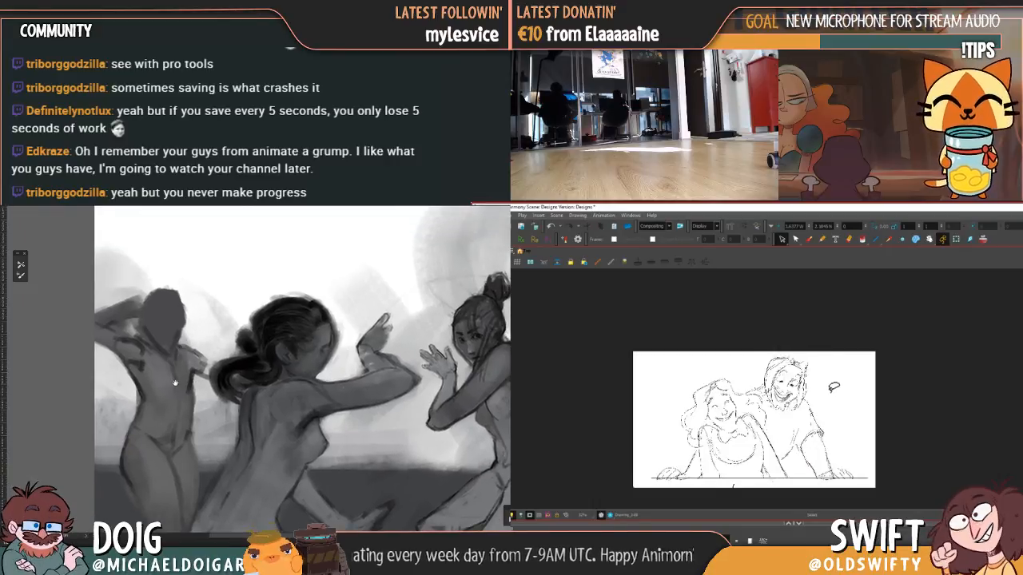
- Sketch bent arm lines over the painting's leftmost figure and select the whole bearded man in the laughing pose
drag(177, 304, 181, 340)
mouse_move(158, 346)
mouse_down()
mouse_move(124, 367)
mouse_move(107, 323)
mouse_move(120, 305)
mouse_move(130, 332)
mouse_move(104, 315)
mouse_move(144, 351)
mouse_up()
scroll(166, 332, down, 3)
mouse_move(769, 324)
mouse_down()
mouse_move(854, 349)
mouse_move(859, 406)
mouse_move(823, 436)
mouse_up()
mouse_move(152, 352)
mouse_down()
mouse_move(164, 345)
mouse_move(152, 310)
mouse_up()
drag(161, 389, 143, 366)
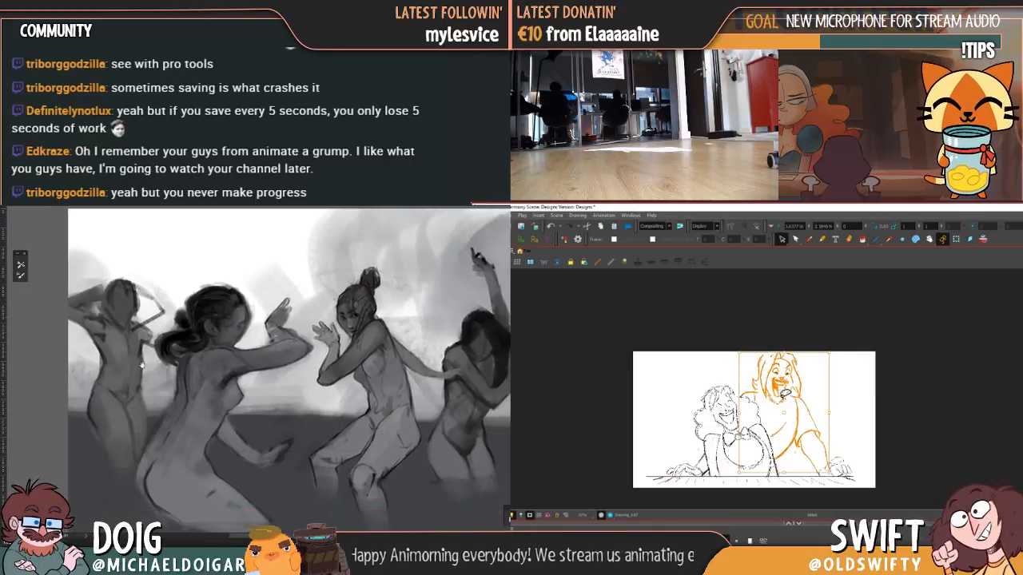
- Adjust the placement of the bearded man's selected drawing and compare the painting with its sketch layer hidden and shown
mouse_move(744, 395)
mouse_down()
mouse_move(734, 365)
mouse_move(867, 329)
mouse_move(835, 458)
mouse_up()
drag(97, 433, 112, 473)
mouse_move(836, 458)
mouse_down()
mouse_move(789, 454)
mouse_move(770, 409)
mouse_move(774, 388)
mouse_up()
key(ctrl+comma)
key(ctrl+comma)
- Outline a selection around the painting's leftmost figure, delete the sketched arm lines and deselect, while selecting the bearded man's head
drag(157, 345, 154, 415)
drag(774, 388, 776, 388)
drag(153, 416, 120, 482)
drag(775, 389, 778, 389)
drag(120, 482, 64, 436)
drag(778, 389, 781, 391)
drag(63, 436, 49, 273)
drag(163, 305, 158, 341)
mouse_move(779, 393)
mouse_down()
mouse_move(795, 400)
mouse_move(785, 409)
mouse_move(752, 376)
mouse_move(791, 347)
mouse_move(808, 387)
mouse_up()
click(860, 361)
key(Delete)
key(ctrl+d)
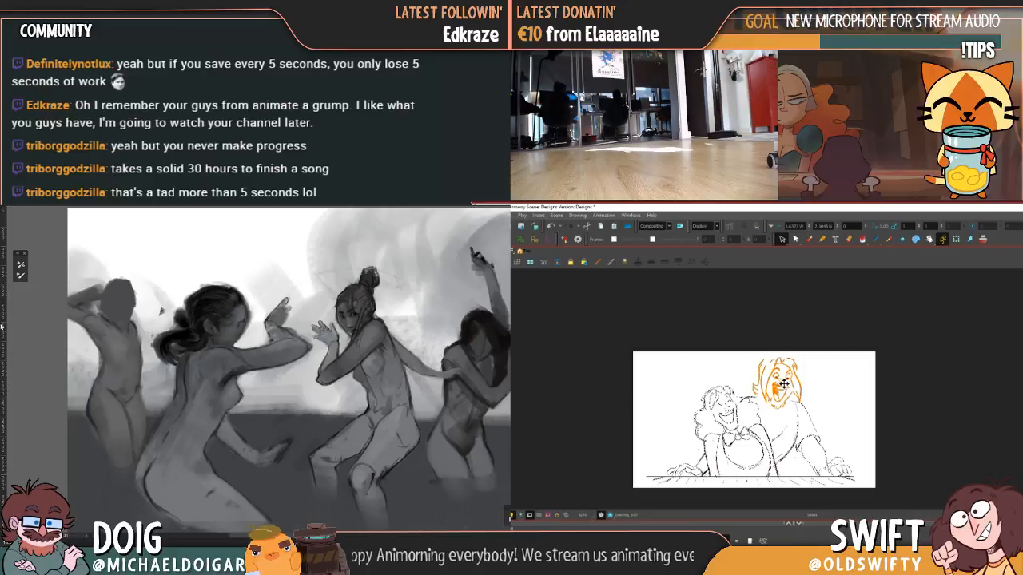
- Move the bearded man's head slightly higher and select the loose shoulder and torso strokes below it
drag(783, 386, 779, 380)
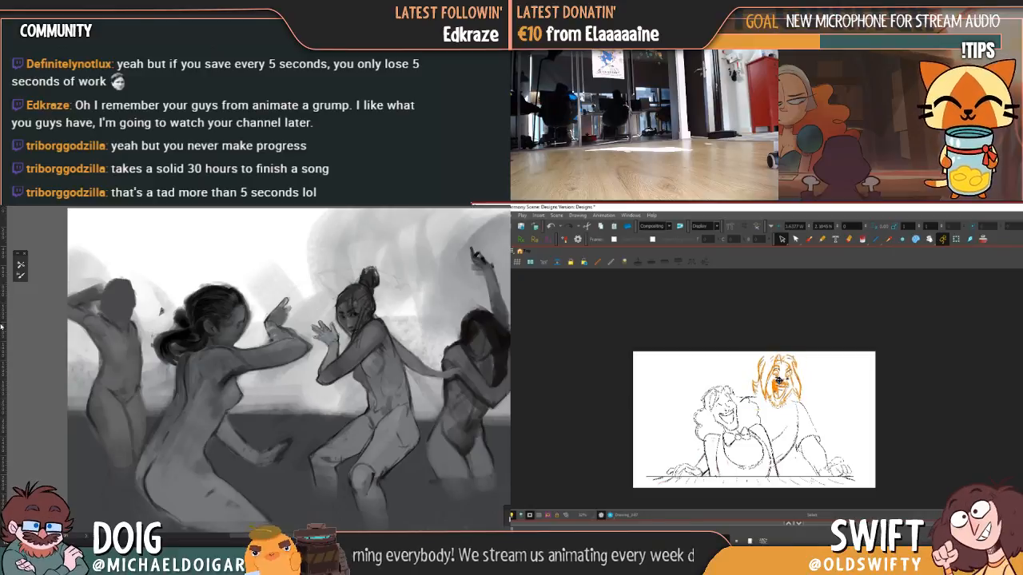
click(850, 381)
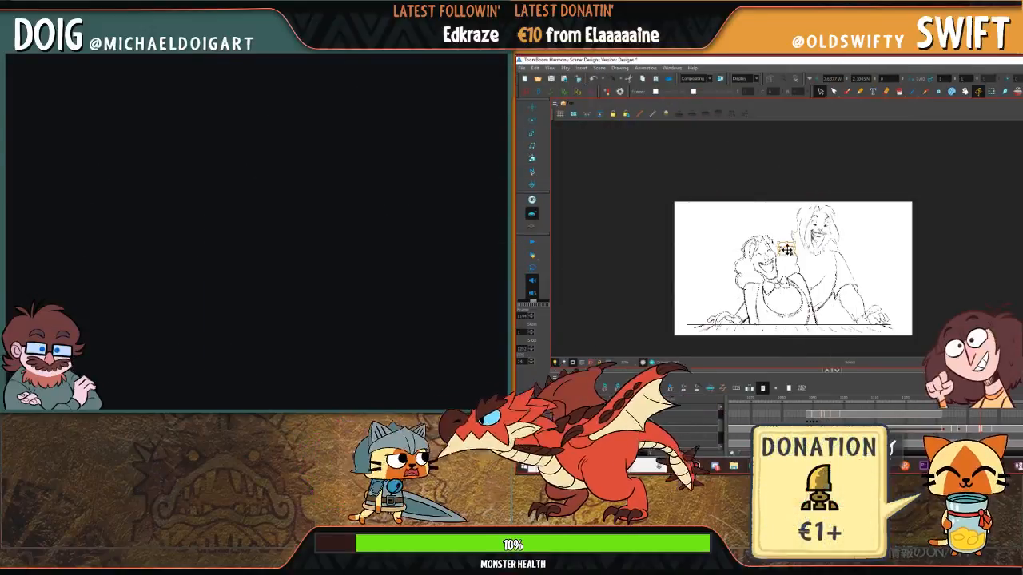
key(.)
key(.)
key(.)
key(.)
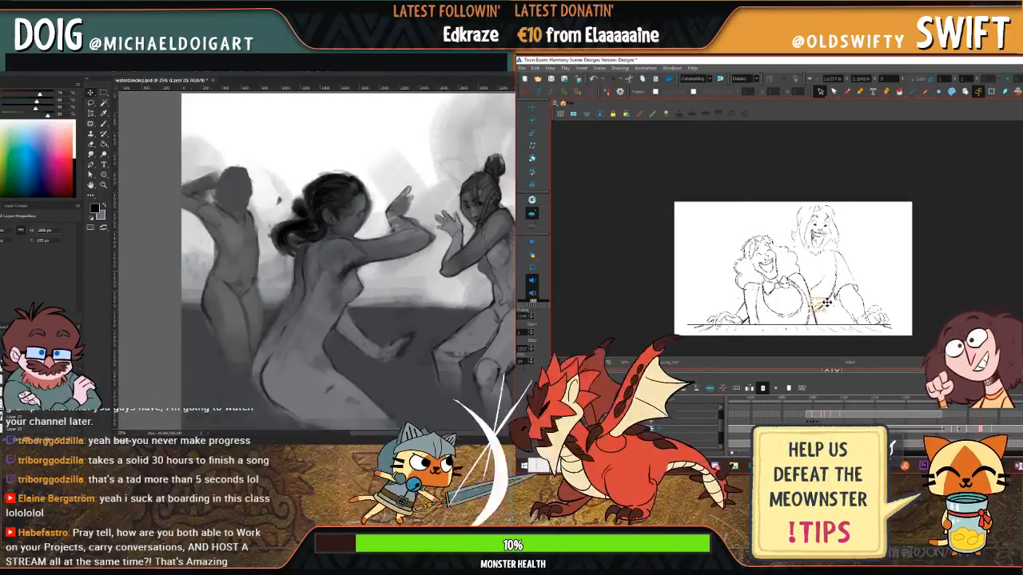
key(.)
key(.)
- Flip through the tabletop drawings to compare the two men's placement between poses, with a closer view of both canvases
click(847, 91)
key(.)
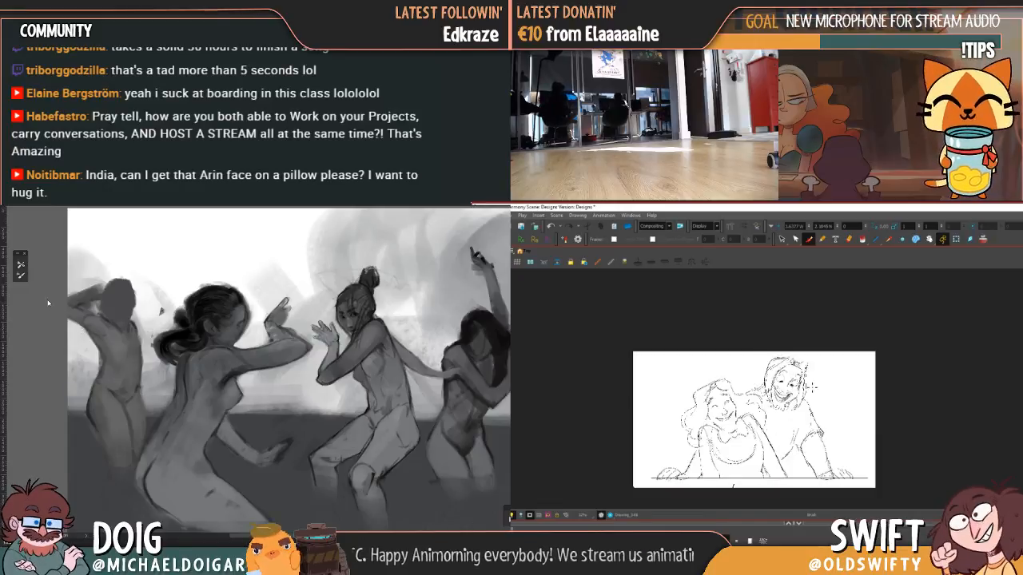
key(.)
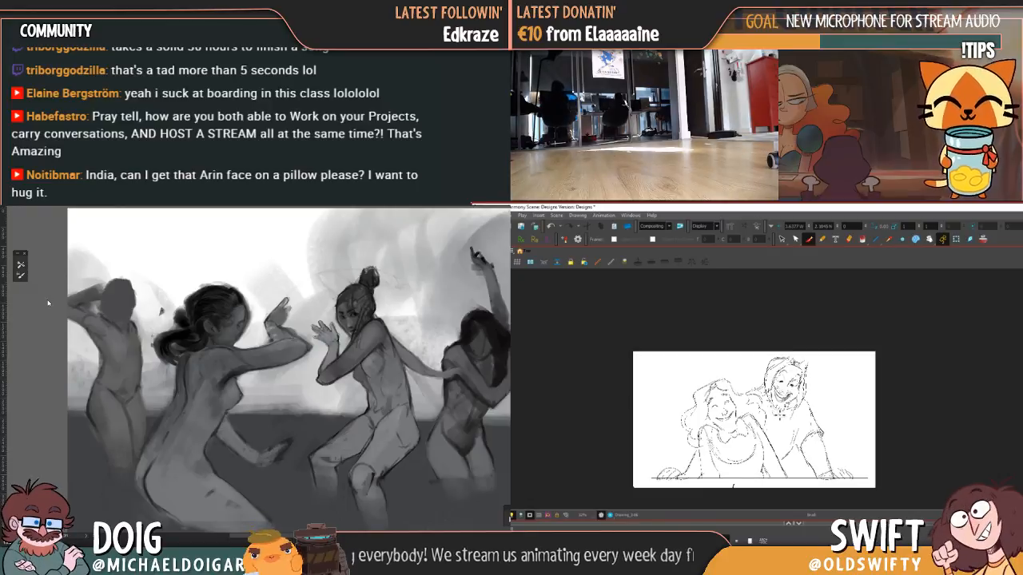
key(.)
key(.)
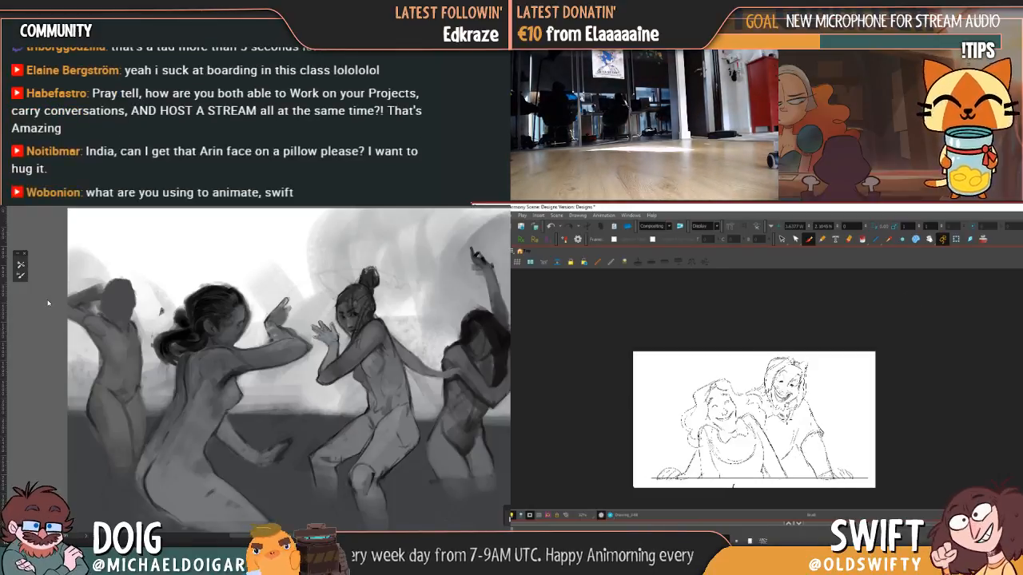
key(.)
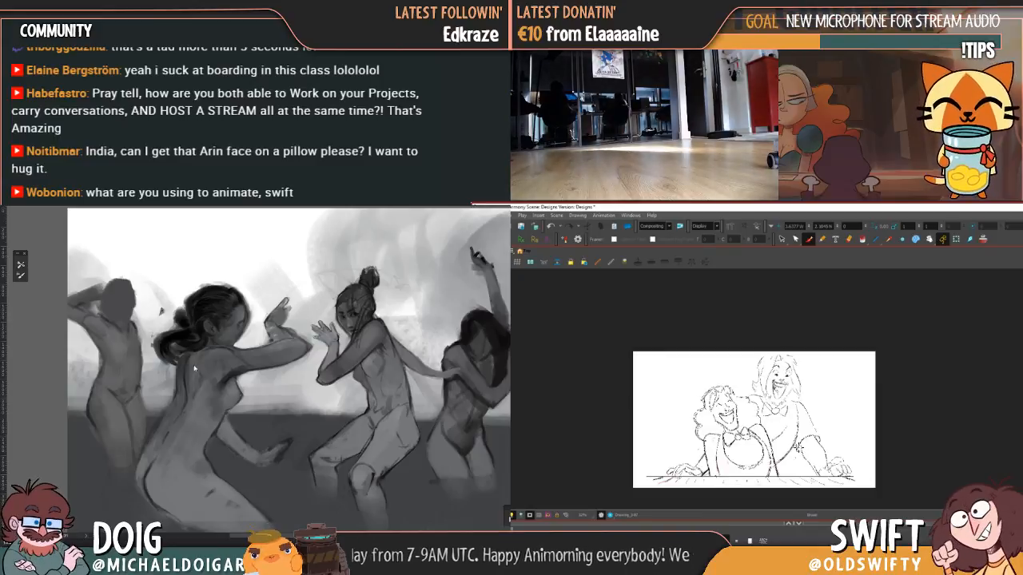
key(.)
drag(141, 360, 166, 367)
key(.)
key(.)
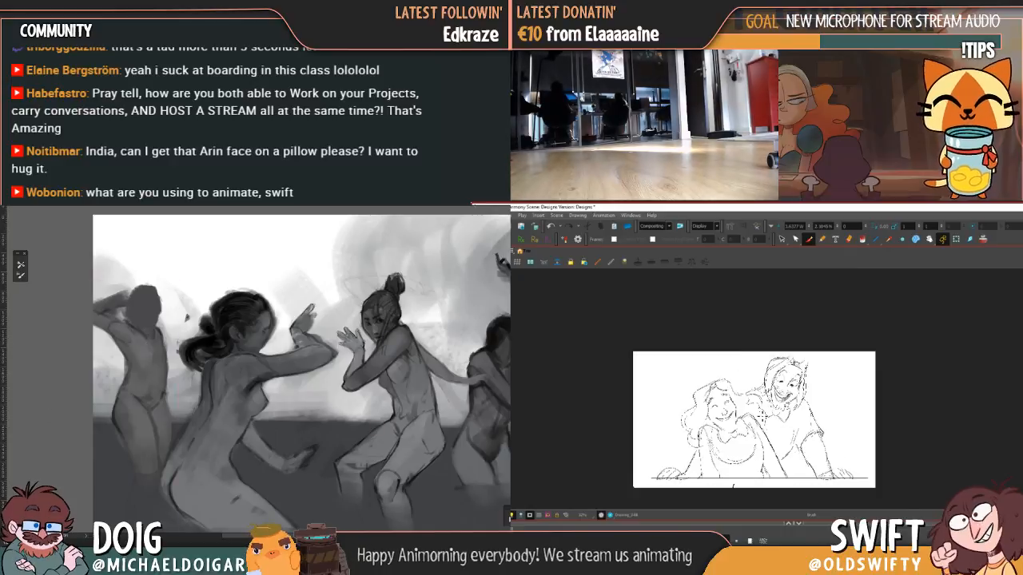
key(2)
drag(763, 419, 764, 413)
key(.)
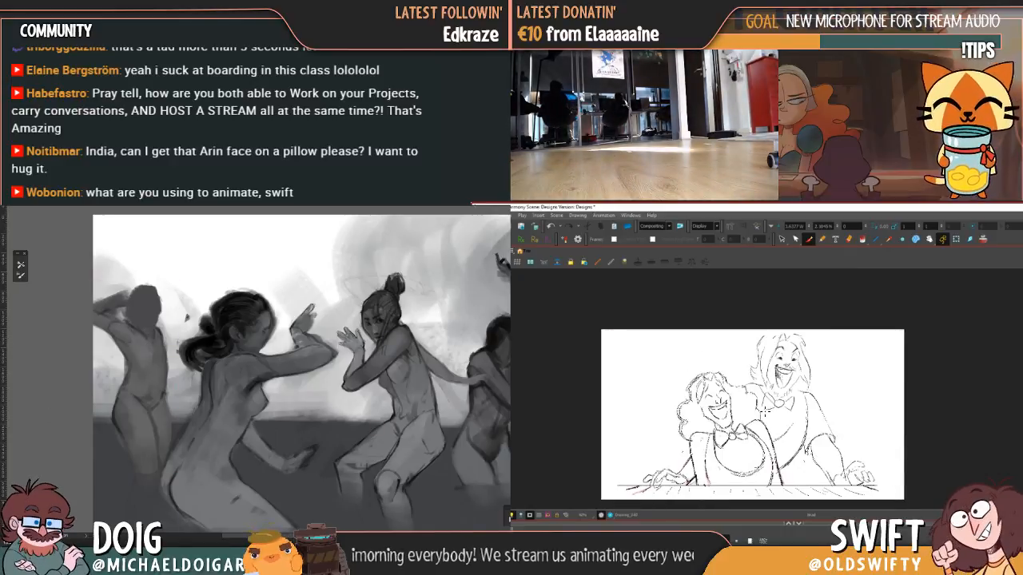
key(.)
key(.)
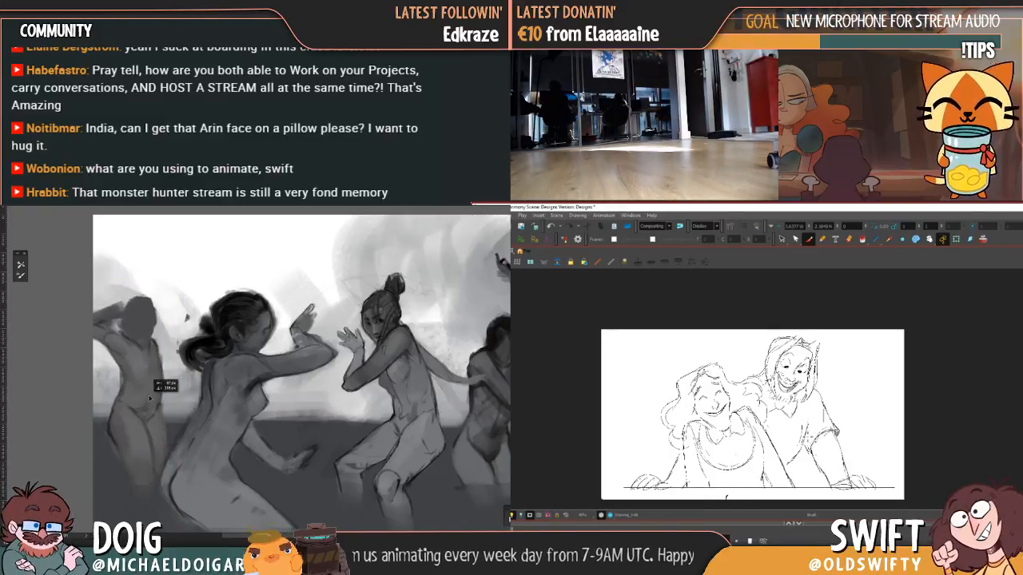
- Delete the painting's leftmost standing figure and adjust the position of the ponytailed woman beside the crouching centre figure
key(Delete)
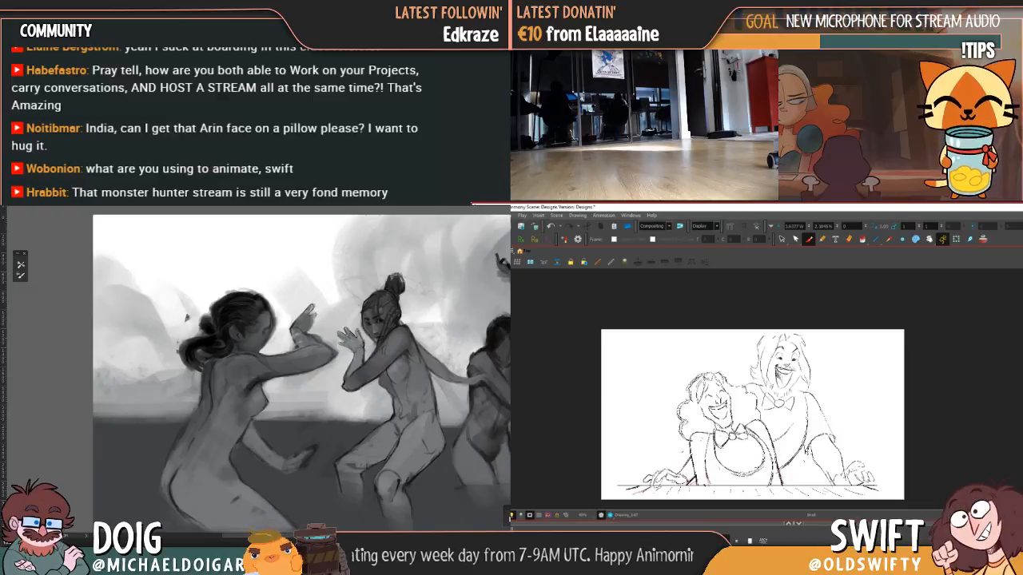
drag(231, 409, 224, 406)
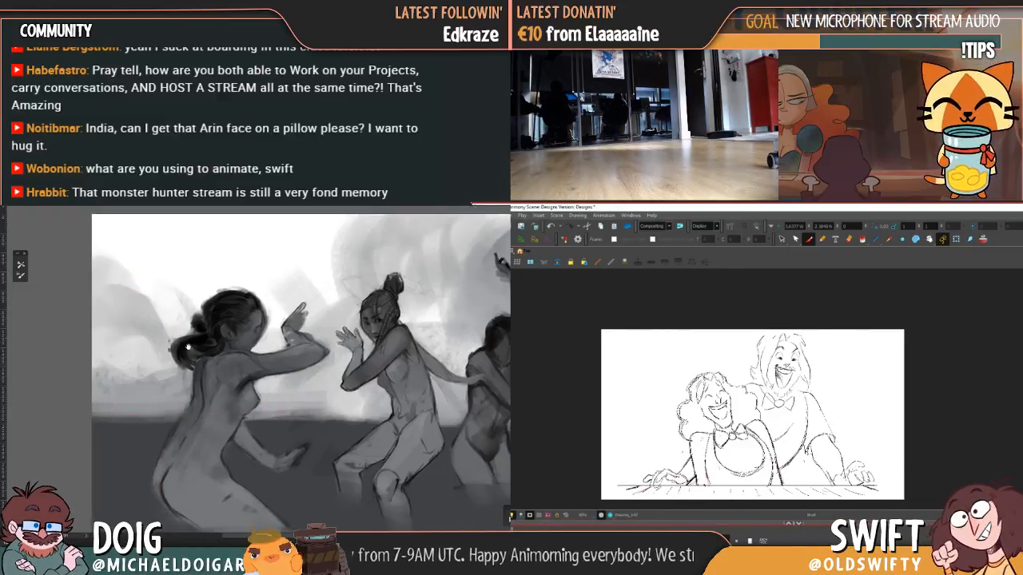
drag(227, 397, 181, 344)
drag(165, 388, 167, 381)
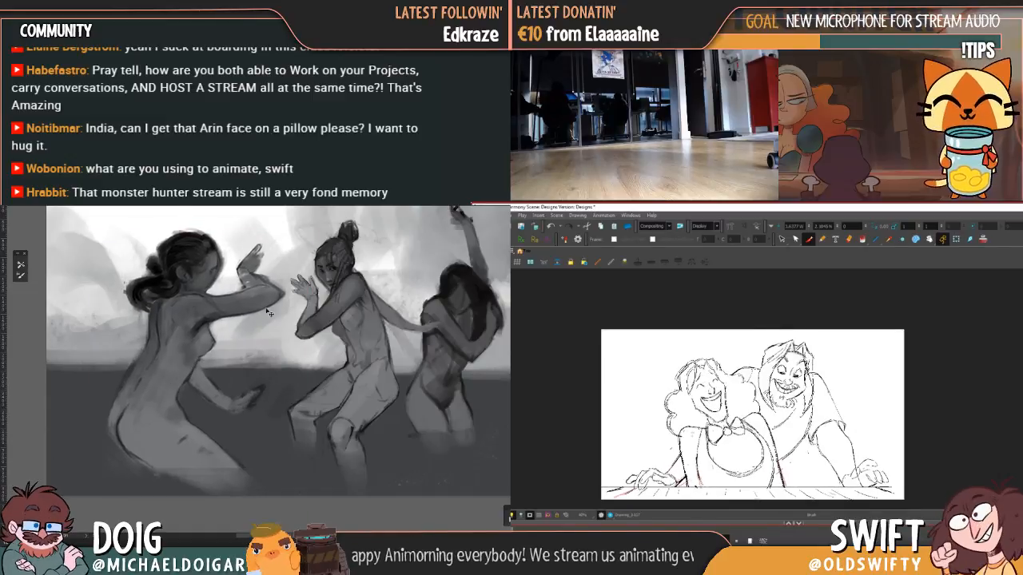
mouse_move(254, 378)
mouse_down()
mouse_move(280, 399)
mouse_move(301, 365)
mouse_up()
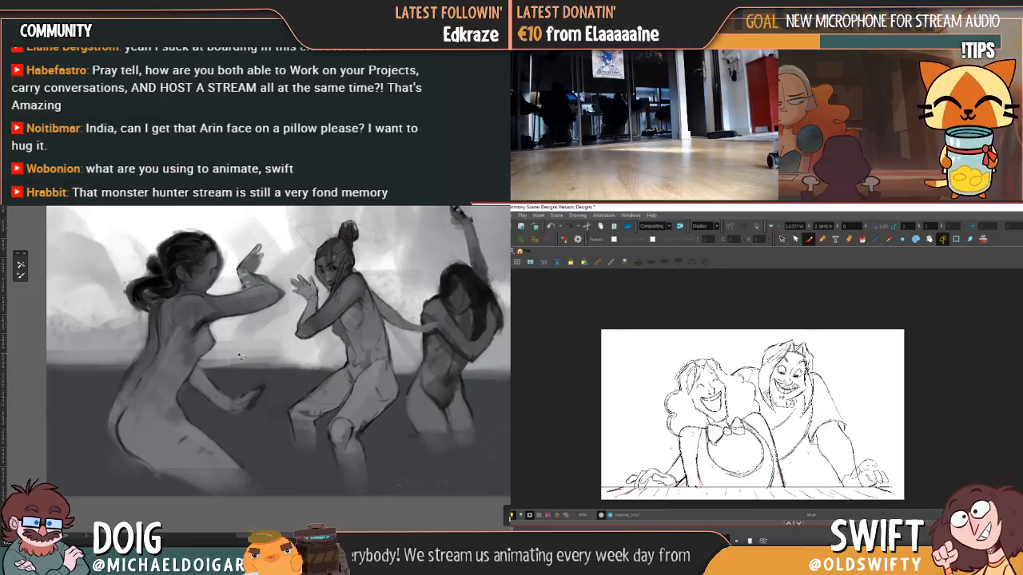
drag(153, 390, 163, 388)
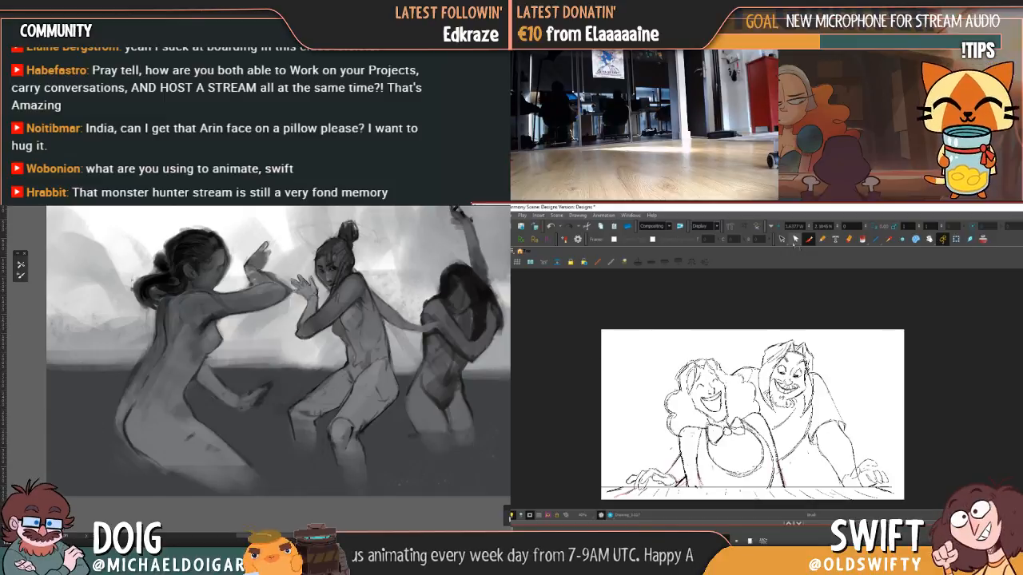
- Scale the whole laughing pose drawing down slightly, shift it toward the frame's centre, and flip through the neighbouring drawings to compare
key(ctrl+a)
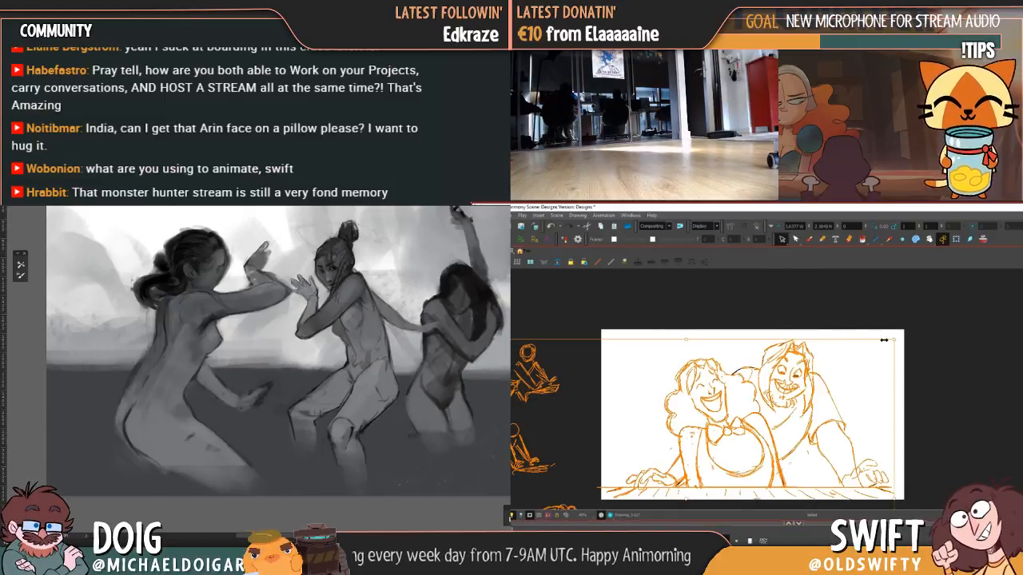
drag(894, 339, 880, 349)
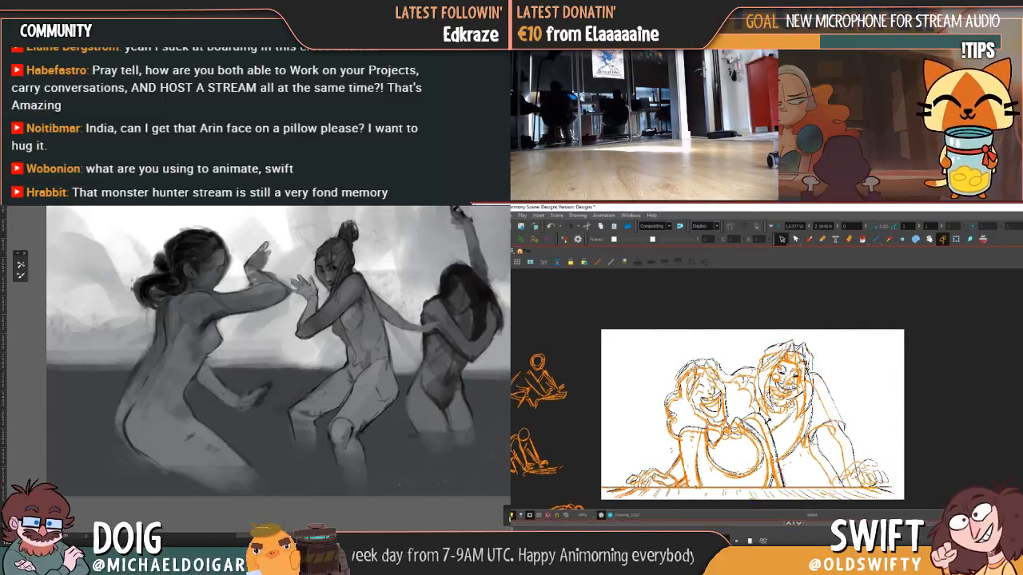
drag(727, 420, 737, 417)
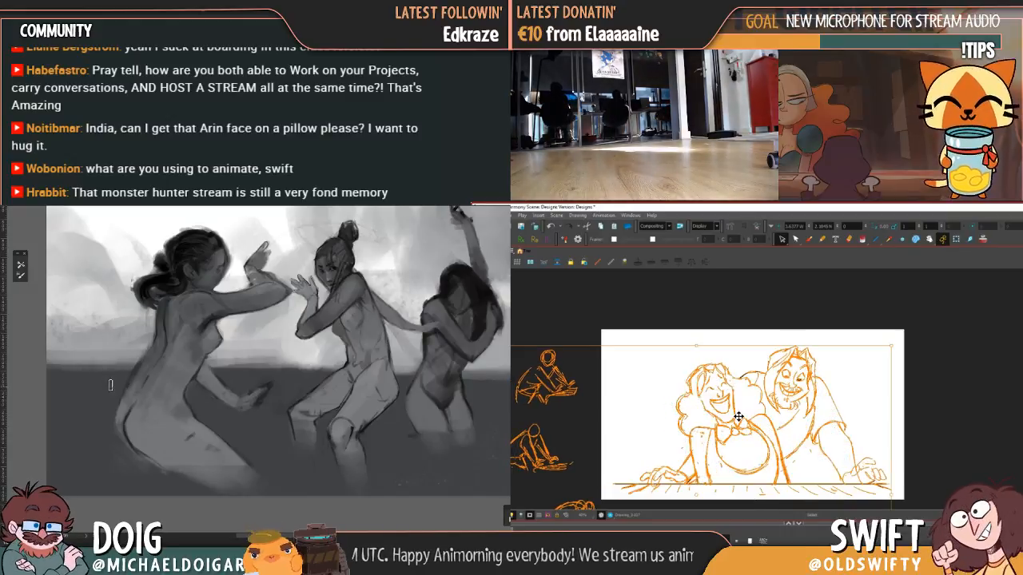
key(Escape)
key(g)
key(g)
key(g)
key(g)
key(g)
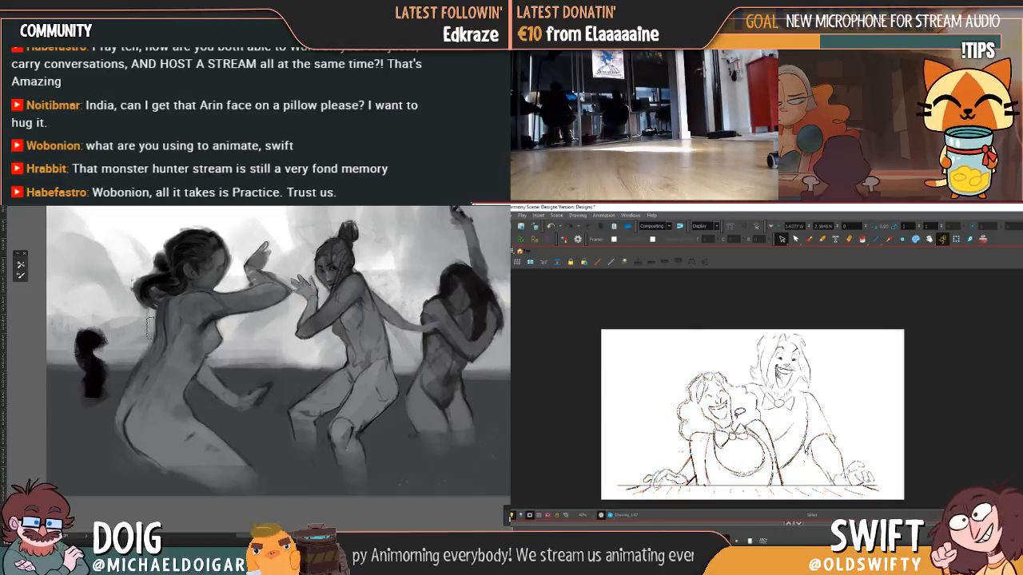
- Sample a tone from the ponytailed woman in the painting and shrink the entire laughing pose drawing slightly in two passes
drag(143, 326, 141, 341)
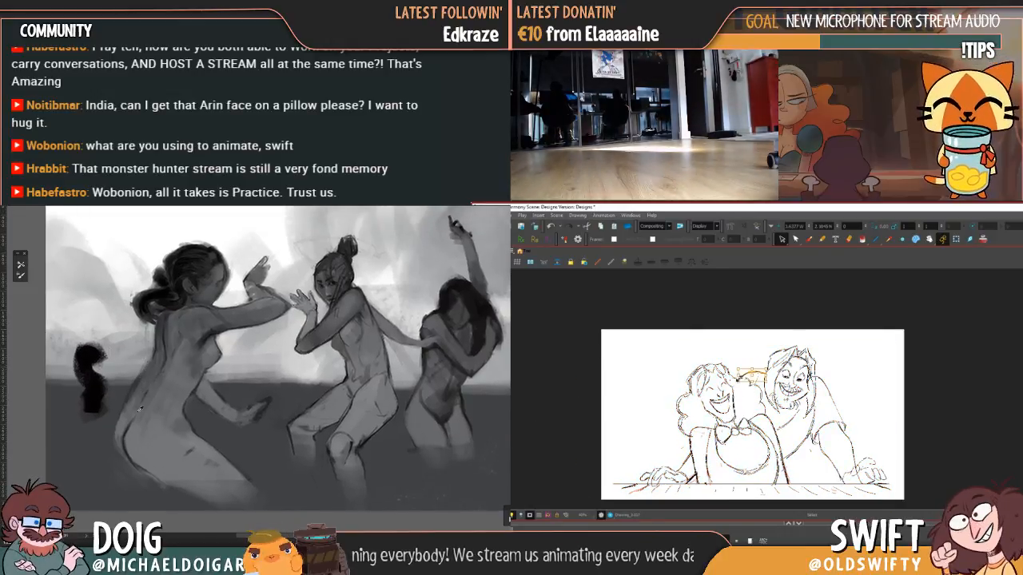
key(ctrl+a)
alt+click(170, 419)
drag(891, 345, 885, 349)
key(Escape)
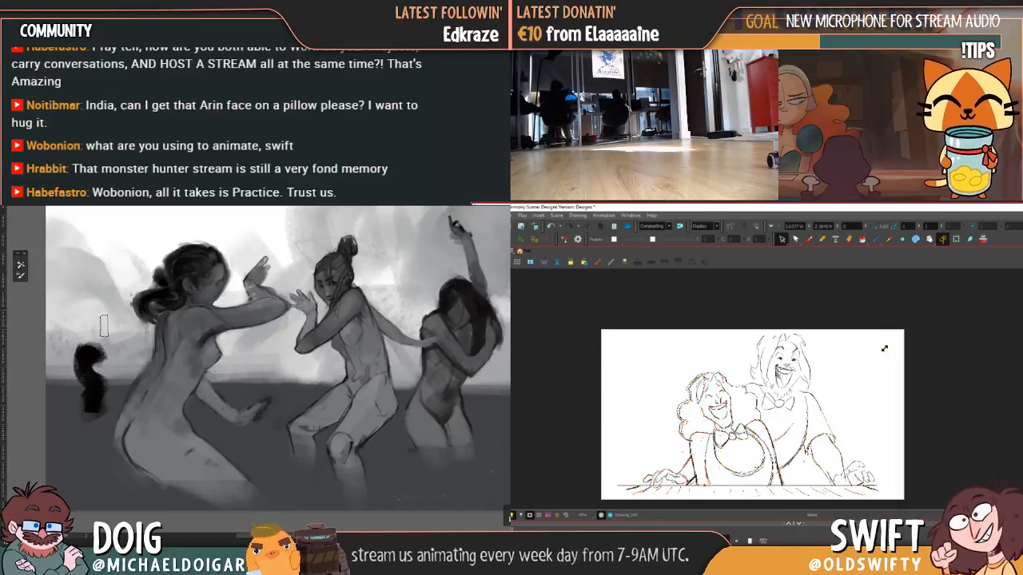
key(ctrl+a)
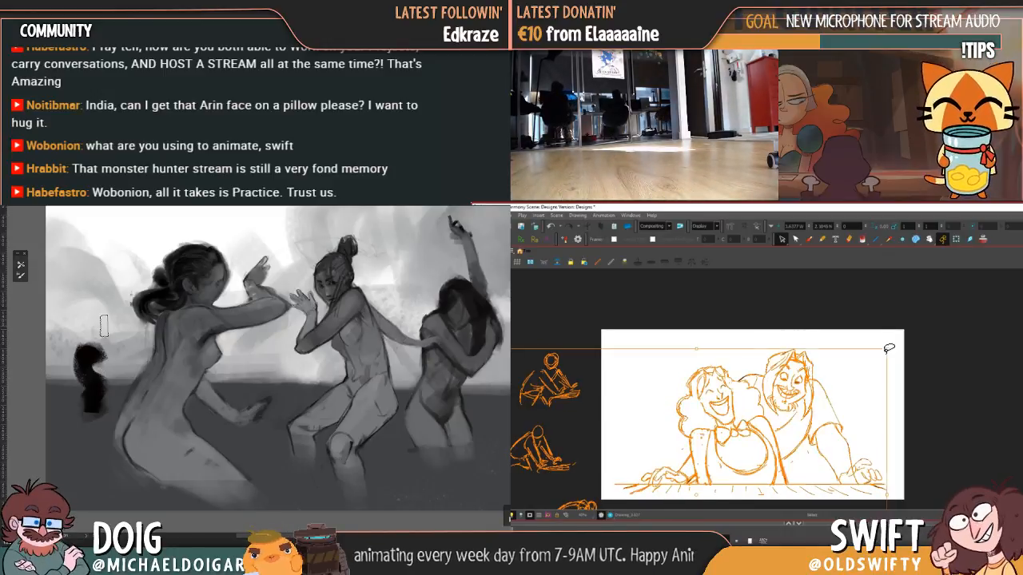
drag(883, 347, 879, 352)
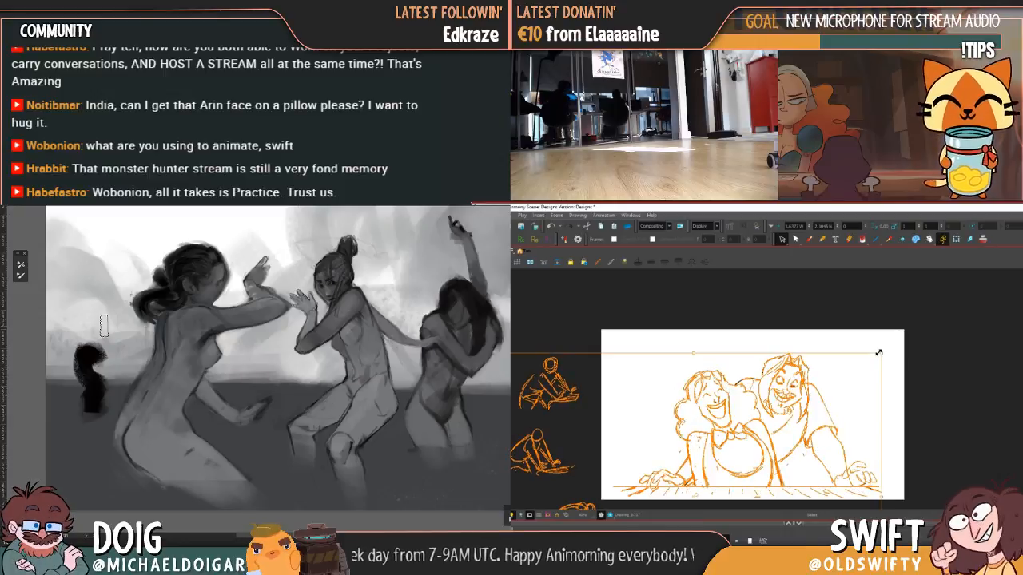
click(882, 352)
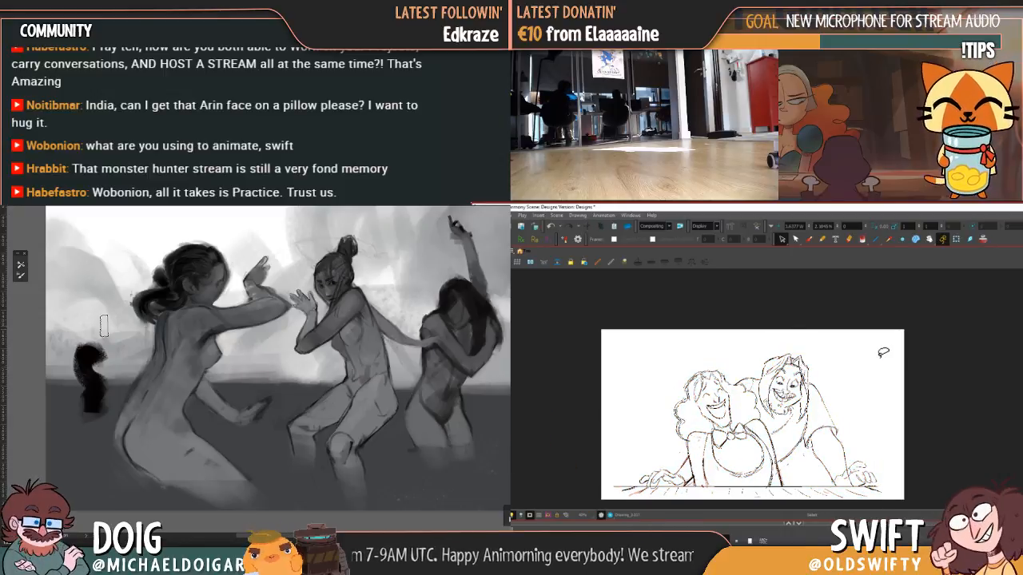
- Reduce the entire laughing pose drawing a little more and flip between drawings to check its size
key(ctrl+a)
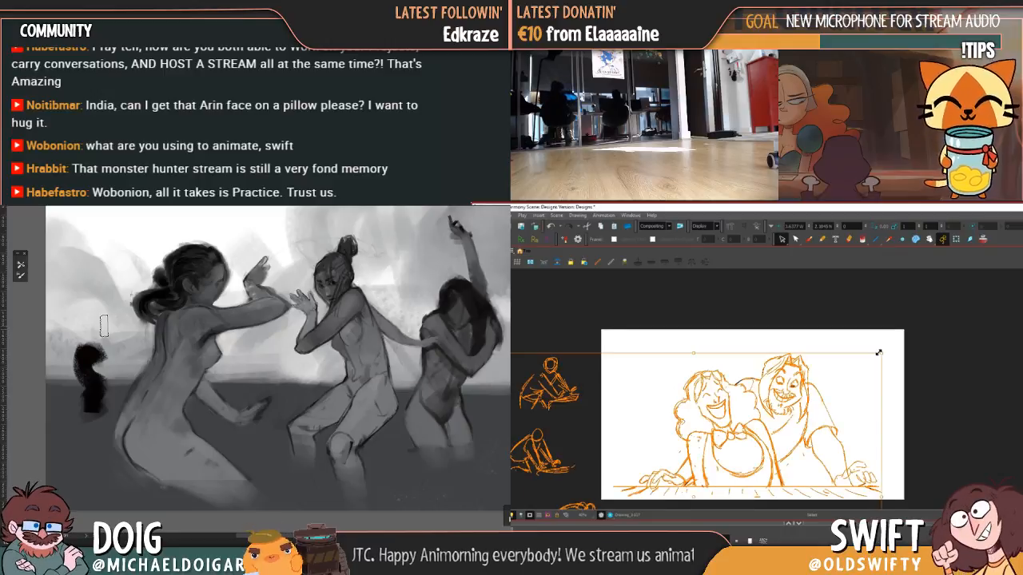
drag(880, 352, 876, 356)
key(.)
key(.)
key(.)
key(.)
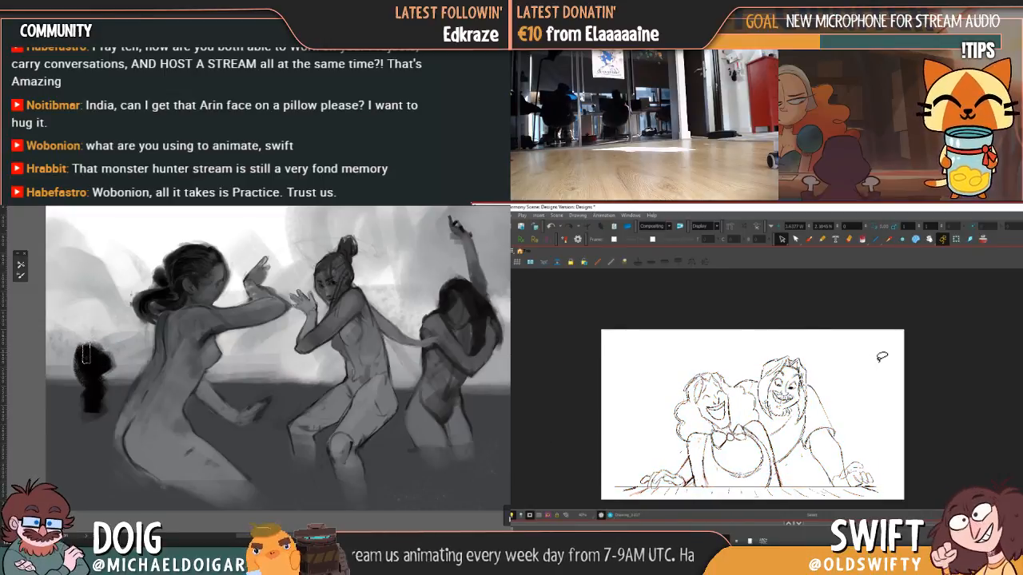
- Outline both men and the tabletop with a freehand selection, adjust their size and position, and compare with the neighbouring drawing
key(.)
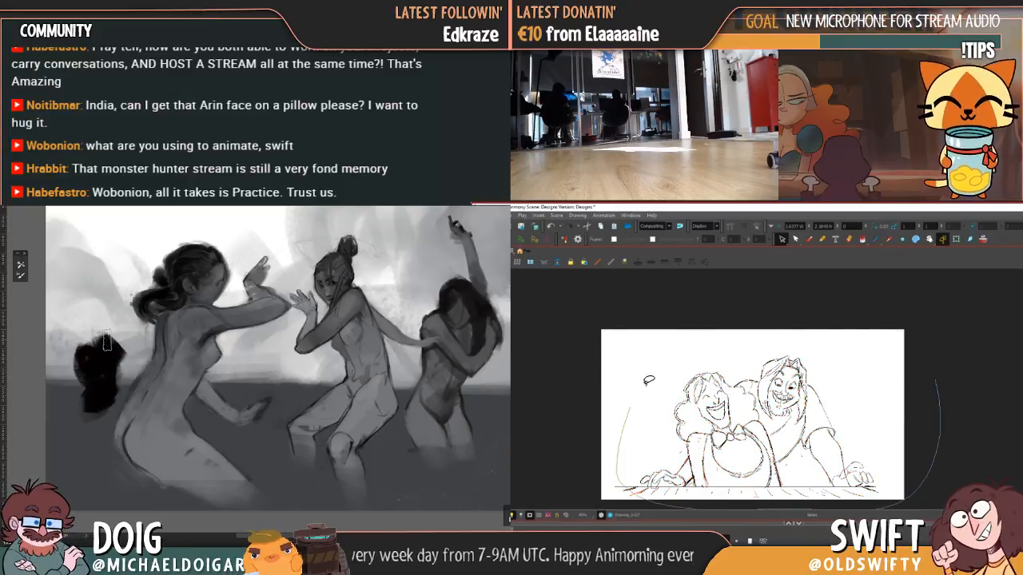
drag(894, 327, 895, 339)
drag(792, 390, 794, 384)
key(Escape)
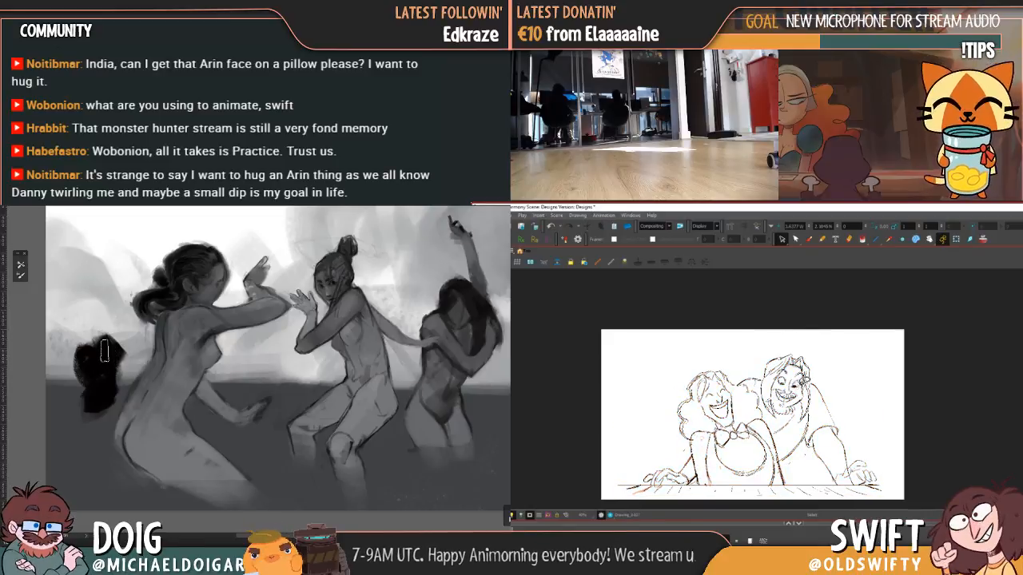
key(.)
key(.)
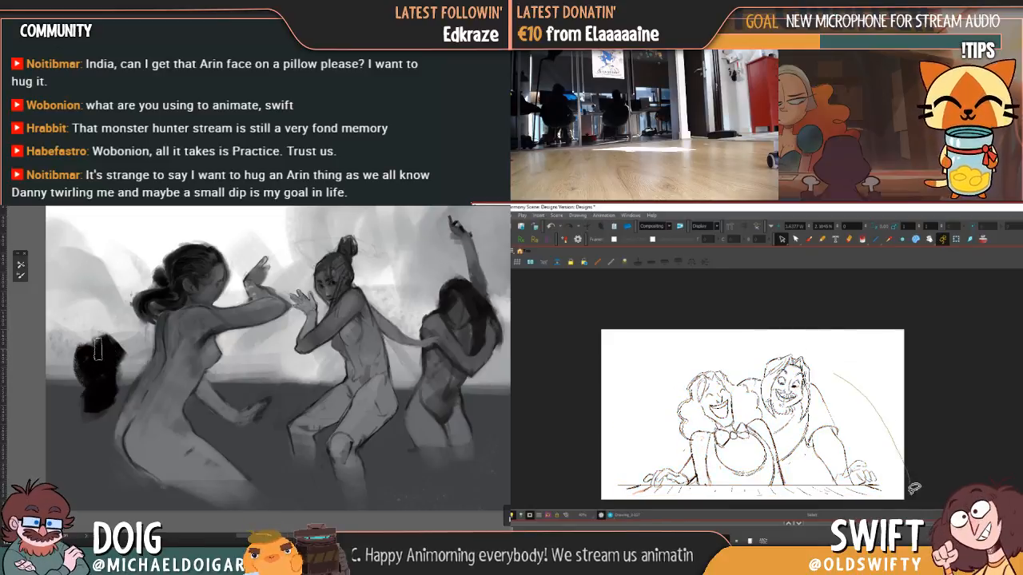
- Reselect only the two men and the tabletop, scale them down a touch, and flip between the drawings
mouse_move(636, 490)
mouse_down()
mouse_move(637, 452)
mouse_move(703, 331)
mouse_up()
drag(882, 353, 880, 355)
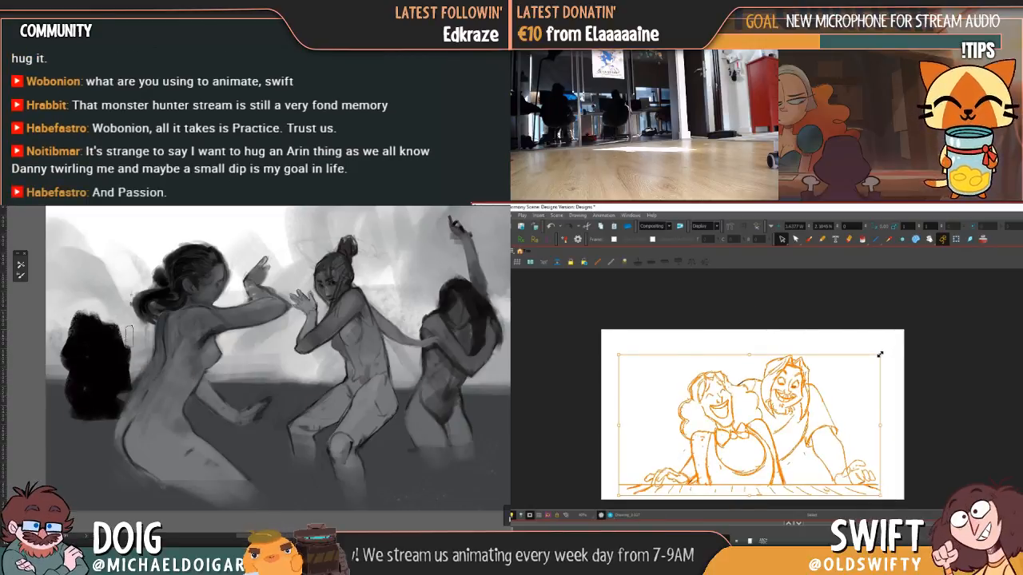
key(Escape)
key(.)
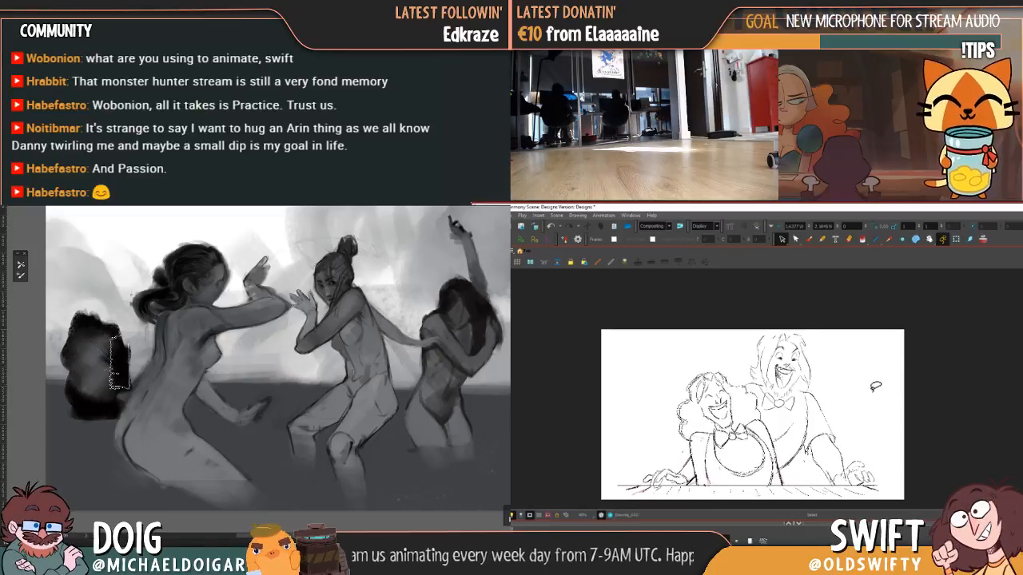
key(.)
- Enclose the two laughing men and the tabletop lines again in a freehand selection
drag(871, 399, 895, 480)
mouse_move(753, 503)
mouse_down()
mouse_move(615, 415)
mouse_move(791, 327)
mouse_up()
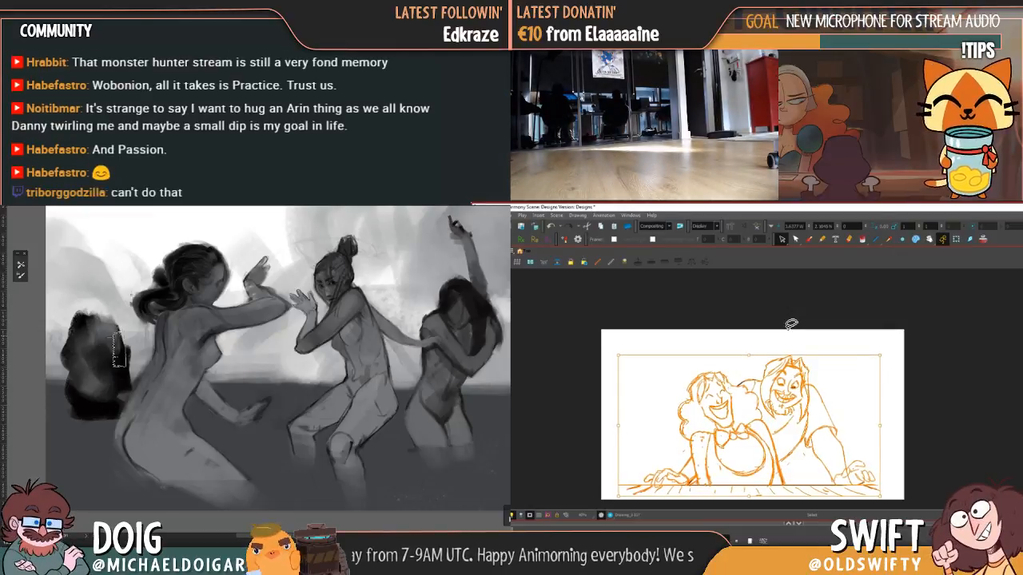
click(791, 324)
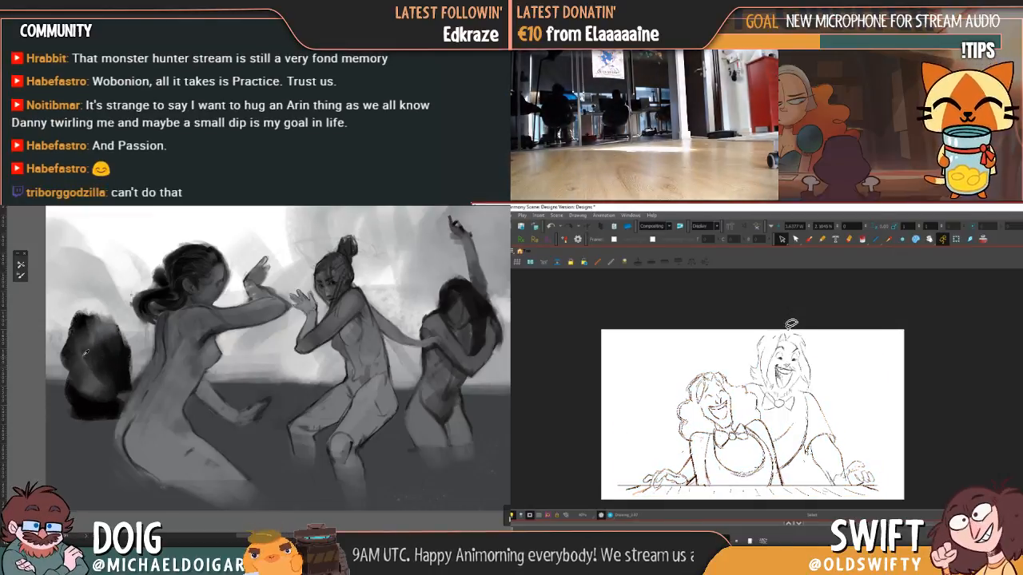
mouse_move(769, 332)
mouse_down()
mouse_move(799, 335)
mouse_move(878, 407)
mouse_move(899, 462)
mouse_move(885, 488)
mouse_up()
mouse_move(804, 514)
mouse_down()
mouse_move(607, 489)
mouse_move(697, 330)
mouse_up()
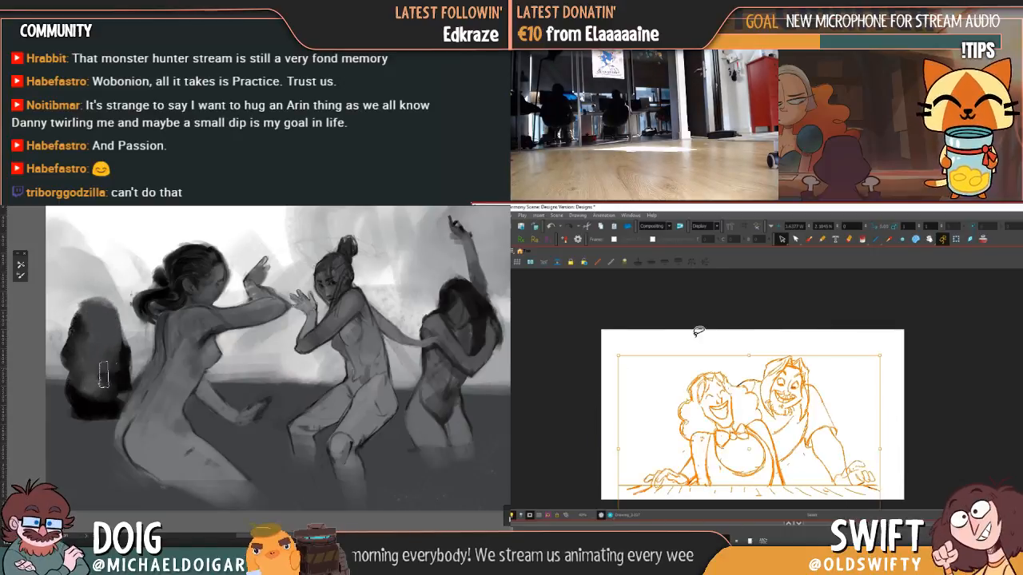
- Darken the leftmost figure's silhouette in the greyscale painting and trim its bulging left edge with a freehand selection
mouse_move(120, 361)
mouse_down()
mouse_move(114, 345)
mouse_move(93, 380)
mouse_up()
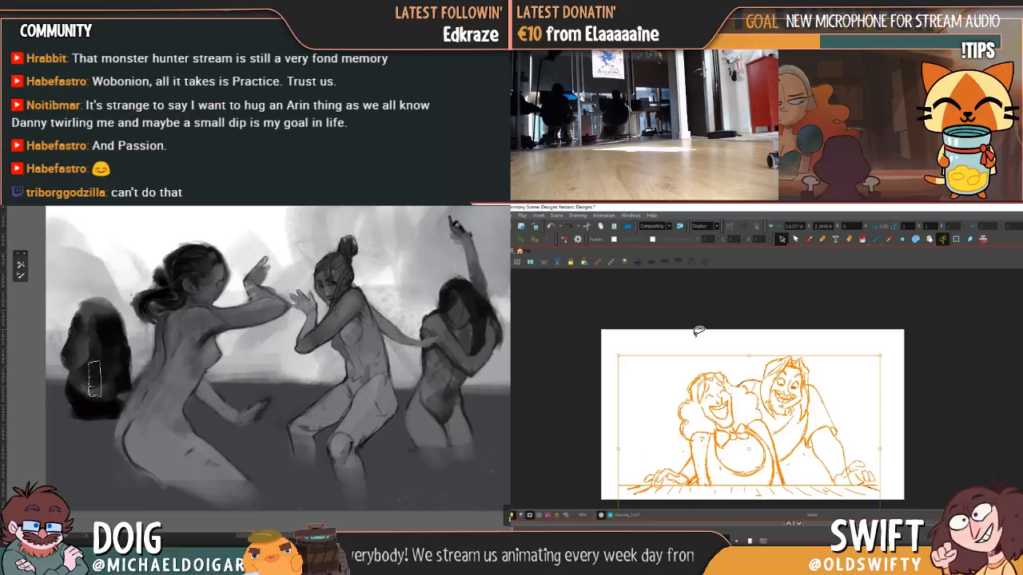
mouse_move(94, 344)
mouse_down()
mouse_move(91, 315)
mouse_move(112, 318)
mouse_up()
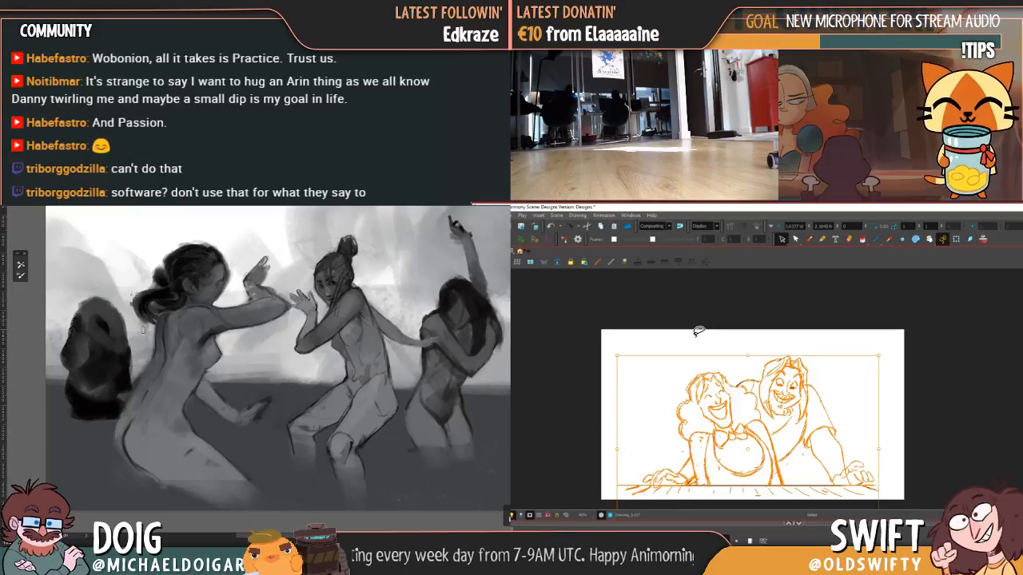
click(698, 331)
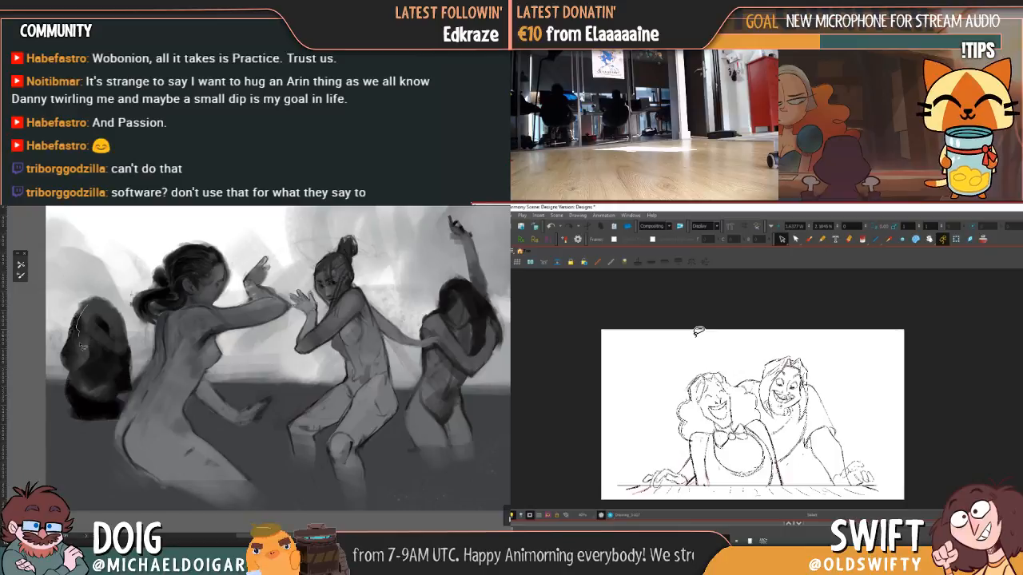
drag(80, 342, 81, 436)
drag(62, 305, 67, 291)
drag(638, 375, 664, 361)
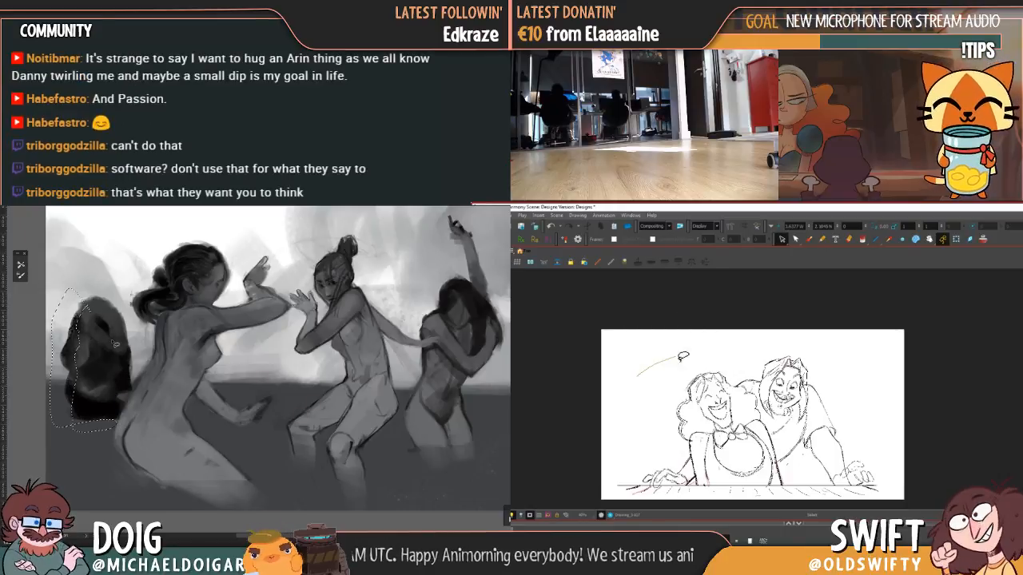
drag(117, 310, 126, 351)
drag(763, 344, 818, 362)
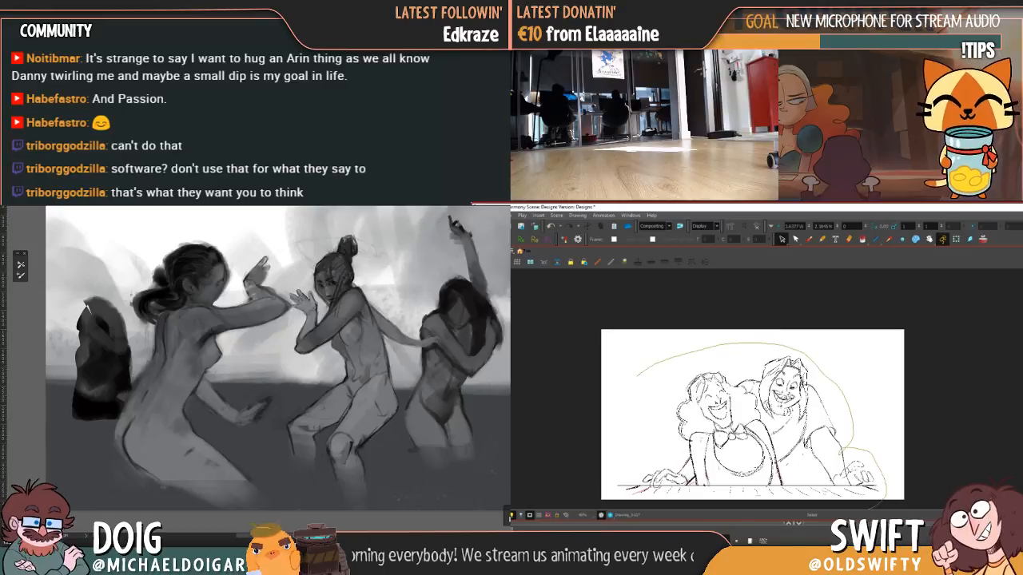
drag(586, 529, 574, 469)
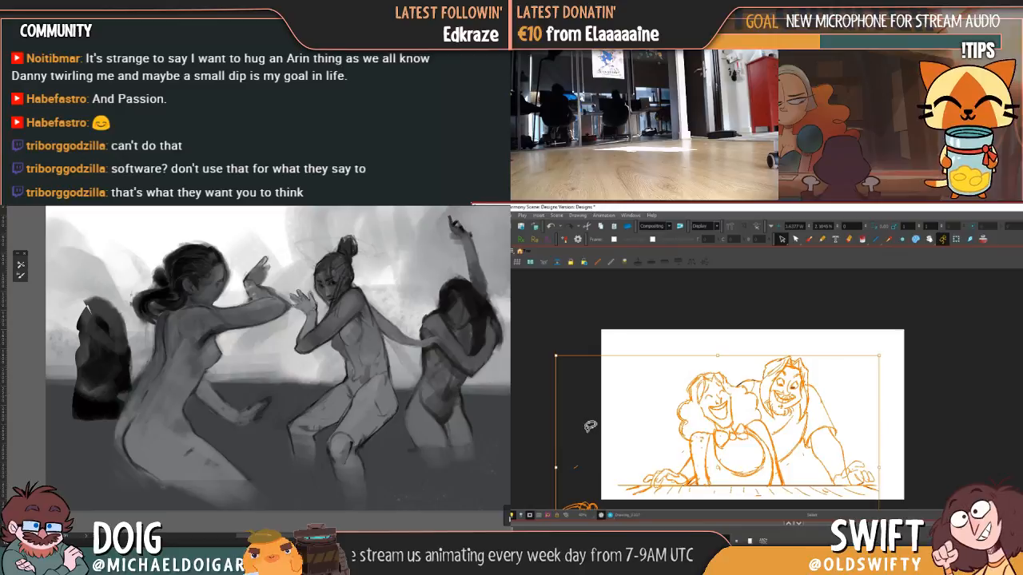
key(Escape)
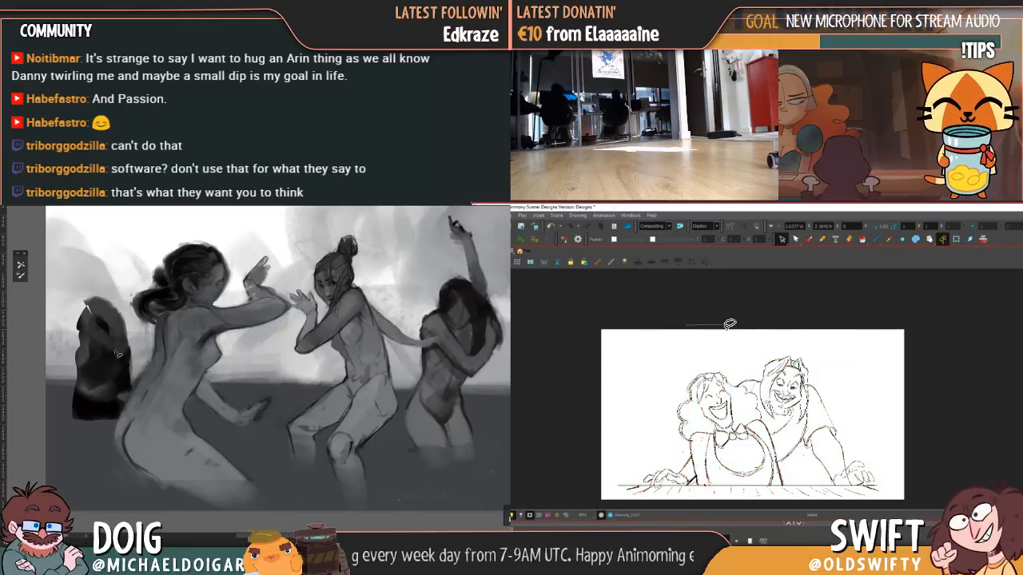
- Enclose the two laughing men and tabletop in a freehand selection, scale them very slightly, and flip against the neighbouring drawing
mouse_move(852, 352)
mouse_down()
mouse_move(896, 426)
mouse_move(878, 508)
mouse_move(596, 505)
mouse_move(595, 409)
mouse_up()
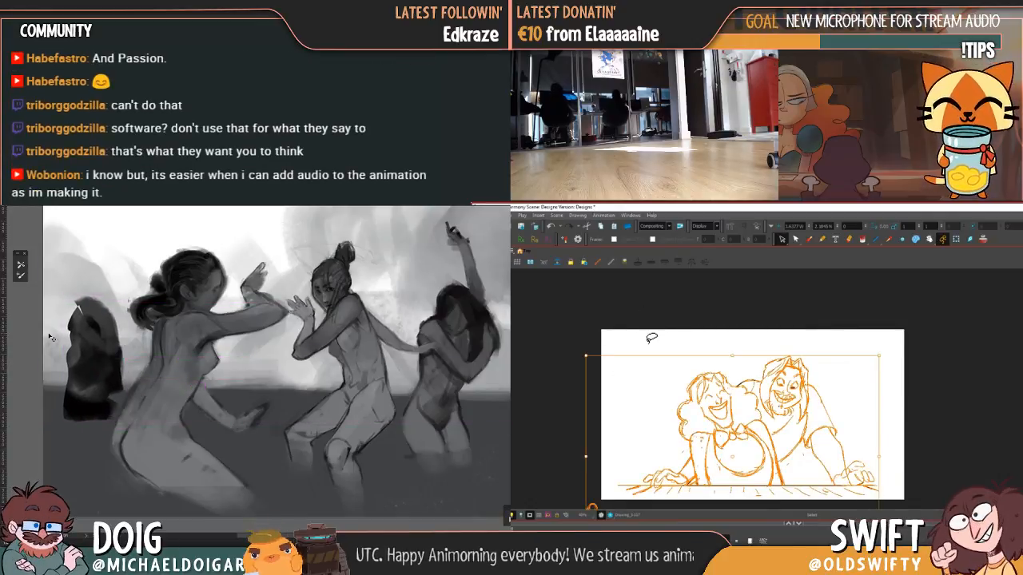
mouse_move(102, 365)
mouse_down()
mouse_move(116, 351)
mouse_move(112, 379)
mouse_up()
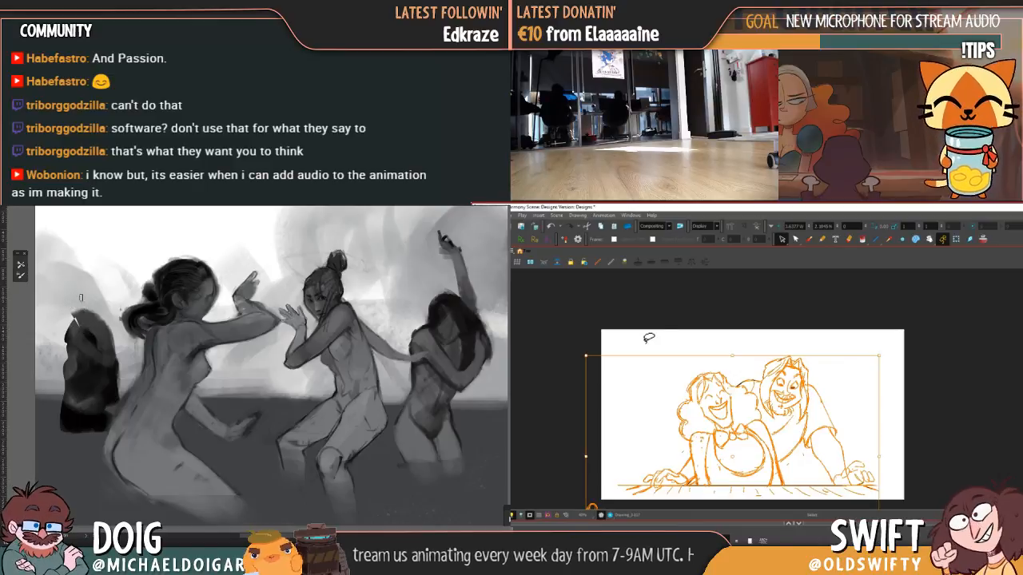
drag(585, 356, 589, 356)
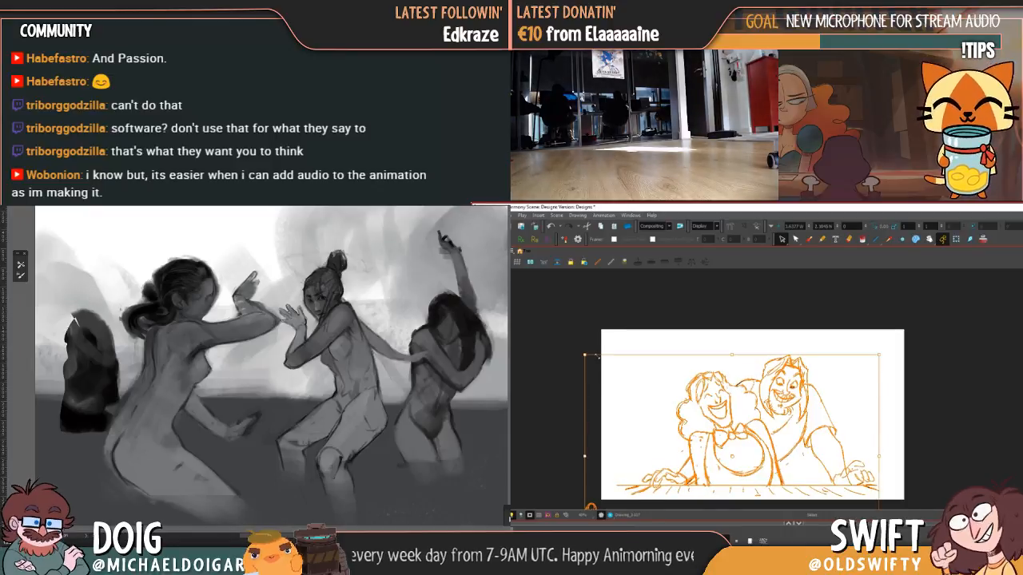
key(f)
key(g)
key(f)
key(g)
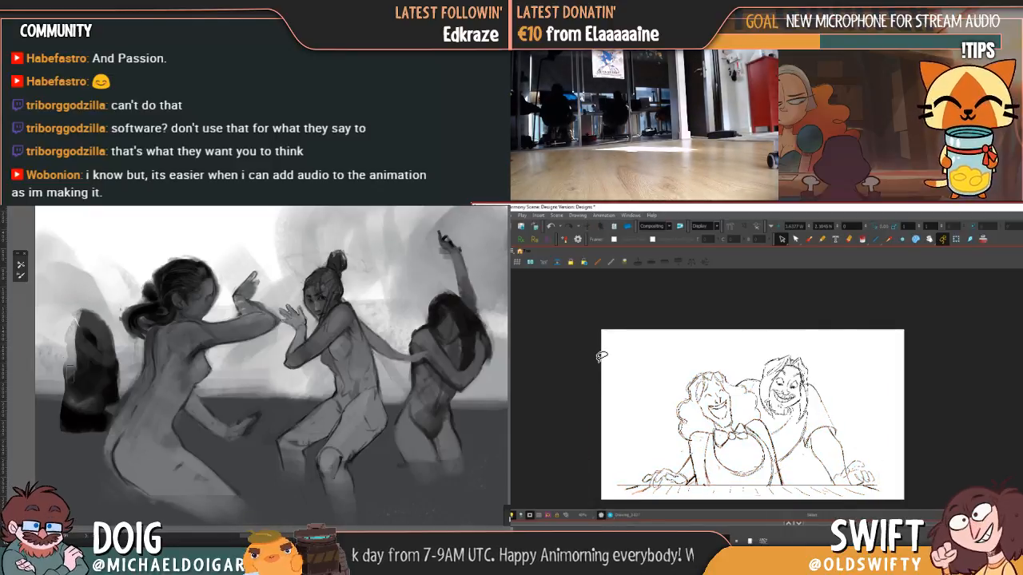
- Select the whole laughing drawing and compare it with its neighbour, massing in the painting's leftmost silhouette with sampled grey
key(ctrl+a)
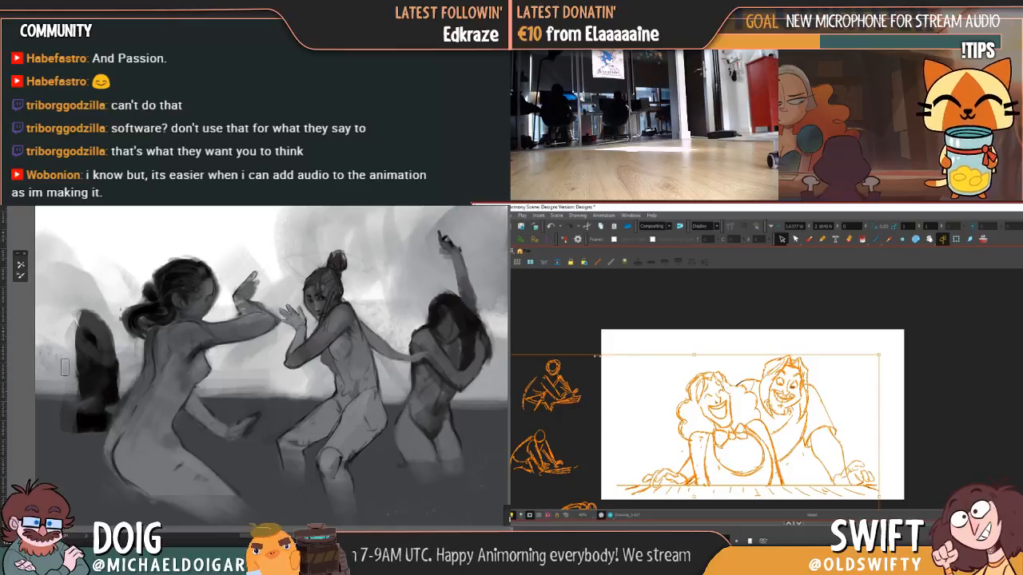
mouse_move(88, 324)
mouse_down()
mouse_move(70, 401)
mouse_move(73, 385)
mouse_move(100, 374)
mouse_move(102, 345)
mouse_move(86, 318)
mouse_move(110, 352)
mouse_move(112, 376)
mouse_move(100, 365)
mouse_move(110, 384)
mouse_move(83, 332)
mouse_move(102, 380)
mouse_up()
key(f)
key(g)
key(f)
key(g)
key(f)
key(g)
alt+click(102, 387)
key(f)
key(g)
- Flip repeatedly between the laughing pose and its neighbouring drawing to examine the men's size and placement
key(ctrl+a)
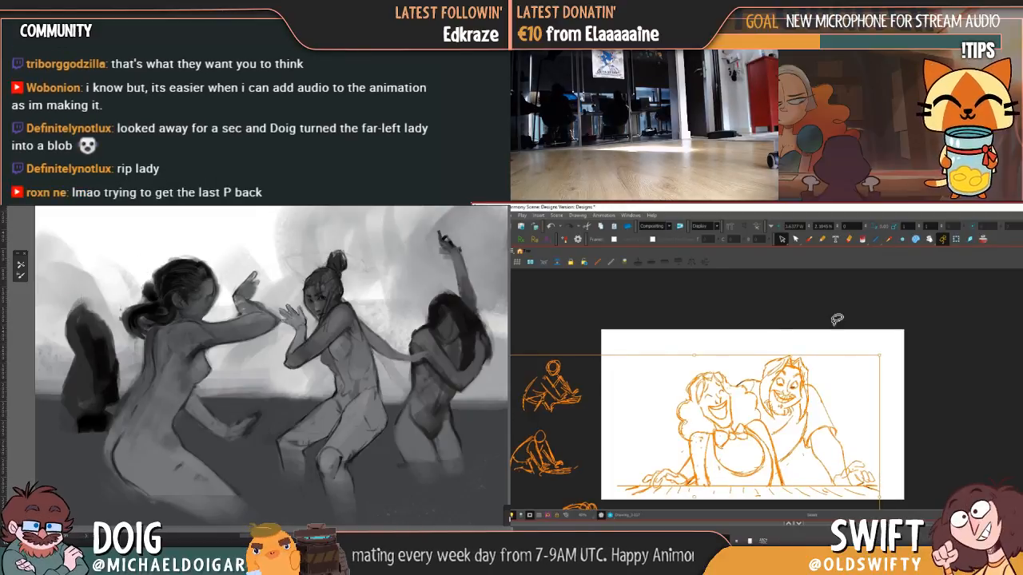
key(f)
key(g)
key(f)
key(g)
key(f)
key(g)
key(f)
key(g)
key(ctrl+a)
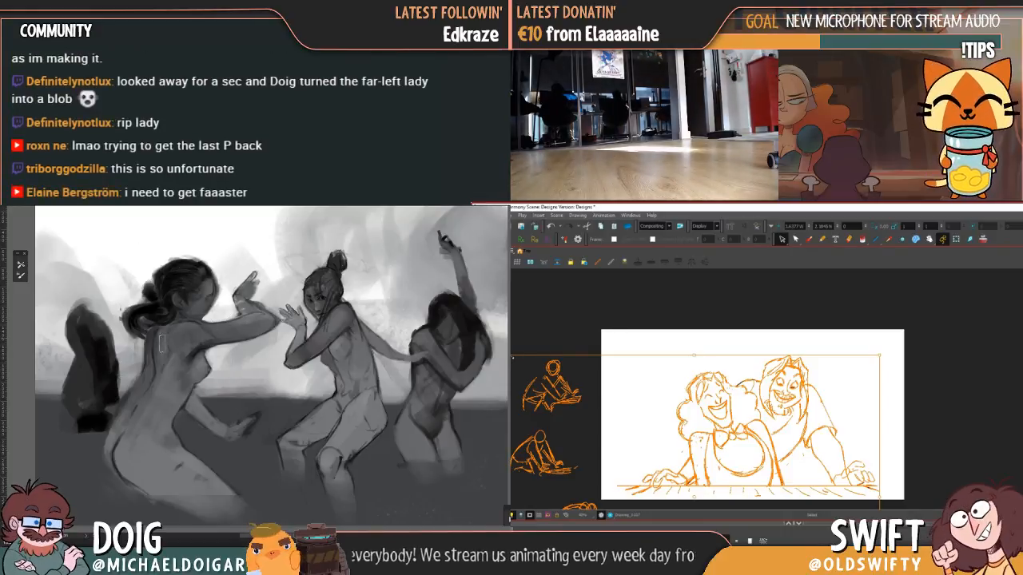
- Undo the last adjustment to the laughing drawing and compare the painting's leftmost silhouette with its earlier arms-up version
key(Escape)
key(ctrl+z)
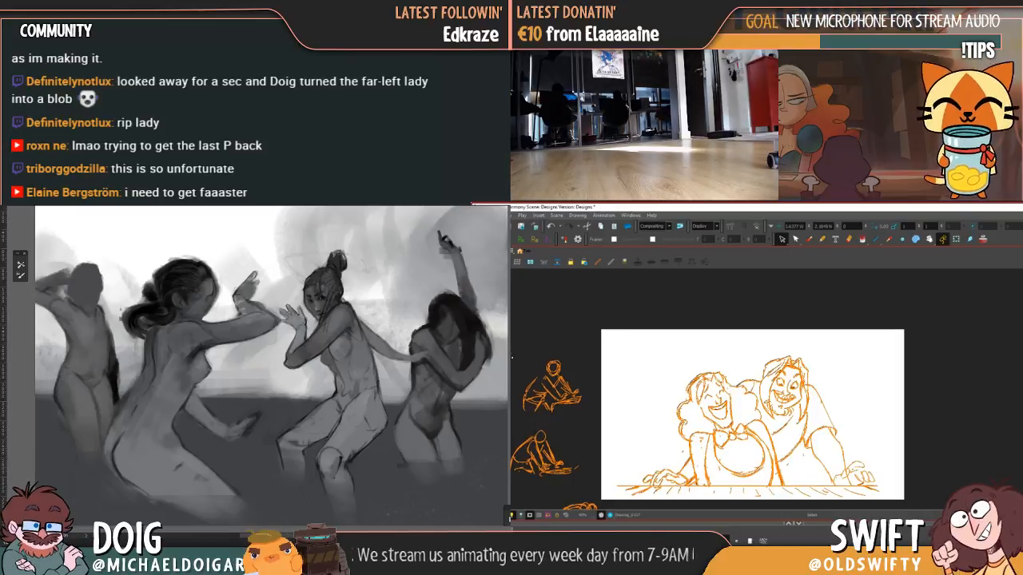
key(ctrl+a)
key(ctrl+z)
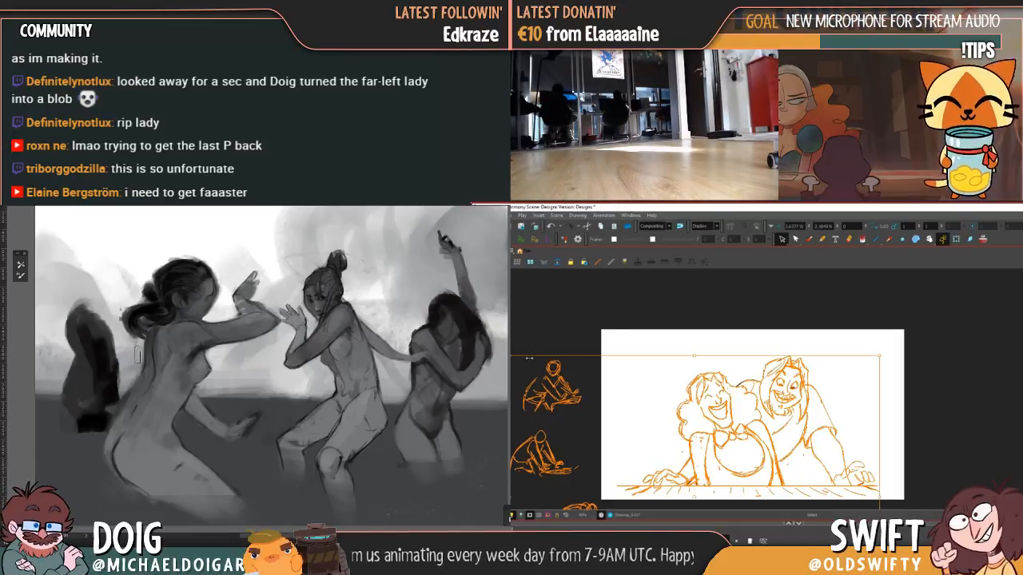
- Reshape the leftmost silhouette's upper body with mid-grey strokes and flip between the laughing drawings with everything selected
mouse_move(105, 339)
mouse_down()
mouse_move(87, 338)
mouse_move(93, 320)
mouse_move(80, 326)
mouse_up()
key(f)
key(g)
key(f)
key(g)
key(f)
key(ctrl+a)
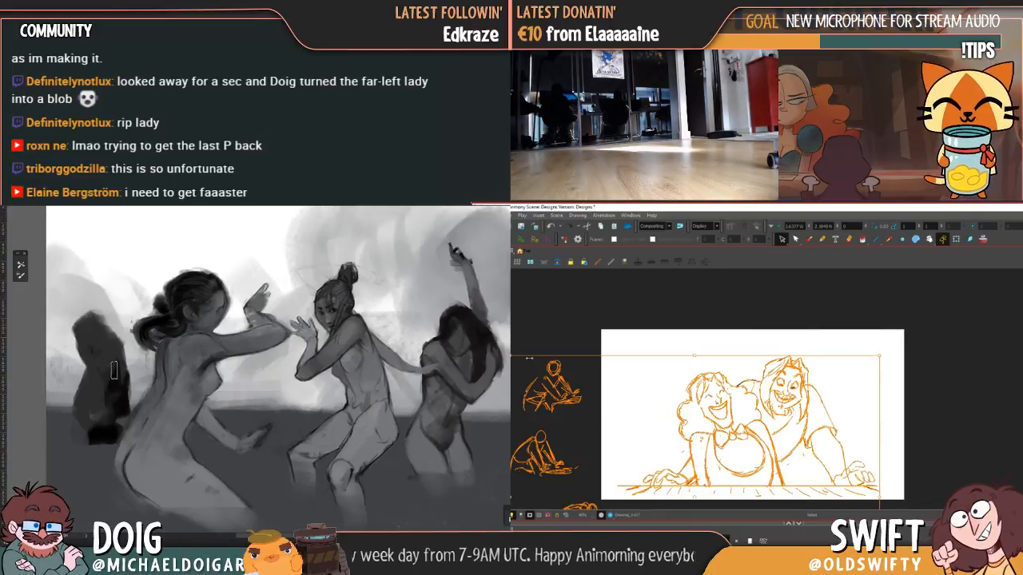
- Paint the leftmost figure's torso and hips with sampled greys and clear the selection on the laughing drawing
mouse_move(122, 397)
mouse_down()
mouse_move(129, 363)
mouse_move(127, 418)
mouse_move(132, 350)
mouse_move(111, 400)
mouse_move(88, 404)
mouse_move(103, 432)
mouse_move(116, 401)
mouse_move(98, 391)
mouse_move(112, 371)
mouse_move(114, 393)
mouse_move(90, 399)
mouse_move(103, 434)
mouse_move(91, 335)
mouse_up()
alt+click(91, 409)
key(Escape)
alt+click(148, 473)
key(ctrl+a)
key(Escape)
alt+click(111, 396)
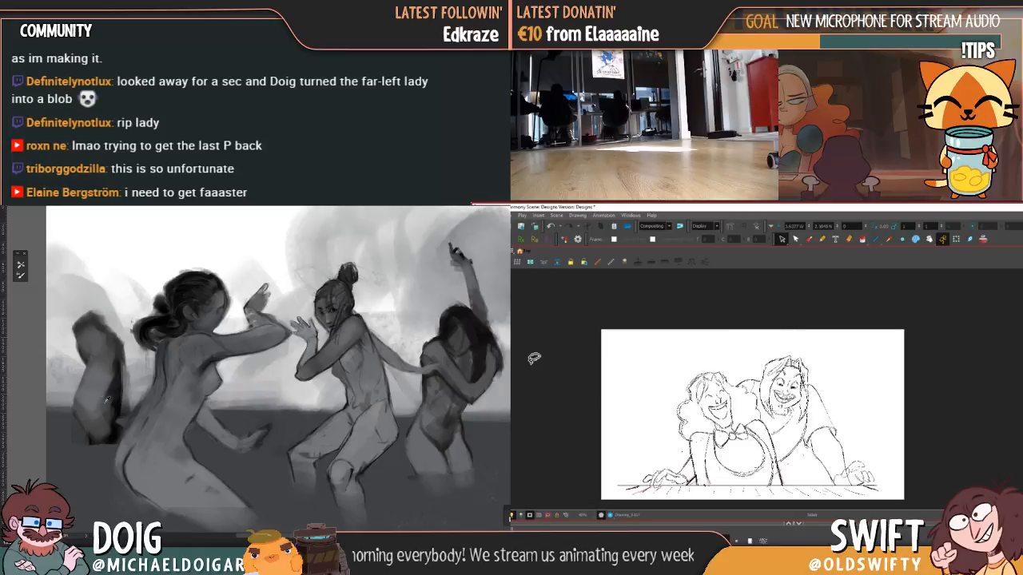
- Refine the leftmost figure's waist and shoulder with sampled greys, comparing before and after through undo and redo
mouse_move(93, 392)
mouse_down()
mouse_move(103, 438)
mouse_move(101, 353)
mouse_move(78, 329)
mouse_move(103, 295)
mouse_move(100, 359)
mouse_move(107, 347)
mouse_up()
alt+click(81, 328)
key(ctrl+z)
key(ctrl+shift+z)
key(ctrl+z)
key(ctrl+shift+z)
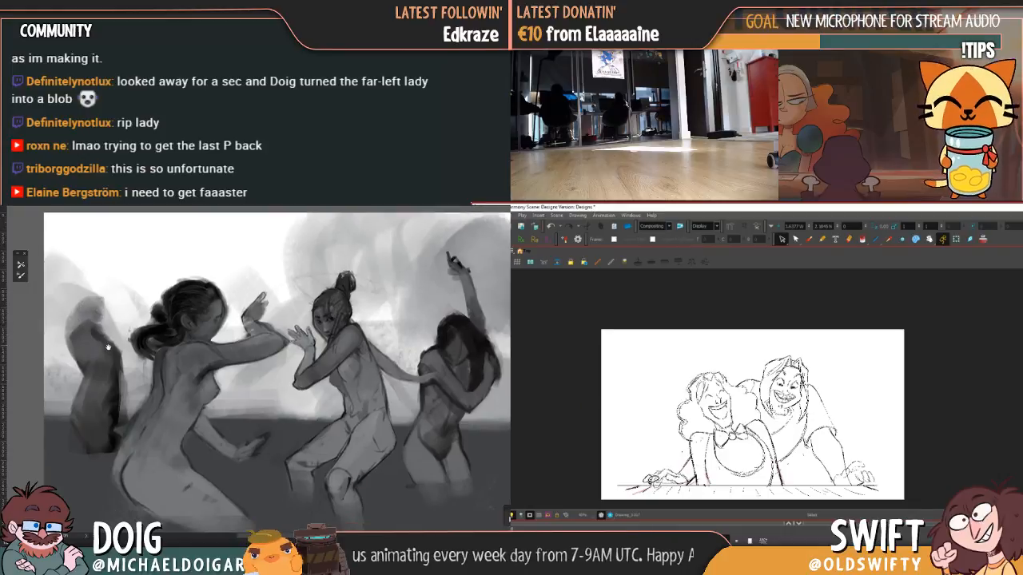
- Rough in the leftmost figure's raised arm and step through the tabletop drawings to the upright laughing pose
mouse_move(683, 465)
mouse_down()
mouse_move(695, 481)
mouse_move(695, 468)
mouse_up()
mouse_move(102, 299)
mouse_down()
mouse_move(113, 263)
mouse_move(104, 290)
mouse_move(112, 268)
mouse_move(102, 258)
mouse_move(93, 312)
mouse_move(112, 266)
mouse_move(100, 307)
mouse_move(96, 292)
mouse_up()
click(710, 461)
key(.)
key(.)
key(.)
key(.)
key(.)
key(.)
key(.)
key(.)
key(.)
key(ctrl+z)
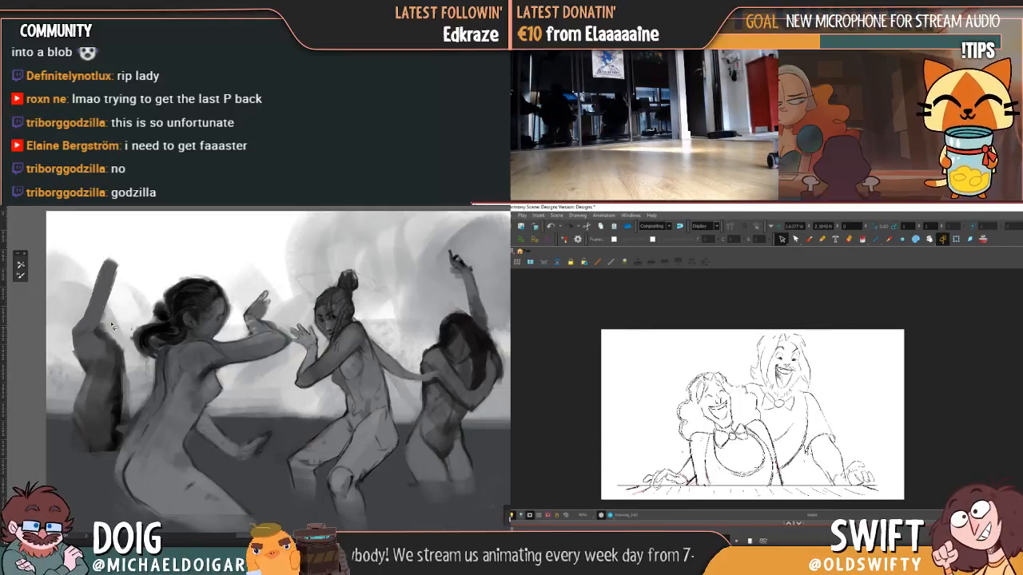
- Refine the leftmost figure's shoulder and raised arm while stepping between the smiling and upright laughing drawings
drag(94, 307, 93, 318)
key(.)
key(.)
key(.)
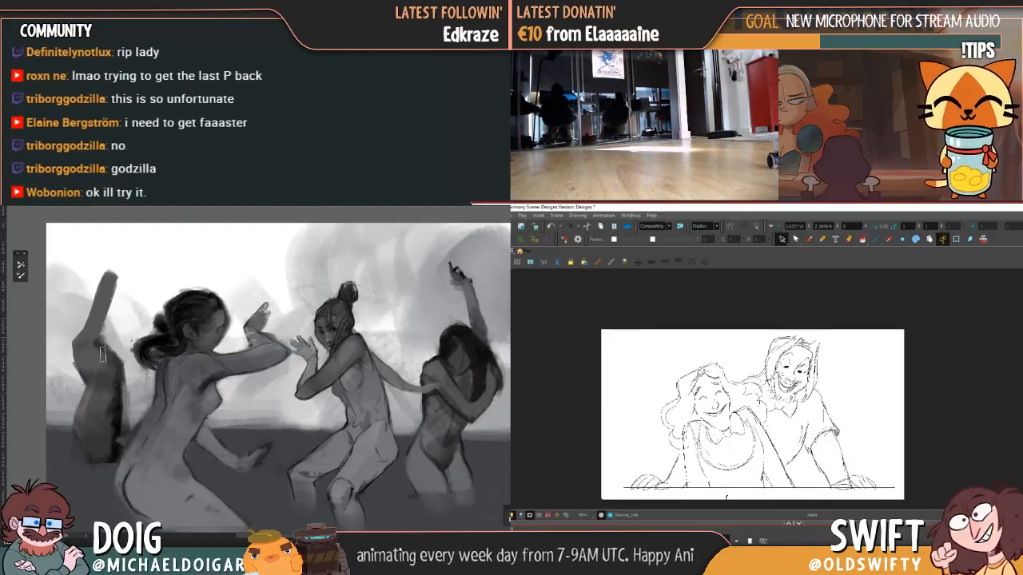
key(.)
key(comma)
key(comma)
key(comma)
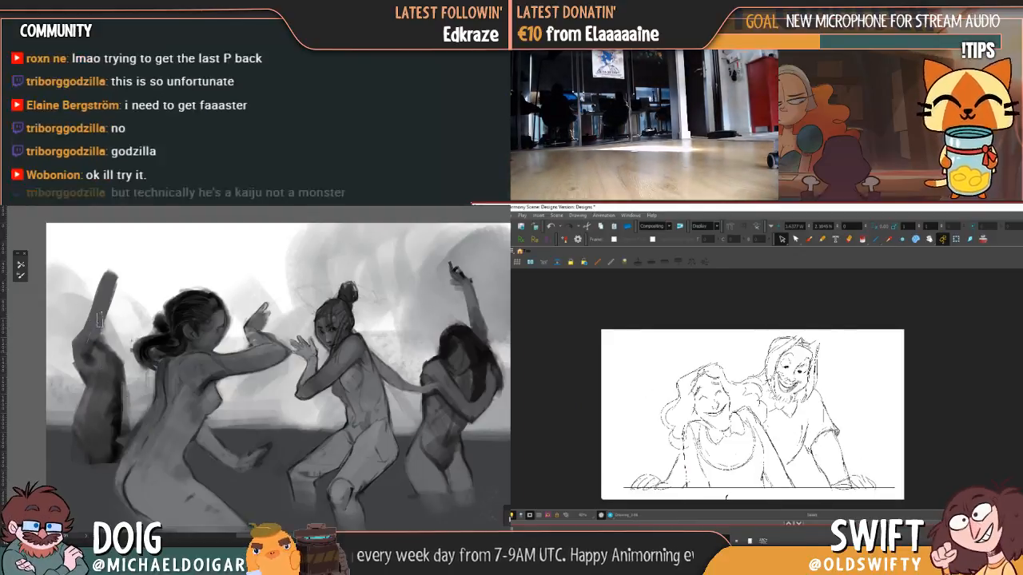
key(period)
key(period)
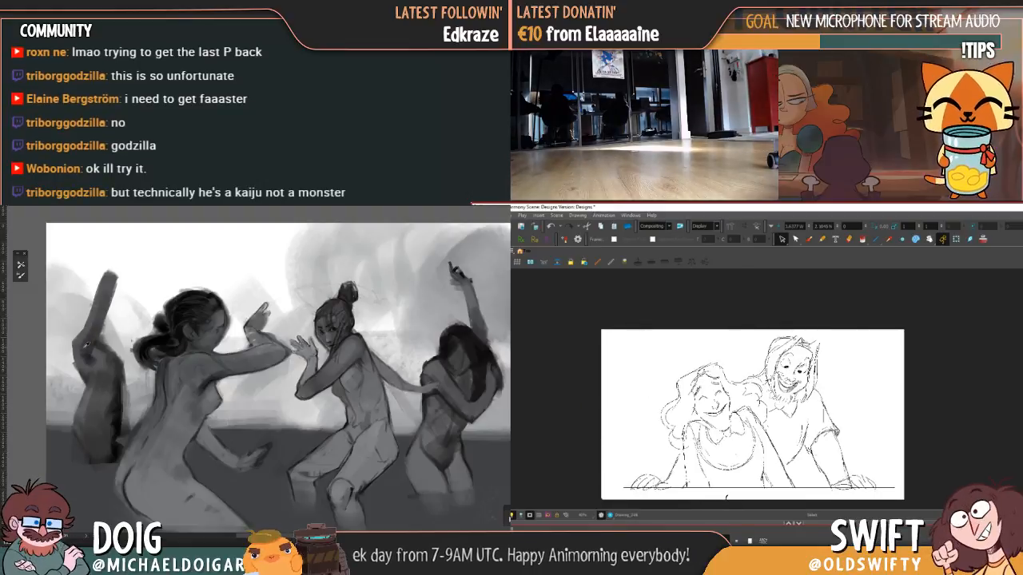
key(comma)
key(period)
- Paint a bent hand on the leftmost figure's raised arm and compare the upright laughing pose with the smiling pose
mouse_move(103, 264)
mouse_down()
mouse_move(101, 251)
mouse_move(91, 256)
mouse_move(107, 278)
mouse_up()
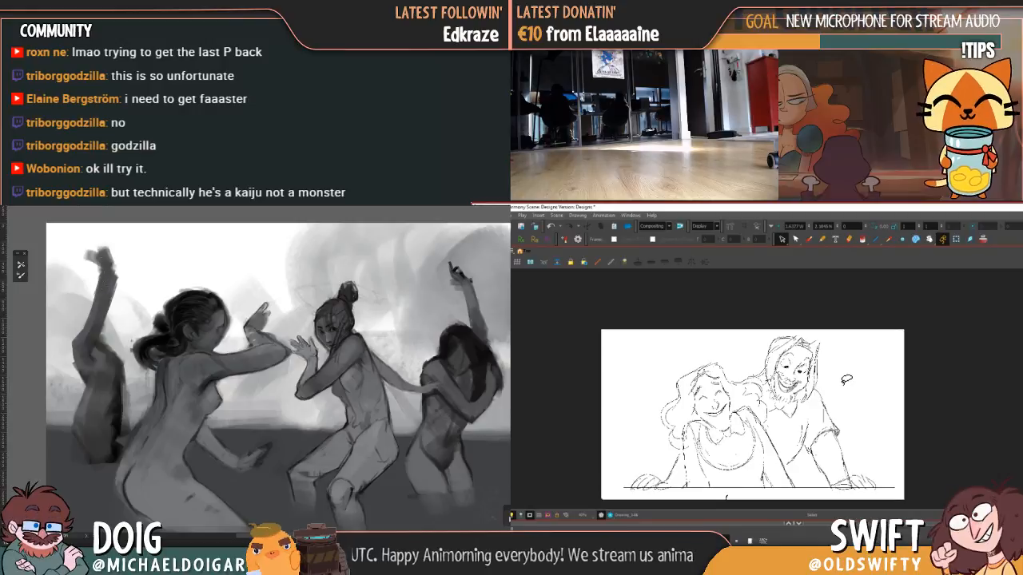
key(ctrl+z)
key(ctrl+z)
key(comma)
key(period)
key(period)
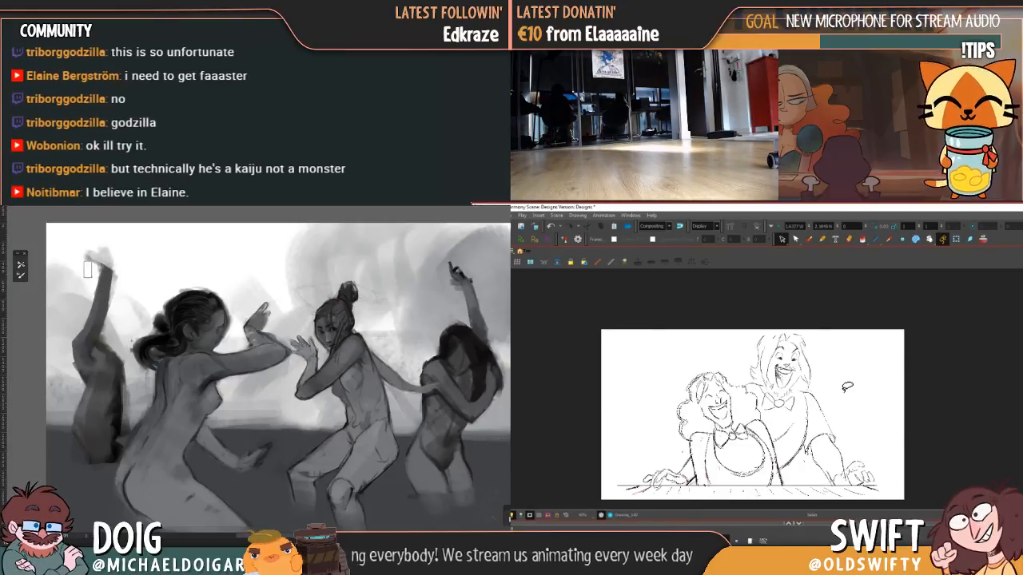
key(period)
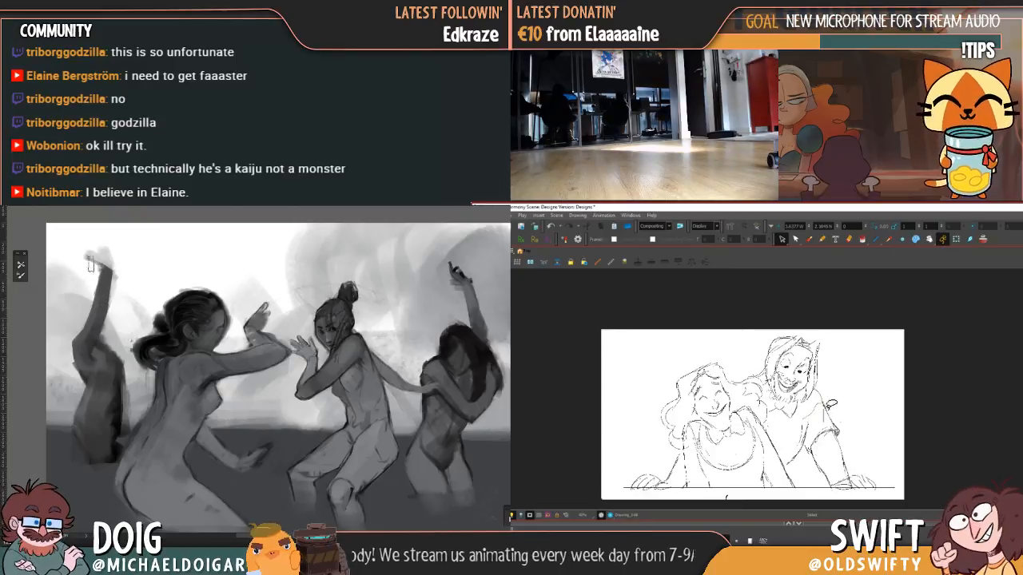
- Delete the bearded man's arm, torso and far-shoulder lines from the smiling pose, keeping his head and tabletop hand
drag(855, 469, 861, 460)
mouse_move(892, 427)
mouse_down()
mouse_move(873, 458)
mouse_move(831, 473)
mouse_up()
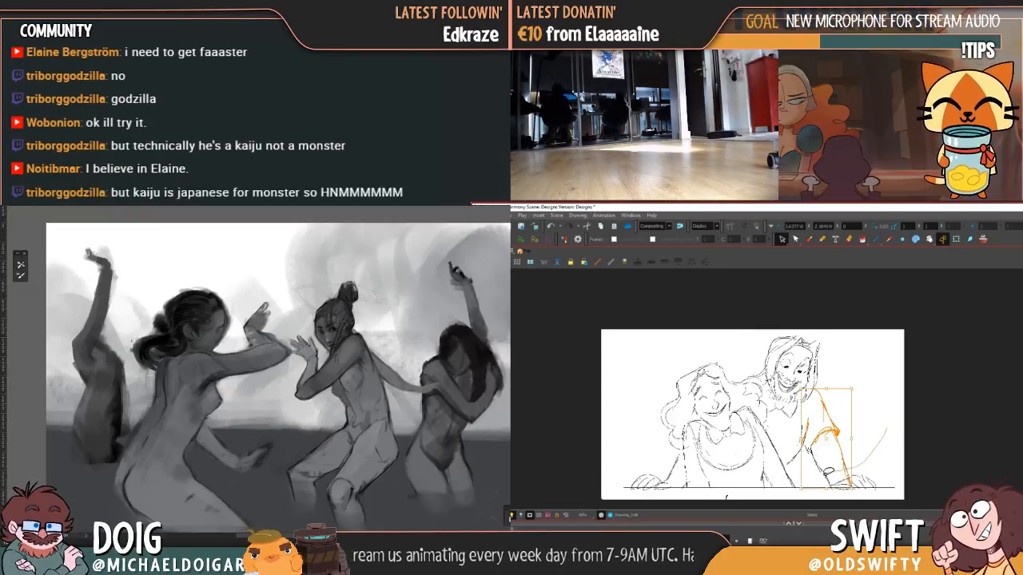
drag(798, 441, 833, 389)
key(Delete)
drag(758, 383, 751, 369)
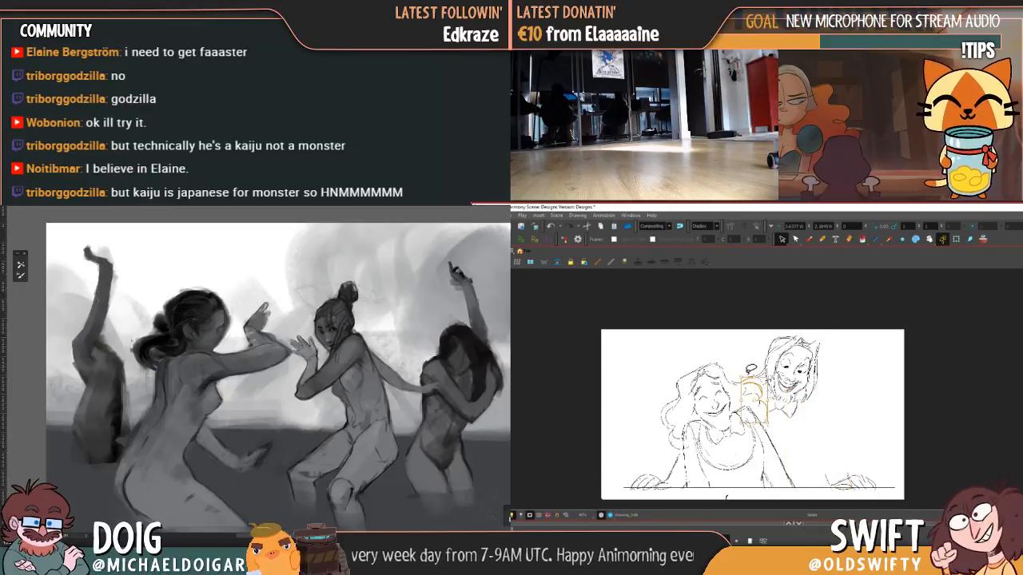
key(Delete)
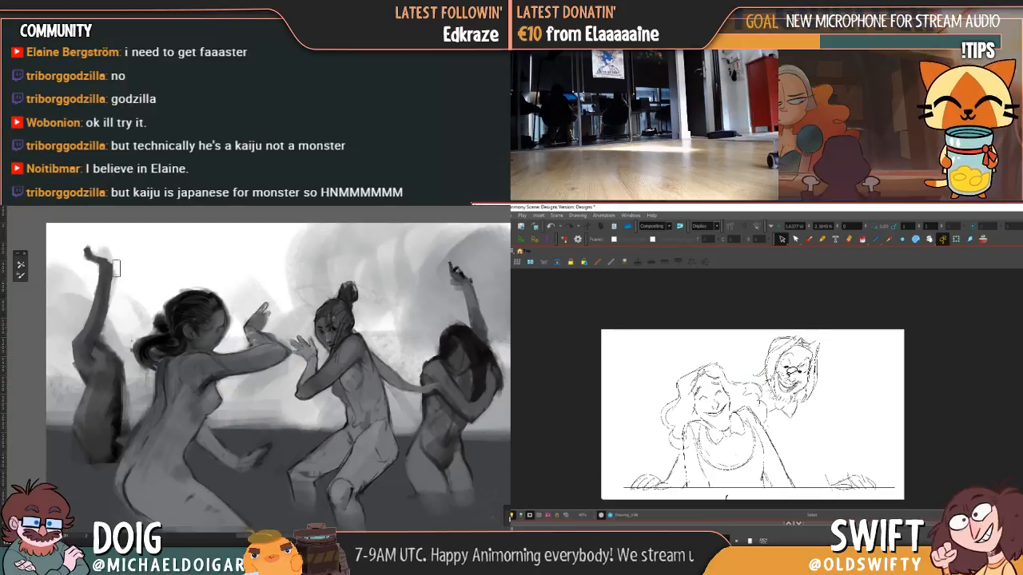
- Redraw the bearded man's shoulder, sleeve and arm with the brush, and add the painting's leftmost figure's second raised arm
click(808, 239)
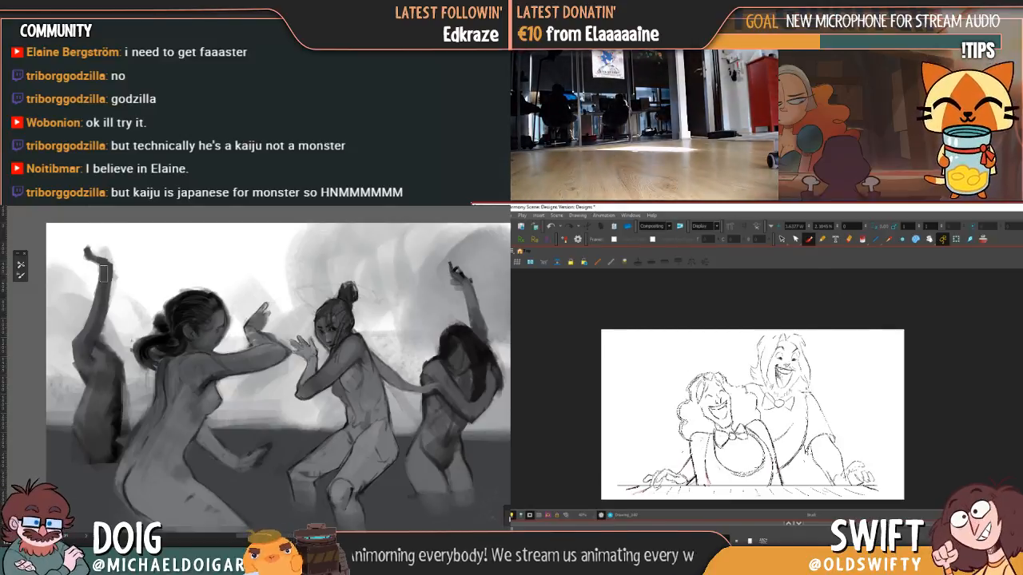
drag(816, 398, 842, 434)
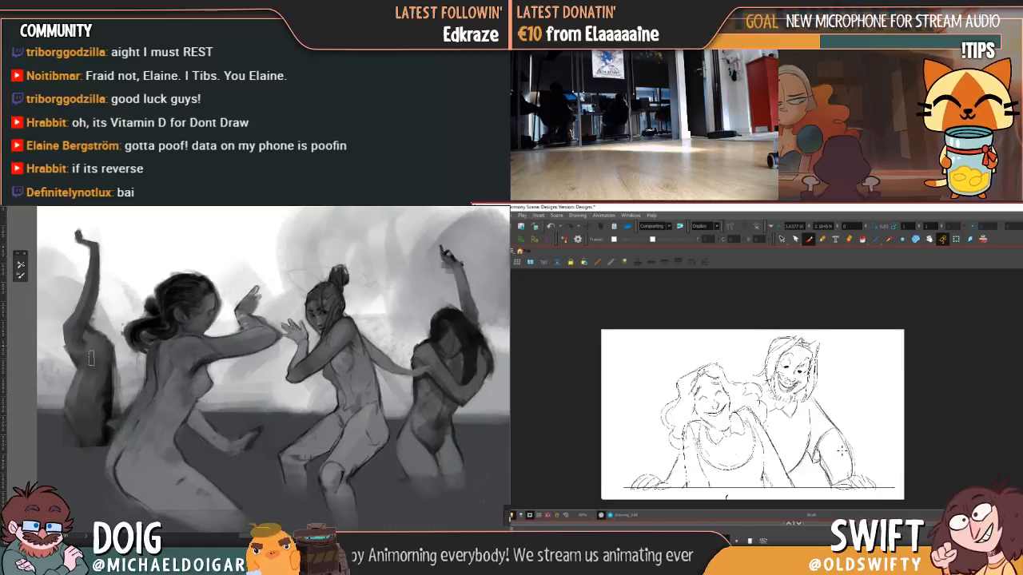
scroll(84, 319, up, 2)
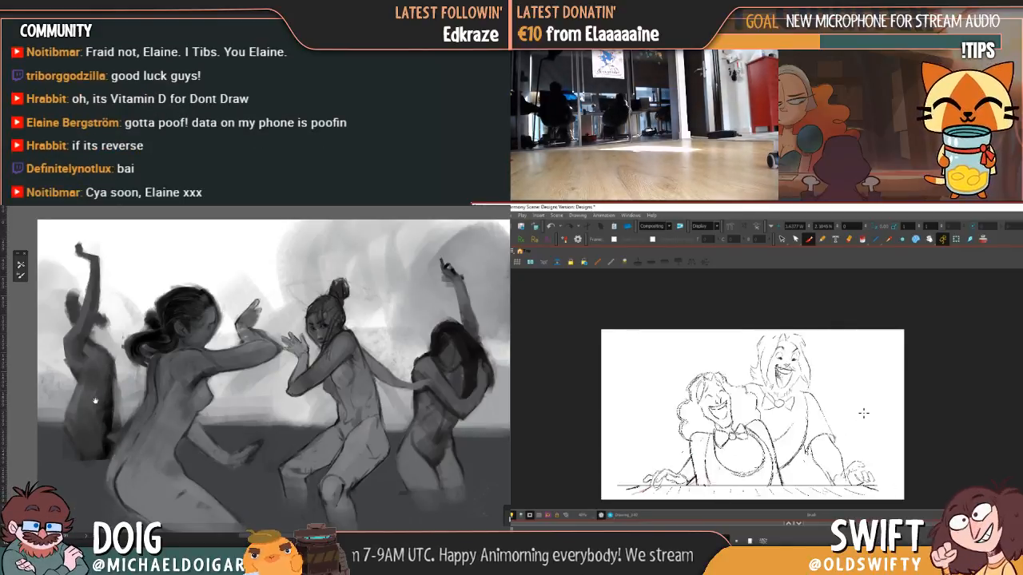
scroll(93, 397, up, 1)
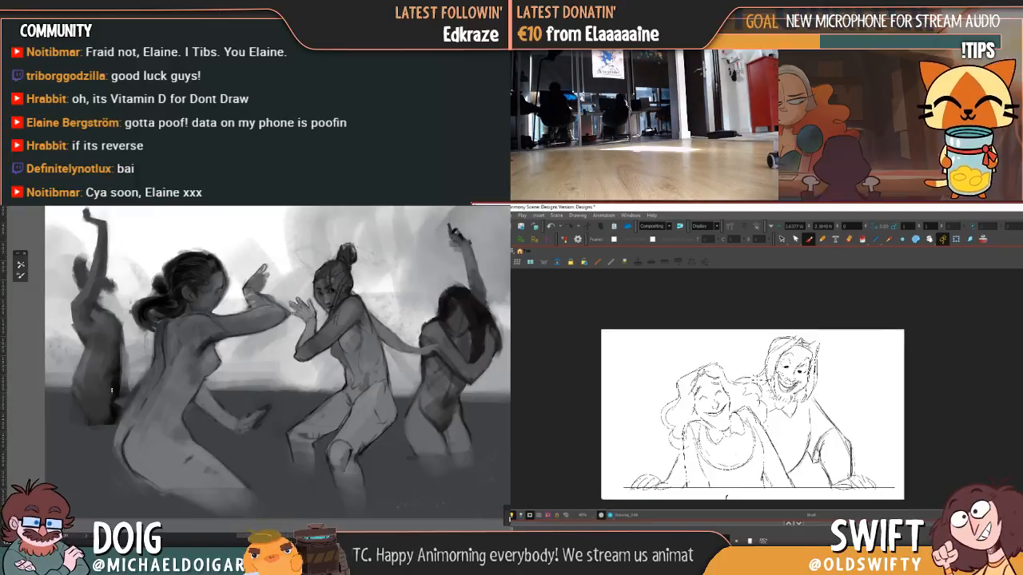
scroll(99, 363, up, 2)
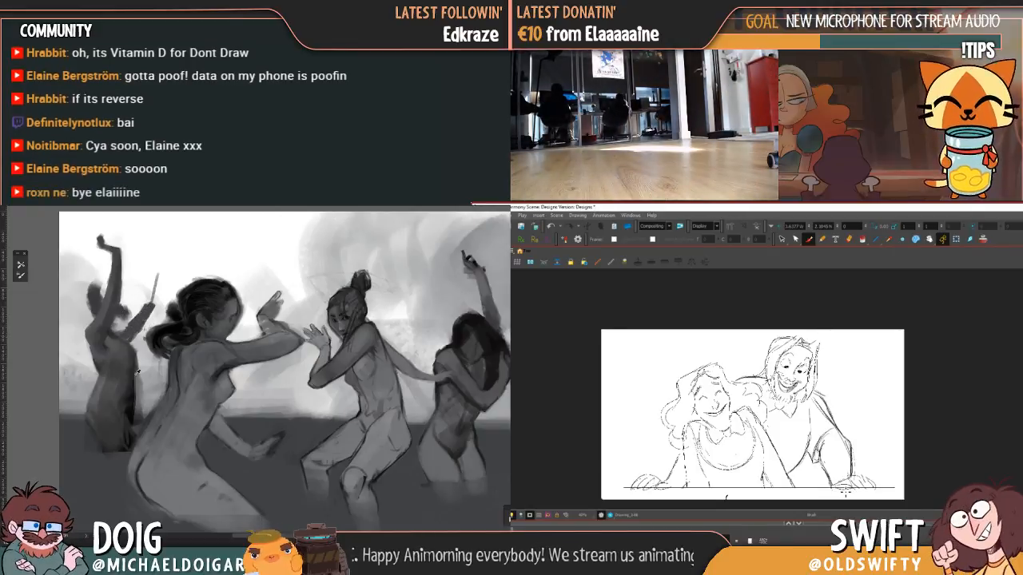
drag(125, 337, 148, 305)
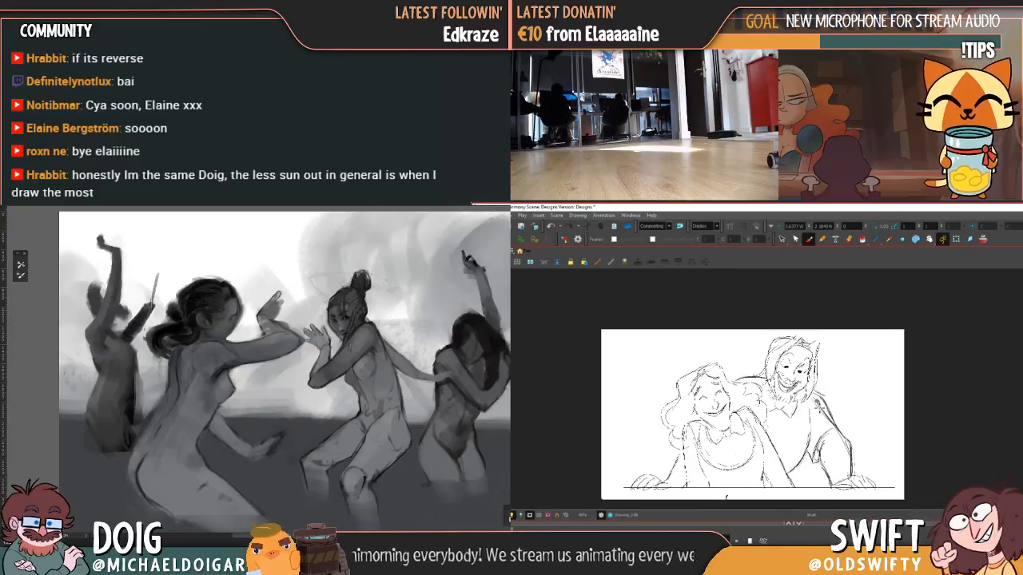
- Add a sleeve stroke to the bearded man and extend the painting's leftmost figure's second raised arm up to a bent hand
drag(827, 419, 829, 393)
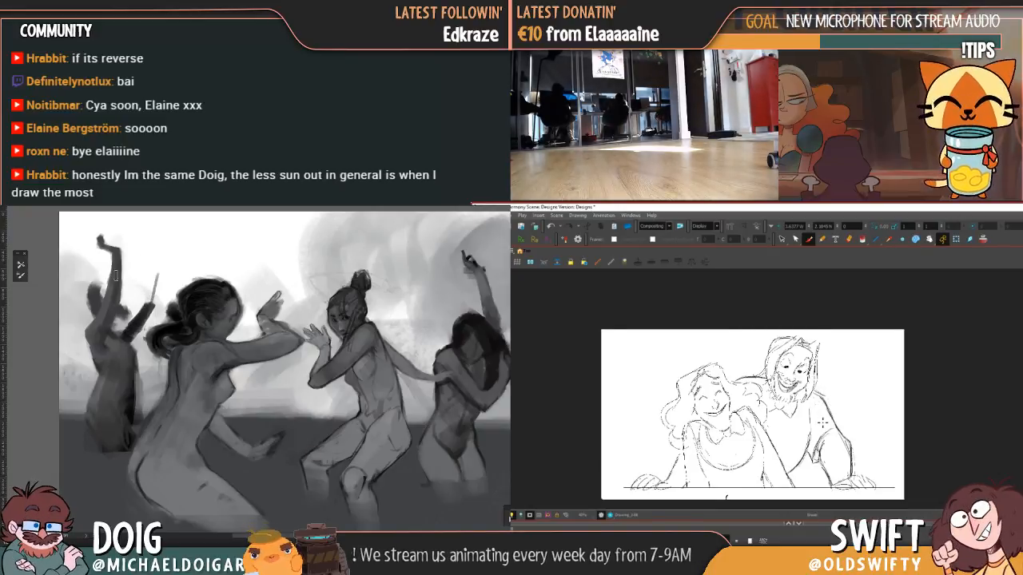
mouse_move(148, 300)
mouse_down()
mouse_move(158, 264)
mouse_move(152, 290)
mouse_up()
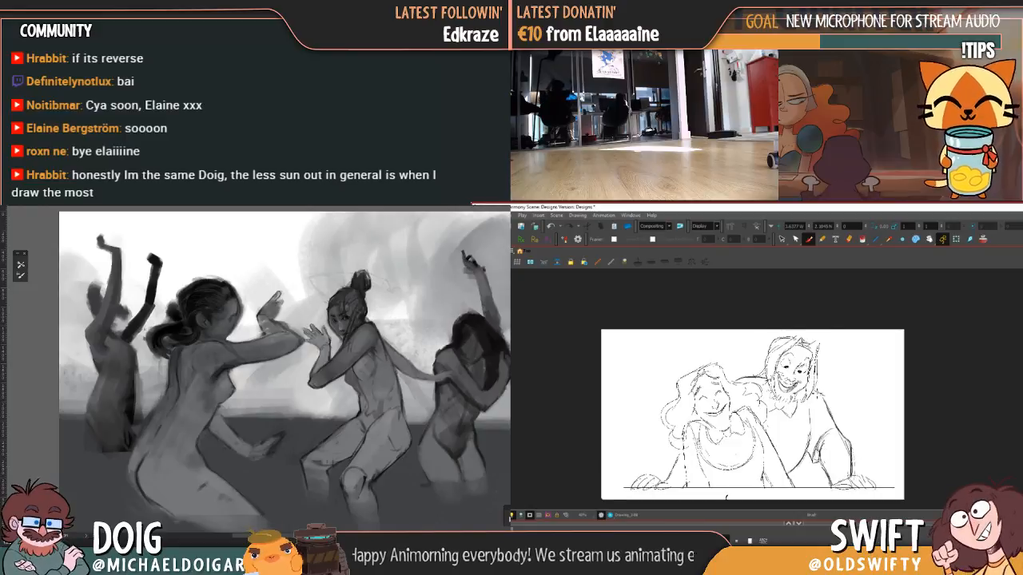
key(.)
key(.)
key(.)
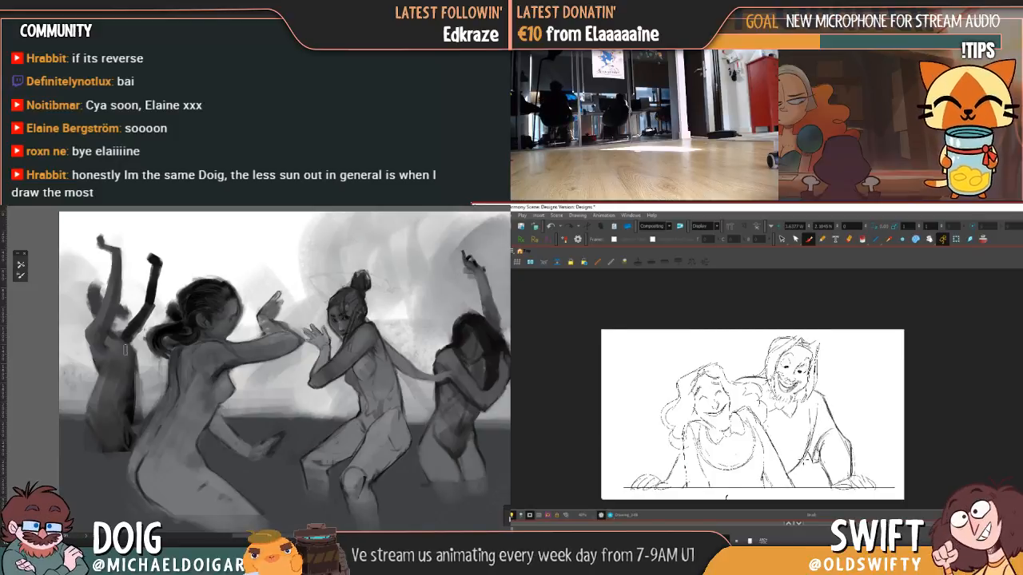
key(.)
- Paint the leftmost figure's second shoulder into her torso and darken the edge of her lower back
drag(118, 341, 141, 325)
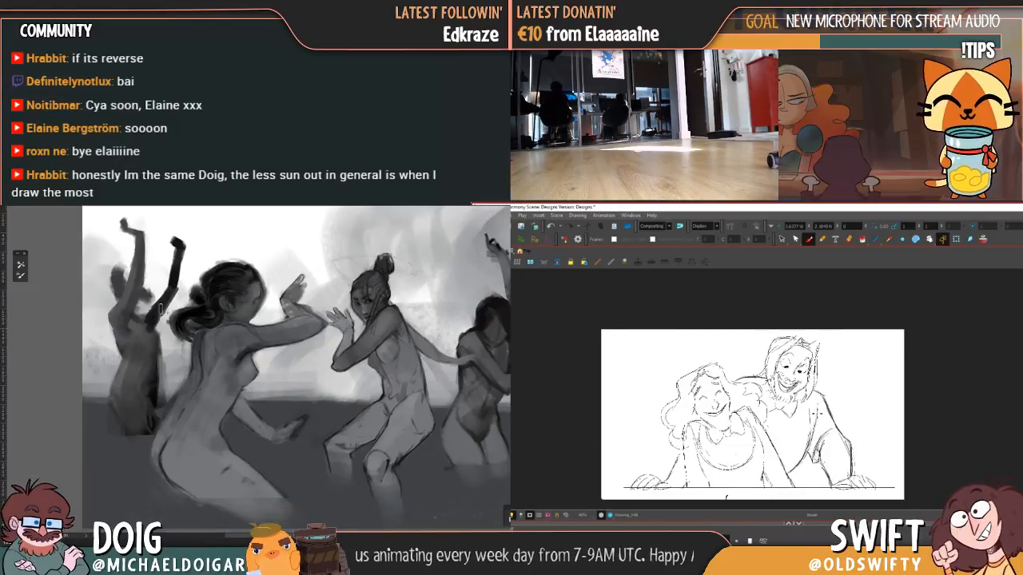
key(.)
mouse_move(149, 356)
mouse_down()
mouse_move(186, 332)
mouse_move(167, 357)
mouse_up()
key(.)
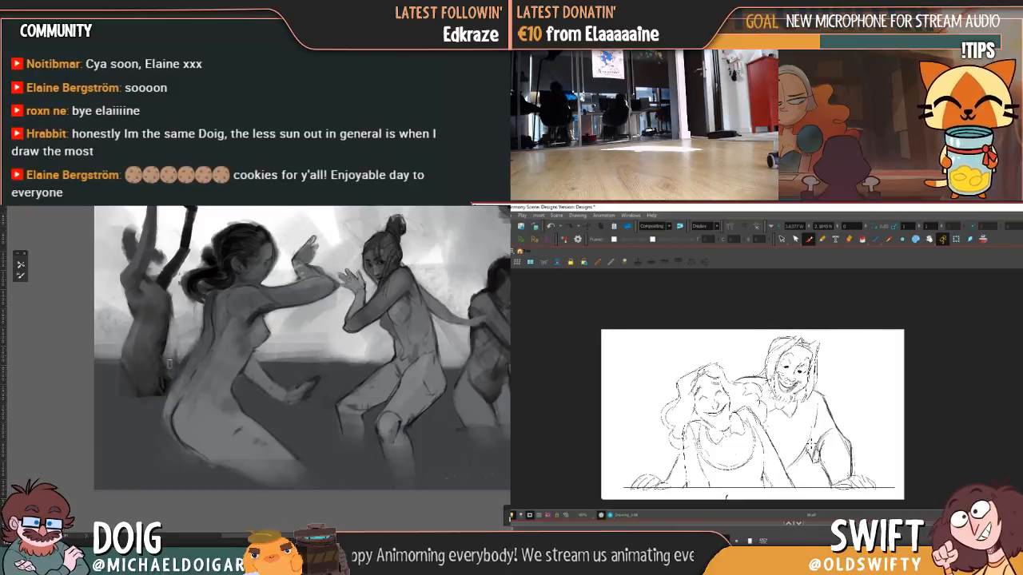
mouse_move(160, 249)
mouse_down()
mouse_move(166, 326)
mouse_move(159, 338)
mouse_move(149, 326)
mouse_up()
- Compare the smiling and upright laughing drawings while touching up the leftmost figure's shoulder
key(.)
key(.)
key(.)
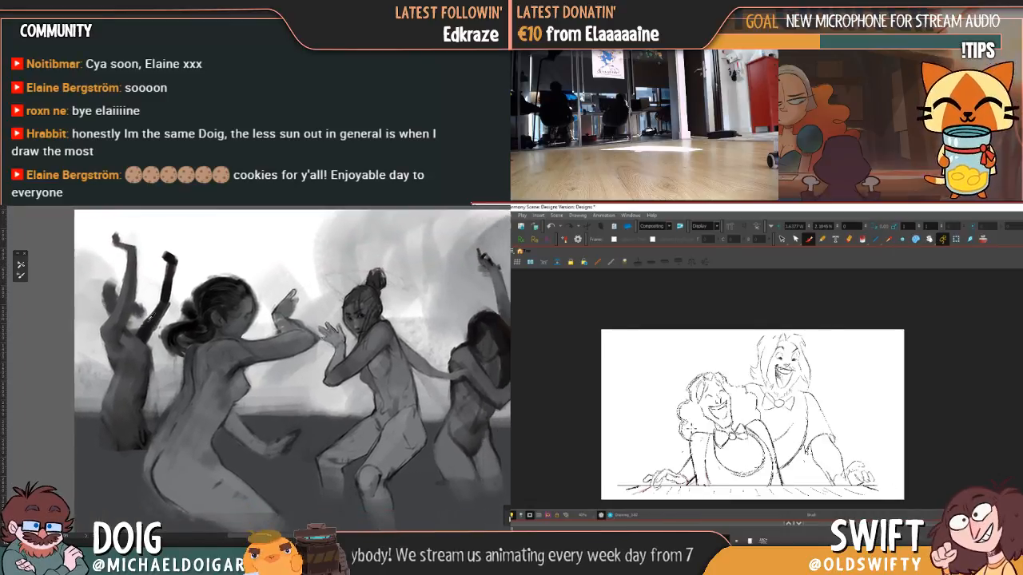
key(.)
key(.)
key(.)
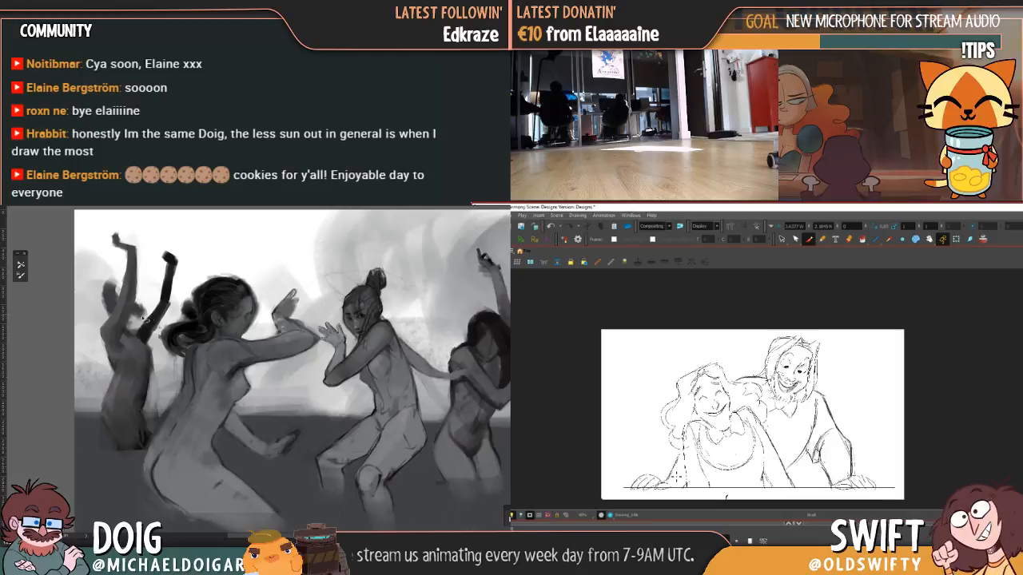
key(.)
mouse_move(137, 330)
mouse_down()
mouse_move(190, 276)
mouse_move(147, 295)
mouse_move(137, 326)
mouse_up()
key(.)
key(.)
- Transform the leftmost figure's second raised arm so that its forearm bends back toward her head
key(ctrl+t)
drag(161, 293, 143, 340)
key(.)
mouse_move(203, 297)
mouse_down()
mouse_move(214, 339)
mouse_move(207, 327)
mouse_up()
key(.)
key(.)
key(Return)
- Select the bearded man's near arm in the smiling pose and nudge it outward, and touch up the leftmost figure's upper arm
click(782, 239)
mouse_move(807, 351)
mouse_down()
mouse_move(850, 447)
mouse_move(819, 471)
mouse_move(799, 428)
mouse_move(811, 380)
mouse_move(843, 392)
mouse_move(831, 407)
mouse_move(859, 392)
mouse_move(847, 393)
mouse_up()
click(871, 373)
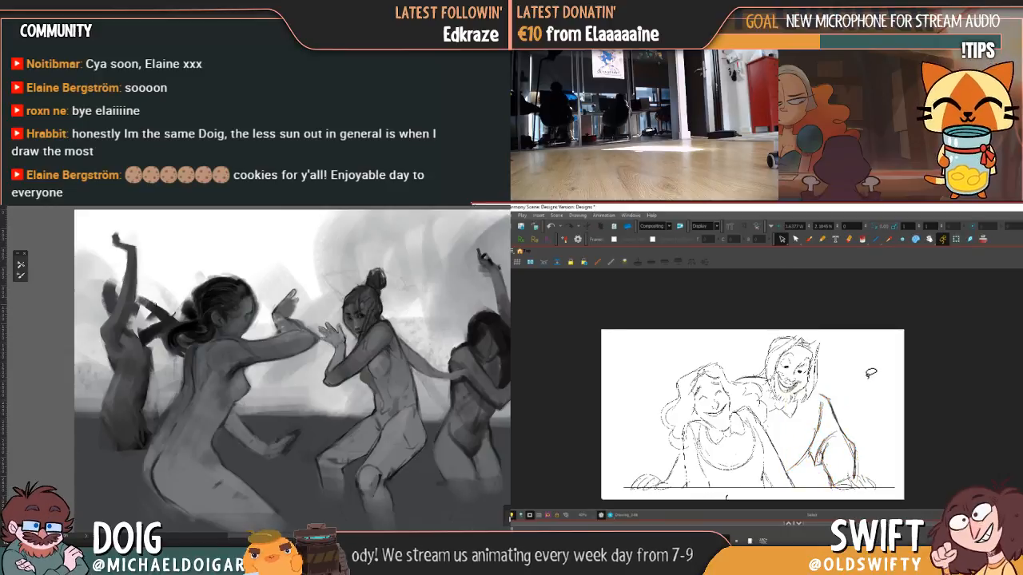
drag(140, 340, 147, 321)
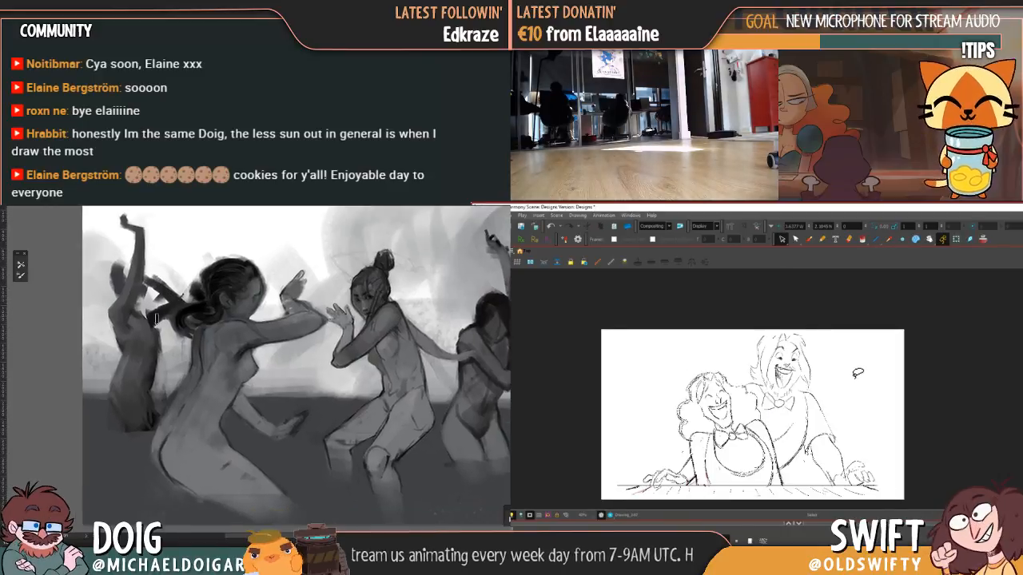
- Reposition and tilt the bearded man's head in the smiling pose while repainting the leftmost figure's head and bent arm
mouse_move(791, 344)
mouse_down()
mouse_move(763, 373)
mouse_move(773, 391)
mouse_up()
drag(158, 305, 174, 300)
mouse_move(773, 390)
mouse_down()
mouse_move(798, 398)
mouse_move(821, 369)
mouse_up()
drag(115, 303, 125, 288)
drag(821, 370, 787, 339)
drag(148, 342, 135, 343)
drag(817, 389, 822, 389)
drag(135, 343, 142, 336)
drag(823, 390, 823, 390)
drag(142, 336, 142, 335)
drag(823, 390, 803, 392)
alt+click(136, 304)
mouse_move(121, 274)
mouse_down()
mouse_move(129, 304)
mouse_move(126, 275)
mouse_up()
click(851, 371)
- Compare the bearded man's tilted head in the smiling pose with the upright laughing drawing
alt+click(128, 302)
key(comma)
key(period)
key(comma)
key(period)
key(comma)
key(period)
- Adjust the line at the bearded man's far shoulder to meet his moved head and compare both poses
click(756, 376)
drag(182, 269, 179, 259)
alt+click(155, 319)
drag(756, 376, 738, 373)
click(764, 355)
key(comma)
key(period)
key(comma)
key(period)
- Transform the bearded man's bow tie beneath his tilted head and compare the smiling pose with the neighbouring drawing
drag(784, 408, 791, 416)
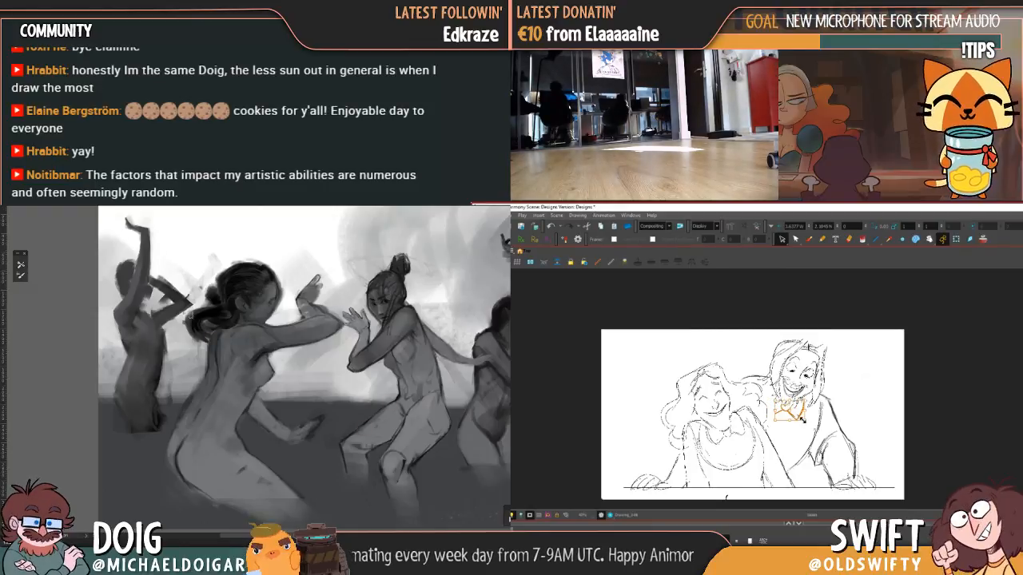
click(850, 392)
key(f)
key(g)
key(f)
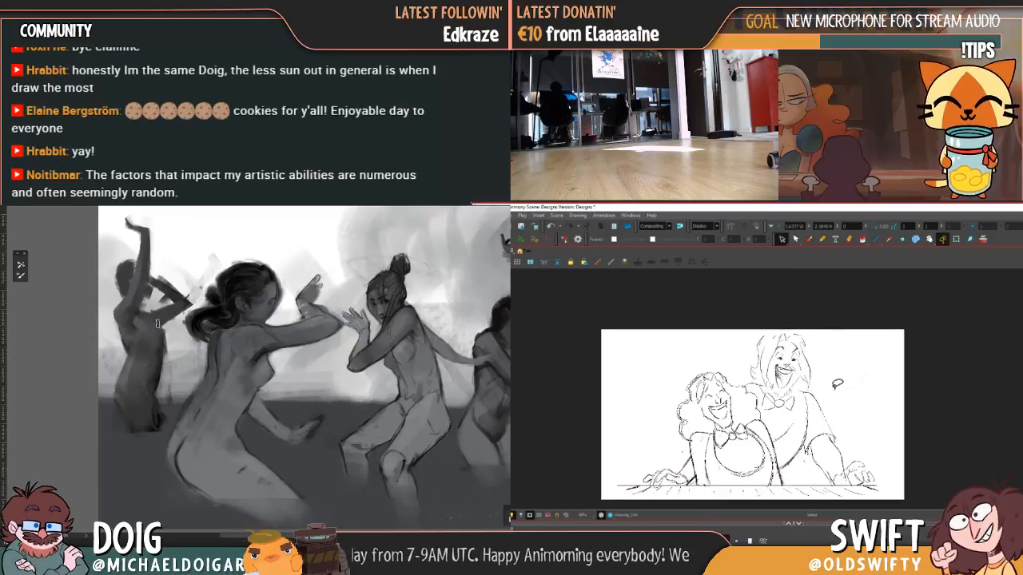
key(g)
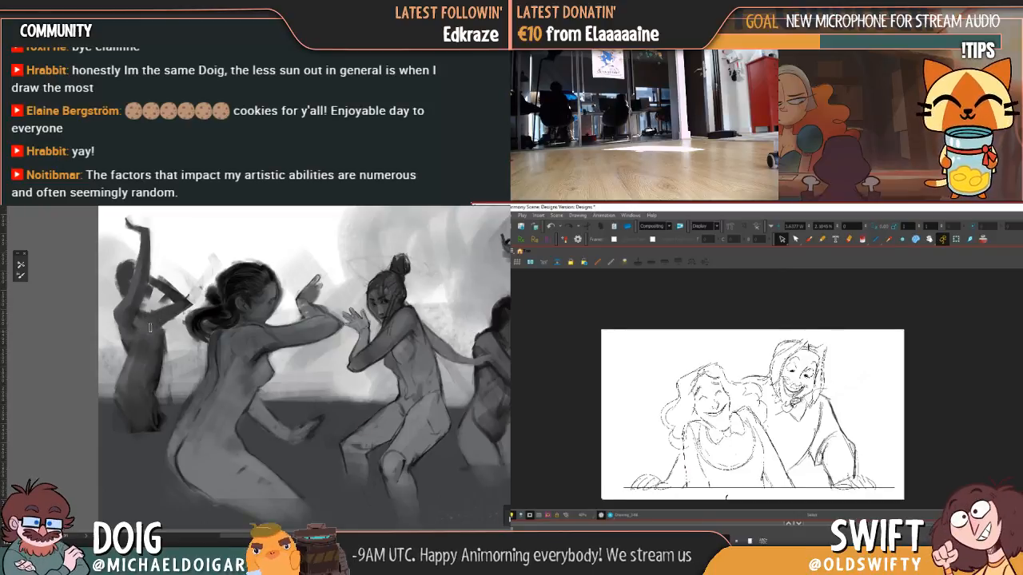
- Reselect the bearded man's head lines in the smiling pose and refine their placement against the upright laughing drawing
mouse_move(775, 392)
mouse_down()
mouse_move(772, 360)
mouse_move(842, 361)
mouse_move(830, 339)
mouse_up()
click(858, 337)
key(f)
key(g)
key(f)
key(g)
key(f)
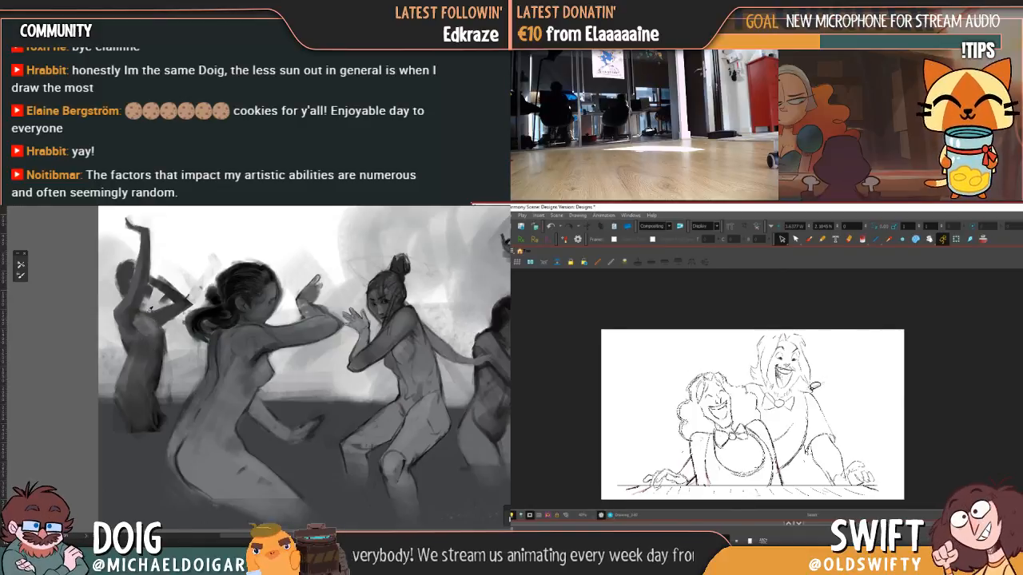
mouse_move(793, 395)
mouse_down()
mouse_move(772, 391)
mouse_move(757, 337)
mouse_move(826, 345)
mouse_move(801, 332)
mouse_move(808, 349)
mouse_up()
click(838, 371)
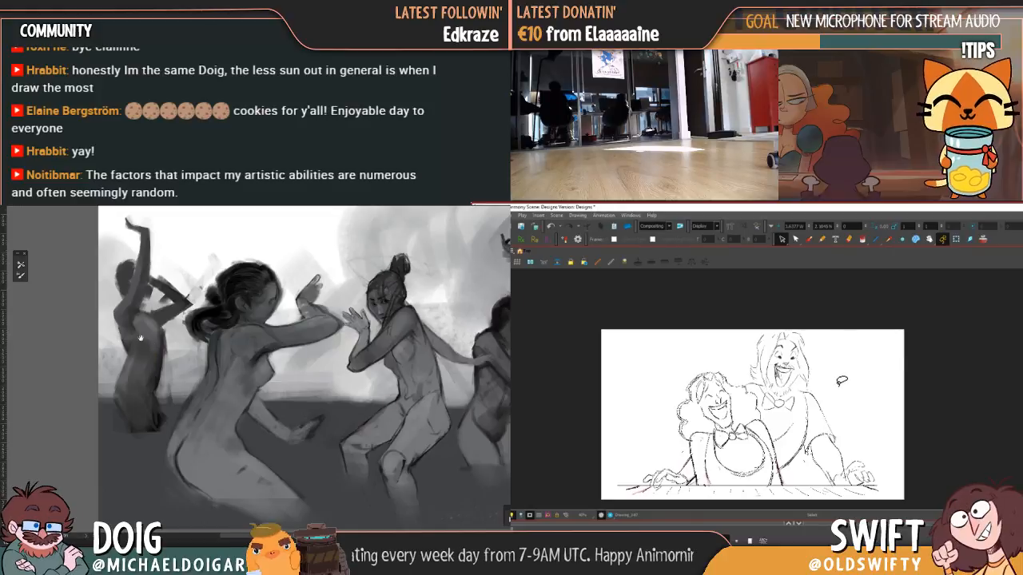
- Paint shading on the leftmost figure's torso, undoing and redoing the latest painting changes to compare them
drag(137, 328, 142, 321)
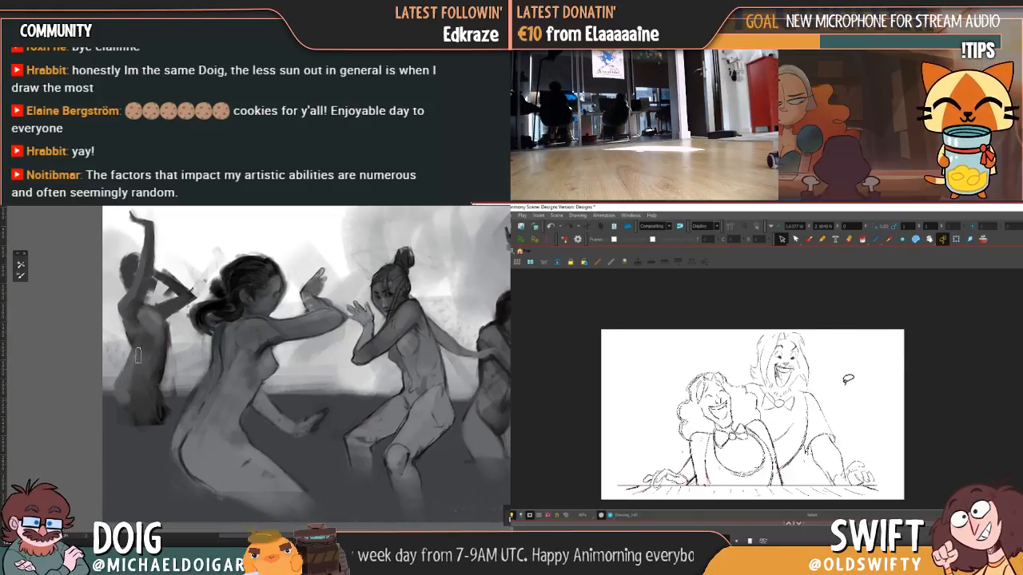
mouse_move(148, 338)
mouse_down()
mouse_move(141, 389)
mouse_move(141, 357)
mouse_up()
key(ctrl+z)
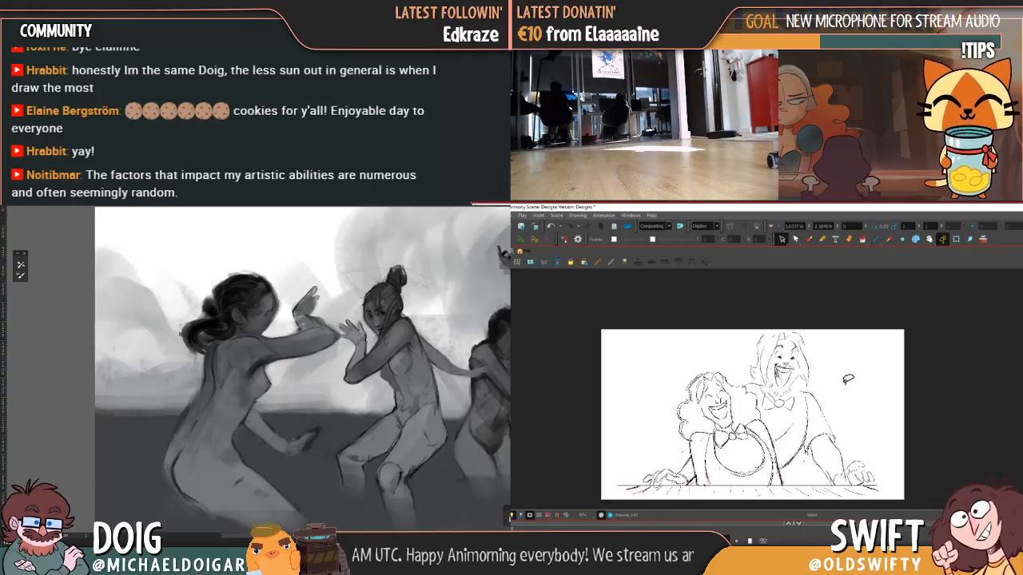
key(ctrl+z)
key(ctrl+shift+z)
key(ctrl+shift+z)
mouse_move(148, 326)
mouse_down()
mouse_move(133, 358)
mouse_move(130, 336)
mouse_up()
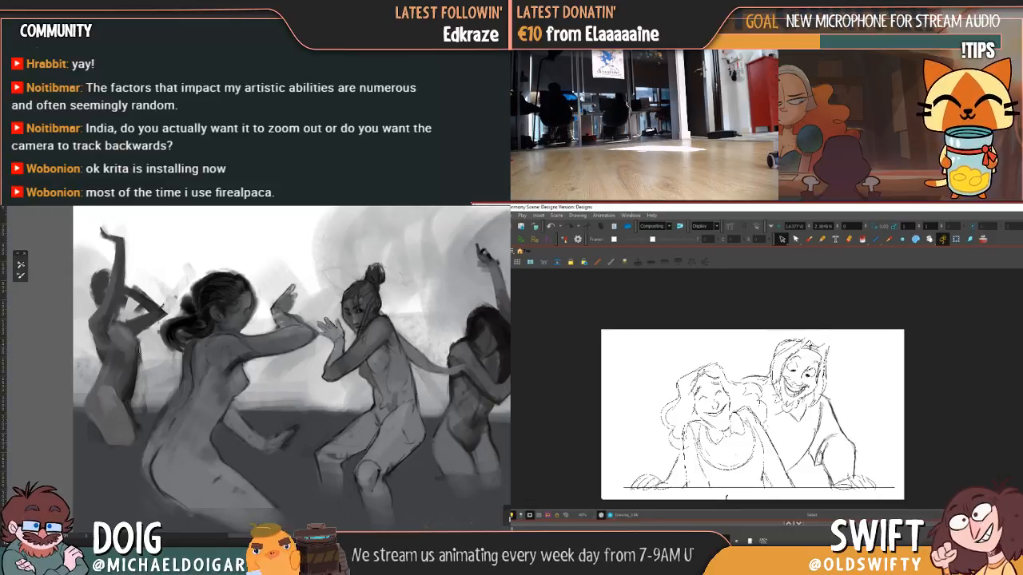
scroll(139, 360, up, 2)
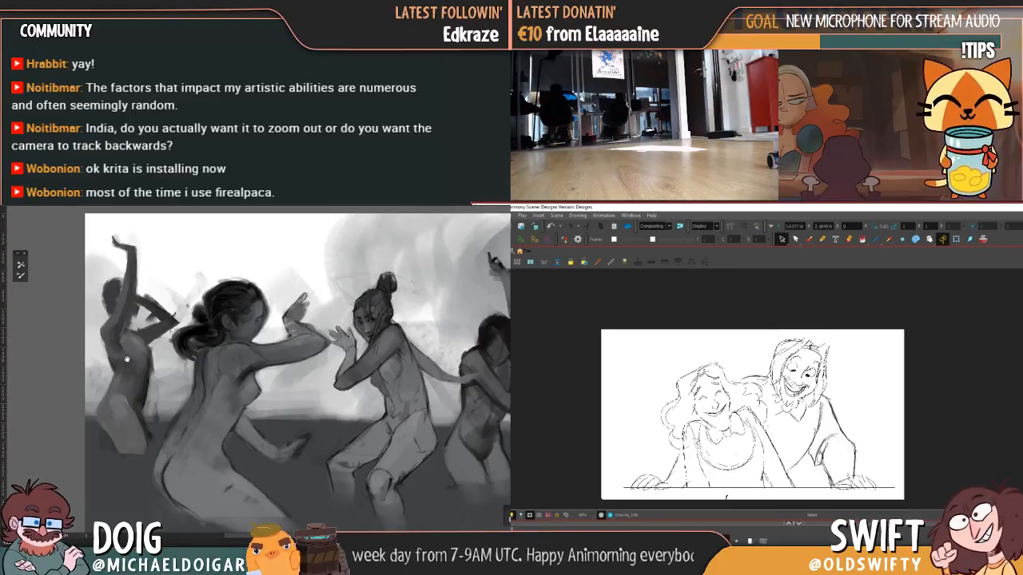
scroll(138, 368, down, 1)
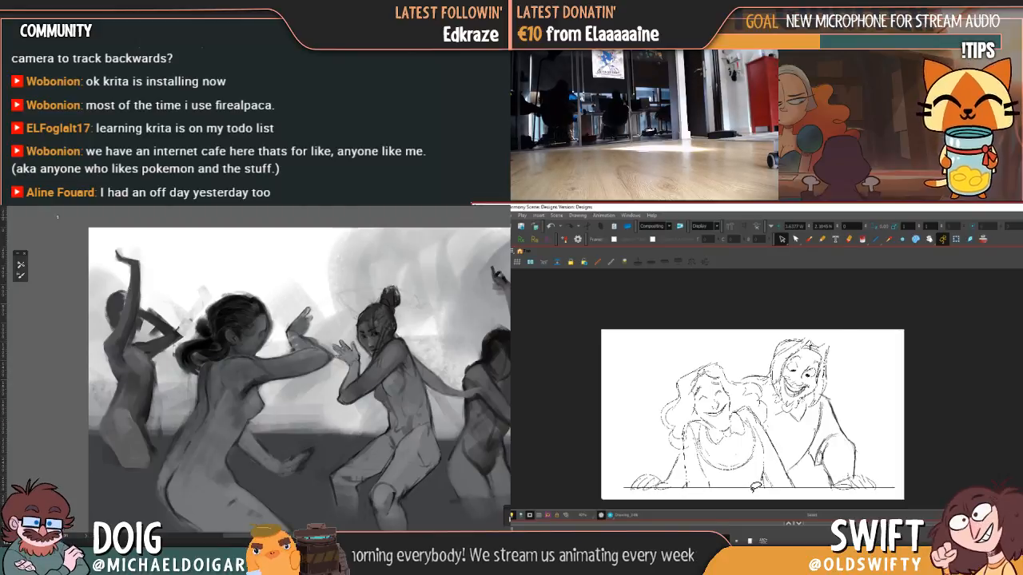
- Delete the inner cuff line of the bearded man's sleeve in the smiling pose and step through the following poses
click(833, 443)
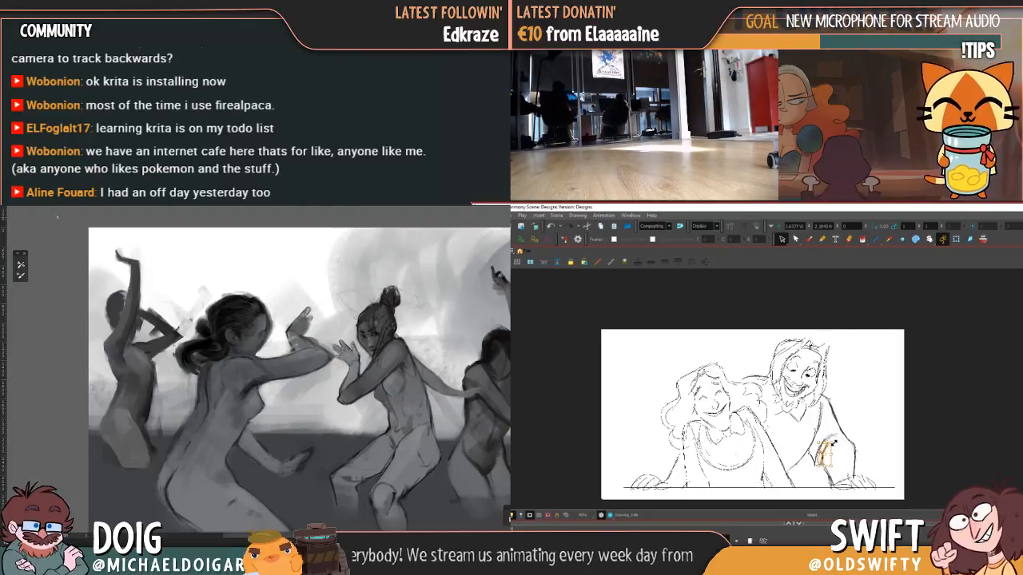
key(Delete)
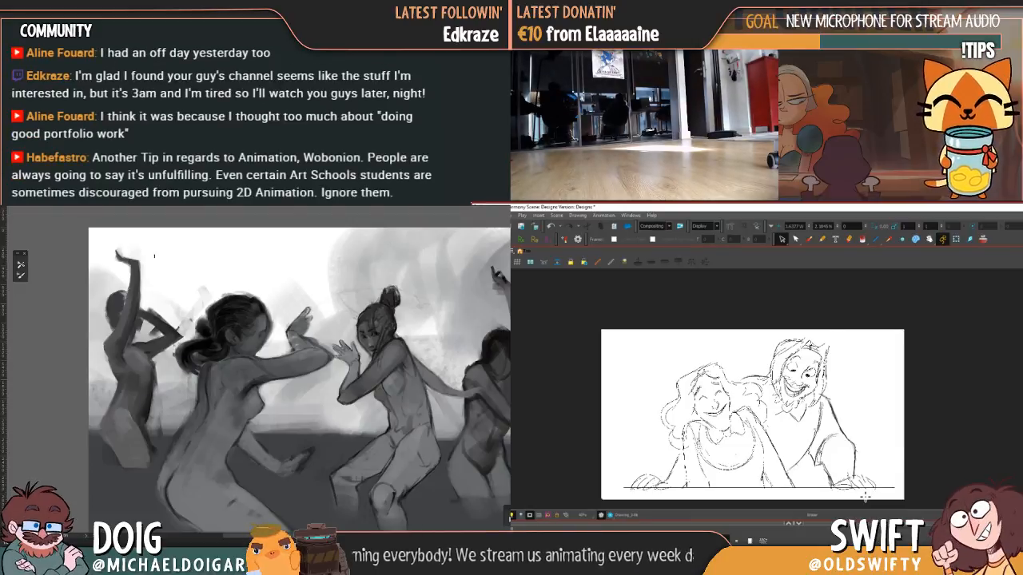
key(.)
key(.)
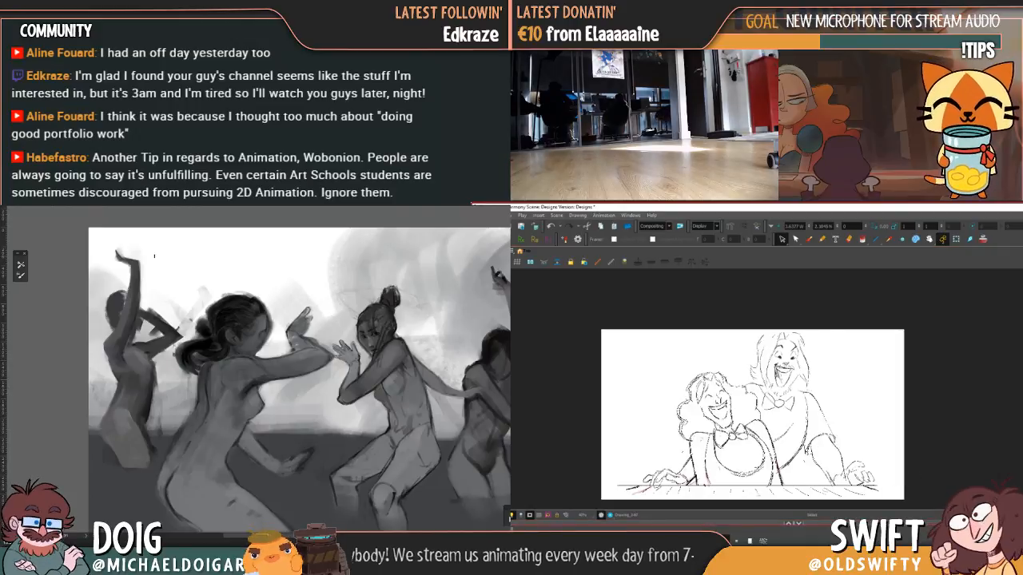
key(.)
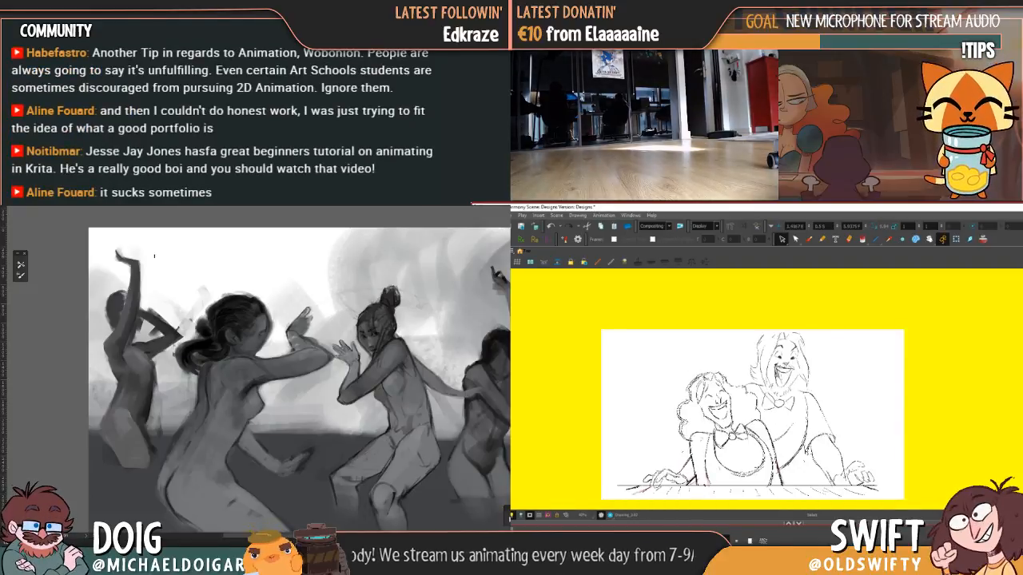
key(.)
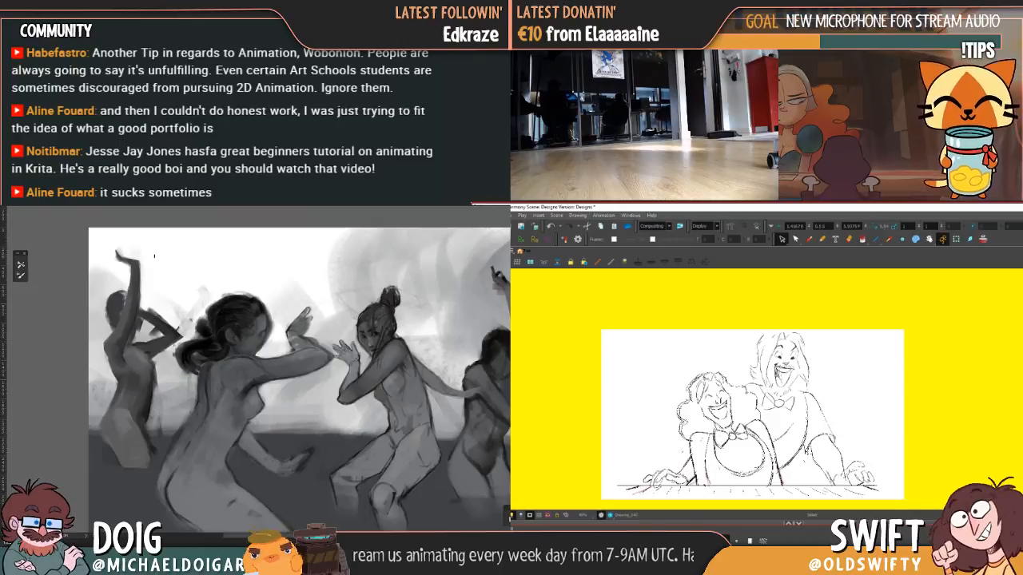
key(.)
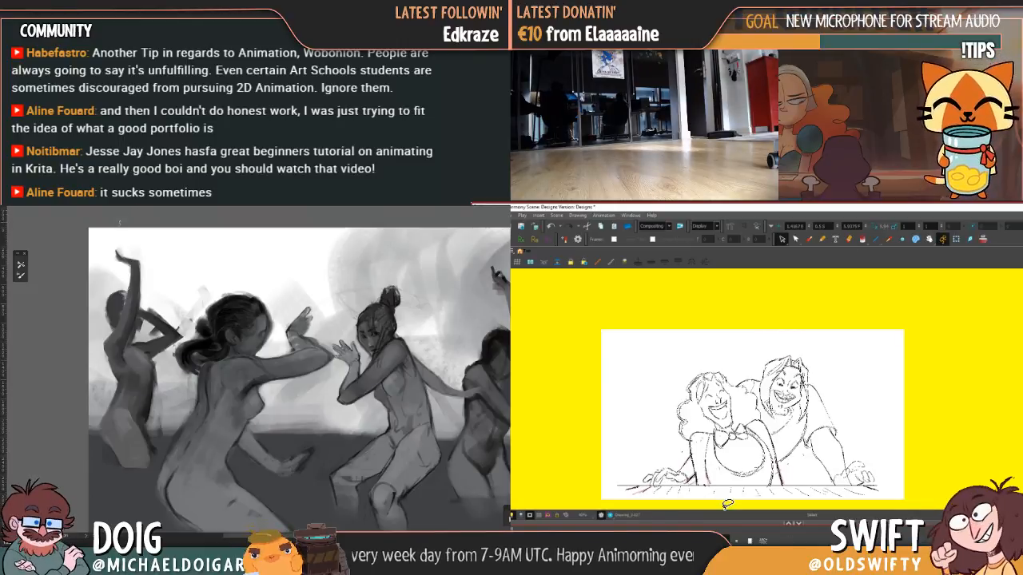
- Transform the whole tabletop frame slightly from its corner and step back through the earlier frames
click(955, 239)
drag(602, 331, 611, 337)
key(comma)
key(comma)
key(comma)
key(comma)
key(comma)
key(comma)
key(comma)
key(comma)
key(comma)
key(comma)
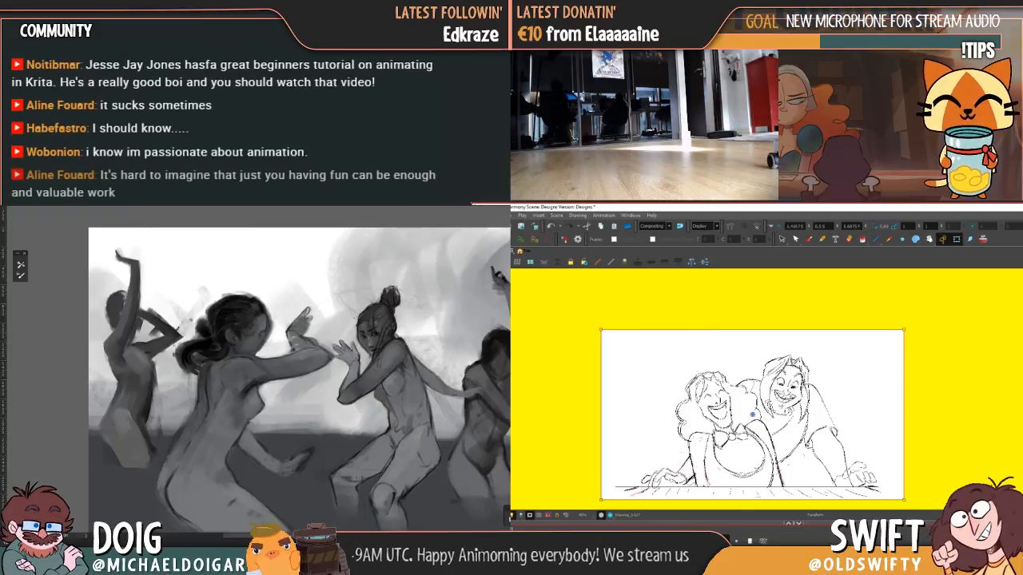
- Adjust the left ease handle of the transform's keyframe in Set Ease for Multiple Parameters
key(ctrl+e)
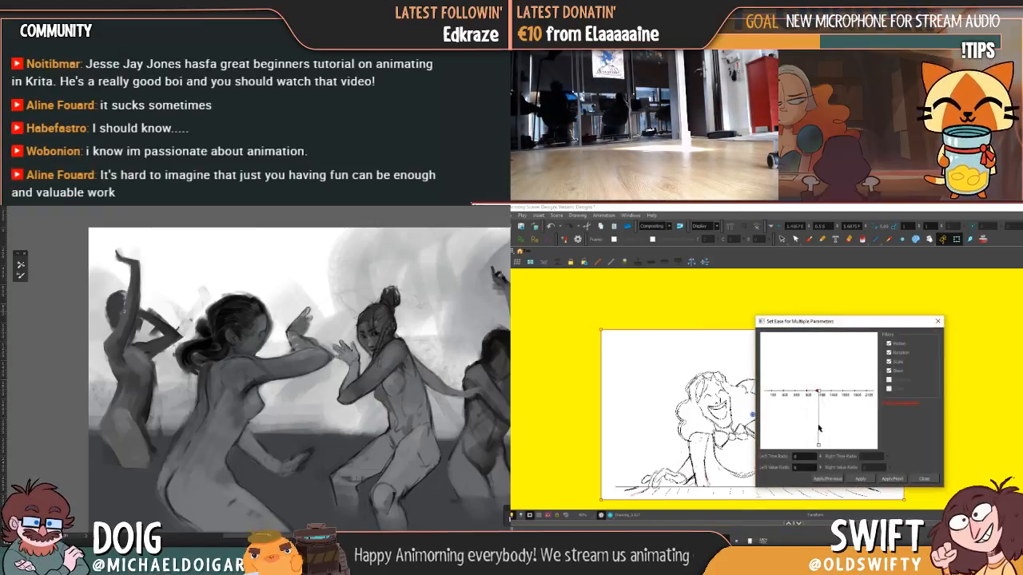
drag(817, 392, 808, 391)
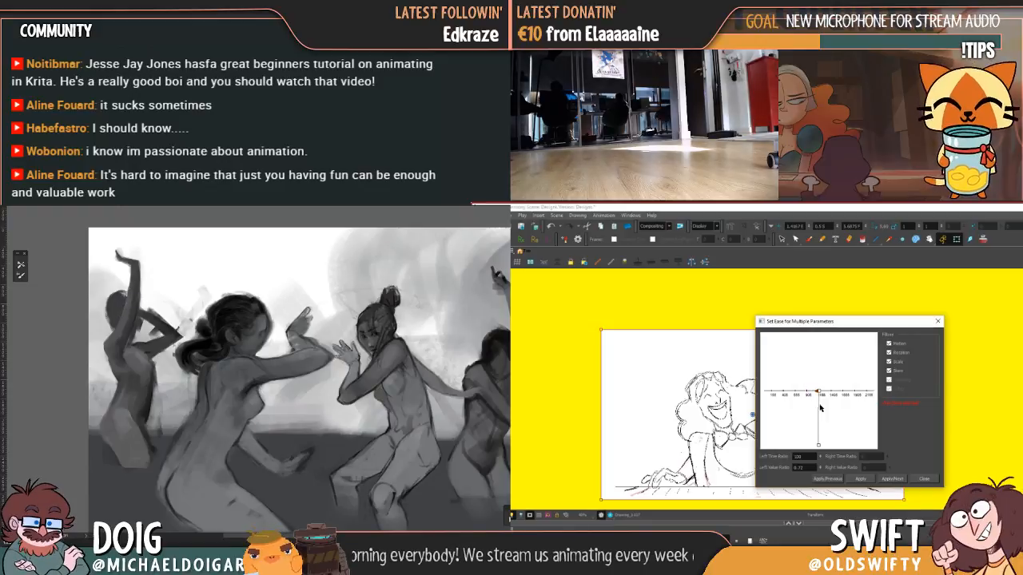
click(924, 479)
- Play the scene and step through the storyboard drawings to check the camera ease and the tabletop poses
key(shift+Return)
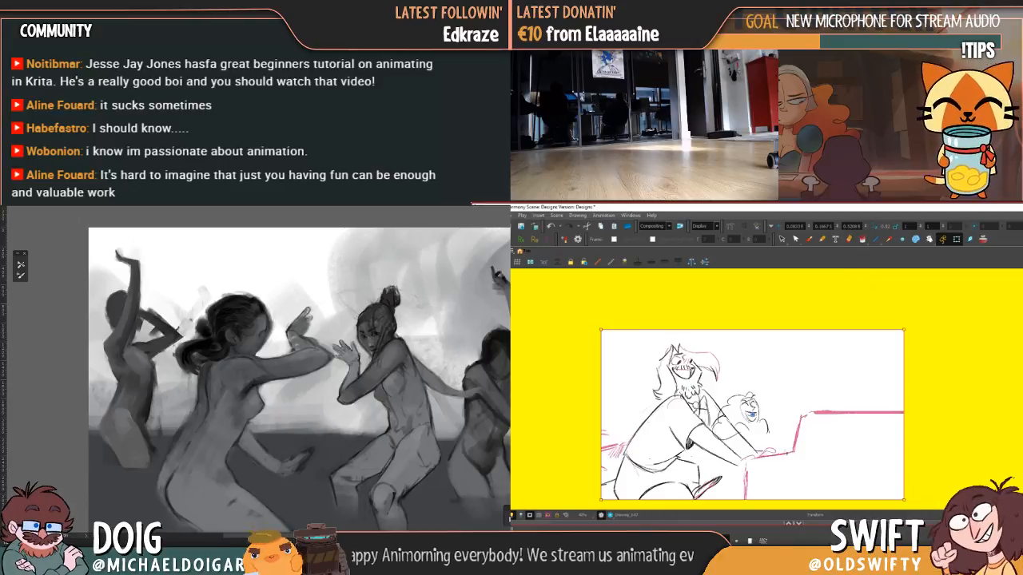
key(.)
key(.)
key(.)
key(.)
key(.)
key(.)
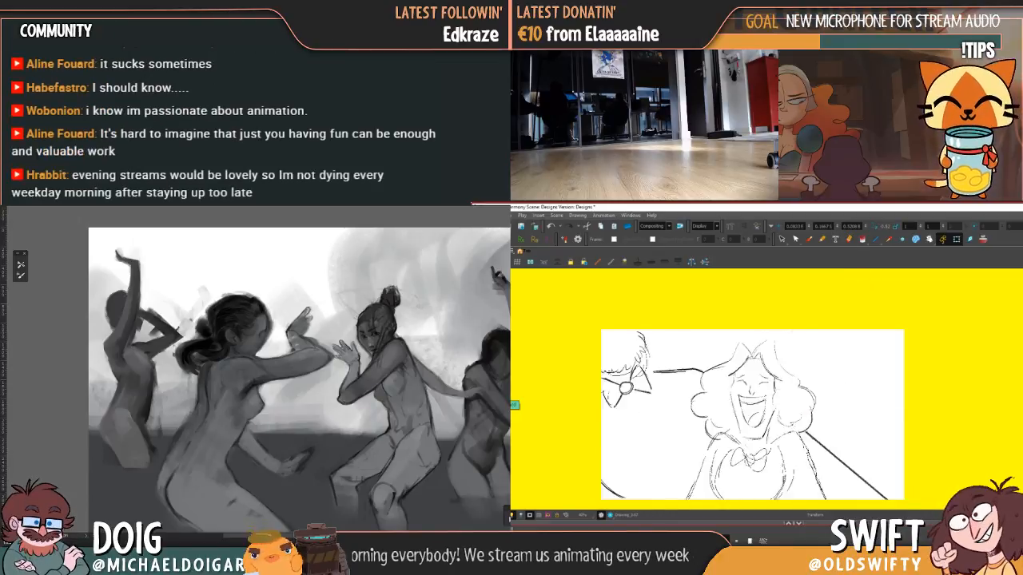
key(ctrl+a)
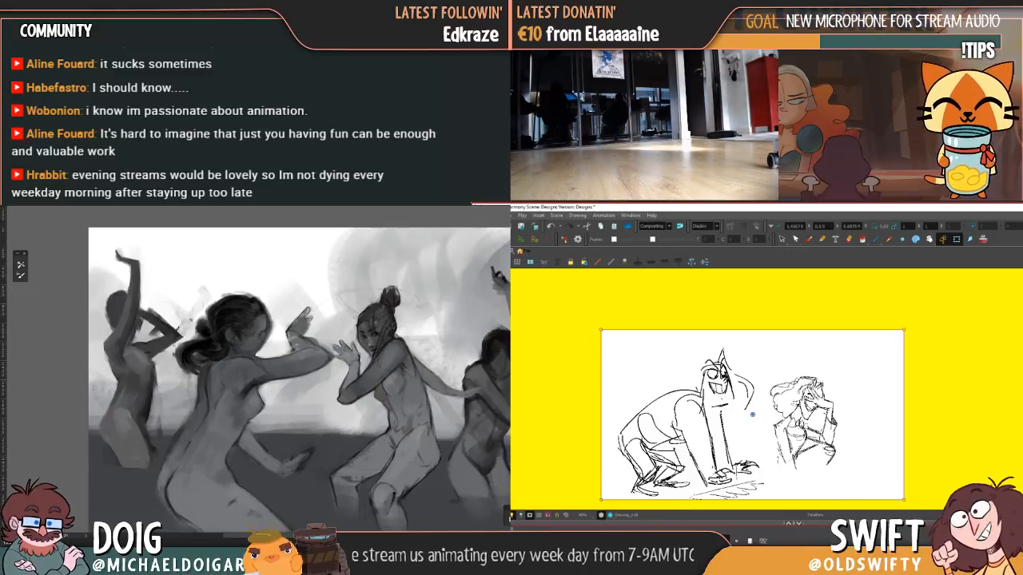
key(.)
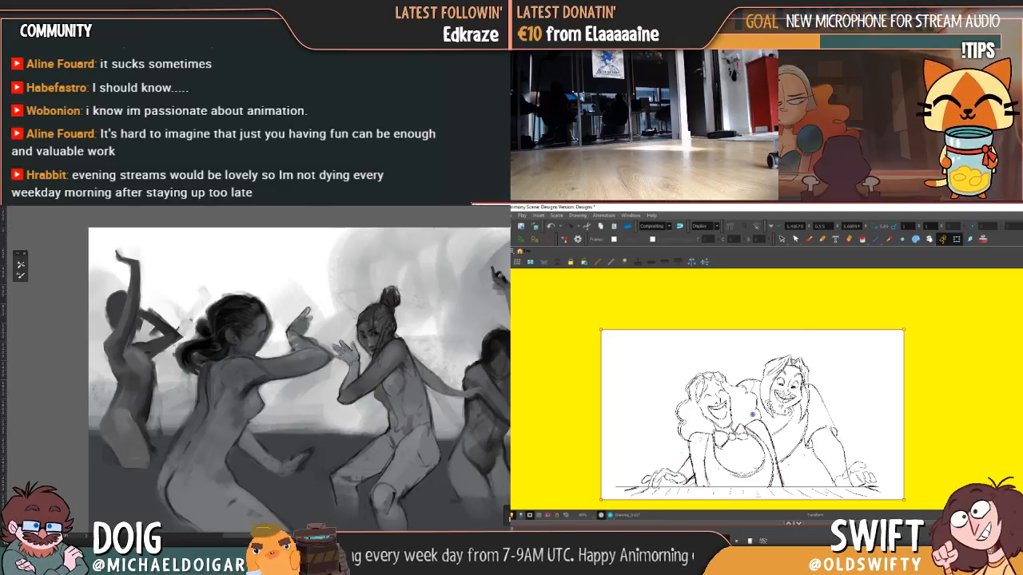
key(.)
key(.)
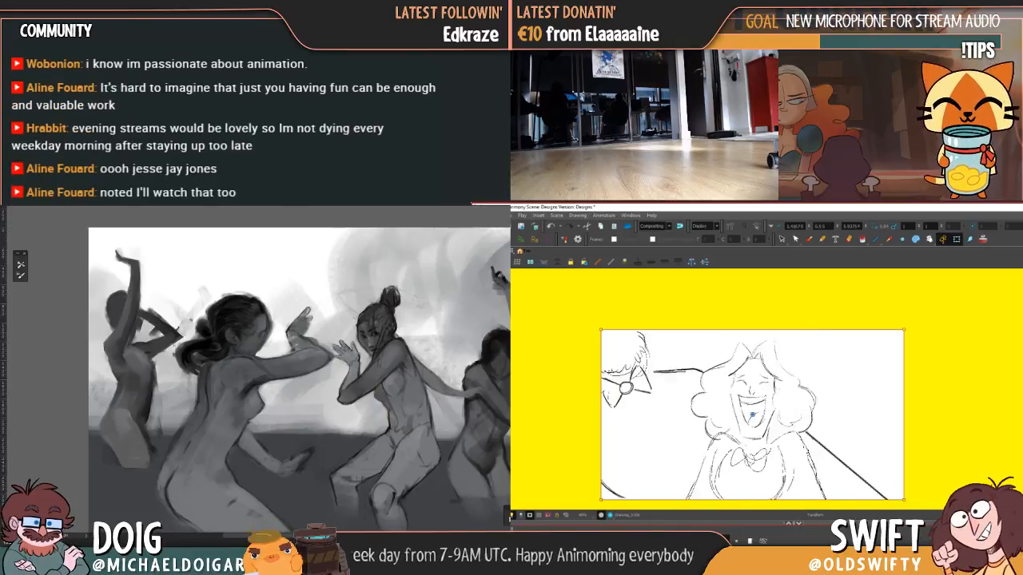
key(.)
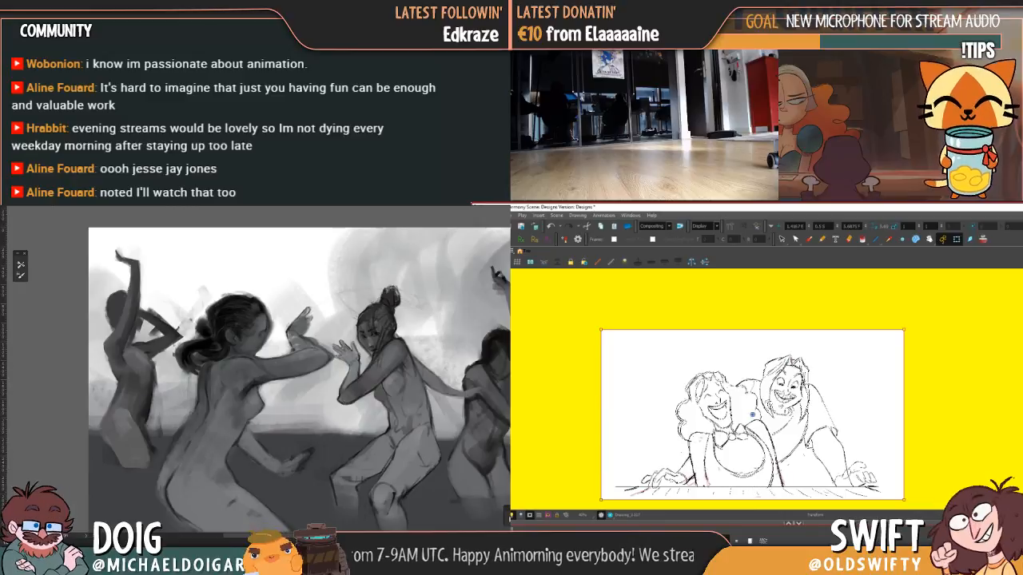
key(.)
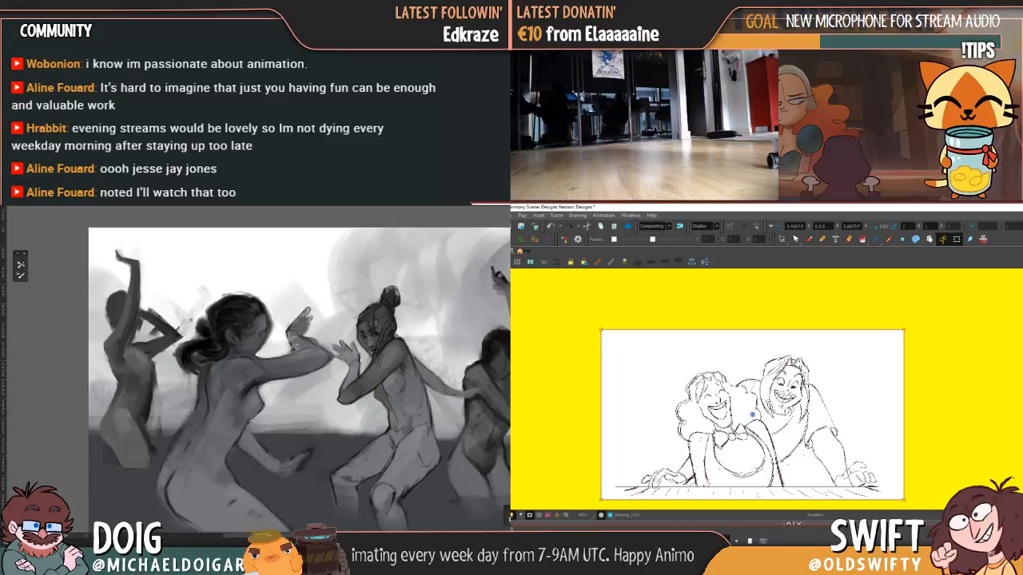
- Flip back and forth between the neighbouring tabletop frames to compare the two characters' laughing poses
key(period)
key(comma)
key(comma)
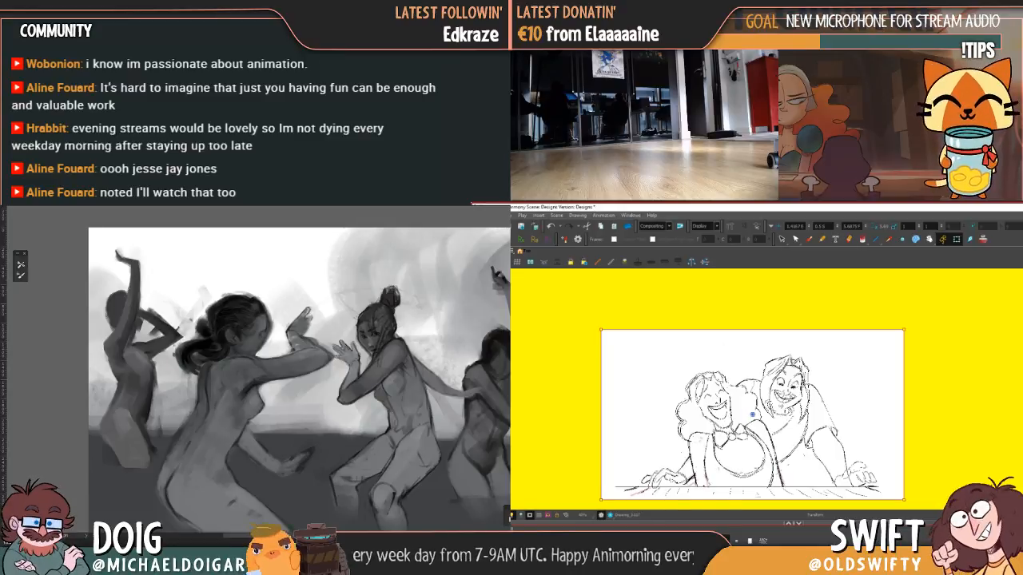
key(period)
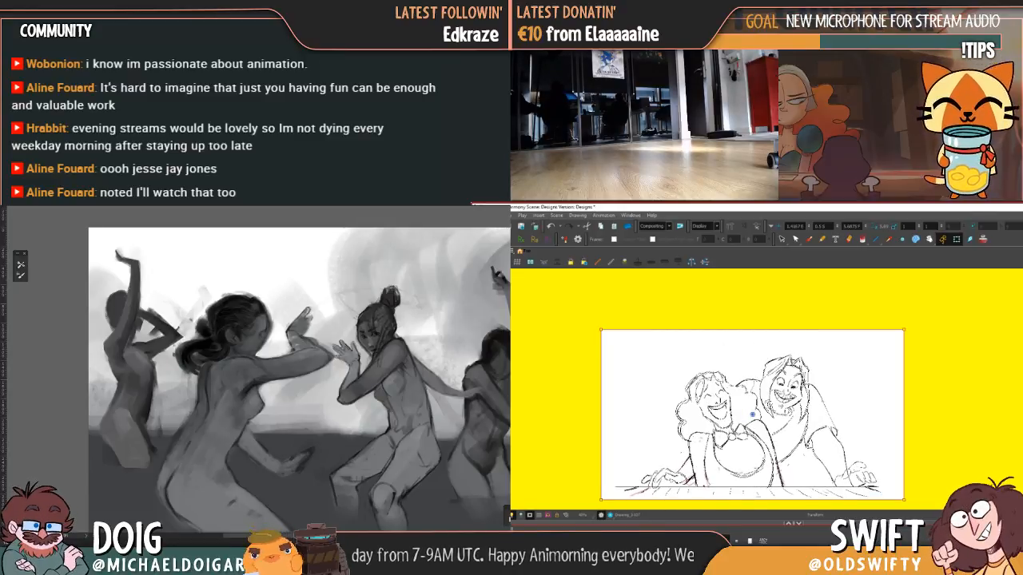
key(period)
key(comma)
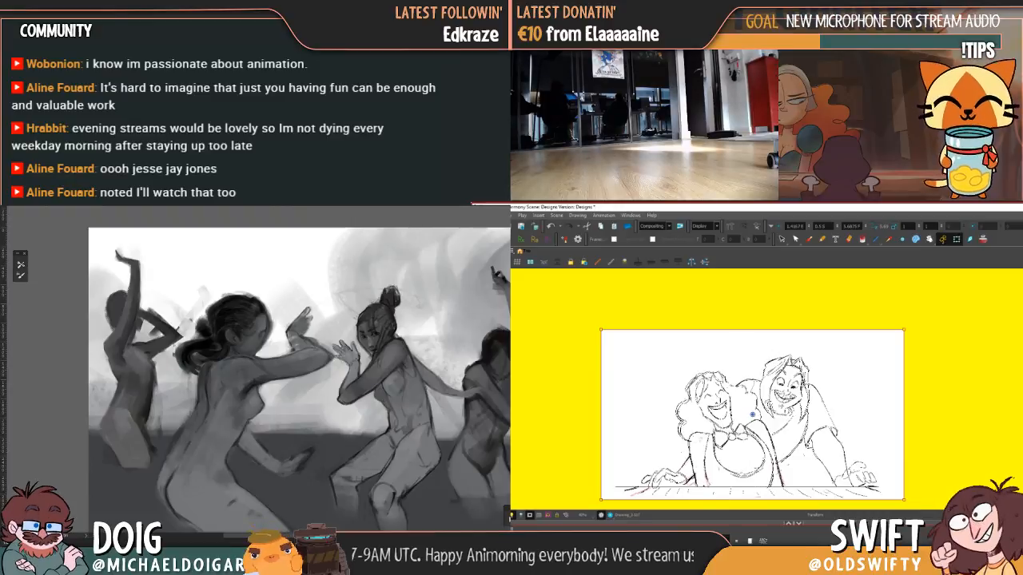
key(period)
key(period)
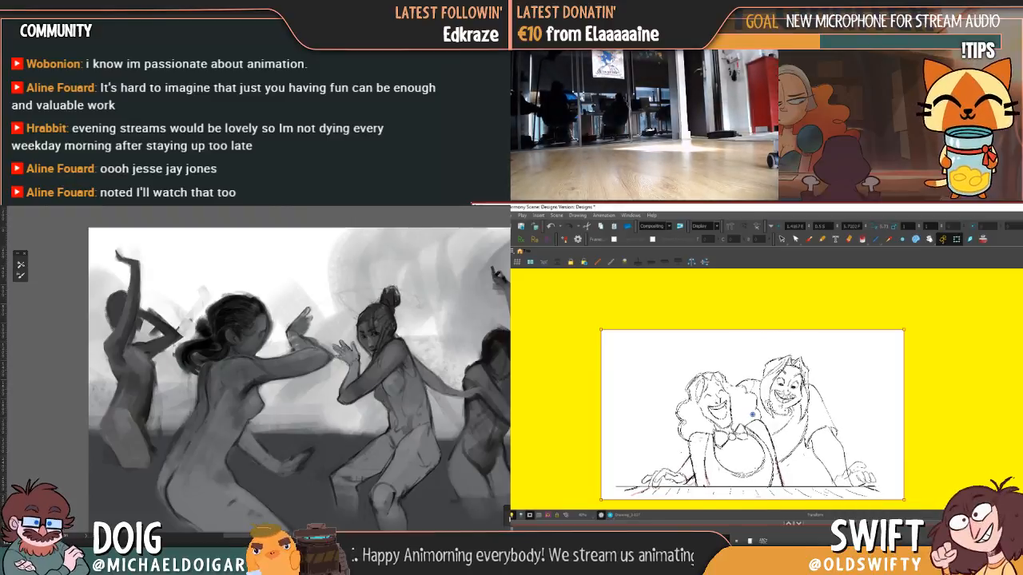
key(comma)
key(comma)
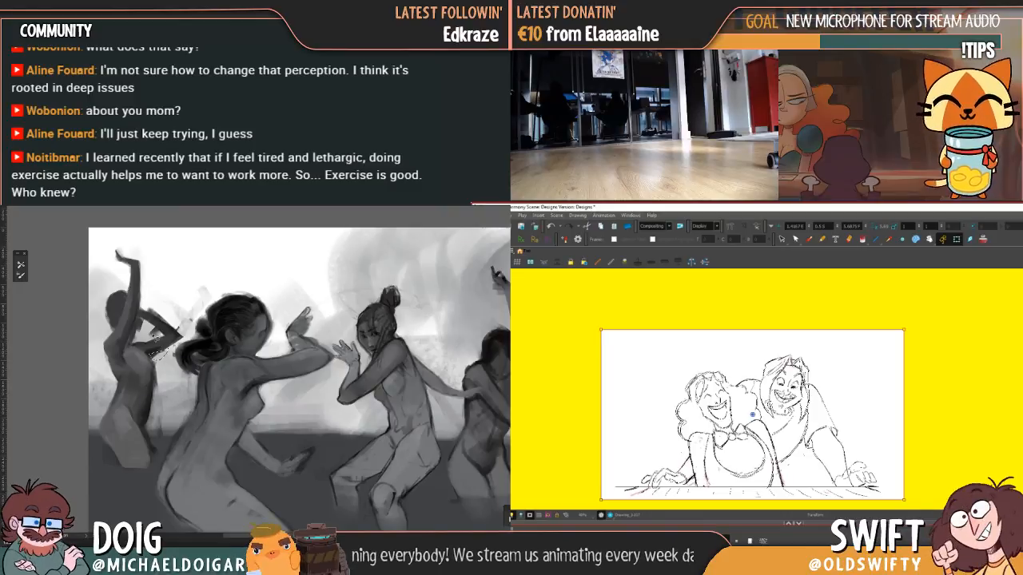
- Repaint the leftmost figure's bent arm and torso with sampled greys, cleaning up the light background around the elbow
drag(150, 349, 153, 335)
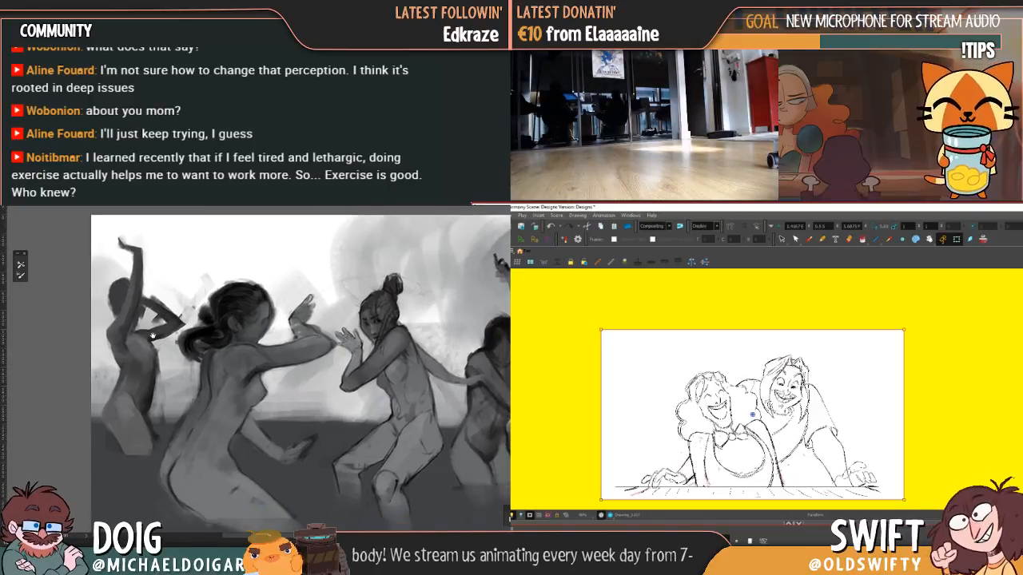
alt+click(159, 335)
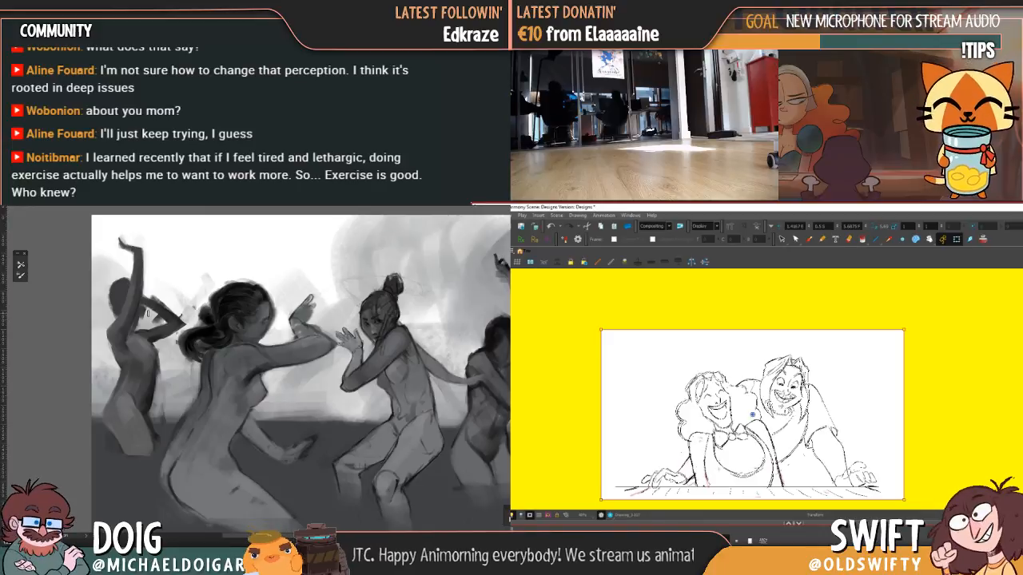
drag(152, 342, 167, 357)
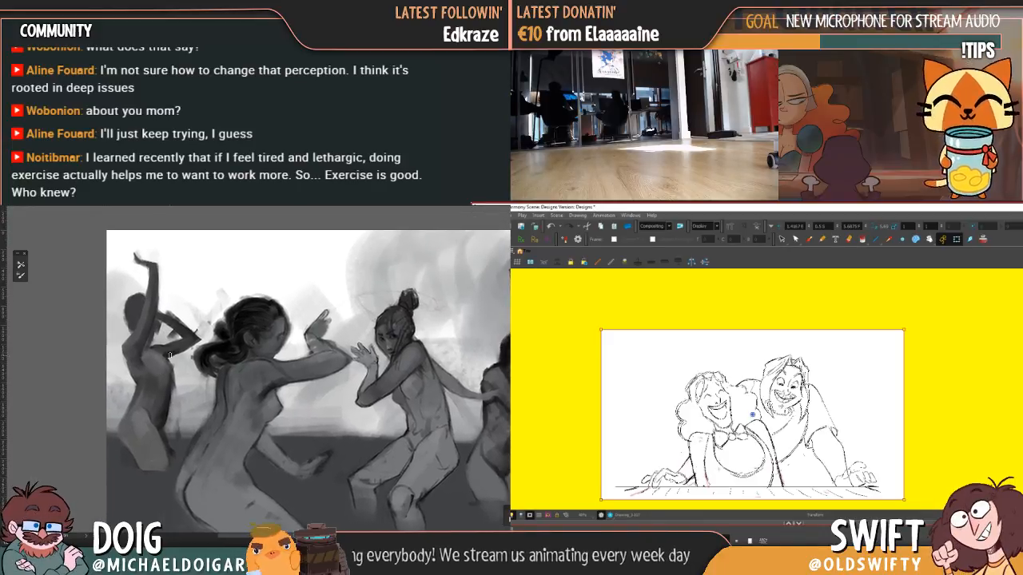
drag(184, 335, 155, 359)
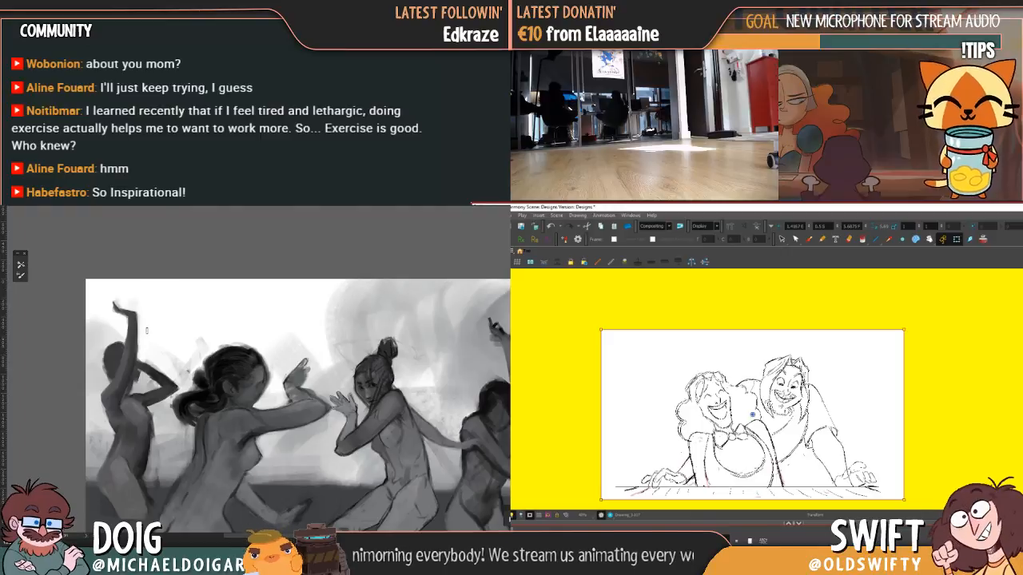
drag(156, 371, 193, 306)
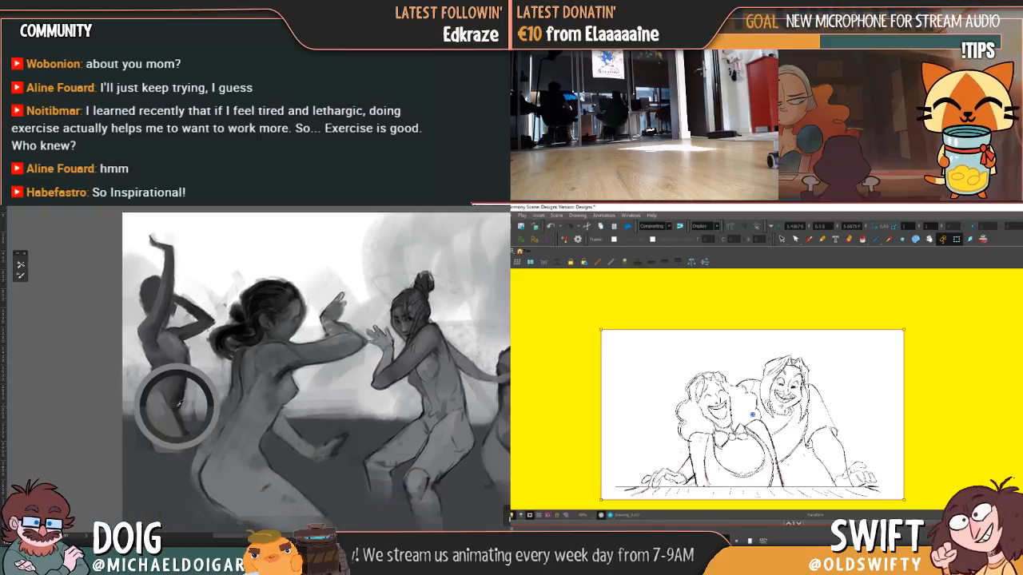
drag(163, 313, 144, 372)
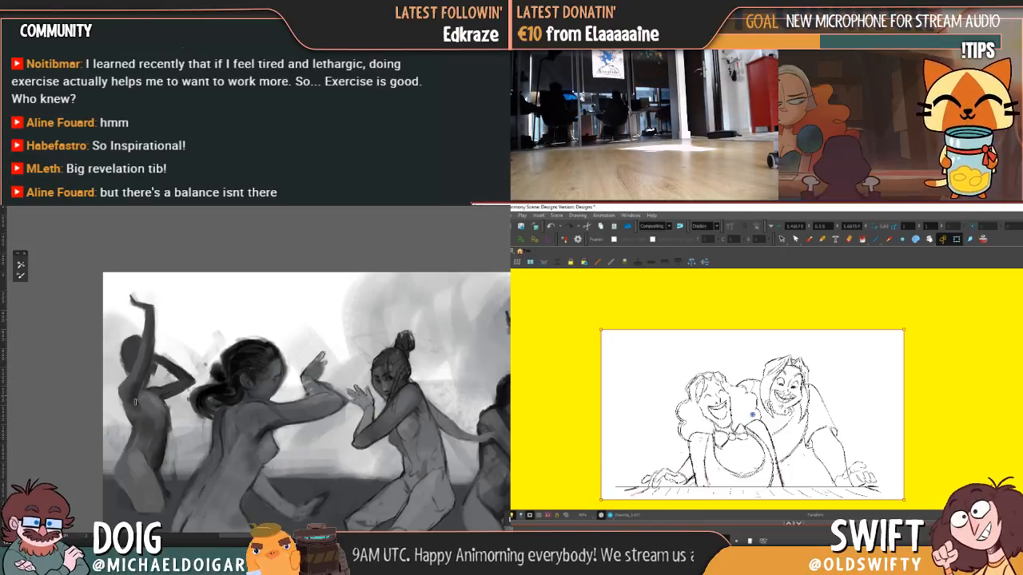
scroll(129, 426, down, 3)
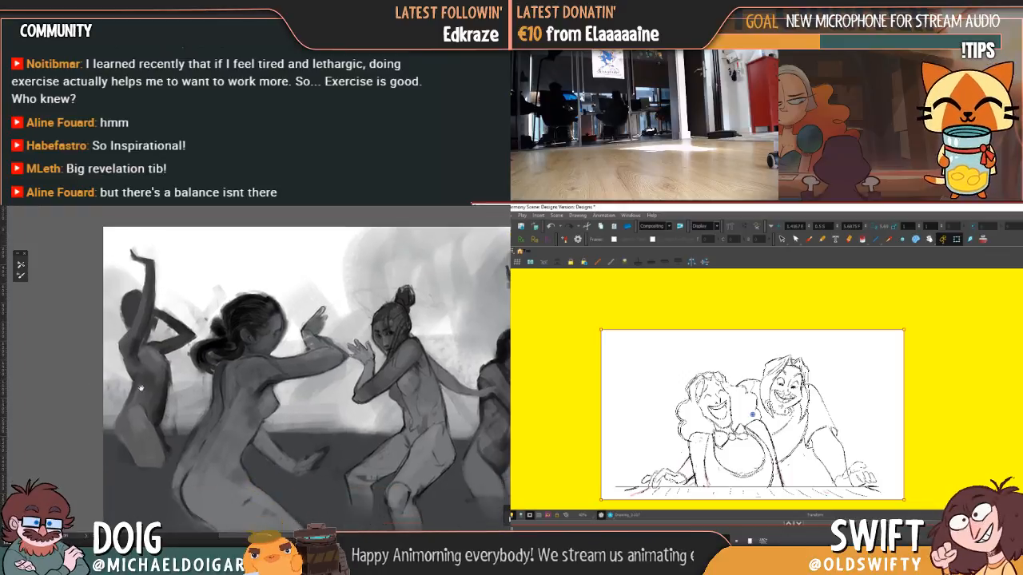
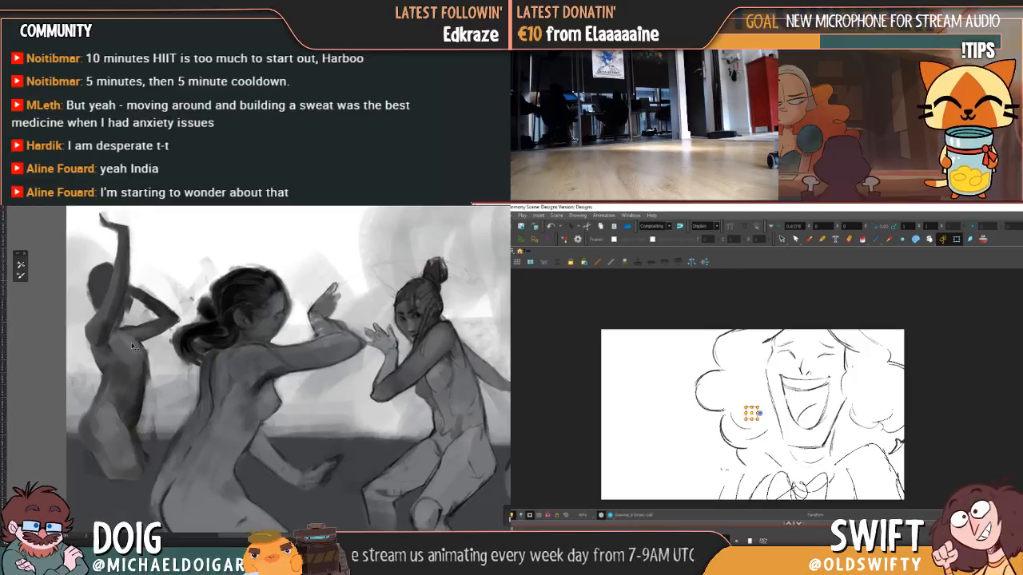
scroll(131, 342, up, 3)
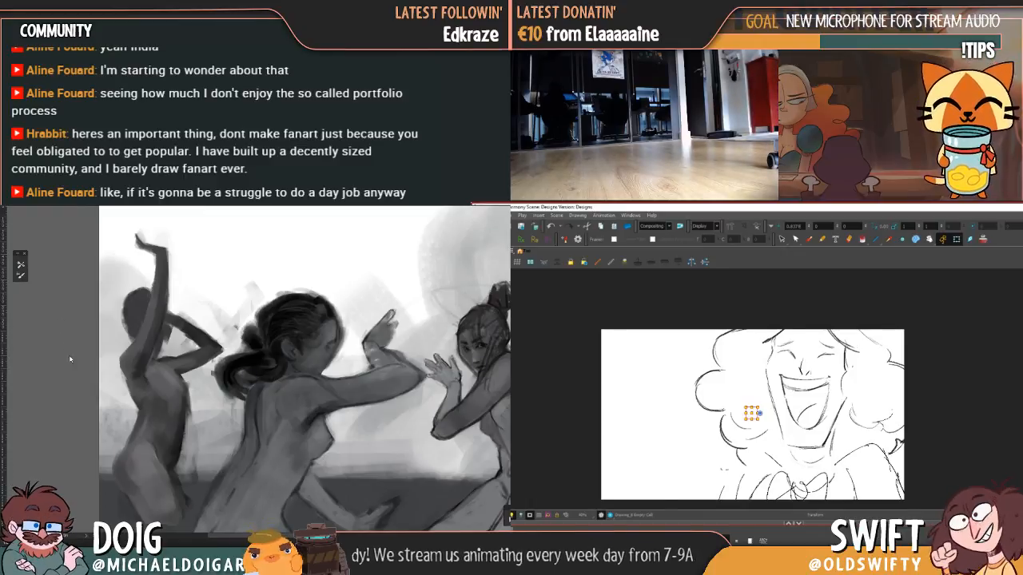
click(198, 334)
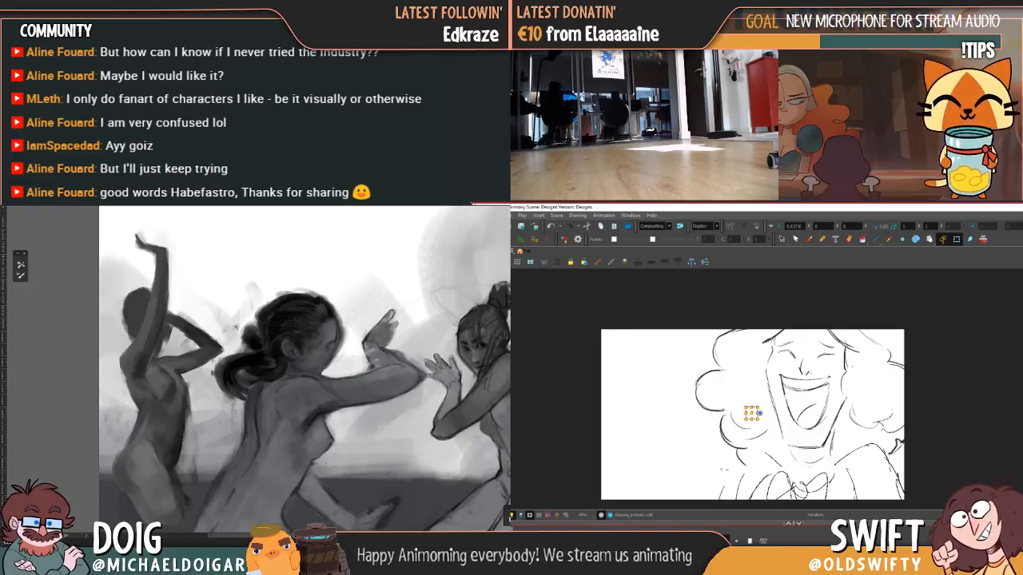
- Step through the storyboard drawings and compare the tabletop pose with the crouching-creature drawing
click(806, 363)
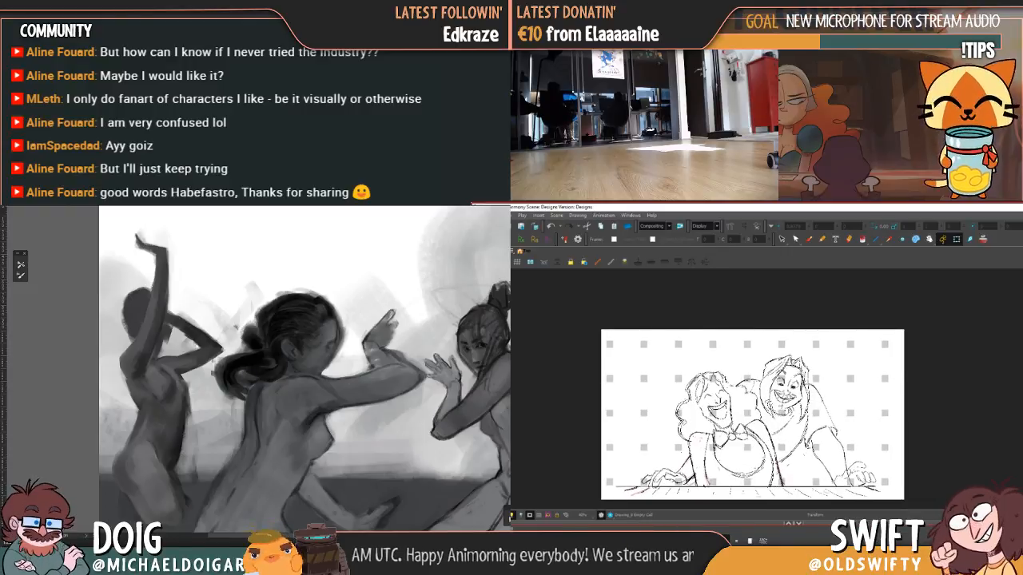
key(comma)
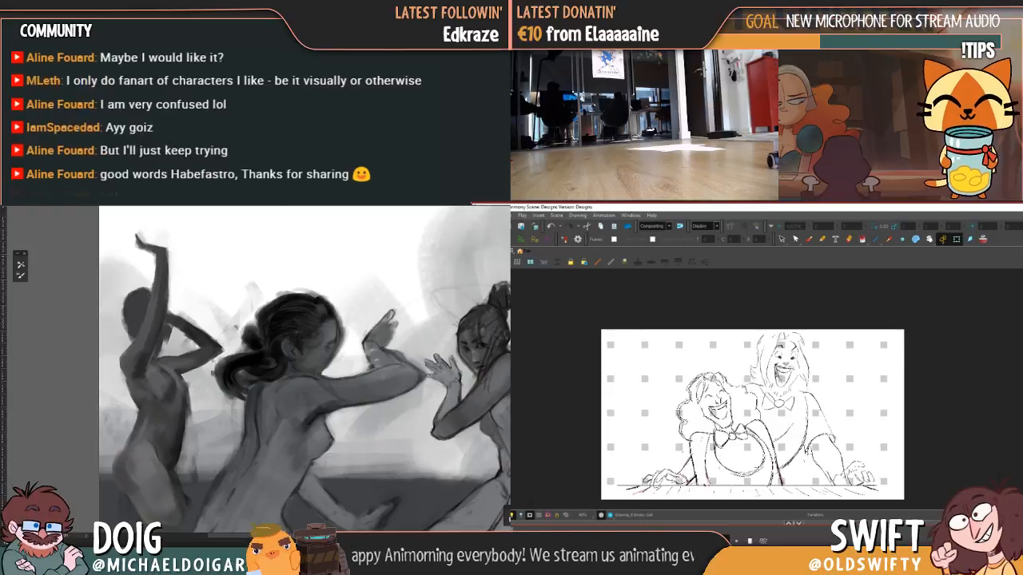
key(comma)
key(comma)
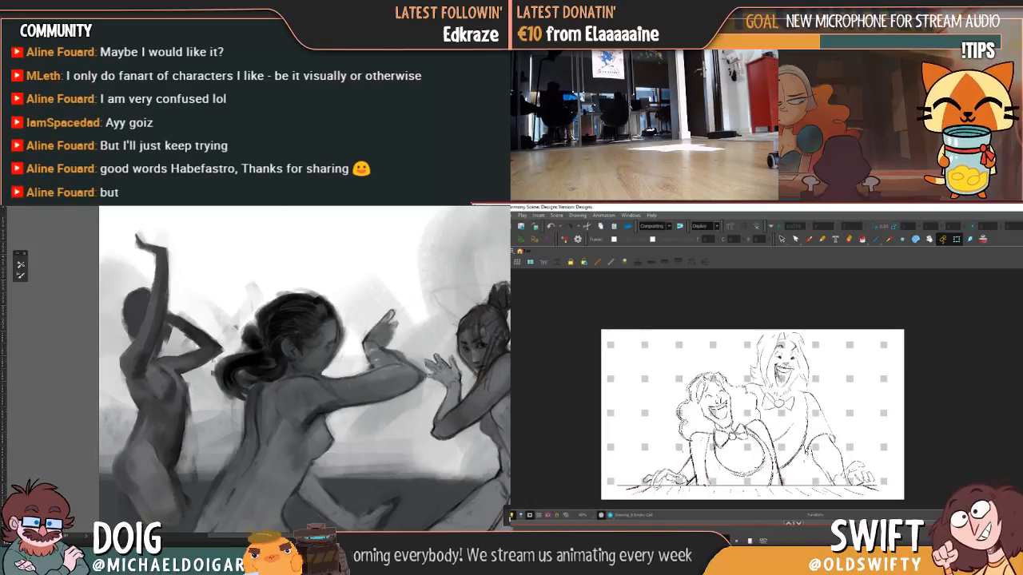
key(comma)
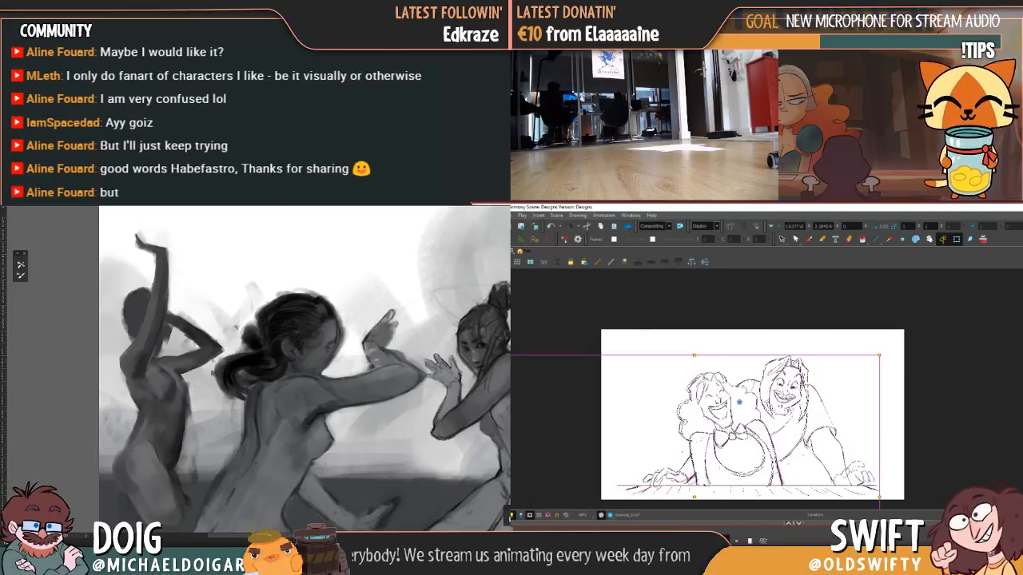
key(comma)
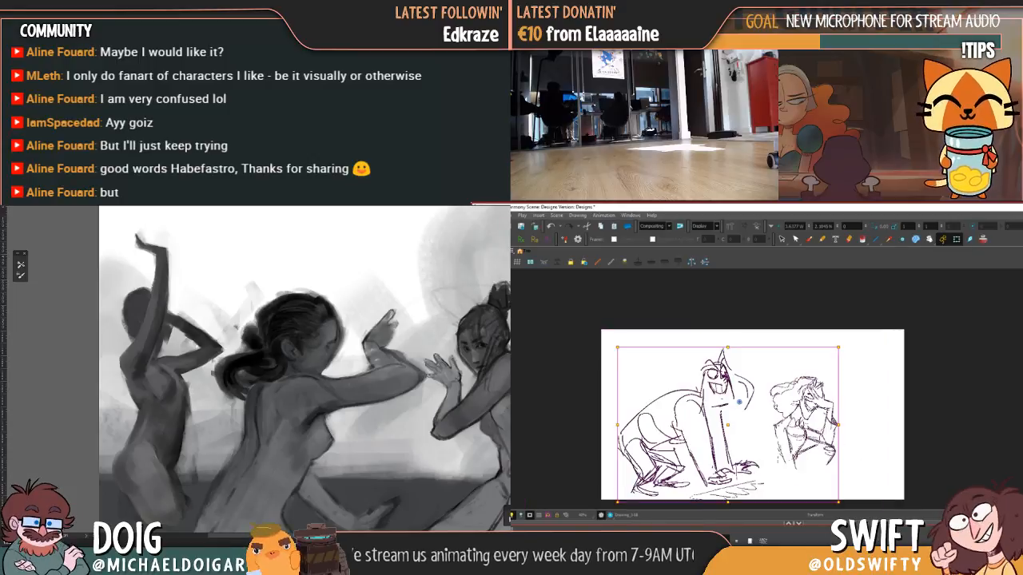
key(comma)
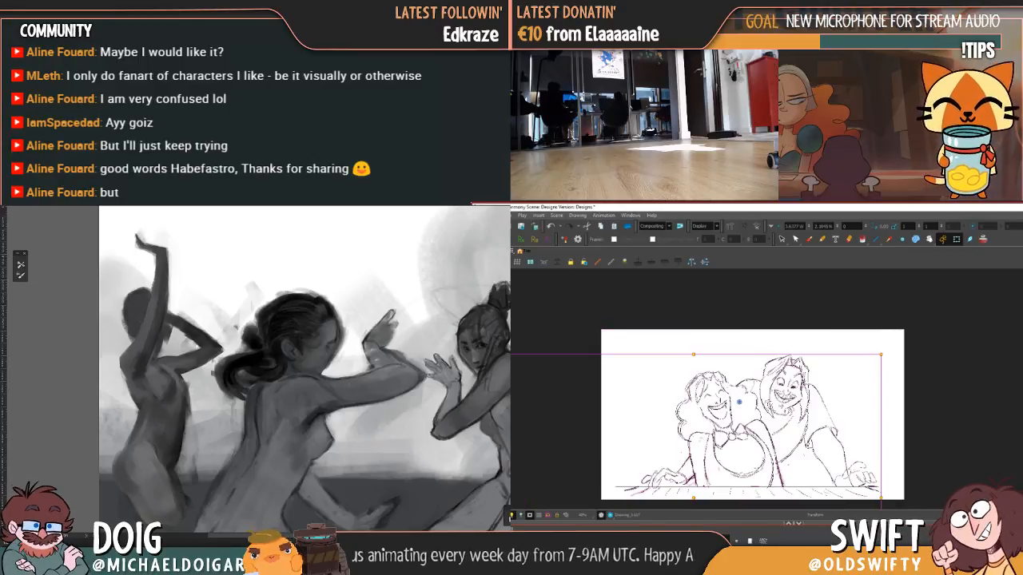
key(period)
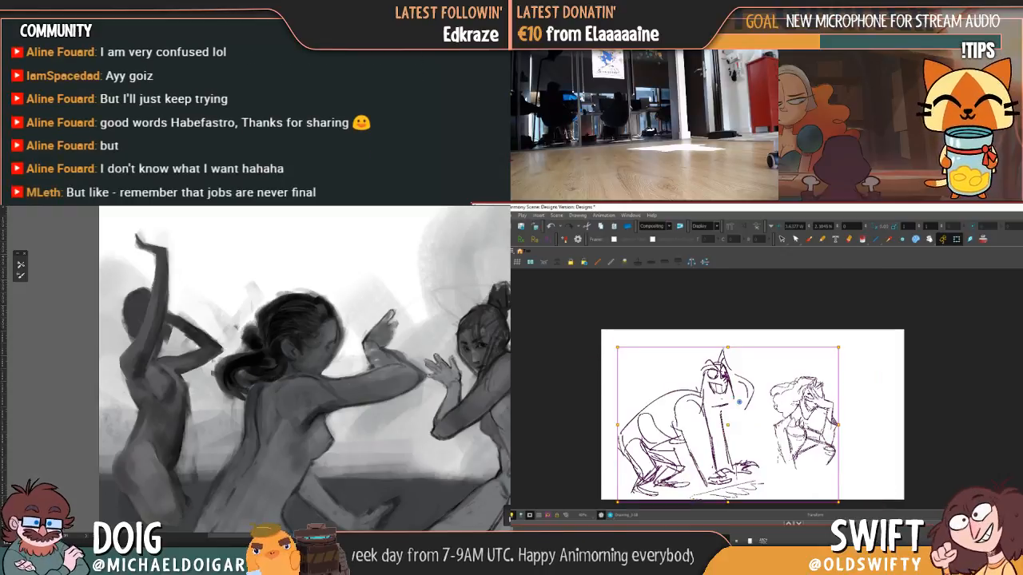
key(comma)
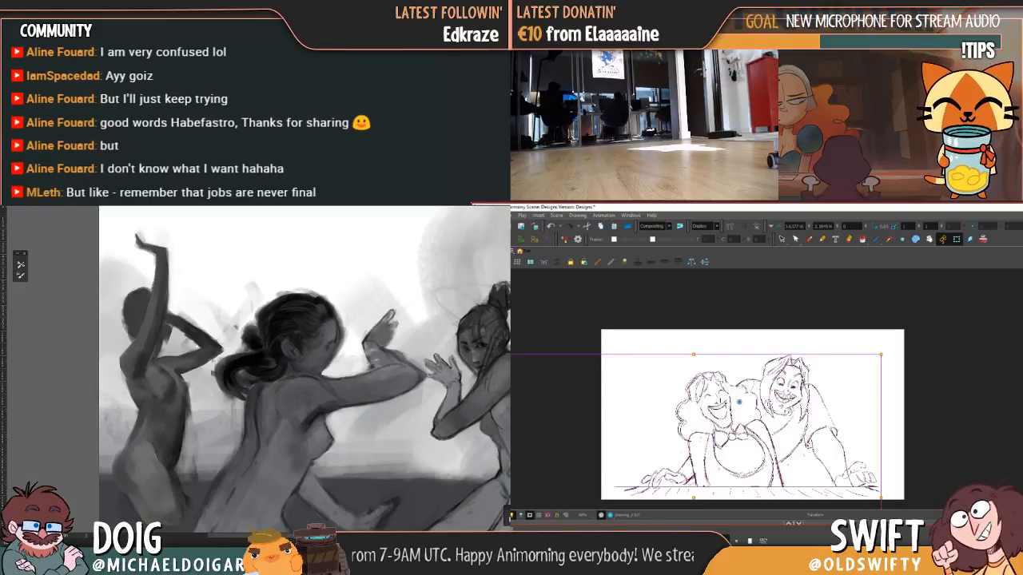
key(period)
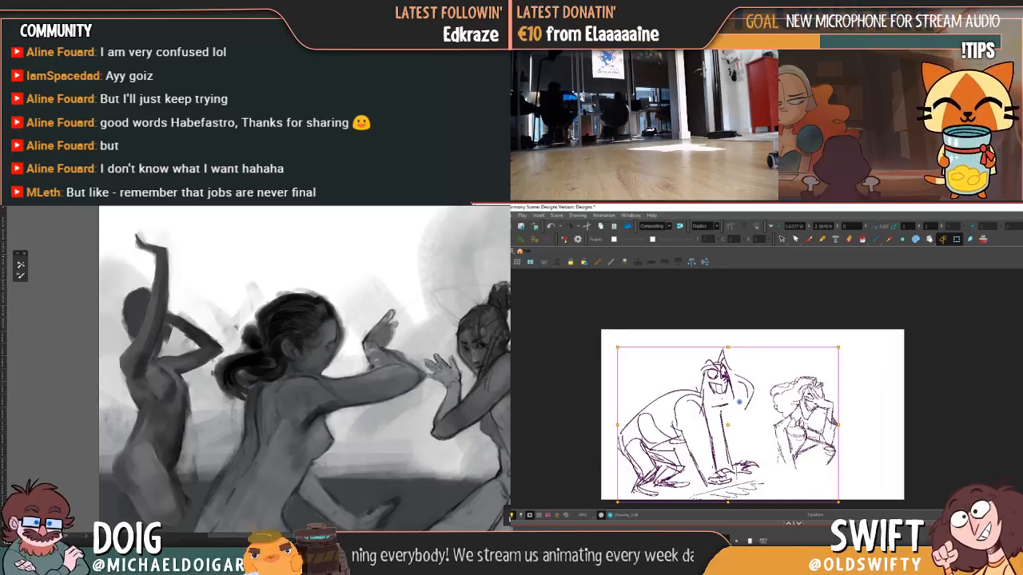
key(comma)
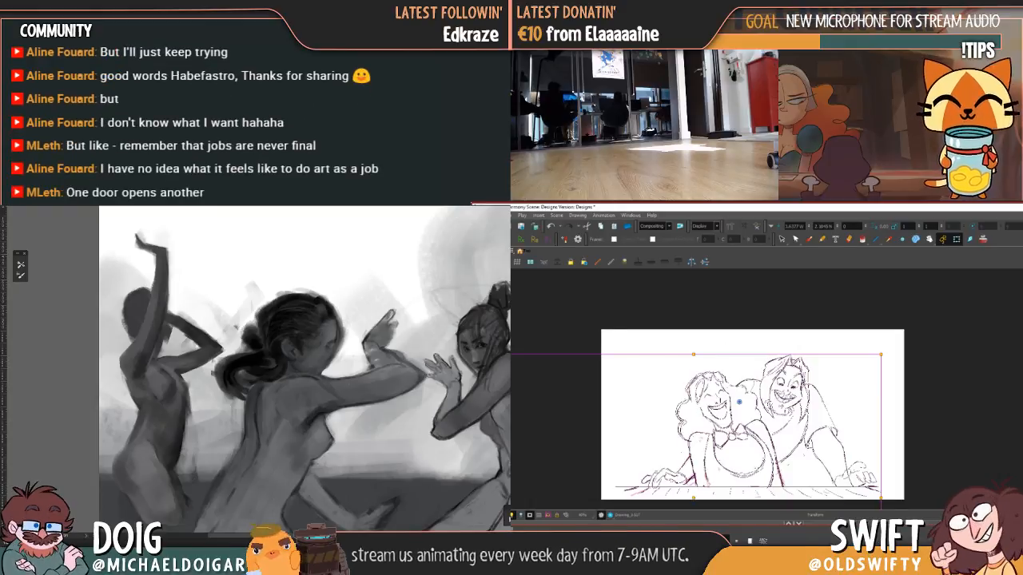
key(period)
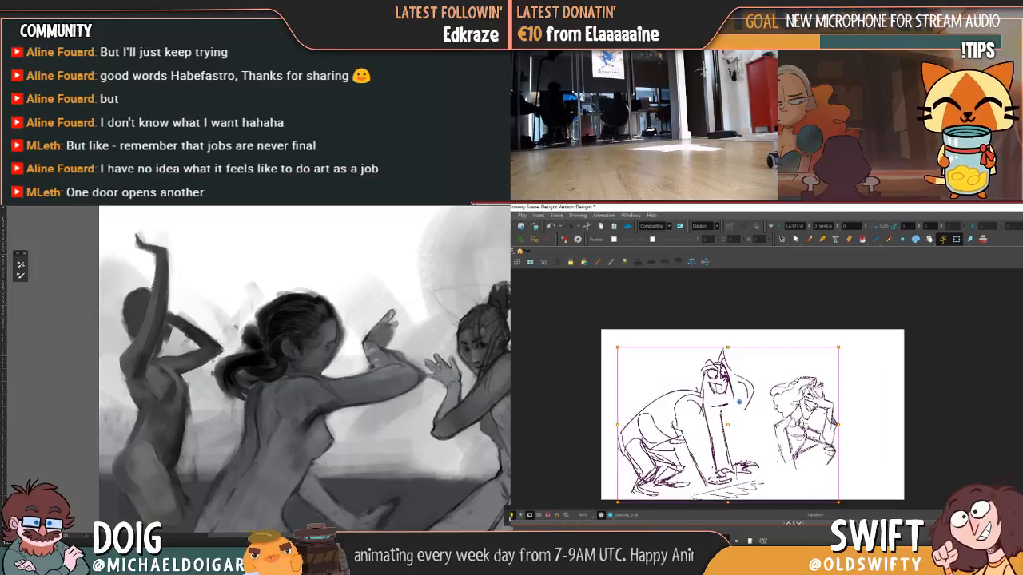
- Turn on onion skin, shift the crouching creature slightly right and up, and nudge the seated curly-haired figure a little to the right
key(alt+o)
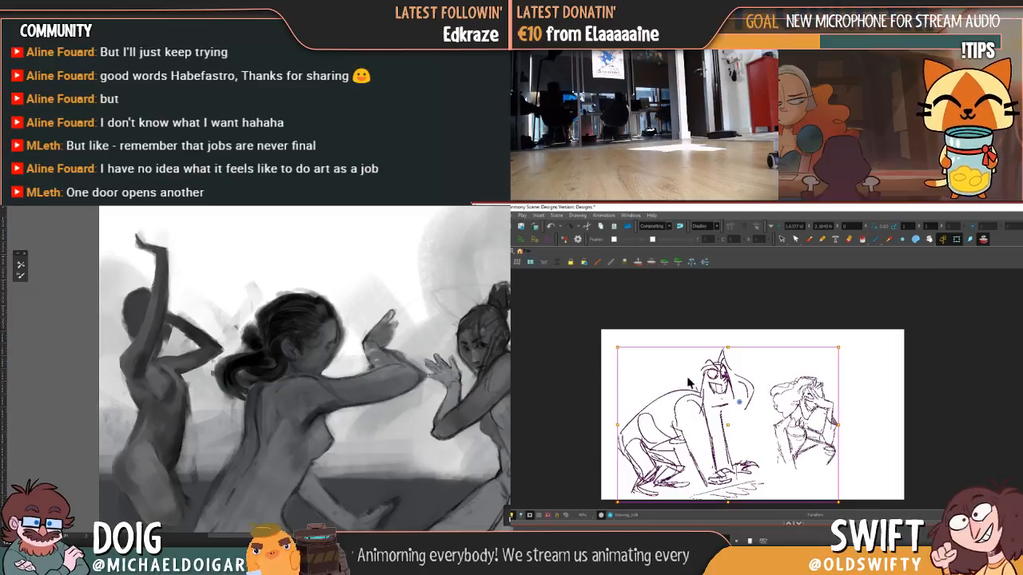
click(808, 239)
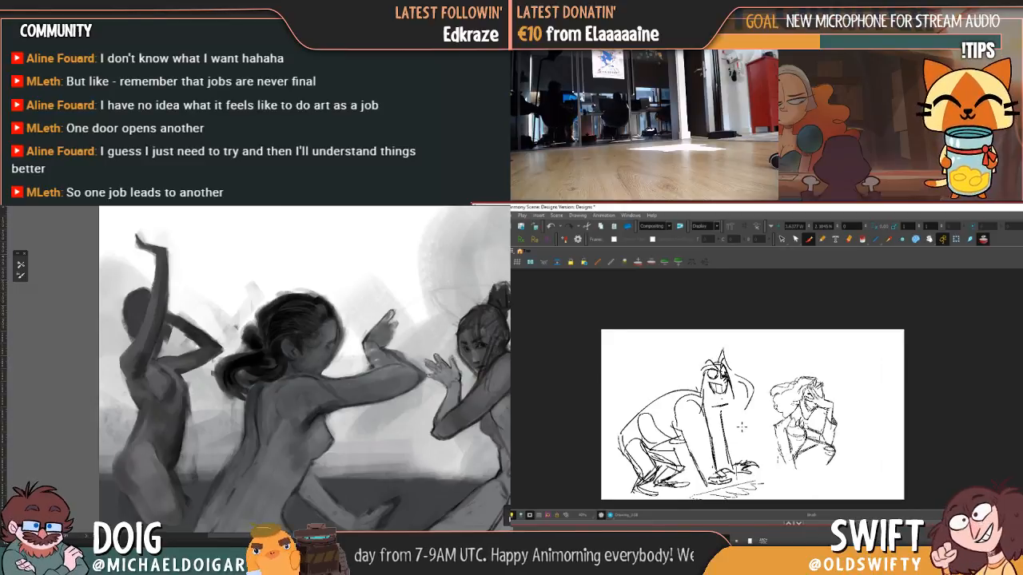
click(781, 239)
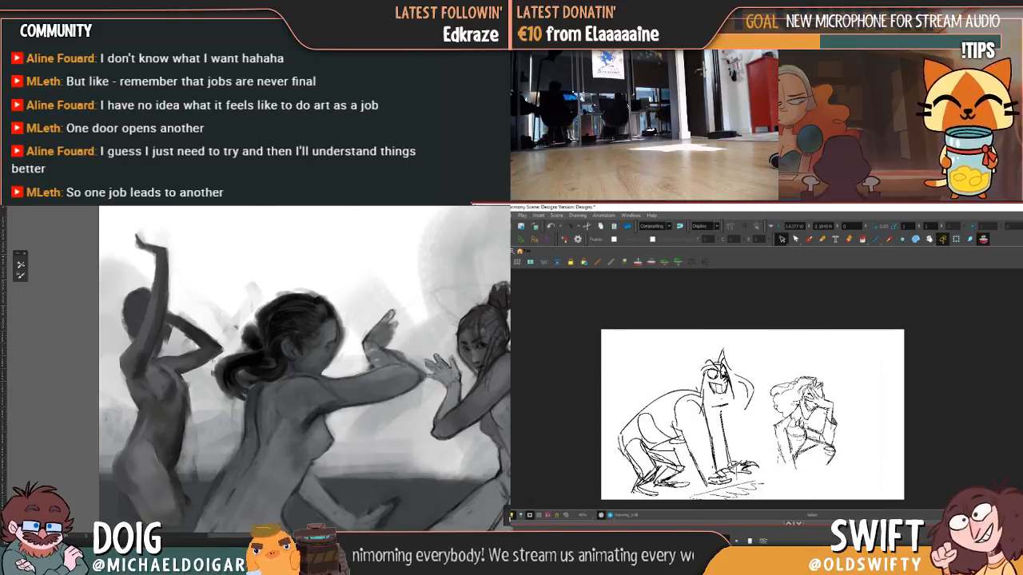
mouse_move(763, 471)
mouse_down()
mouse_move(621, 496)
mouse_move(656, 357)
mouse_move(750, 359)
mouse_move(757, 450)
mouse_up()
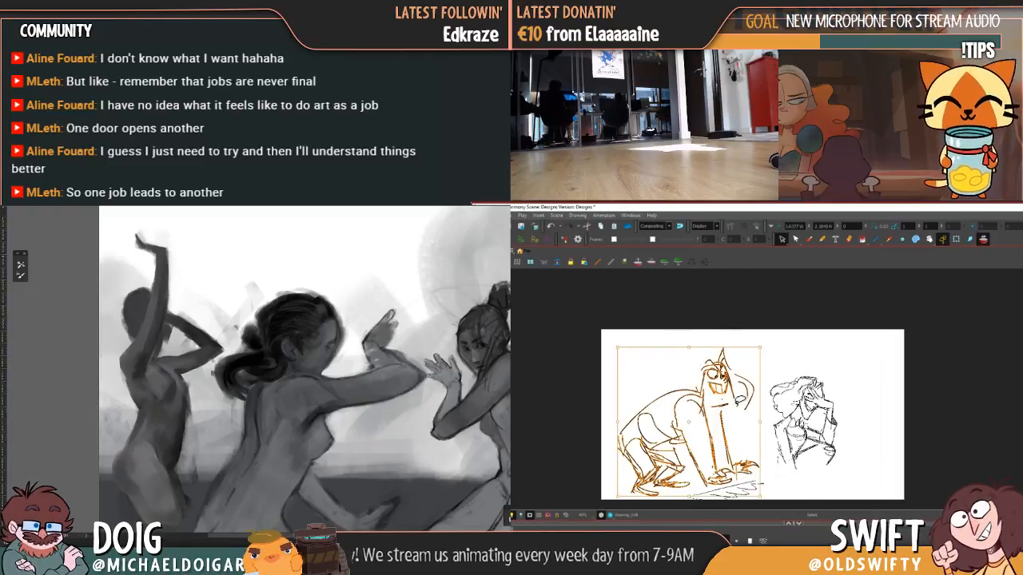
drag(731, 384, 746, 378)
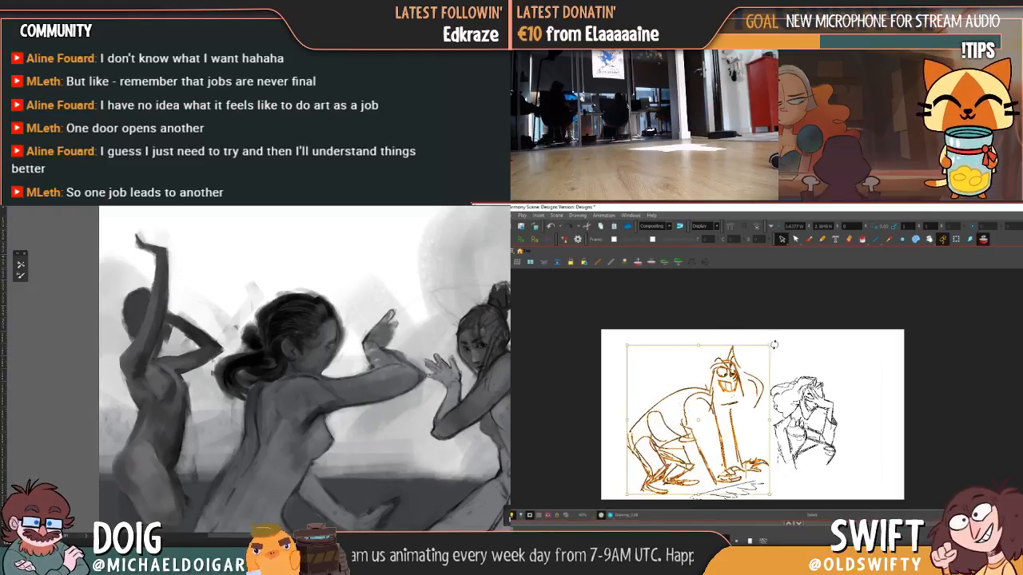
click(799, 345)
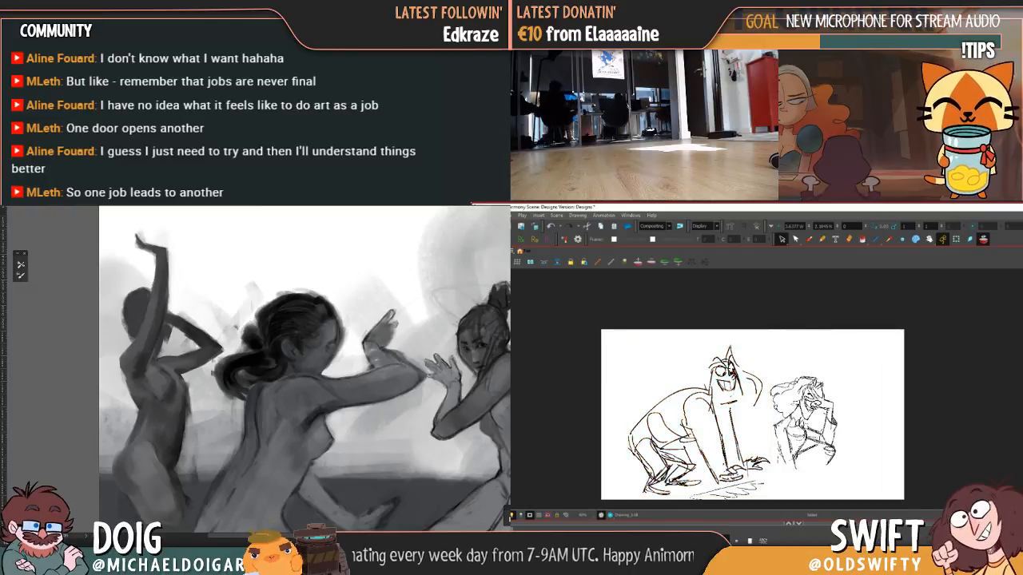
mouse_move(777, 459)
mouse_down()
mouse_move(769, 404)
mouse_move(867, 419)
mouse_move(777, 473)
mouse_up()
click(879, 409)
- Draw a straight diagonal table edge beneath the crouching creature and seated figure, and raise its far end slightly
click(808, 239)
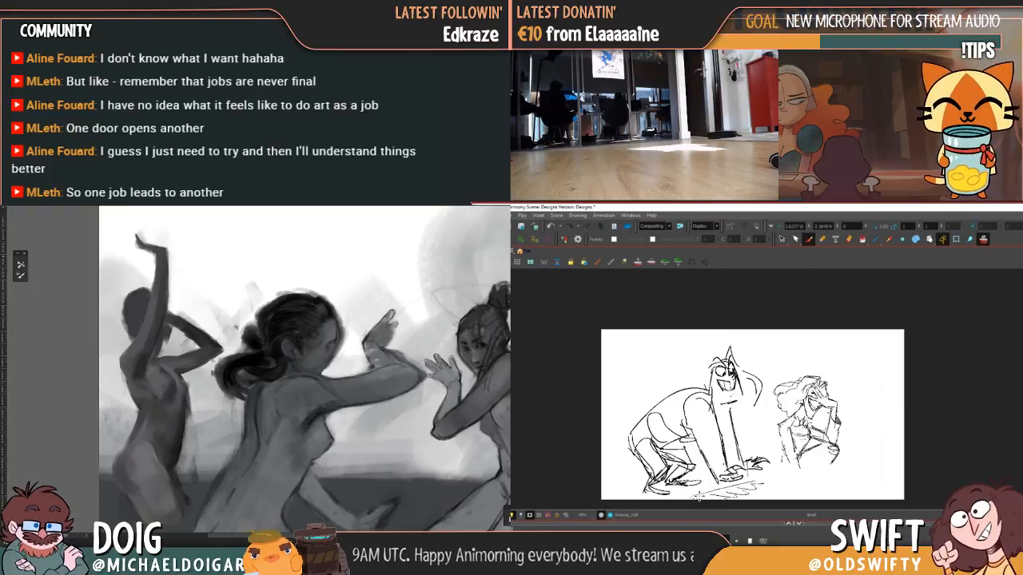
mouse_move(694, 495)
mouse_down()
mouse_move(867, 448)
mouse_move(866, 462)
mouse_up()
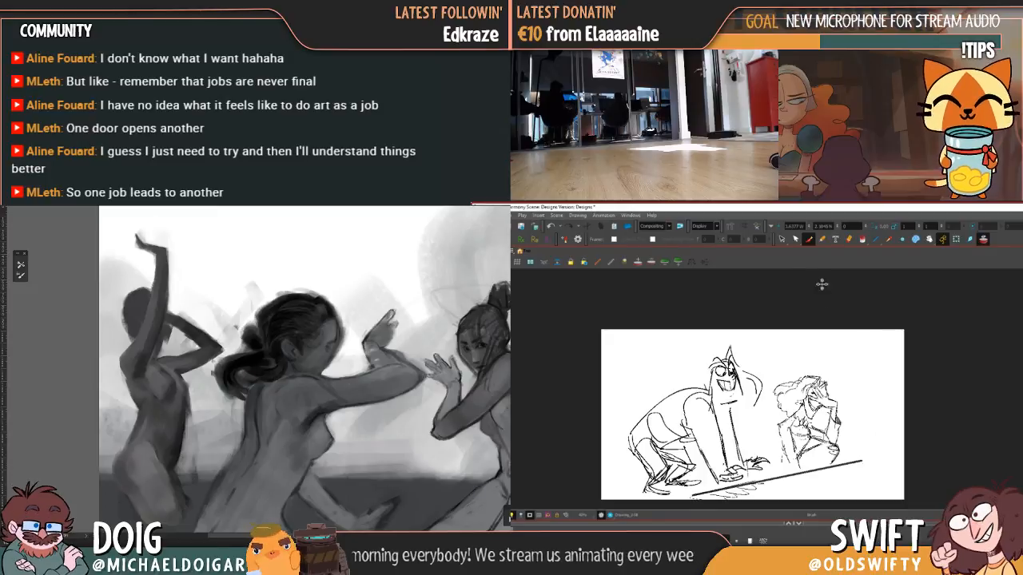
click(781, 238)
click(859, 459)
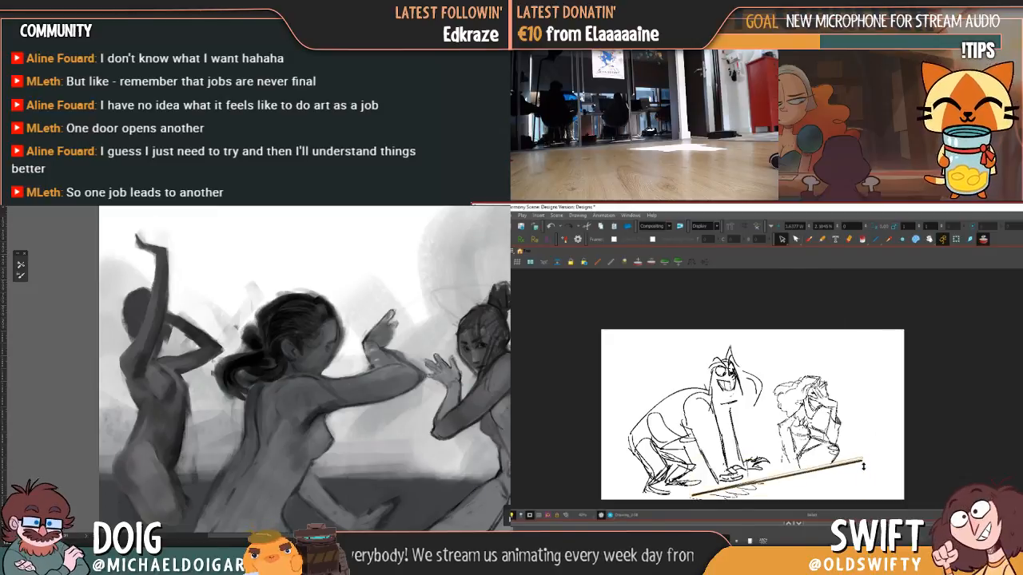
drag(862, 459, 861, 459)
click(872, 458)
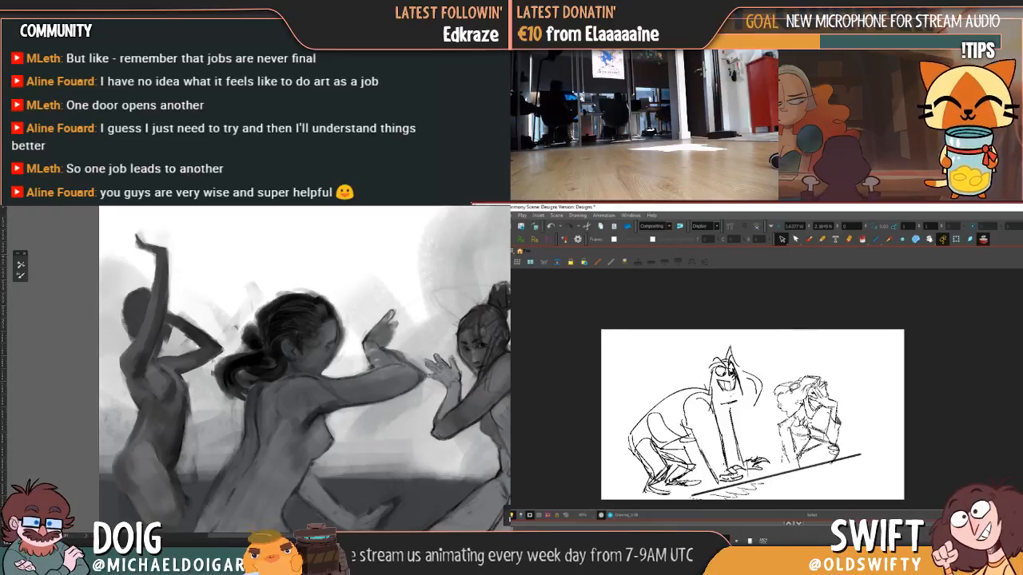
- Extend the diagonal edge out to the frame border with freehand strokes and undo the last marks
click(809, 239)
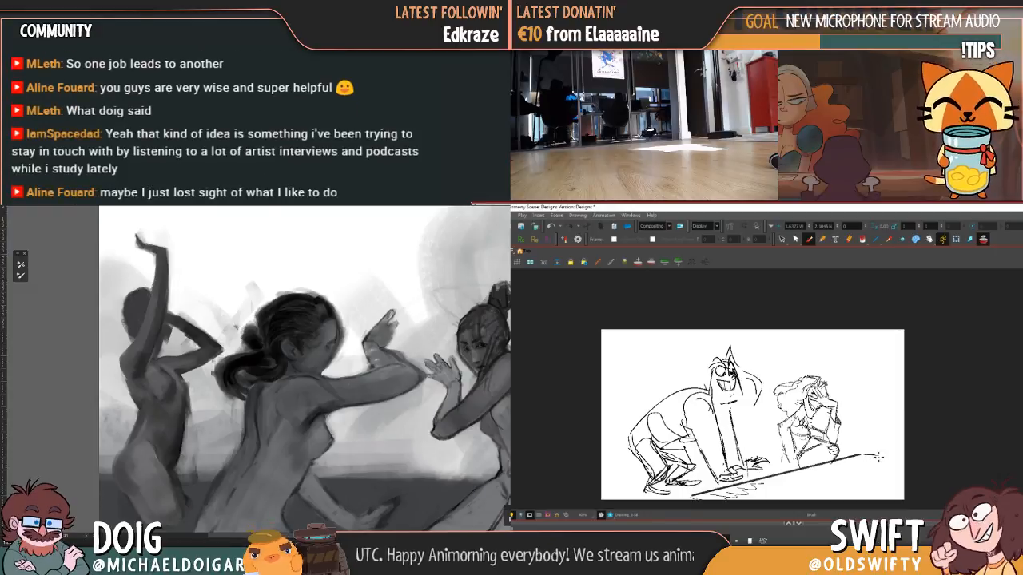
drag(861, 455, 874, 452)
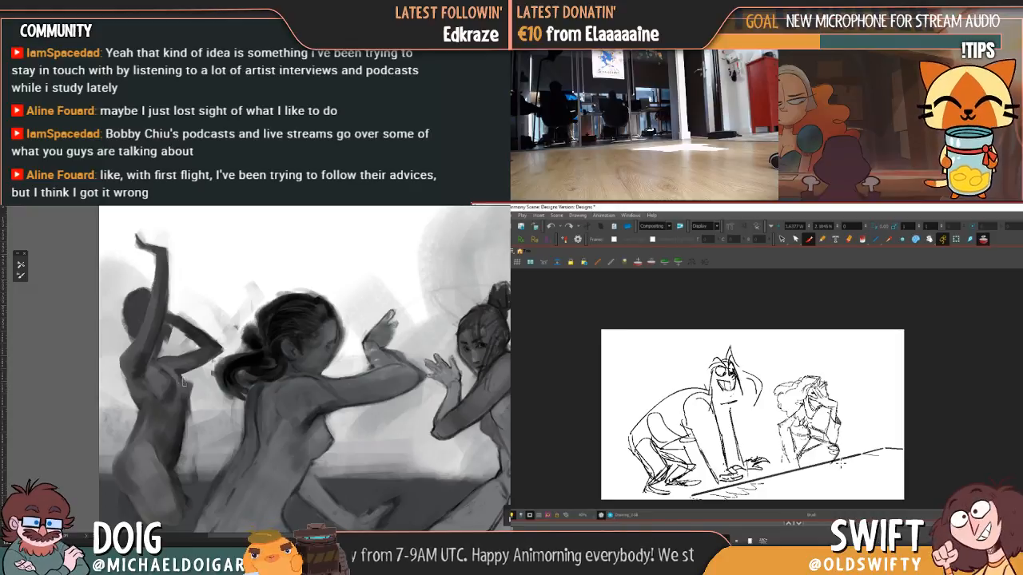
mouse_move(864, 453)
mouse_down()
mouse_move(885, 457)
mouse_move(852, 468)
mouse_up()
key(ctrl+z)
key(ctrl+z)
key(ctrl+z)
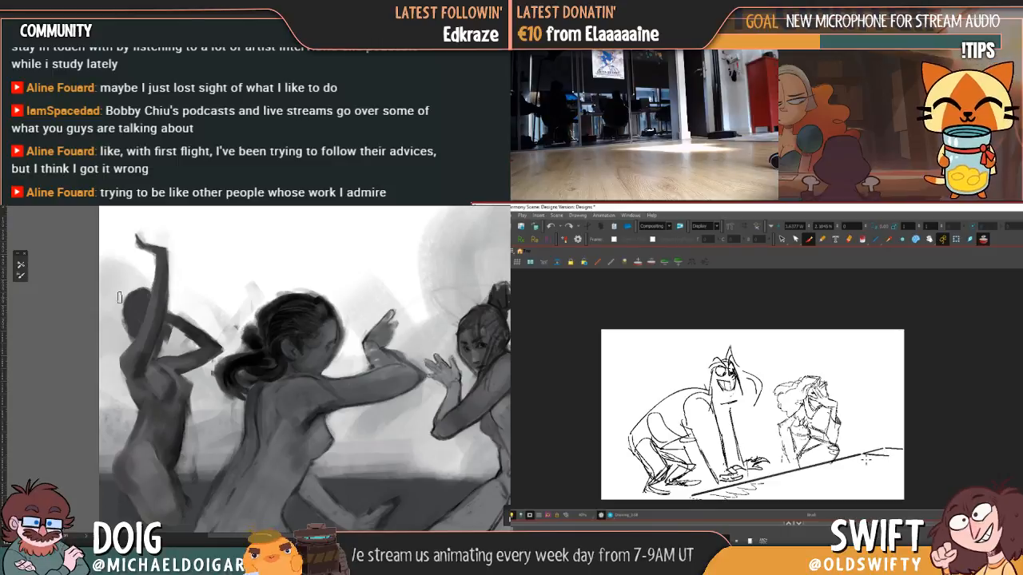
- Draw a higher diagonal table edge across the seated figure to the frame border and add a near-vertical corner line down from it
drag(921, 429, 782, 446)
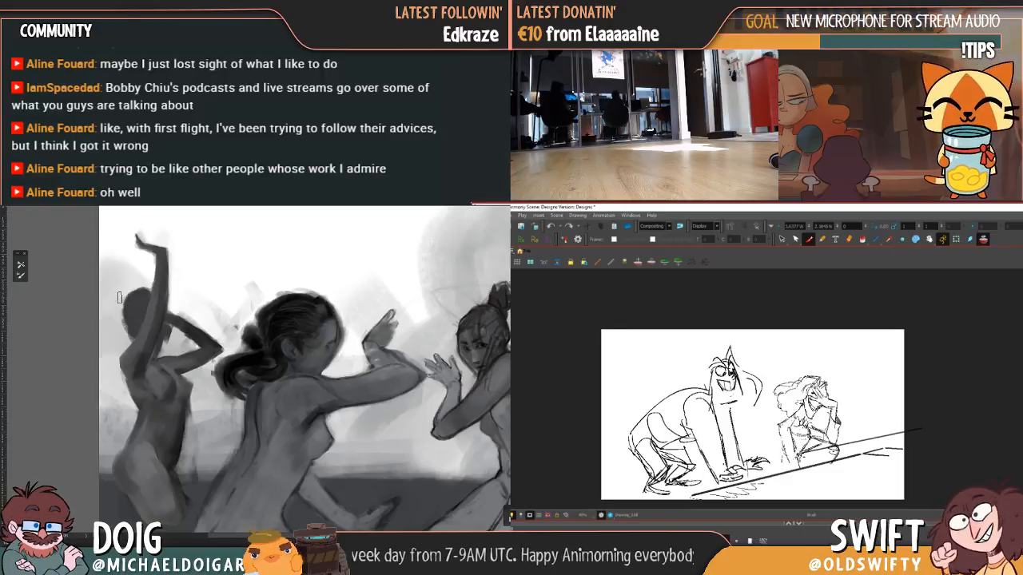
key(ctrl+z)
drag(907, 435, 748, 477)
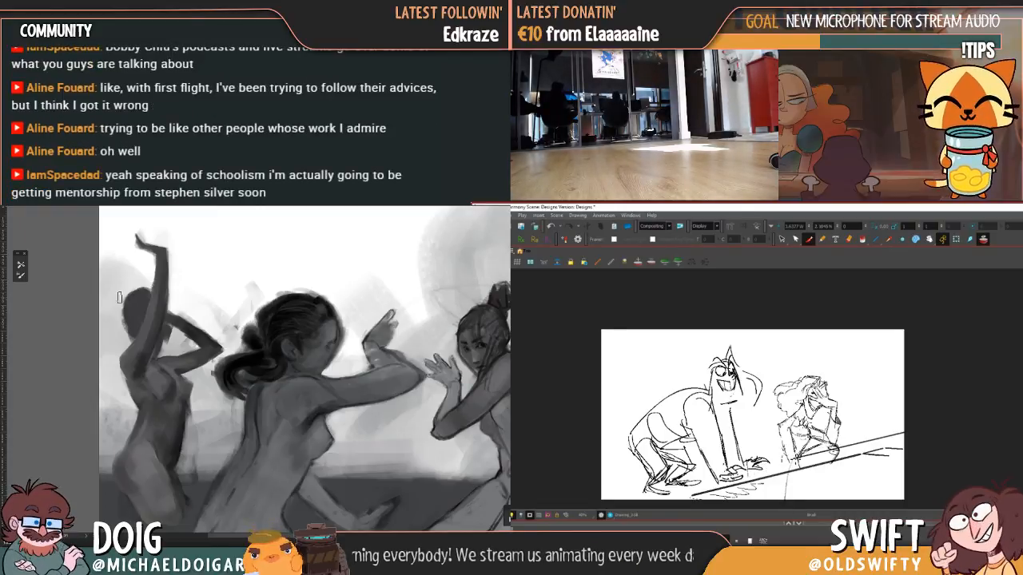
drag(792, 461, 787, 505)
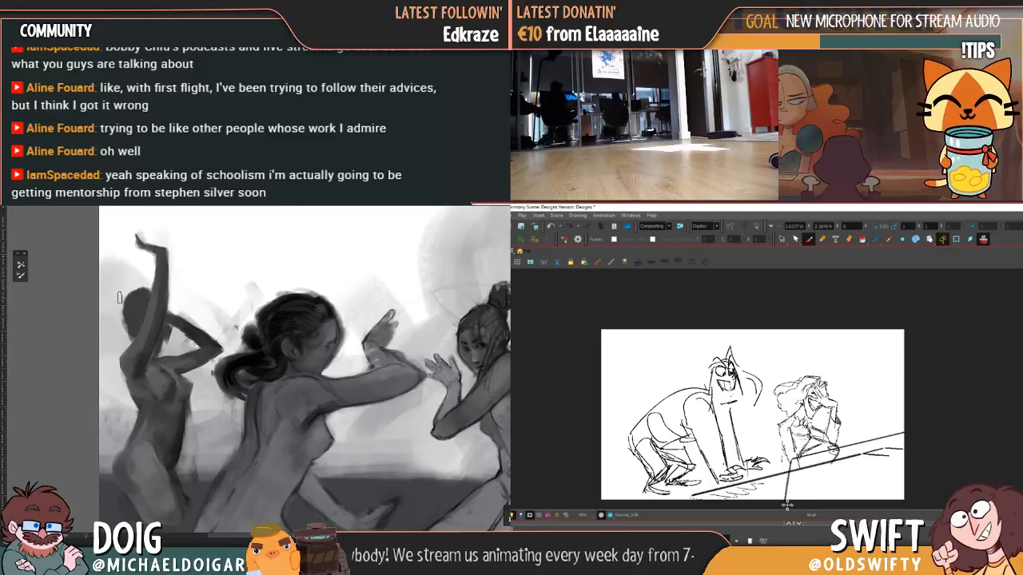
drag(894, 463, 932, 413)
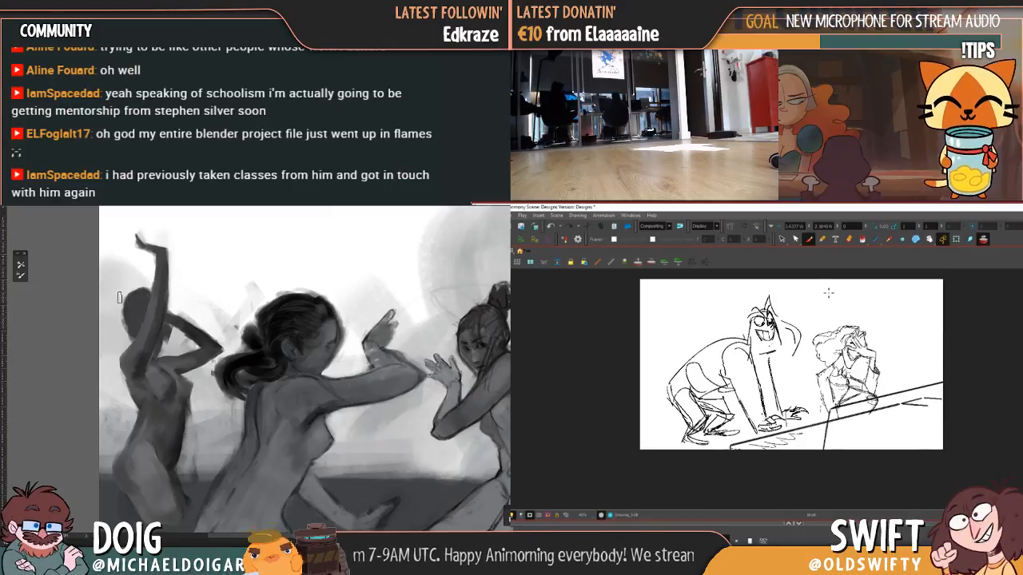
- Delete the leftover lower edge line, the stray marks and the seated figure's lines overlapping the table front
click(782, 238)
click(943, 385)
drag(947, 388, 946, 385)
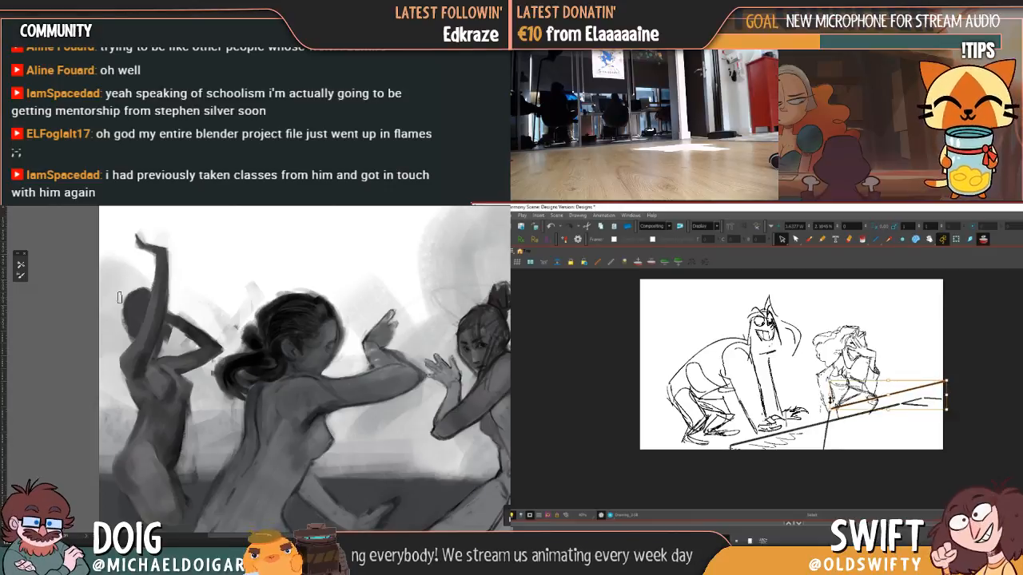
click(936, 355)
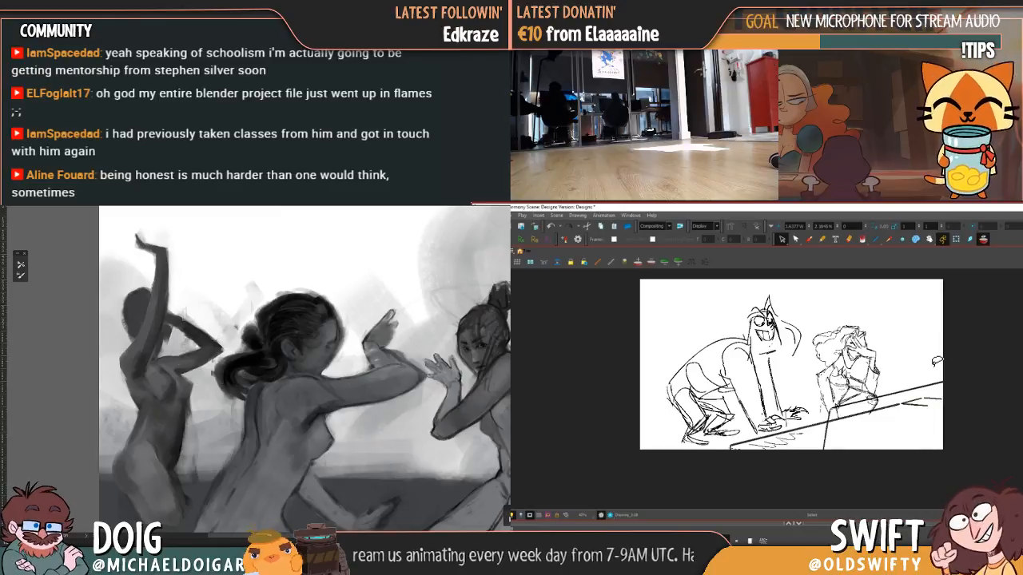
click(867, 411)
drag(903, 402, 902, 404)
mouse_move(837, 418)
mouse_down()
mouse_move(820, 422)
mouse_move(829, 421)
mouse_up()
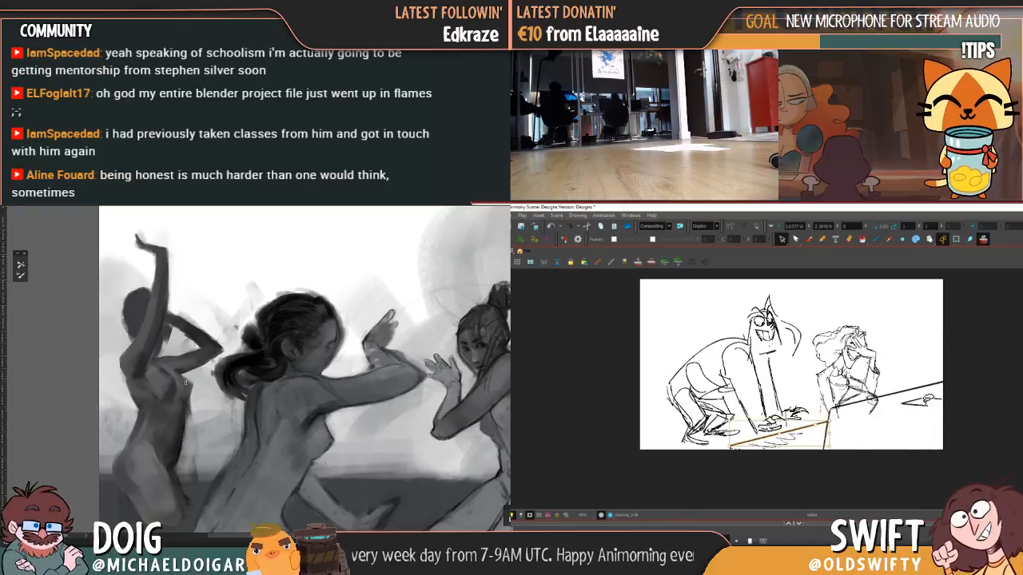
click(919, 404)
key(Delete)
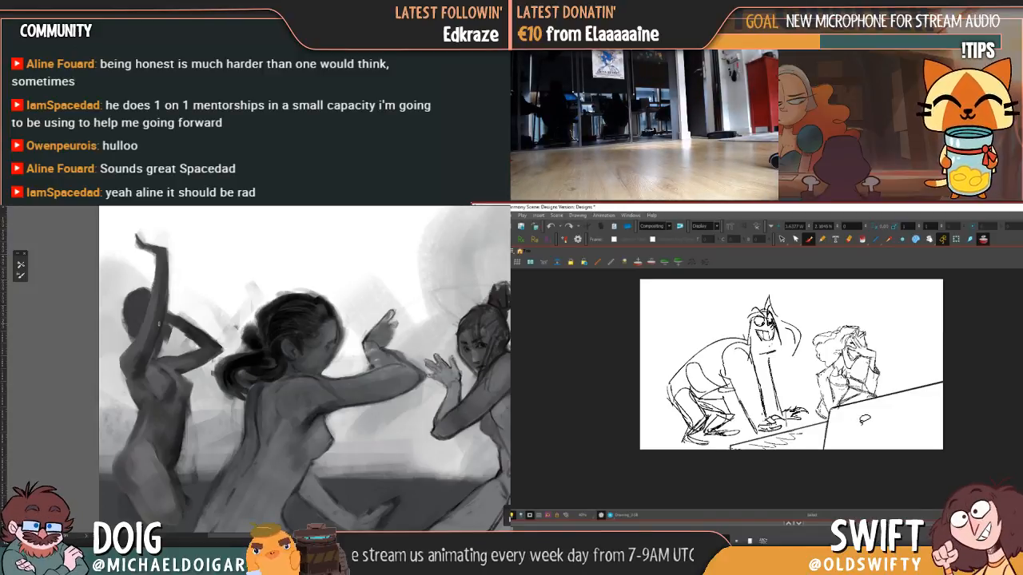
key(Return)
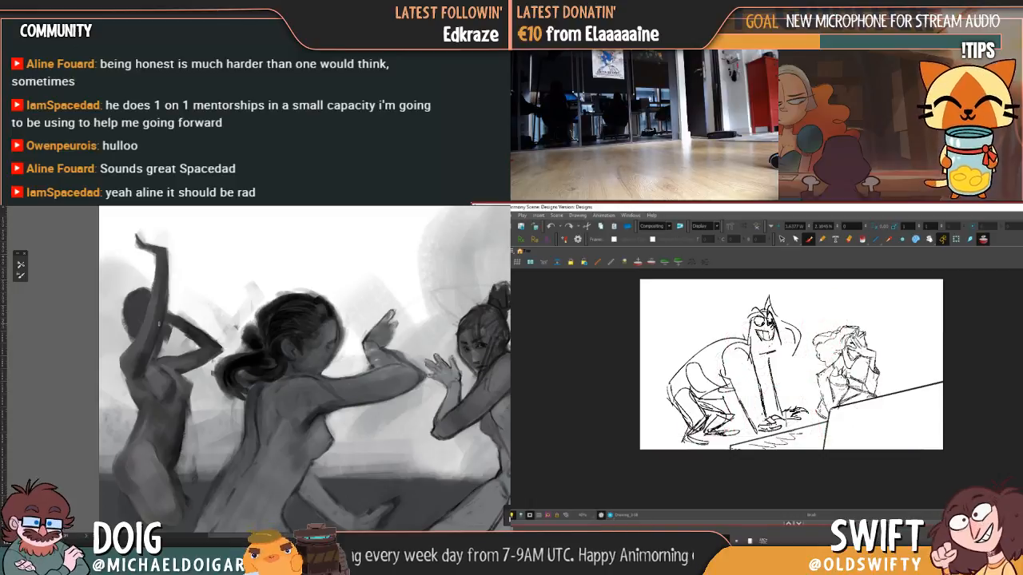
key(Return)
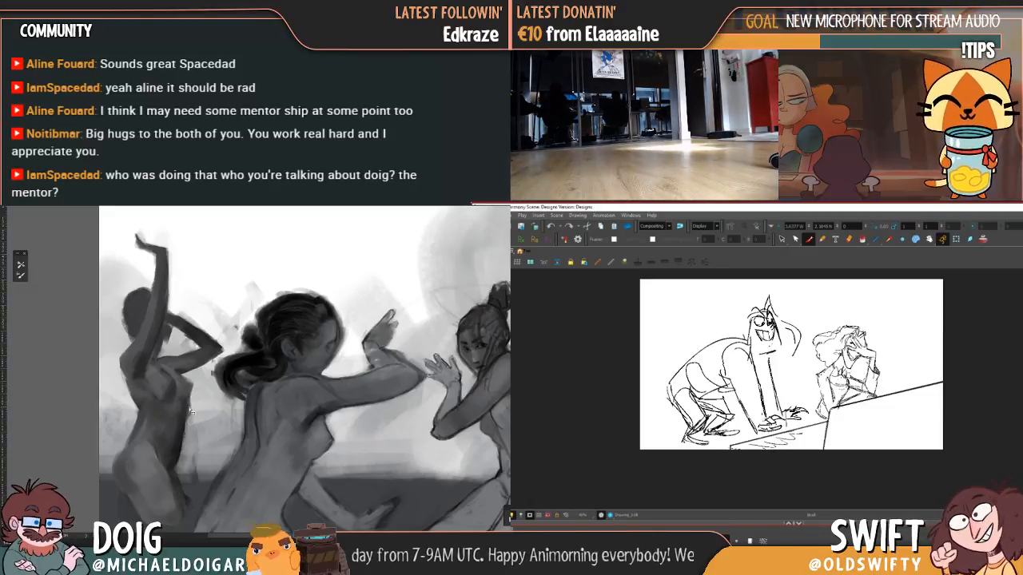
- Refine the shading of the leftmost figure's chest and upper torso in the greyscale painting
mouse_move(185, 378)
mouse_down()
mouse_move(194, 358)
mouse_move(200, 393)
mouse_up()
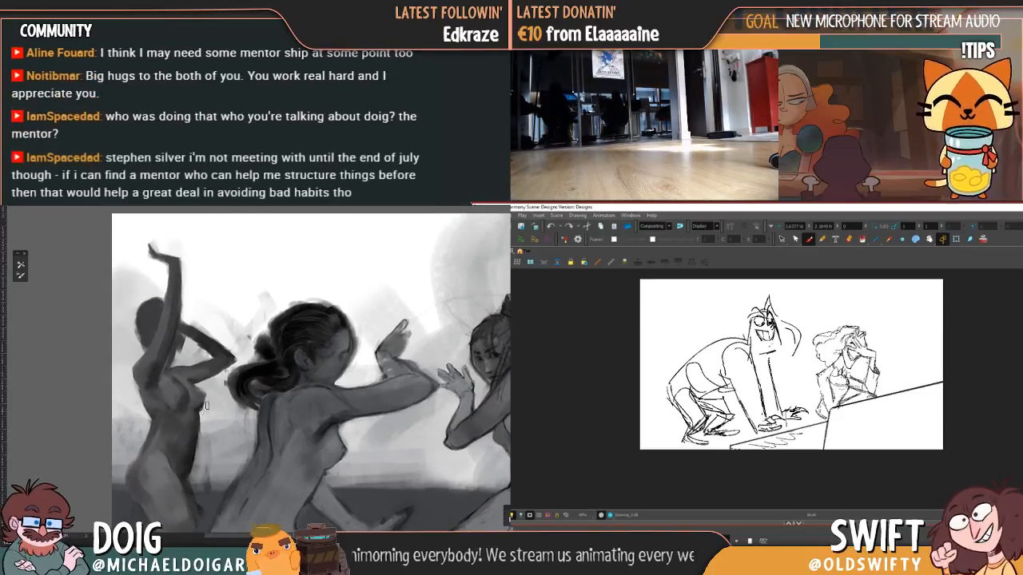
drag(204, 400, 204, 384)
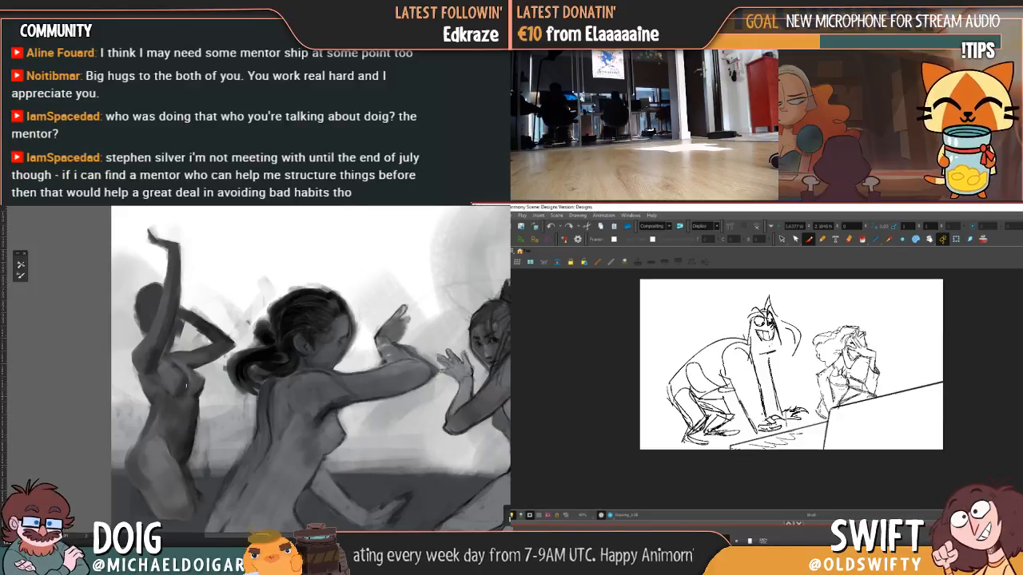
drag(190, 326, 195, 356)
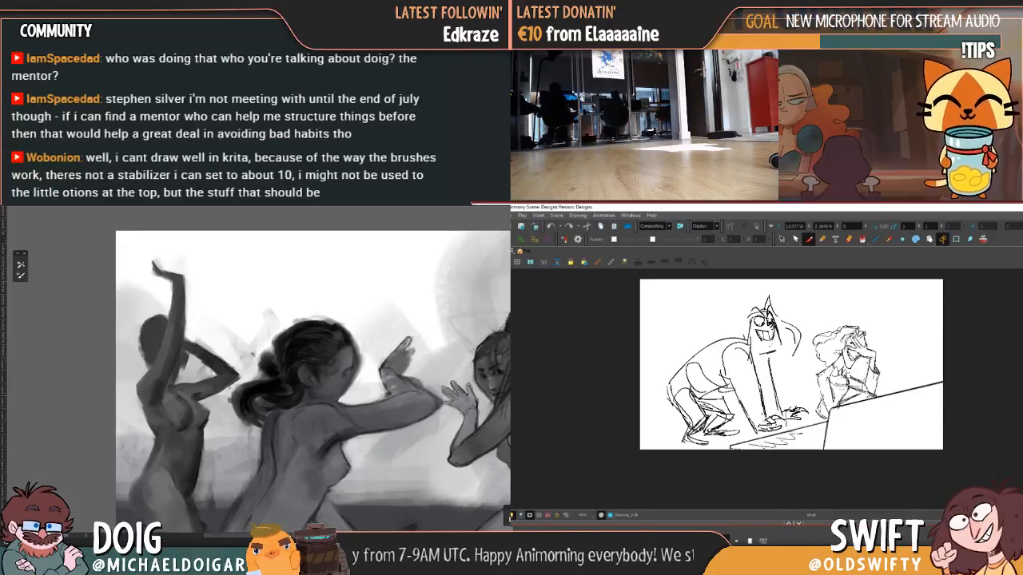
drag(197, 399, 195, 384)
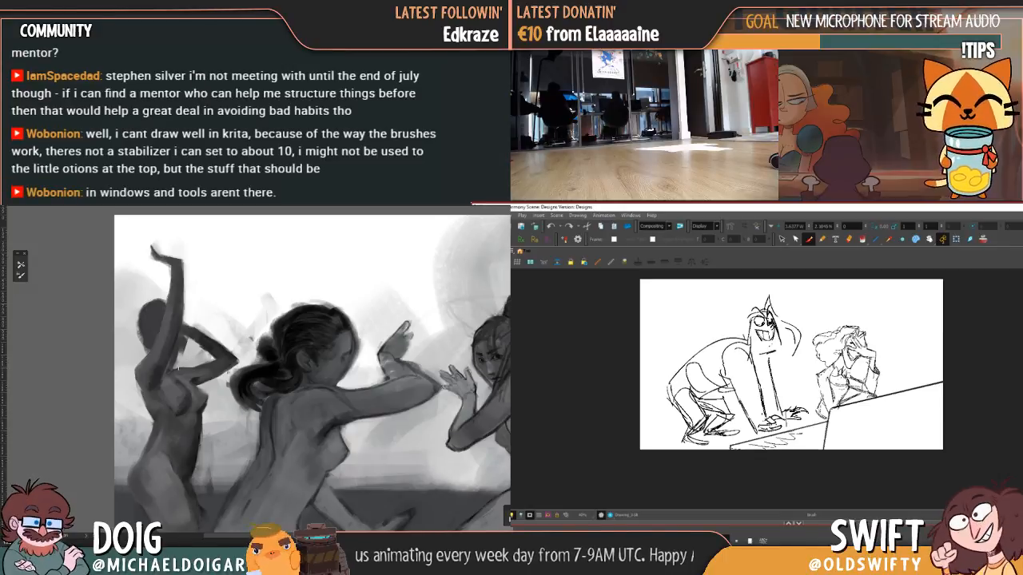
drag(188, 422, 194, 386)
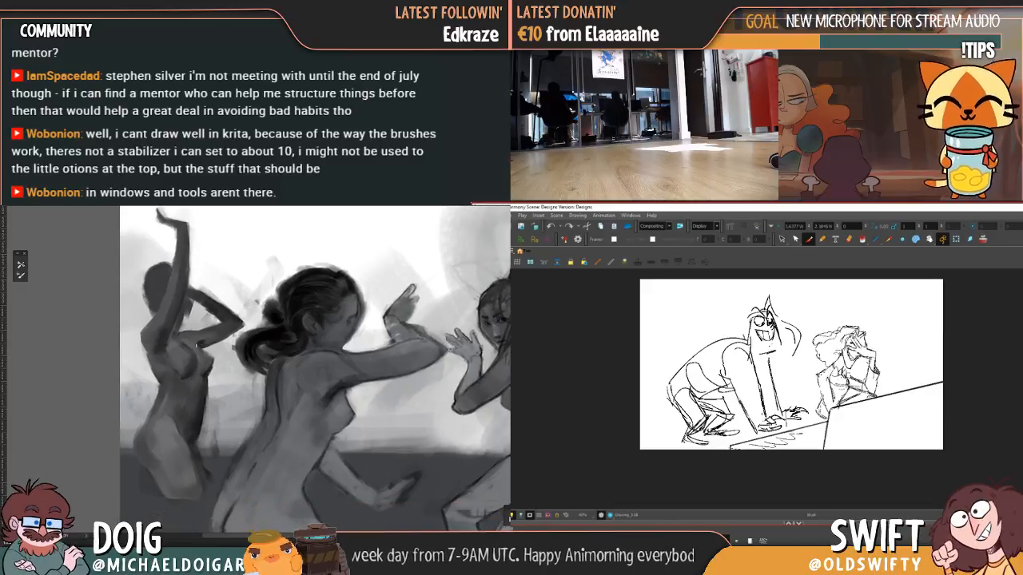
- Scribble test strokes on the background beside the leftmost figure, lasso them and delete them
drag(127, 360, 140, 391)
key(ctrl+z)
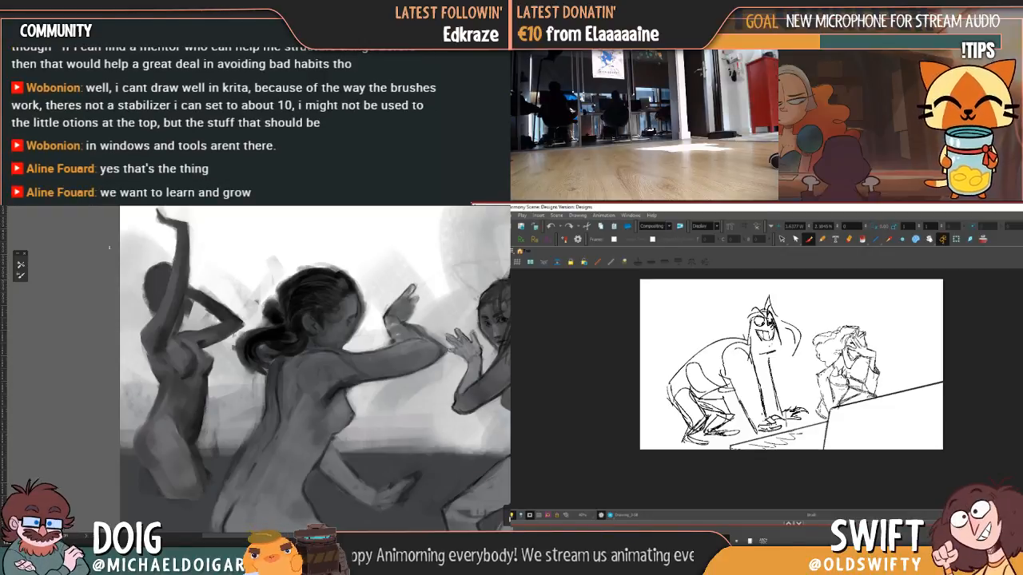
drag(134, 318, 142, 390)
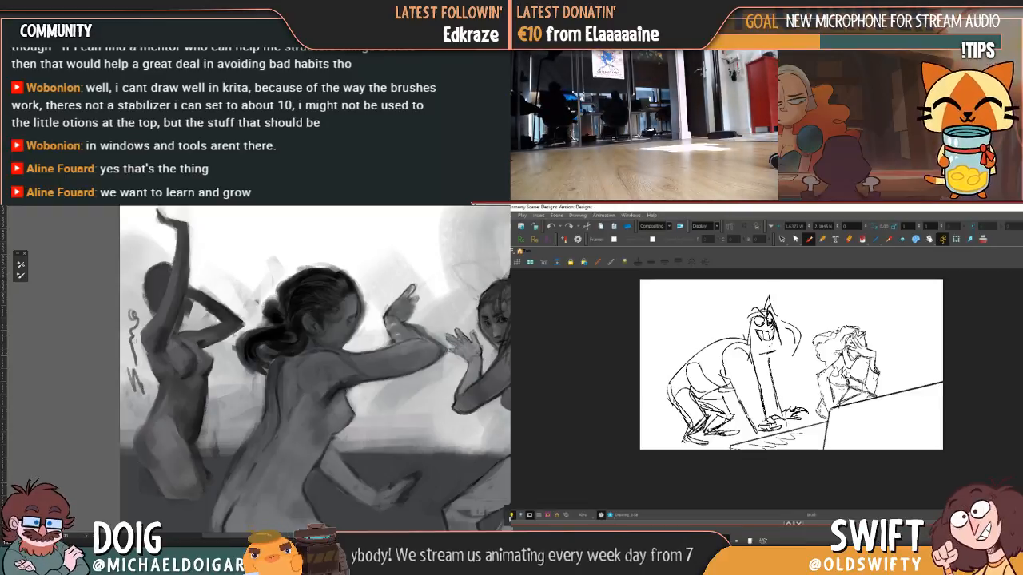
mouse_move(131, 318)
mouse_down()
mouse_move(140, 260)
mouse_move(129, 276)
mouse_move(140, 264)
mouse_move(159, 281)
mouse_move(144, 286)
mouse_move(136, 310)
mouse_move(148, 397)
mouse_move(115, 360)
mouse_move(112, 265)
mouse_move(146, 220)
mouse_move(160, 248)
mouse_up()
key(l)
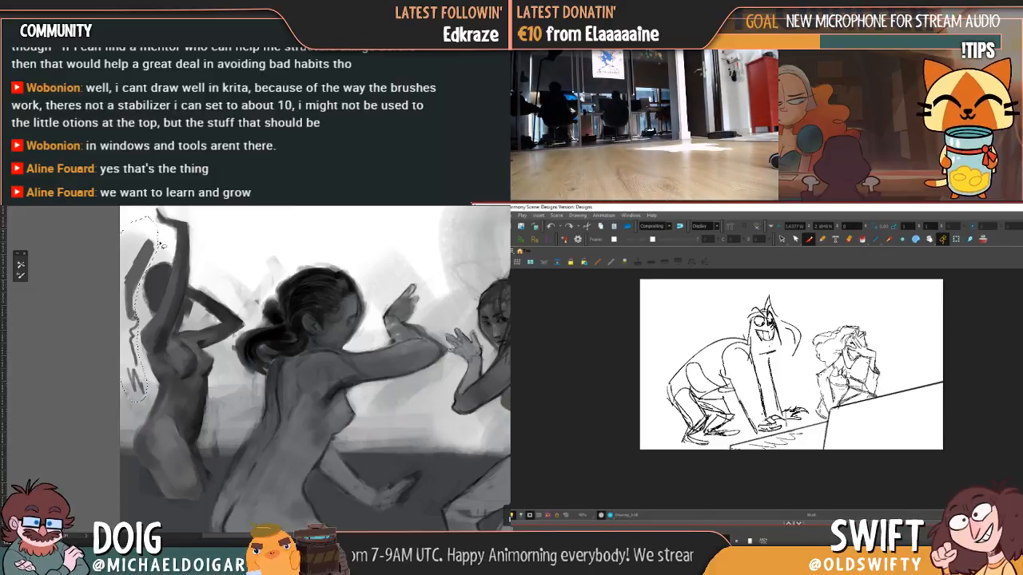
key(Delete)
key(ctrl+d)
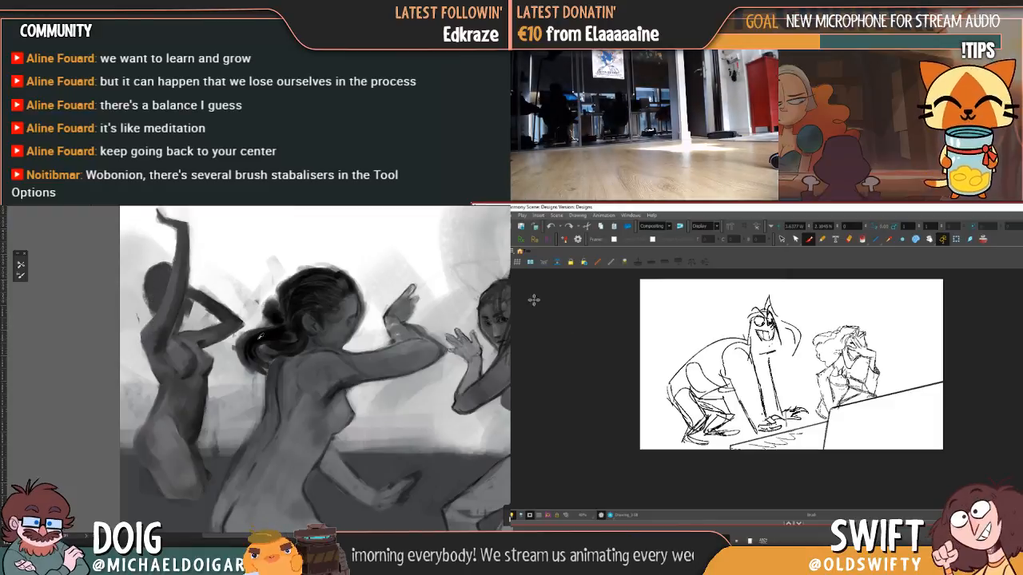
- Delete the table edges, corner line and floor hatching around the crouching creature, and darken the leftmost painted figure's hair
drag(161, 270, 149, 305)
click(782, 239)
click(929, 383)
key(Delete)
click(817, 427)
key(Delete)
click(775, 436)
key(Delete)
click(832, 413)
key(Delete)
drag(719, 482, 747, 444)
key(Delete)
- Paint dark hair along the leftmost figure's head and down behind the shoulder, and try enlarging the lassoed crouching creature
drag(806, 413, 683, 459)
drag(158, 270, 151, 277)
mouse_move(683, 459)
mouse_down()
mouse_move(723, 280)
mouse_move(808, 397)
mouse_up()
drag(152, 302, 152, 316)
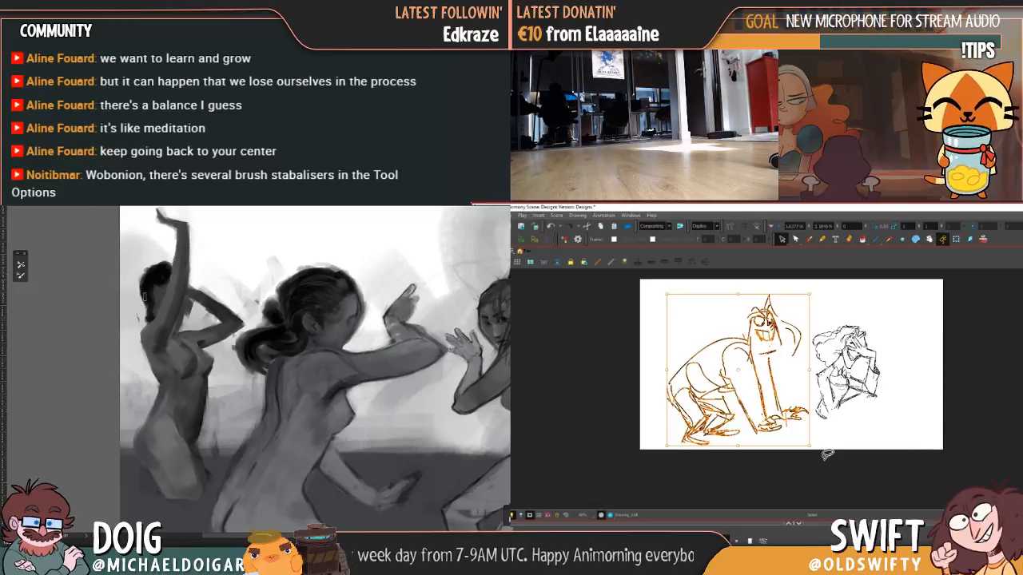
mouse_move(809, 446)
mouse_down()
mouse_move(817, 463)
mouse_move(822, 456)
mouse_up()
drag(140, 329, 141, 377)
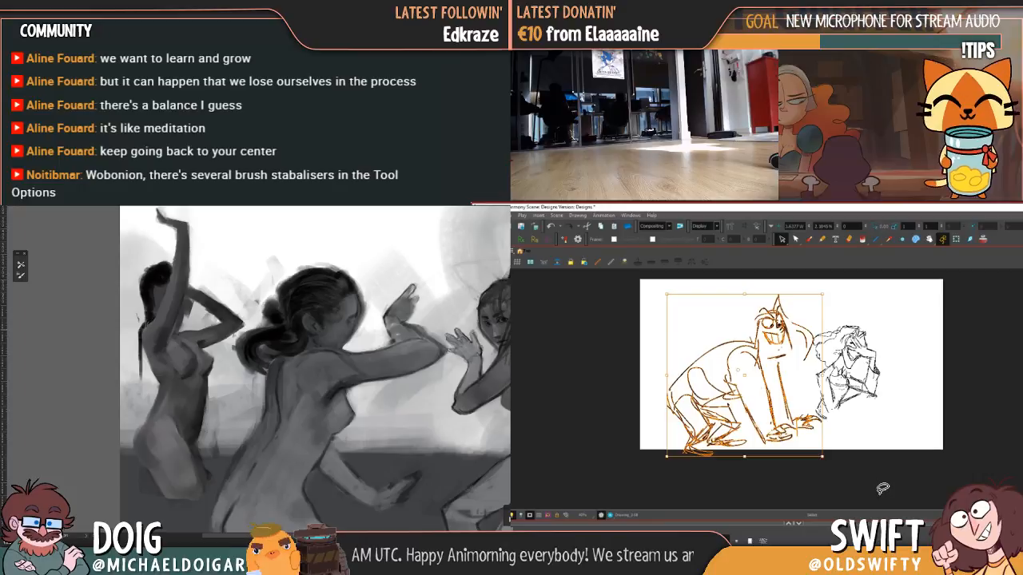
key(ctrl+z)
- Flip through the storyboard drawings to the frame with two characters seated behind the long table
key(f)
key(f)
key(f)
key(f)
key(f)
key(f)
key(f)
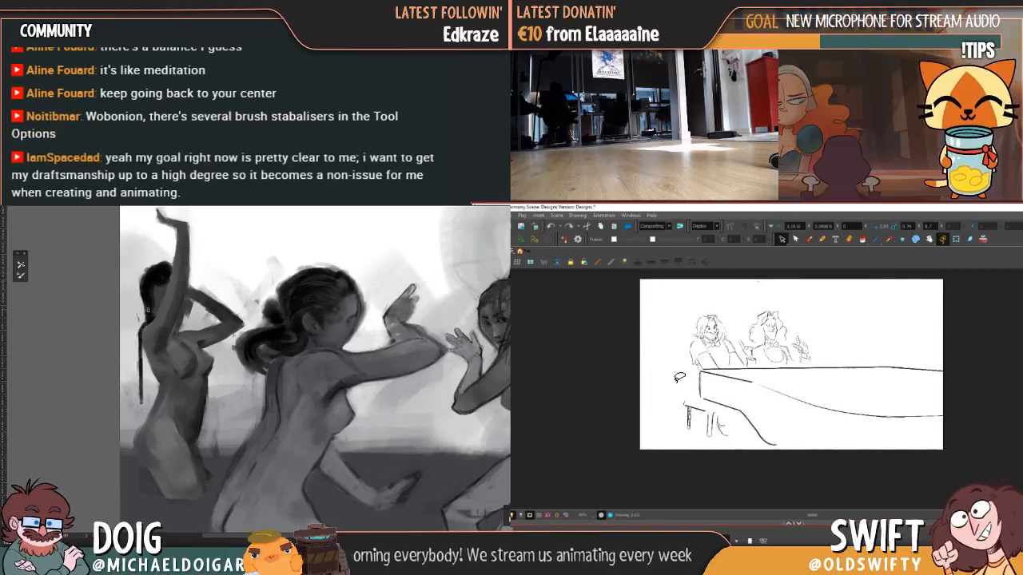
- Flip through the rough drawings of the two characters at the piano and examine how the poses follow one another
key(f)
key(f)
key(f)
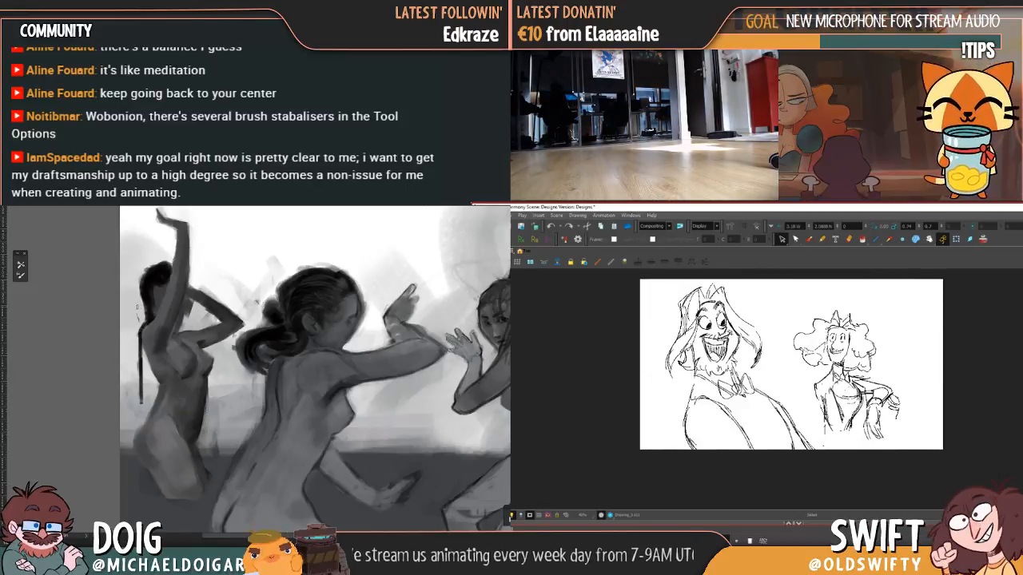
key(f)
key(f)
key(f)
key(f)
key(f)
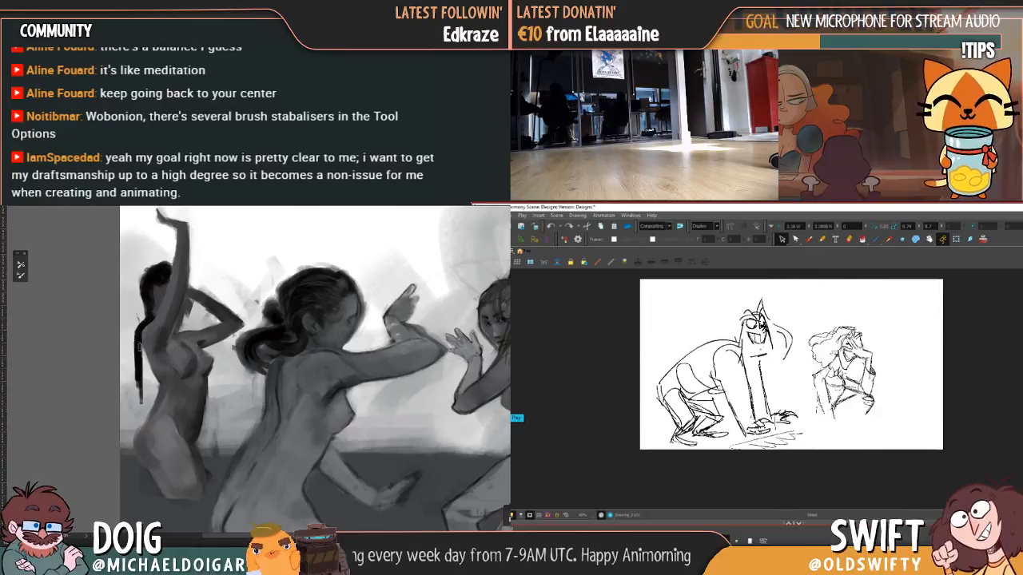
key(f)
key(f)
key(f)
key(f)
key(f)
key(f)
key(f)
key(f)
- Paint dark hair strands hanging down the back of the standing figure with raised arms in the greyscale painting
drag(147, 356, 147, 389)
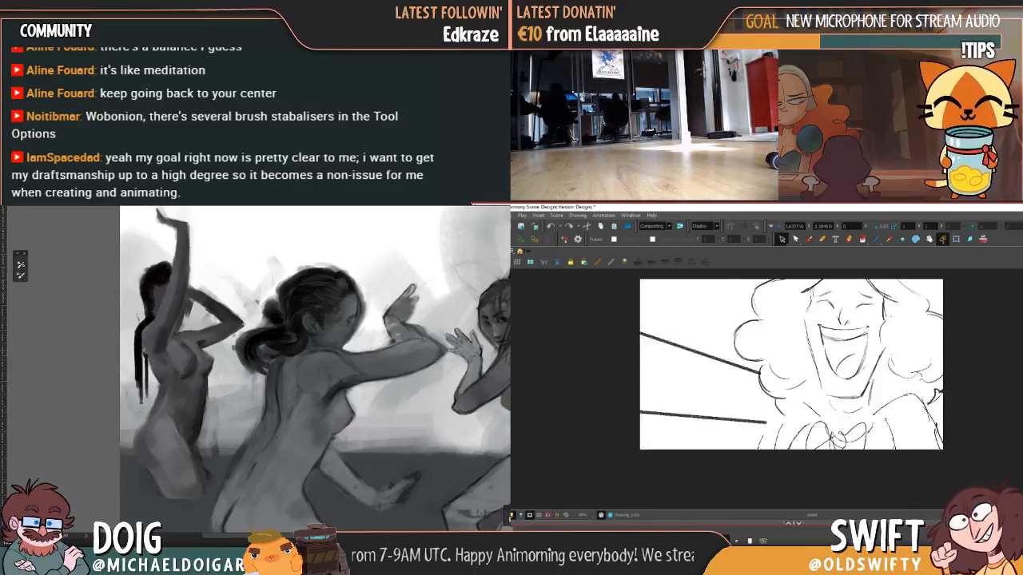
key(f)
key(f)
key(f)
key(f)
key(f)
drag(141, 345, 142, 375)
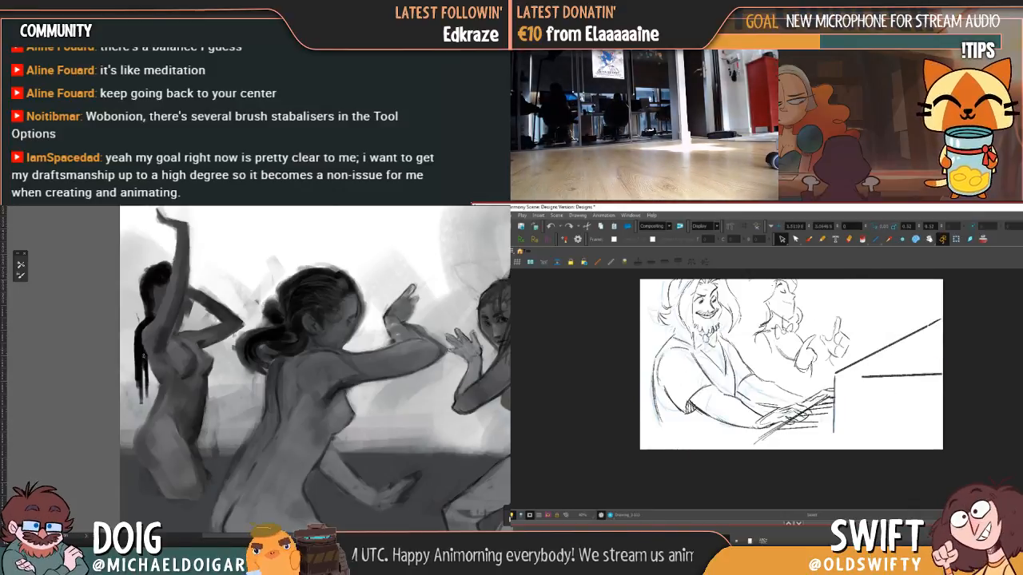
- Step repeatedly through the character drawings to compare the leaning, crouching and laughing poses of the man and woman
key(f)
key(f)
key(f)
key(f)
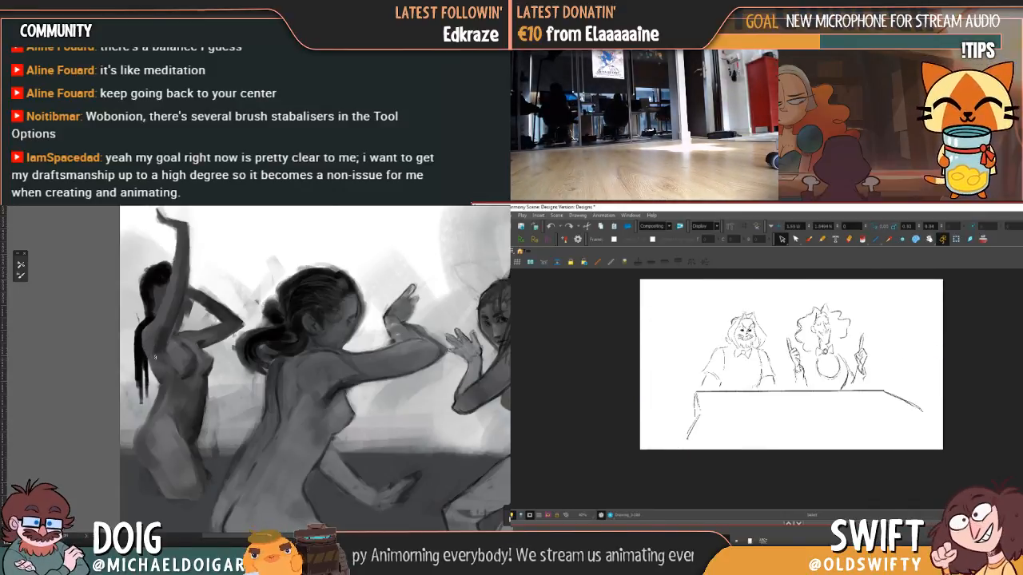
key(f)
key(f)
key(f)
key(f)
key(f)
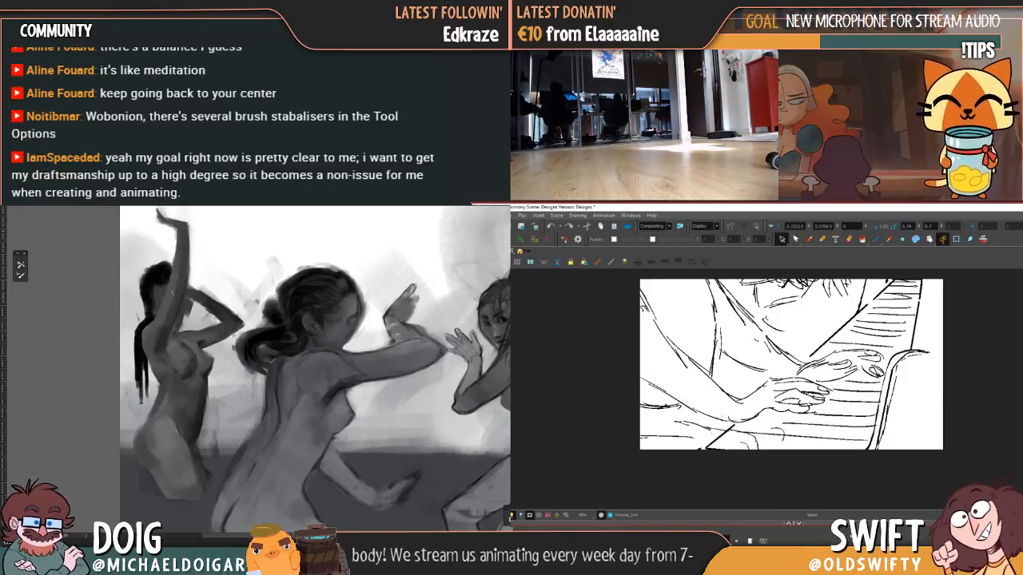
key(f)
key(f)
key(f)
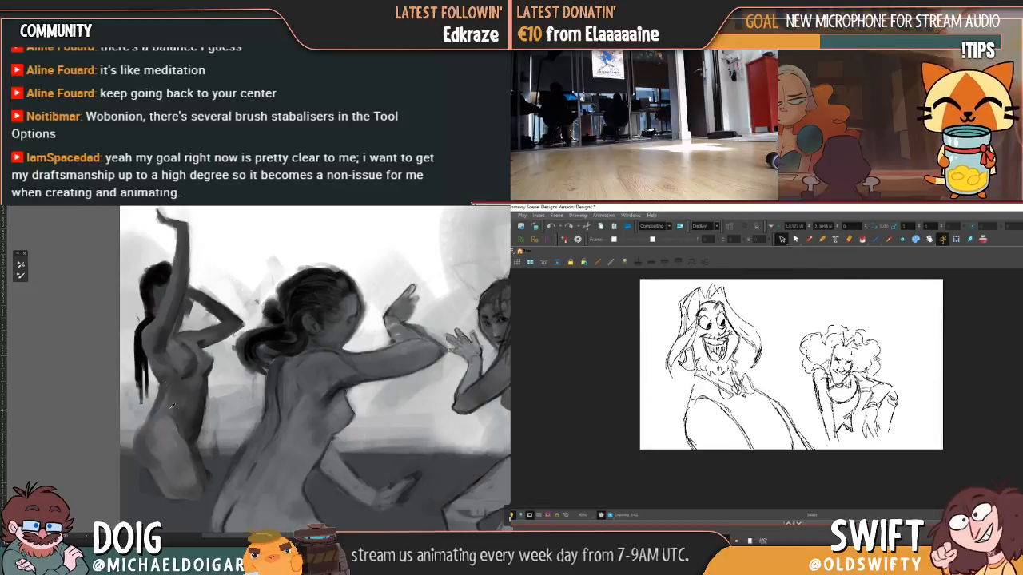
key(f)
key(f)
key(f)
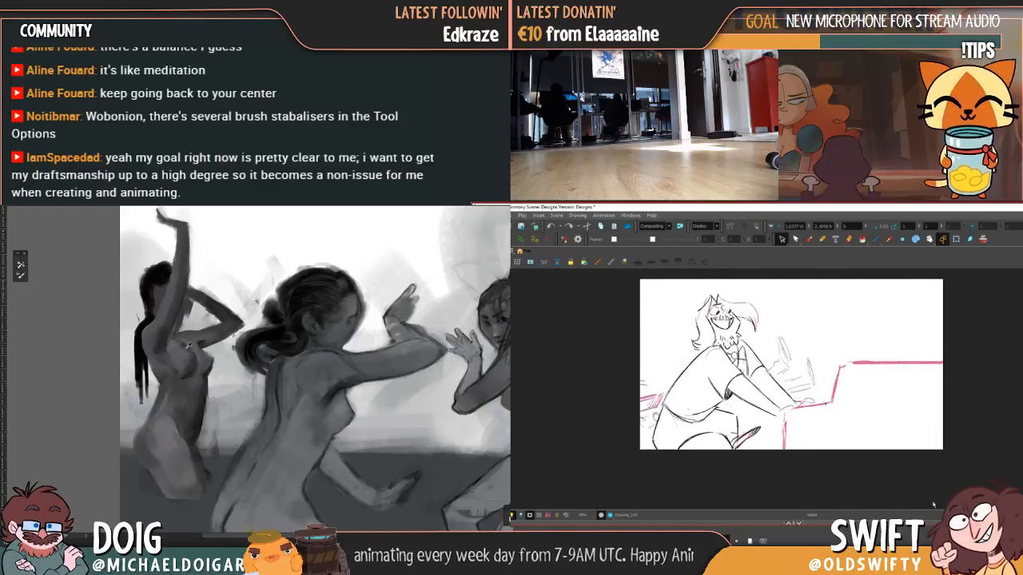
key(g)
key(g)
key(g)
key(f)
key(f)
key(f)
key(f)
key(f)
key(f)
drag(202, 397, 199, 397)
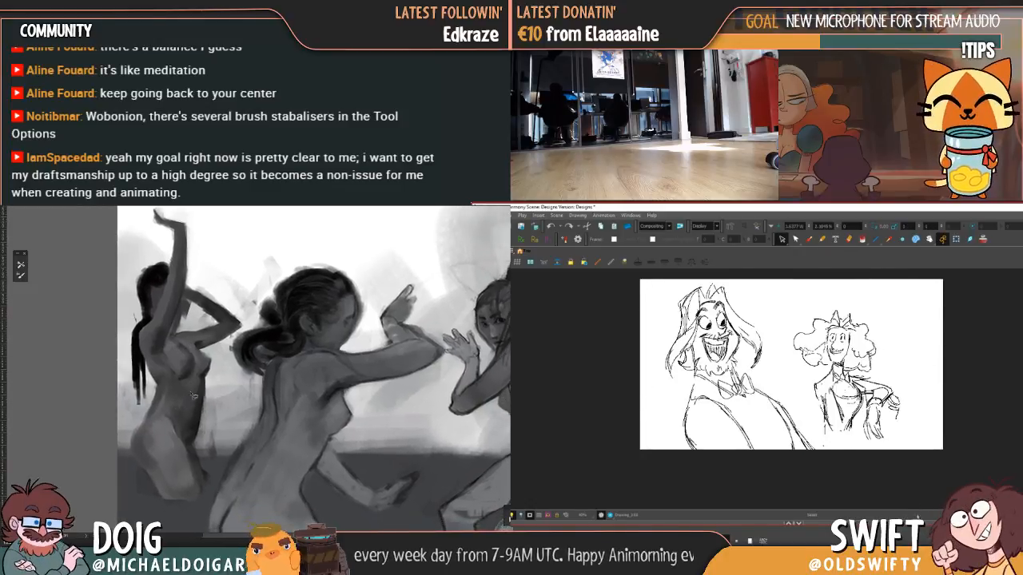
key(g)
mouse_move(194, 448)
mouse_down()
mouse_move(205, 415)
mouse_move(193, 442)
mouse_up()
key(f)
key(g)
key(f)
key(f)
key(f)
key(f)
key(f)
key(f)
key(Delete)
key(ctrl+d)
mouse_move(193, 377)
mouse_down()
mouse_move(183, 393)
mouse_move(180, 380)
mouse_up()
key(f)
key(f)
key(f)
key(f)
key(f)
key(f)
key(f)
key(f)
mouse_move(195, 424)
mouse_down()
mouse_move(191, 392)
mouse_move(195, 460)
mouse_move(208, 427)
mouse_move(192, 405)
mouse_move(183, 409)
mouse_move(182, 385)
mouse_up()
key(f)
key(f)
key(f)
key(f)
drag(163, 333, 170, 390)
key(f)
key(f)
key(f)
key(f)
key(f)
key(f)
key(ctrl+d)
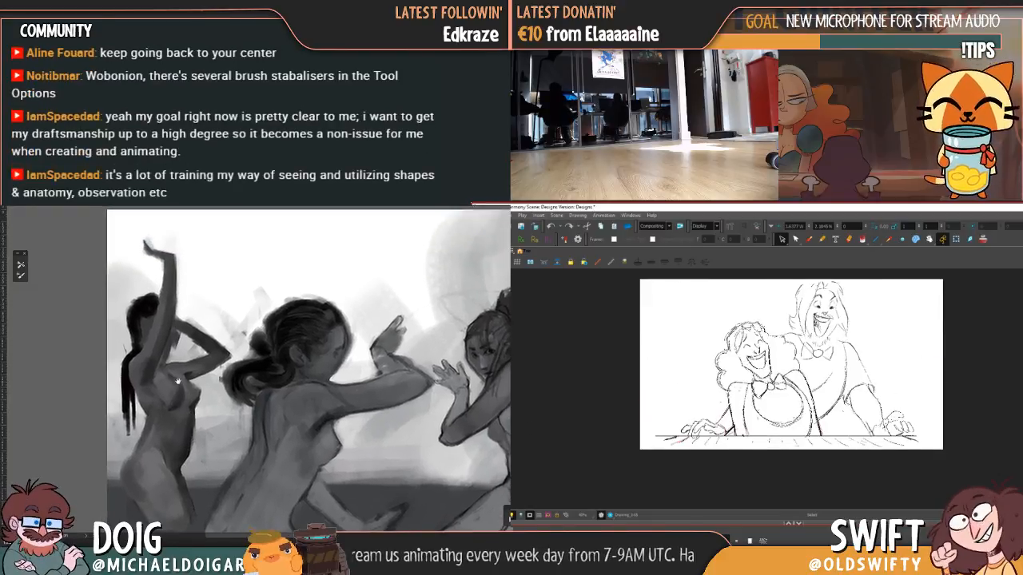
- Sample greys from the raised-arm figure in the greyscale painting and paint over its raised arm and hair
key(ctrl+w)
click(929, 431)
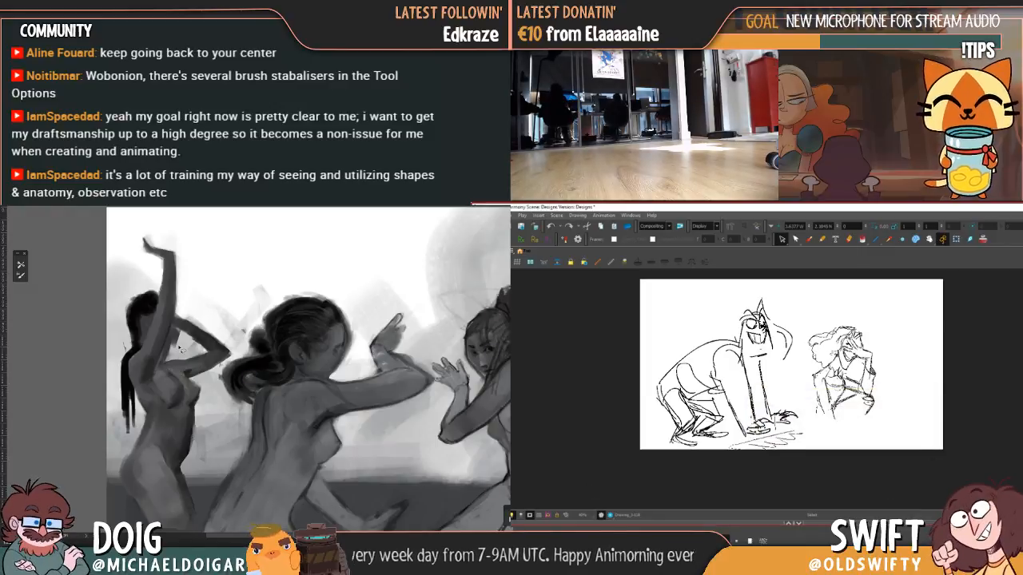
alt+click(187, 371)
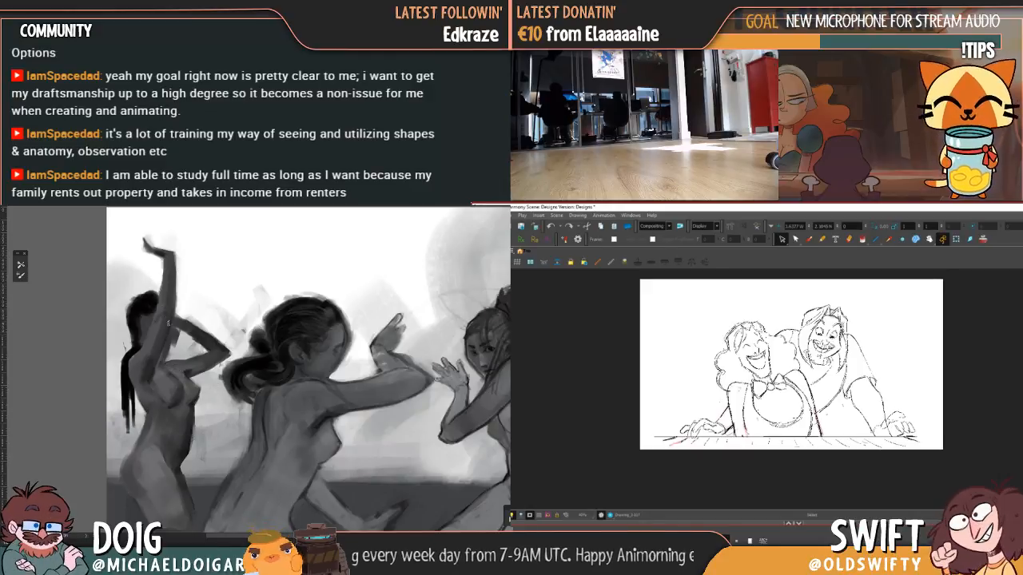
alt+click(162, 311)
drag(165, 254, 163, 287)
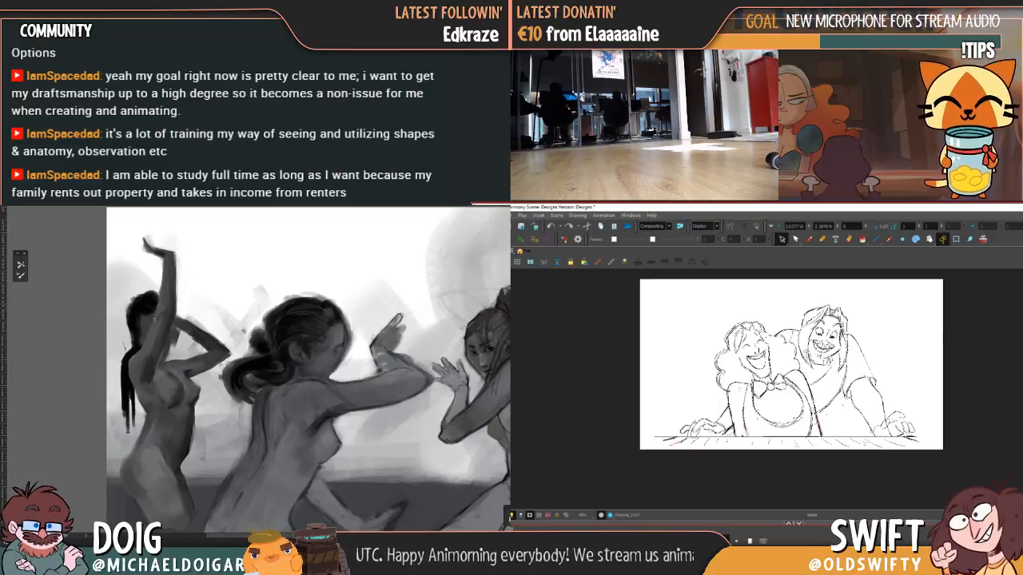
alt+click(146, 338)
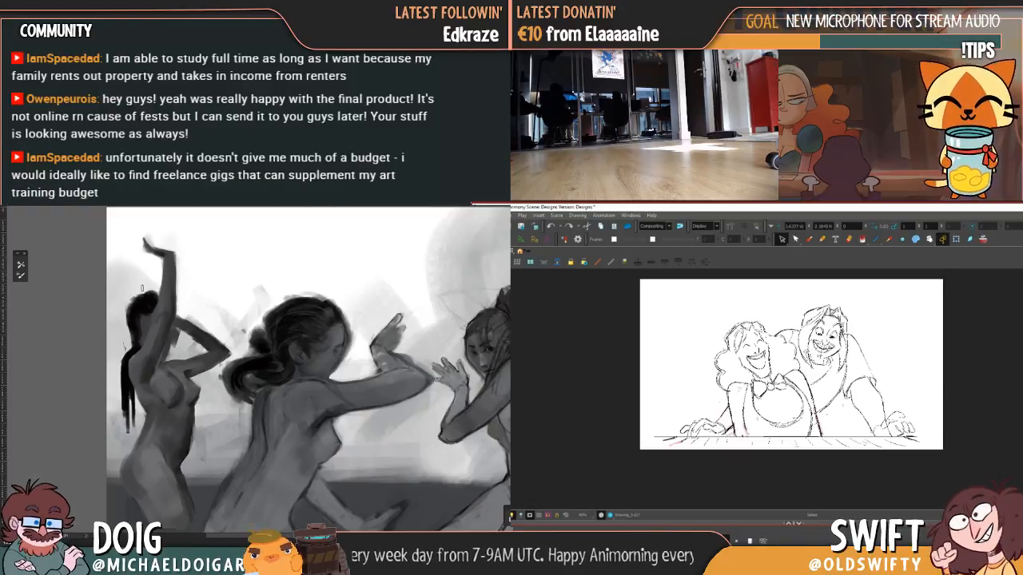
- Sample greys around the raised-arm figure's shoulder and chest and refine the shading of its torso
alt+click(186, 373)
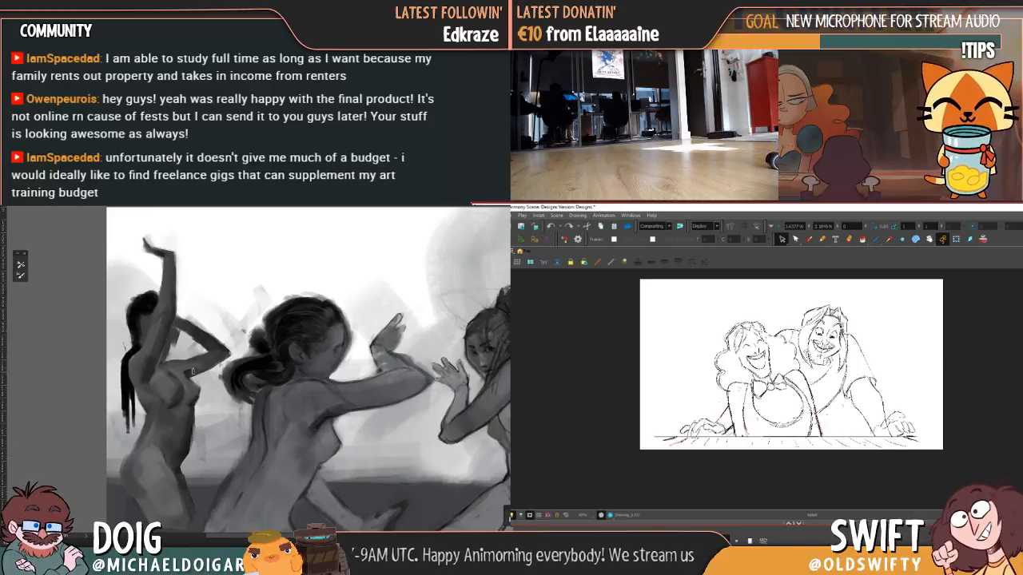
alt+click(187, 364)
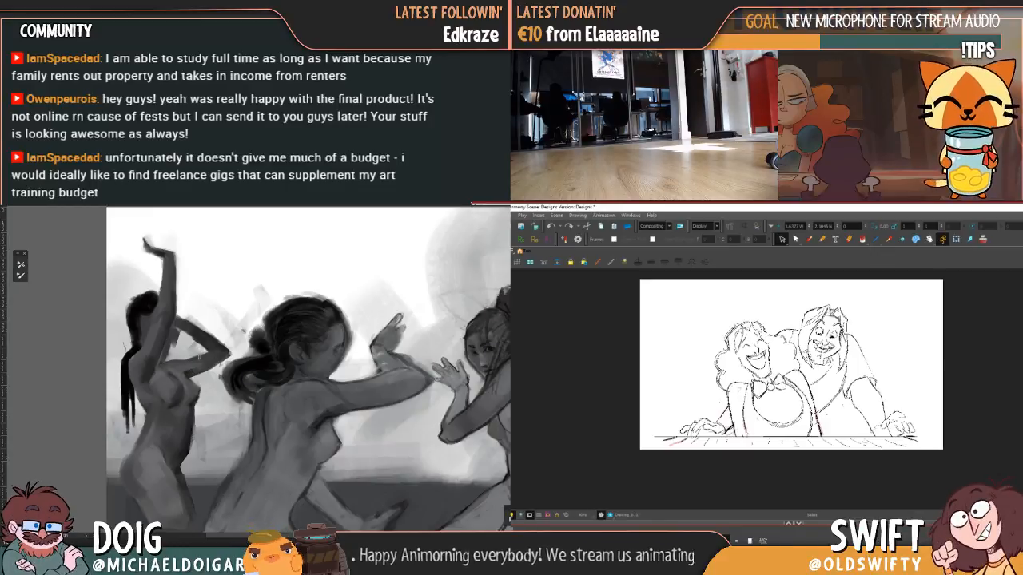
drag(168, 359, 153, 279)
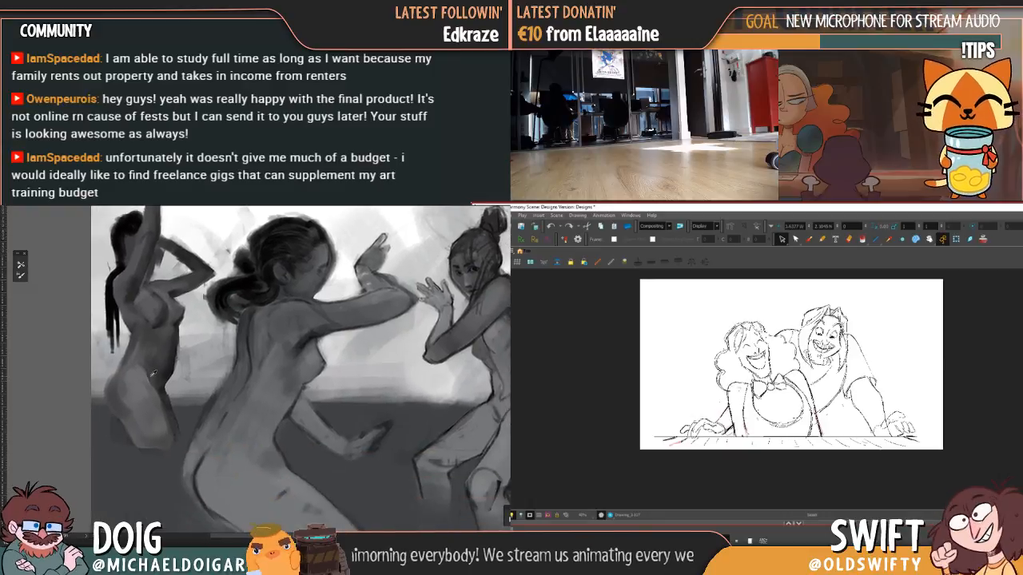
mouse_move(159, 324)
mouse_down()
mouse_move(161, 375)
mouse_move(152, 323)
mouse_move(142, 359)
mouse_move(145, 343)
mouse_up()
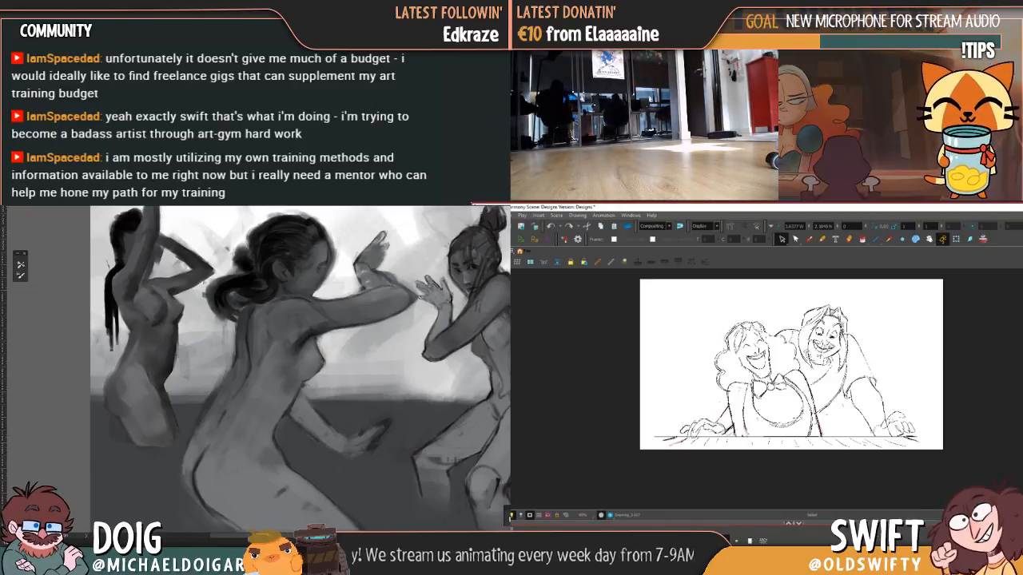
- Flip through the rough drawings again, from the keyboard close-up to the two characters laughing together, to check the sequence
key(.)
key(.)
key(.)
key(.)
key(.)
key(.)
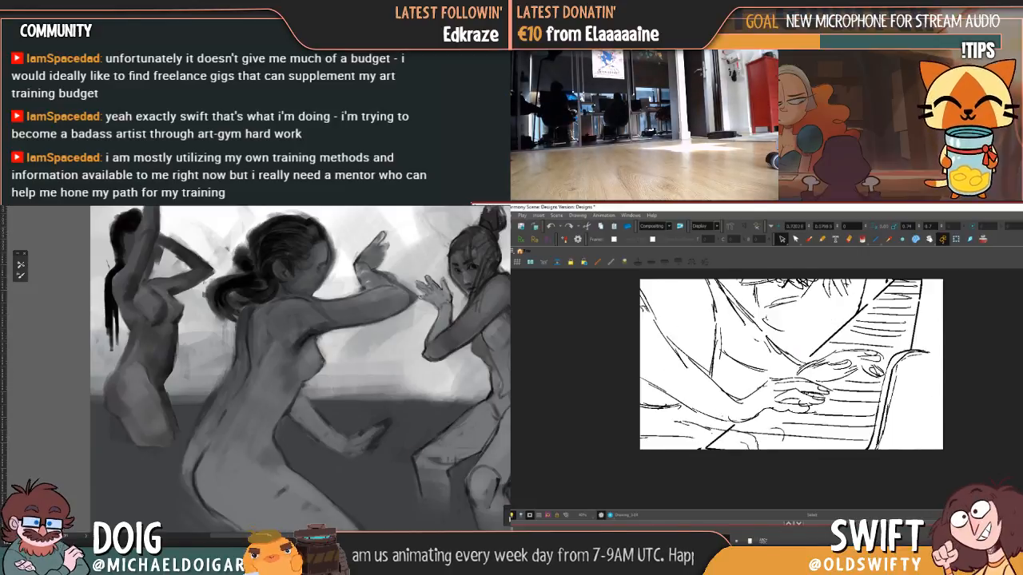
key(.)
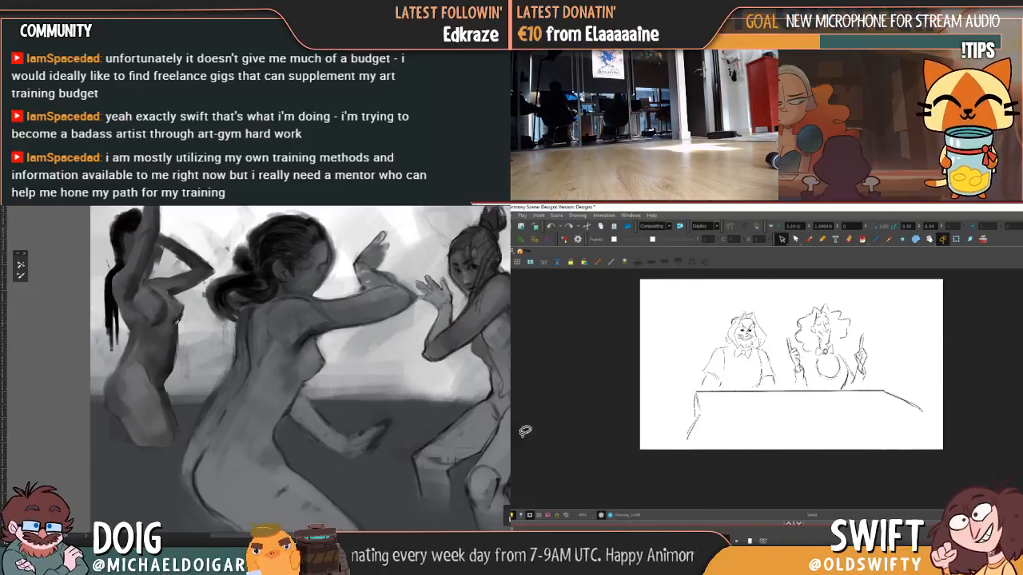
key(.)
key(.)
key(.)
key(.)
key(.)
key(.)
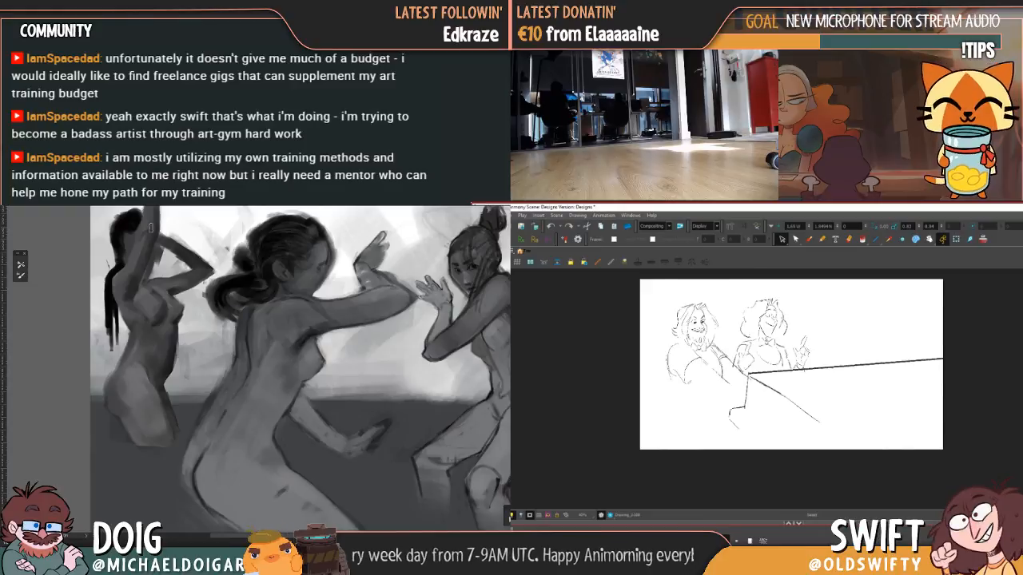
key(.)
key(.)
key(.)
key(.)
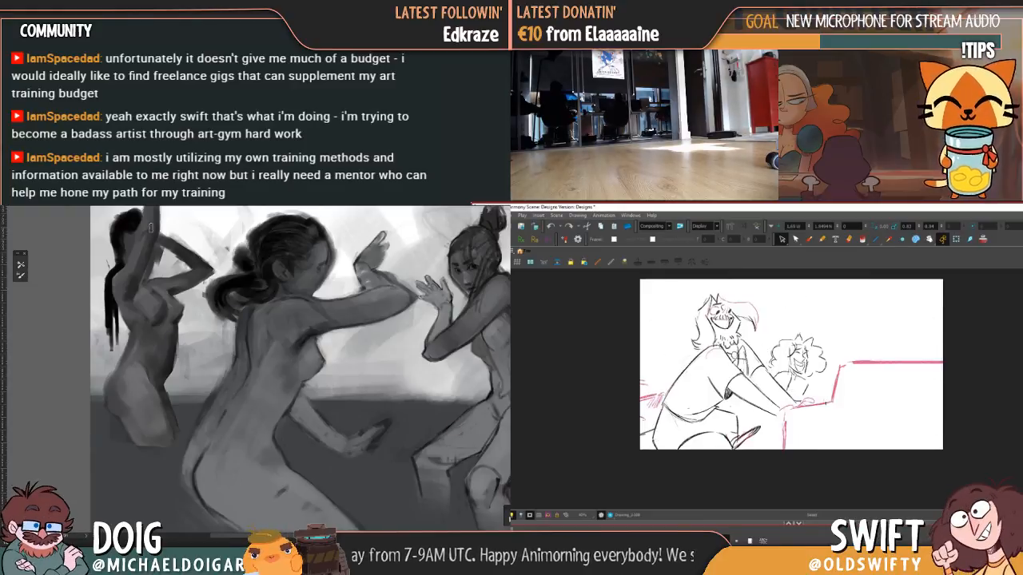
key(.)
key(.)
key(.)
key(.)
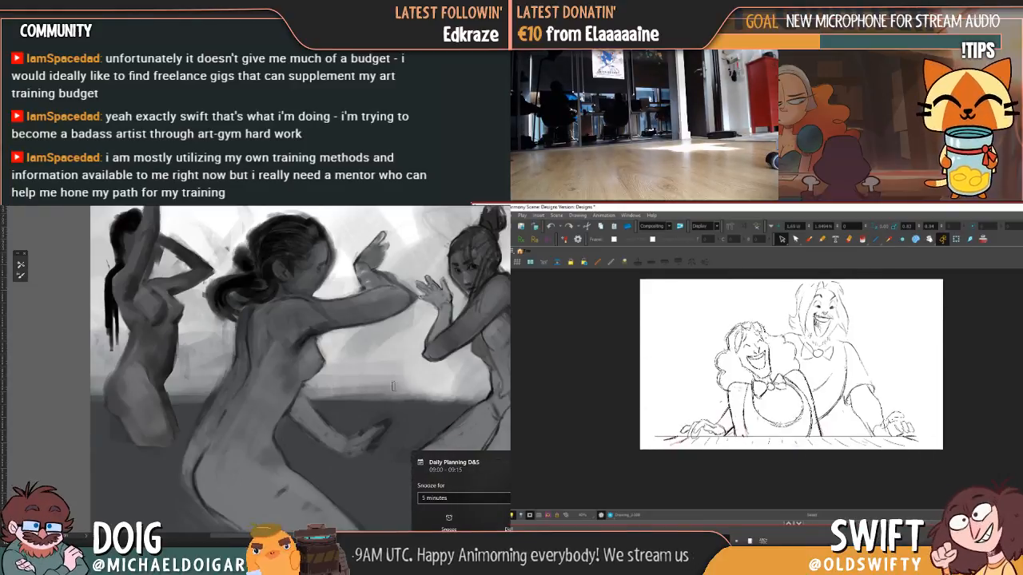
- Snooze the Daily Planning D&S reminder for 5 minutes
click(448, 521)
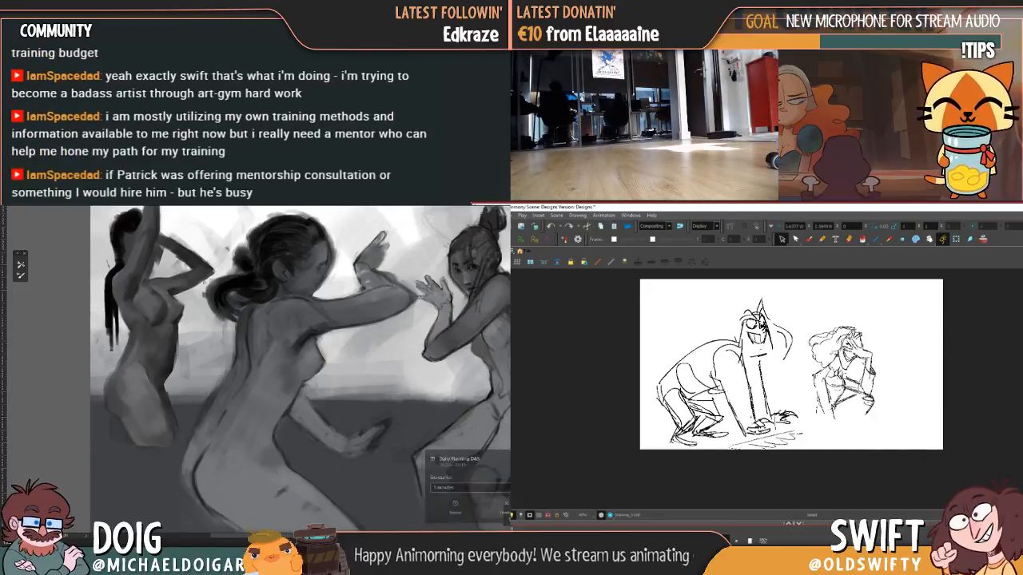
- Compare the crouching-man drawing and its neighbouring poses to check how the man and the curly-haired woman move
key(.)
key(.)
key(.)
key(.)
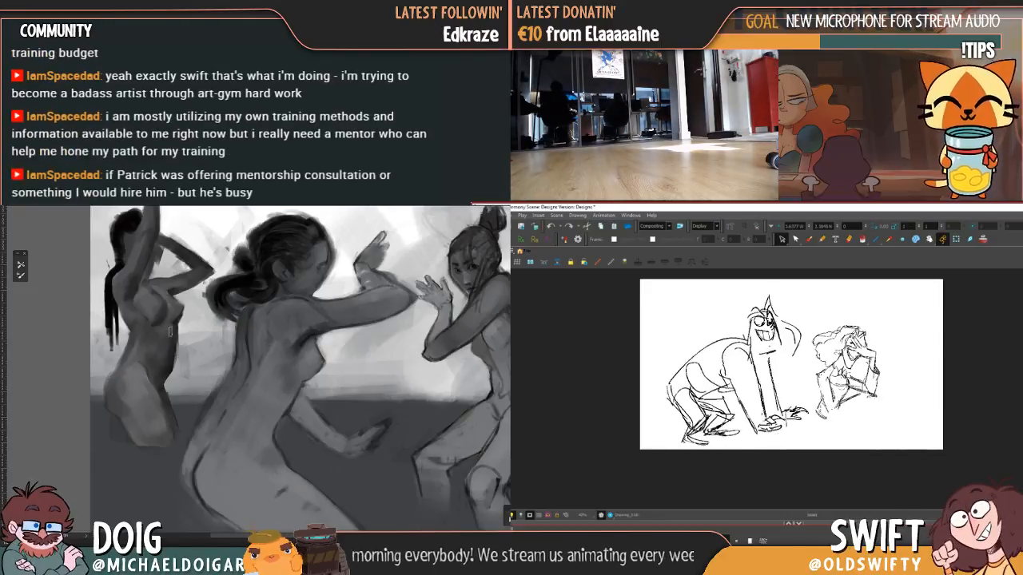
key(.)
key(.)
key(.)
key(.)
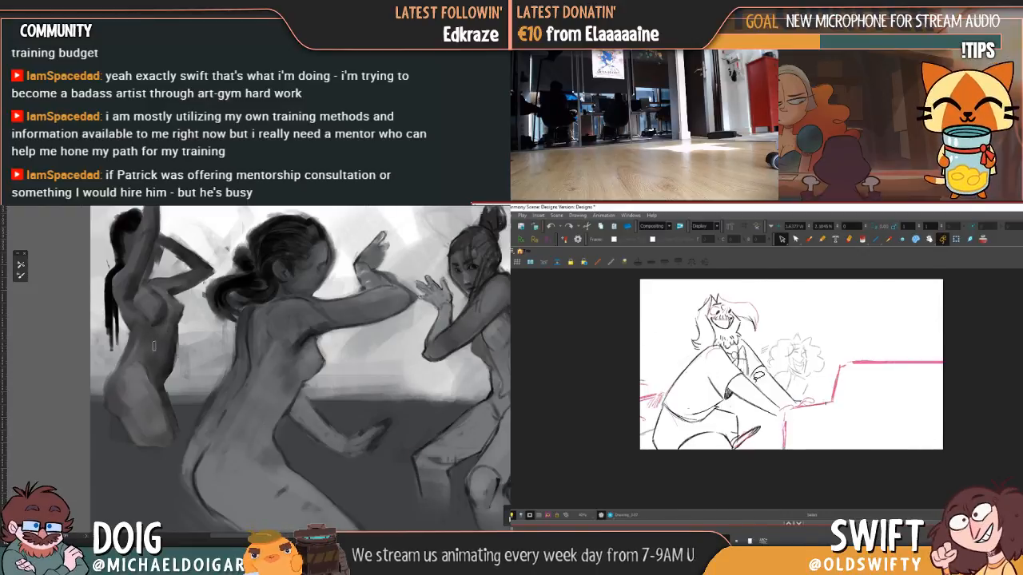
key(.)
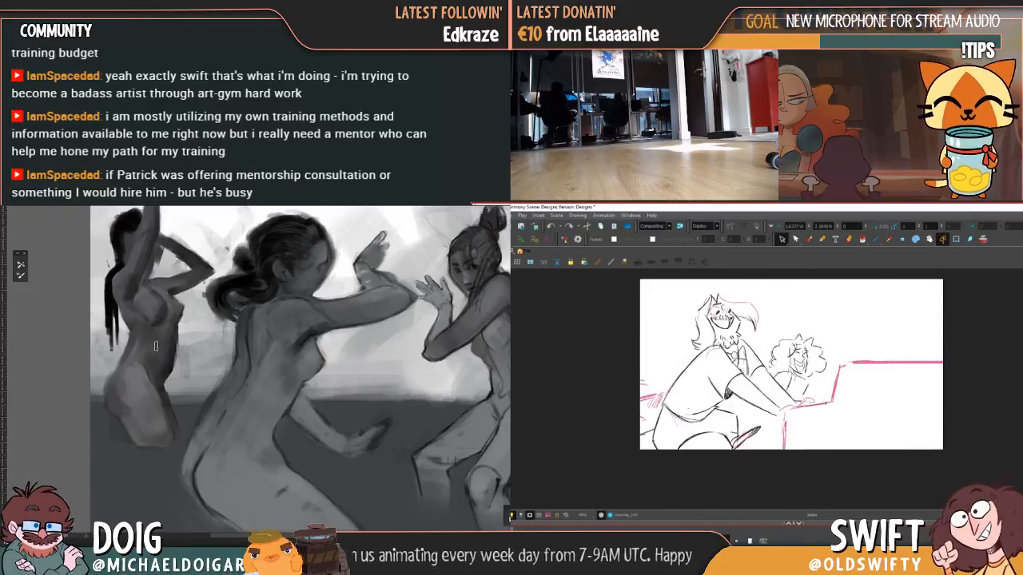
key(.)
key(.)
key(.)
key(.)
key(.)
key(.)
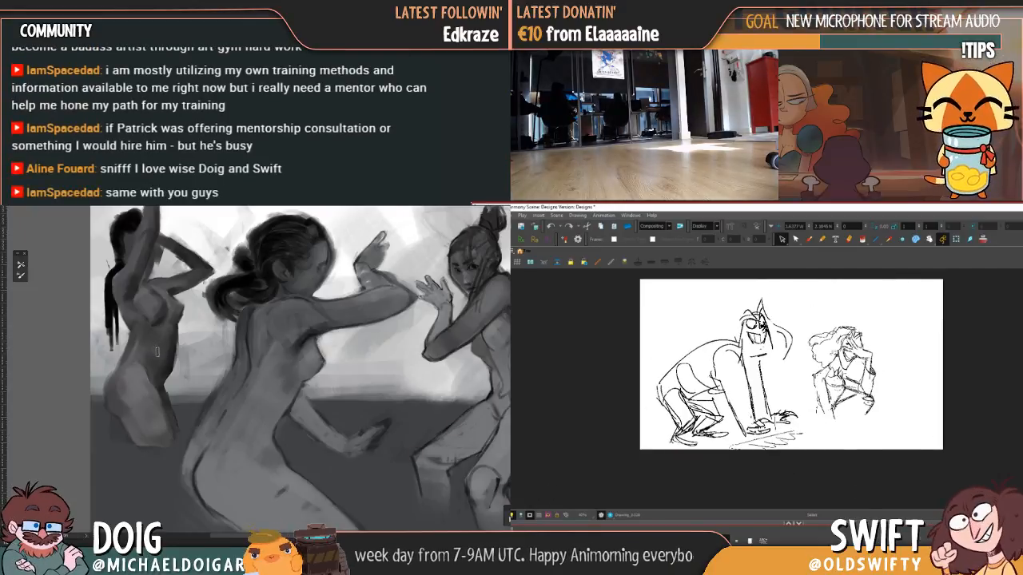
key(.)
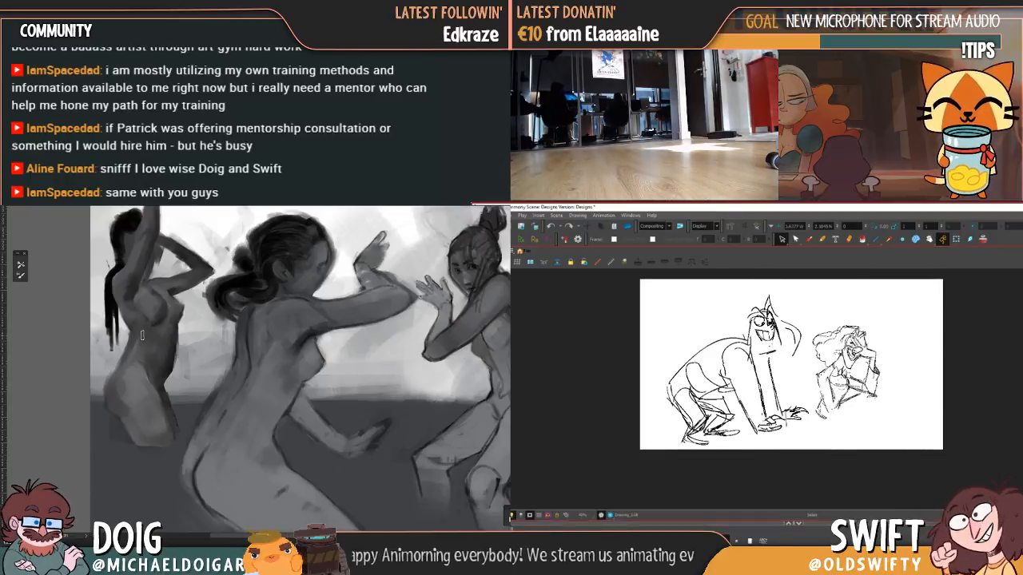
- Select the curly-haired woman's raised forearm and hand in the crouching-man drawing and nudge them into a new position
click(854, 340)
mouse_move(862, 351)
mouse_down()
mouse_move(871, 355)
mouse_move(857, 339)
mouse_move(872, 347)
mouse_up()
drag(174, 253, 179, 331)
mouse_move(901, 366)
mouse_down()
mouse_move(874, 392)
mouse_move(857, 336)
mouse_move(885, 342)
mouse_move(877, 354)
mouse_up()
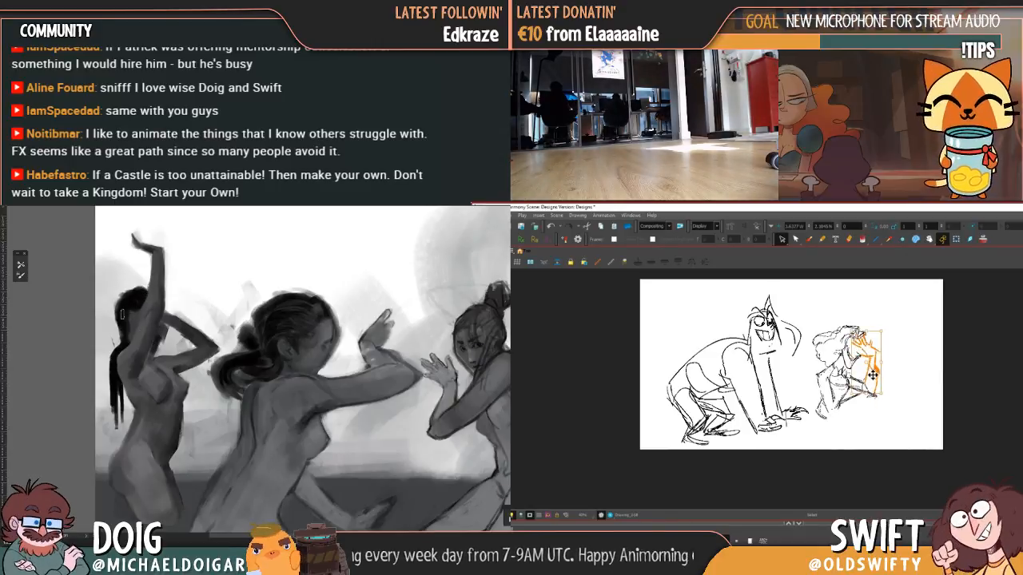
drag(871, 382, 874, 387)
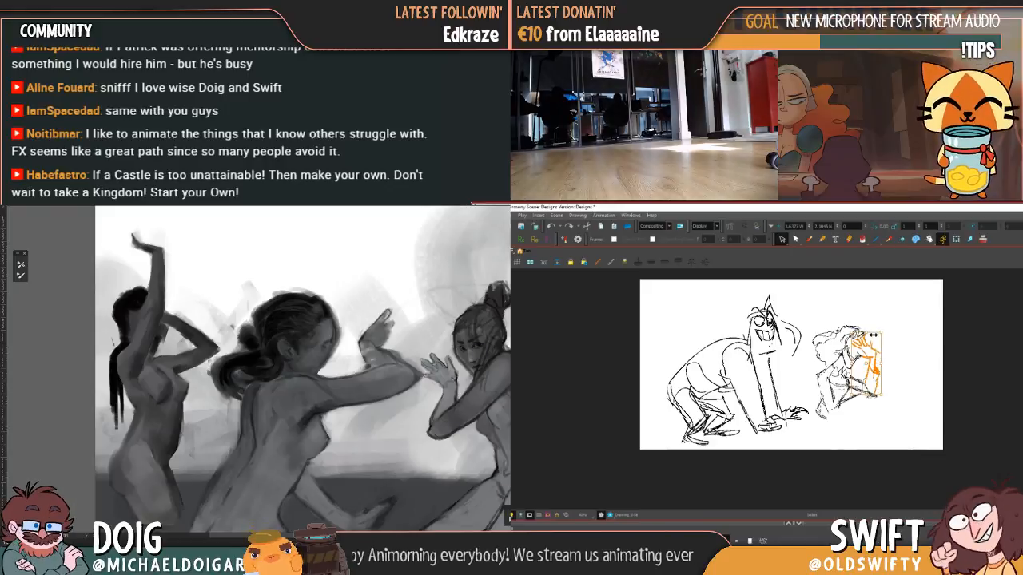
- Reposition the curly-haired woman's raised hand and forearm beside her face in the crouching-man drawing, then select her mouth
drag(885, 330, 887, 342)
click(878, 373)
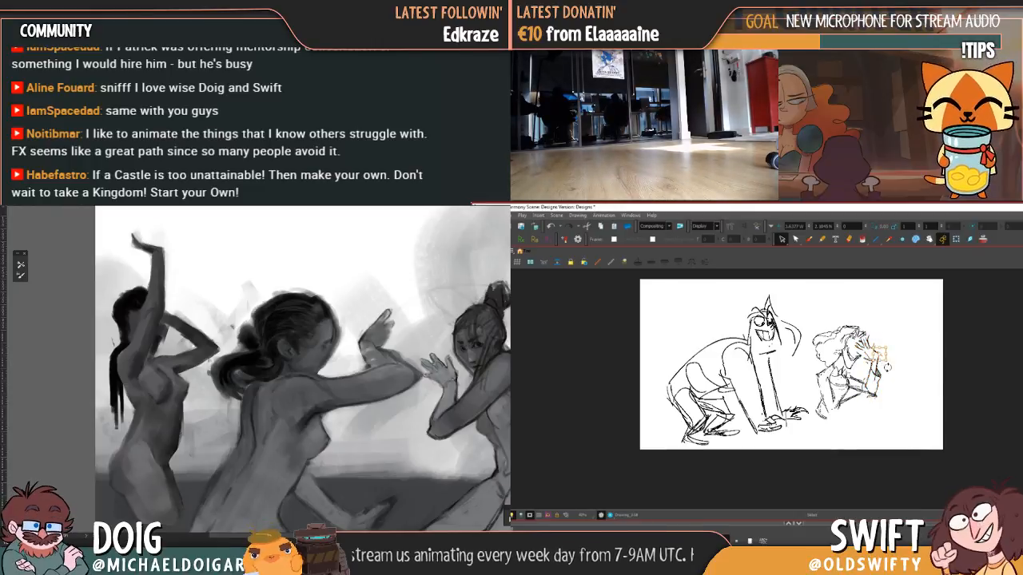
mouse_move(883, 357)
mouse_down()
mouse_move(869, 329)
mouse_move(888, 356)
mouse_move(872, 361)
mouse_move(884, 366)
mouse_move(866, 355)
mouse_move(877, 374)
mouse_up()
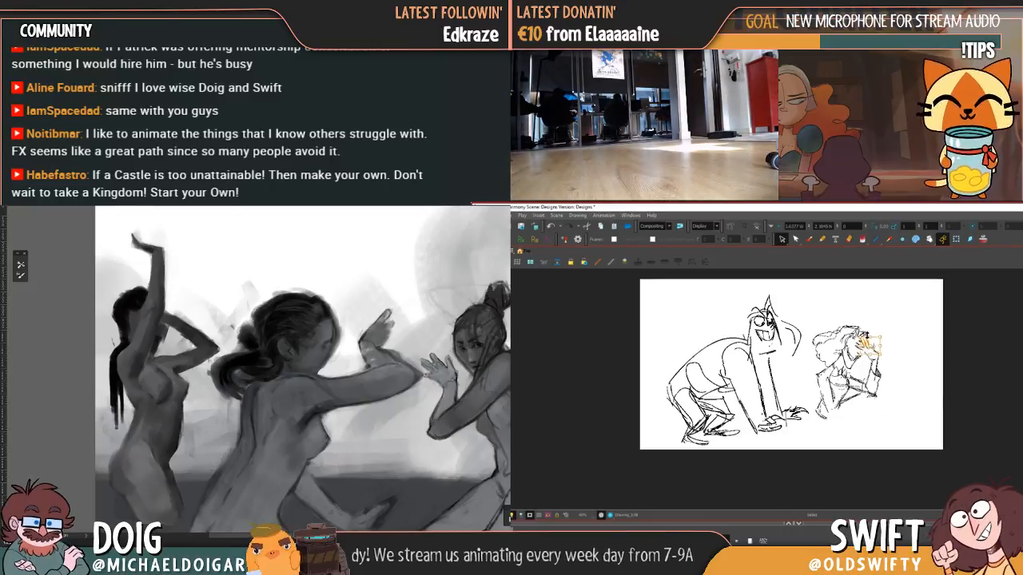
drag(879, 348, 872, 342)
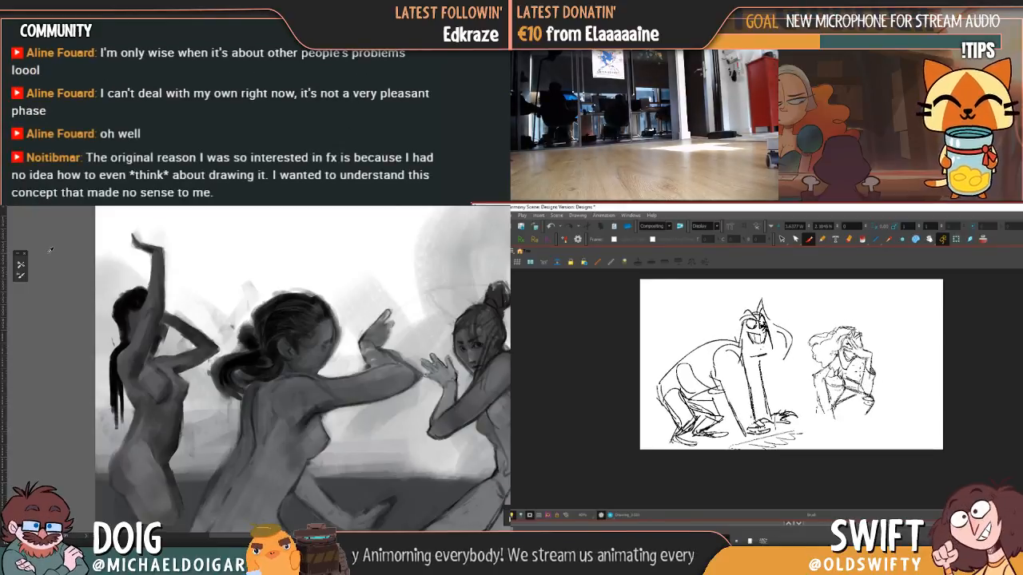
key(alt+s)
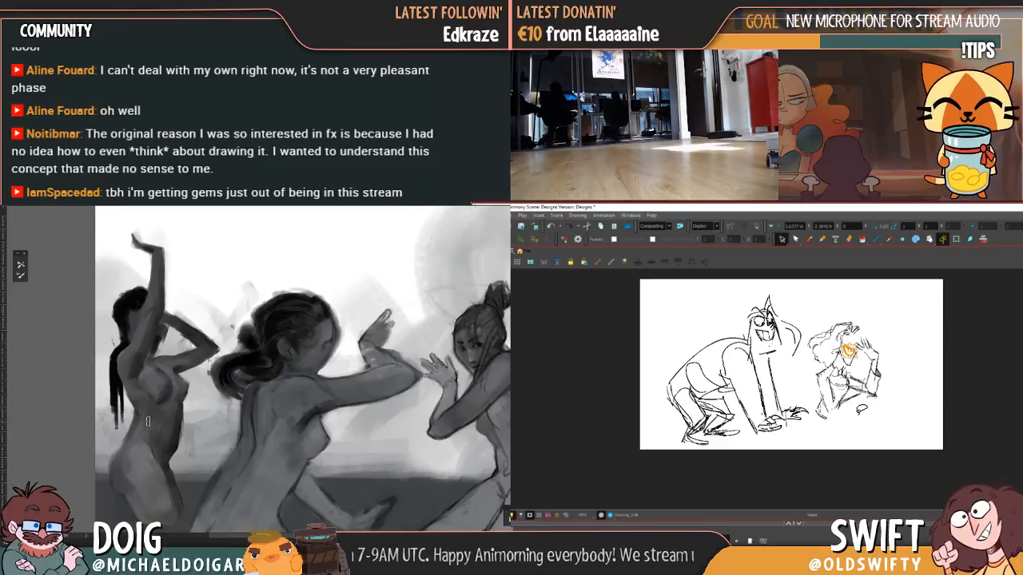
- Shade the hips, waist and torso of the standing figure with the raised arm in the greyscale painting
mouse_move(154, 303)
mouse_down()
mouse_move(162, 350)
mouse_move(165, 297)
mouse_up()
drag(158, 444, 154, 340)
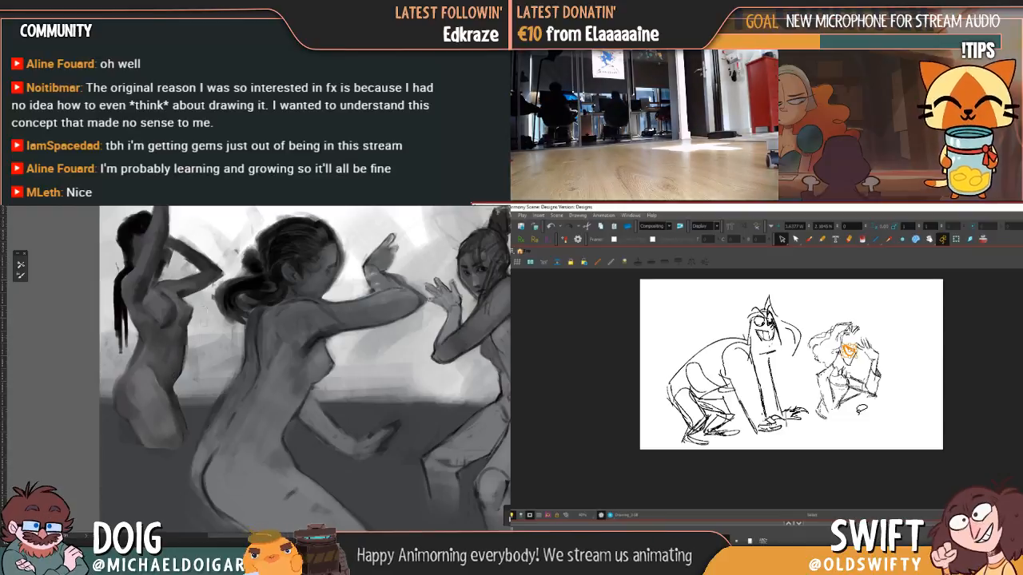
mouse_move(184, 322)
mouse_down()
mouse_move(151, 369)
mouse_move(147, 334)
mouse_up()
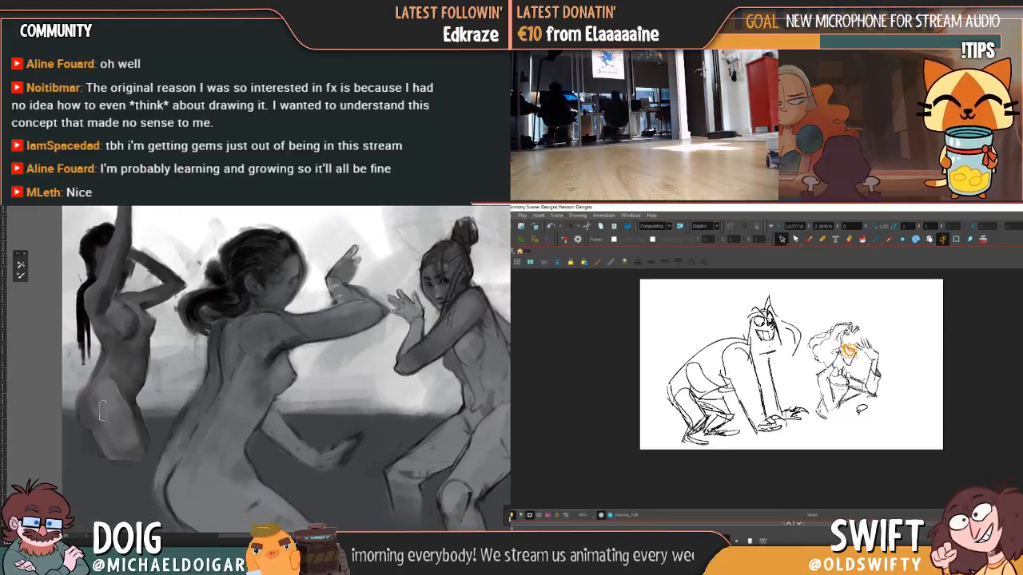
click(93, 399)
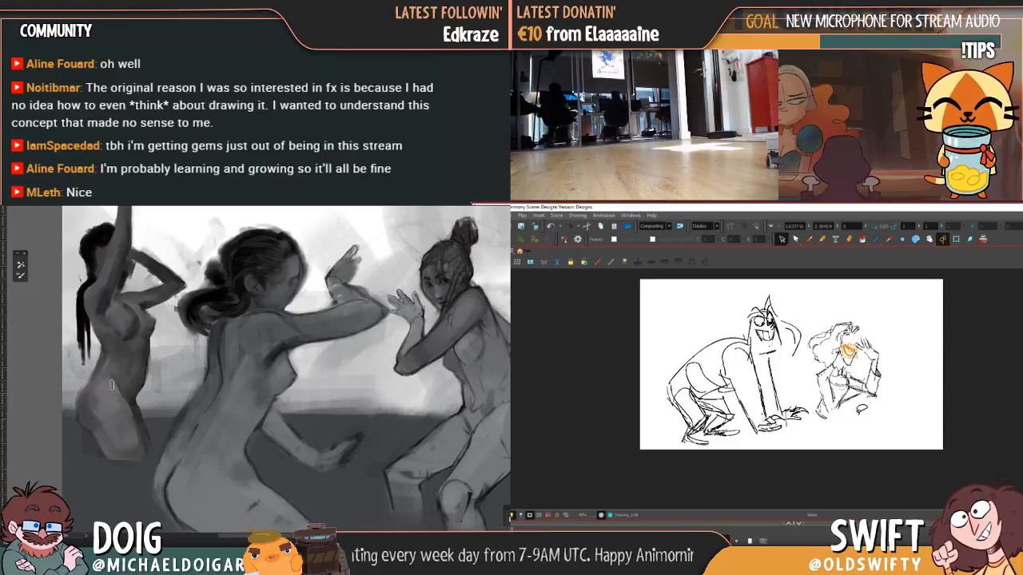
click(108, 415)
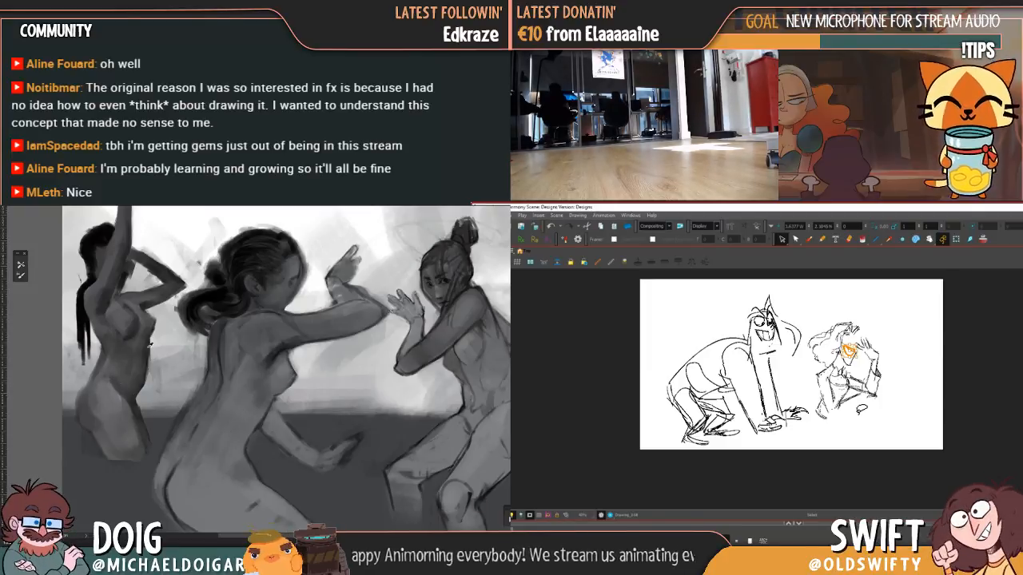
click(150, 300)
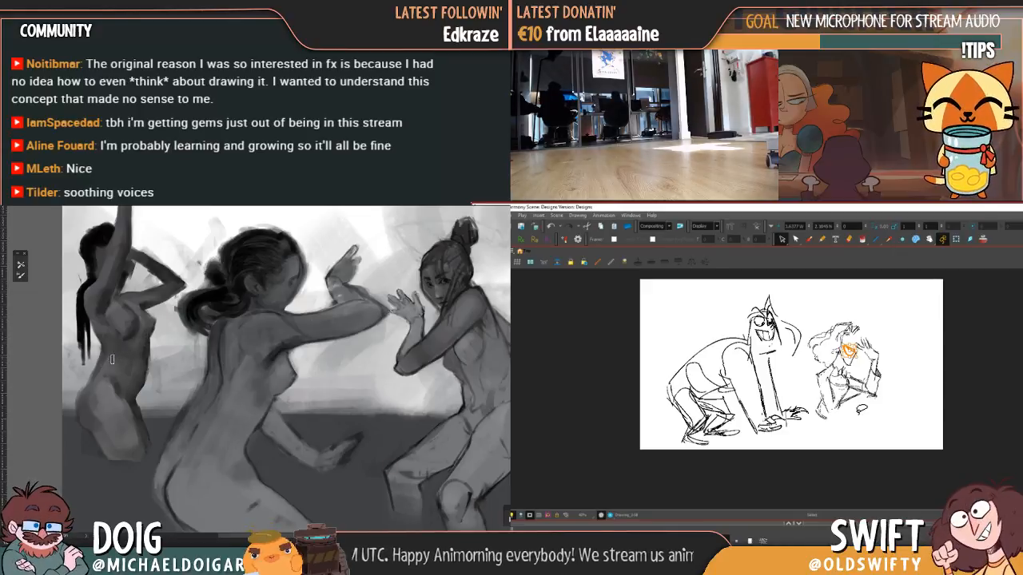
drag(119, 386, 135, 370)
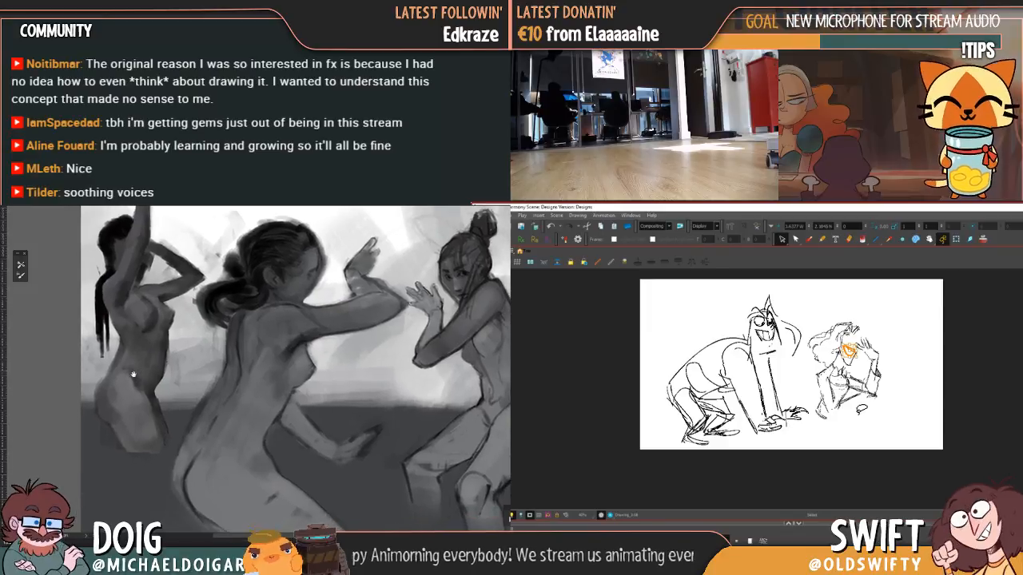
- Sample grey tones from the standing figure's hip, torso and hair, and refine the shading of her body
alt+click(151, 391)
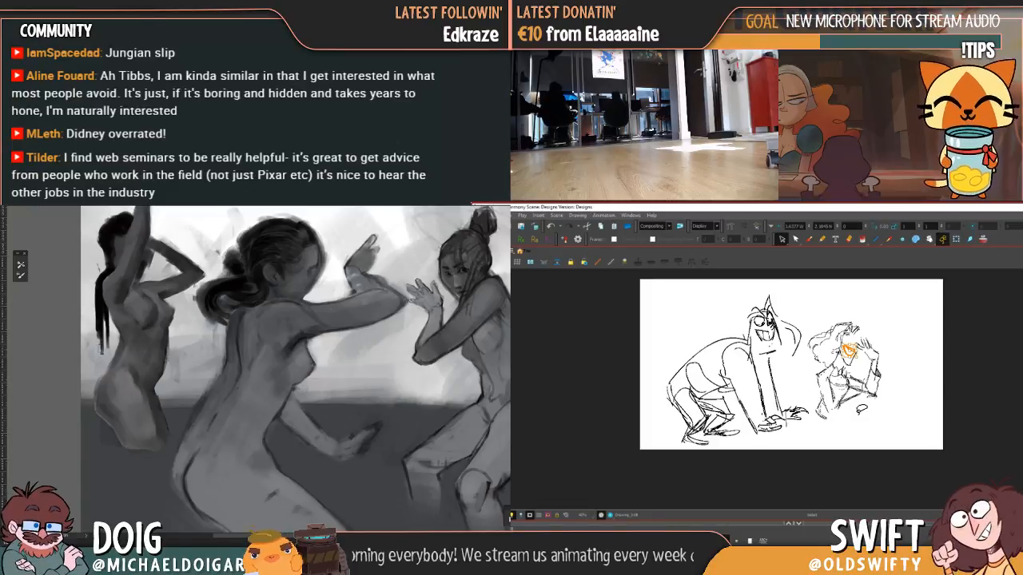
drag(111, 365, 128, 426)
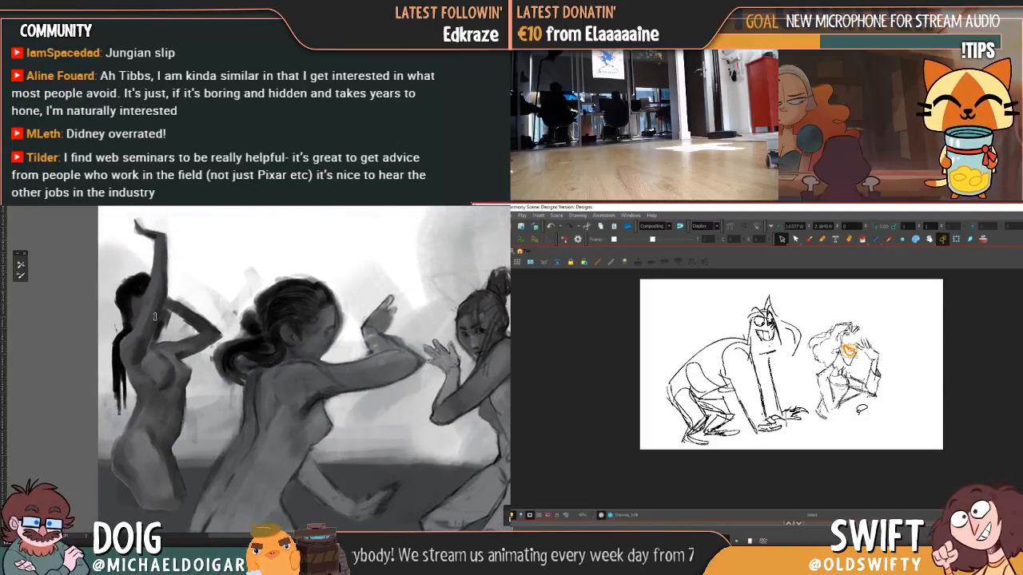
alt+click(156, 370)
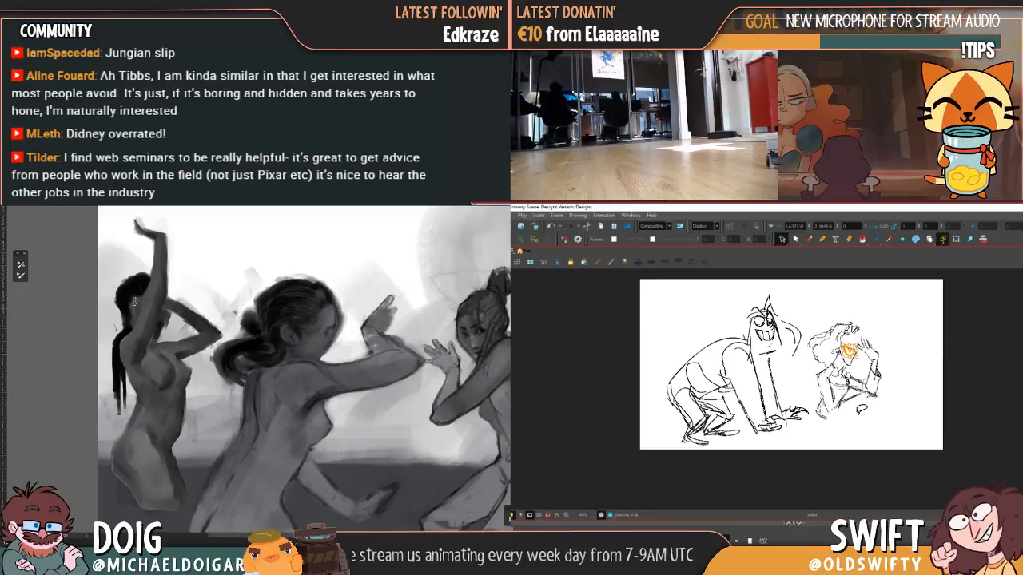
alt+click(129, 320)
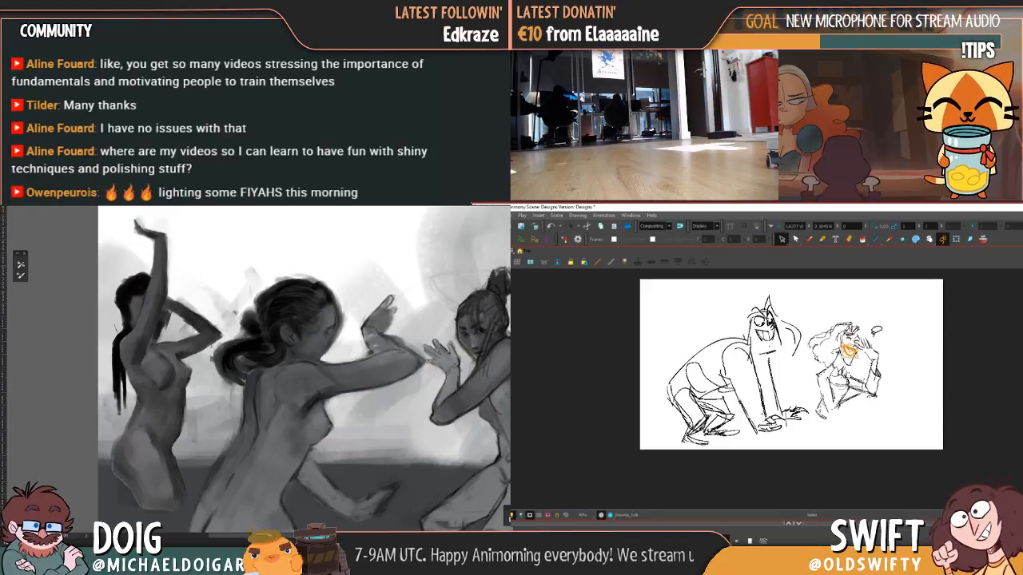
- Rework the curly-haired woman's face and hand lines with the Brush, comparing the crouching-man drawing with its neighbouring pose
click(809, 239)
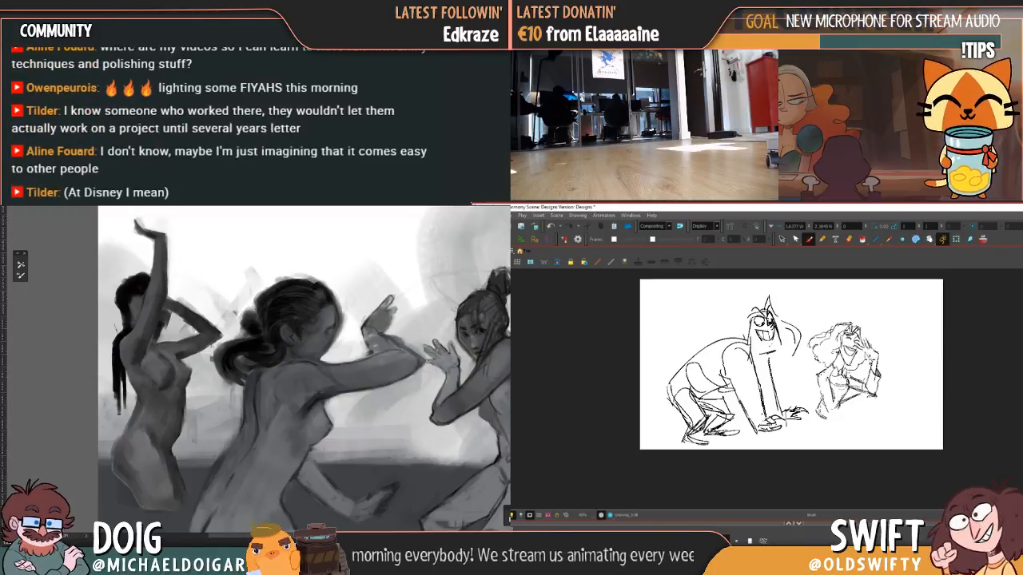
key(g)
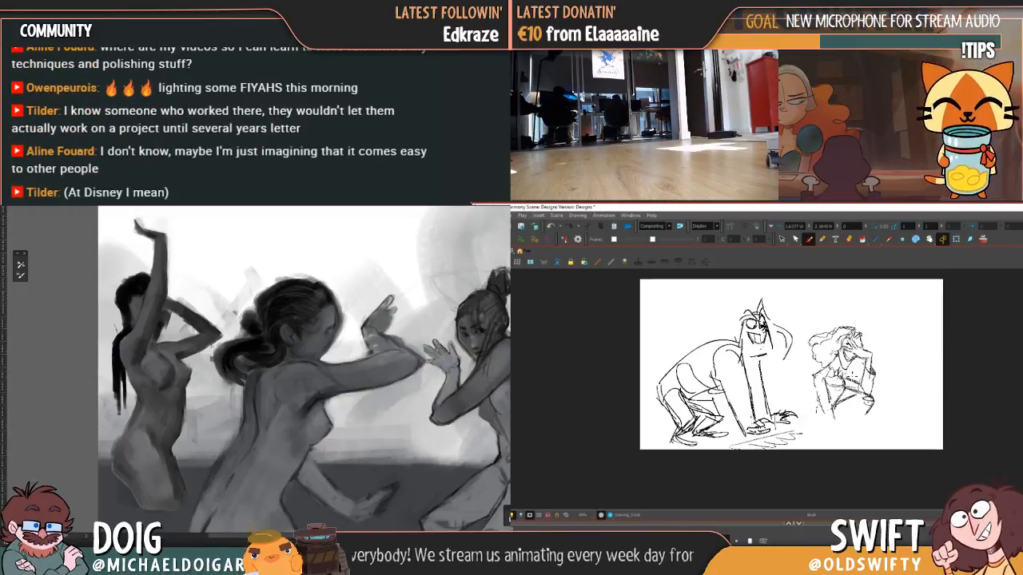
key(f)
key(g)
key(f)
key(g)
key(f)
key(g)
key(f)
key(g)
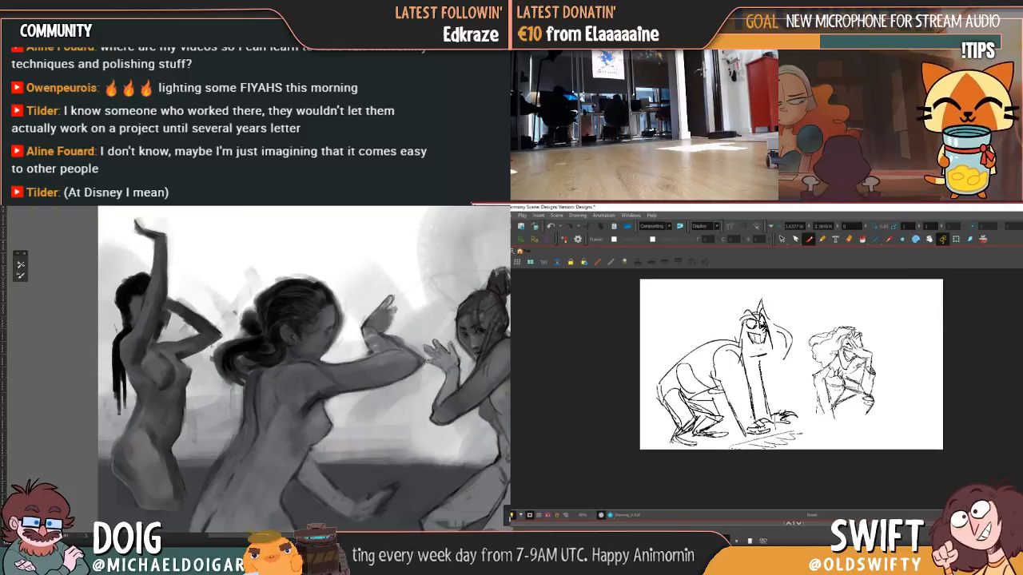
key(f)
key(g)
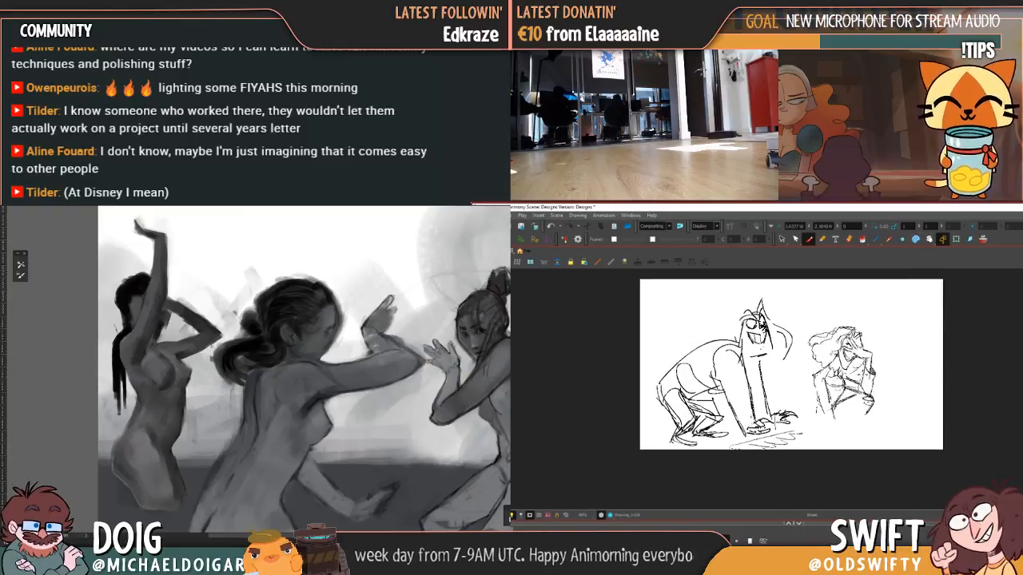
key(f)
key(g)
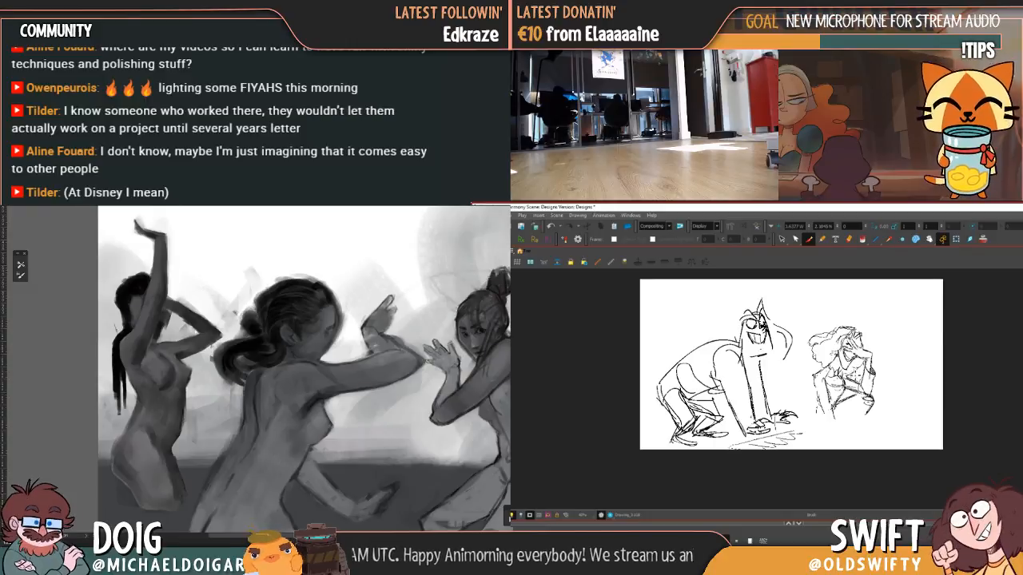
key(f)
key(f)
key(f)
key(f)
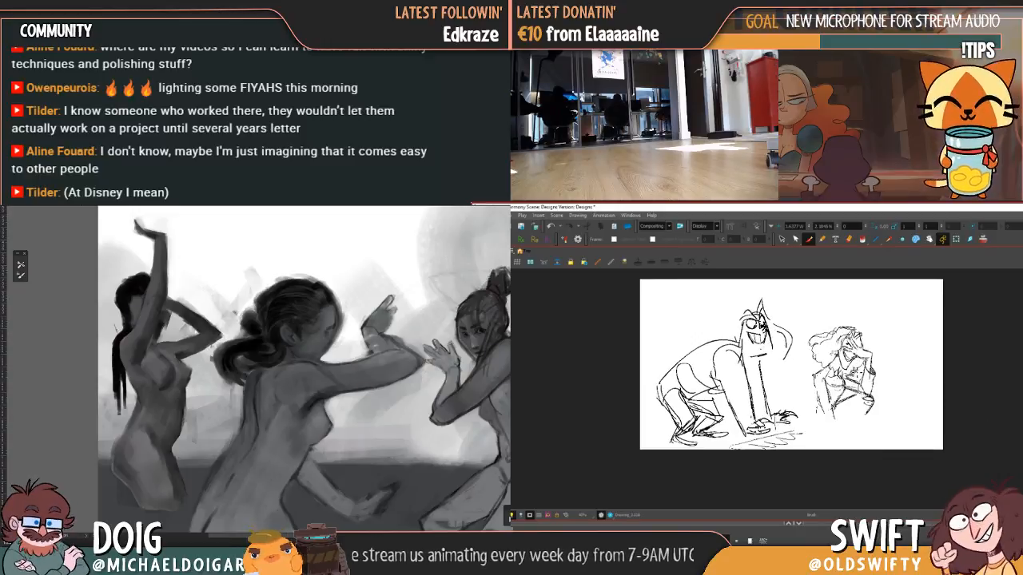
key(f)
key(g)
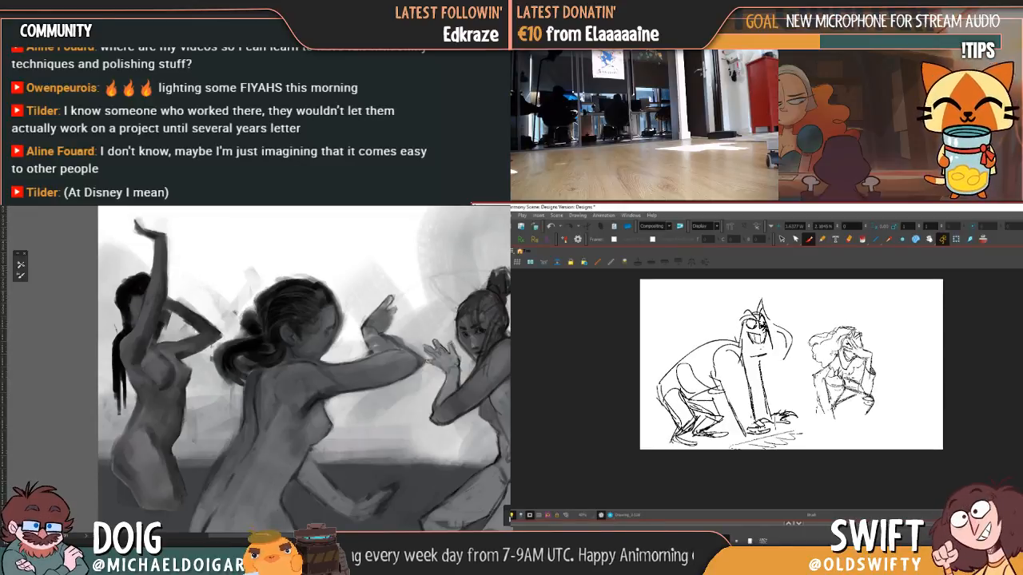
key(f)
key(g)
key(f)
key(g)
key(f)
key(g)
key(f)
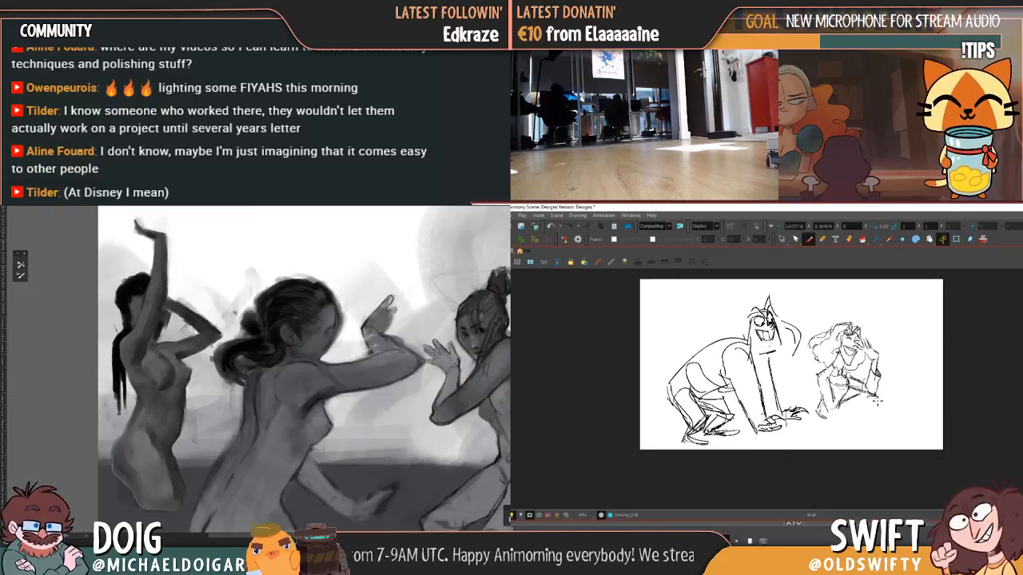
- Add strokes below the curly-haired woman's elbow and flip between the two crouching-man drawings to check her arm
key(g)
key(f)
key(g)
key(f)
key(g)
key(f)
key(g)
key(f)
key(g)
key(f)
key(g)
key(f)
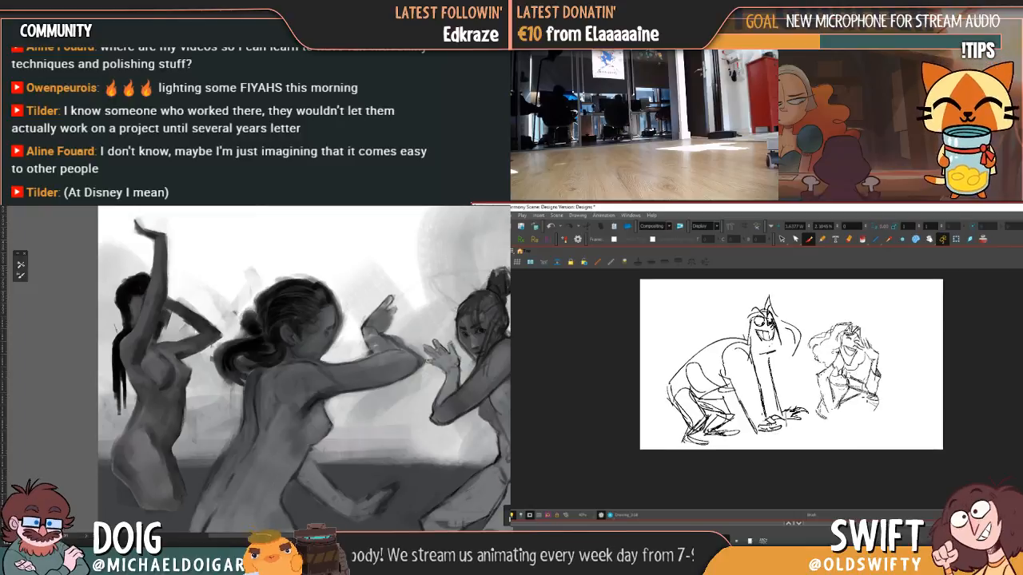
key(g)
key(f)
key(g)
key(f)
key(g)
key(f)
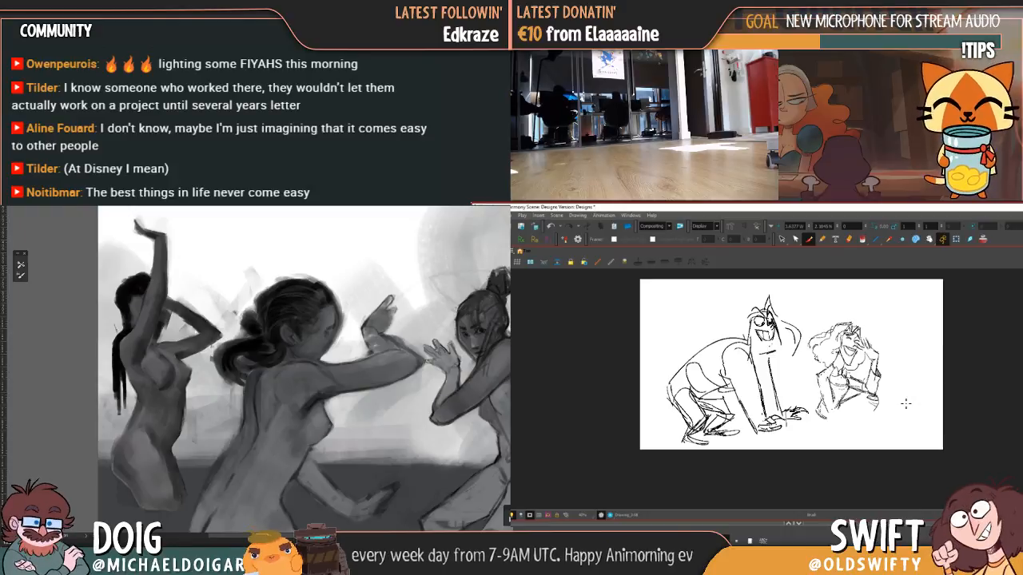
key(g)
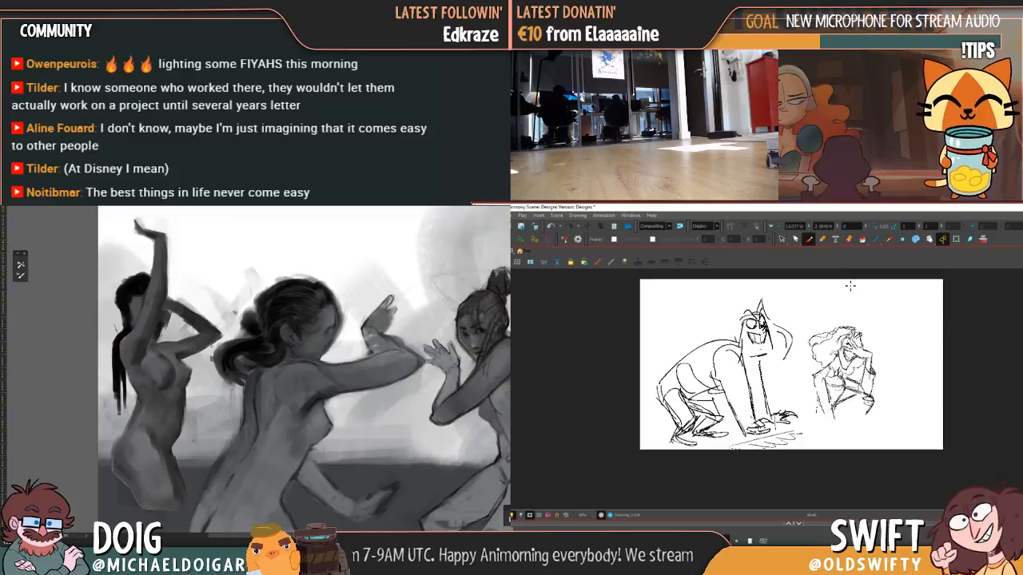
key(f)
key(g)
key(f)
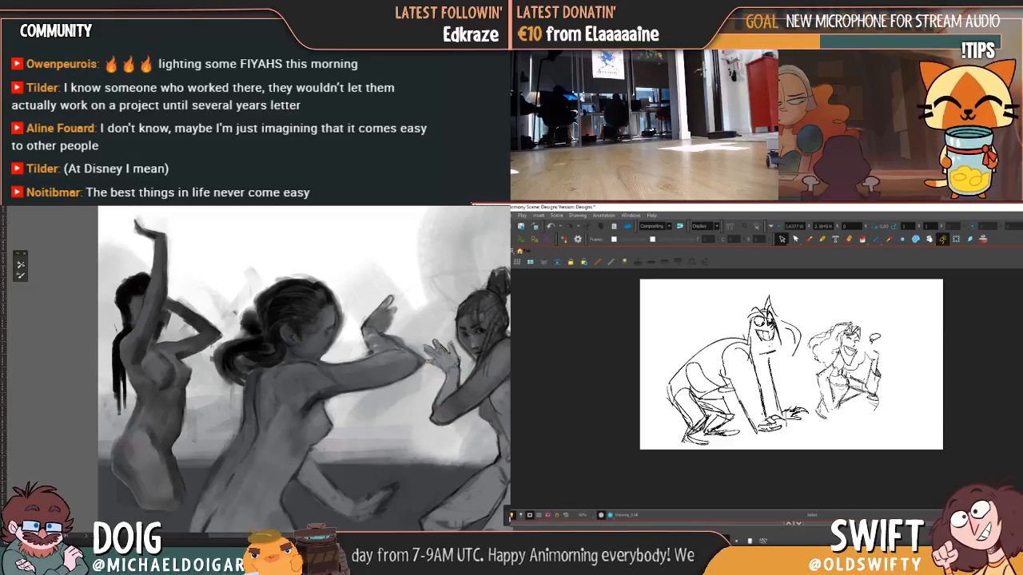
- Redraw the curly-haired woman's hand beside her face with the Brush and undo the last stroke
click(808, 239)
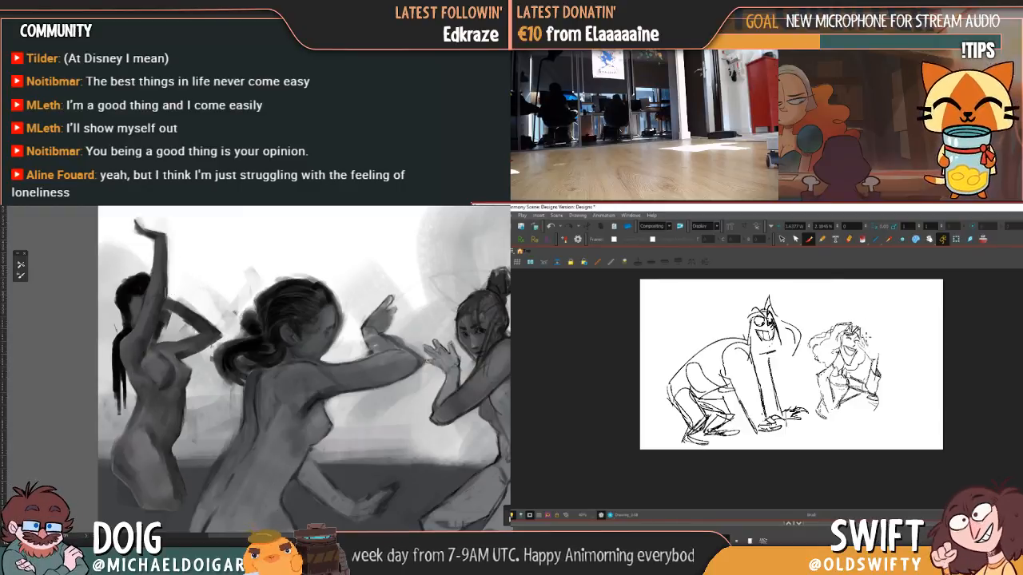
drag(149, 256, 158, 346)
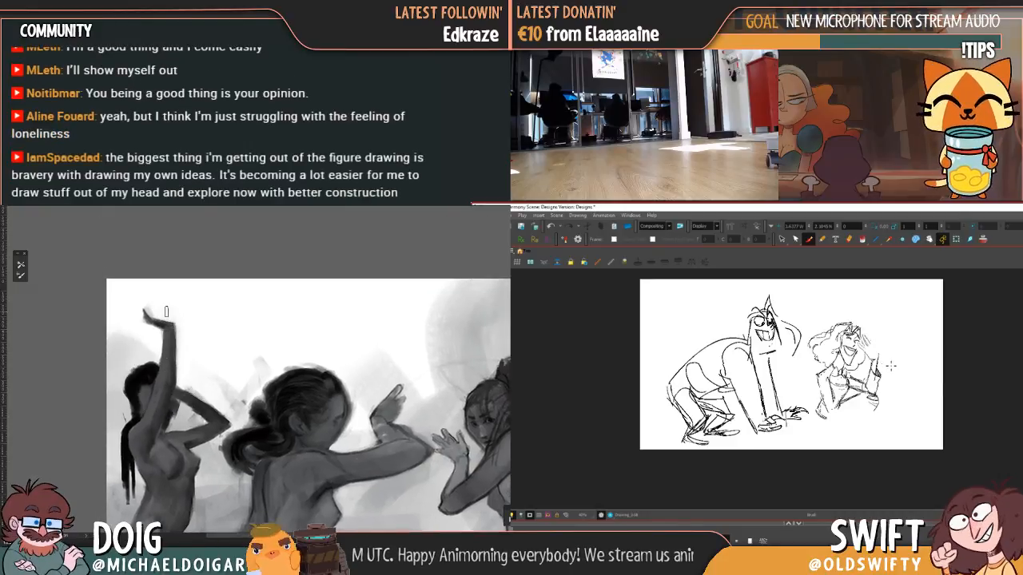
drag(863, 334, 871, 349)
key(ctrl+z)
drag(192, 383, 206, 268)
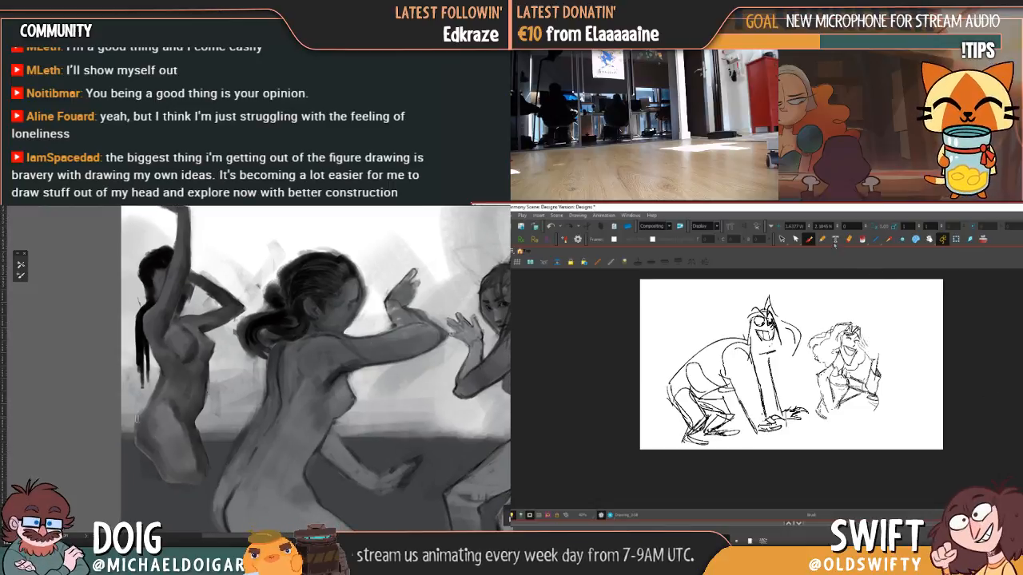
- Select and nudge the woman's new hand strokes, and blend sampled tones over the painted standing figure's hip
click(782, 239)
alt+click(144, 436)
drag(148, 409, 138, 432)
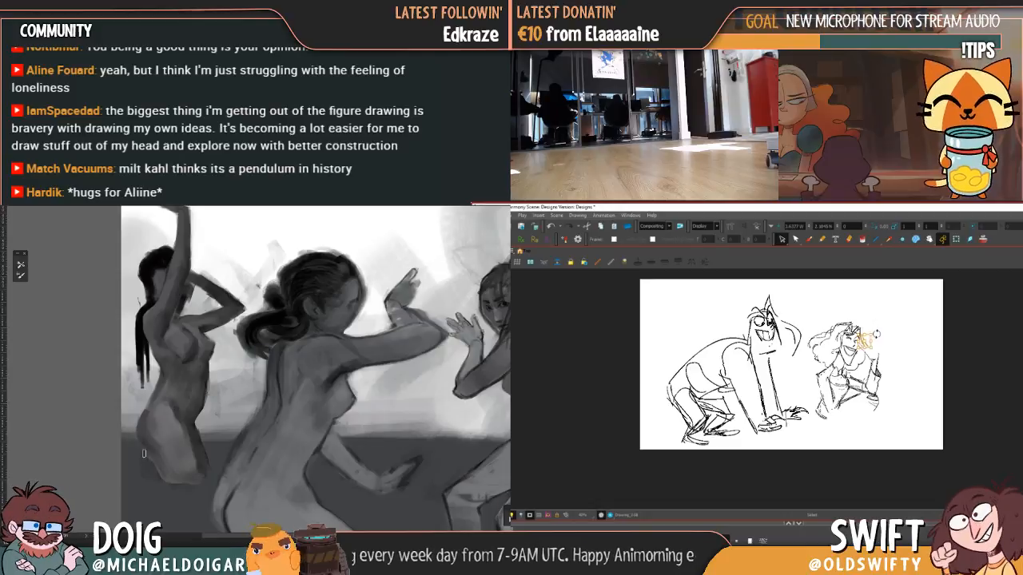
alt+click(168, 434)
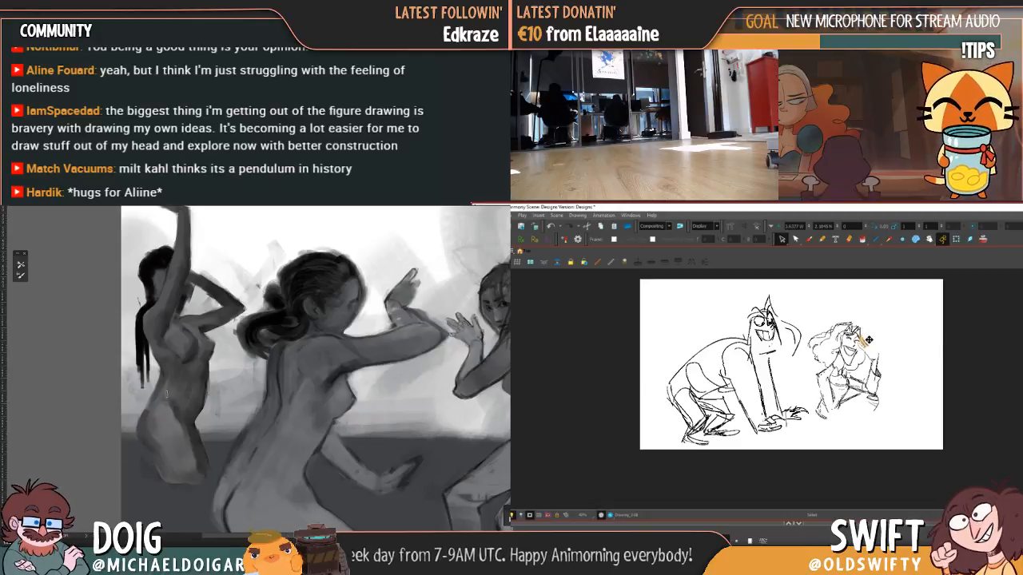
drag(868, 341, 865, 344)
click(881, 327)
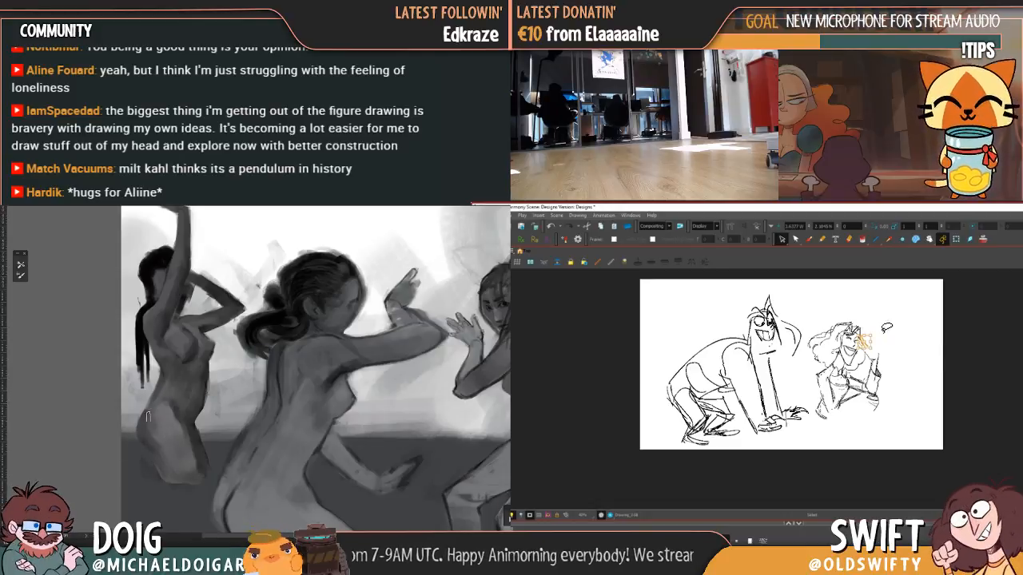
- Sketch the woman's fingers with the Brush, and shade the painted standing figure's hip and thigh
click(809, 239)
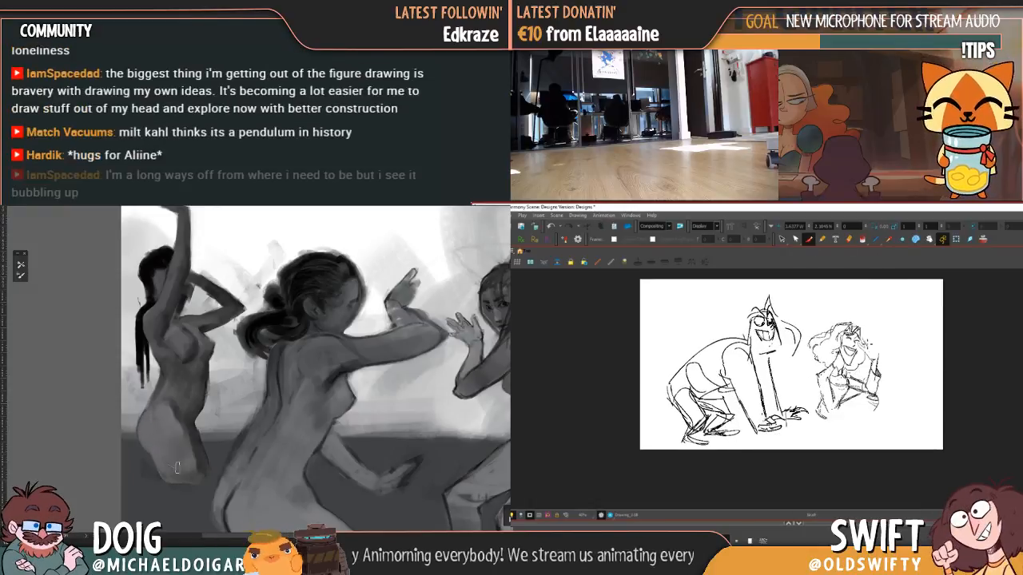
mouse_move(164, 405)
mouse_down()
mouse_move(155, 428)
mouse_move(190, 474)
mouse_up()
drag(156, 409, 157, 407)
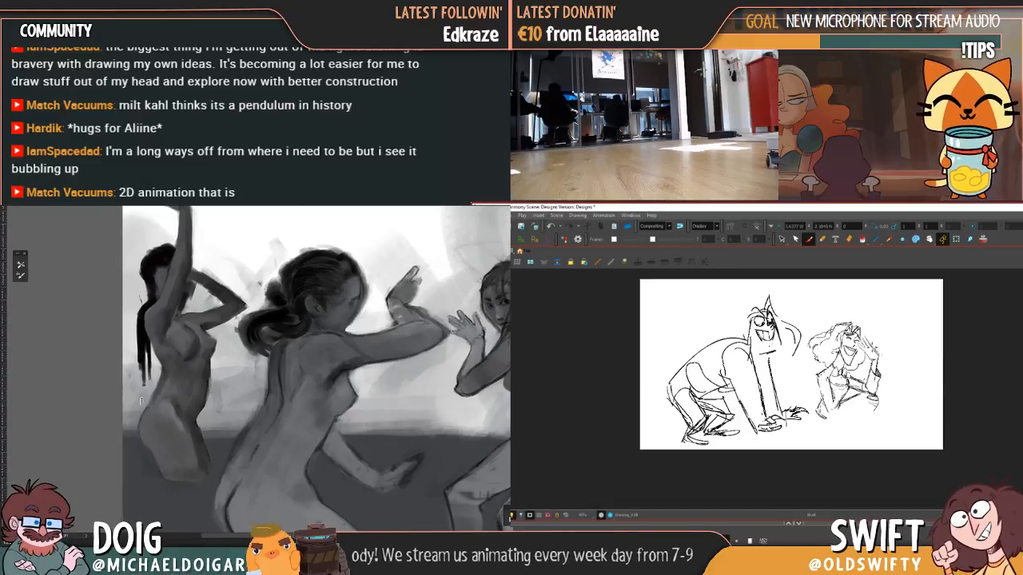
- Flip between the crouching-man drawing and its adjacent frame to check the woman's redrawn hand
key(comma)
key(period)
key(comma)
key(period)
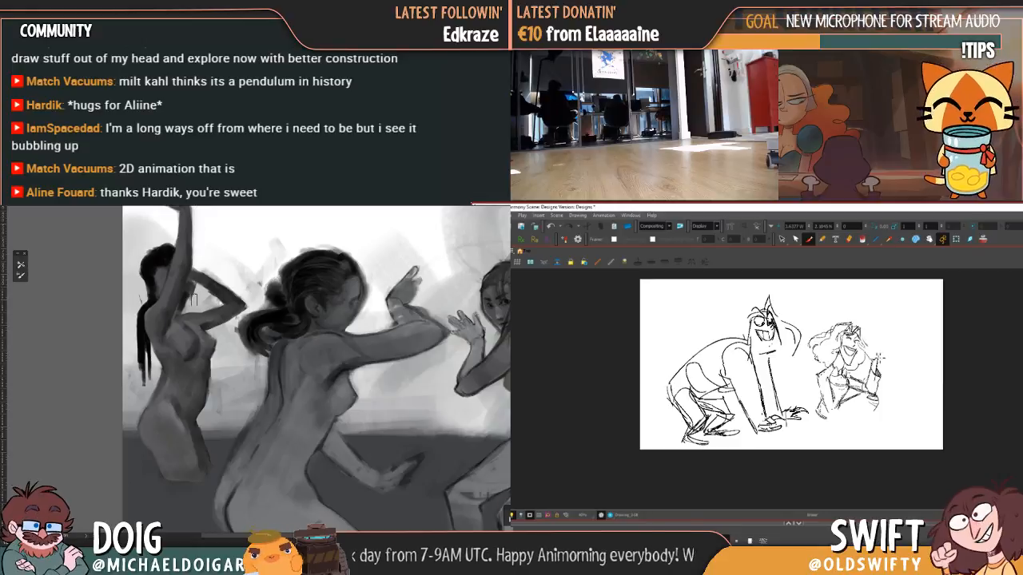
- Refine the curly-haired woman's raised hand beside her face with the Brush and compare it with the adjacent frame
mouse_move(870, 352)
mouse_down()
mouse_move(863, 339)
mouse_move(879, 357)
mouse_up()
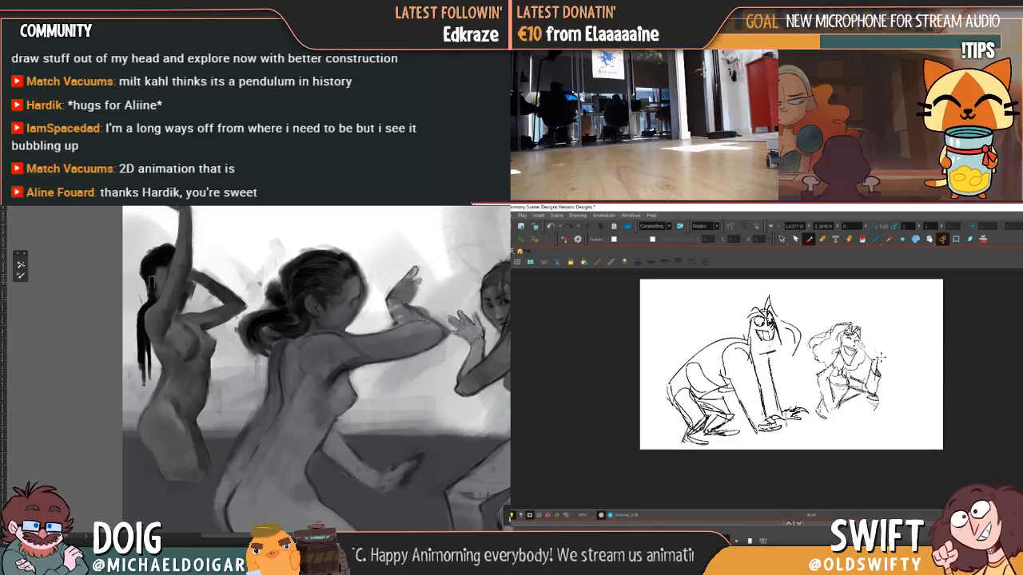
drag(860, 339, 867, 351)
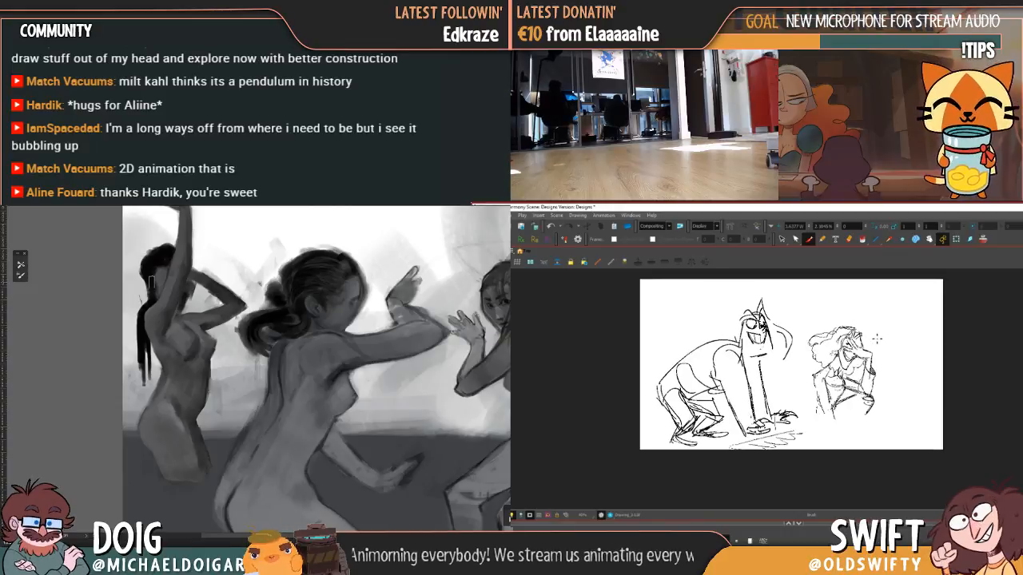
key(g)
key(f)
key(g)
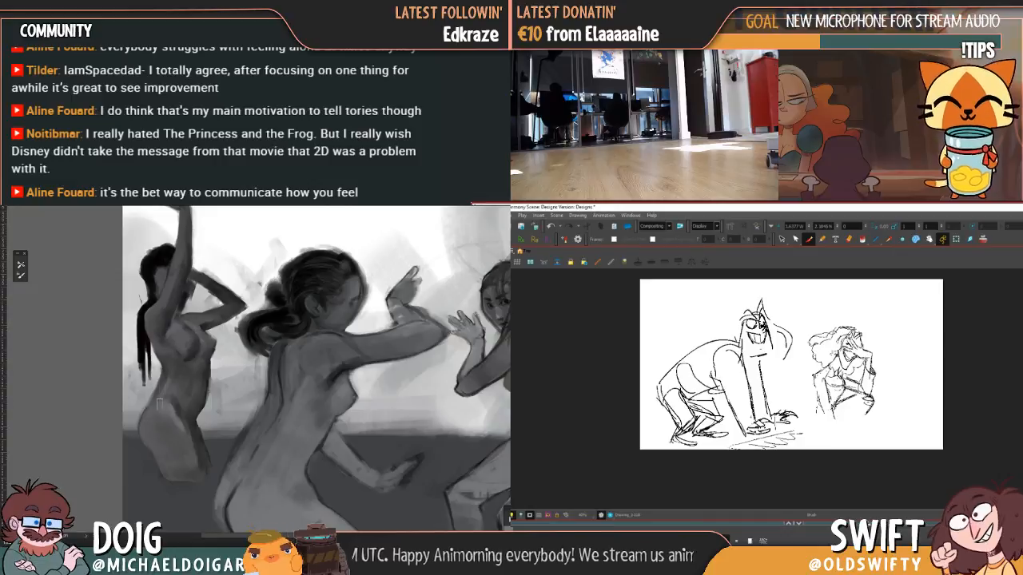
- Enlarge the painting brush and sample a tone at the standing figure's bent elbow
key(bracketright)
key(bracketright)
key(bracketright)
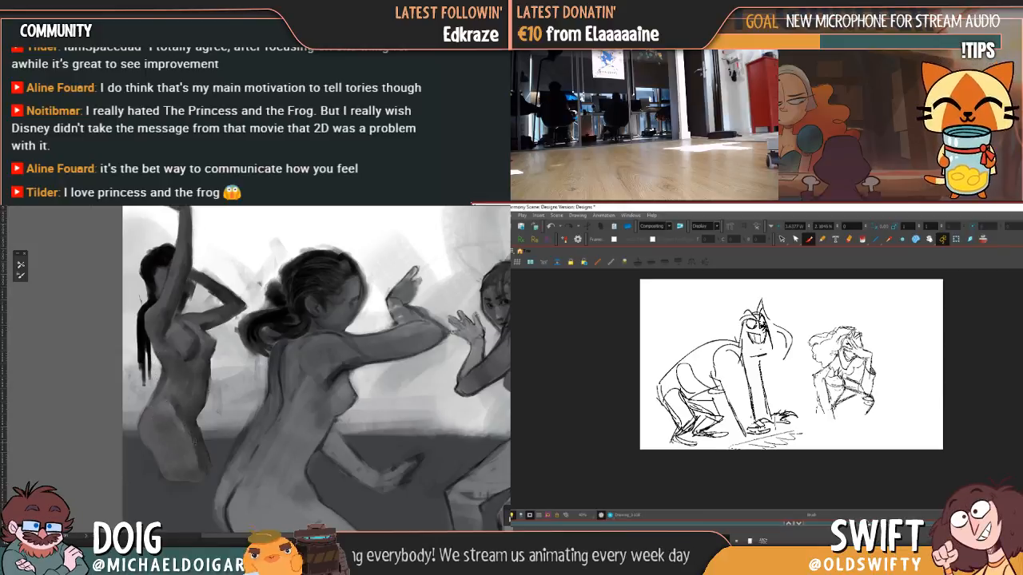
drag(204, 294, 202, 354)
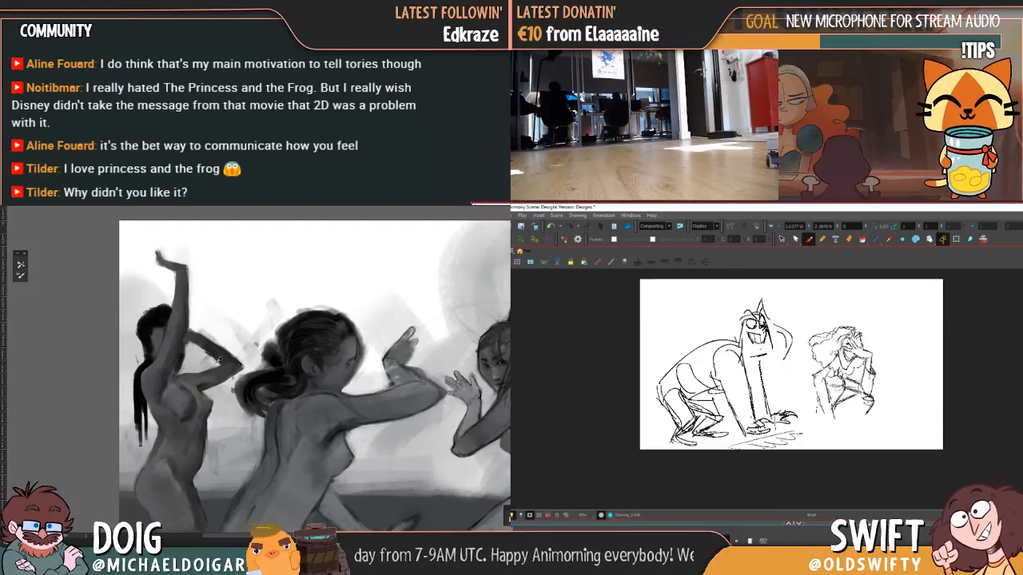
alt+click(235, 362)
- Flip repeatedly between the two crouching-man frames to compare the woman's head and hand poses
key(f)
key(g)
key(f)
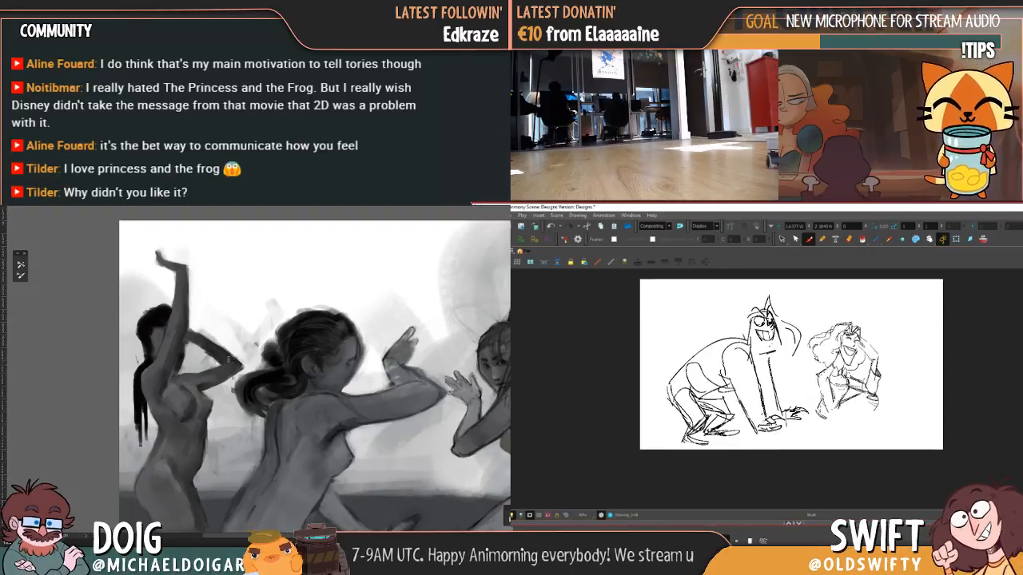
key(g)
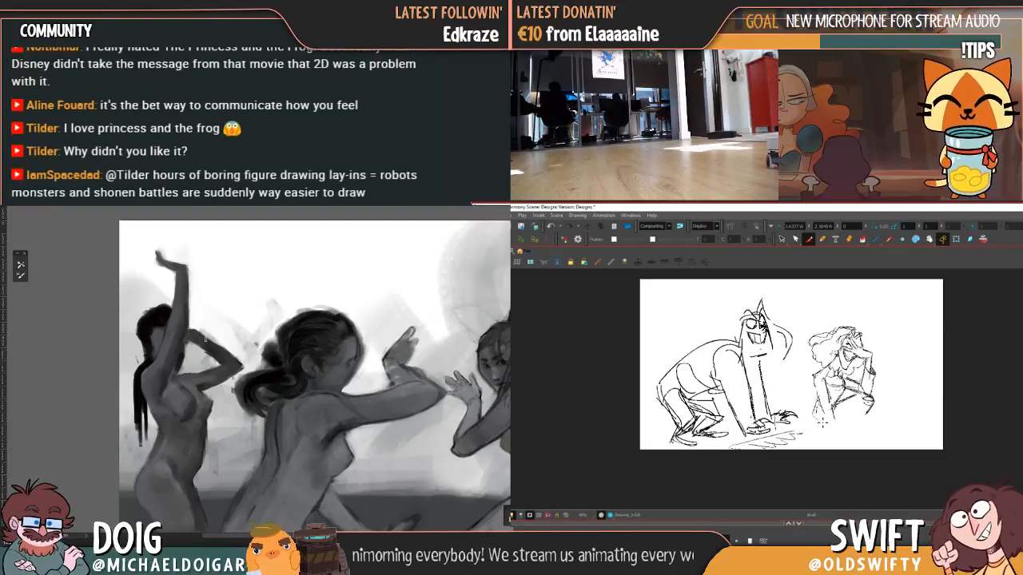
key(g)
key(f)
key(g)
key(f)
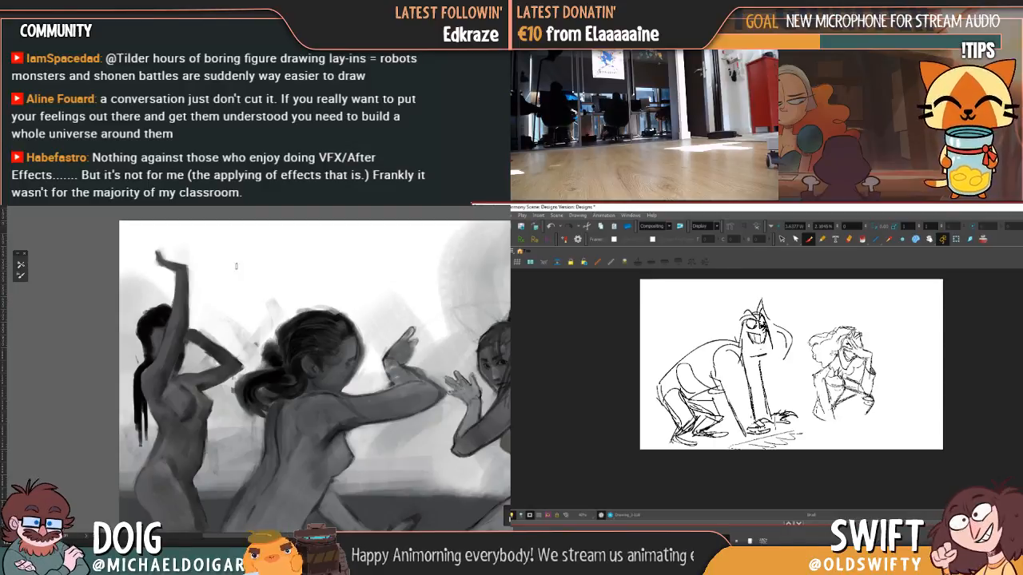
- Sample tones around the painted standing figure for touching up her torso and waist, and check the adjacent animation frame
scroll(207, 303, down, 3)
mouse_move(185, 339)
mouse_down()
mouse_move(172, 377)
mouse_move(172, 418)
mouse_up()
alt+click(166, 396)
key(f)
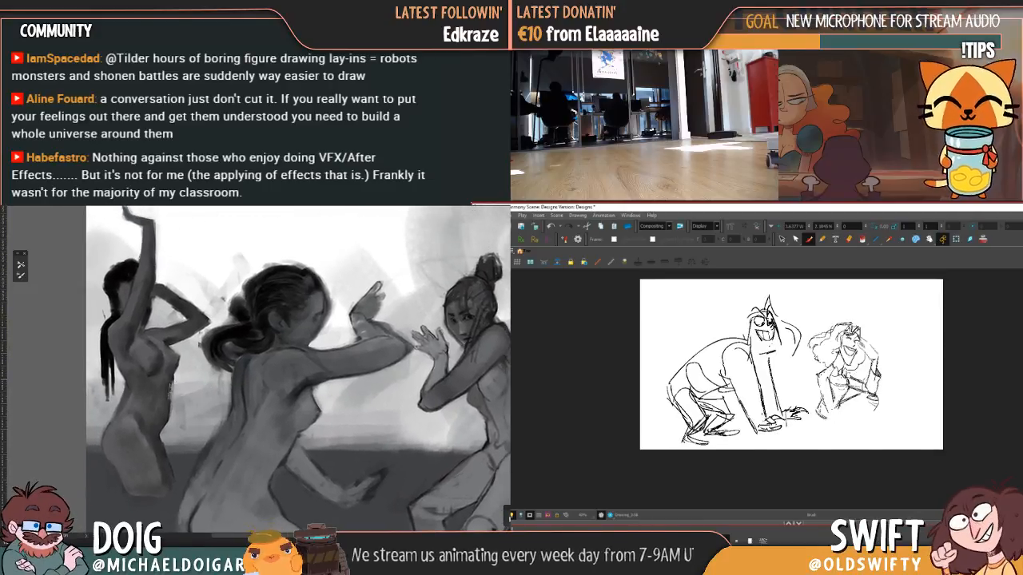
scroll(169, 387, down, 3)
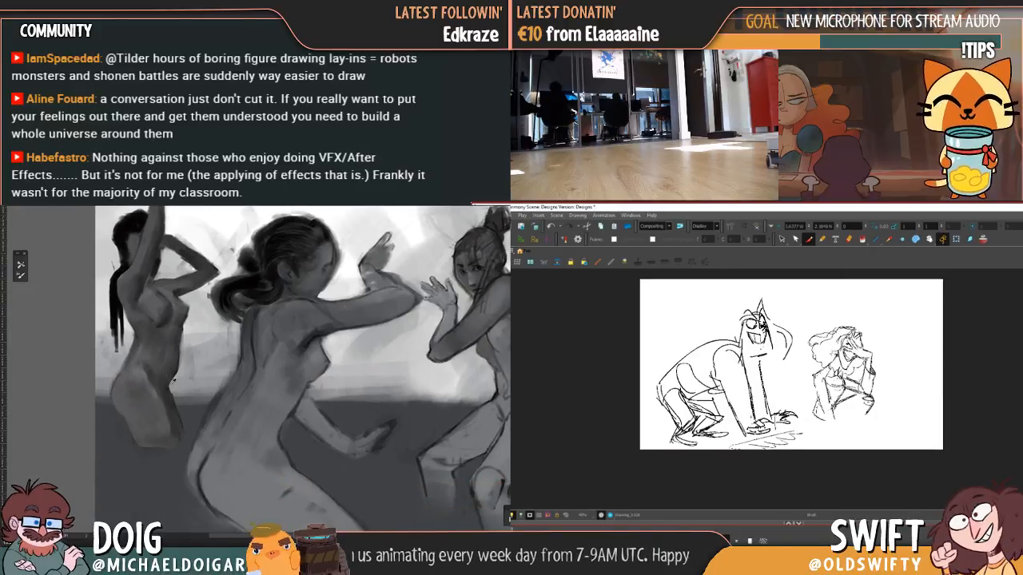
scroll(195, 346, up, 2)
alt+click(193, 343)
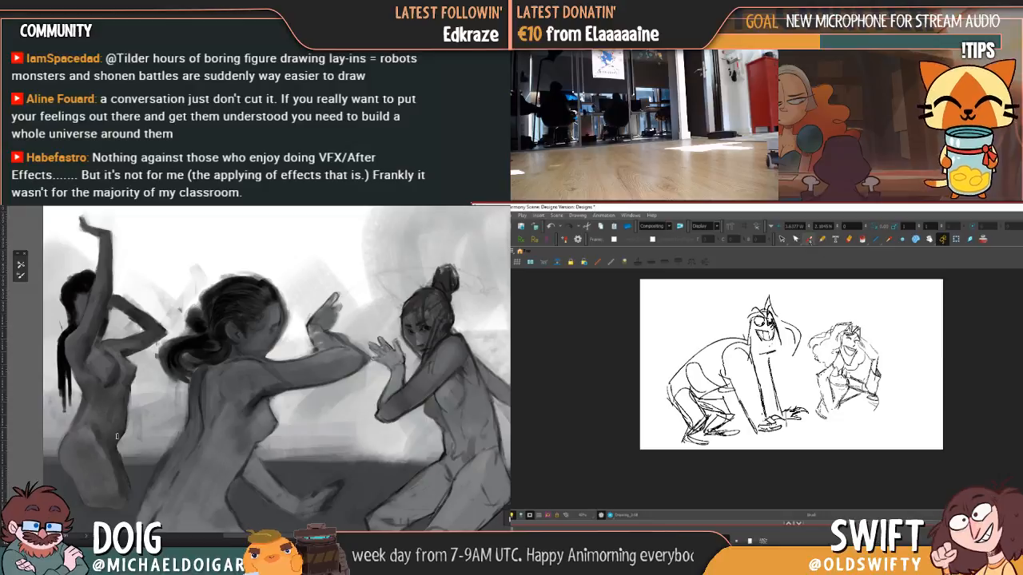
- Select a stroke on the laughing woman's face, and shade the painted standing figure's hip
click(782, 239)
click(850, 334)
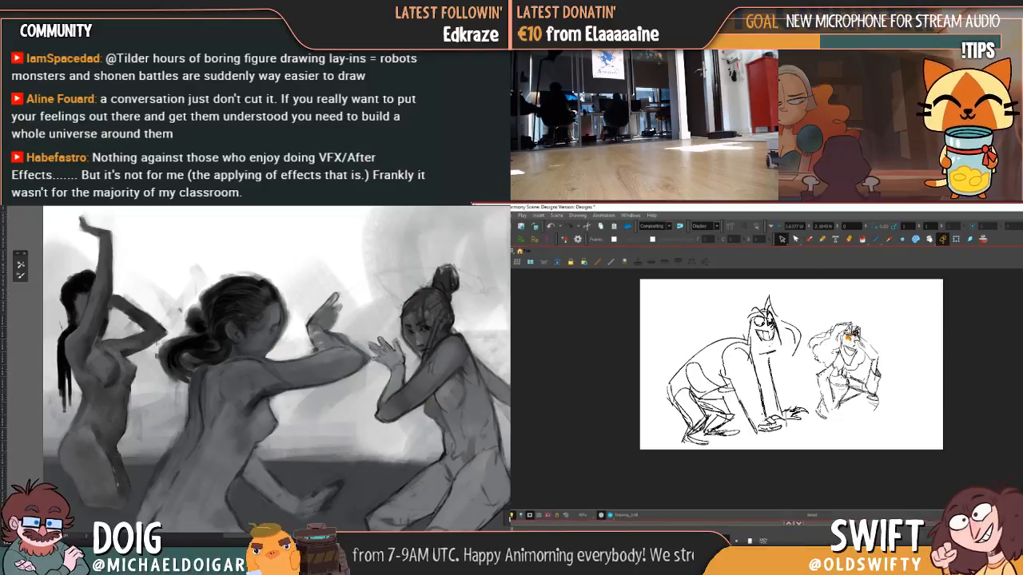
drag(110, 452, 111, 444)
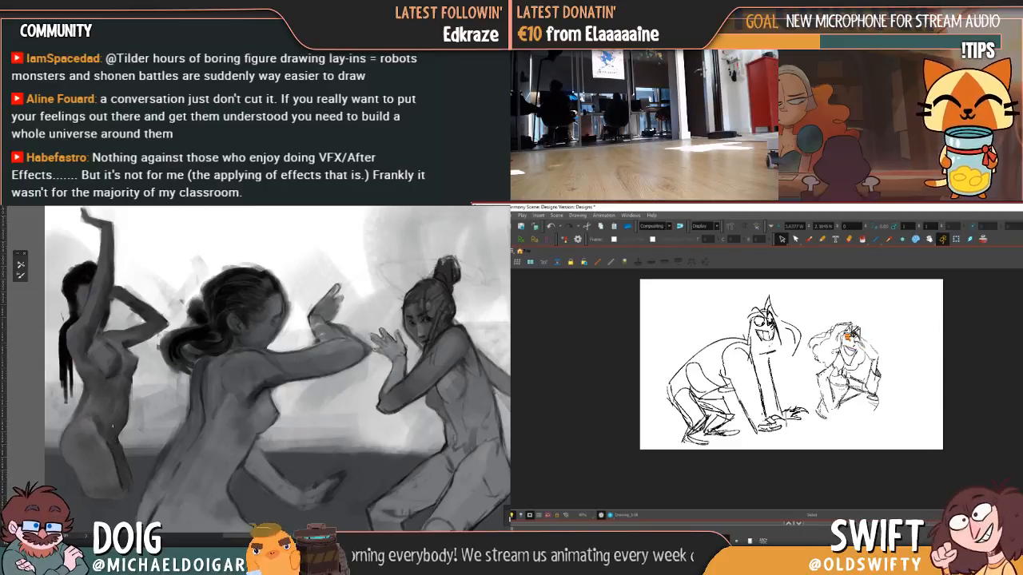
mouse_move(125, 334)
mouse_down()
mouse_move(102, 370)
mouse_move(22, 319)
mouse_up()
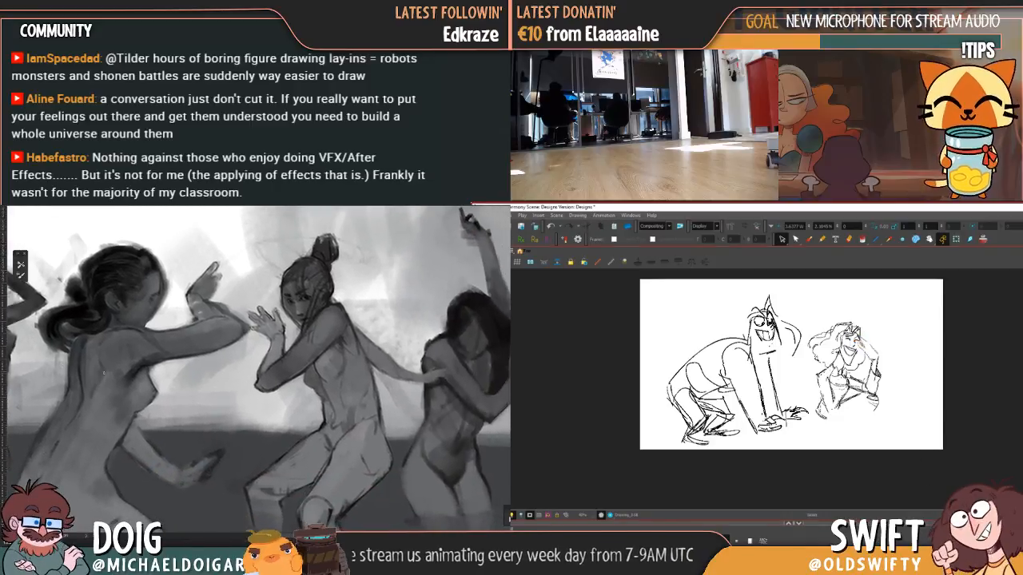
key(ctrl+0)
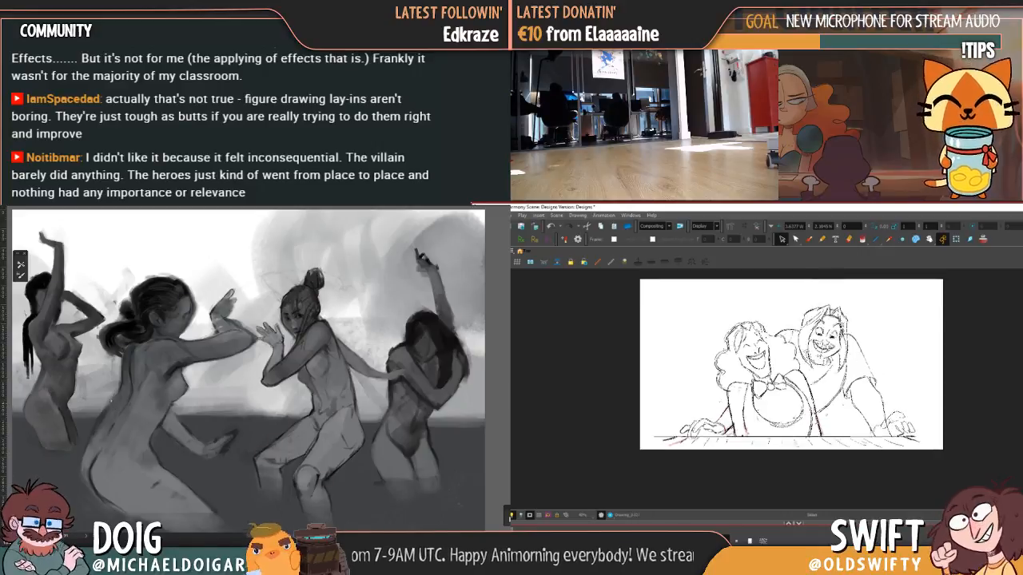
- Enlarge the painting brush and touch up the standing figure's waist and the background beside her
drag(74, 370, 75, 378)
drag(69, 322, 125, 305)
mouse_move(121, 355)
mouse_down()
mouse_move(121, 339)
mouse_move(111, 347)
mouse_up()
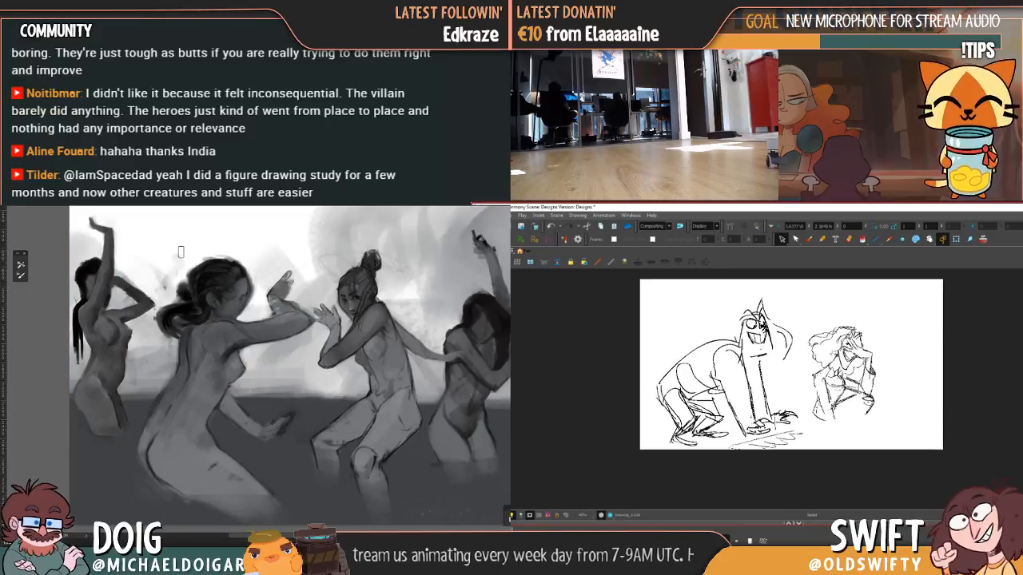
key(])
key(])
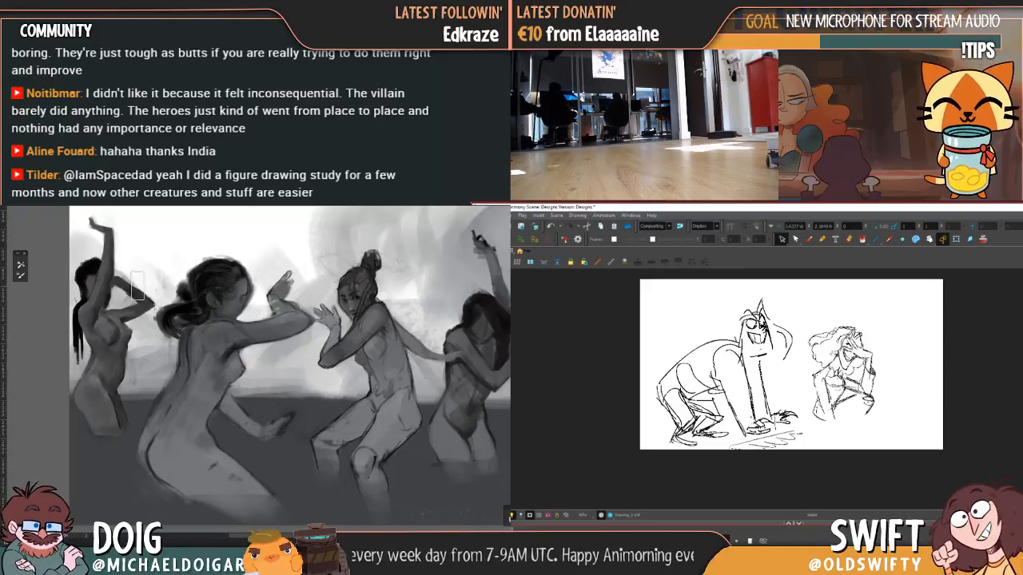
drag(135, 355, 142, 354)
mouse_move(266, 378)
mouse_down()
mouse_move(161, 336)
mouse_move(220, 370)
mouse_up()
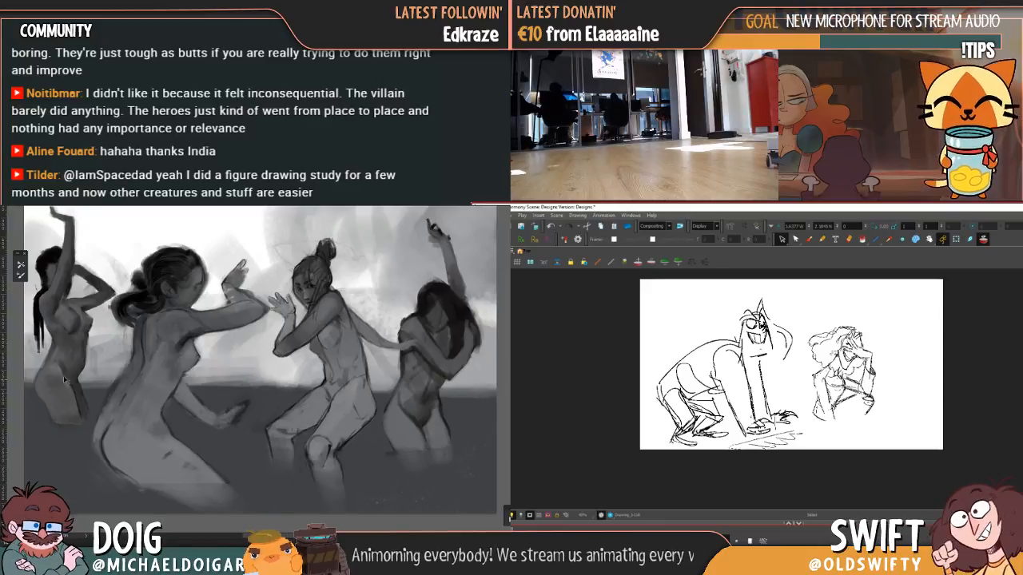
drag(69, 357, 69, 356)
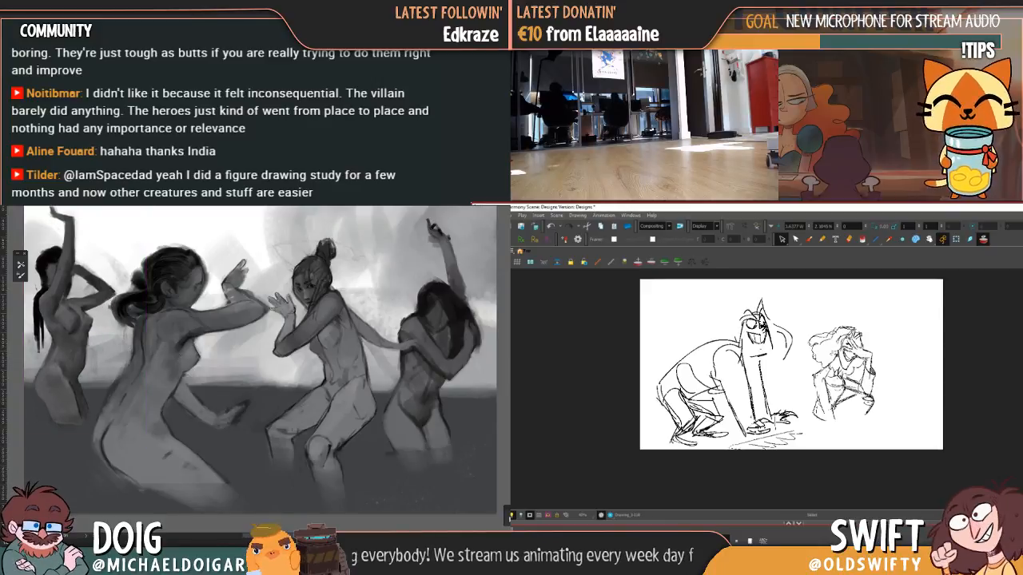
- Erase the lower edge of the painted standing figure's legs so they fade into the dark ground
key(e)
click(782, 239)
drag(80, 438, 46, 436)
- Lasso and delete the curly-haired woman's head, hair and raised hand strokes
click(871, 341)
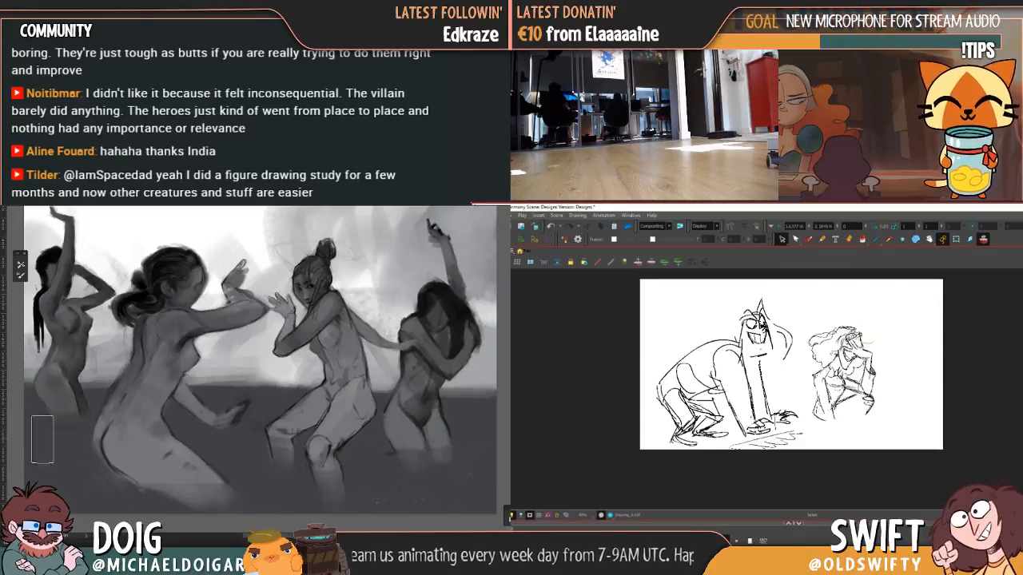
mouse_move(852, 374)
mouse_down()
mouse_move(827, 363)
mouse_move(871, 308)
mouse_move(870, 351)
mouse_up()
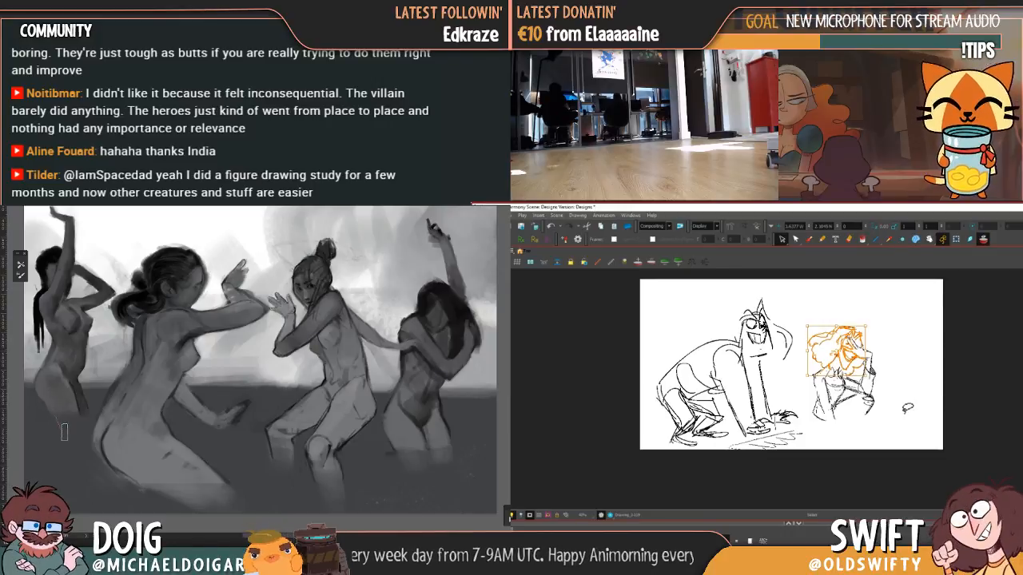
click(906, 408)
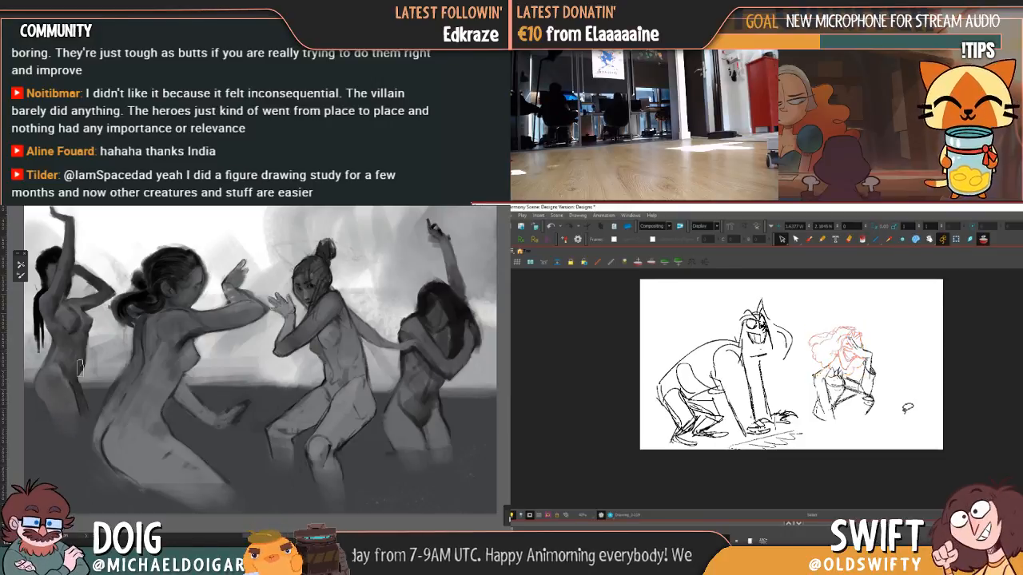
click(983, 239)
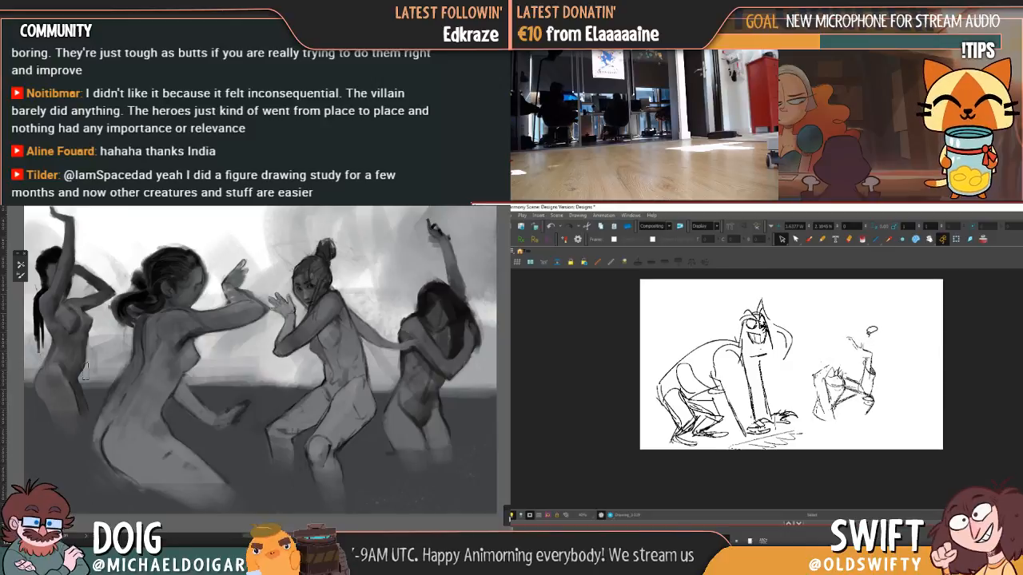
mouse_move(869, 353)
mouse_down()
mouse_move(857, 367)
mouse_move(850, 339)
mouse_up()
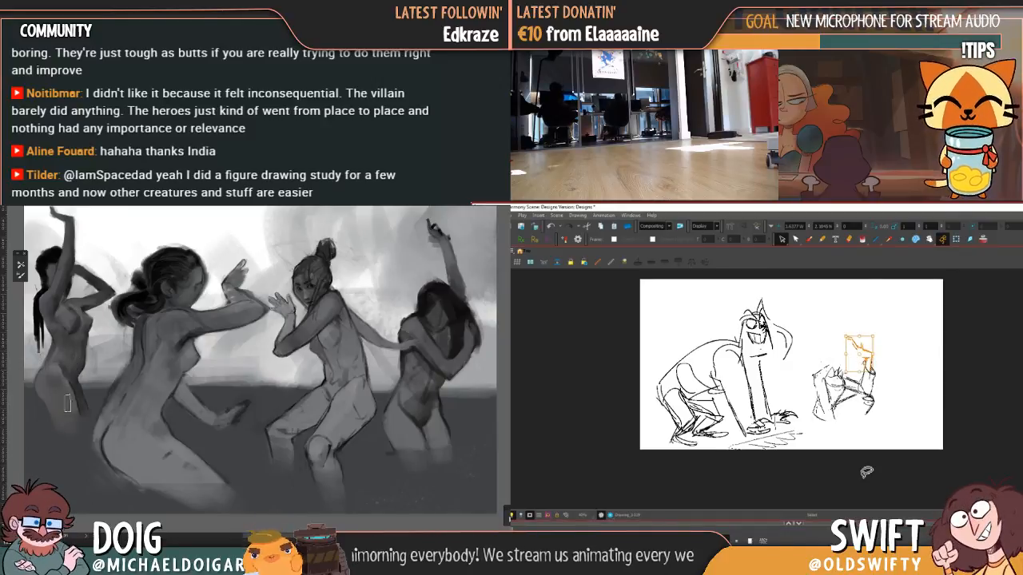
key(Delete)
- Select and remove the leftover strokes above the curly-haired woman's shoulder
drag(826, 357, 841, 371)
drag(102, 323, 89, 348)
drag(840, 371, 839, 359)
drag(89, 348, 91, 314)
drag(853, 358, 839, 372)
drag(91, 315, 91, 310)
mouse_move(839, 373)
mouse_down()
mouse_move(826, 370)
mouse_move(836, 359)
mouse_up()
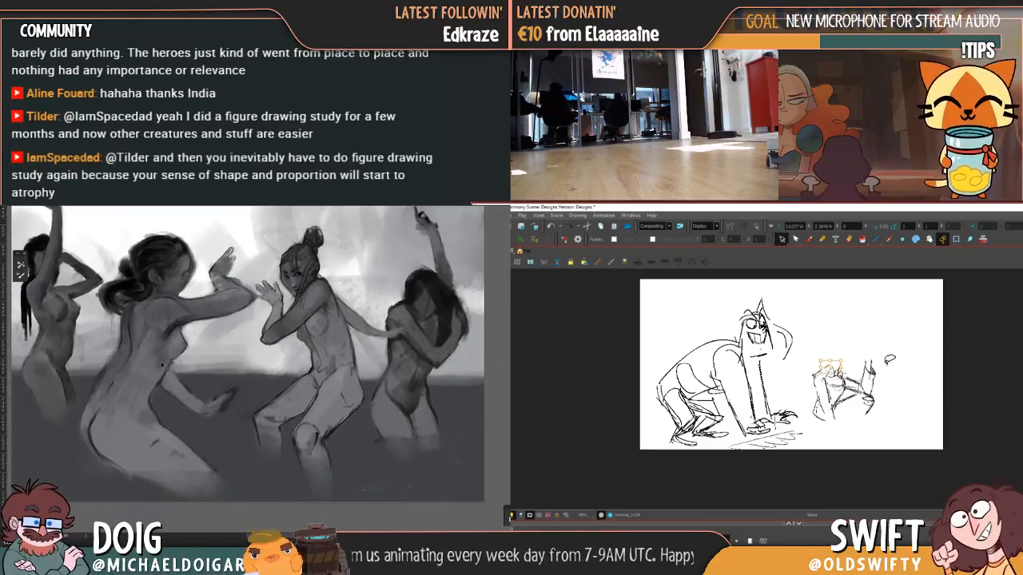
- Nudge the painted figures slightly to adjust the spacing of the group
drag(406, 372, 416, 368)
drag(831, 366, 836, 373)
drag(415, 368, 421, 370)
drag(346, 377, 356, 370)
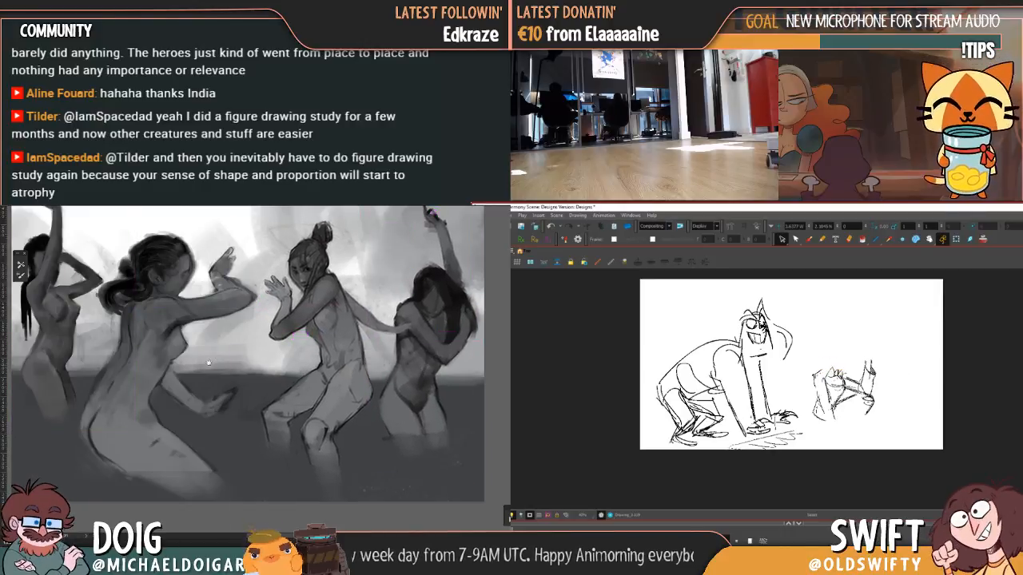
drag(204, 365, 225, 359)
drag(161, 364, 183, 334)
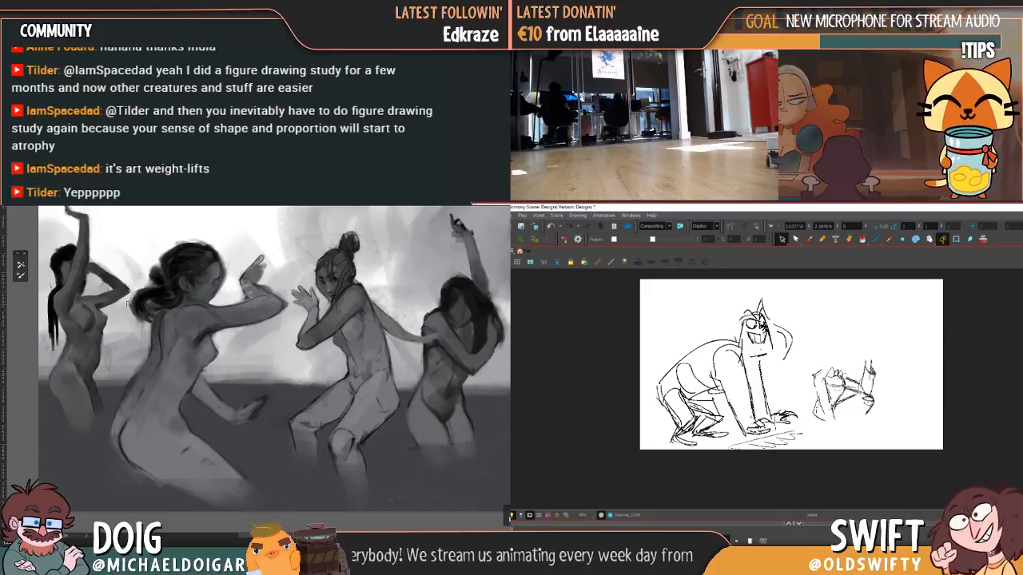
mouse_move(167, 308)
mouse_down()
mouse_move(191, 349)
mouse_move(191, 313)
mouse_up()
mouse_move(113, 342)
mouse_down()
mouse_move(114, 358)
mouse_move(116, 349)
mouse_up()
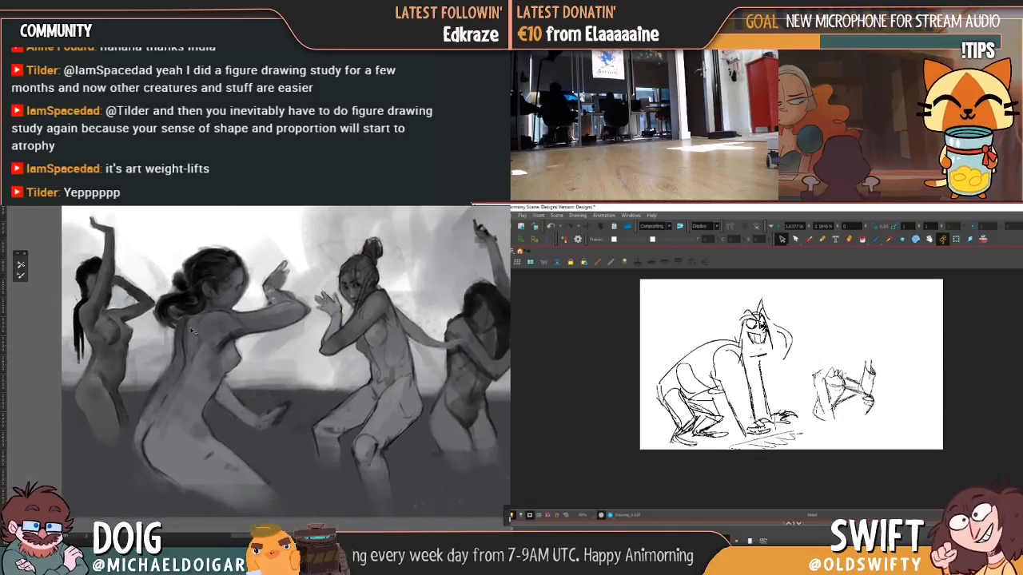
- Sketch the woman's raised hand with the Brush, and step through undo and redo to compare it with her deleted head
click(808, 239)
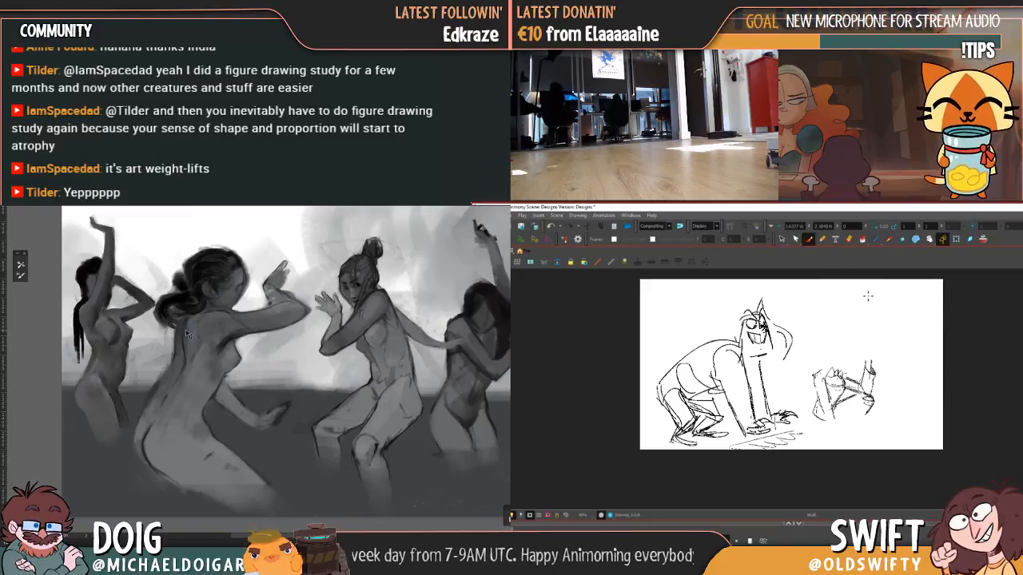
key(ctrl+z)
key(ctrl+shift+z)
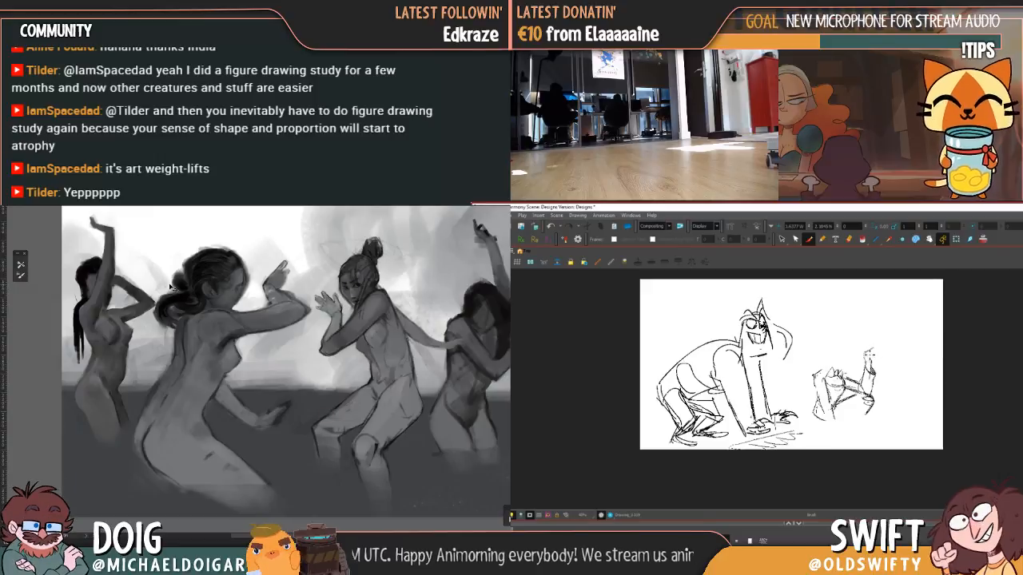
key(ctrl+z)
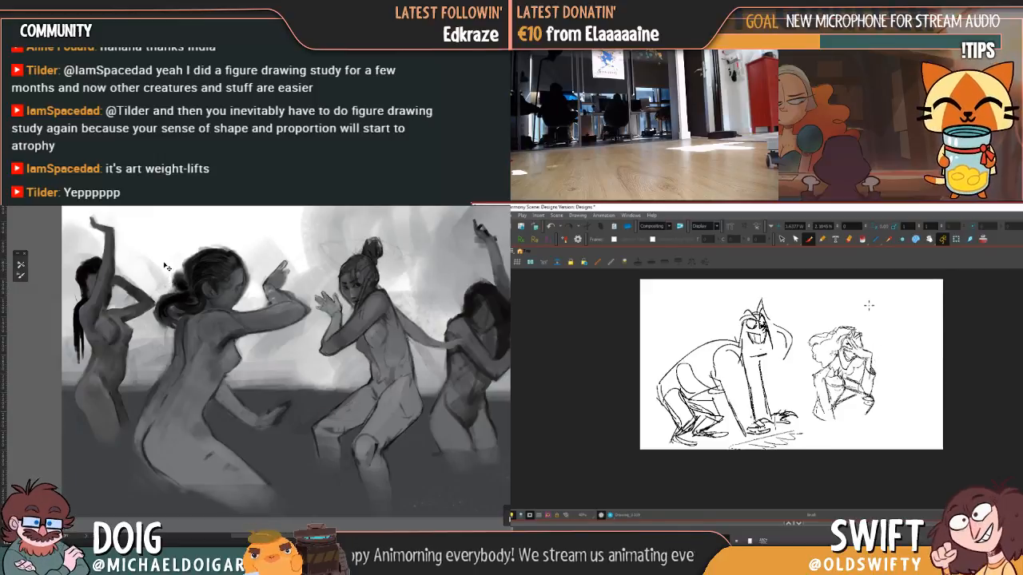
key(ctrl+shift+z)
key(ctrl+z)
key(ctrl+shift+z)
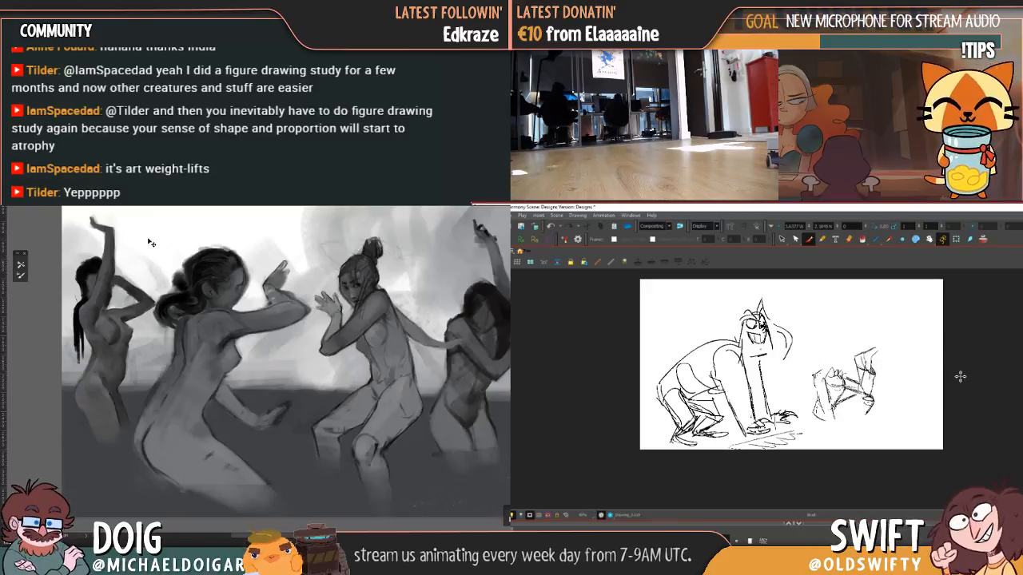
- Redraw the curly-haired woman's raised wrist and forearm with the Brush
drag(864, 357, 882, 345)
drag(326, 357, 257, 357)
drag(882, 345, 874, 352)
drag(256, 357, 290, 357)
drag(159, 380, 164, 378)
drag(861, 358, 867, 379)
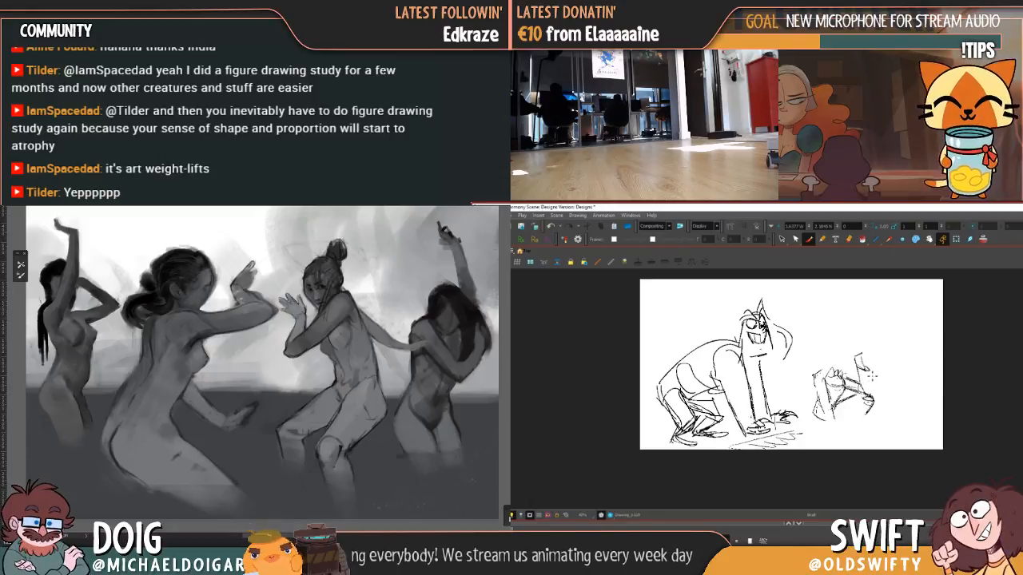
- Set one end of the gradient map over the figure painting to pale peach, ffe3d5
key(alt+BackSpace)
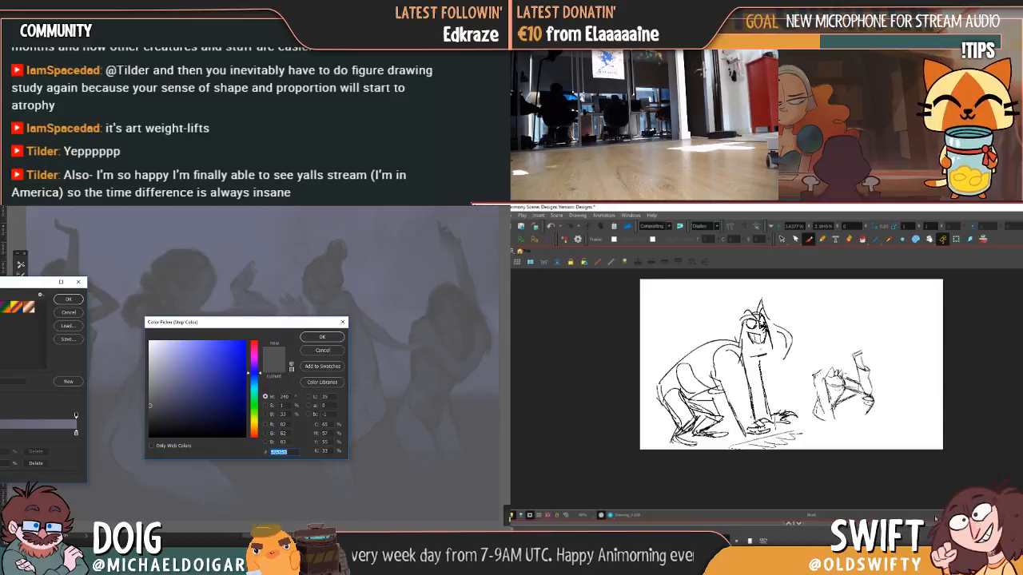
click(253, 433)
drag(233, 396, 228, 344)
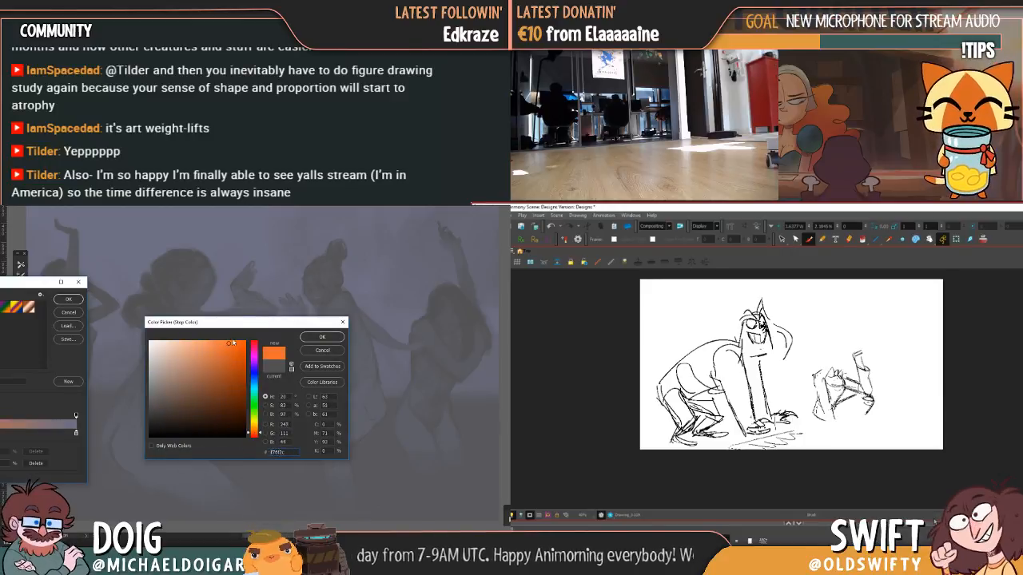
drag(239, 379, 164, 339)
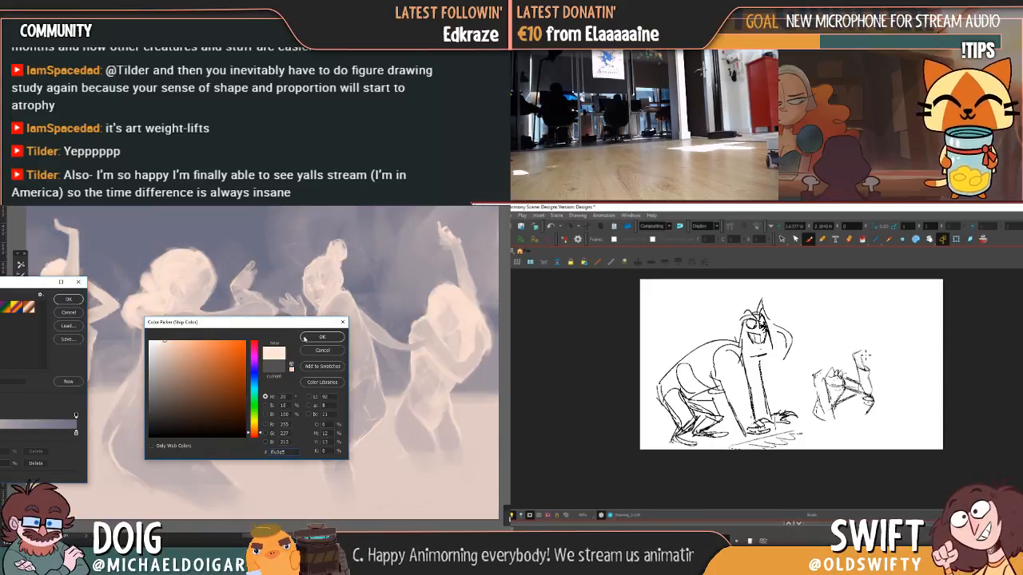
click(313, 337)
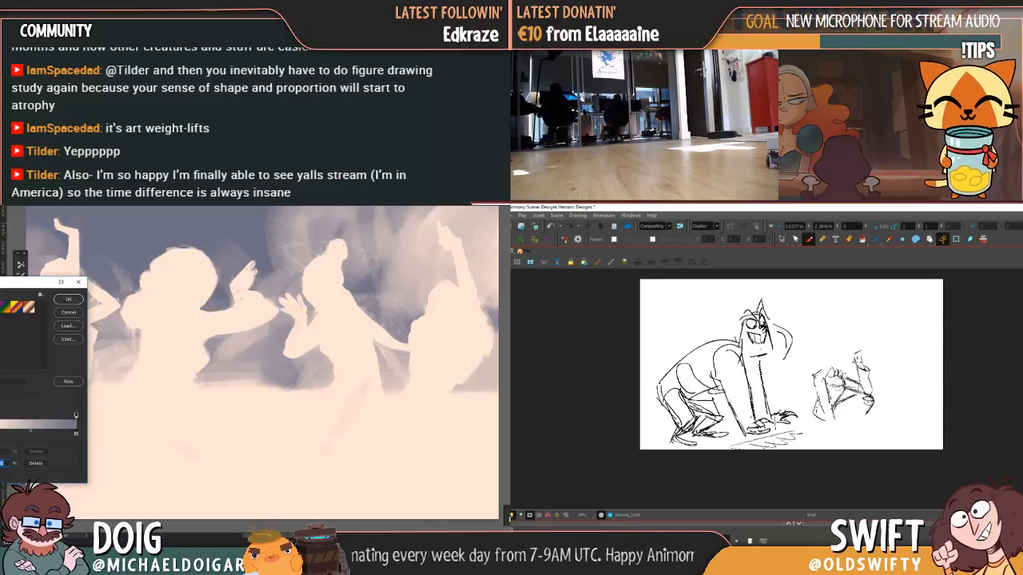
- Try dark blue and dark red for the gradient map's other end, and settle on teal, 30979b
click(0, 464)
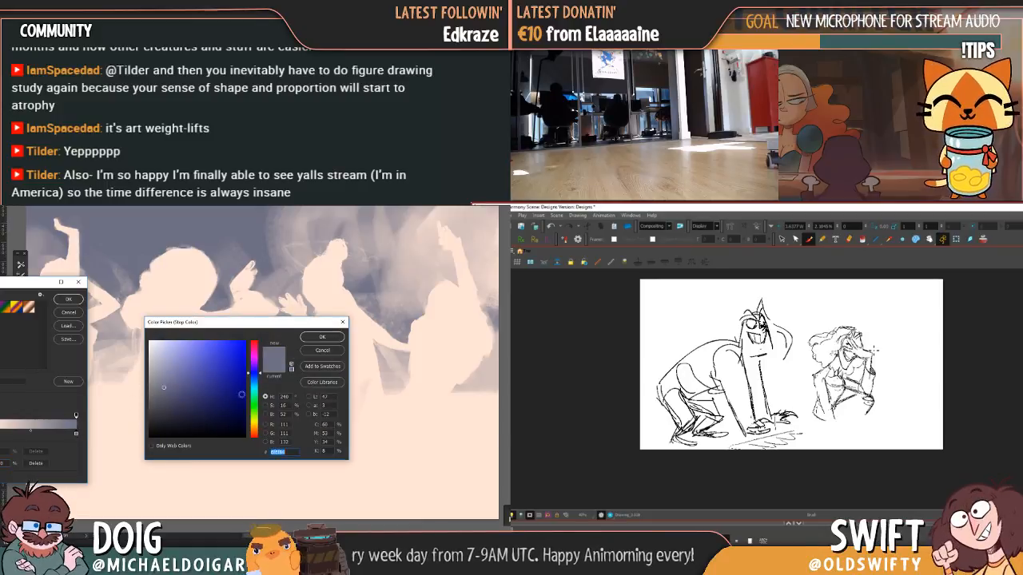
click(236, 429)
drag(227, 419, 225, 404)
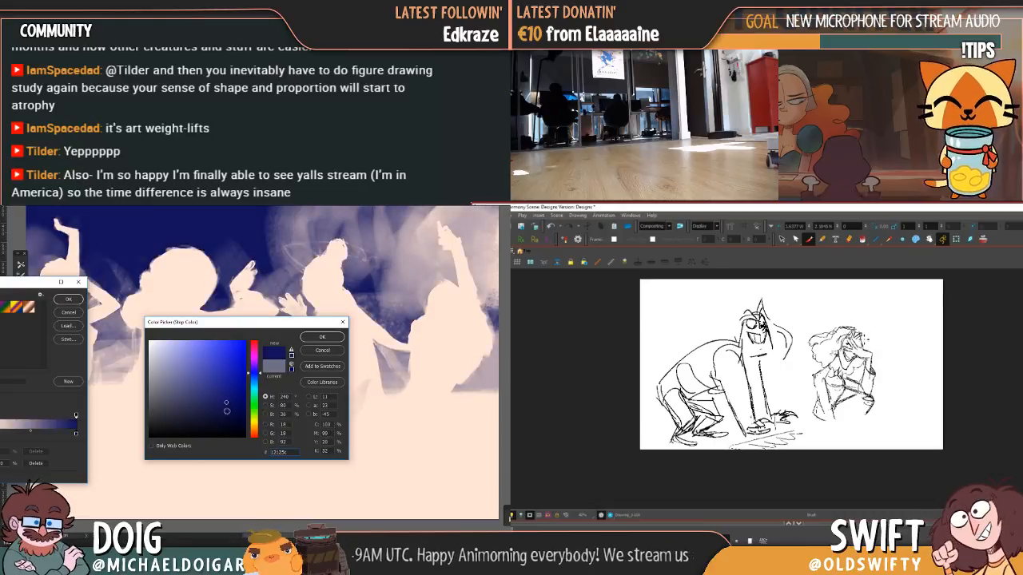
click(253, 435)
click(221, 394)
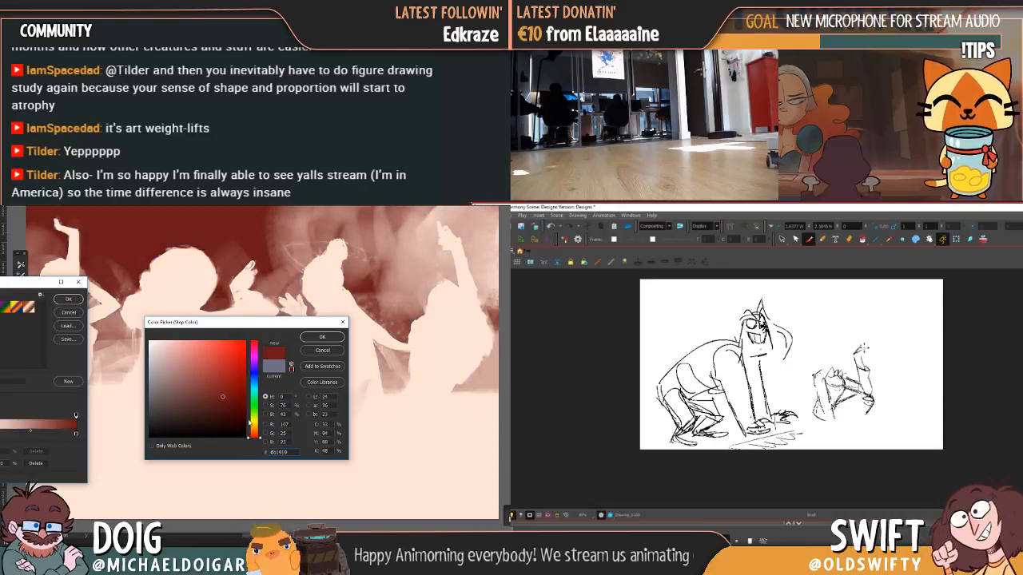
click(254, 389)
mouse_move(220, 369)
mouse_down()
mouse_move(217, 353)
mouse_move(229, 379)
mouse_up()
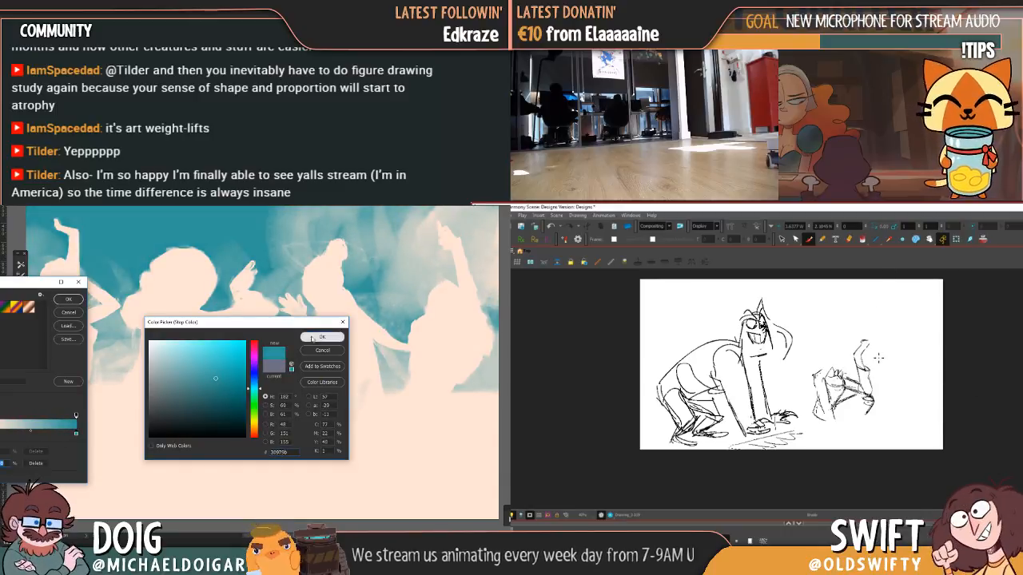
click(322, 336)
- Change the gradient map's pale peach end to bright orange and accept the gradient
double_click(75, 432)
click(216, 359)
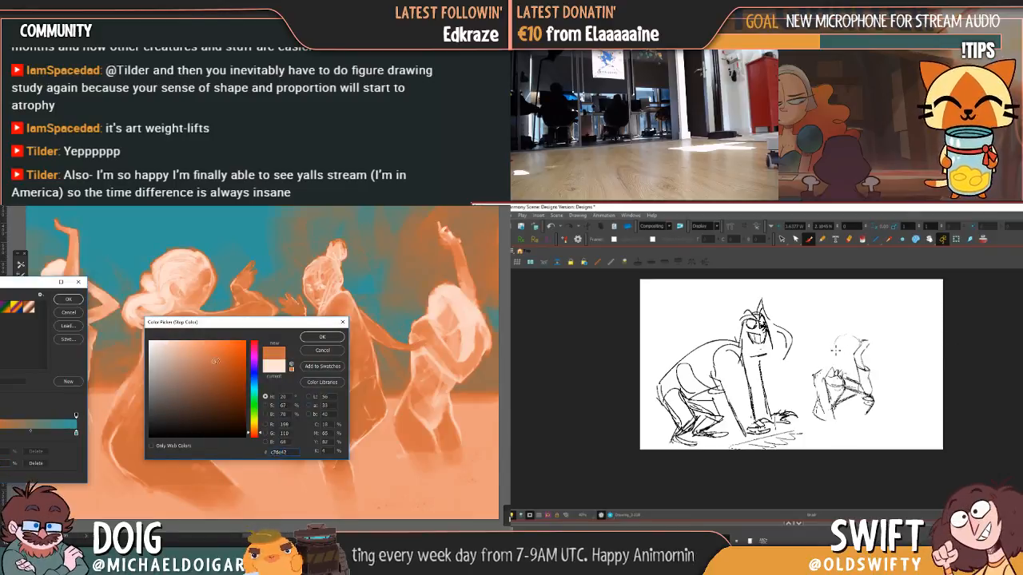
click(213, 338)
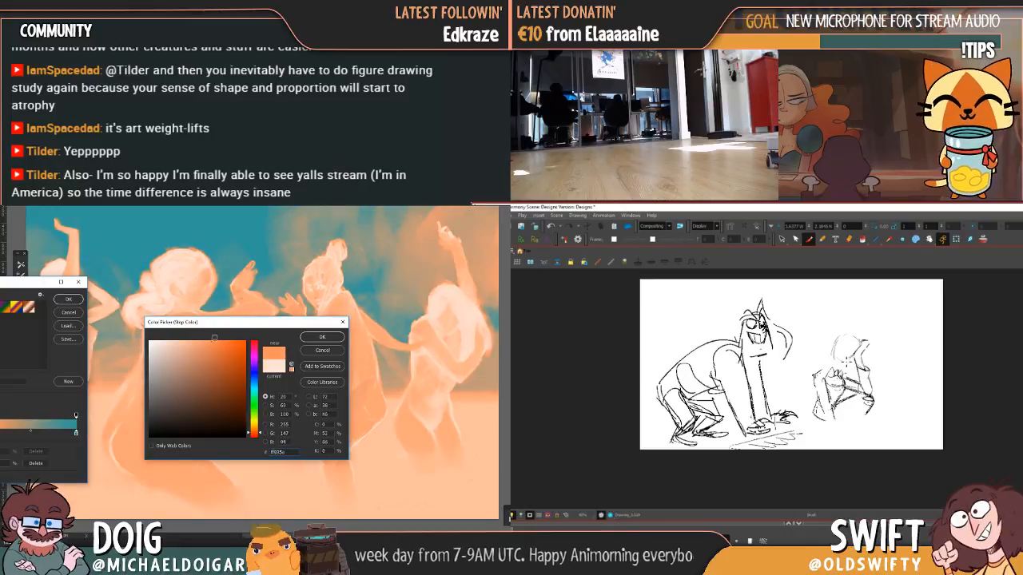
key(Return)
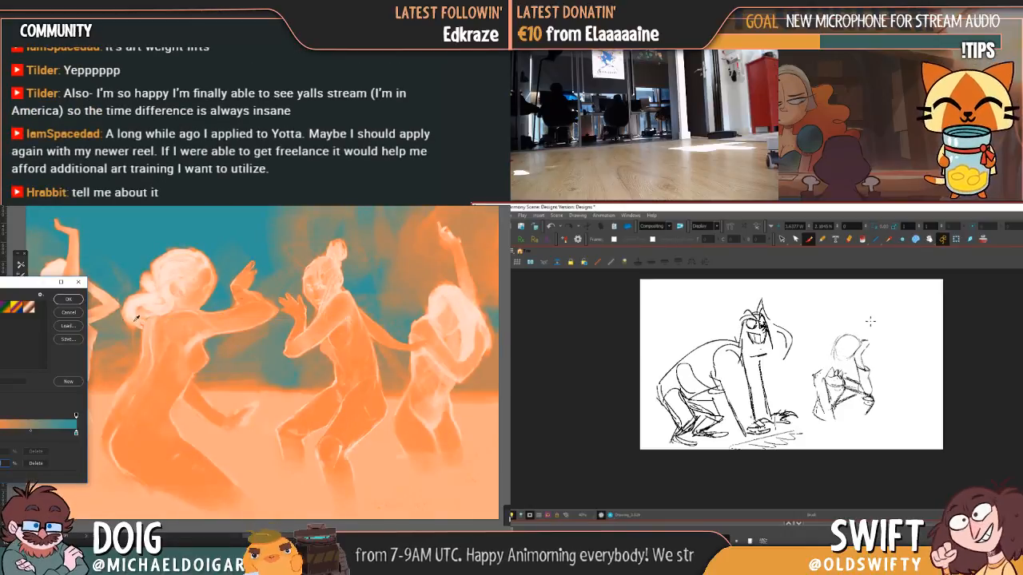
click(68, 299)
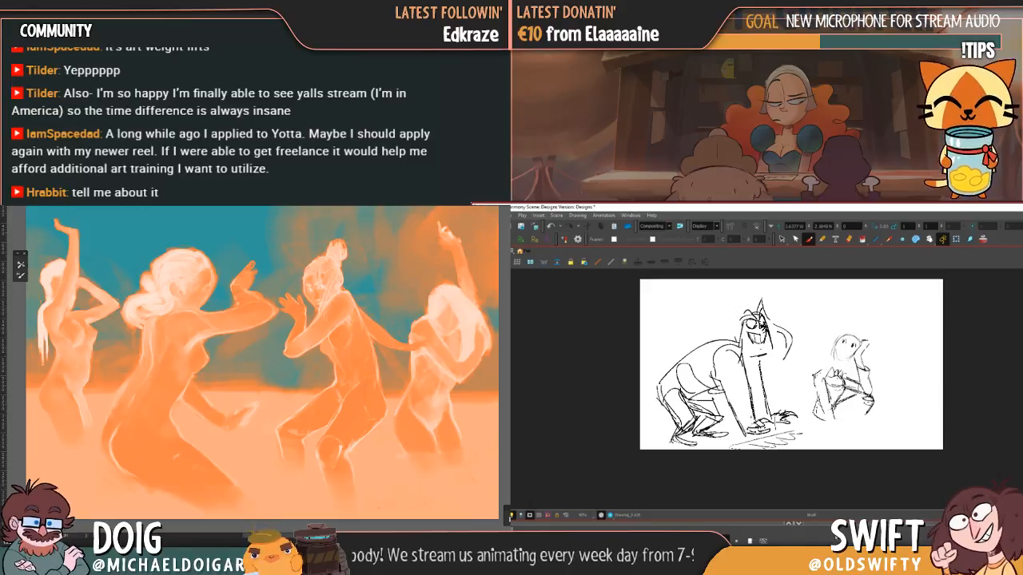
- Flip back and forth through the other rough drawings to review the man's and the curly-haired woman's poses and expressions
key(period)
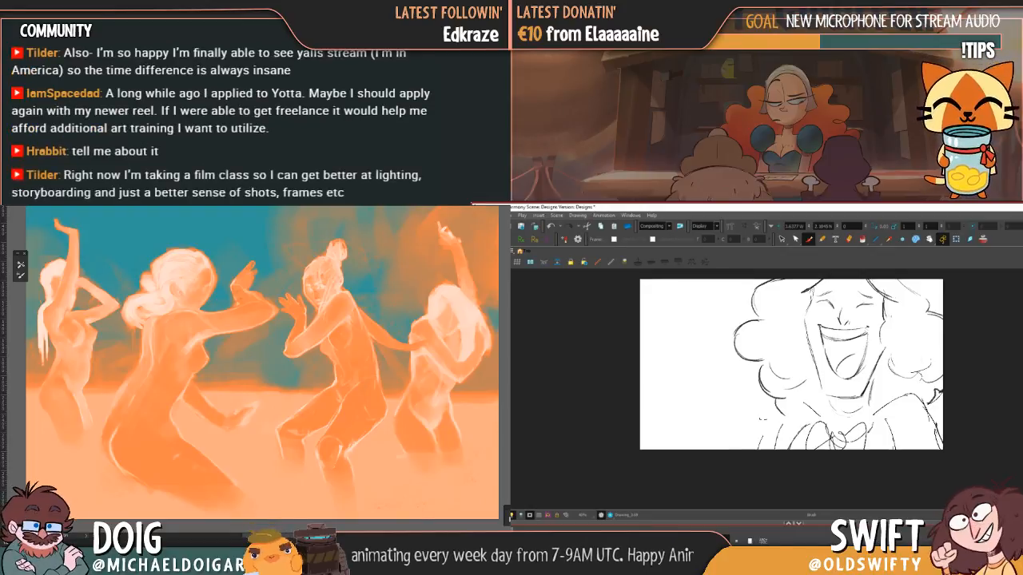
key(period)
key(period)
key(comma)
key(period)
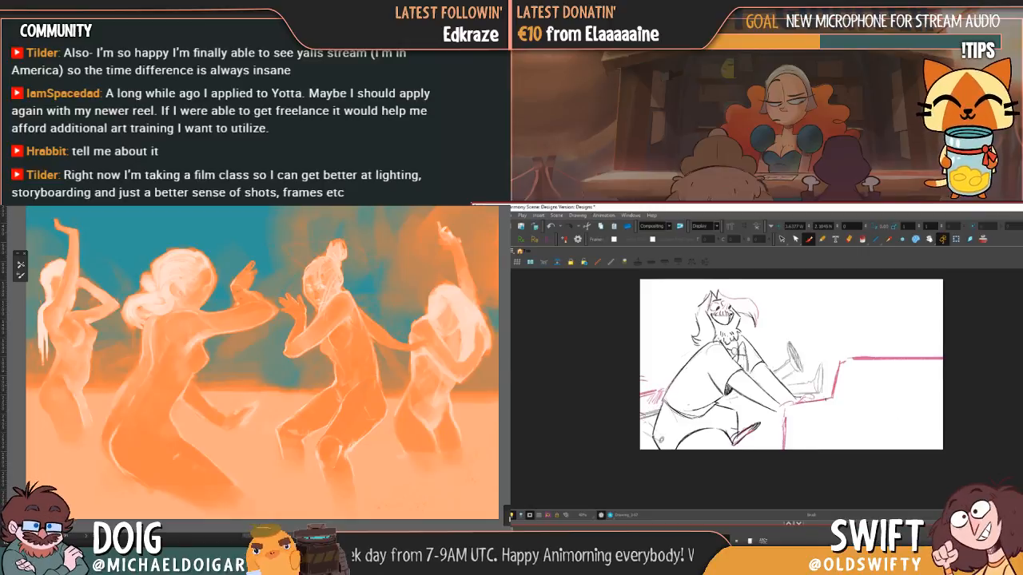
key(comma)
key(comma)
key(comma)
key(period)
key(period)
key(period)
key(period)
key(period)
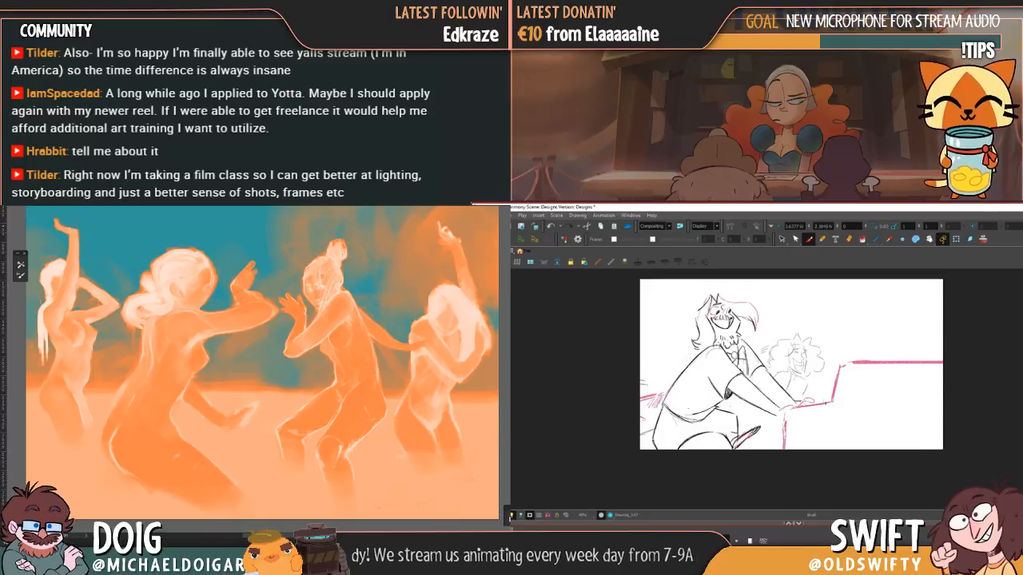
key(.)
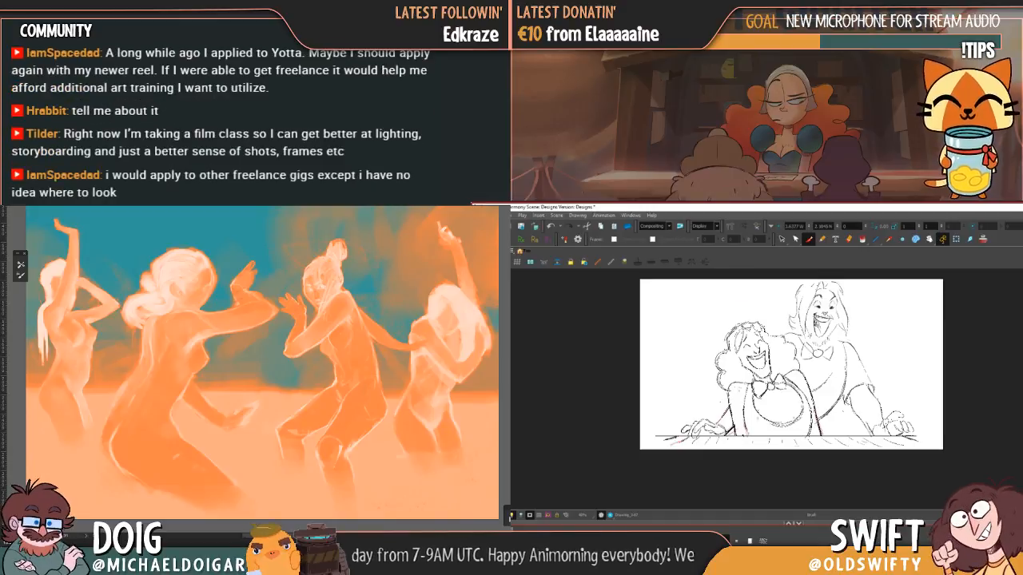
key(.)
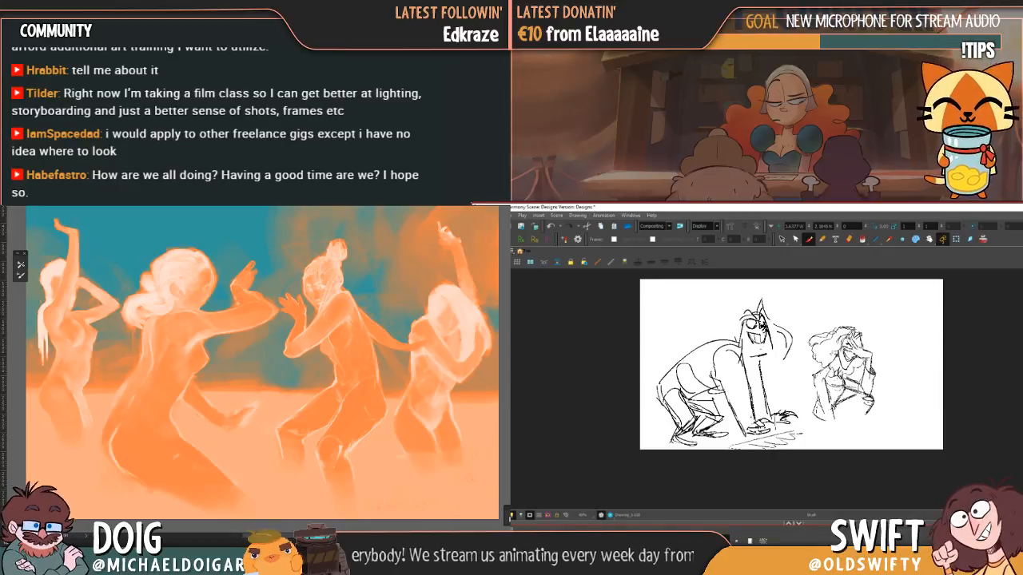
- Step back through the undo history to compare the crouching woman's previous head with the new round head sketch
key(ctrl+z)
key(ctrl+z)
key(ctrl+z)
key(ctrl+z)
key(ctrl+z)
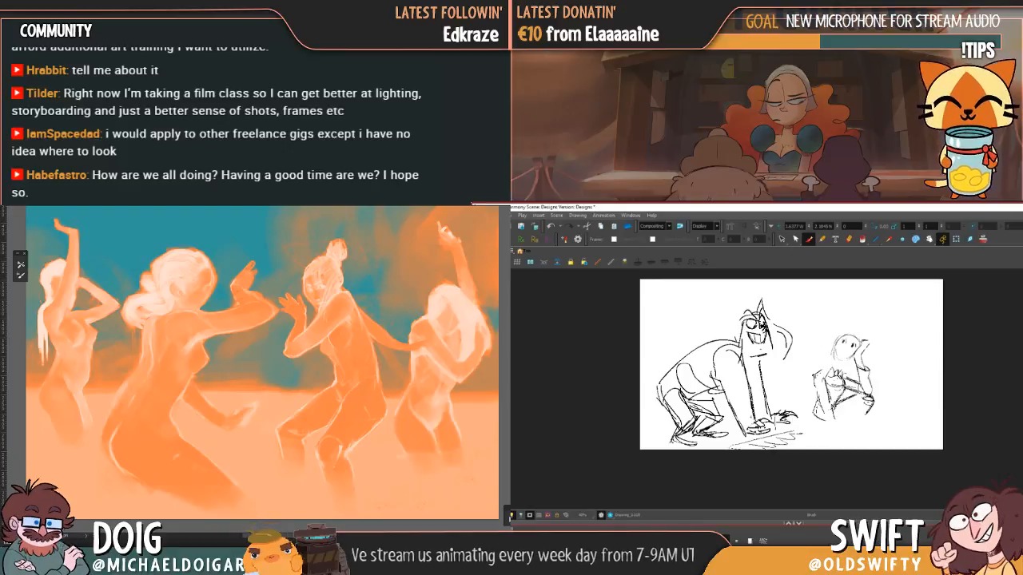
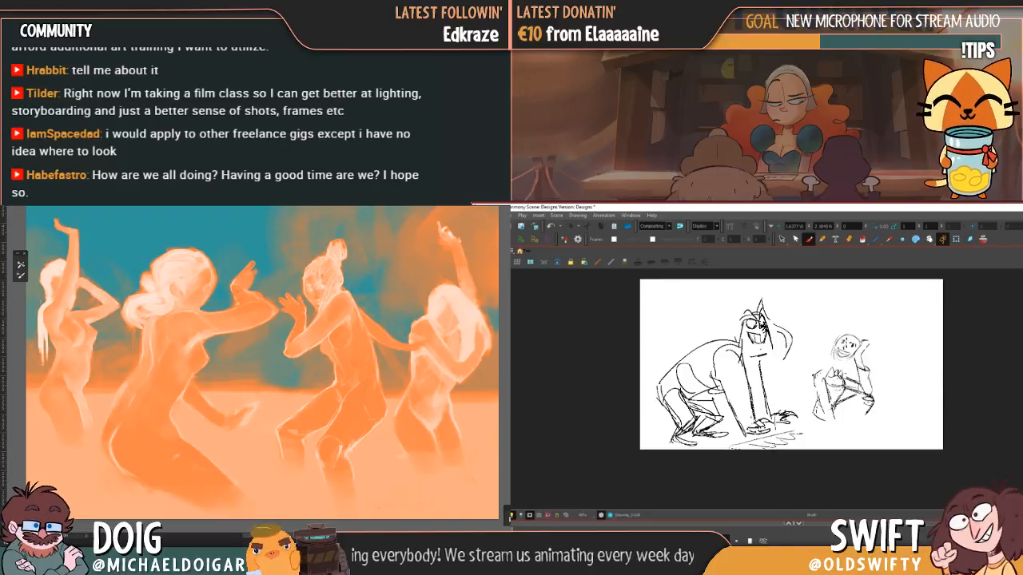
- Sketch the woman's smiling face with the Brush, toggling undo and redo to judge the latest strokes
drag(837, 339, 844, 348)
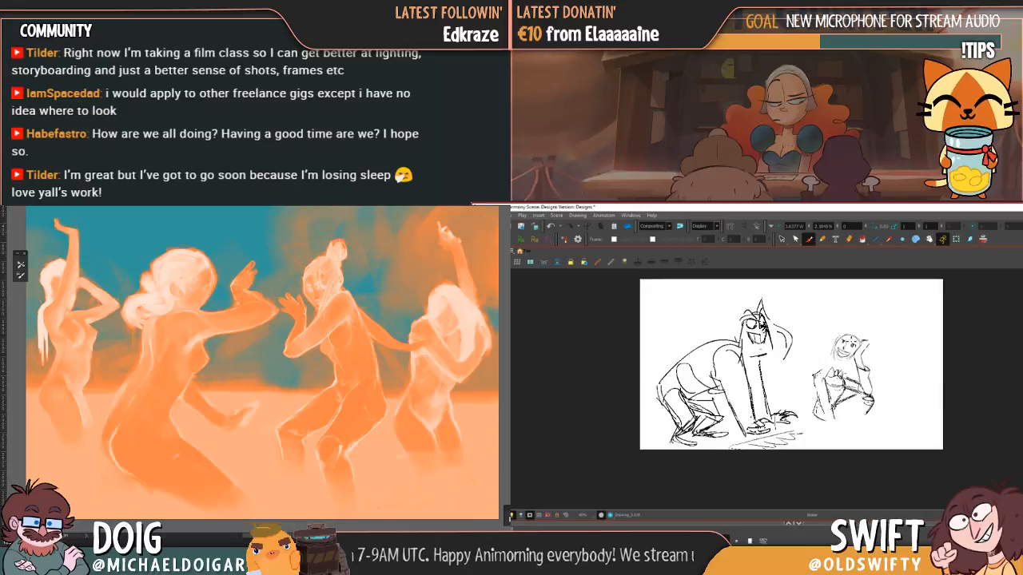
key(ctrl+z)
key(ctrl+shift+z)
key(ctrl+z)
key(ctrl+shift+z)
key(ctrl+z)
key(ctrl+shift+z)
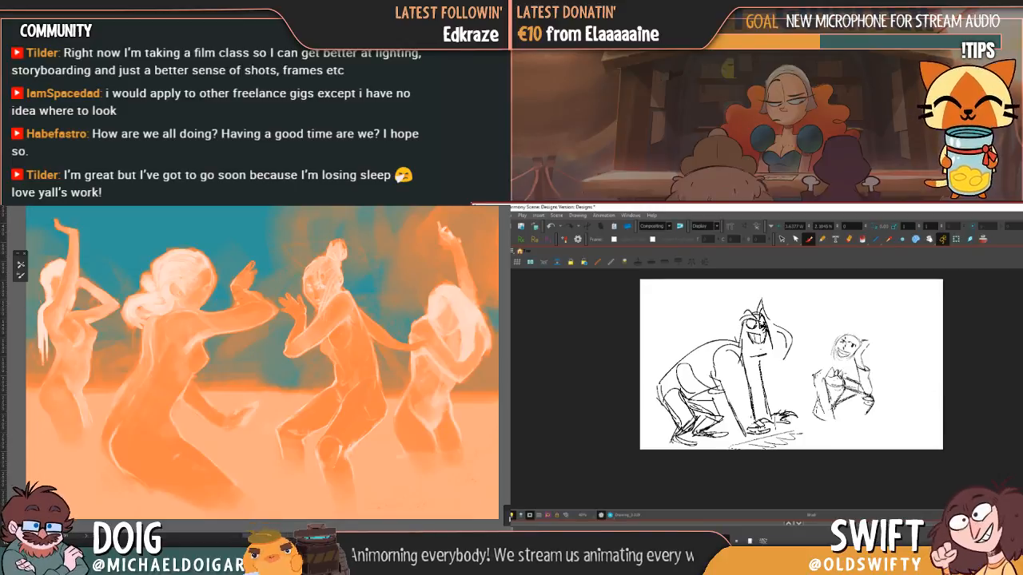
key(ctrl+z)
key(ctrl+shift+z)
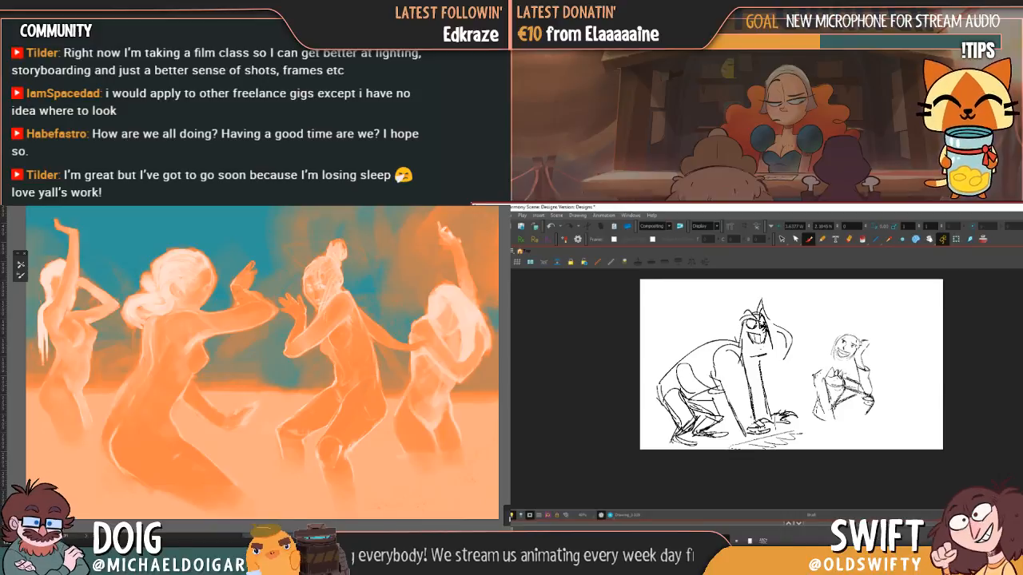
key(ctrl+z)
key(ctrl+shift+z)
key(ctrl+z)
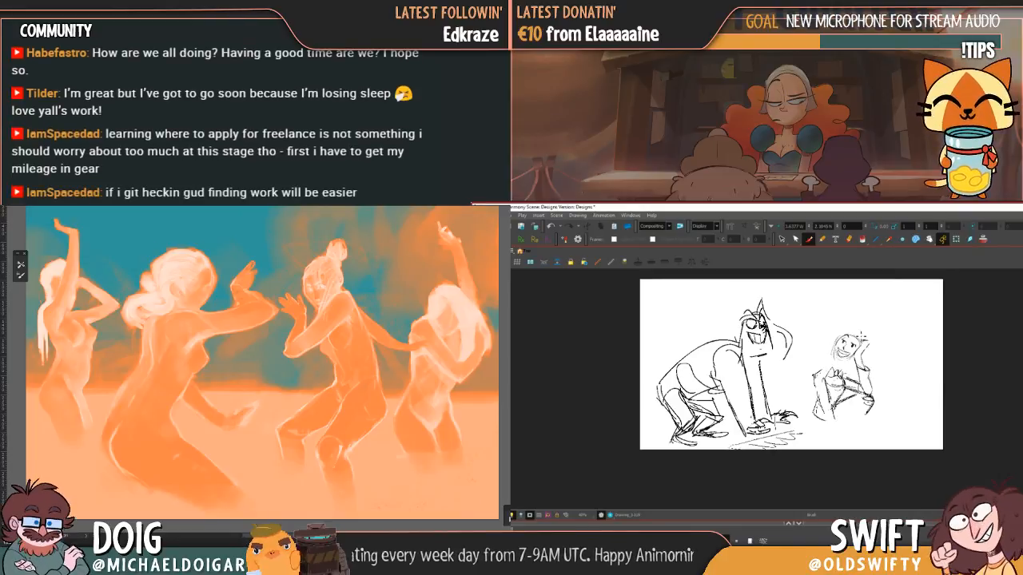
- Refine the outline of the woman's head and jaw, comparing the new strokes through undo and redo
key(ctrl+z)
key(ctrl+shift+z)
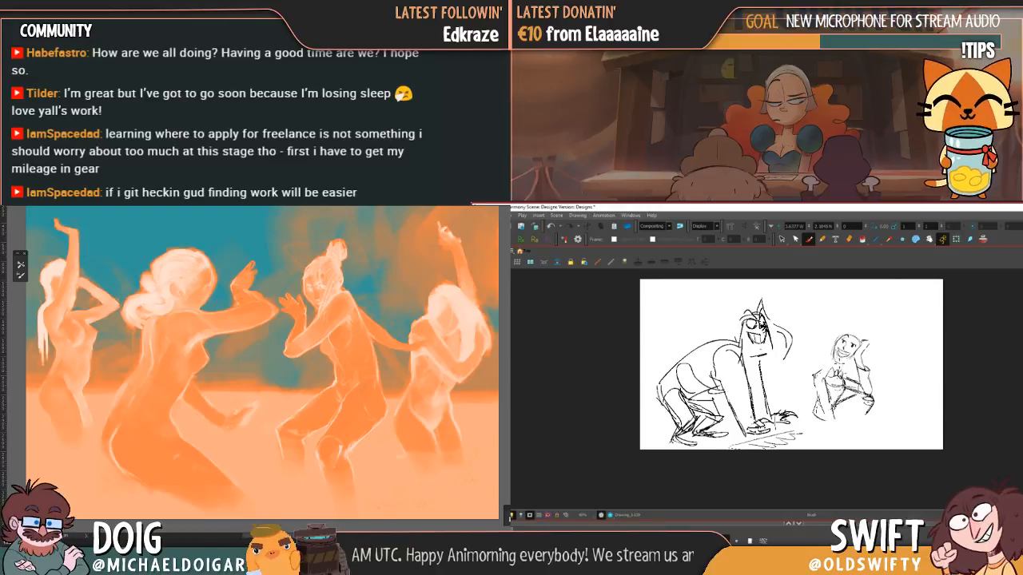
key(ctrl+z)
key(ctrl+shift+z)
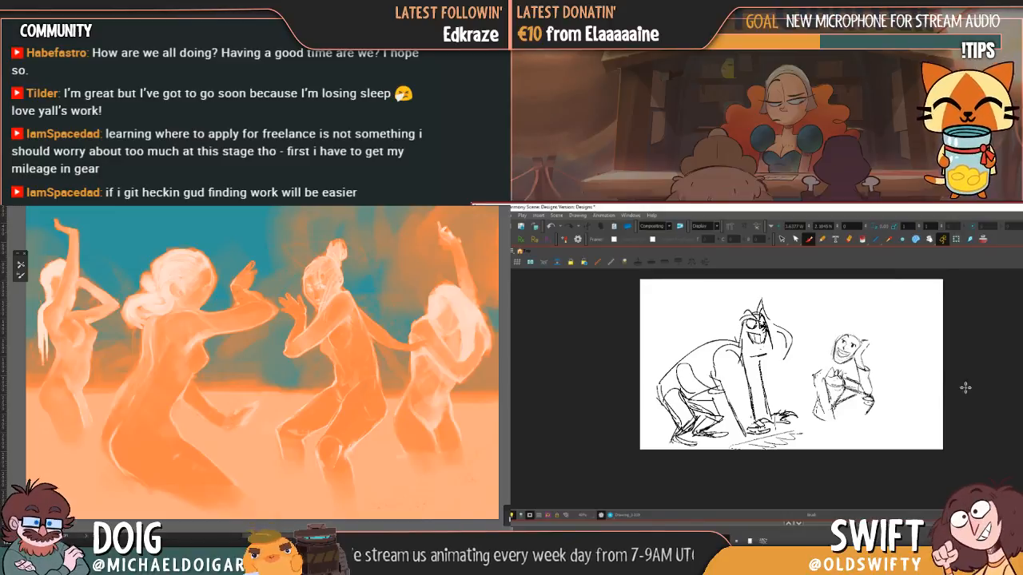
mouse_move(831, 345)
mouse_down()
mouse_move(831, 362)
mouse_move(838, 339)
mouse_up()
key(ctrl+z)
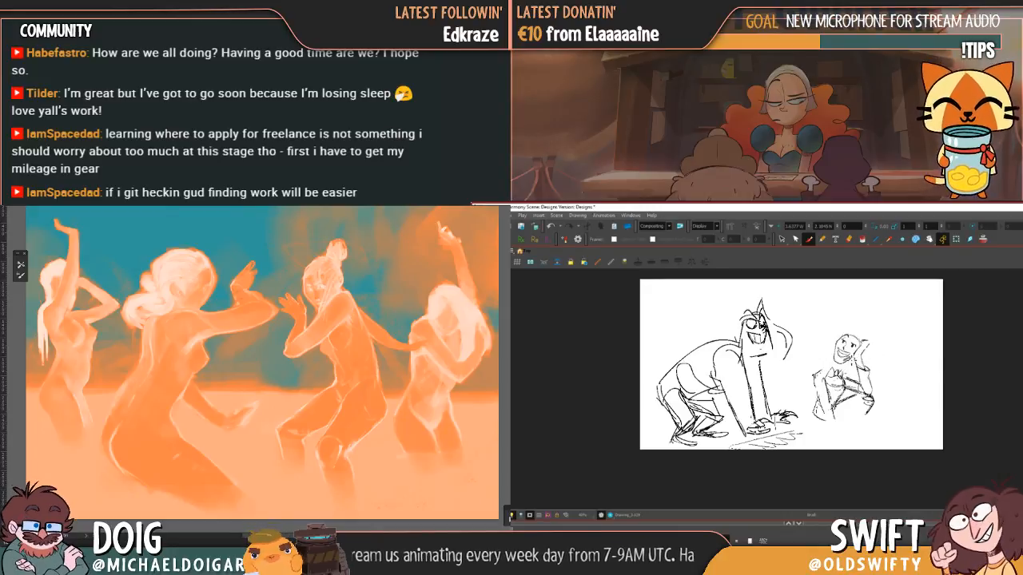
- Draw curly hair around the woman's head, refine the hand against her face, and save the scene
key(ctrl+z)
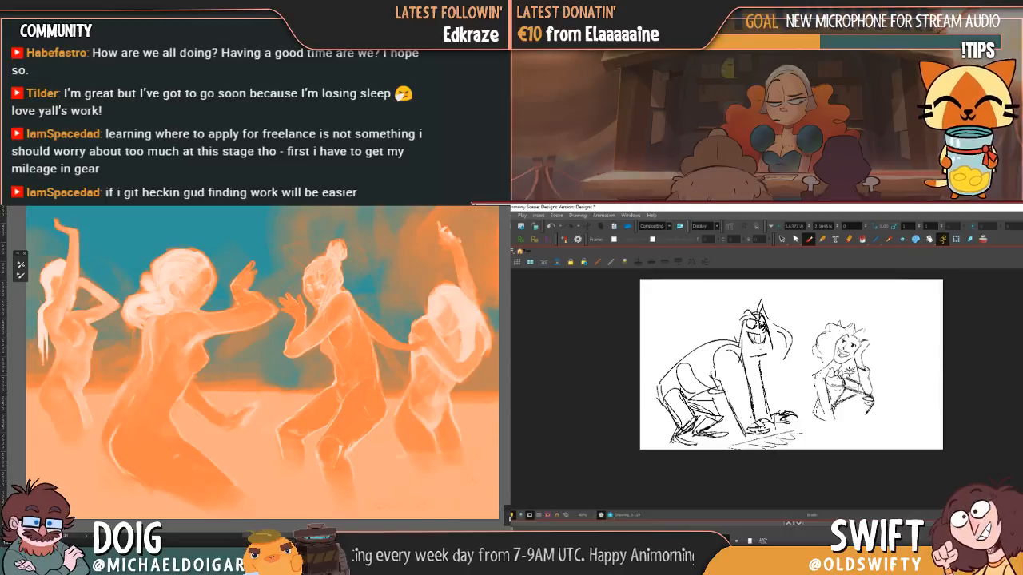
key(.)
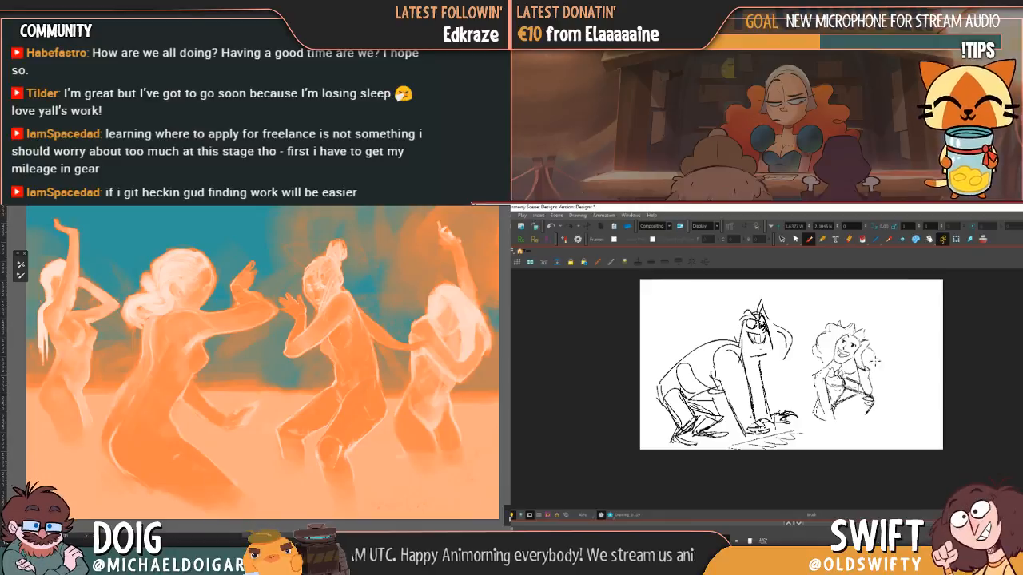
key(.)
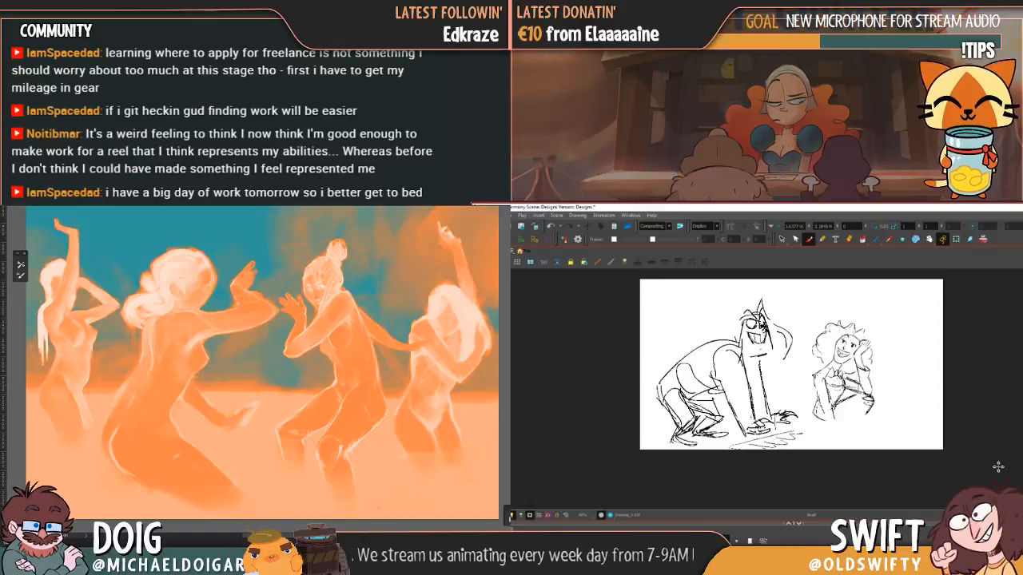
drag(868, 334, 879, 355)
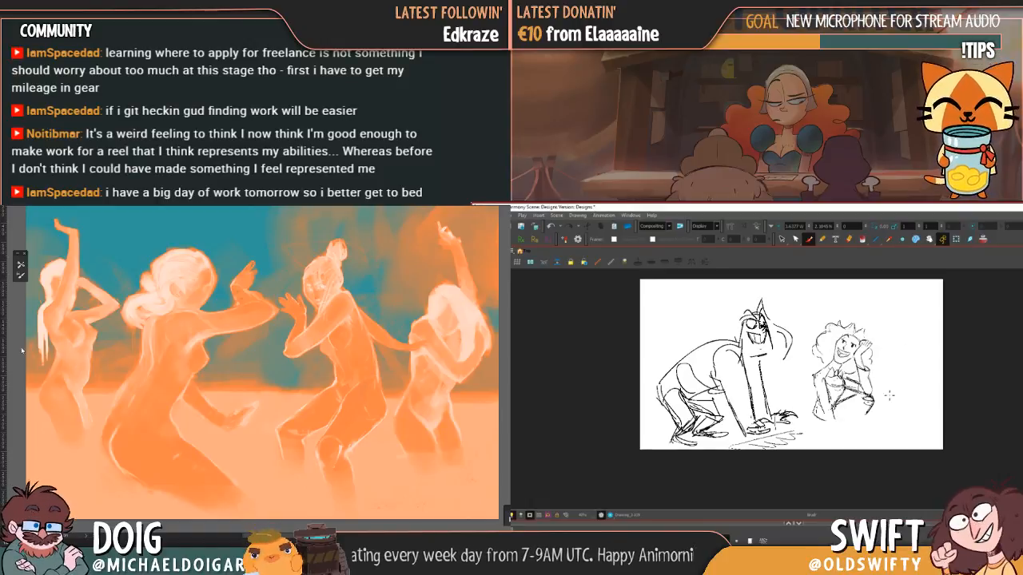
key(ctrl+s)
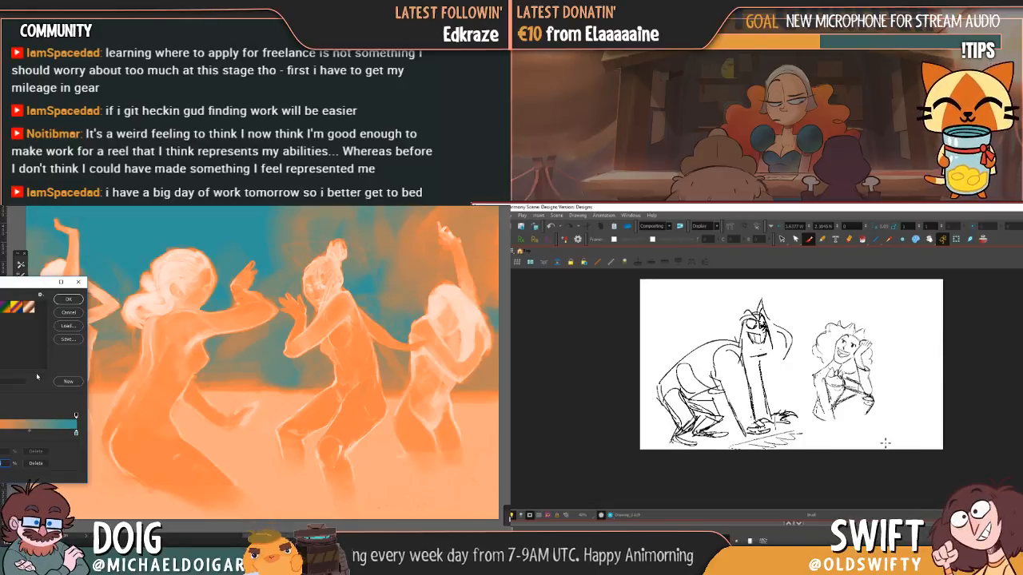
- Accept the teal-and-orange gradient map and blend it over the greyscale painting to bring back its dark figures and bright sky
click(67, 301)
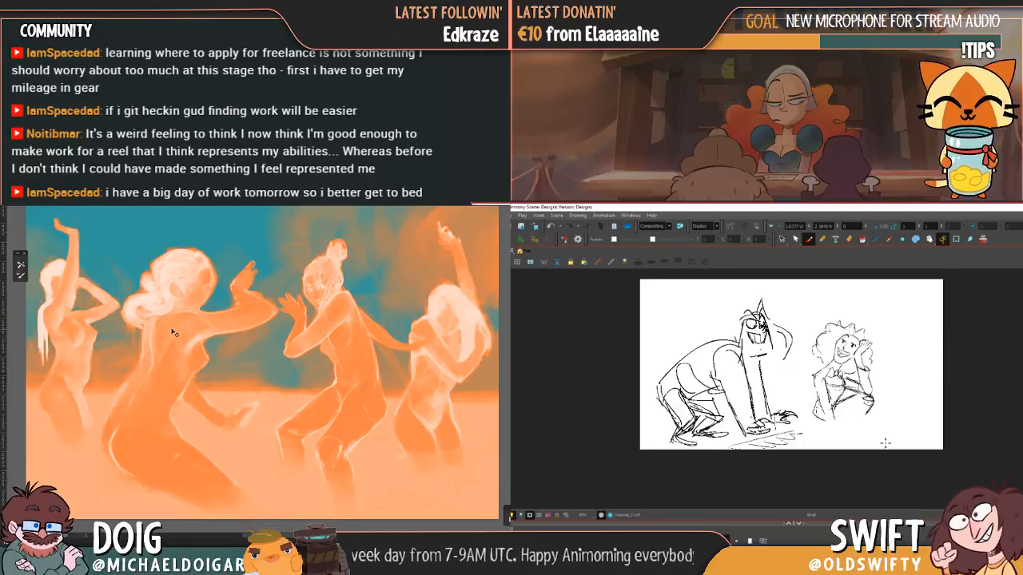
key(ctrl+minus)
key(ctrl+plus)
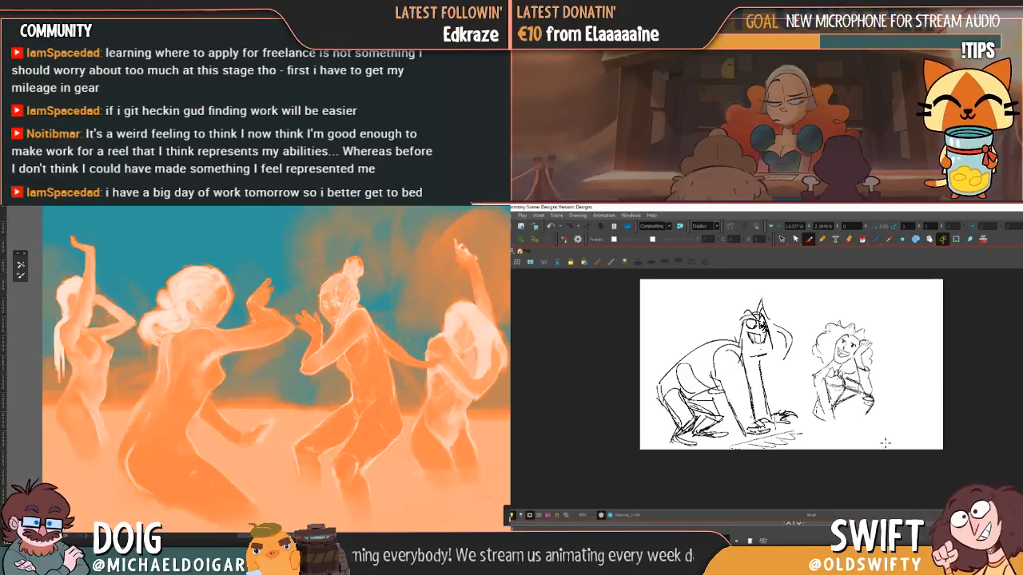
key(ctrl+z)
key(ctrl+shift+z)
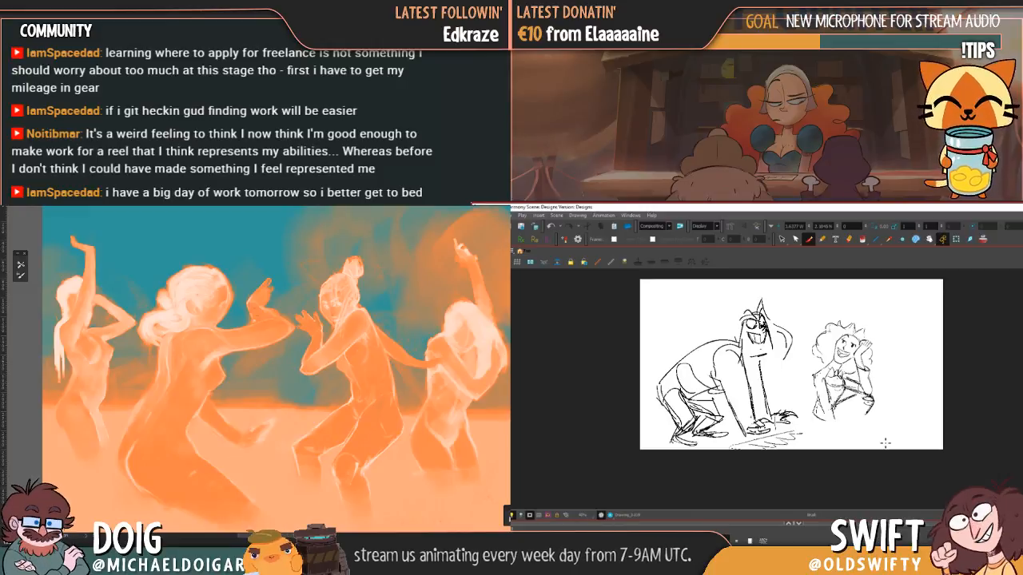
key(ctrl+z)
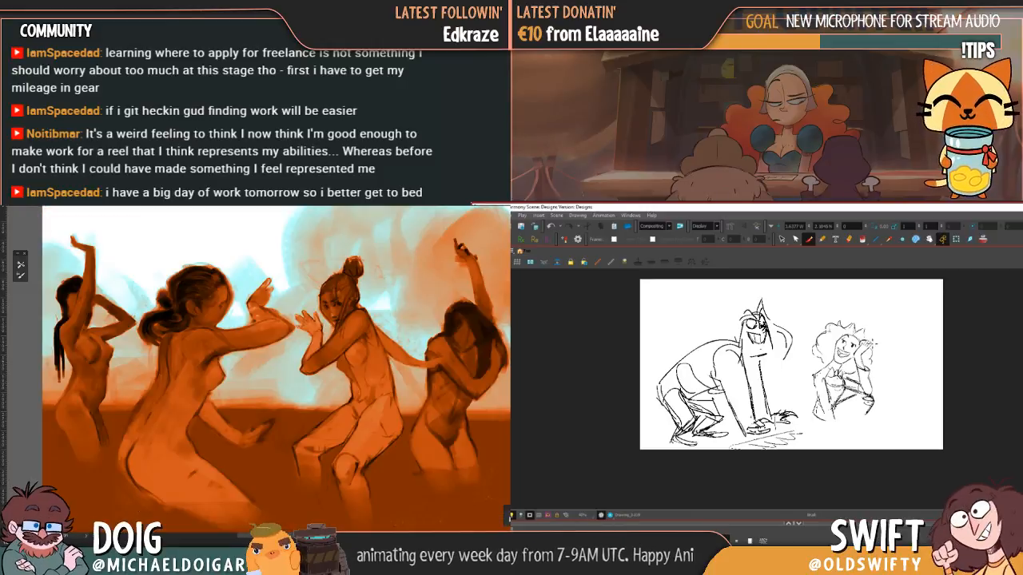
- Compare the laughing woman's face and raised hand with and without the latest strokes through undo and redo
key(ctrl+z)
key(ctrl+z)
key(ctrl+shift+z)
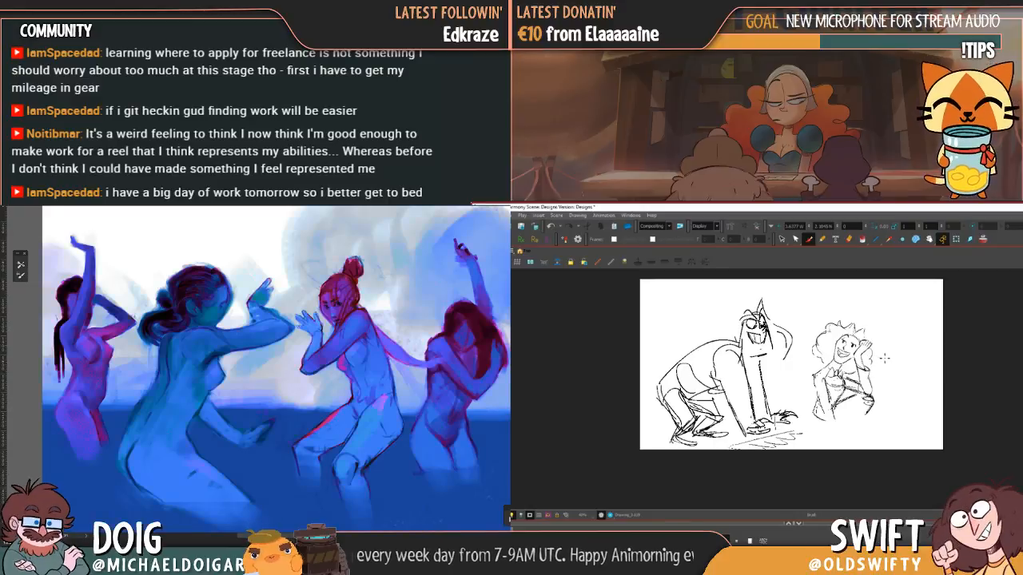
key(ctrl+shift+z)
key(ctrl+shift+z)
key(ctrl+z)
key(ctrl+shift+z)
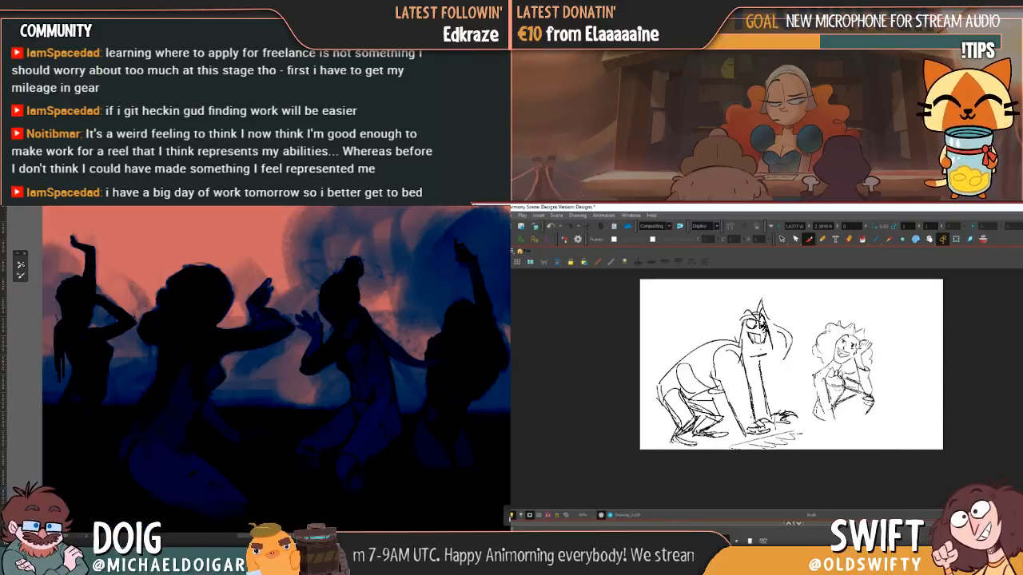
key(ctrl+z)
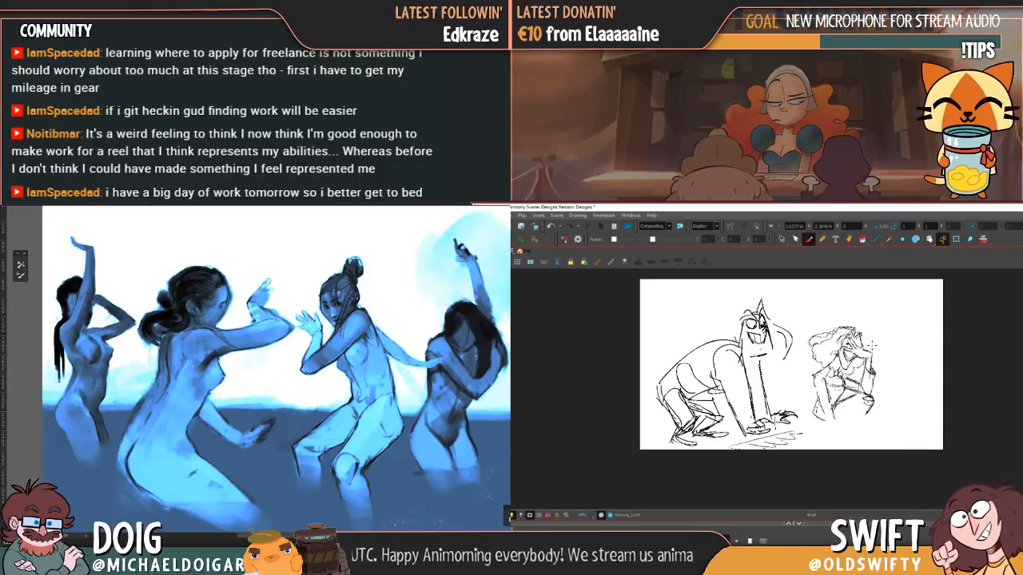
key(ctrl+shift+z)
- Cycle the gradient map layer through its blend modes over the figure painting, ending on a muted blue-violet grade
key(Down)
key(Down)
key(Down)
key(Down)
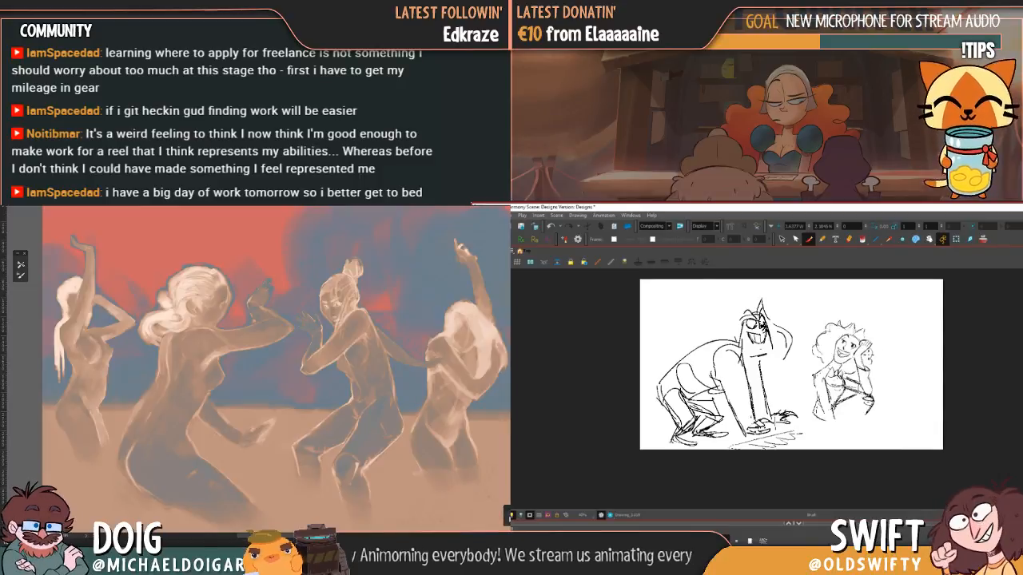
key(Down)
key(Down)
key(Down)
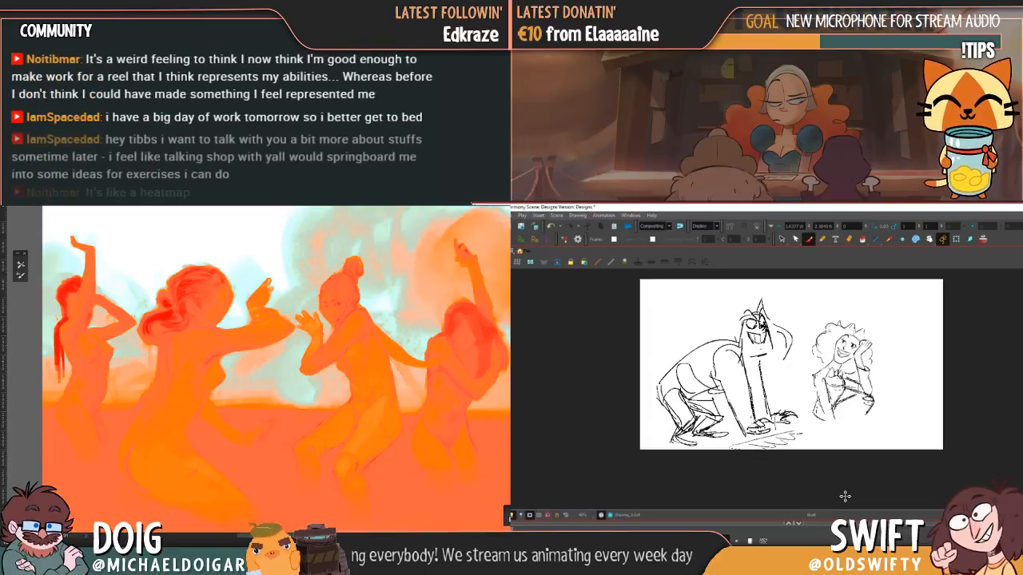
key(Down)
key(Down)
key(Down)
key(Down)
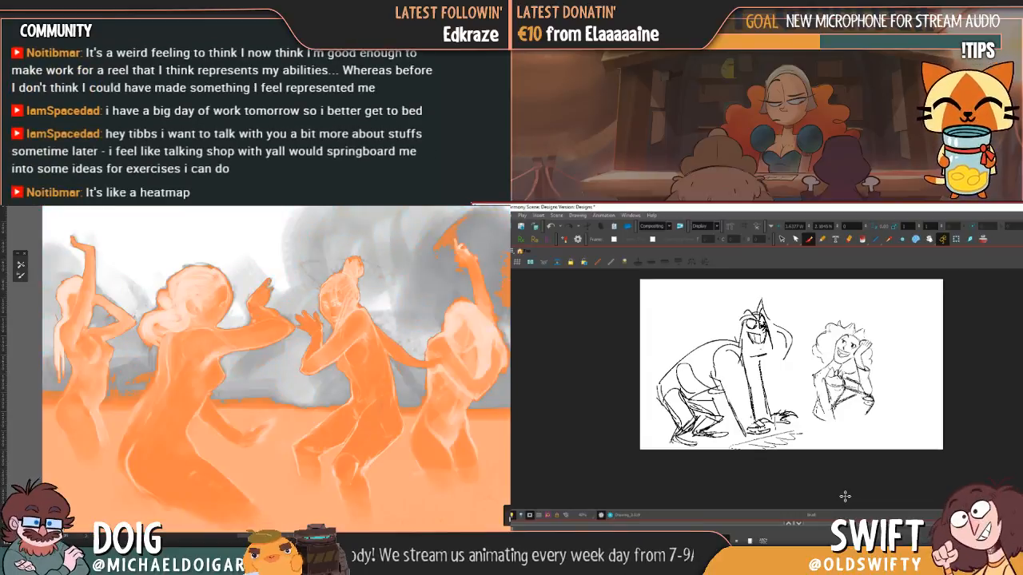
key(Down)
key(Down)
key(Down)
key(Down)
key(Down)
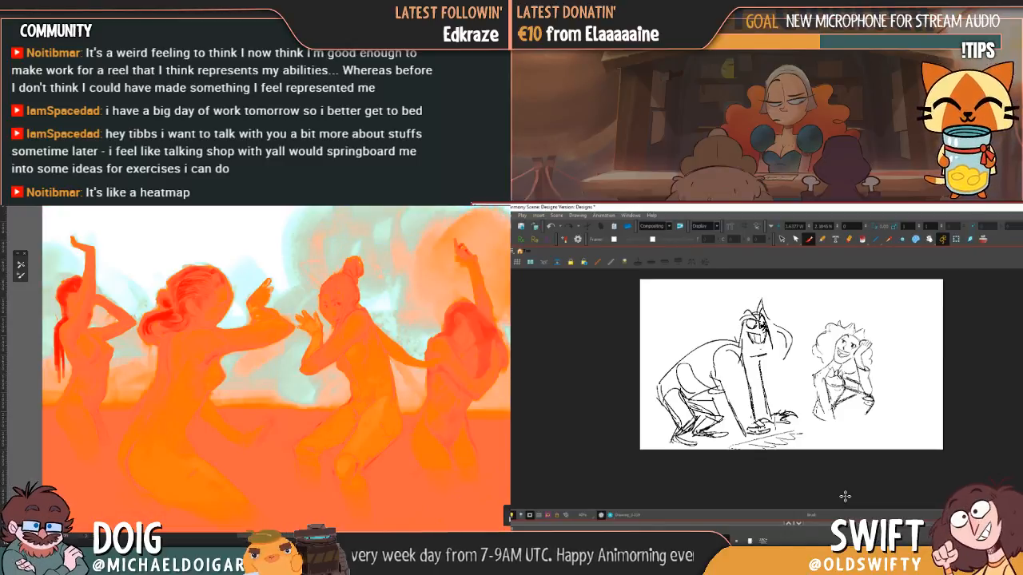
key(Down)
key(Down)
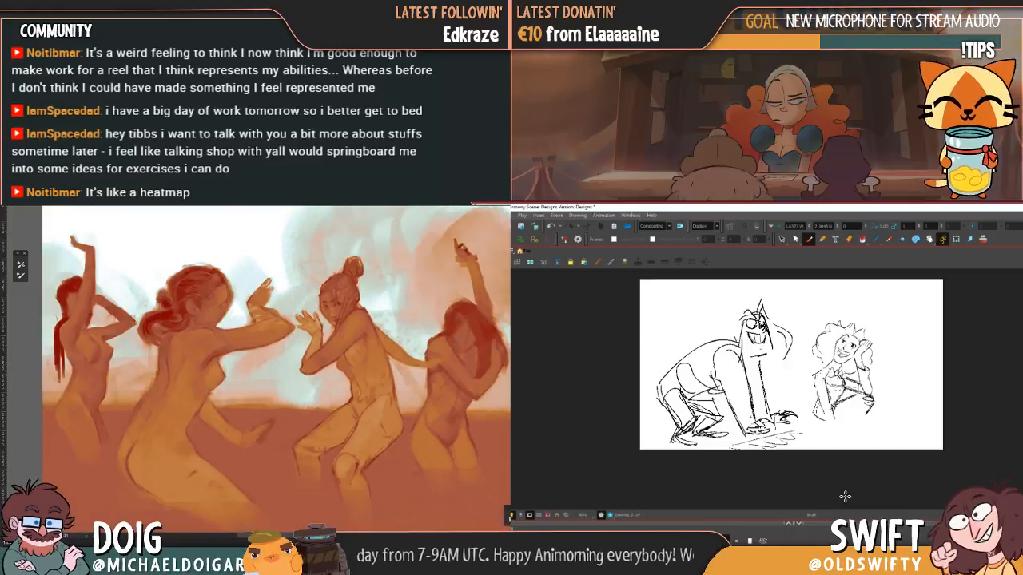
key(Down)
key(Down)
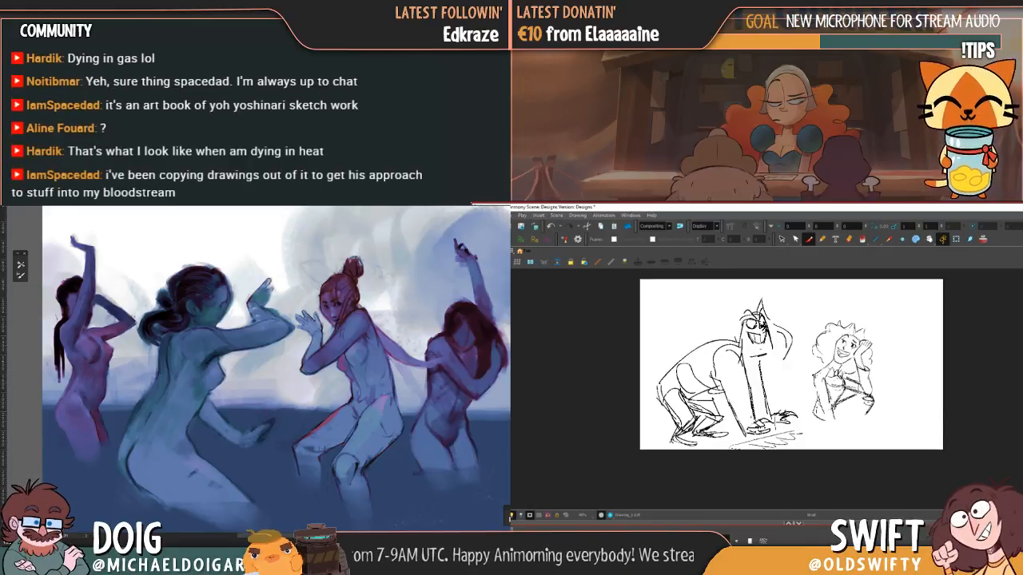
- Flip between the crouching couple's drawing, the neighbouring empty cell and the close-up of hands on the piano keys
key(period)
key(period)
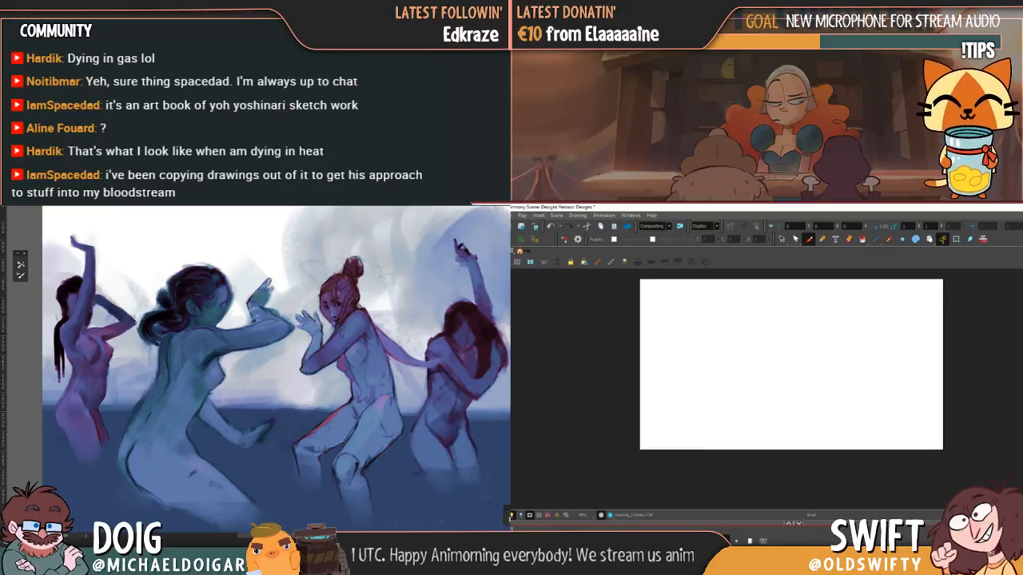
key(comma)
key(period)
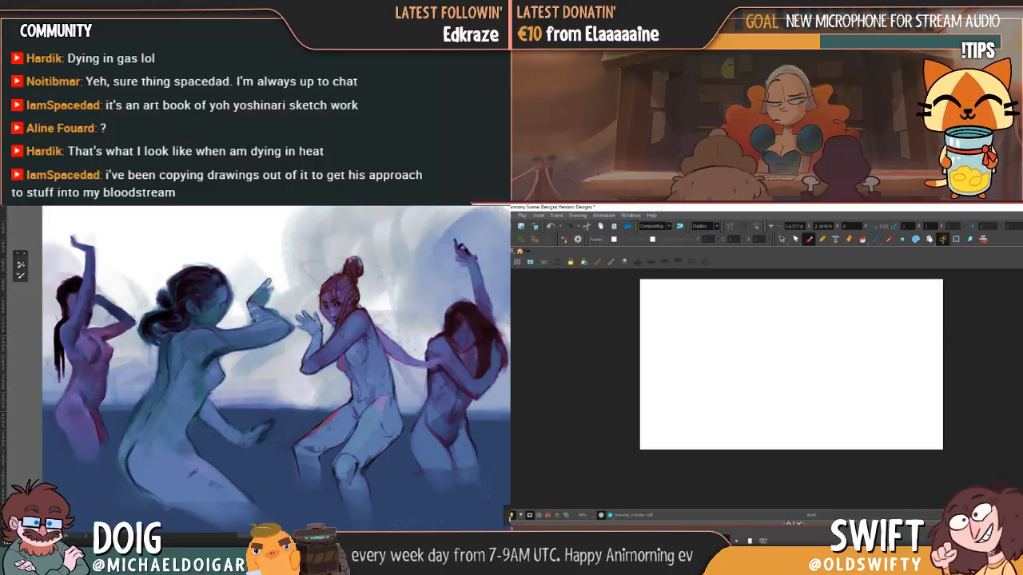
key(.)
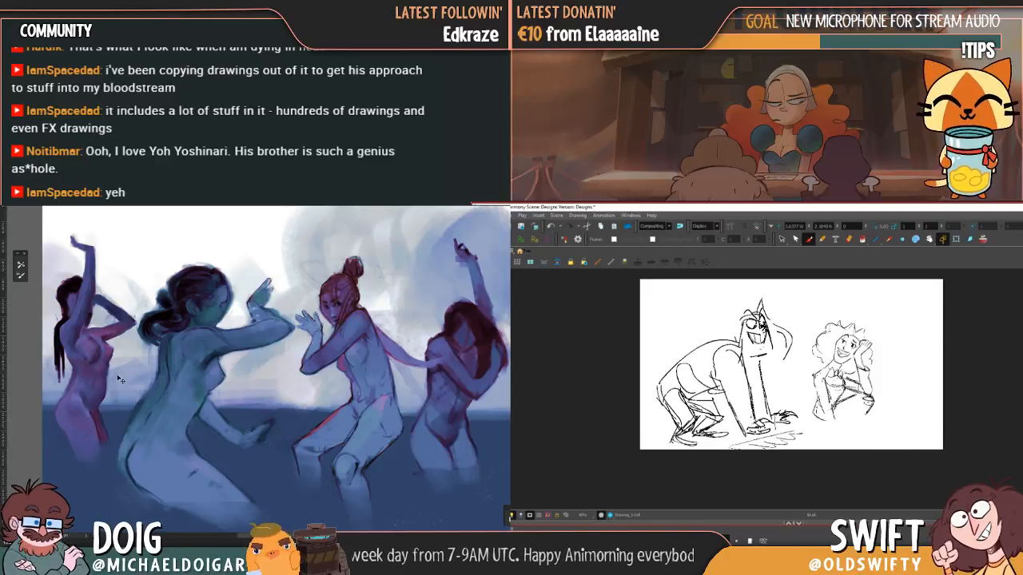
mouse_move(135, 437)
mouse_down()
mouse_move(149, 406)
mouse_move(128, 416)
mouse_up()
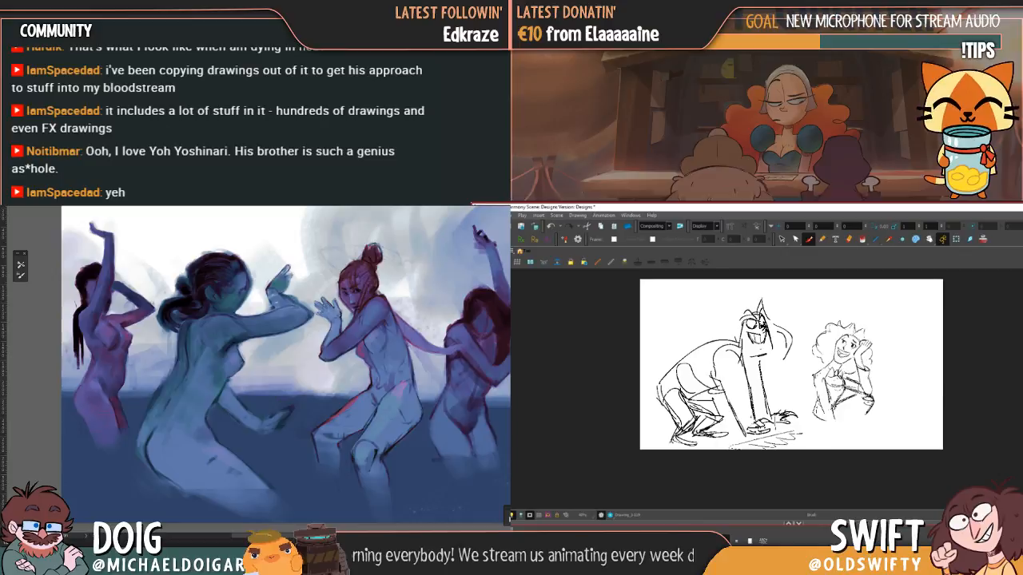
key(.)
key(.)
key(.)
key(.)
key(.)
key(.)
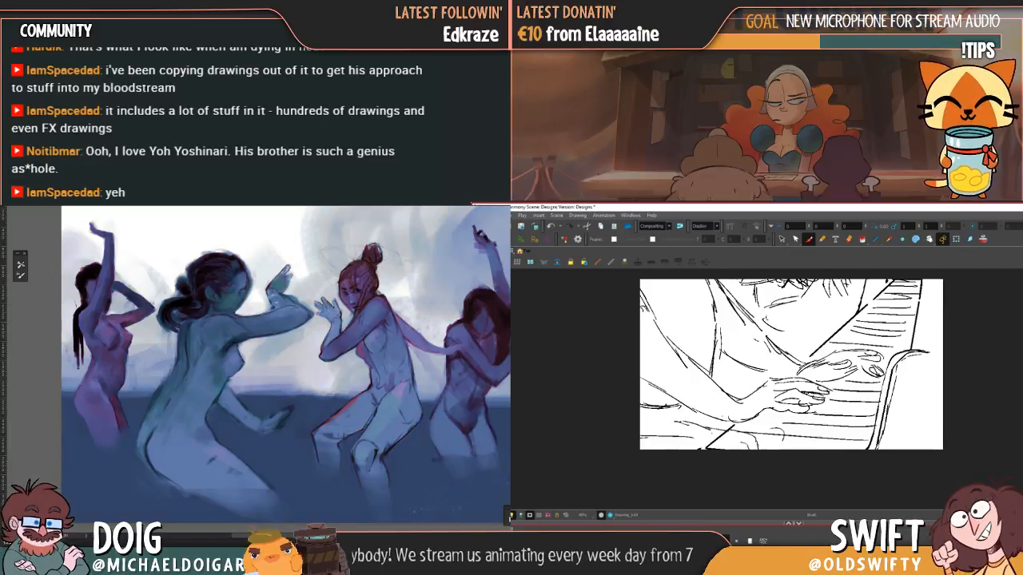
- Blend an orange fill over the figure painting, trying several blend modes, and flip through the couple's drawings for comparison
key(.)
key(.)
key(.)
key(.)
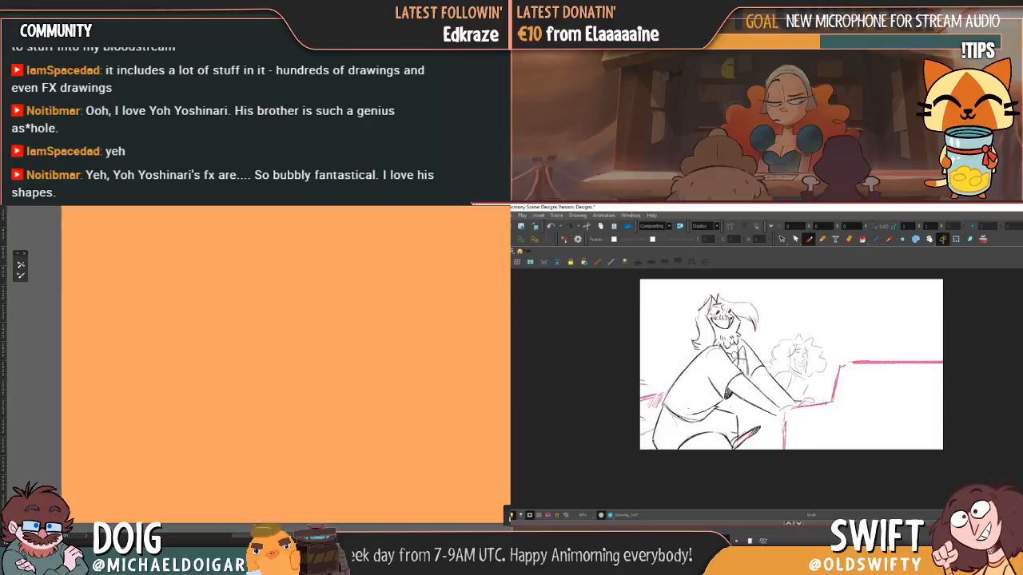
key(.)
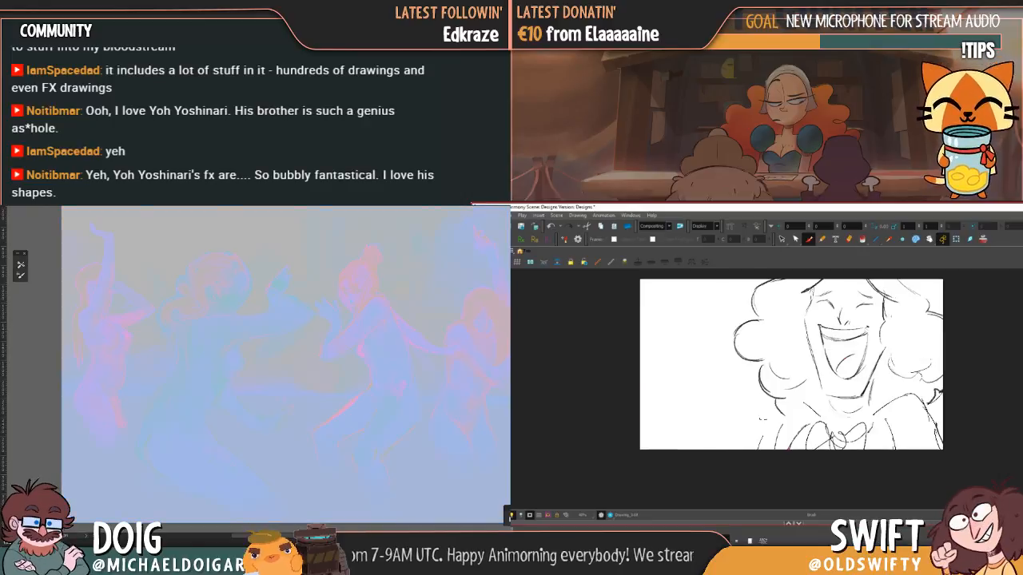
key(.)
key(.)
key(.)
key(.)
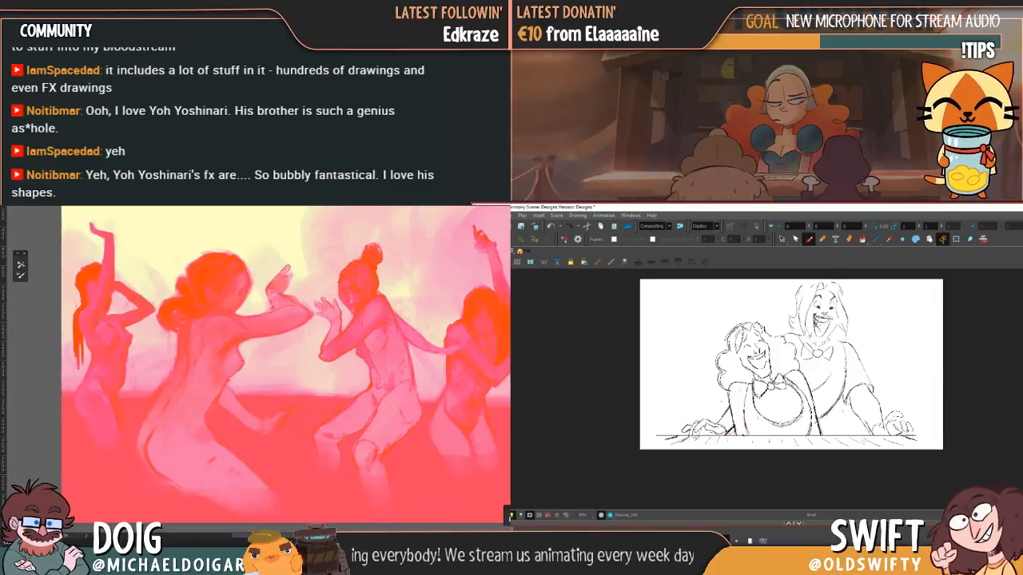
key(.)
key(.)
key(.)
key(.)
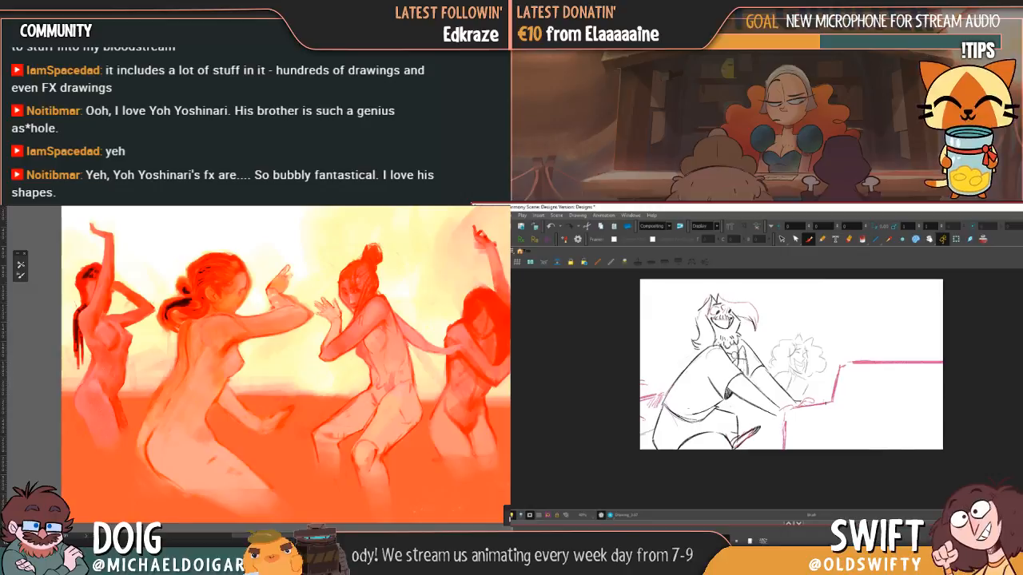
key(.)
key(.)
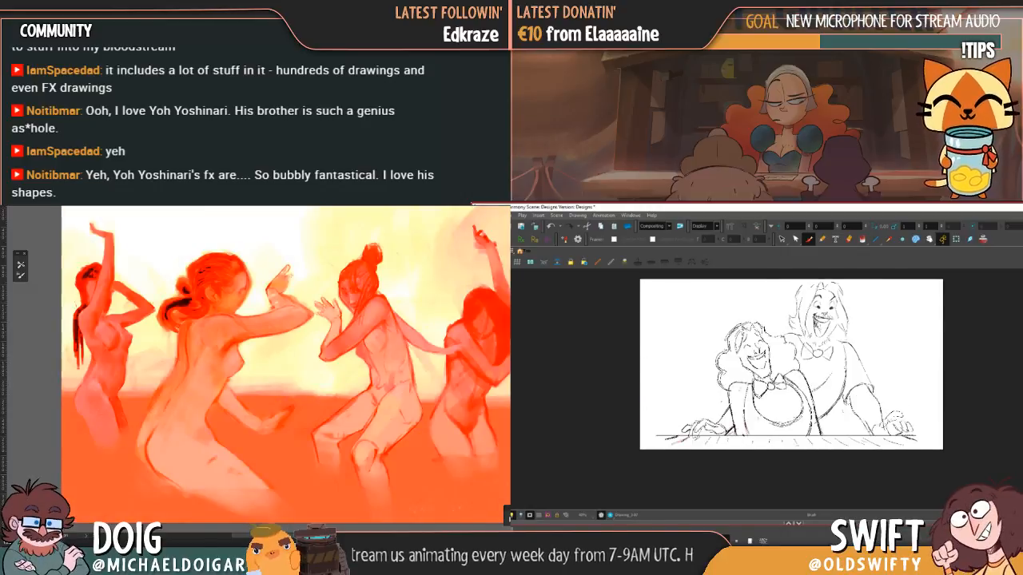
key(.)
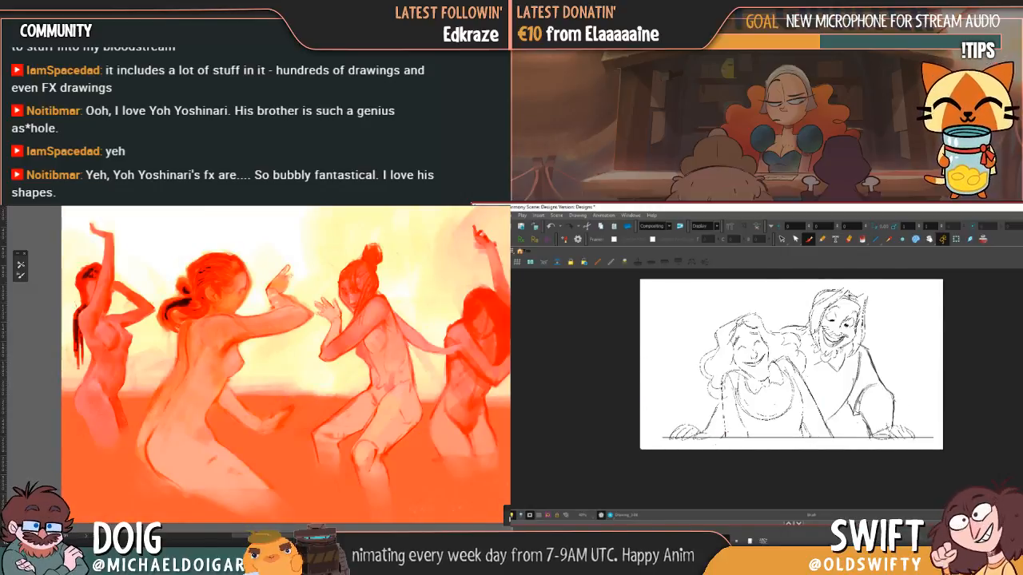
key(.)
key(.)
key(.)
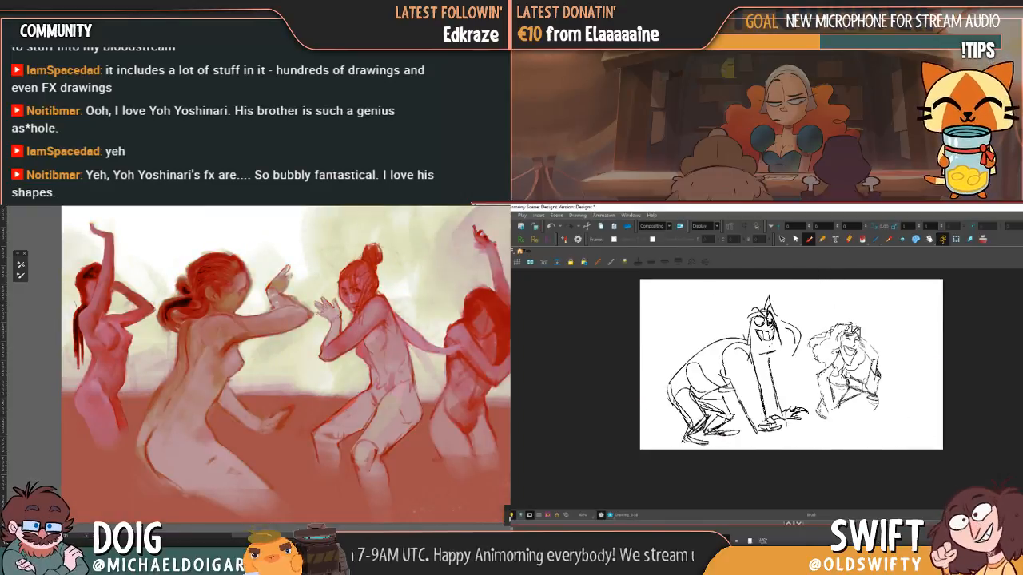
key(.)
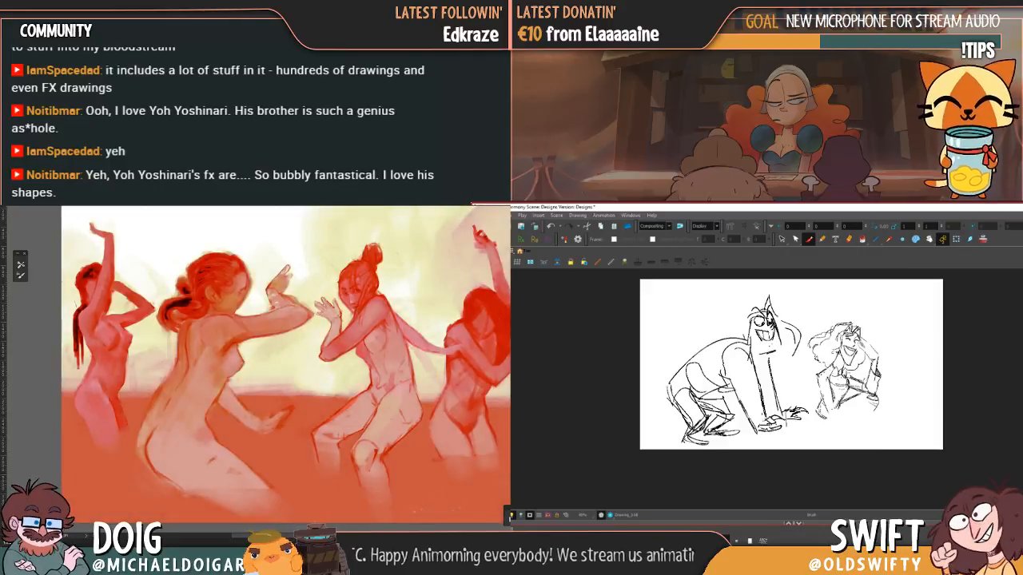
key(.)
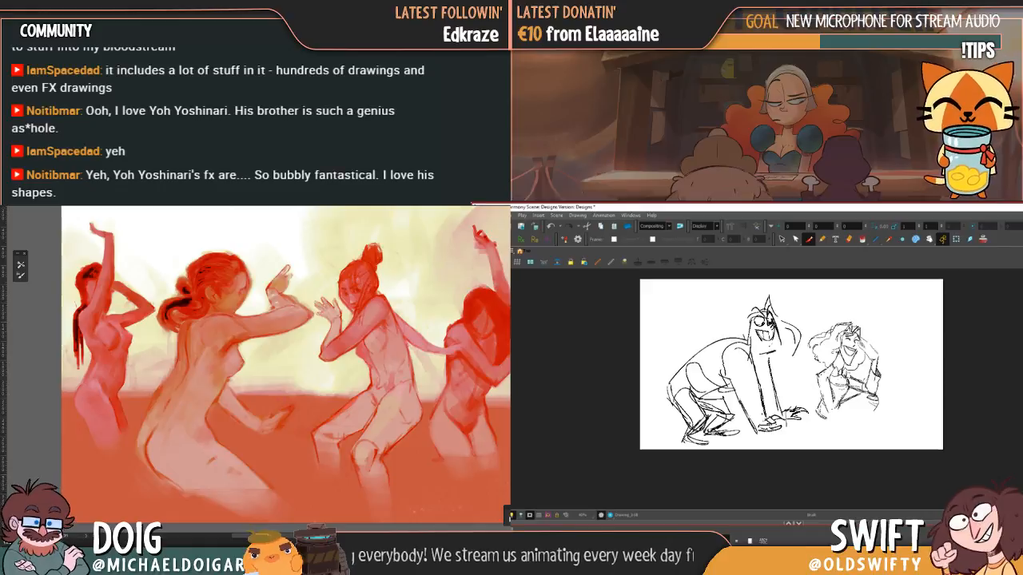
key(.)
key(.)
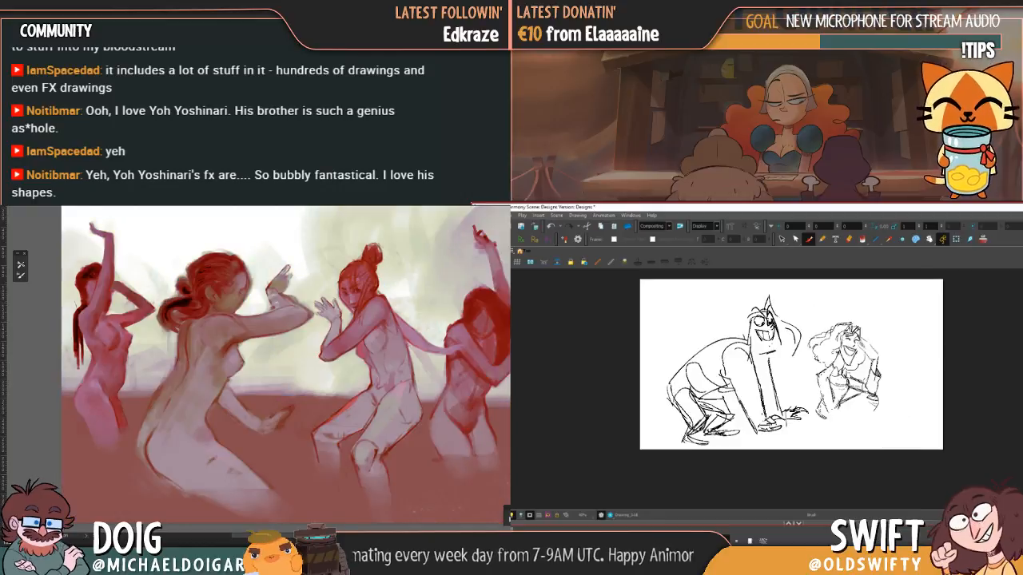
- Flip through the couple's piano drawings and laughing close-up, and compare the painting with and without its warm overlay
key(.)
key(.)
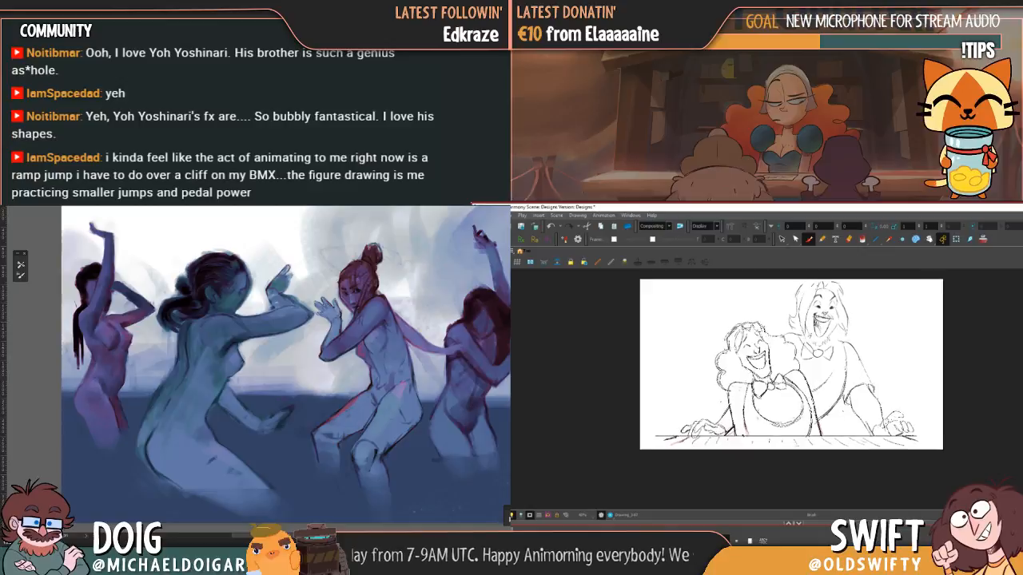
key(.)
key(.)
key(.)
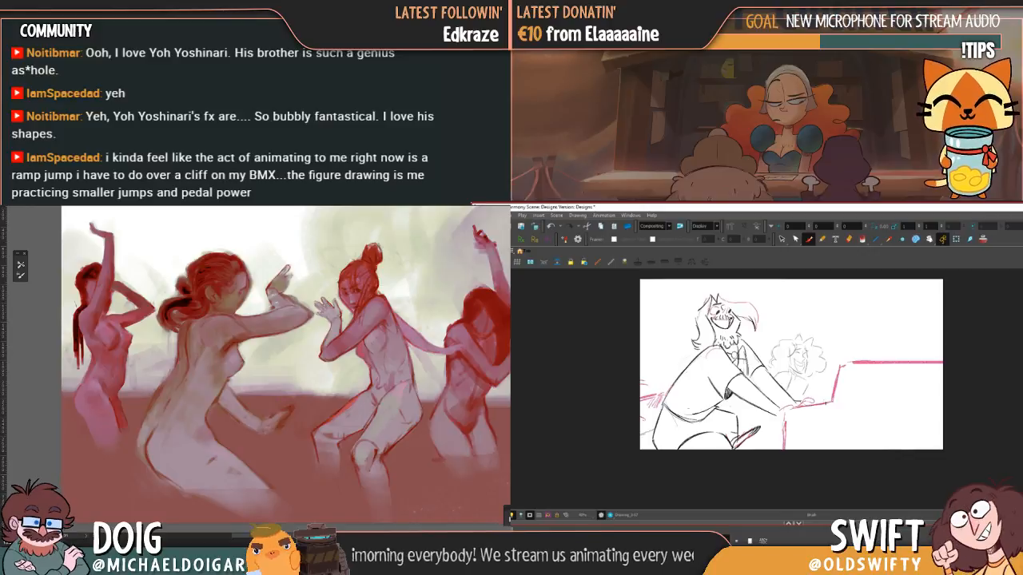
key(.)
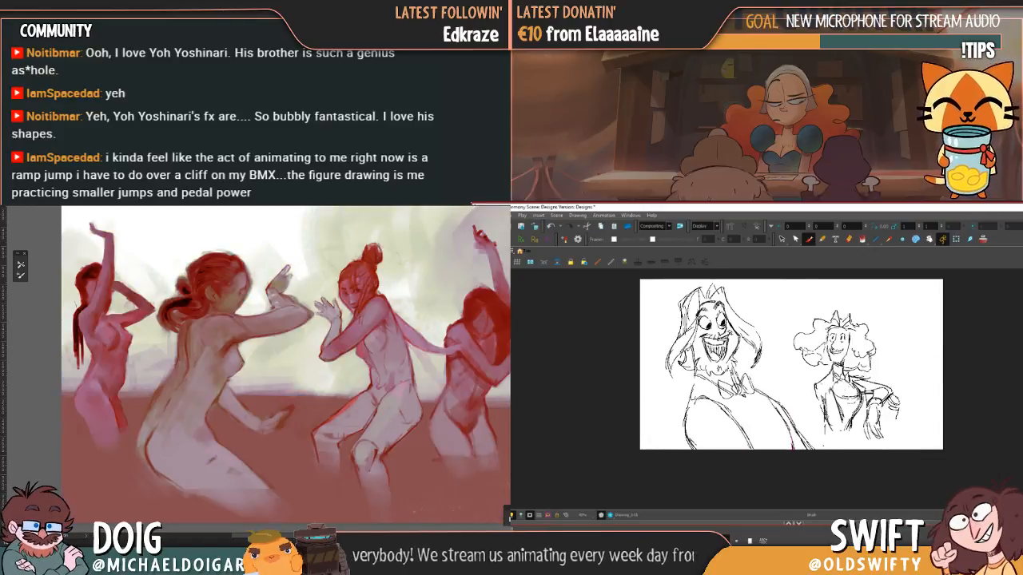
key(comma)
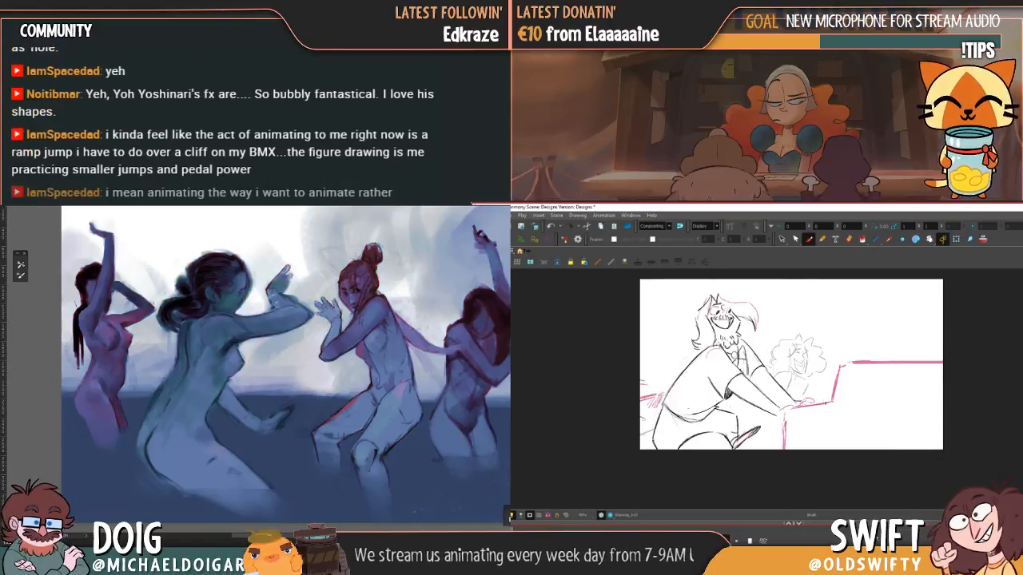
key(.)
key(.)
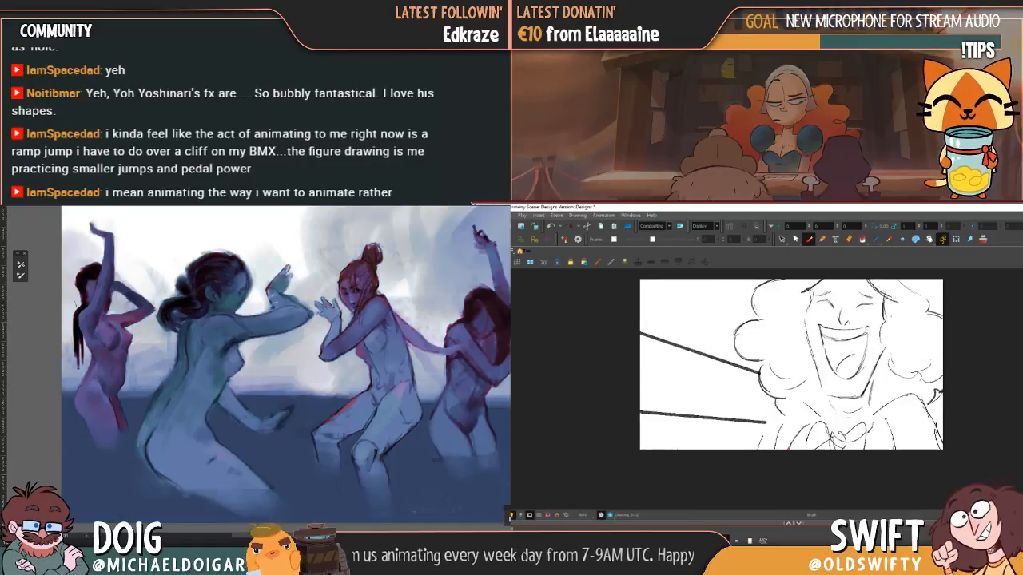
key(.)
key(.)
key(comma)
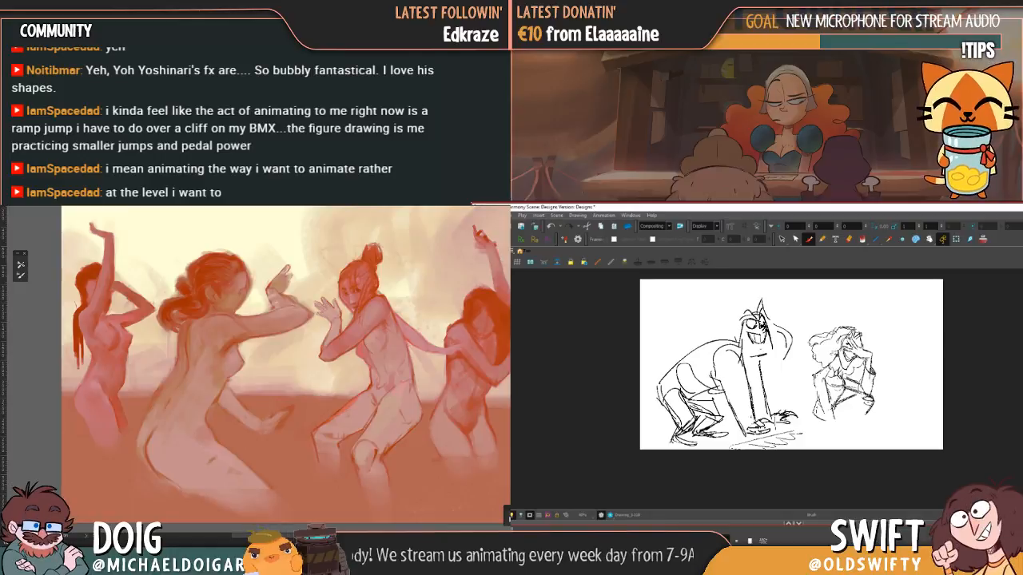
- Try shifting the painting's warm overlay towards pink with Hue/Saturation
key(ctrl+u)
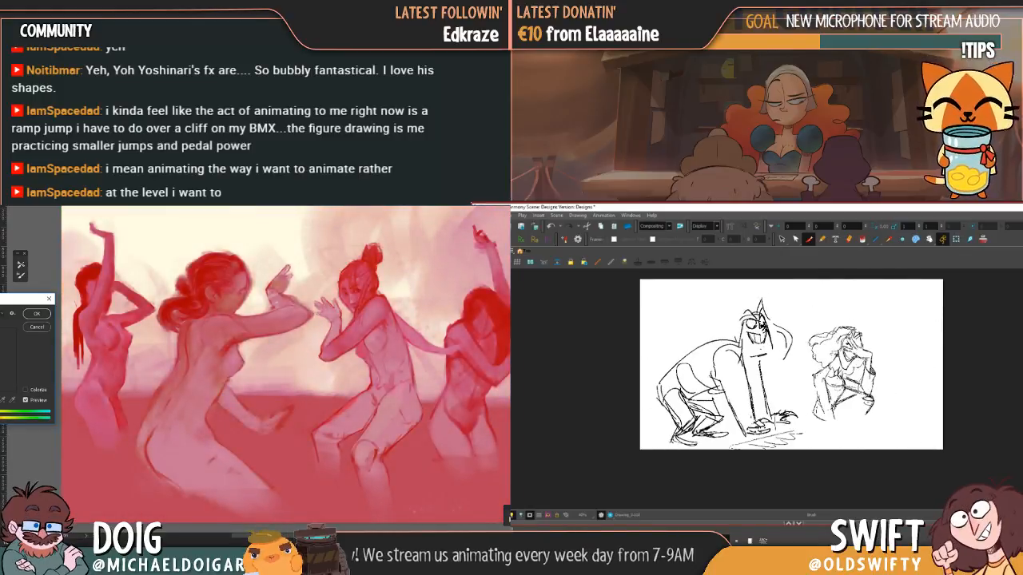
click(37, 327)
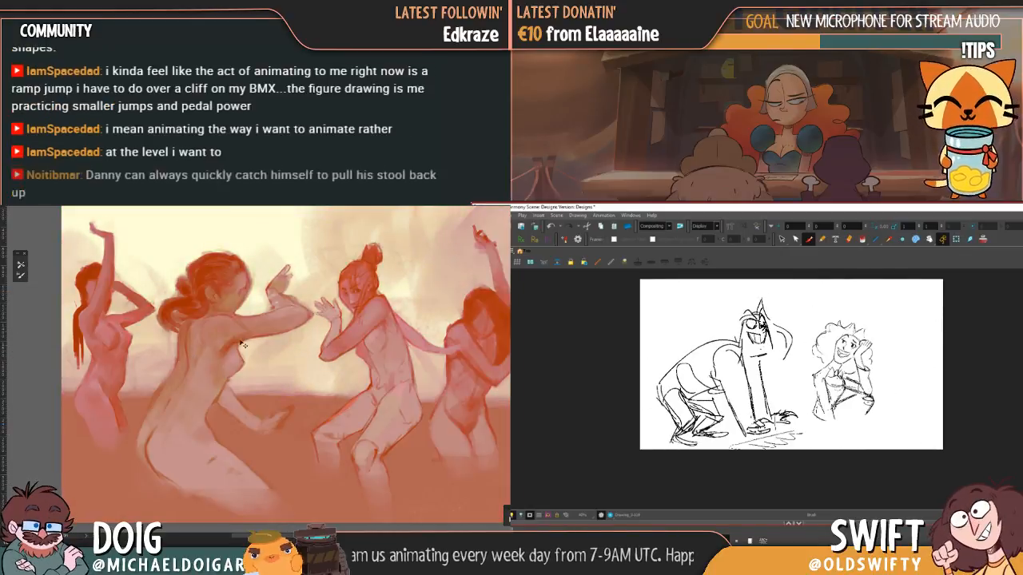
mouse_move(230, 344)
mouse_down()
mouse_move(213, 352)
mouse_move(221, 357)
mouse_up()
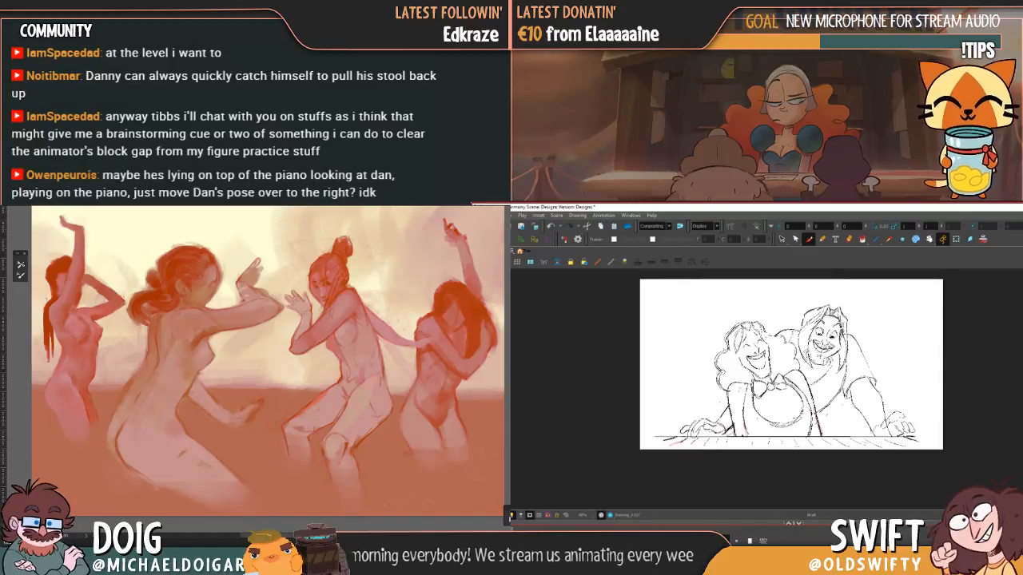
- Compare the couple's pose at the piano with the neighbouring crouching and seated drawings
key(ctrl+z)
key(comma)
key(comma)
key(period)
key(period)
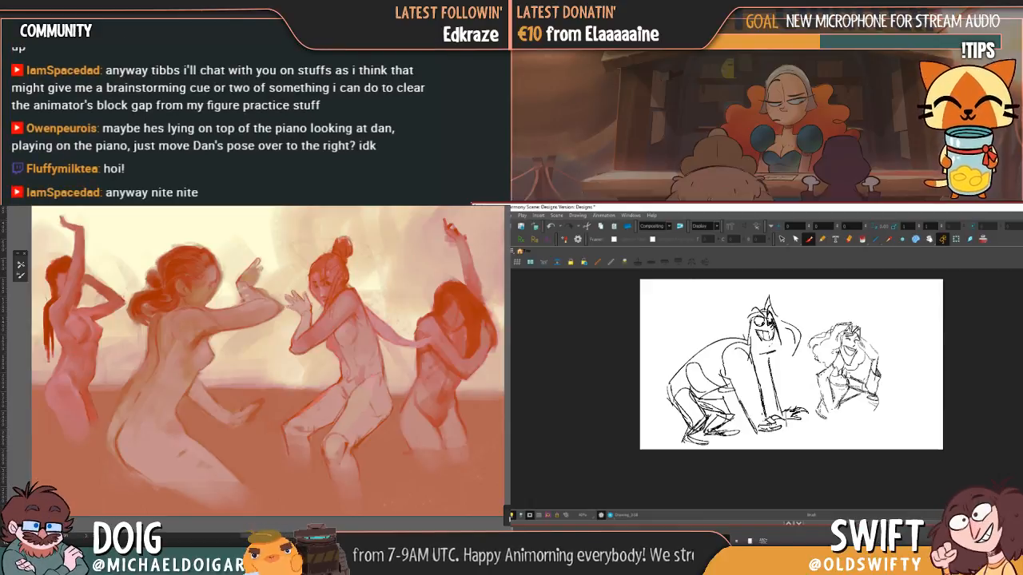
key(f)
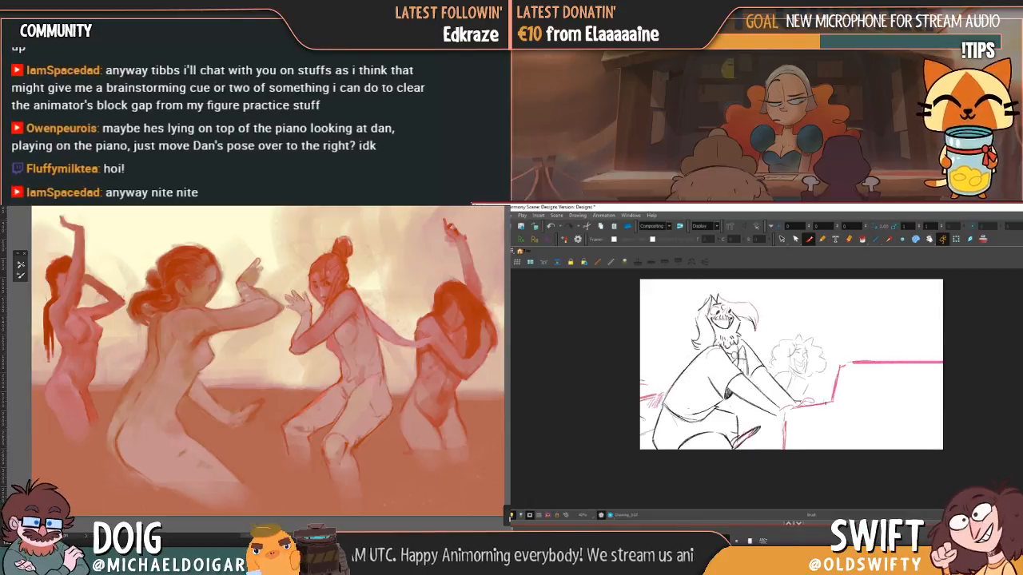
- Flip from the couple's piano drawing to the man crouching beside the seated woman
key(f)
key(f)
key(f)
key(f)
key(f)
key(f)
key(f)
key(f)
key(f)
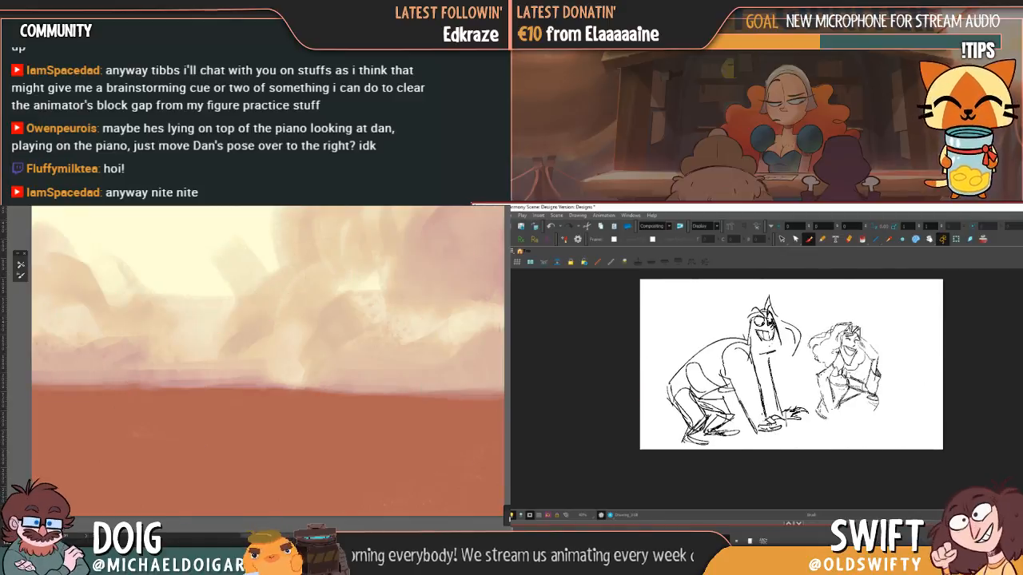
- Bring back the painting's hidden figures and try a stronger orange blend for the warm overlay
key(ctrl+z)
key(g)
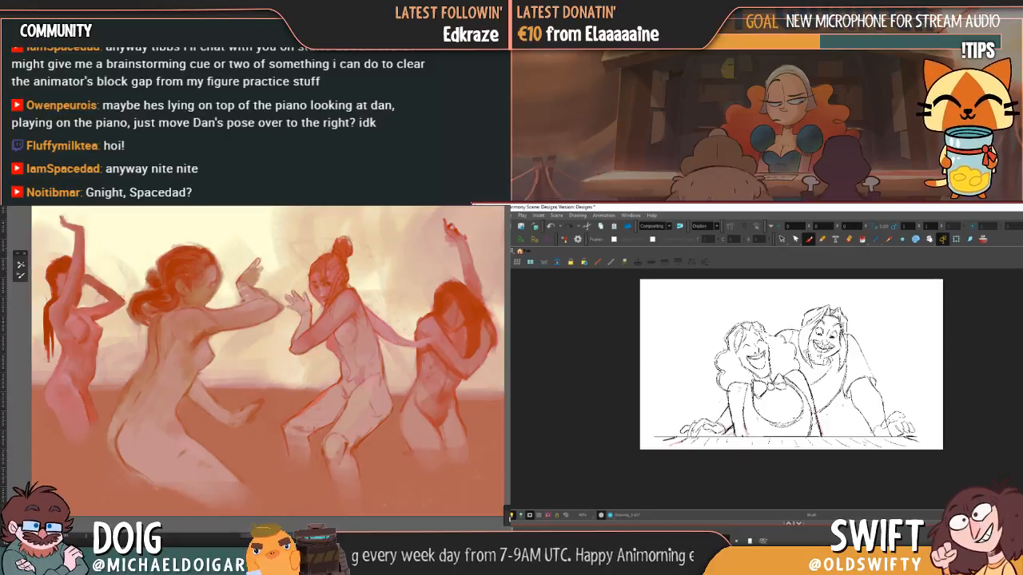
key(ctrl+z)
key(ctrl+shift+z)
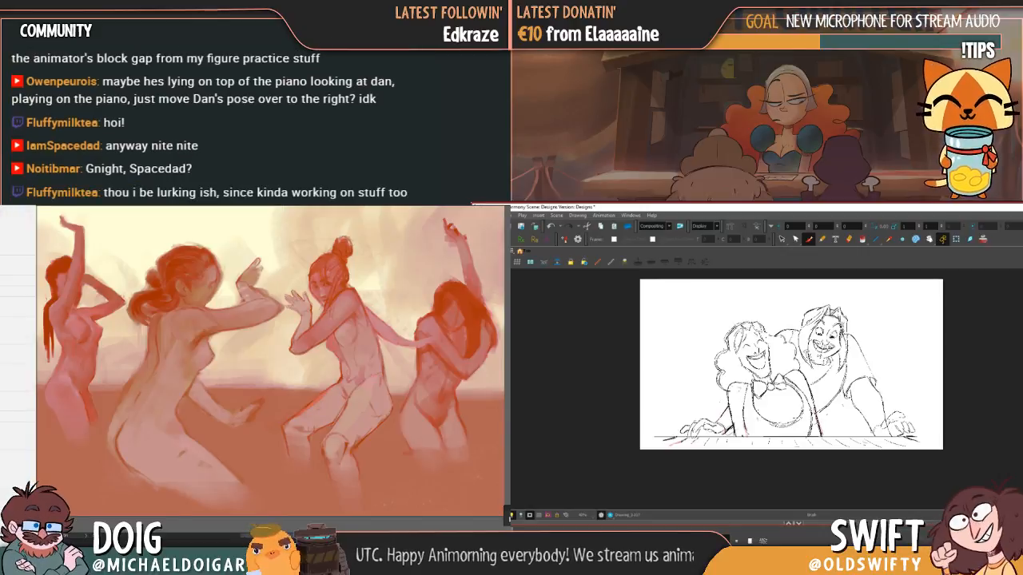
click(18, 338)
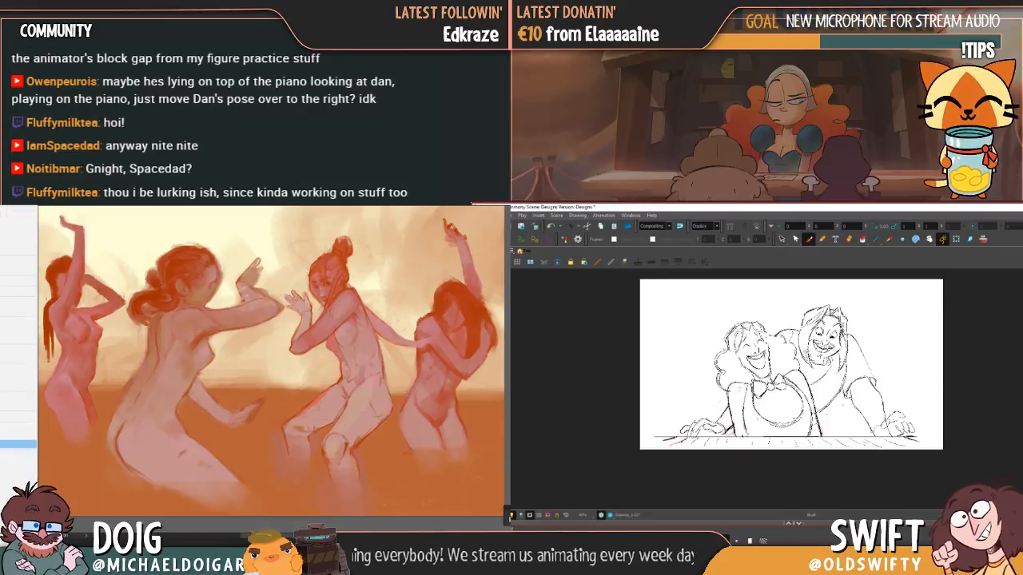
click(17, 338)
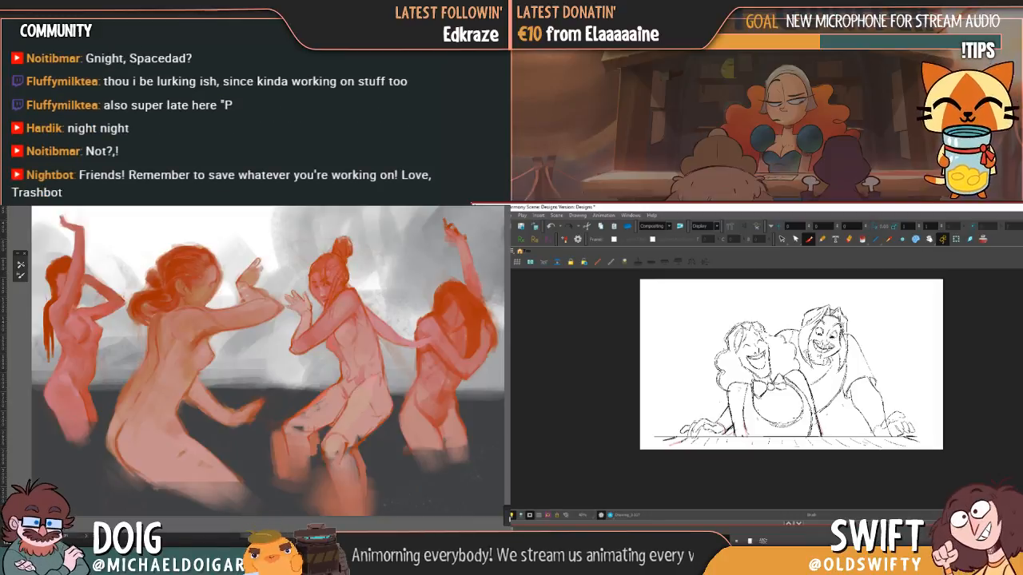
- Fill the background behind the painted figures with bright blue and cycle that fill through several blend modes
key(ctrl+comma)
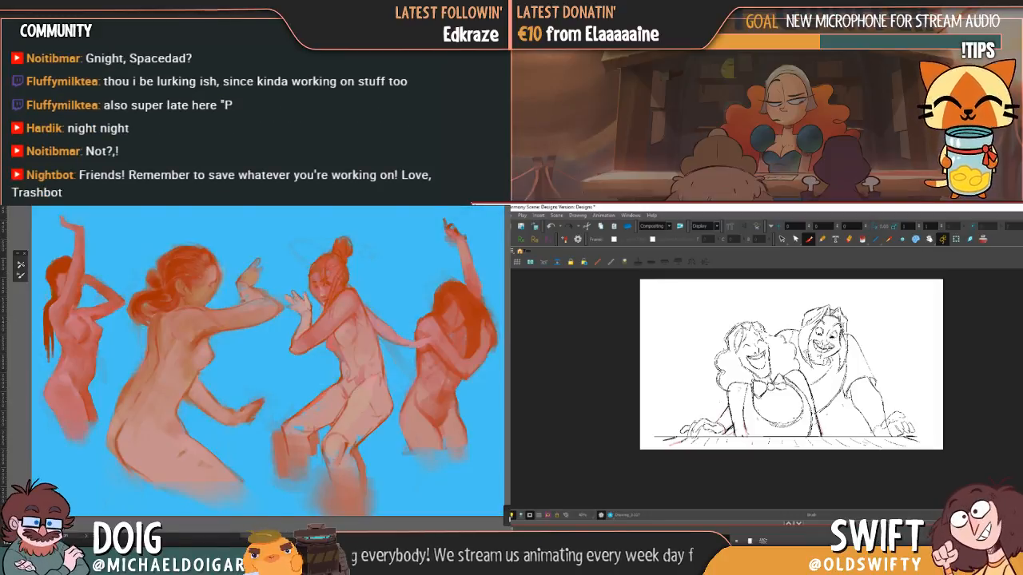
key(shift+alt+o)
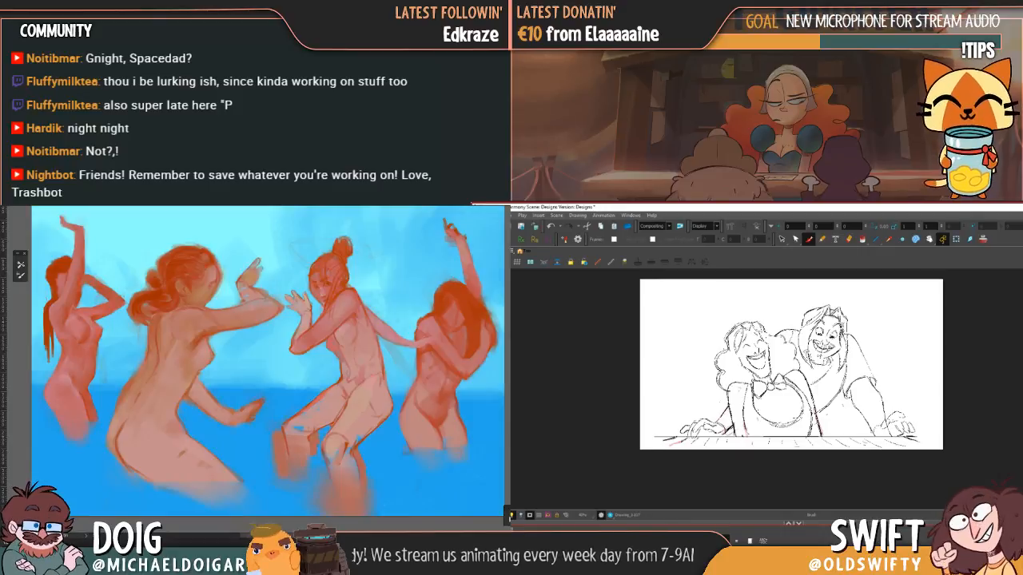
key(shift+plus)
key(shift+plus)
key(shift+plus)
key(shift+plus)
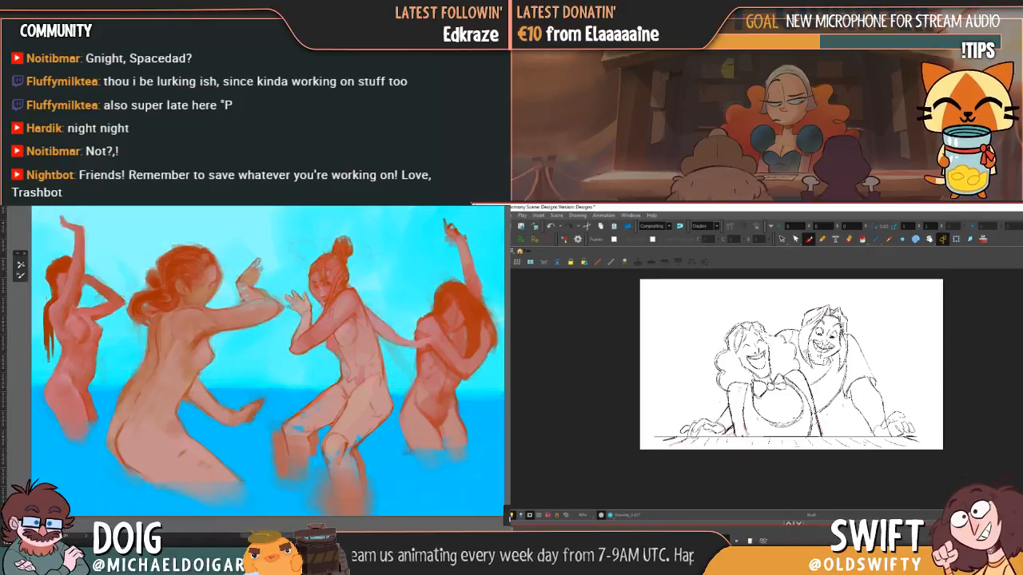
key(shift+plus)
key(shift+plus)
key(shift+plus)
key(shift+plus)
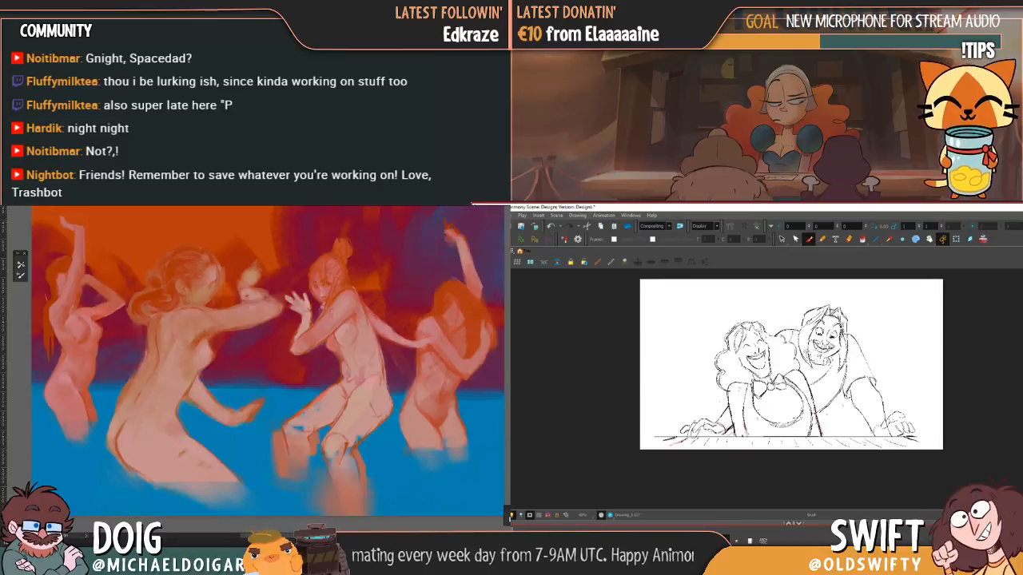
key(shift+plus)
key(shift+plus)
key(shift+plus)
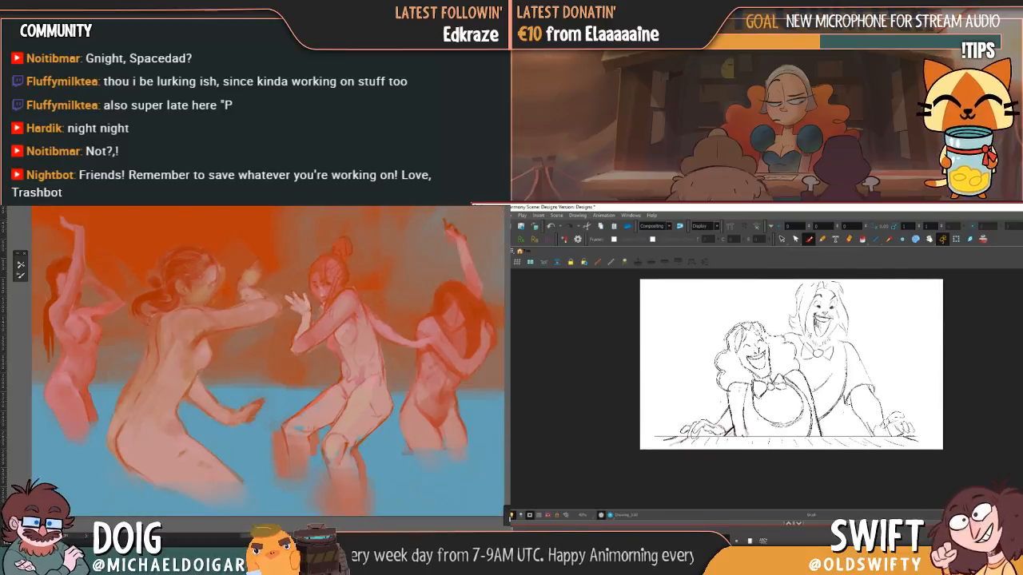
- Blend the painting's background into a coral-red sea under a pale yellow sky, and bring up the character and storyboard sheet
key(shift+plus)
key(shift+plus)
key(shift+plus)
key(shift+plus)
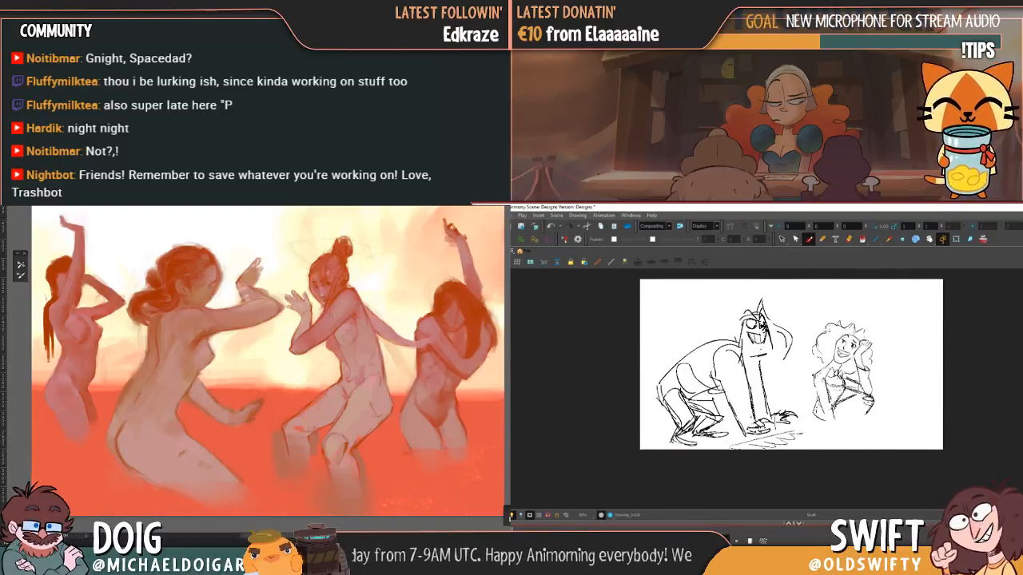
key(shift+plus)
key(shift+plus)
key(shift+plus)
key(shift+plus)
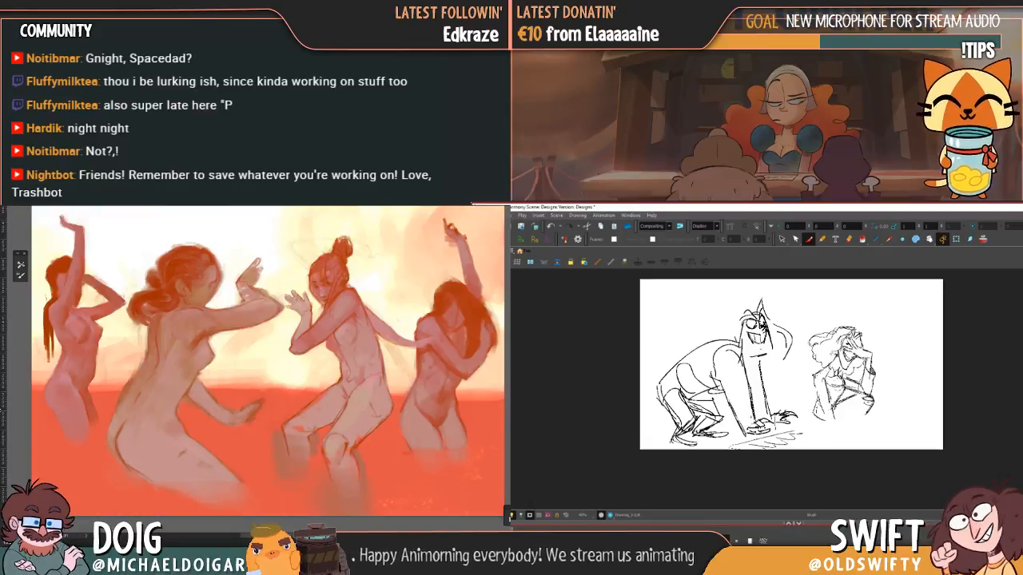
key(shift+comma)
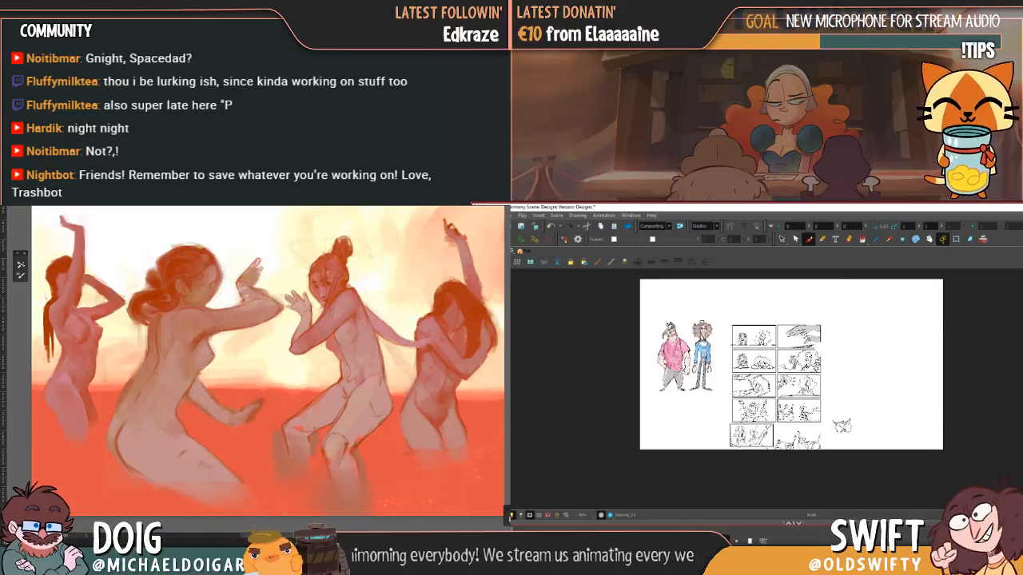
key(shift+plus)
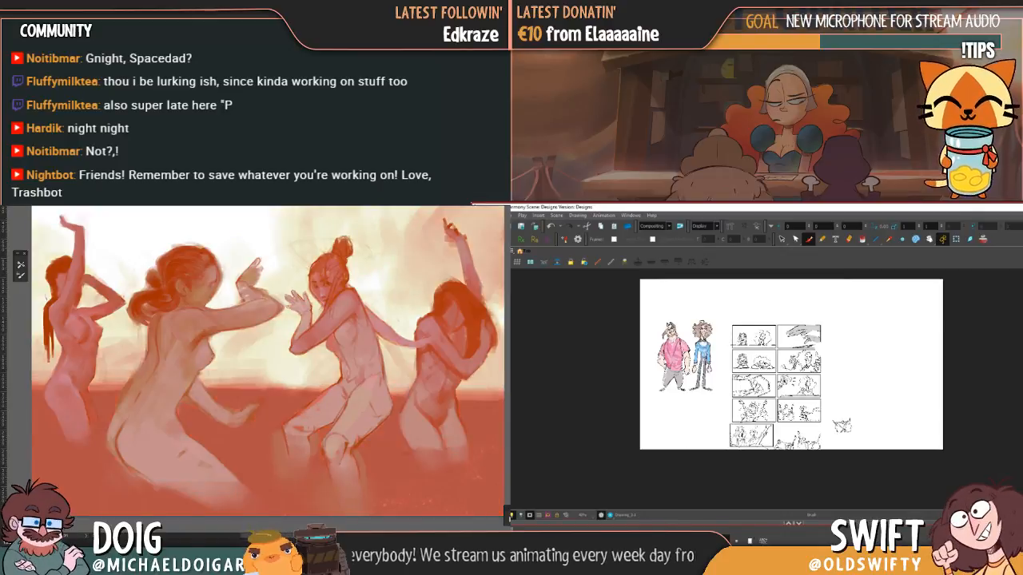
key(shift+plus)
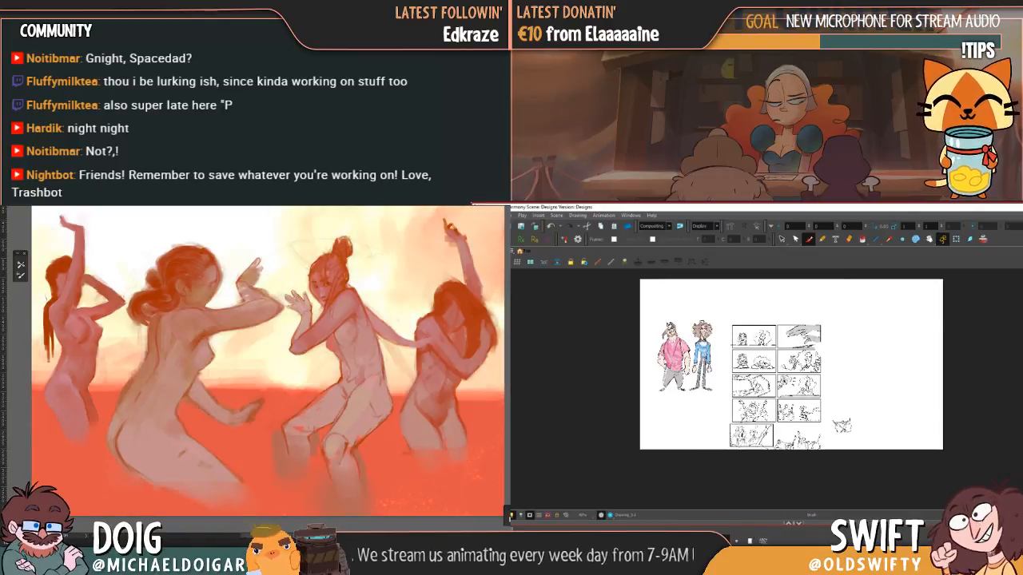
- Switch to the Skype call, unmute the microphone and minimize the call window
key(alt+Tab)
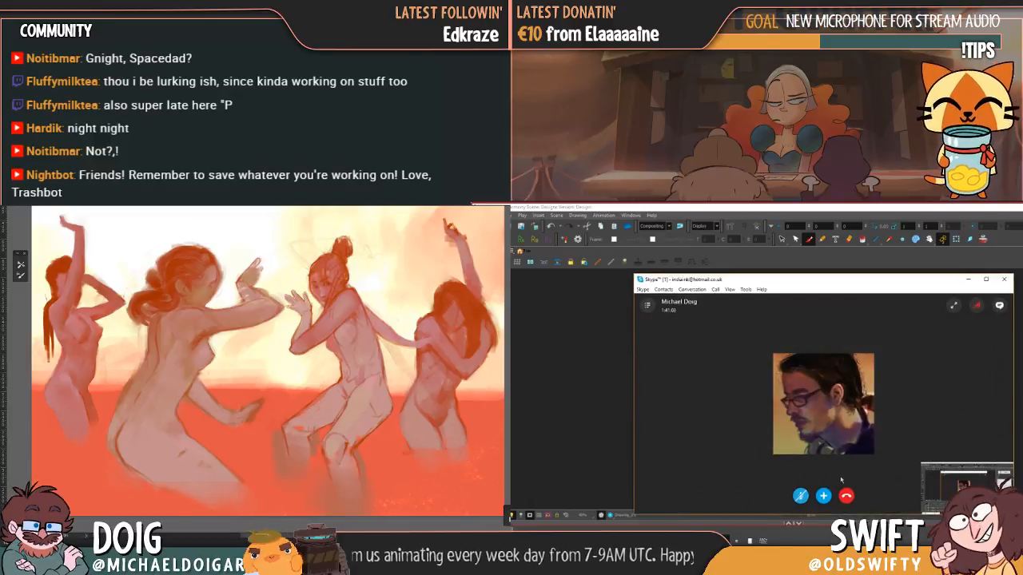
click(801, 495)
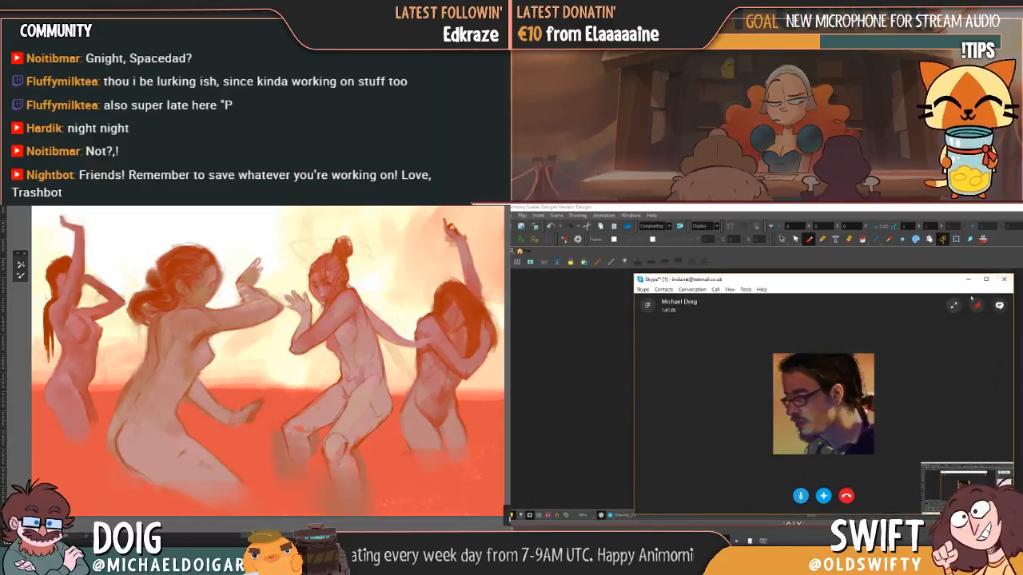
click(968, 279)
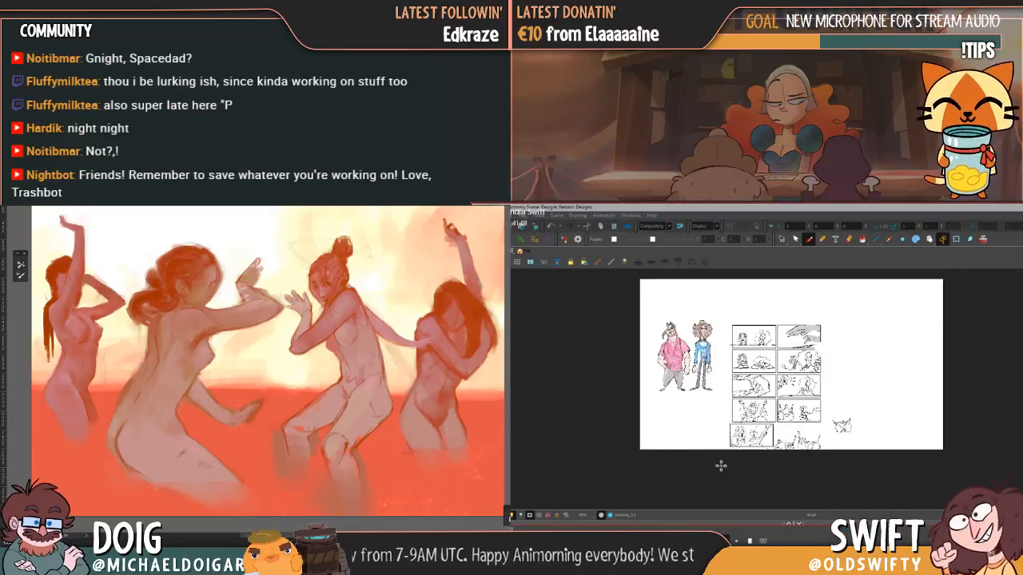
- Examine the storyboard thumbnails beside the two coloured character designs up close and as a whole sheet
scroll(694, 424, up, 2)
drag(725, 424, 725, 450)
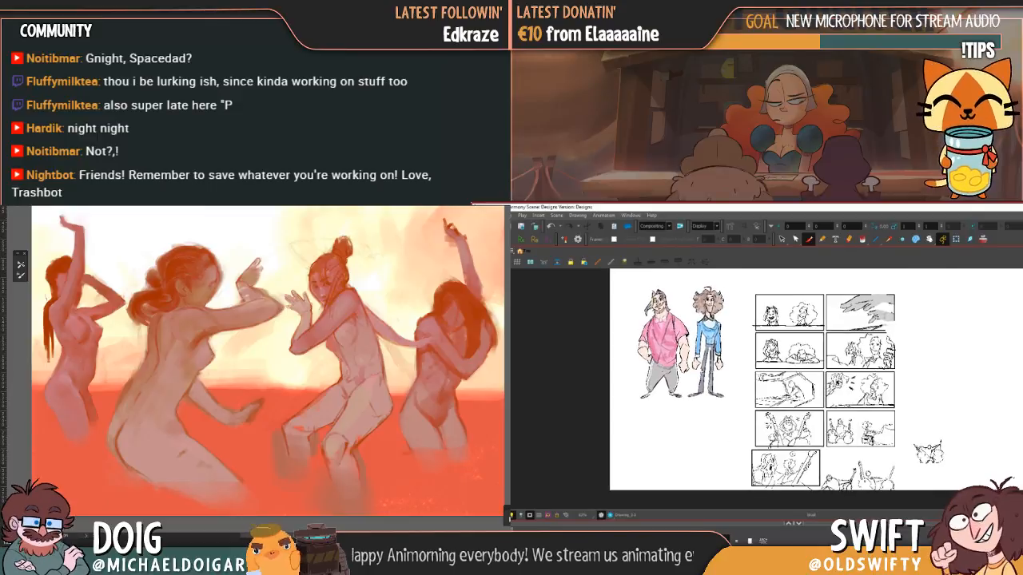
scroll(807, 377, up, 4)
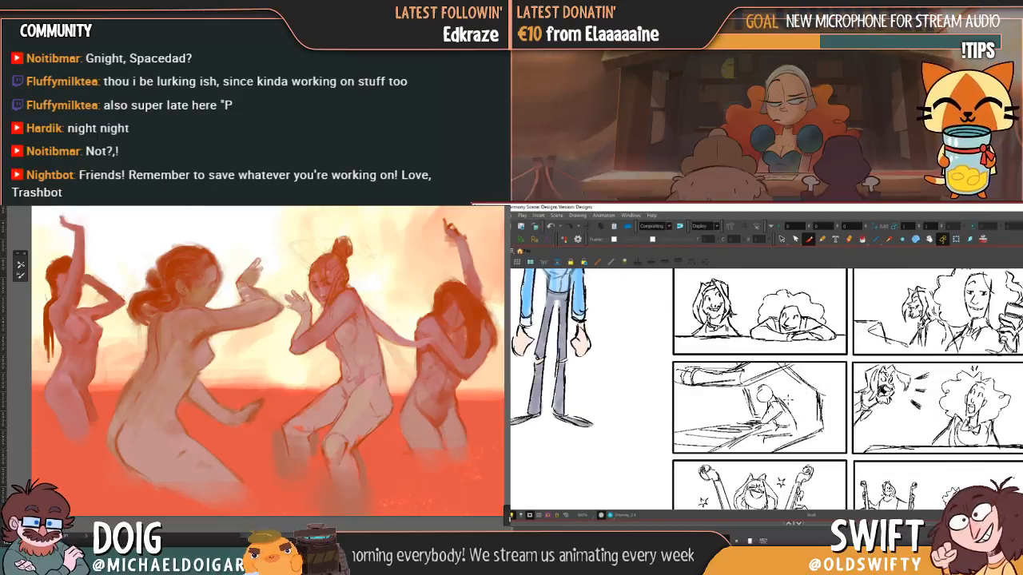
scroll(765, 408, down, 3)
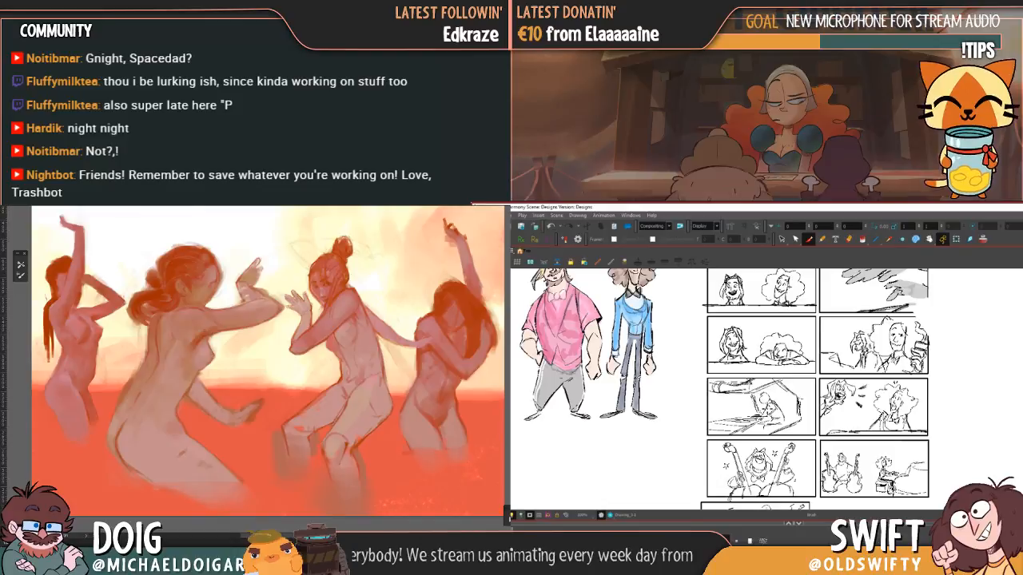
drag(767, 409, 778, 410)
scroll(774, 410, down, 2)
scroll(775, 409, down, 3)
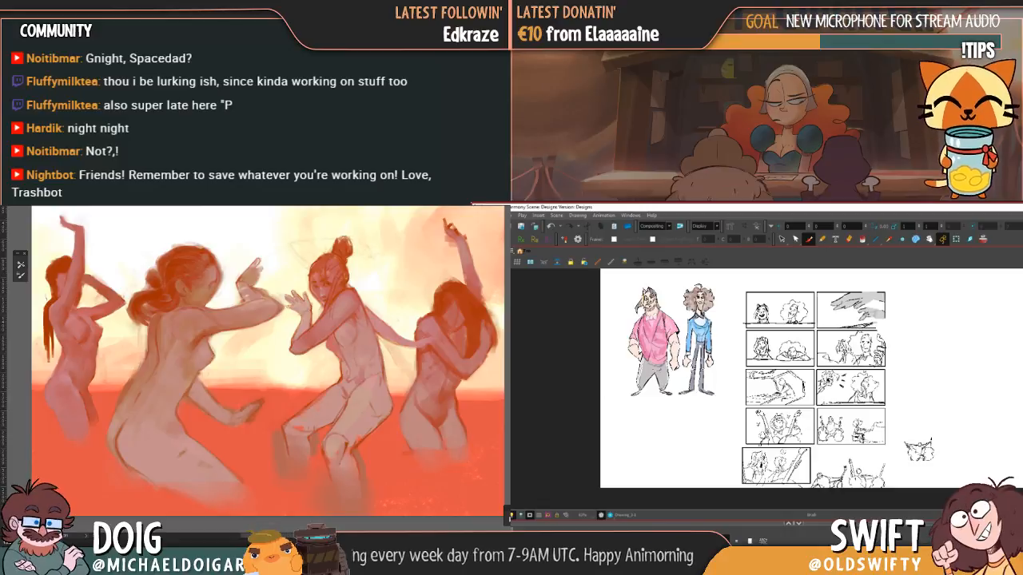
scroll(778, 410, down, 3)
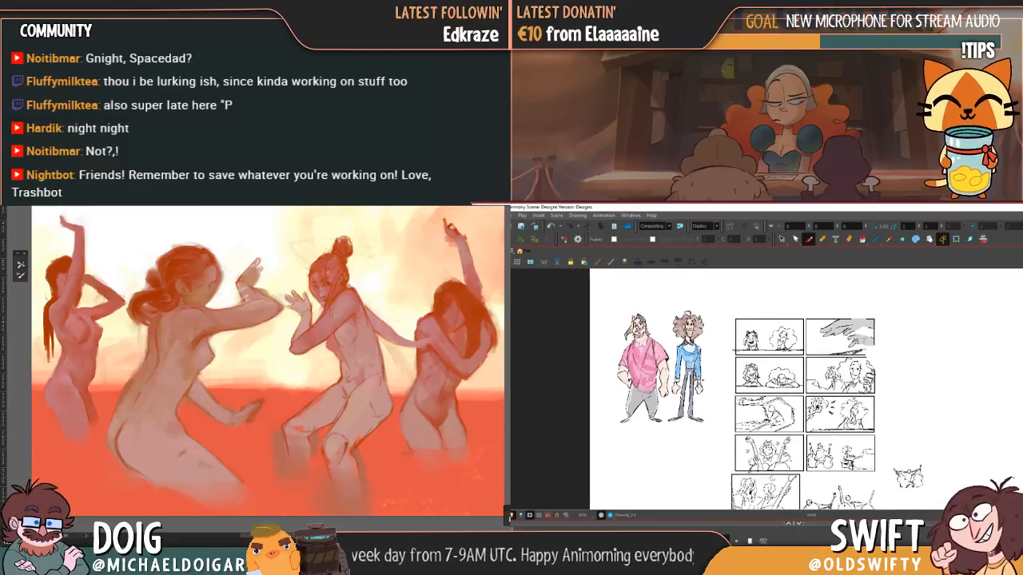
mouse_move(576, 413)
mouse_down()
mouse_move(582, 424)
mouse_move(575, 418)
mouse_up()
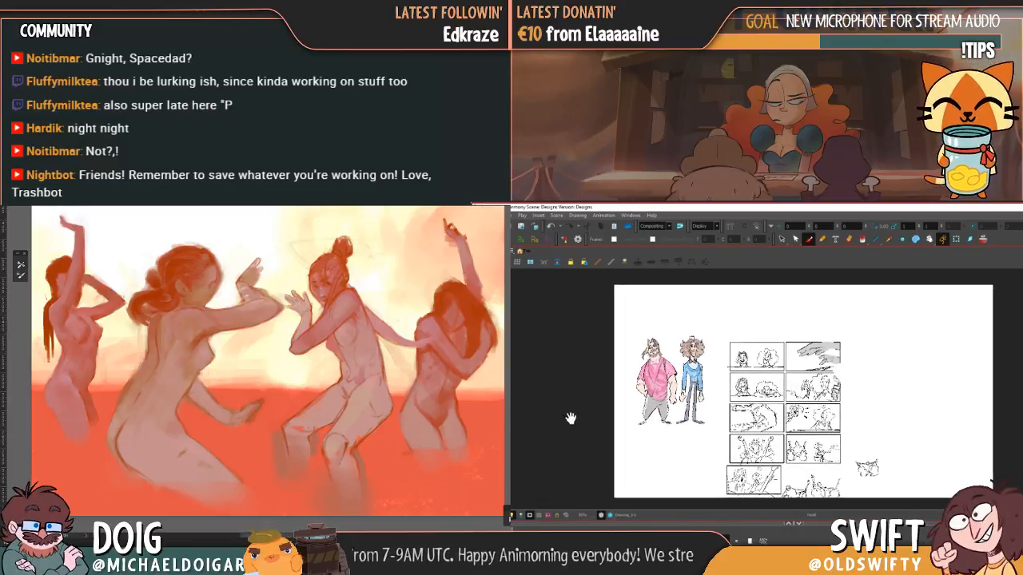
- Step forward through the storyboard pose drawings to the crouching man beside the seated woman
key(.)
key(.)
key(.)
key(.)
key(.)
key(.)
key(.)
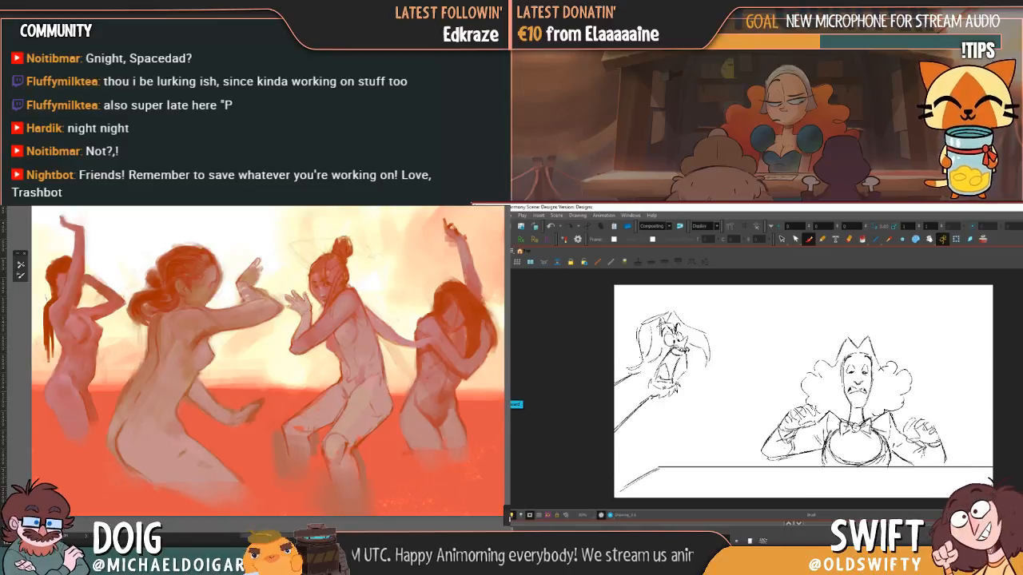
key(.)
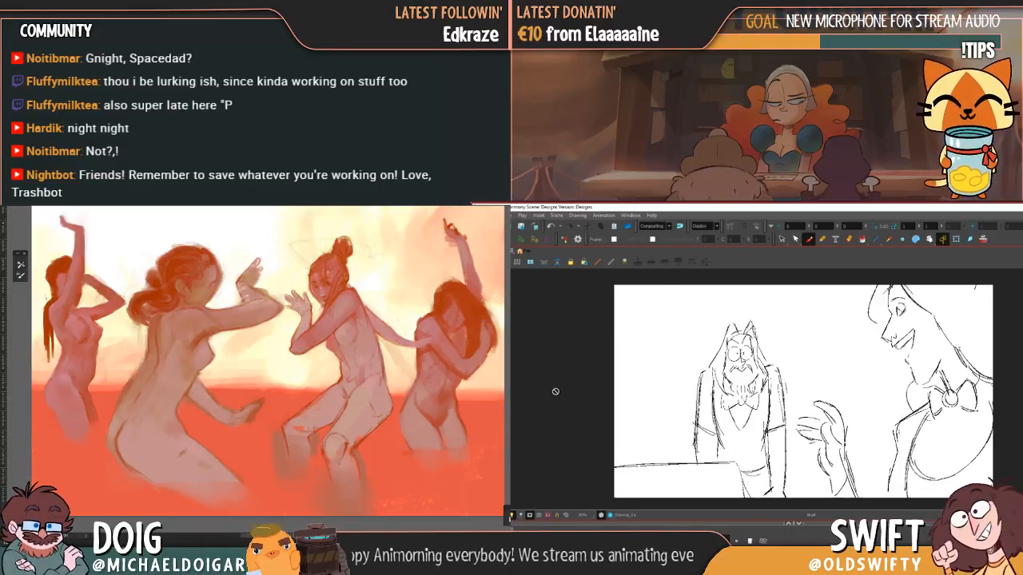
key(.)
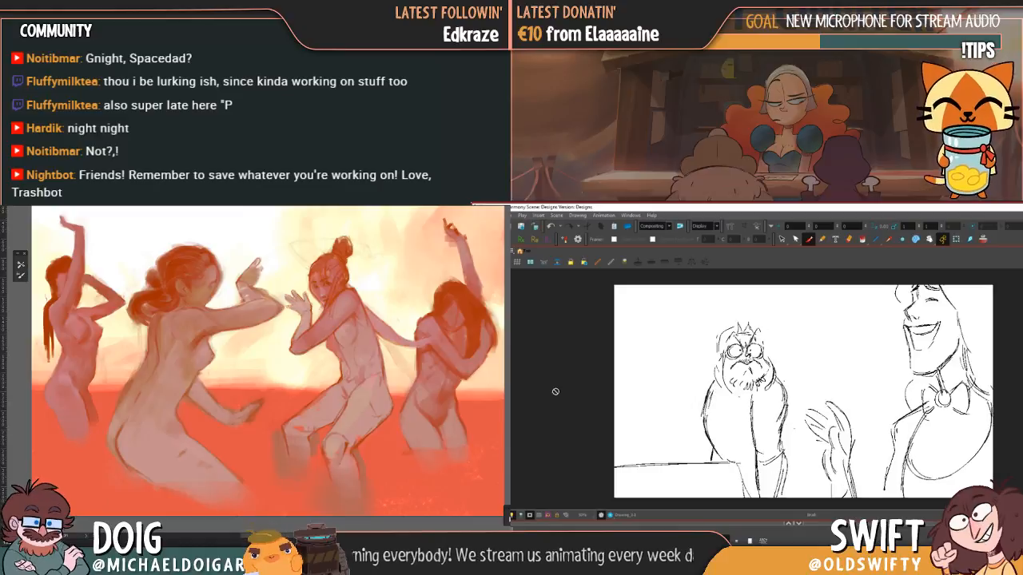
key(.)
key(.)
key(.)
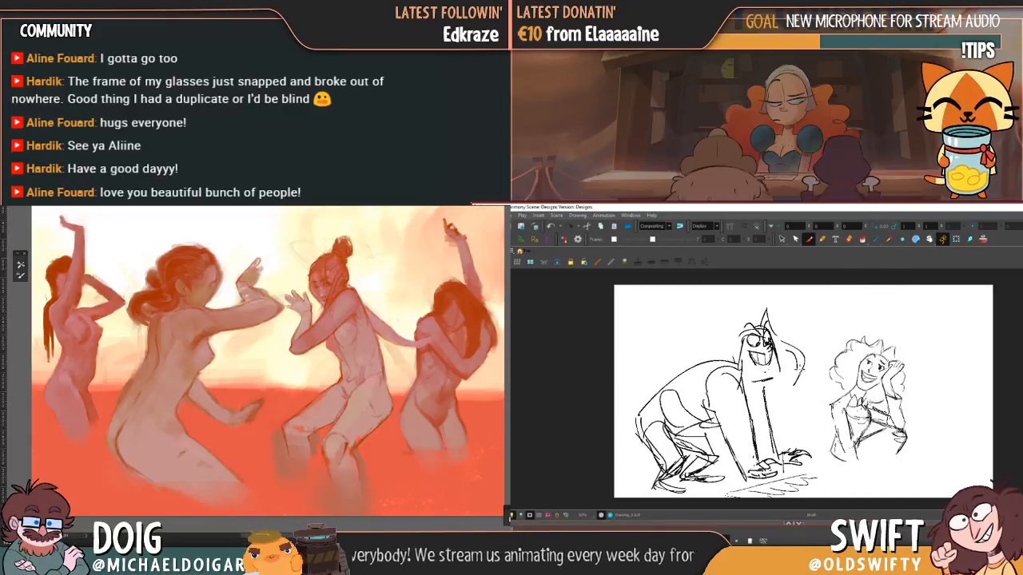
- Select the crouching man's hands with a freehand lasso
scroll(797, 371, down, 2)
scroll(798, 371, up, 2)
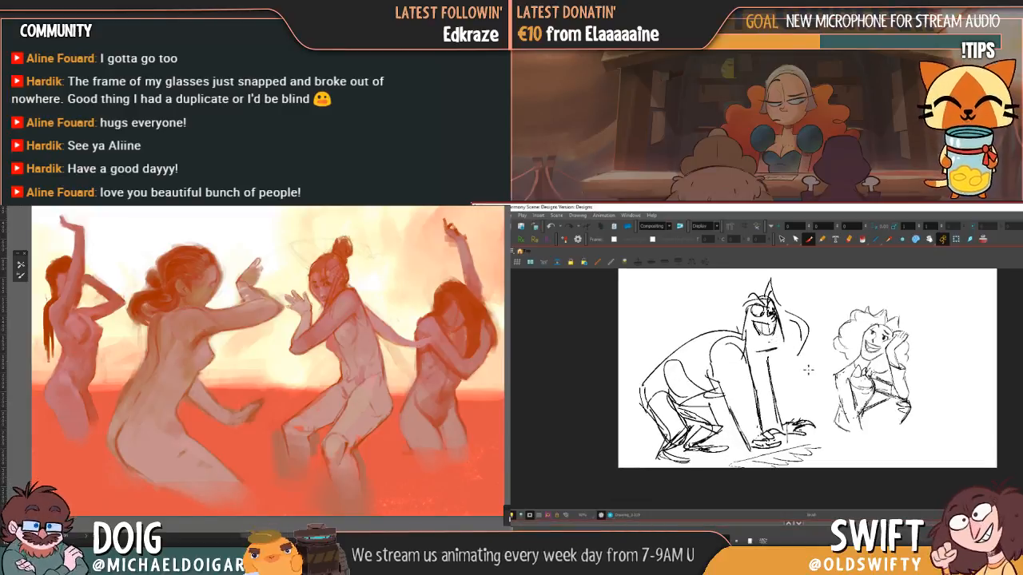
drag(808, 372, 812, 380)
click(782, 239)
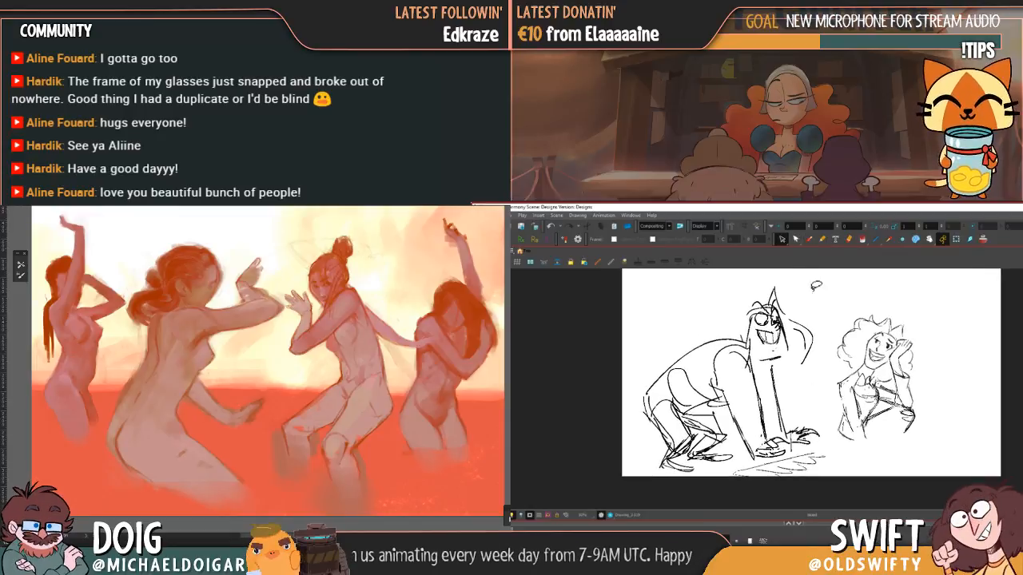
drag(833, 444, 763, 460)
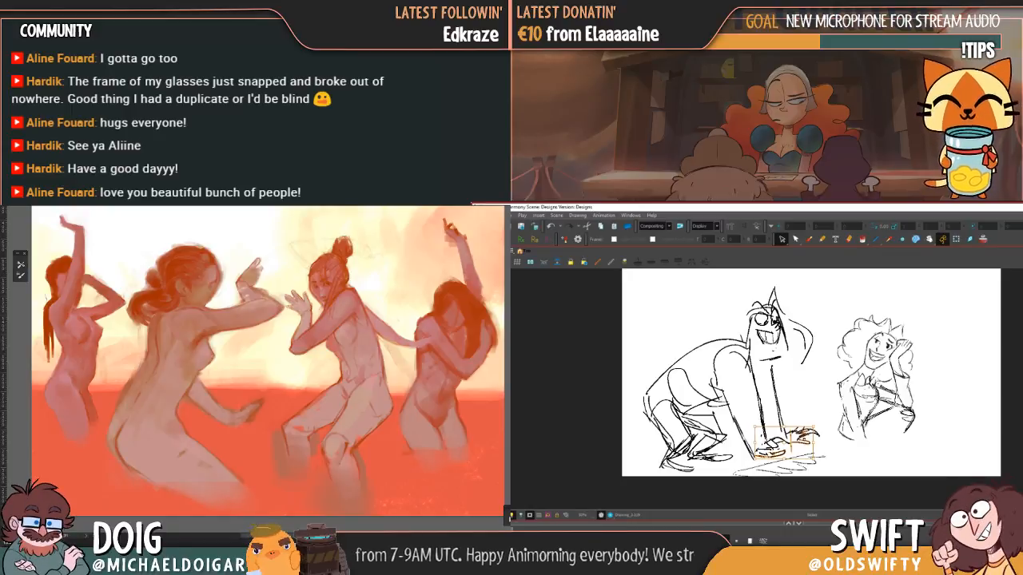
- Mute the microphone in the Skype call and return to the crouching-man drawing
key(alt+Tab)
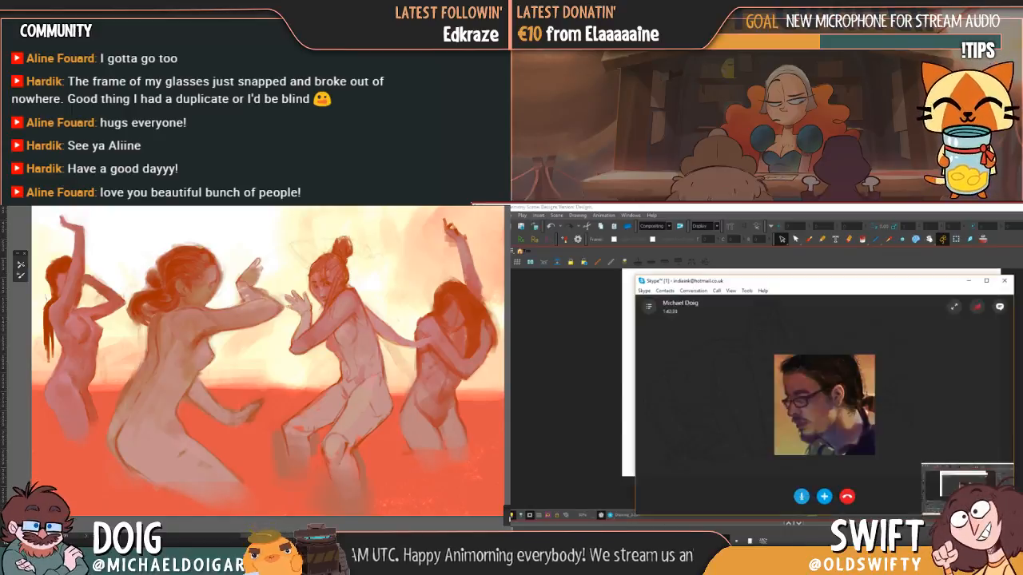
click(800, 495)
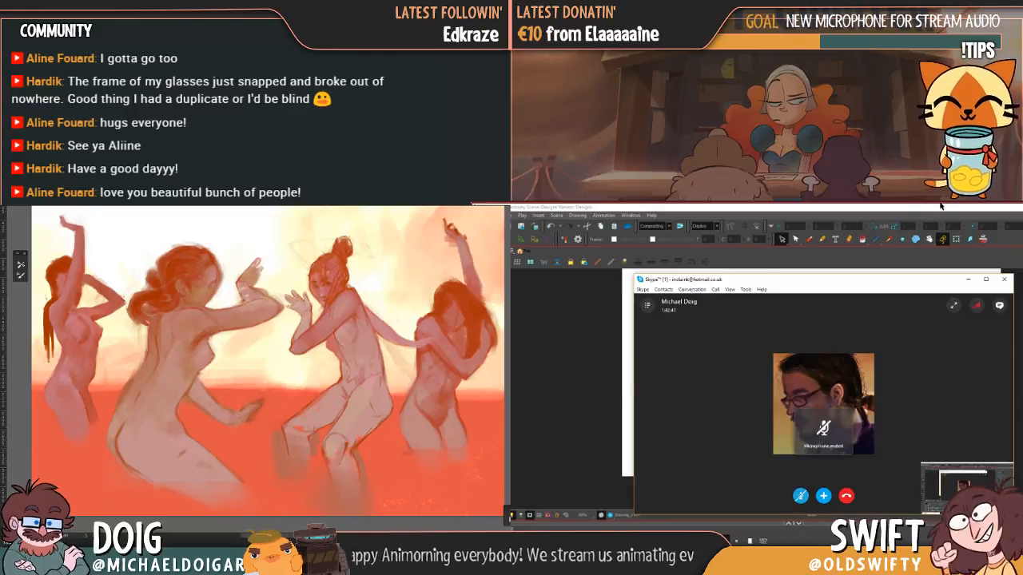
click(967, 278)
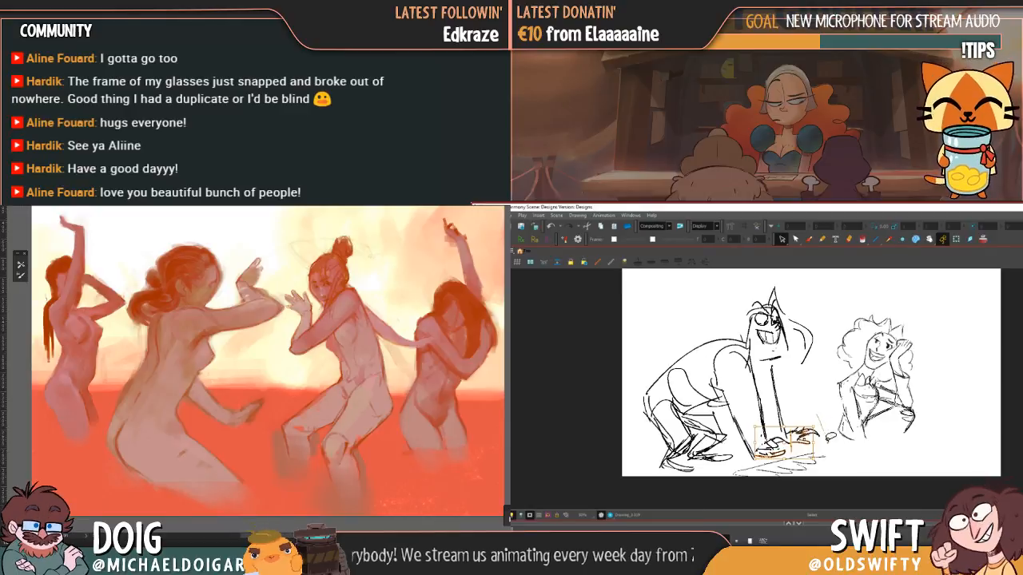
- Lasso the whole crouching man and delete him from the drawing, leaving the seated woman and the floor shading
mouse_move(751, 467)
mouse_down()
mouse_move(613, 366)
mouse_move(719, 275)
mouse_move(828, 315)
mouse_up()
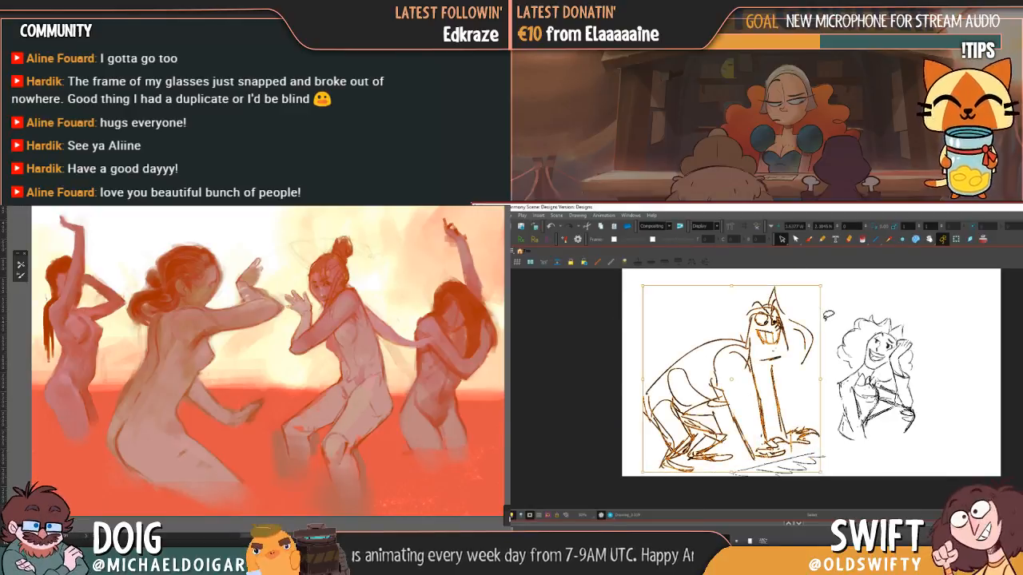
key(Delete)
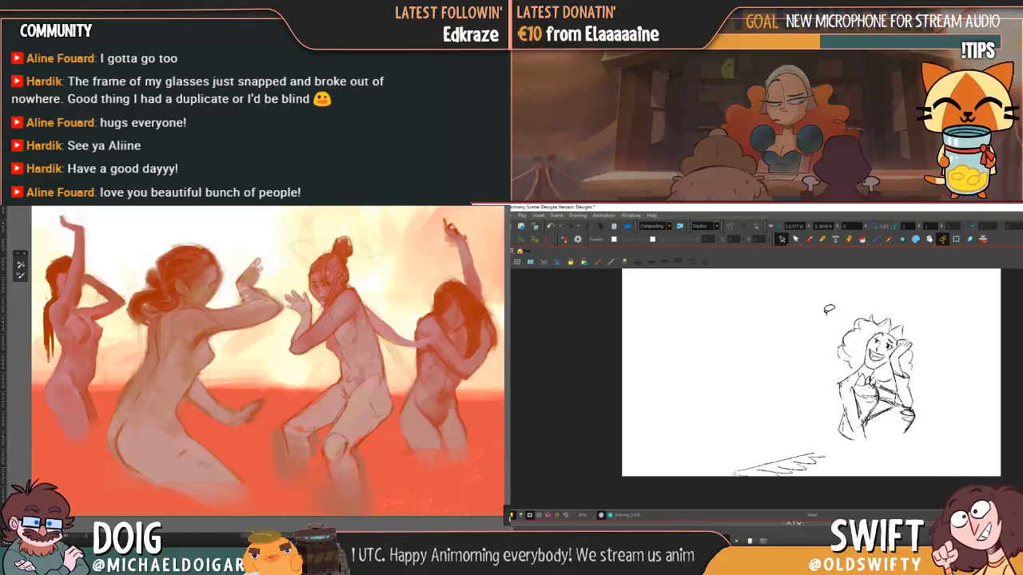
- Sketch a rough oval with the brush for the man's new head, to the side of the seated woman
click(808, 239)
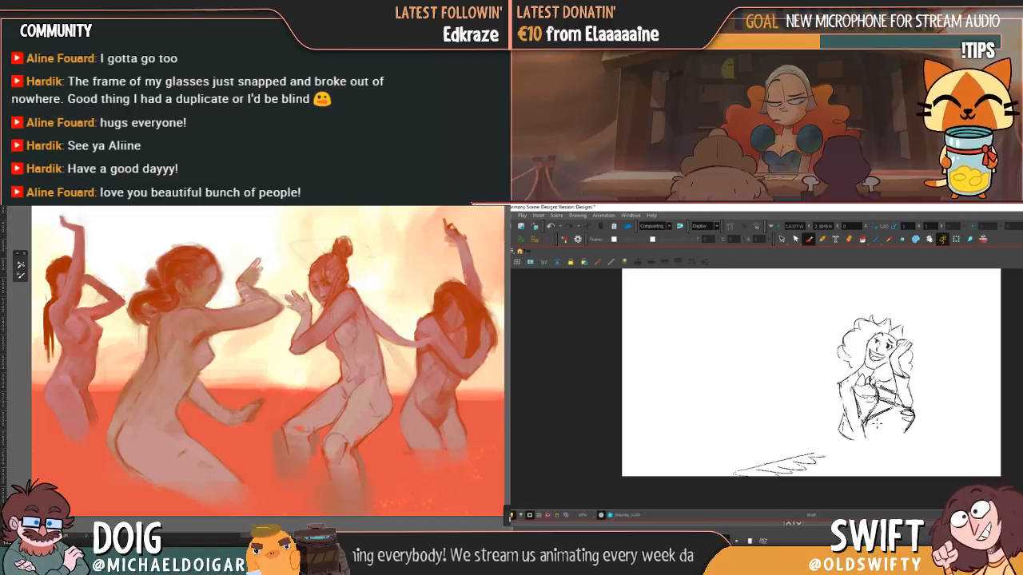
key(f)
key(g)
mouse_move(724, 345)
mouse_down()
mouse_move(742, 333)
mouse_move(758, 349)
mouse_up()
mouse_move(725, 361)
mouse_down()
mouse_move(730, 377)
mouse_move(756, 379)
mouse_move(744, 369)
mouse_up()
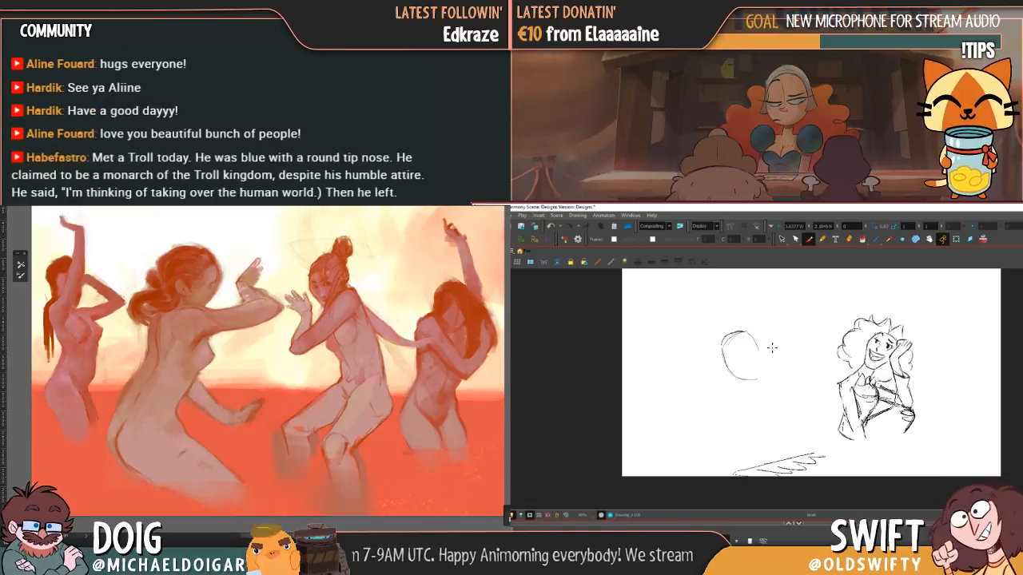
mouse_move(735, 345)
mouse_down()
mouse_move(749, 334)
mouse_move(737, 331)
mouse_move(760, 339)
mouse_up()
key(comma)
key(period)
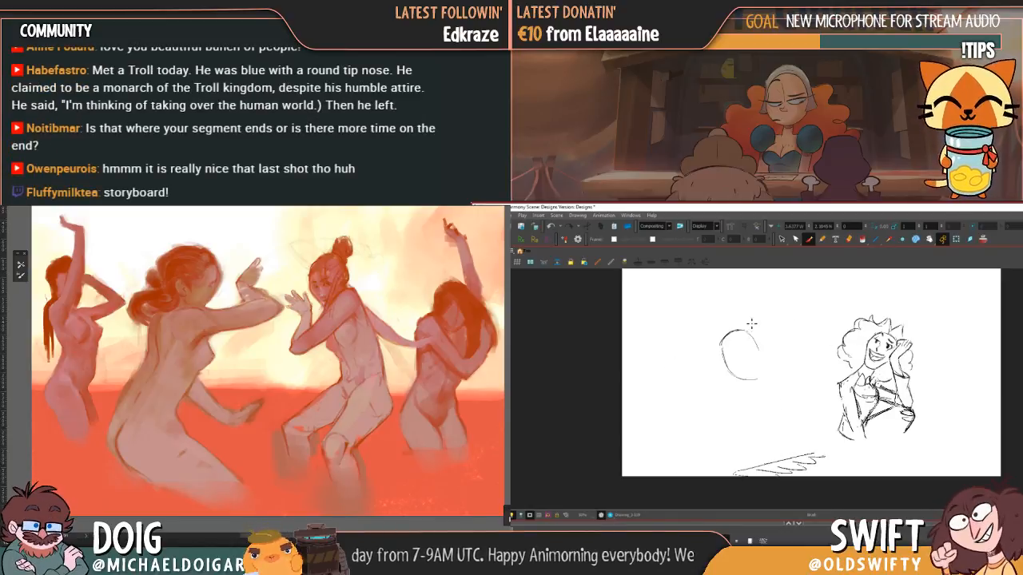
- Select the rough head oval and move it farther from the seated woman and slightly higher
click(783, 239)
mouse_move(765, 306)
mouse_down()
mouse_move(752, 295)
mouse_move(759, 303)
mouse_move(738, 333)
mouse_move(721, 323)
mouse_up()
click(769, 319)
- Close the open side of the head oval and thicken its outline with brush strokes
click(809, 238)
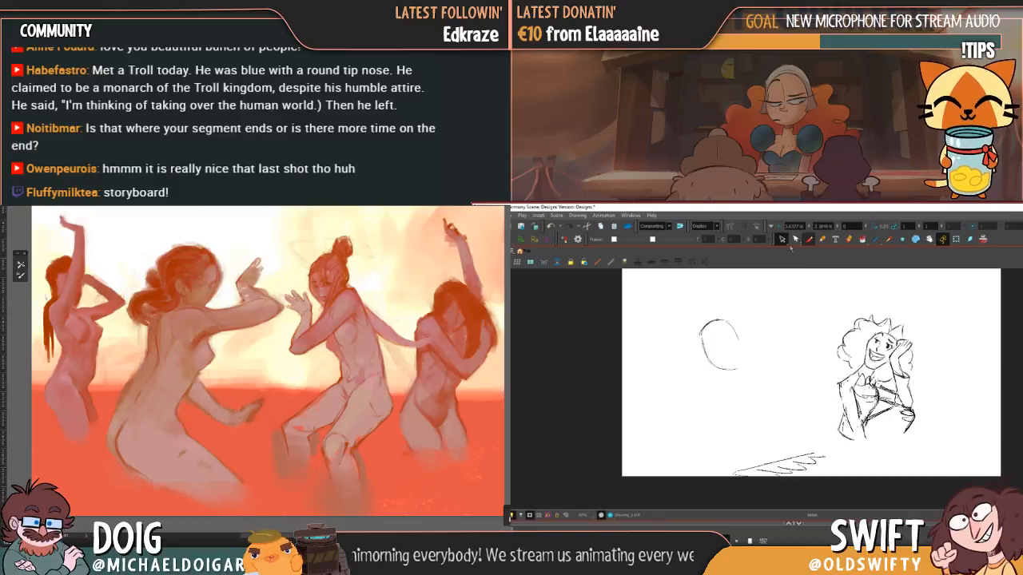
mouse_move(701, 334)
mouse_down()
mouse_move(706, 365)
mouse_move(723, 376)
mouse_move(743, 352)
mouse_up()
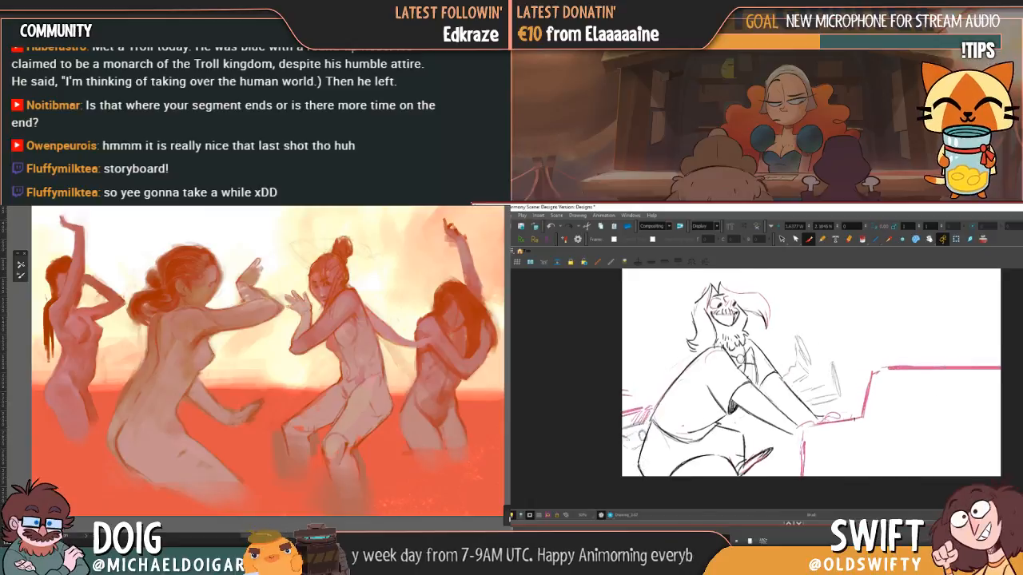
- Step through the neighbouring drawings of the bearded man and the curly-haired woman, ending on the new head sketch
key(.)
key(.)
key(.)
key(.)
key(.)
key(.)
key(.)
key(.)
key(.)
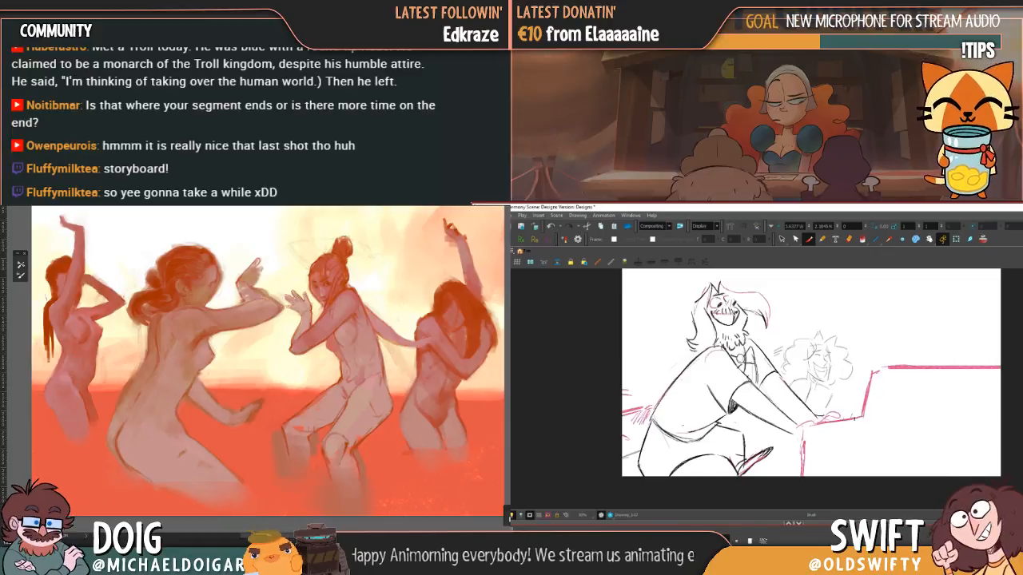
key(.)
key(.)
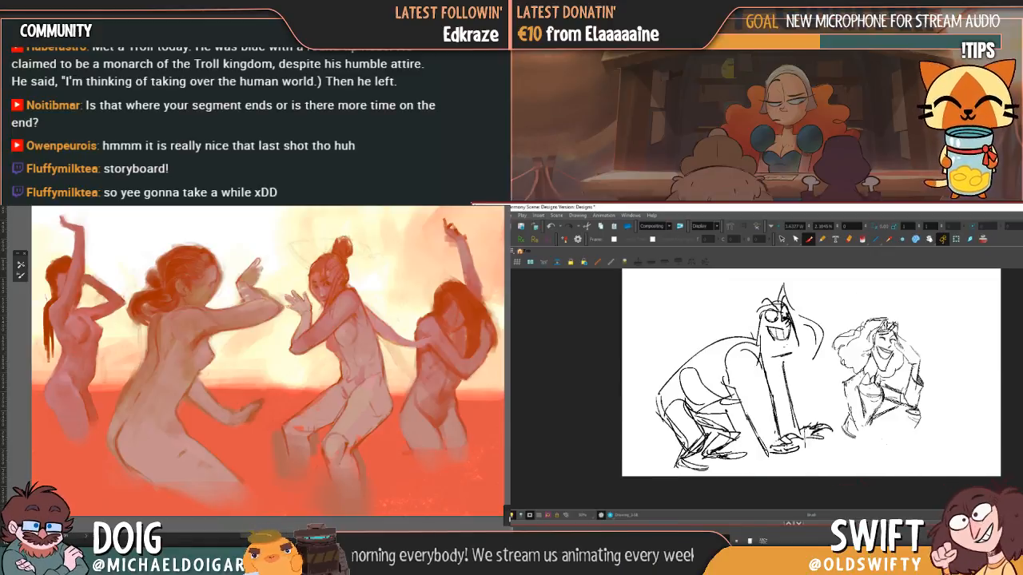
key(.)
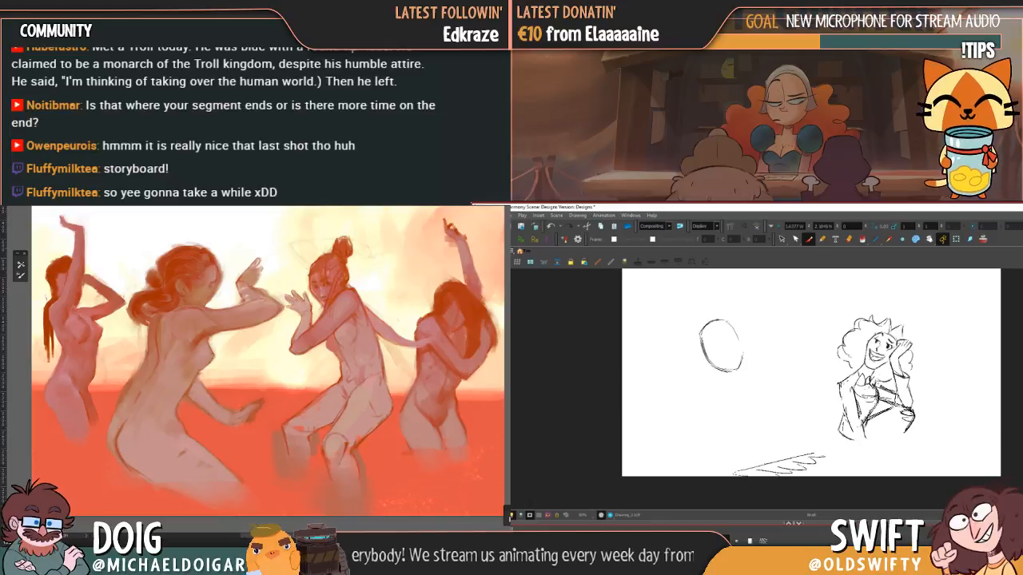
- Select and remove the heavy doubled strokes along the side and crown of the head oval
click(783, 238)
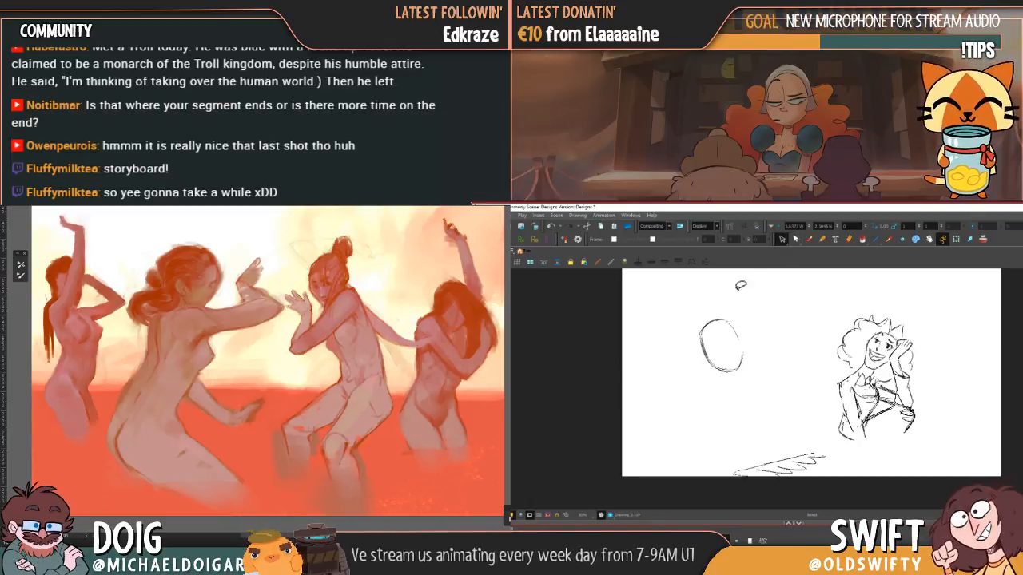
click(703, 341)
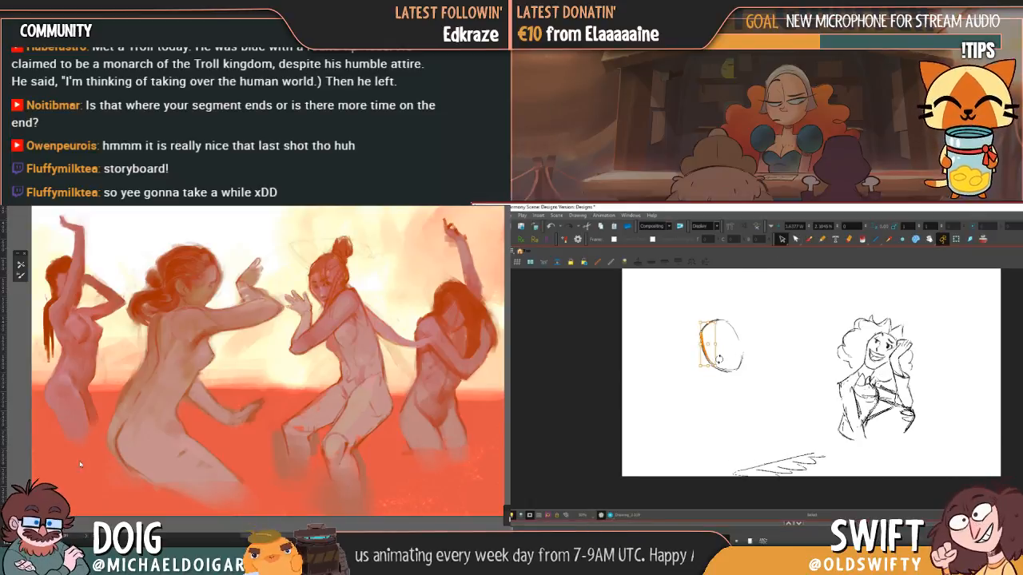
click(725, 361)
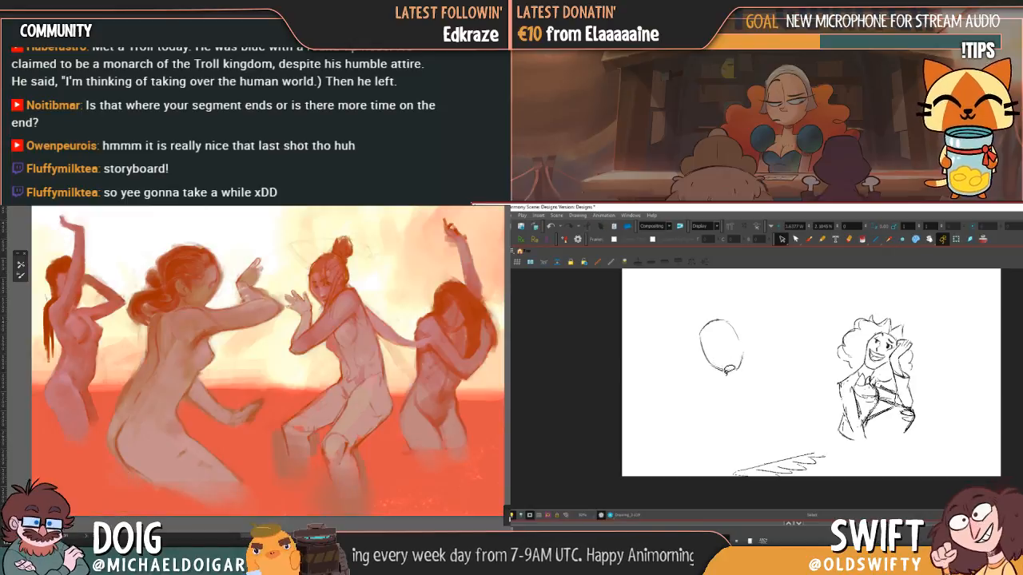
click(718, 321)
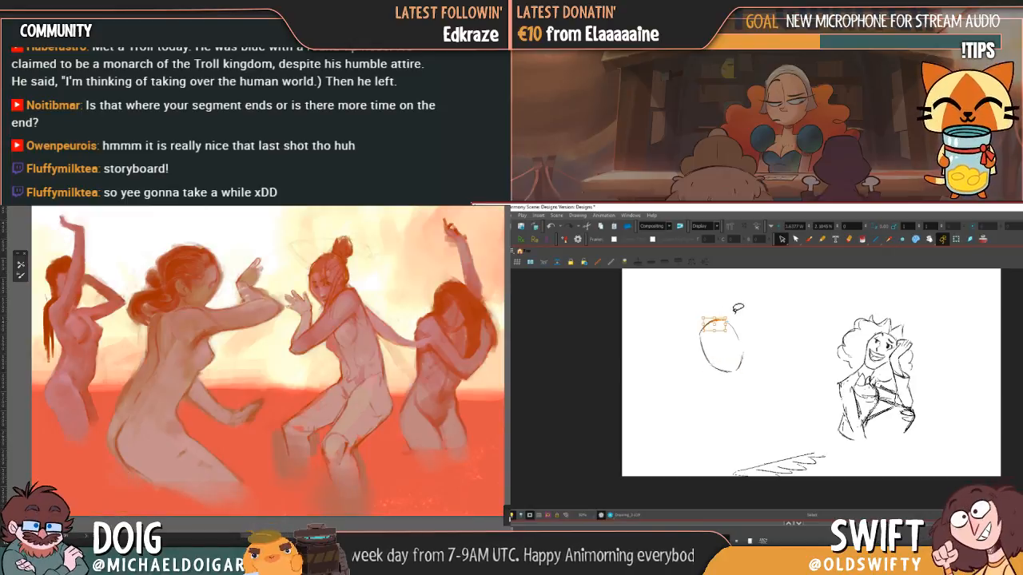
- Mark the two eye positions inside the head oval and lasso the whole head to check its placement
click(808, 238)
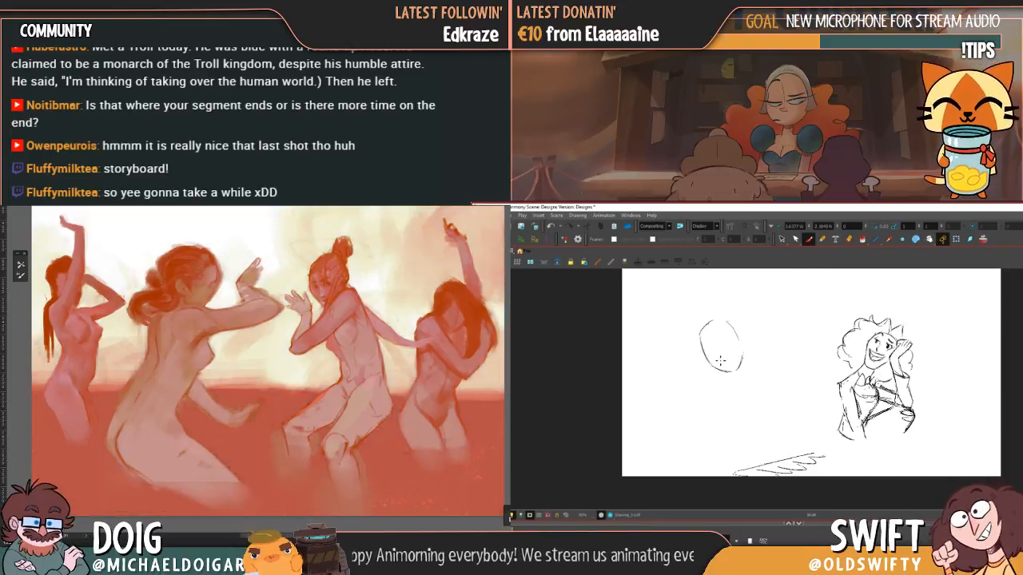
drag(725, 343, 735, 341)
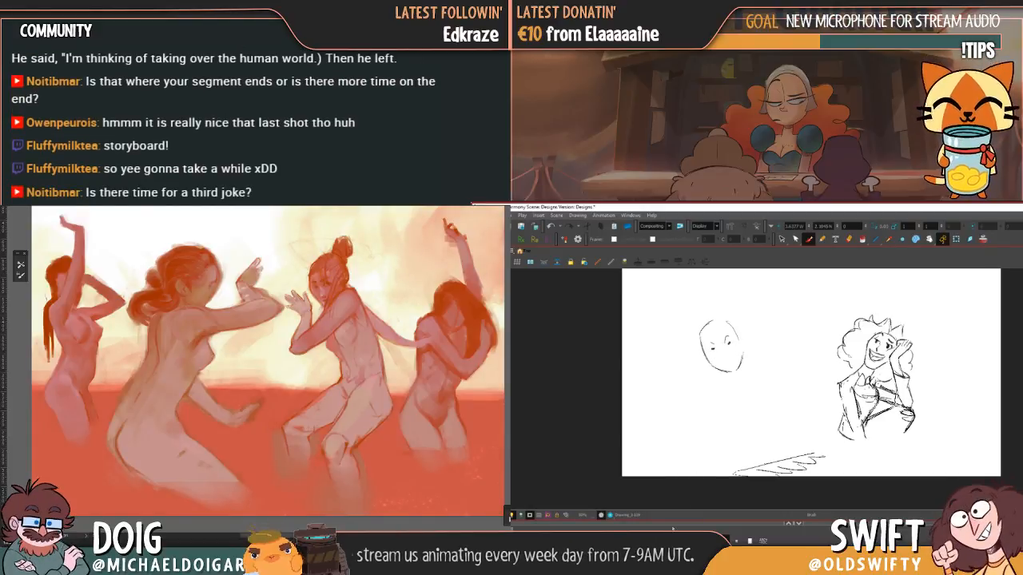
click(781, 238)
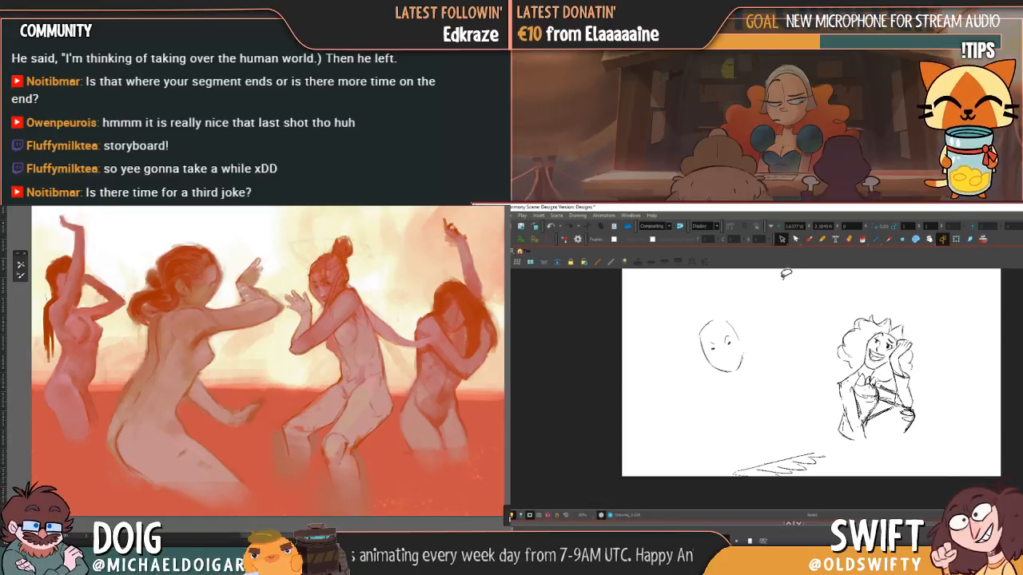
click(743, 359)
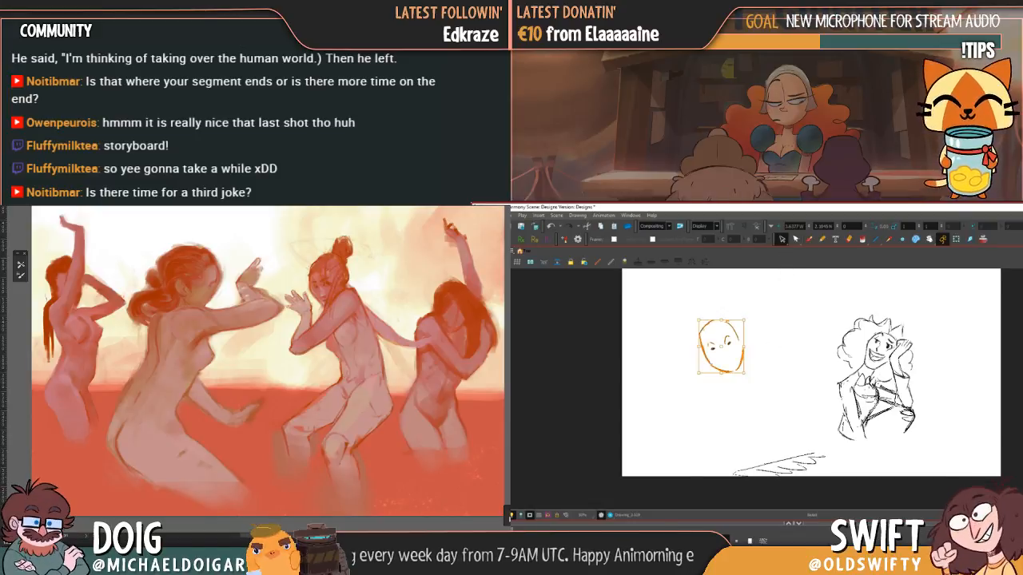
click(791, 318)
- Draw the man's eyes with pupils, the eyebrows, a moustache and a toothy grin on the head
click(808, 238)
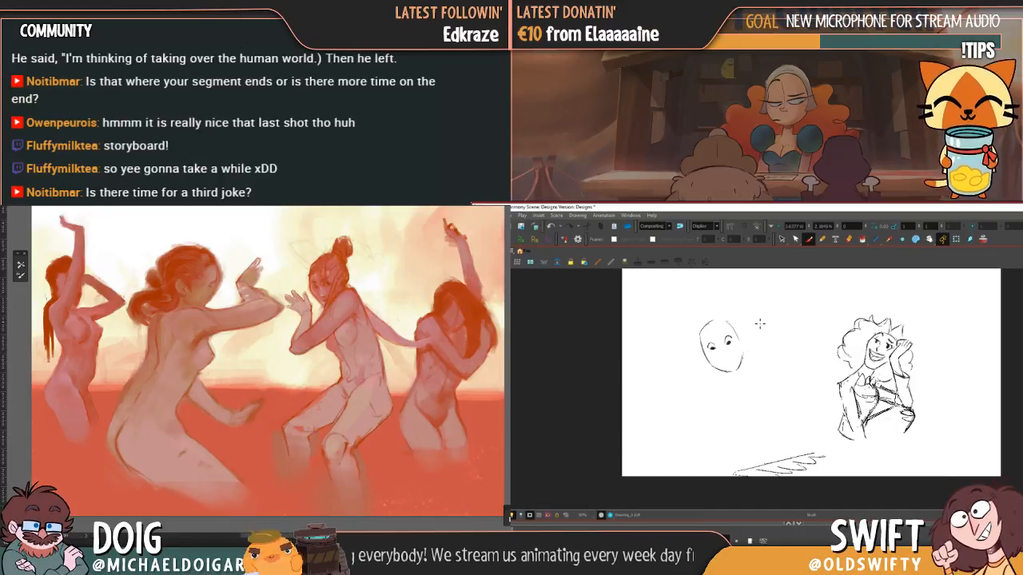
key(.)
drag(703, 343, 715, 340)
key(.)
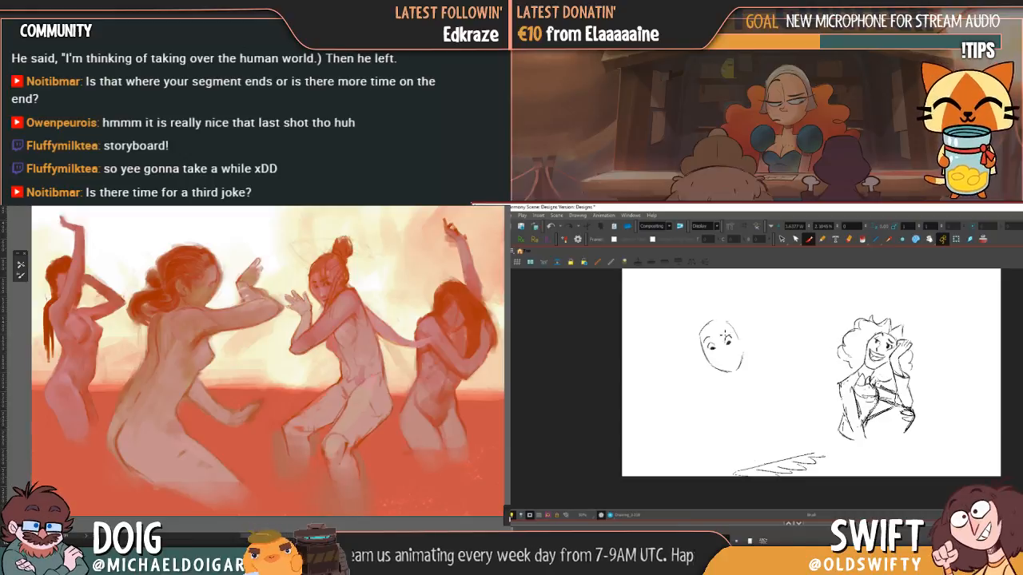
key(.)
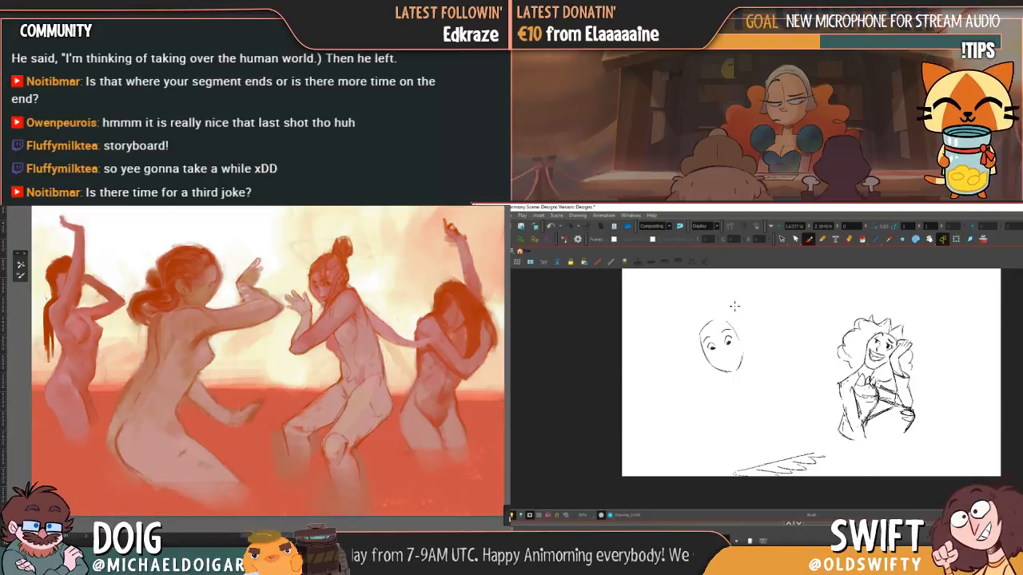
drag(728, 343, 727, 345)
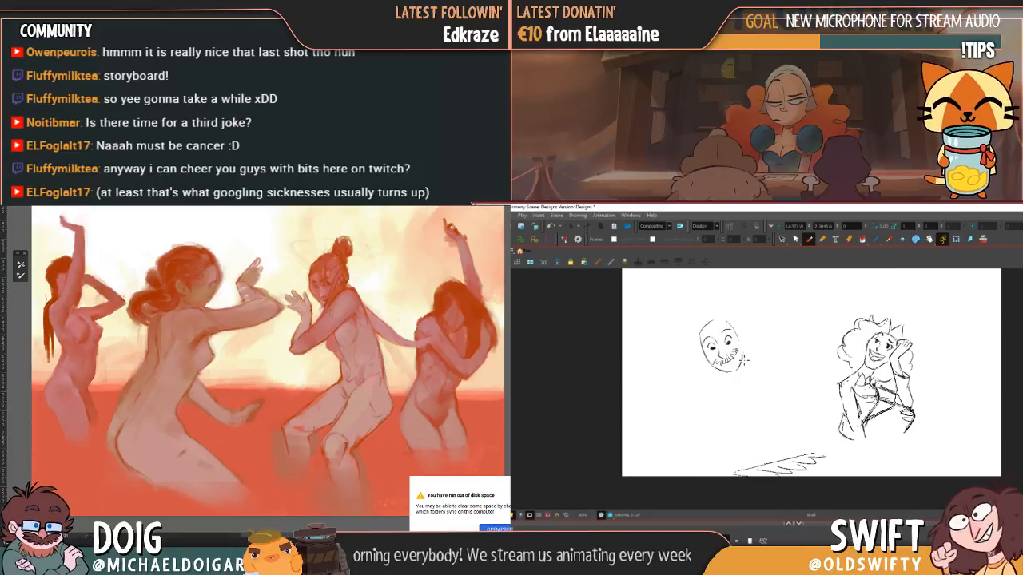
- Lasso the moustache and grin and adjust their placement on the face
click(782, 238)
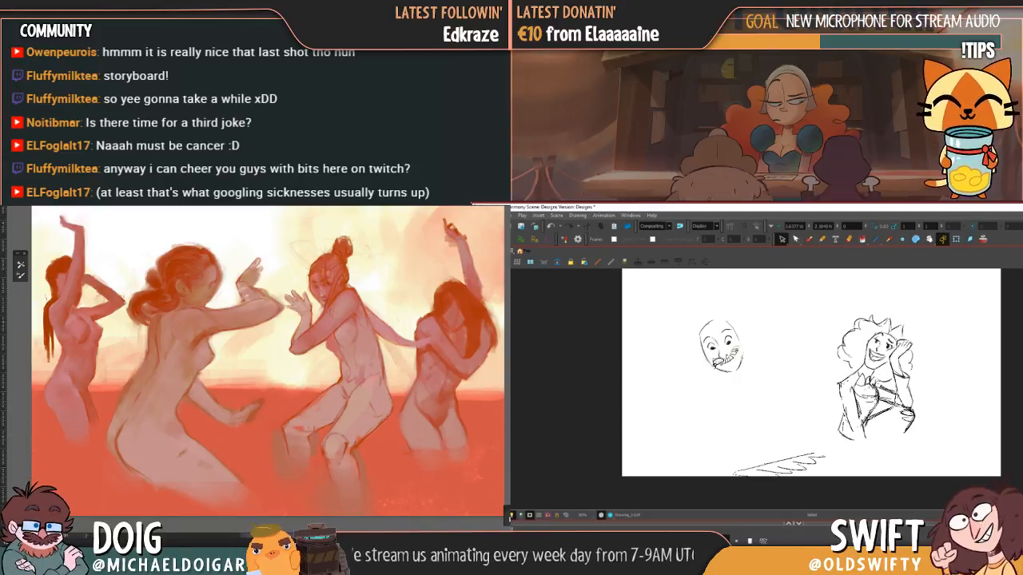
drag(742, 347, 748, 342)
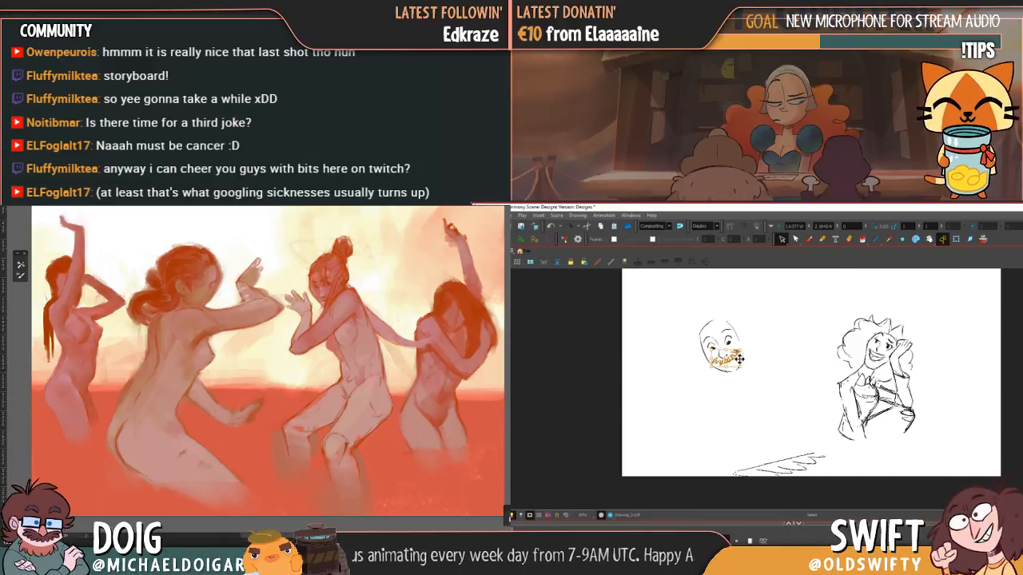
click(759, 331)
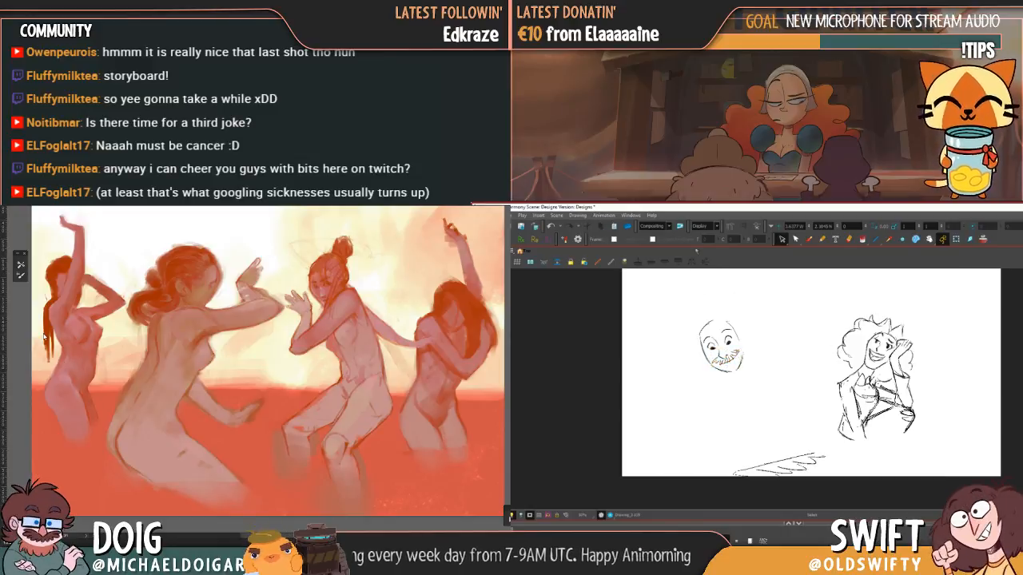
- Refine the corner of the grin and draw the first short beard strokes below the man's chin
click(808, 238)
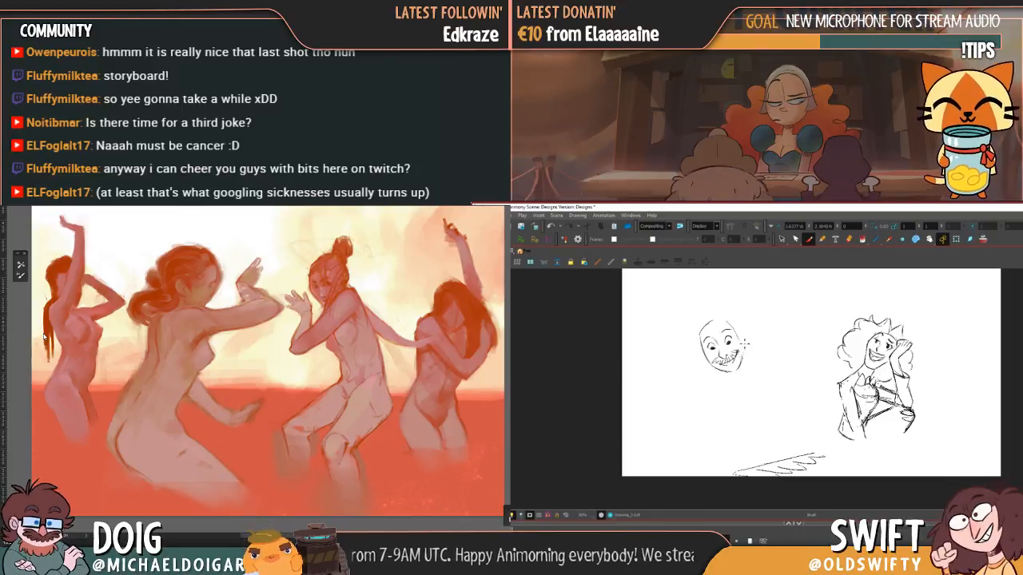
key(.)
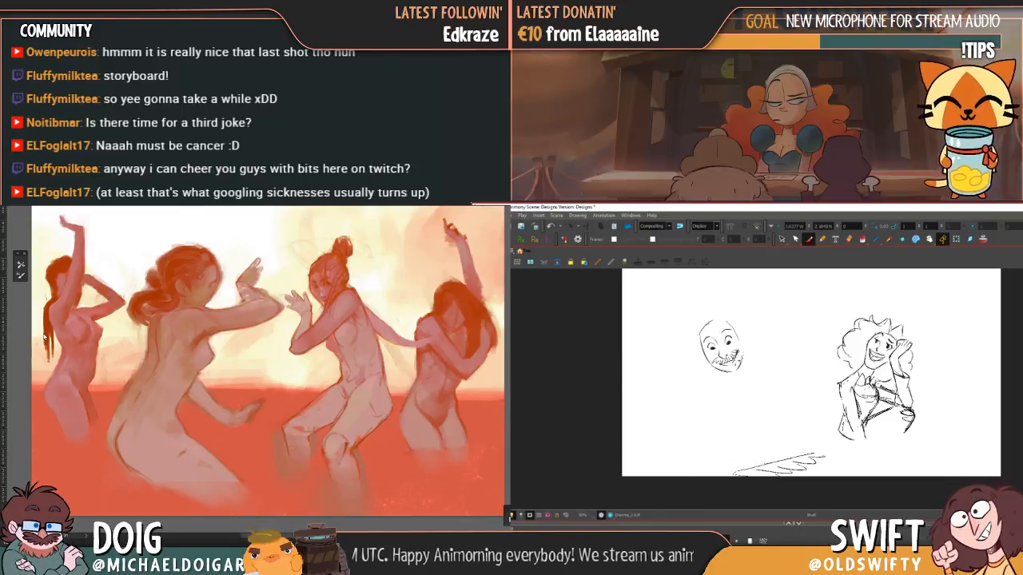
key(.)
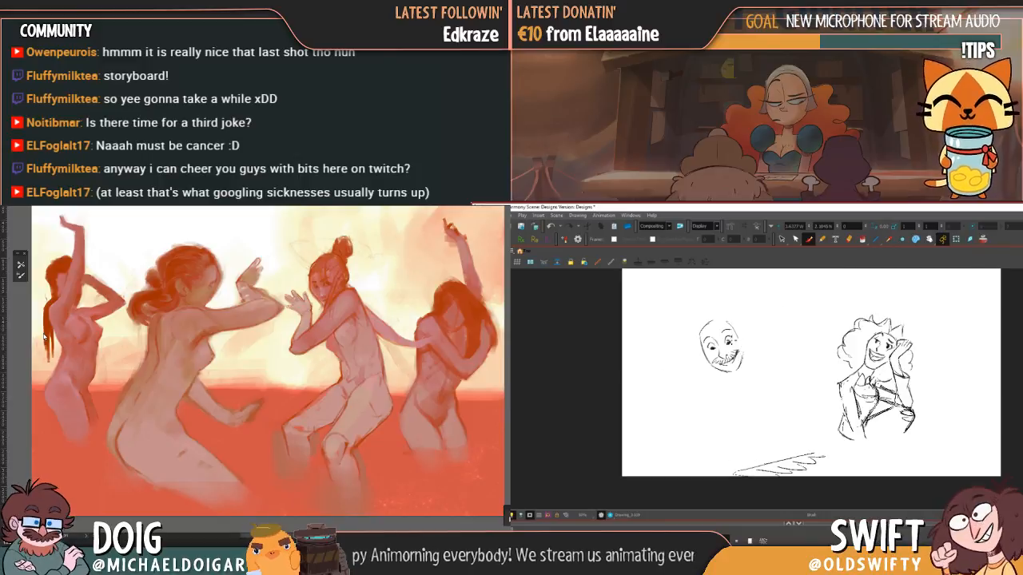
key(.)
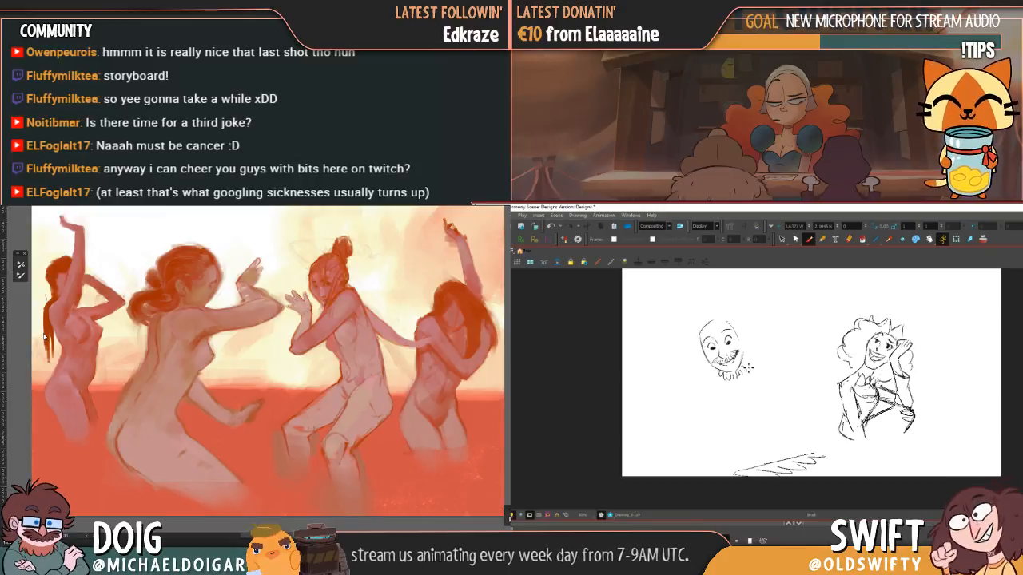
key(.)
- Sample a paint colour from the figure painting
click(781, 239)
mouse_move(183, 391)
mouse_down()
mouse_move(184, 360)
mouse_move(165, 379)
mouse_move(193, 382)
mouse_up()
click(809, 239)
alt+click(265, 428)
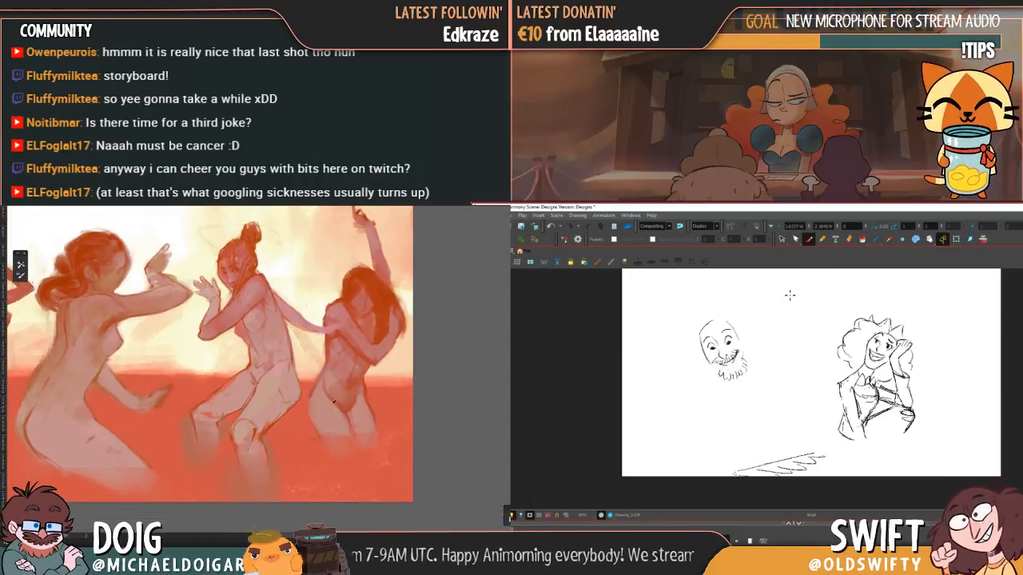
- Fill in the beard with short strokes along the man's jaw and outline his cheek, comparing with the crouching-man drawing
key(.)
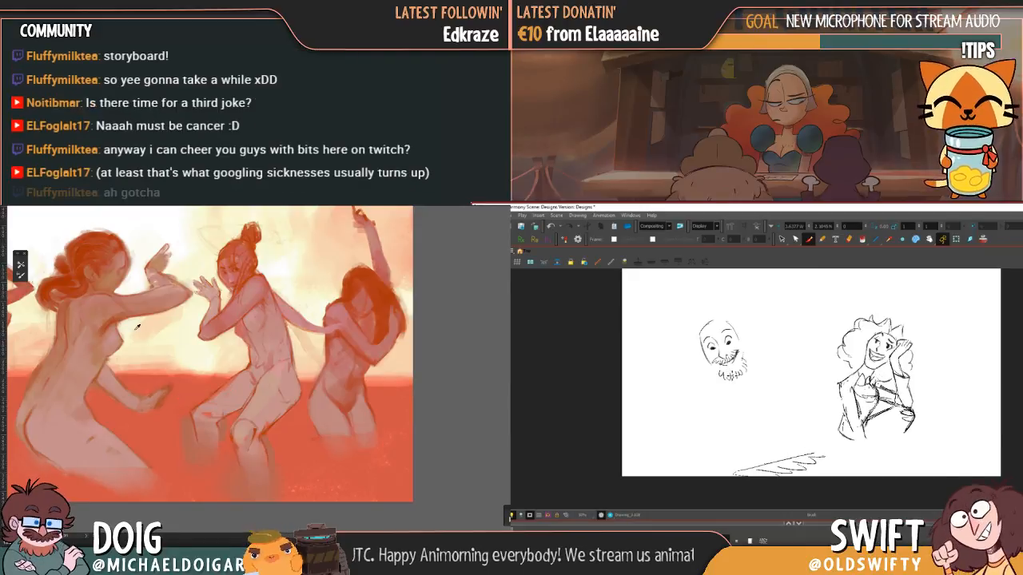
drag(739, 378, 740, 373)
key(.)
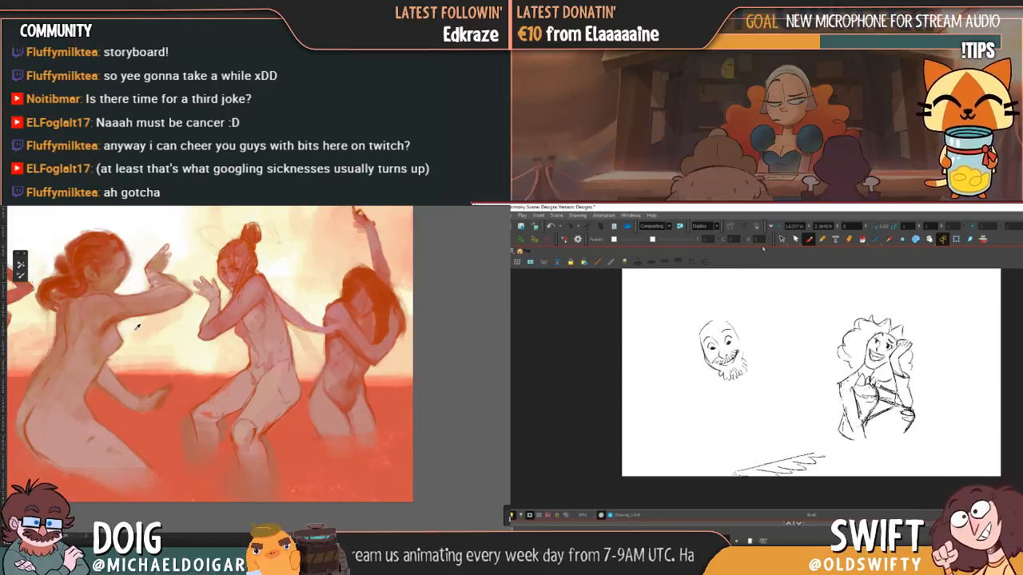
key(.)
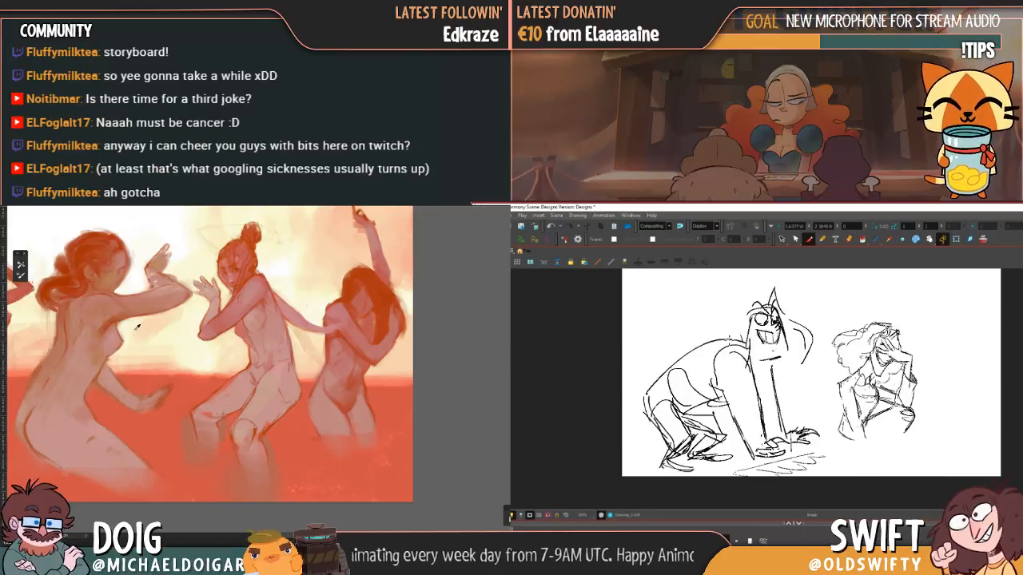
key(.)
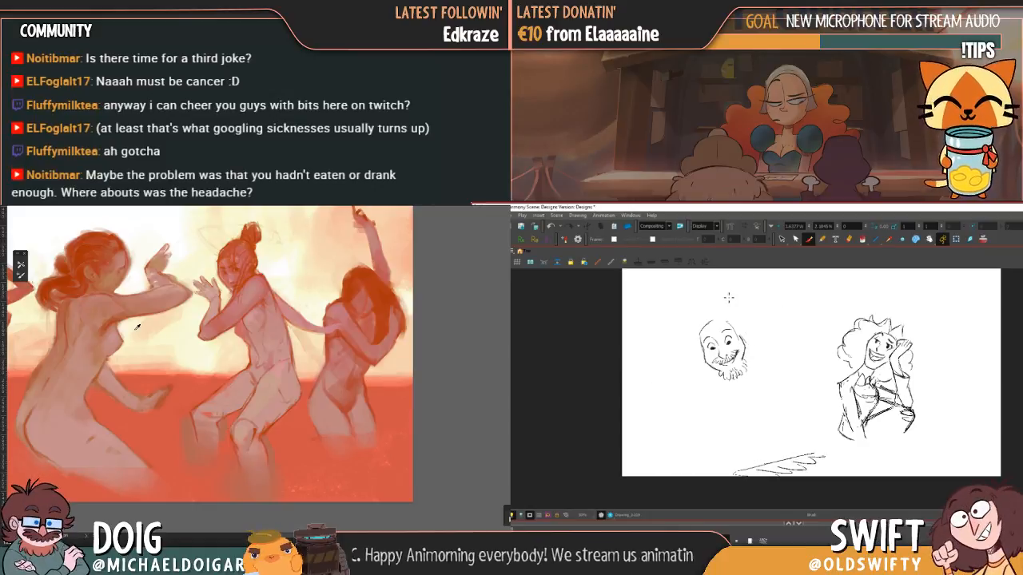
- Select the bearded man's eyes one at a time and adjust their placement on the face
click(781, 239)
click(730, 336)
drag(733, 329, 706, 344)
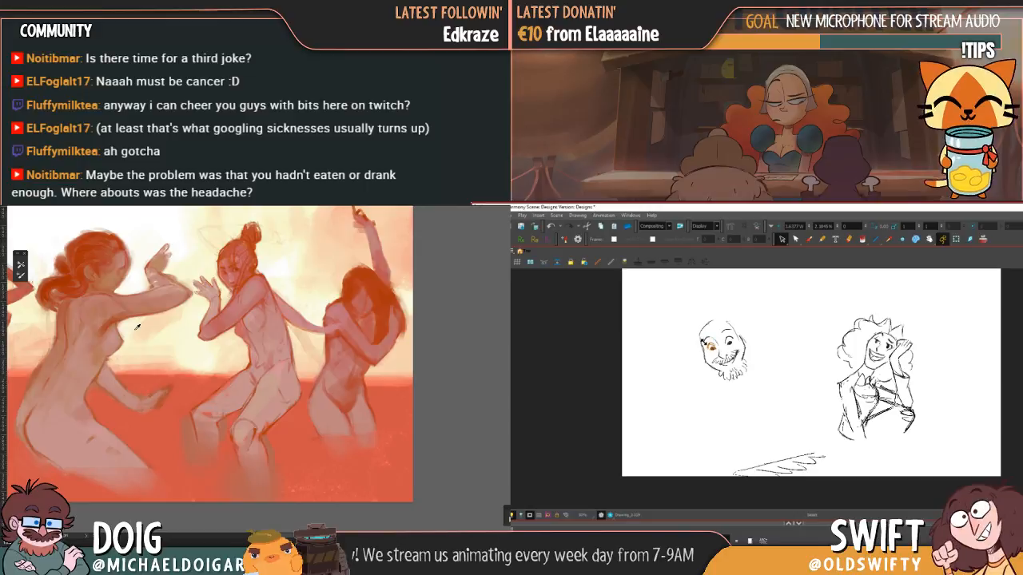
key(.)
drag(737, 342, 736, 339)
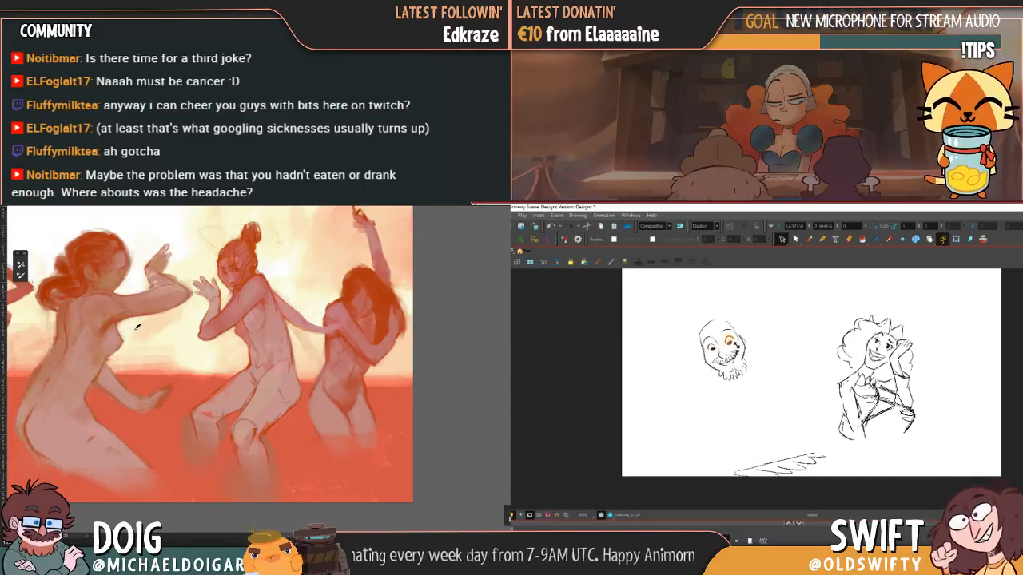
key(.)
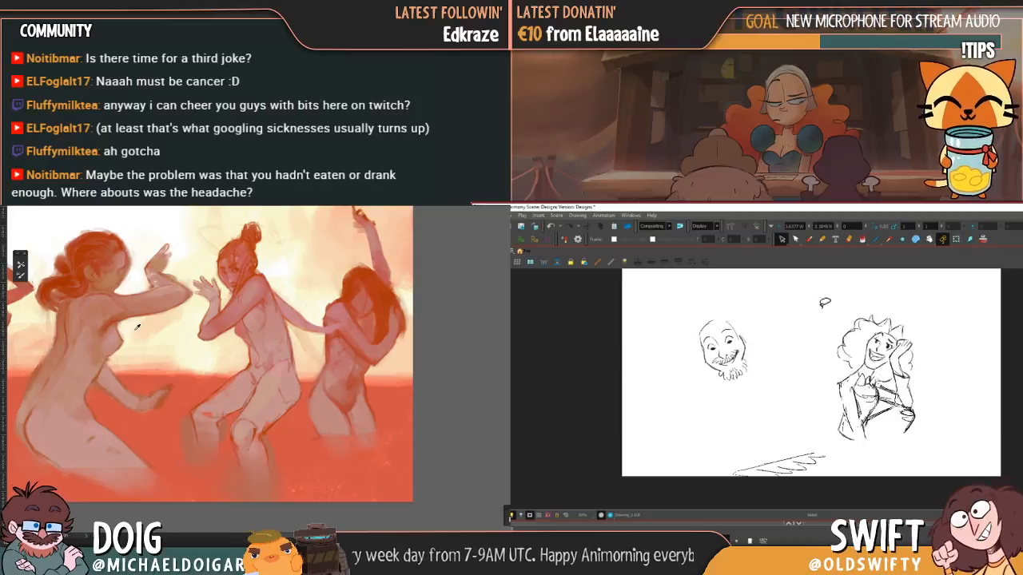
- Sketch long loose hair strands down both sides of the bearded man's face
click(808, 239)
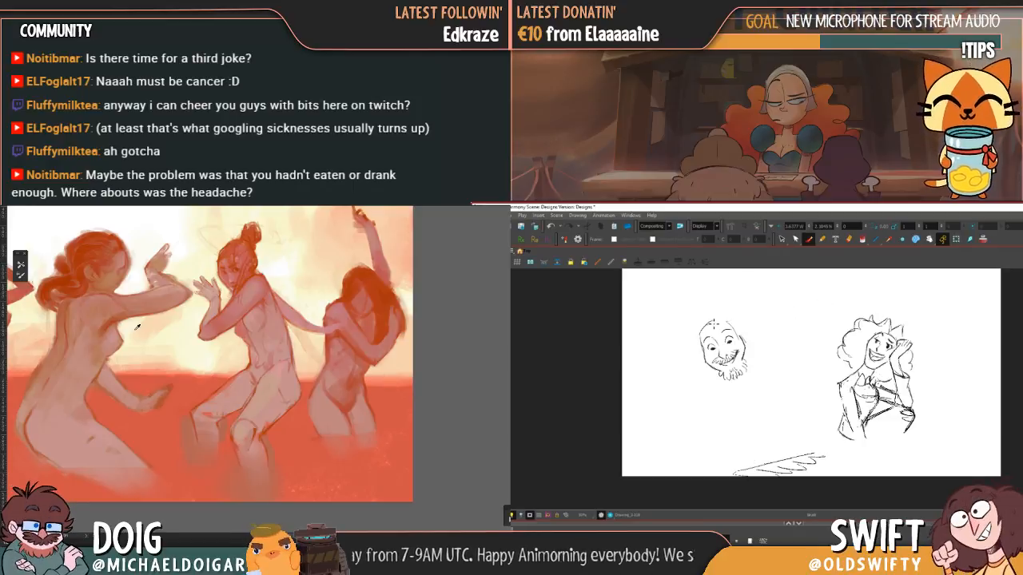
drag(695, 313, 677, 349)
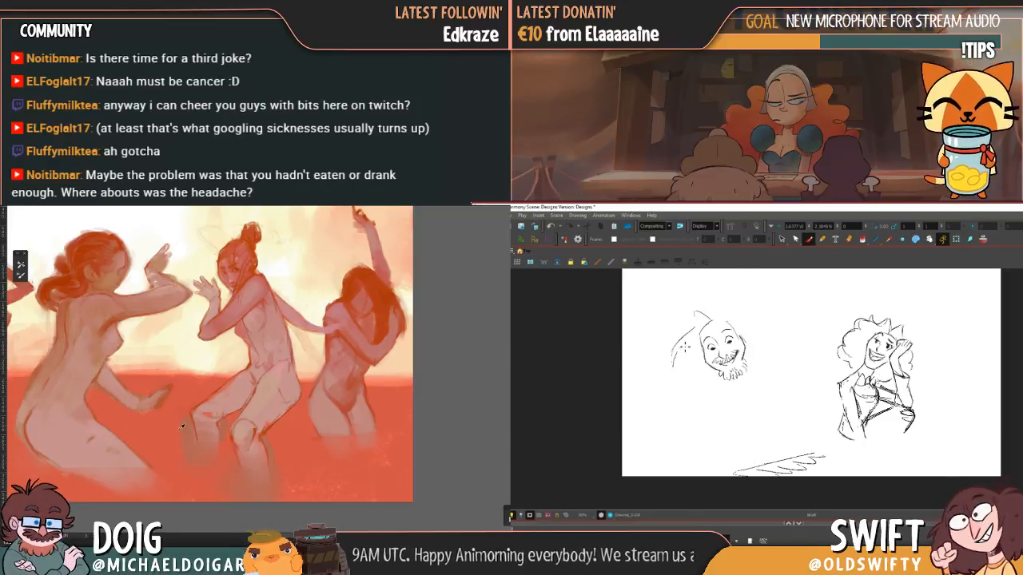
mouse_move(689, 379)
mouse_down()
mouse_move(696, 345)
mouse_move(741, 334)
mouse_up()
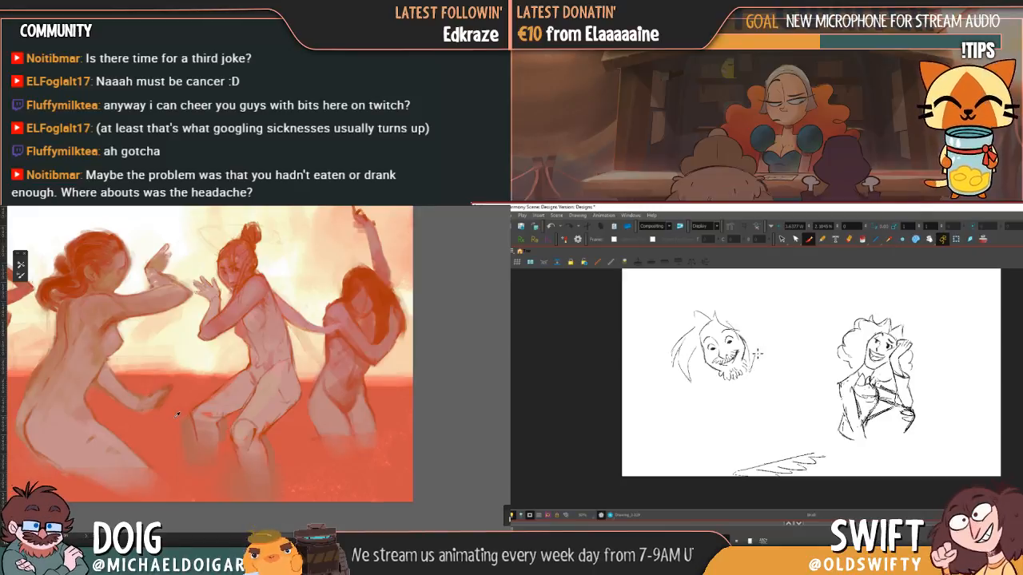
drag(751, 334, 756, 362)
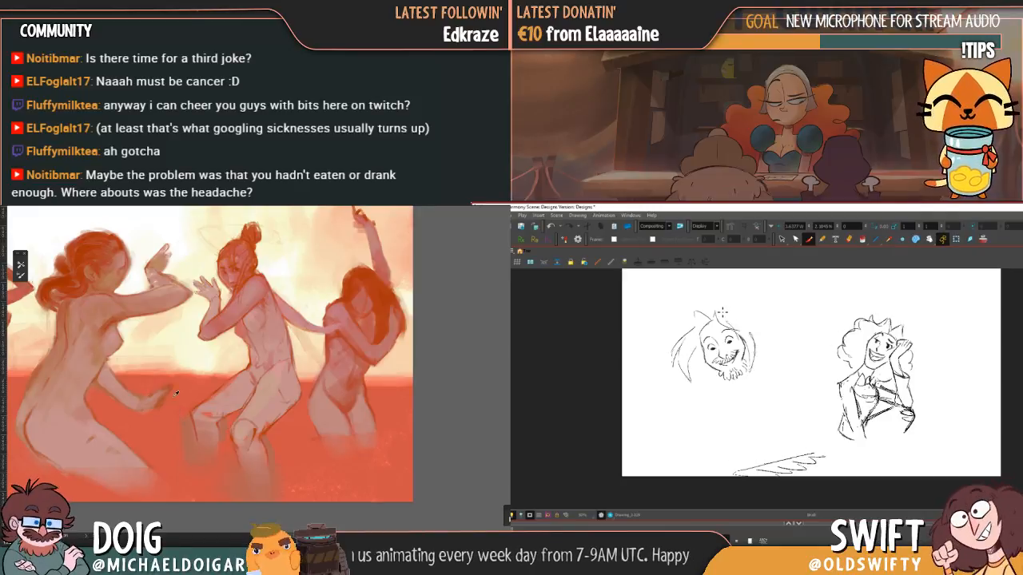
alt+click(241, 330)
drag(742, 325, 759, 334)
mouse_move(166, 344)
mouse_down()
mouse_move(234, 337)
mouse_move(250, 346)
mouse_move(201, 358)
mouse_move(199, 340)
mouse_move(176, 364)
mouse_move(171, 390)
mouse_move(187, 358)
mouse_up()
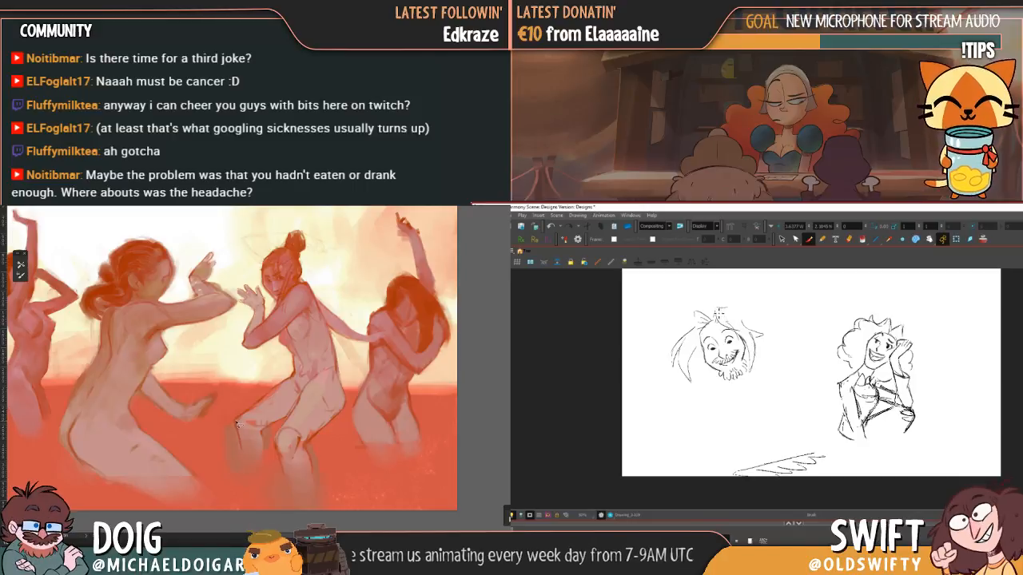
- Lasso the areas around the crouching figure's lower legs in the painting, tidy the edges and clear the selection
mouse_move(237, 422)
mouse_down()
mouse_move(247, 474)
mouse_move(223, 465)
mouse_move(234, 421)
mouse_up()
mouse_move(268, 427)
mouse_down()
mouse_move(272, 465)
mouse_move(270, 425)
mouse_move(323, 459)
mouse_move(329, 483)
mouse_move(308, 441)
mouse_move(268, 436)
mouse_move(270, 425)
mouse_up()
mouse_move(103, 433)
mouse_down()
mouse_move(216, 431)
mouse_move(165, 440)
mouse_up()
drag(730, 362, 732, 361)
click(772, 345)
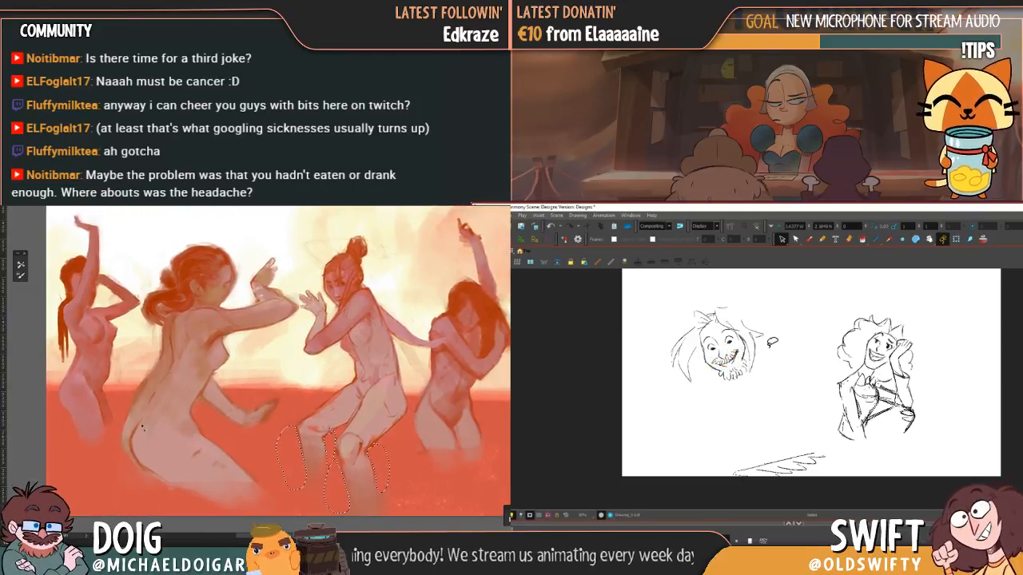
key(ctrl+d)
- Lasso the man's entire bearded head with its hair and delete it
drag(780, 347, 666, 377)
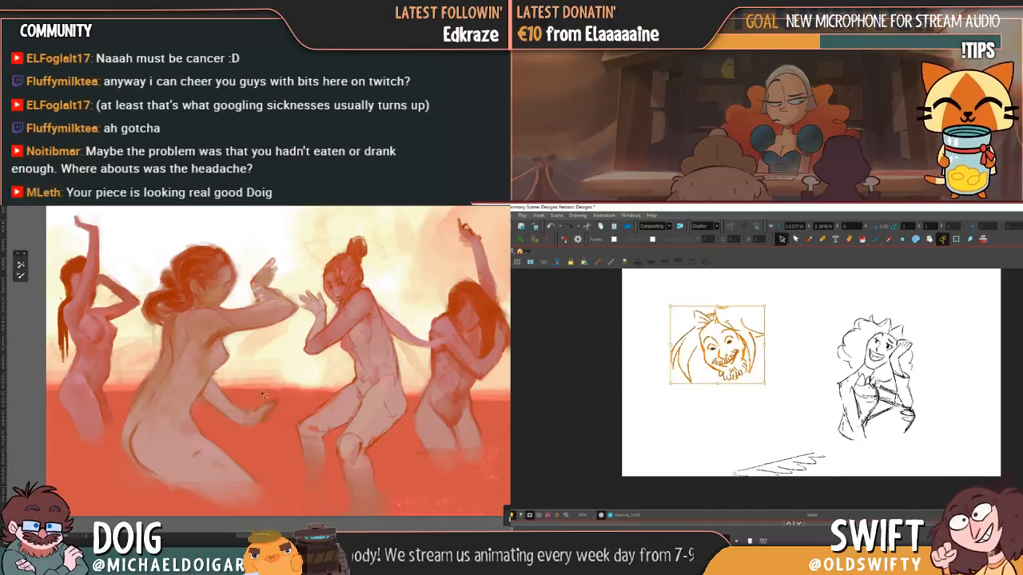
key(Delete)
key(alt+b)
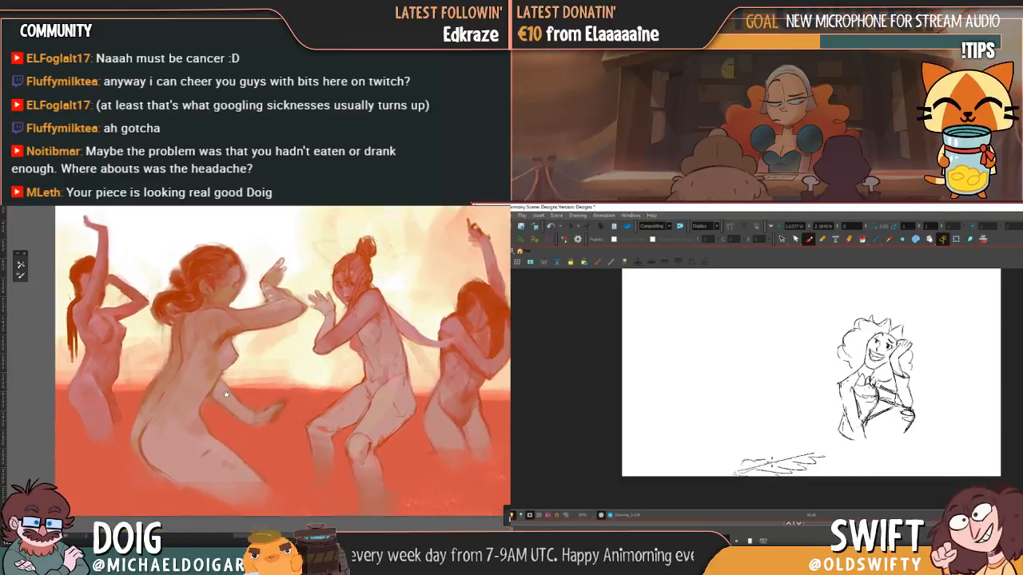
- Draw the back of the hand resting on the desk and sketch long lines for the man's two arms
key(.)
drag(789, 452, 812, 449)
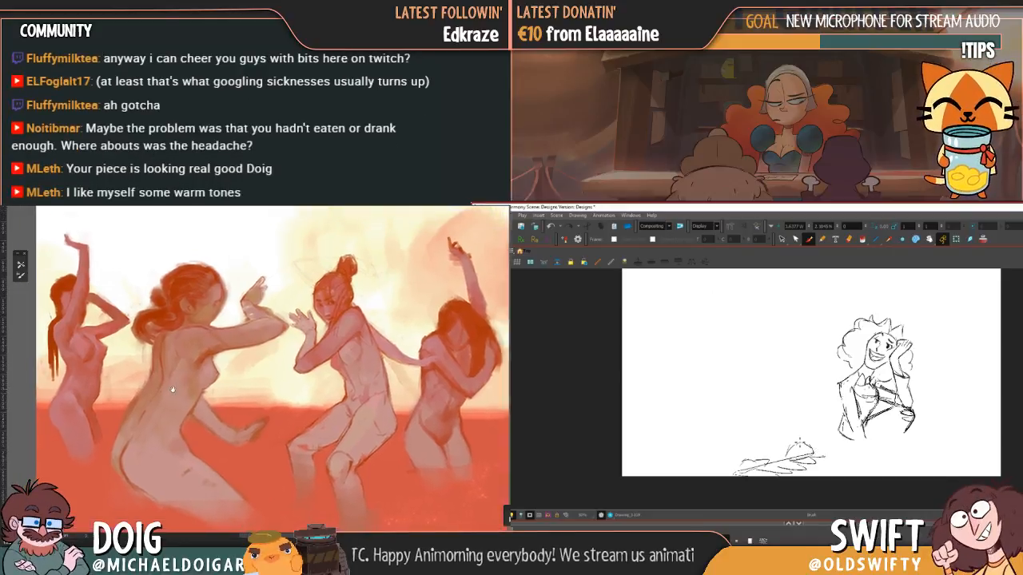
drag(791, 449, 768, 390)
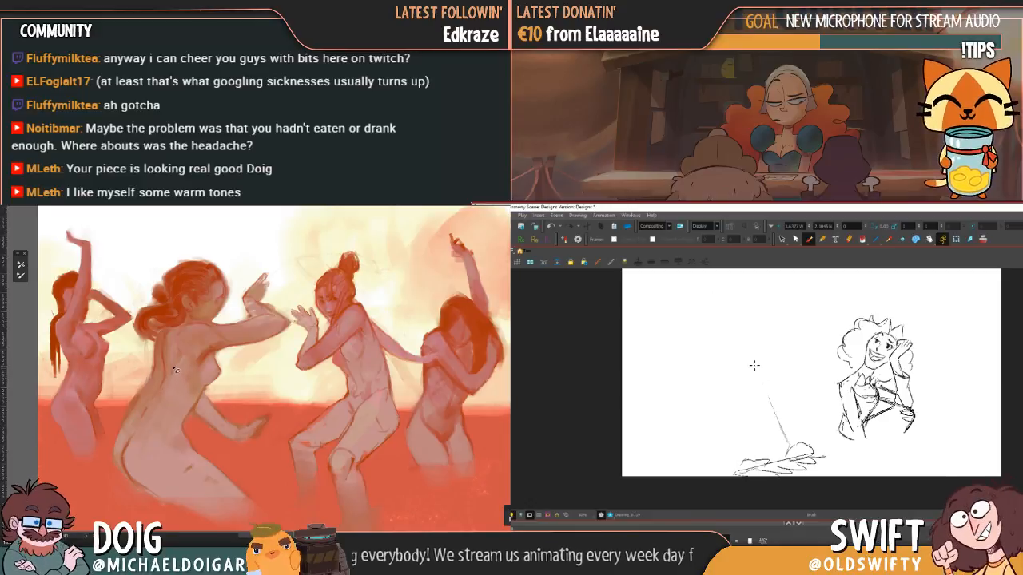
drag(751, 353, 786, 430)
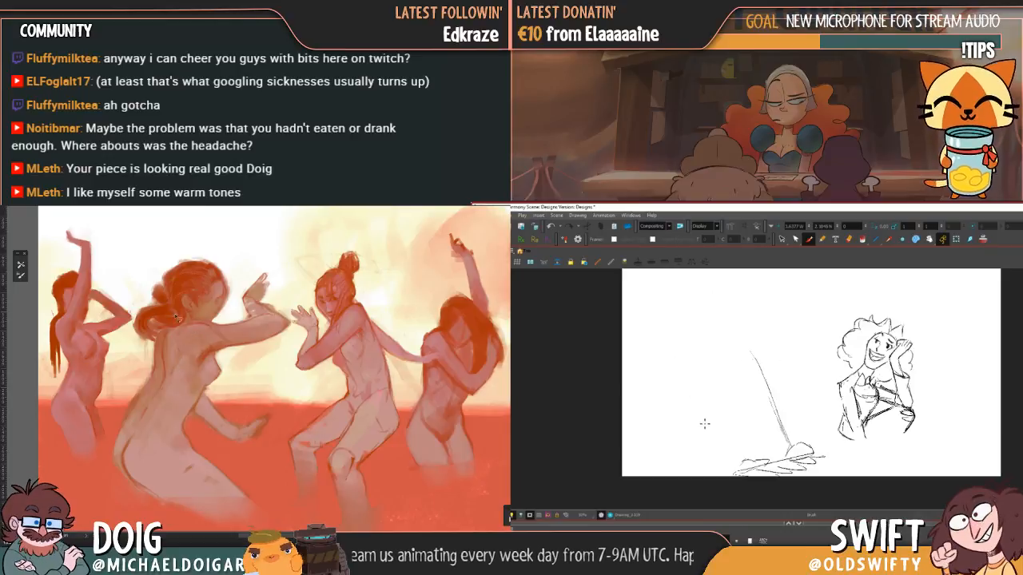
drag(694, 411, 736, 470)
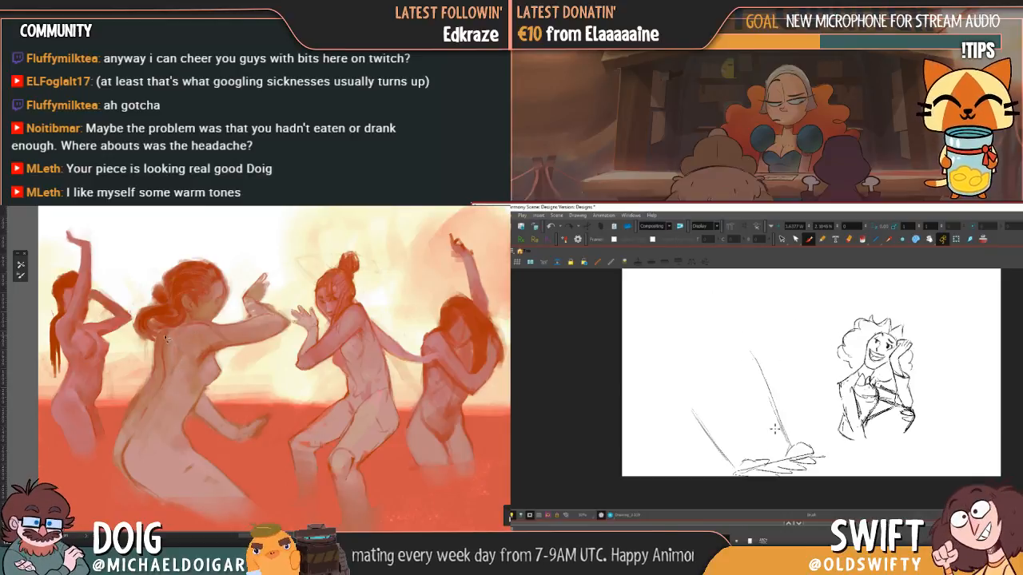
key(.)
drag(717, 379, 740, 434)
key(.)
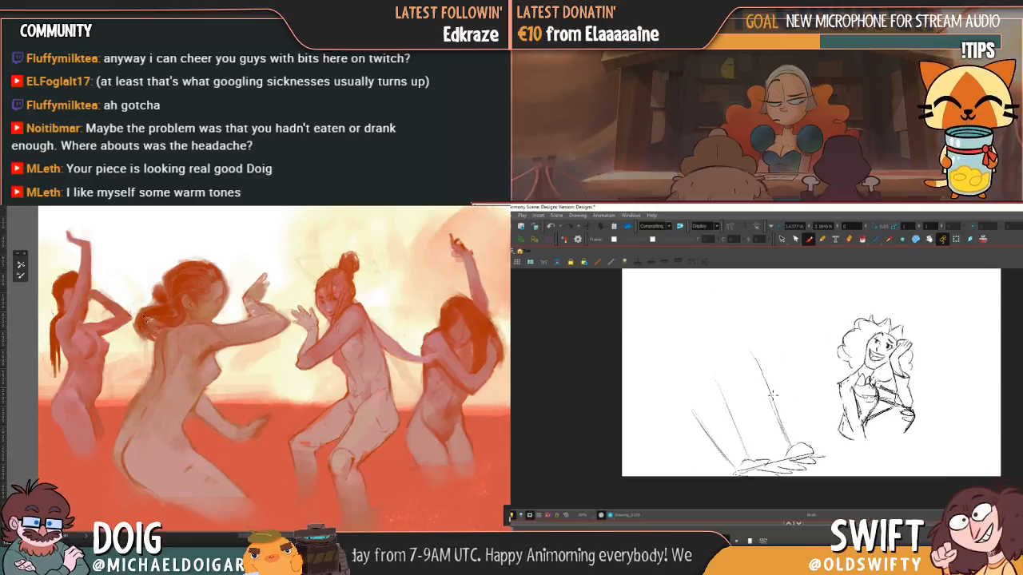
- Add the inner arm line and a rounded shoulder to the man's pose, comparing with the laughing couple drawing
key(.)
drag(772, 455, 733, 393)
key(.)
key(.)
drag(706, 369, 717, 381)
key(.)
key(.)
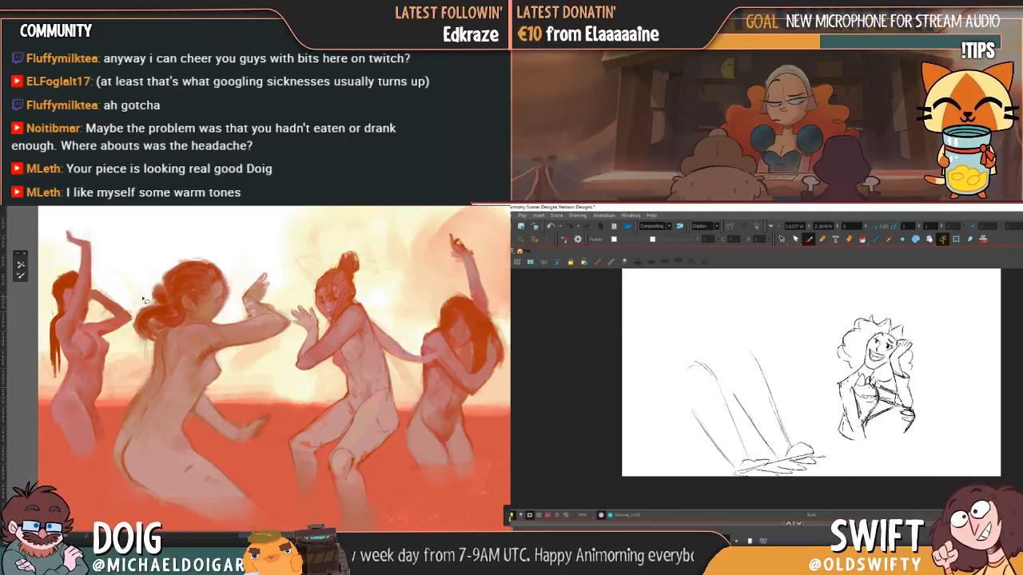
key(.)
key(.)
key(.)
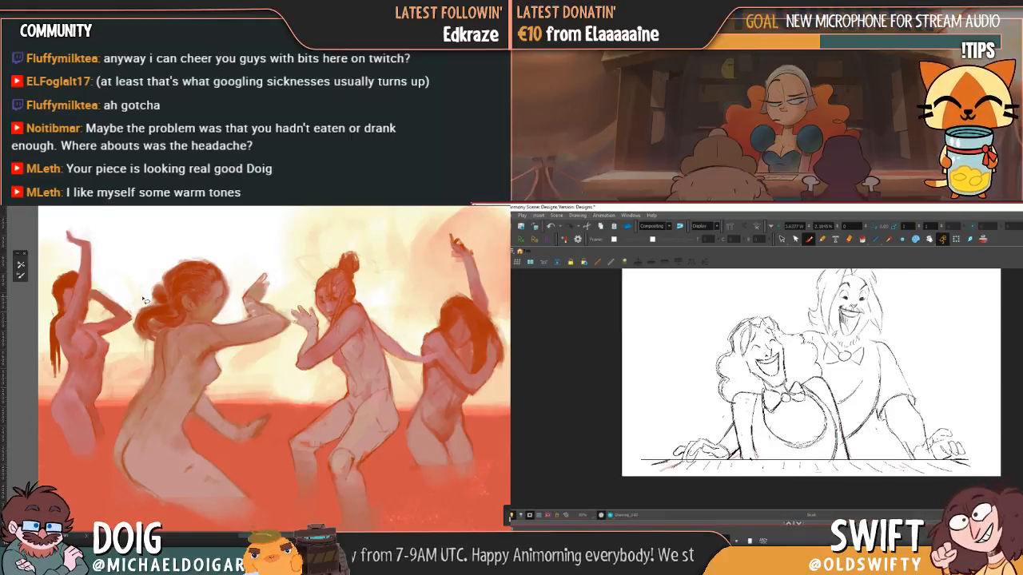
key(.)
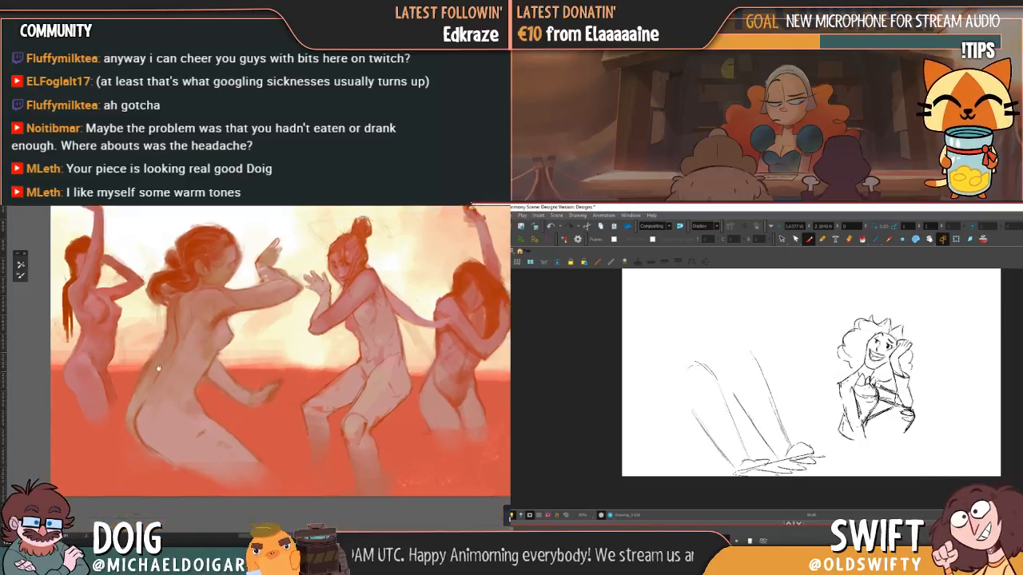
- Draw an oval head outline for the man above his shoulder
drag(152, 386, 153, 383)
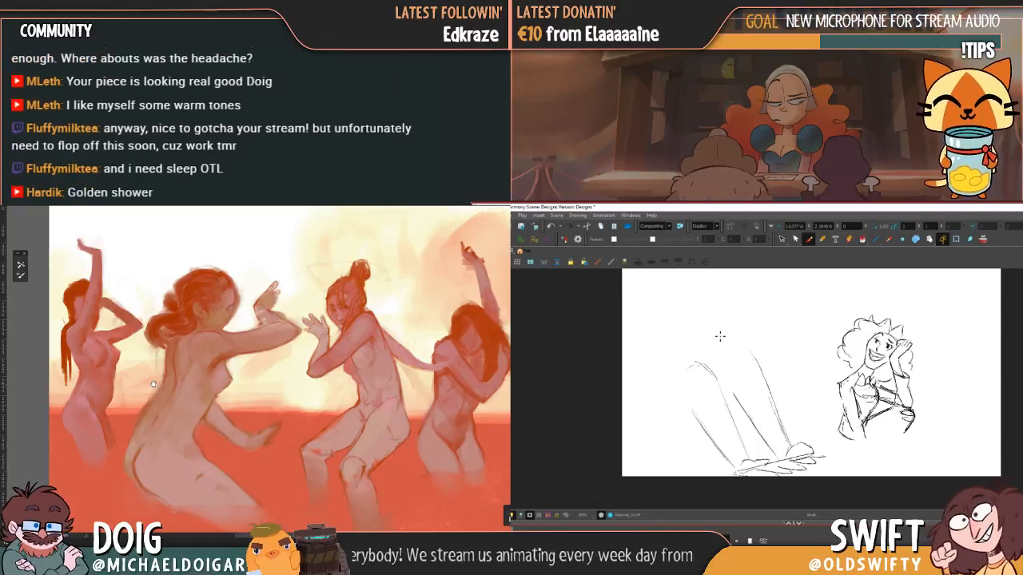
drag(177, 387, 156, 383)
drag(693, 332, 726, 311)
drag(156, 383, 154, 385)
drag(737, 321, 736, 327)
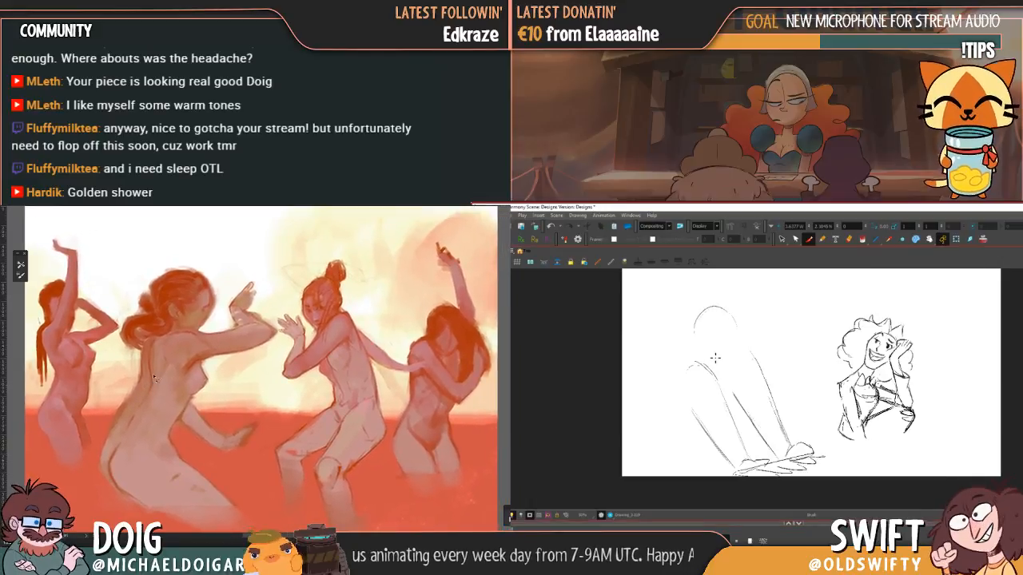
drag(719, 363, 739, 324)
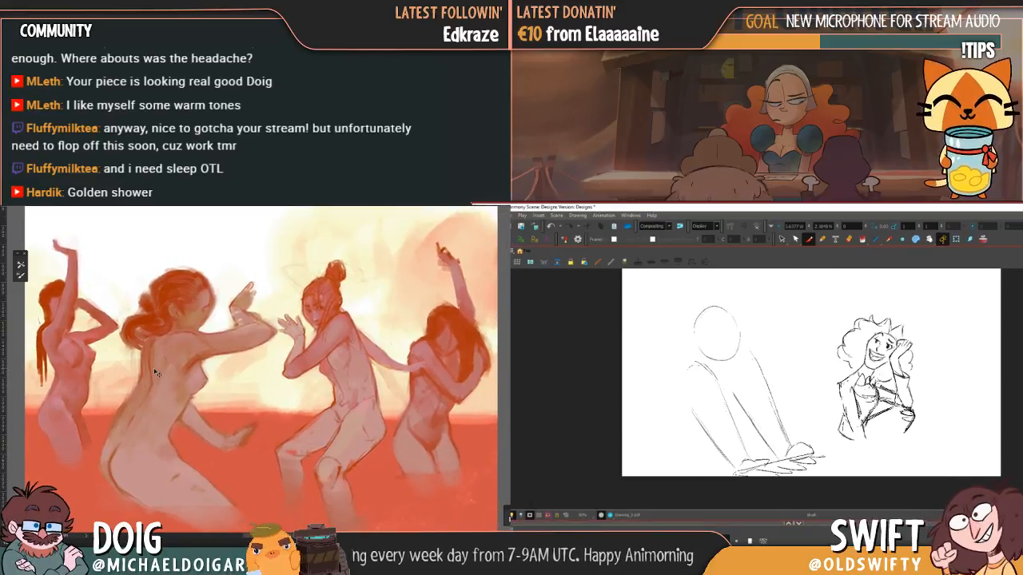
- Sample a pale peach tone and brush mist across the painting's lower area while sketching the man's nose and mouth
scroll(155, 373, down, 2)
scroll(152, 351, up, 2)
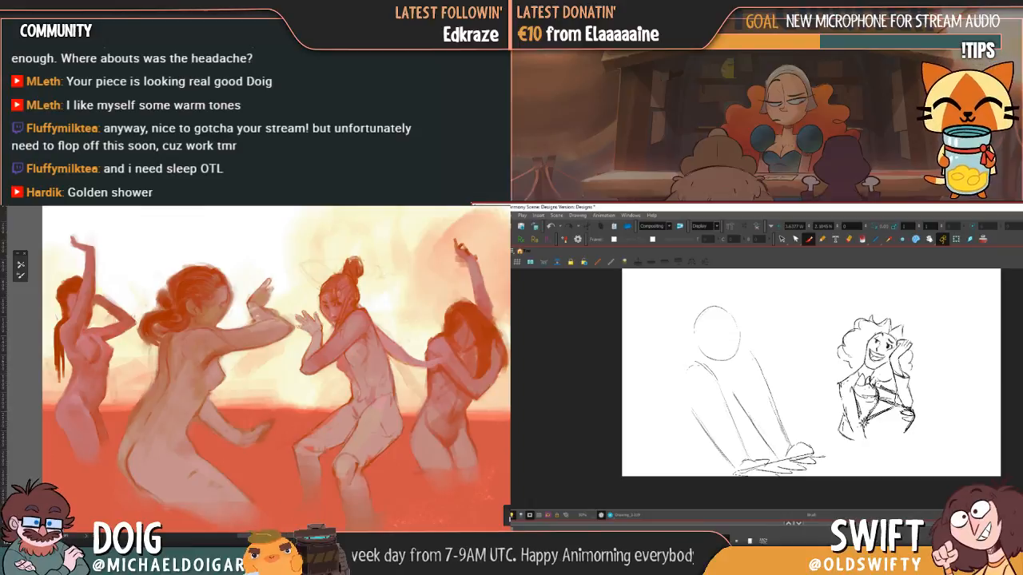
key(ctrl+comma)
key(ctrl+comma)
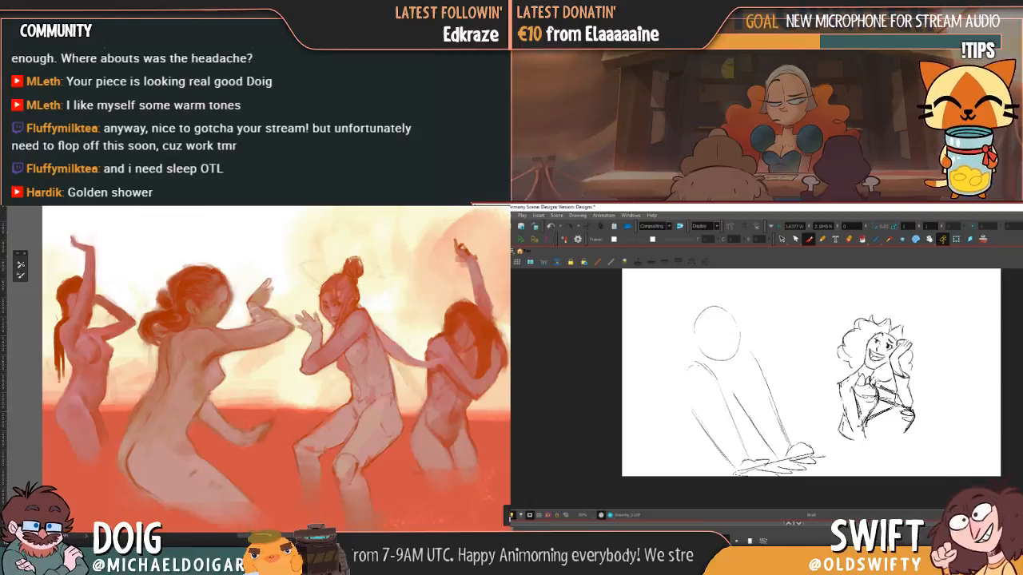
scroll(190, 397, down, 2)
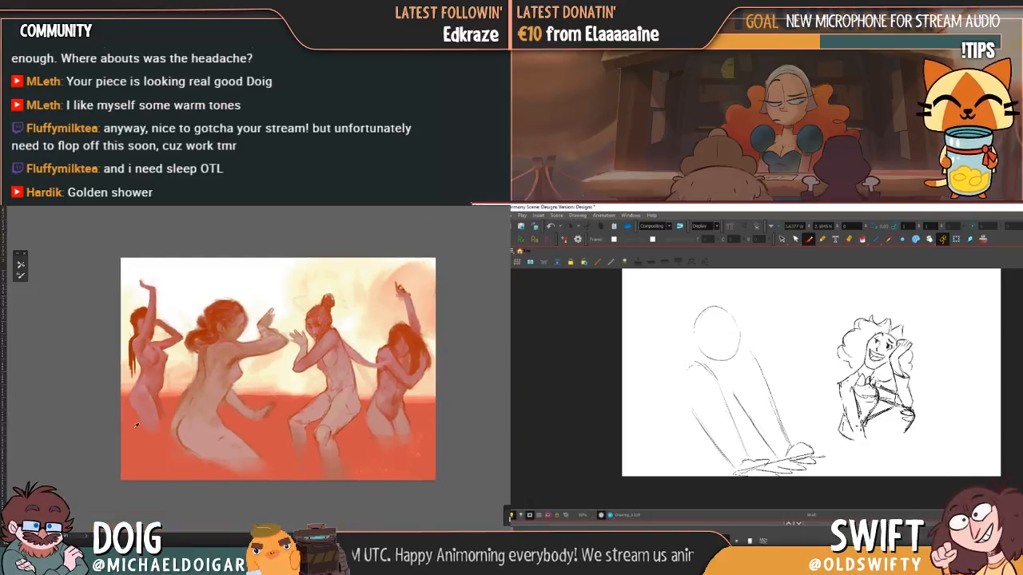
alt+click(179, 375)
drag(737, 323, 743, 340)
drag(166, 454, 209, 456)
drag(722, 334, 737, 336)
mouse_move(209, 456)
mouse_down()
mouse_move(270, 477)
mouse_move(312, 466)
mouse_up()
drag(724, 336, 734, 342)
mouse_move(311, 466)
mouse_down()
mouse_move(350, 458)
mouse_move(347, 431)
mouse_move(448, 468)
mouse_move(442, 461)
mouse_up()
- Refine the man's grin and add short beard strokes beneath his chin
drag(721, 333, 732, 340)
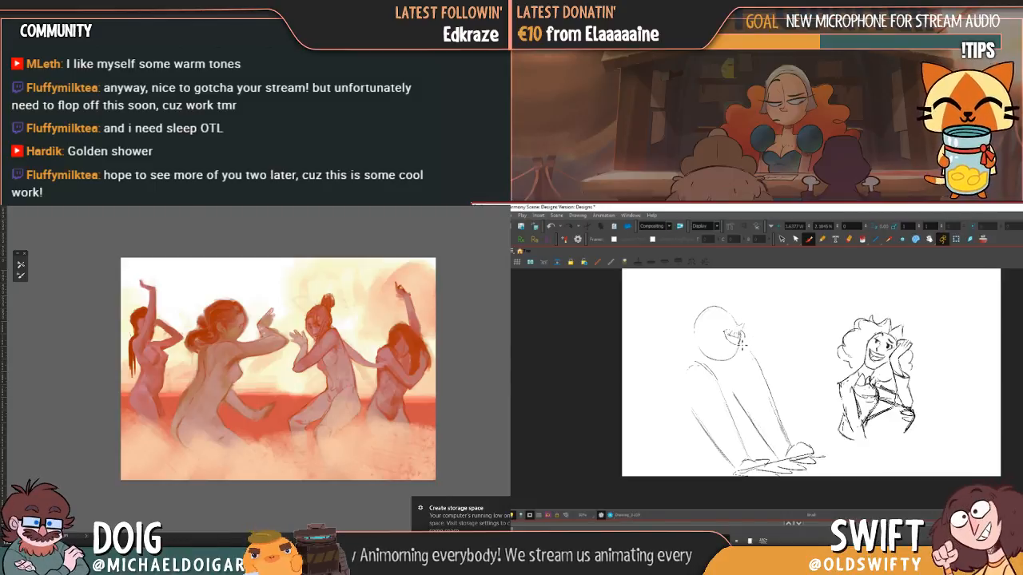
drag(732, 338, 738, 346)
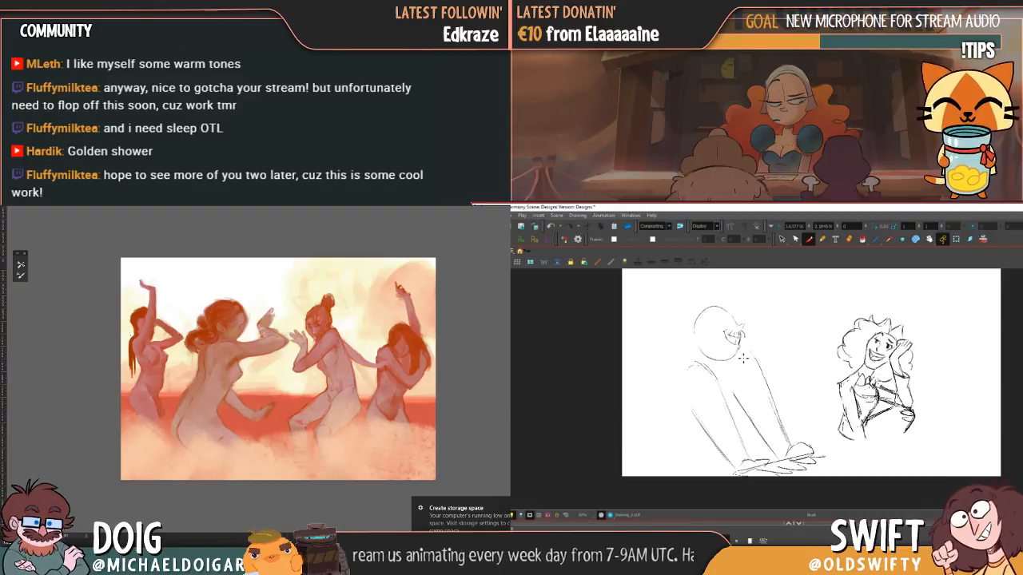
drag(737, 353, 739, 363)
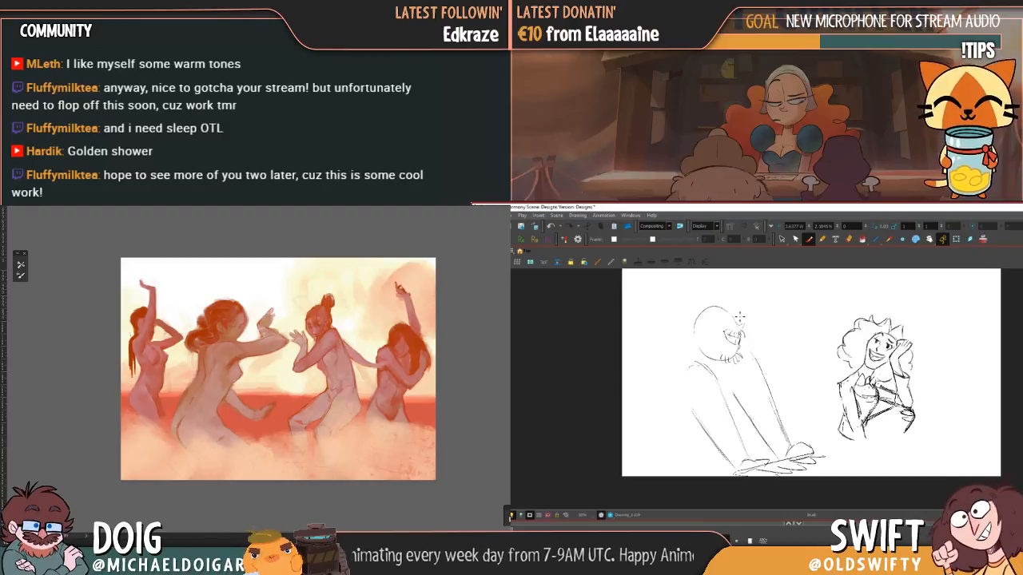
- Switch to the browser's image results and preview the gold-headband profile portrait, while drawing the man's eye and eyebrow
key(alt+Tab)
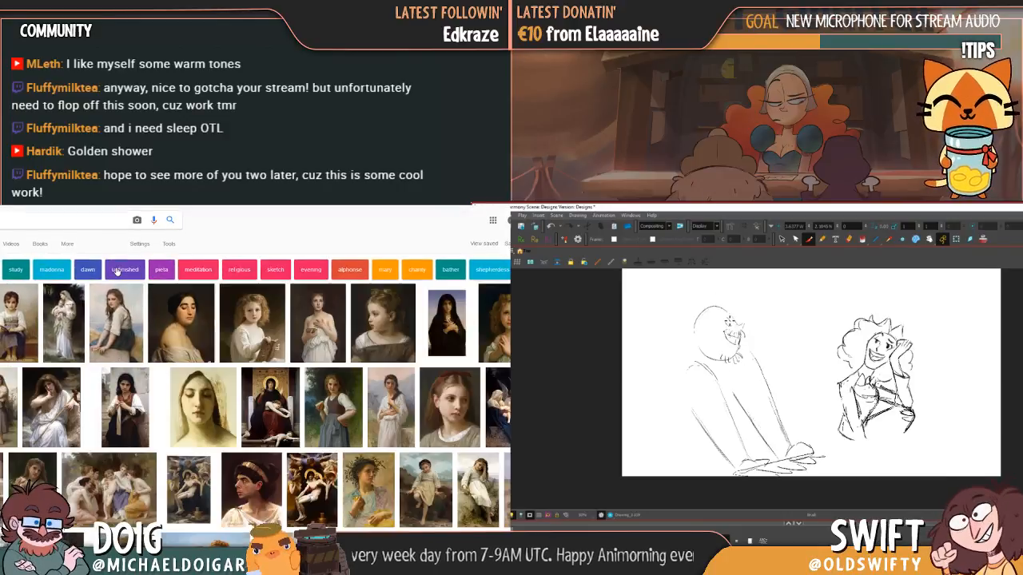
drag(728, 320, 735, 326)
scroll(197, 389, down, 1)
scroll(197, 389, down, 1)
click(251, 389)
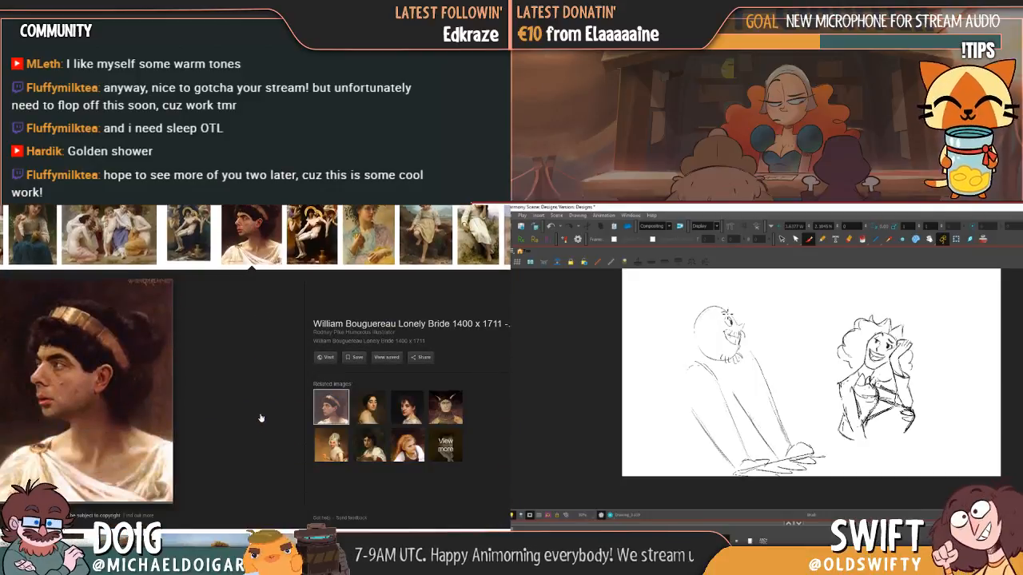
drag(722, 313, 732, 318)
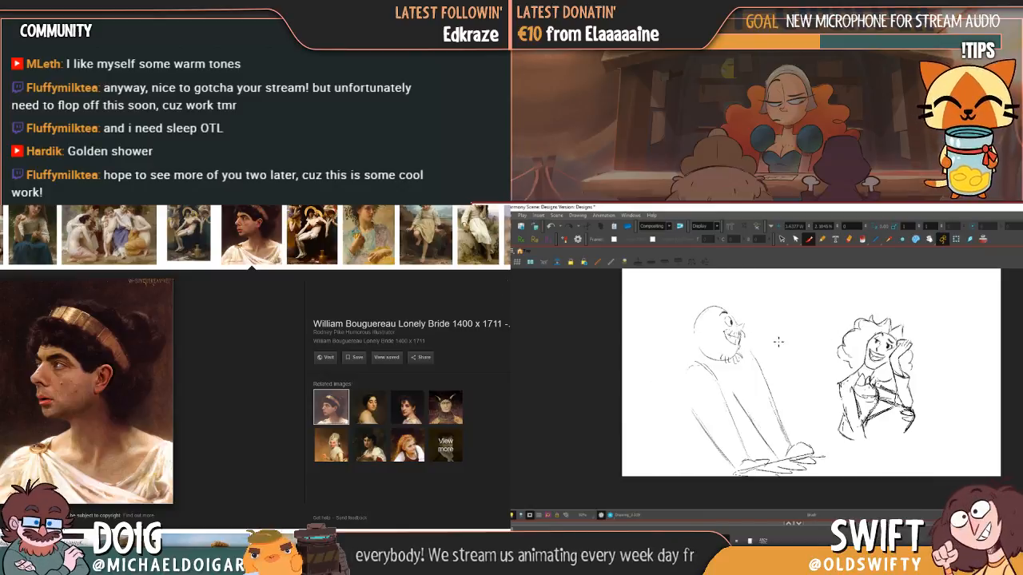
key(Escape)
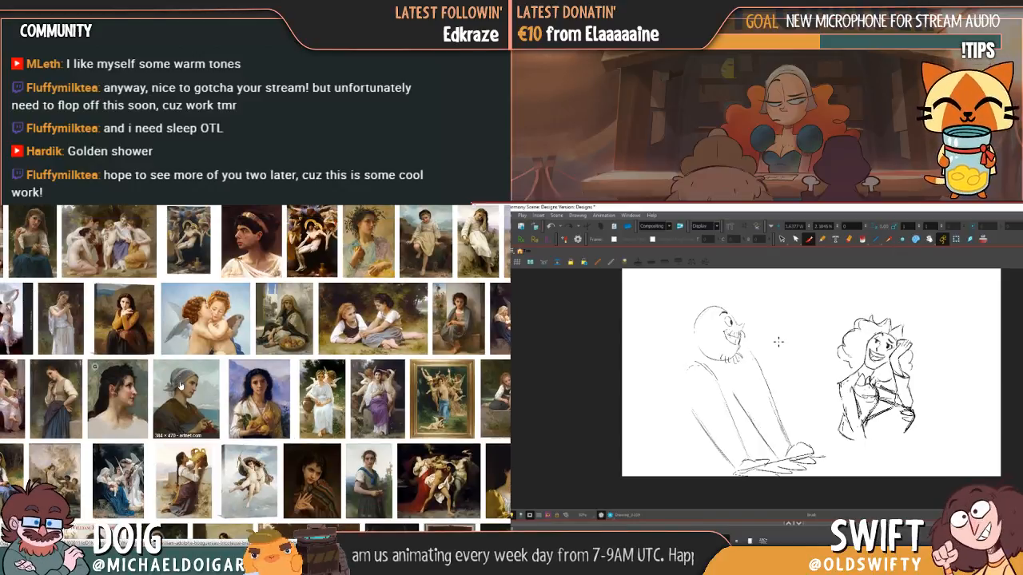
- Run a new image search for Rowan Atkinson photoshopped into famous paintings
scroll(177, 391, up, 5)
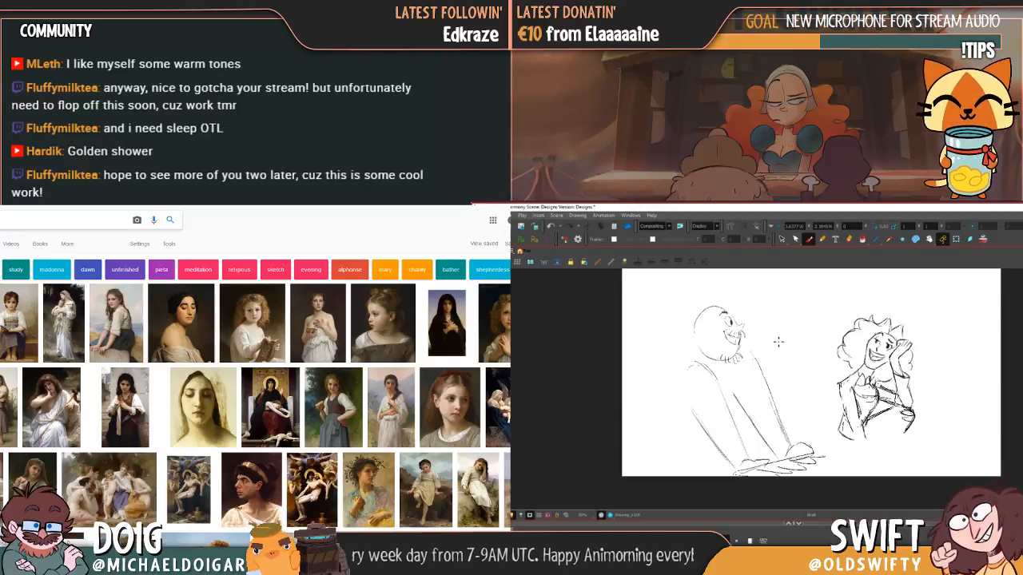
click(64, 220)
text(drawings)
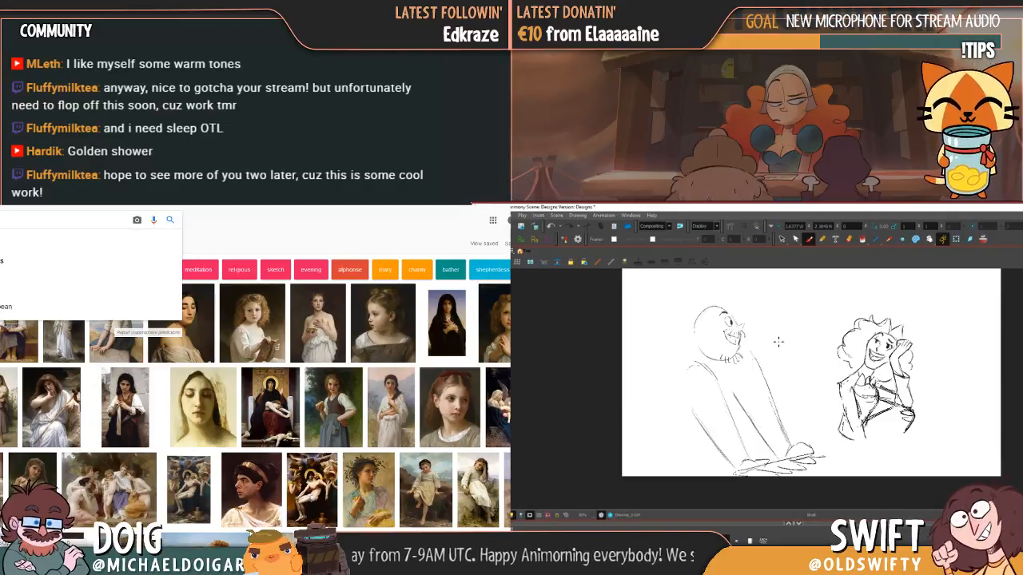
key(Return)
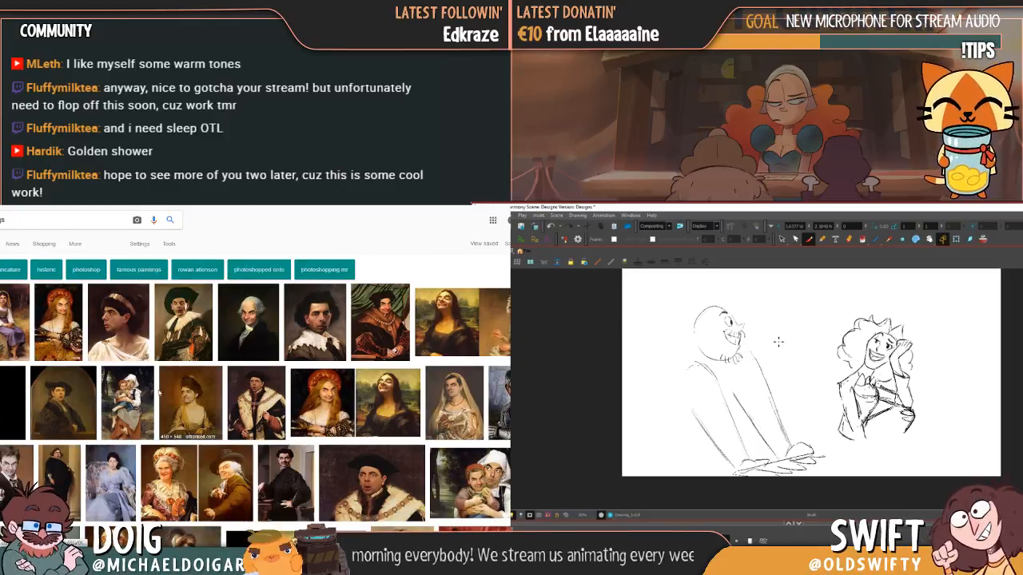
- Preview the gold-headband profile portrait and the Mona Lisa pair, and return to the earlier classical painting results
click(116, 342)
scroll(243, 364, up, 2)
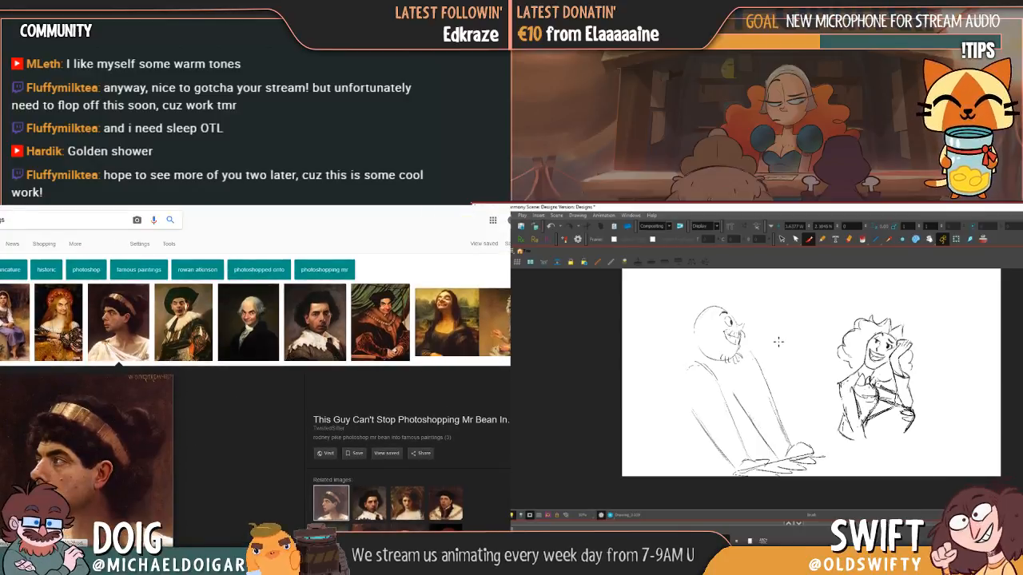
key(Escape)
click(457, 326)
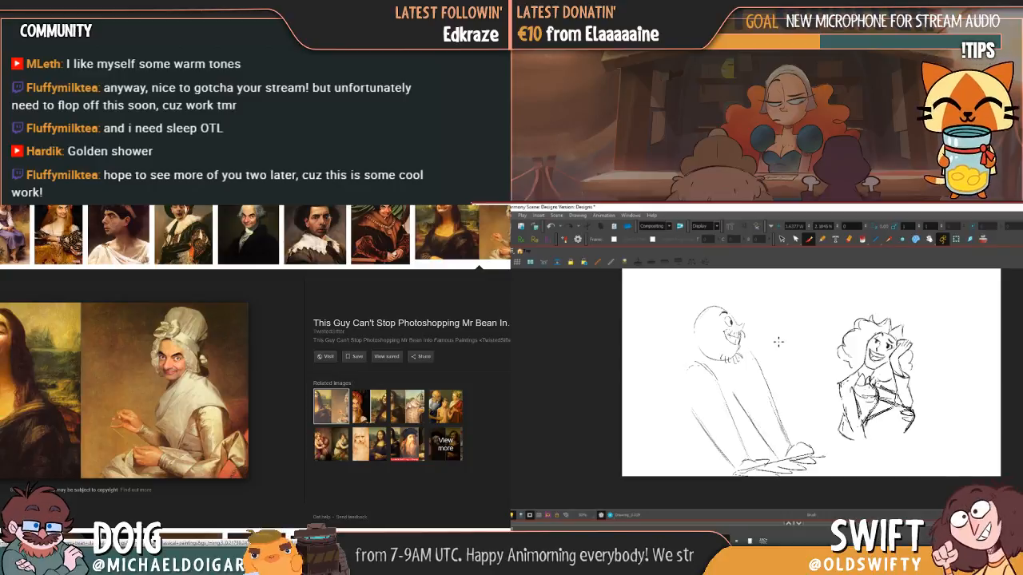
key(Escape)
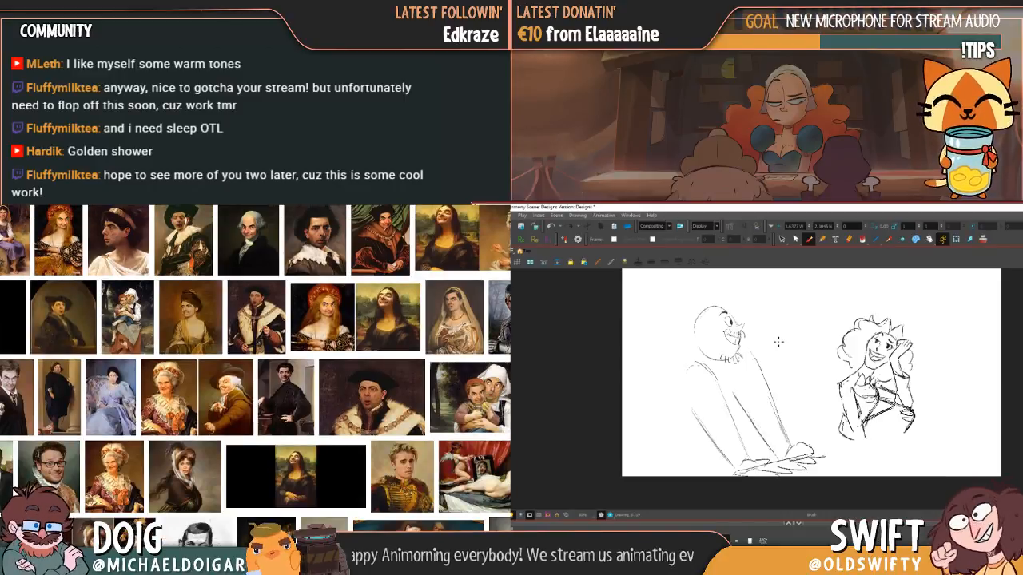
click(462, 238)
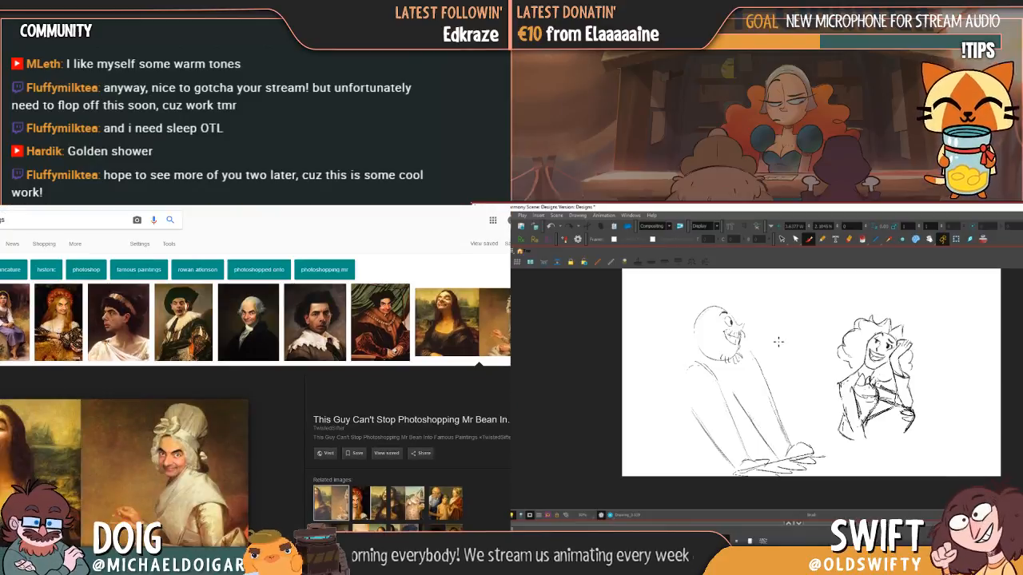
key(alt+Left)
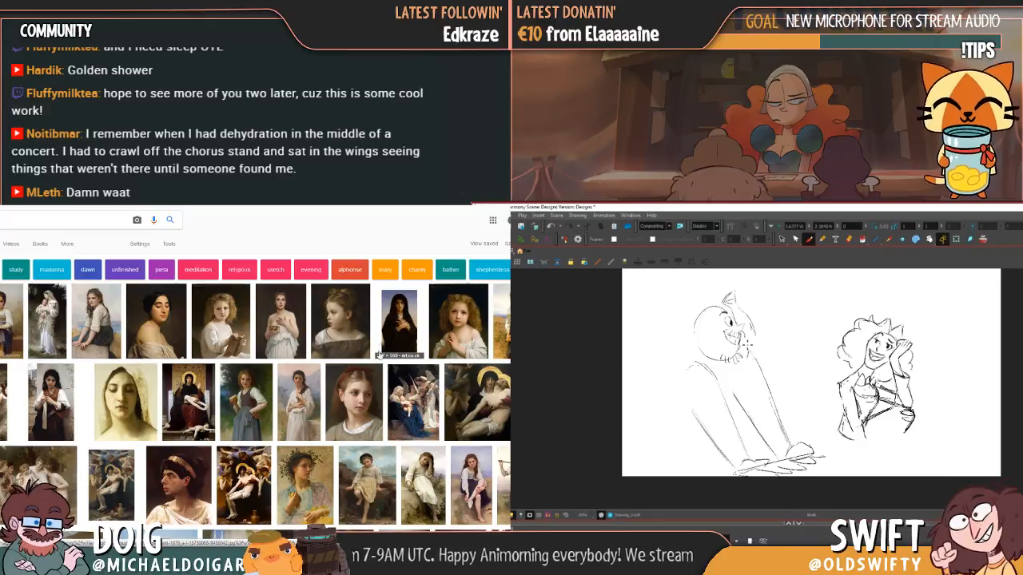
- Browse the Bouguereau image results and preview the altered 'Admiration' 1897 painting
scroll(330, 425, down, 3)
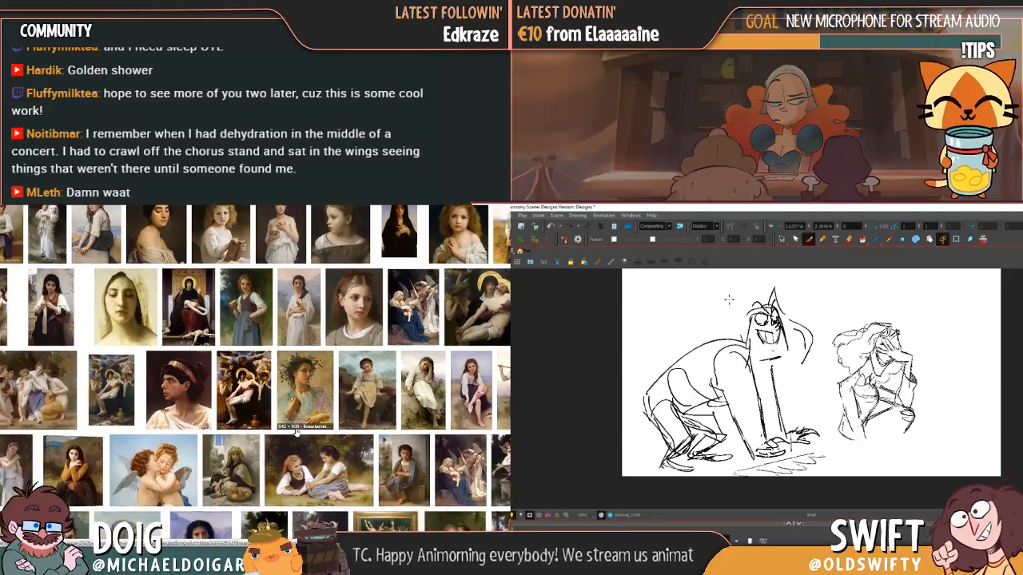
scroll(295, 431, down, 5)
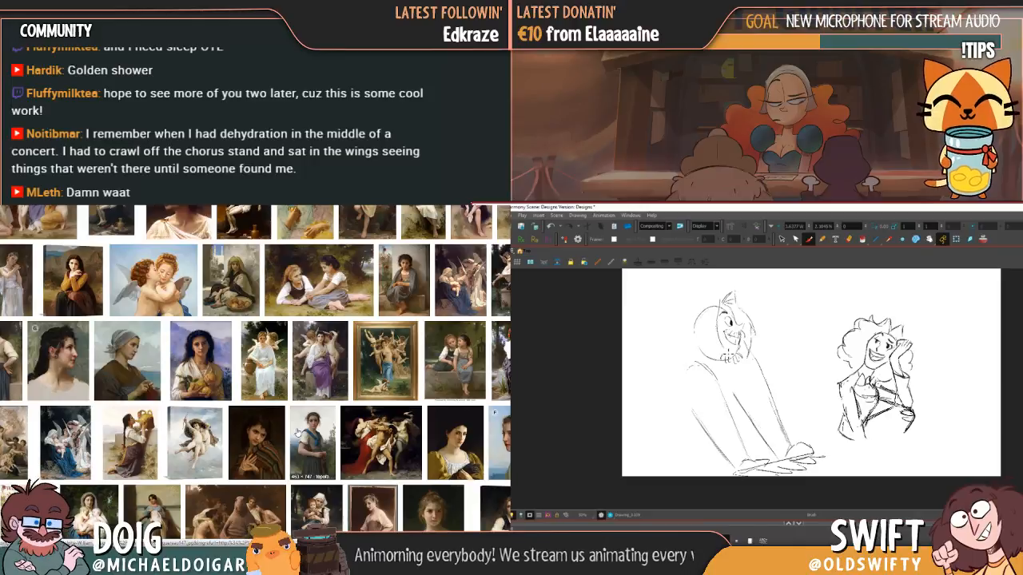
scroll(297, 431, down, 3)
click(249, 401)
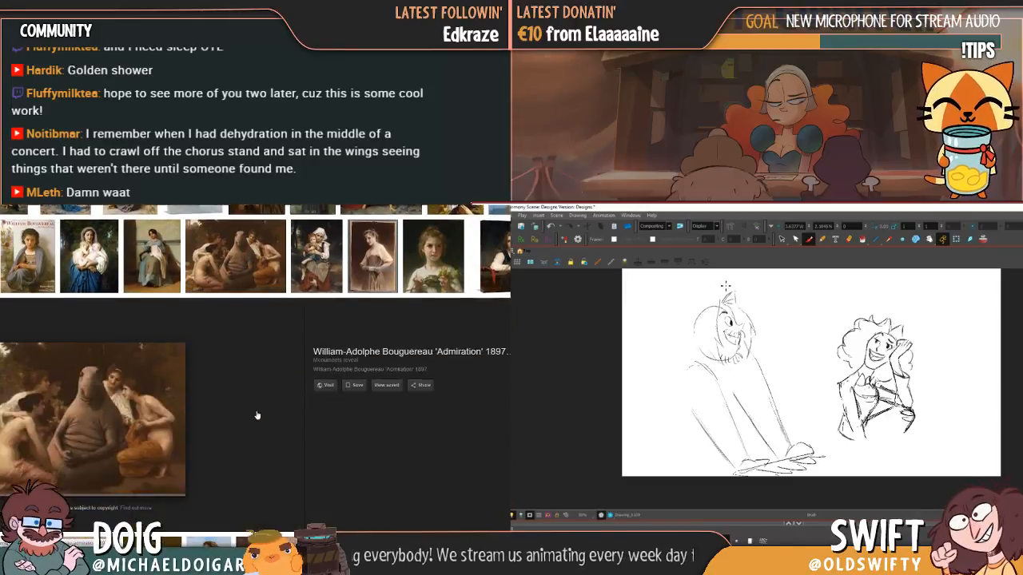
click(327, 356)
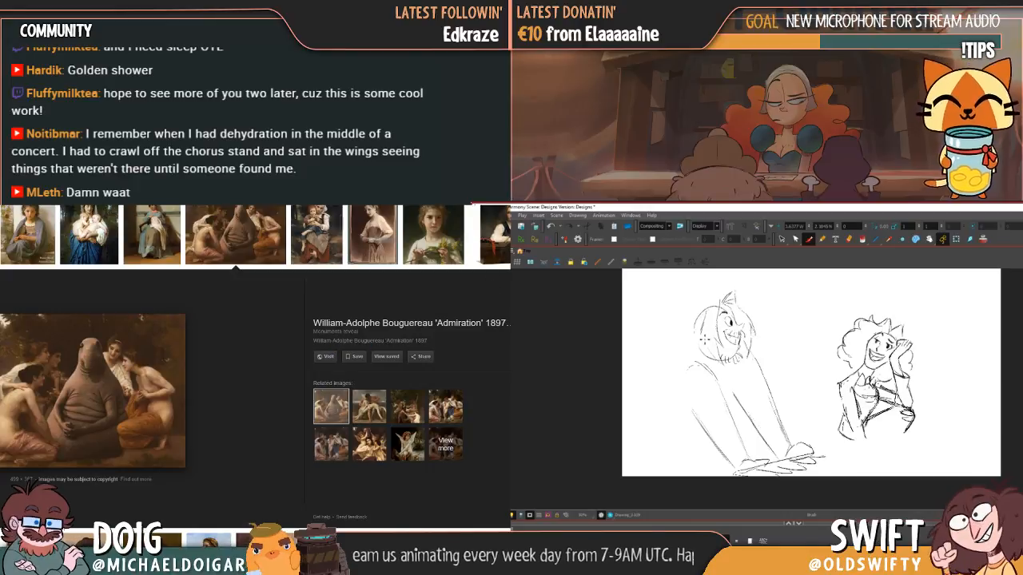
key(Escape)
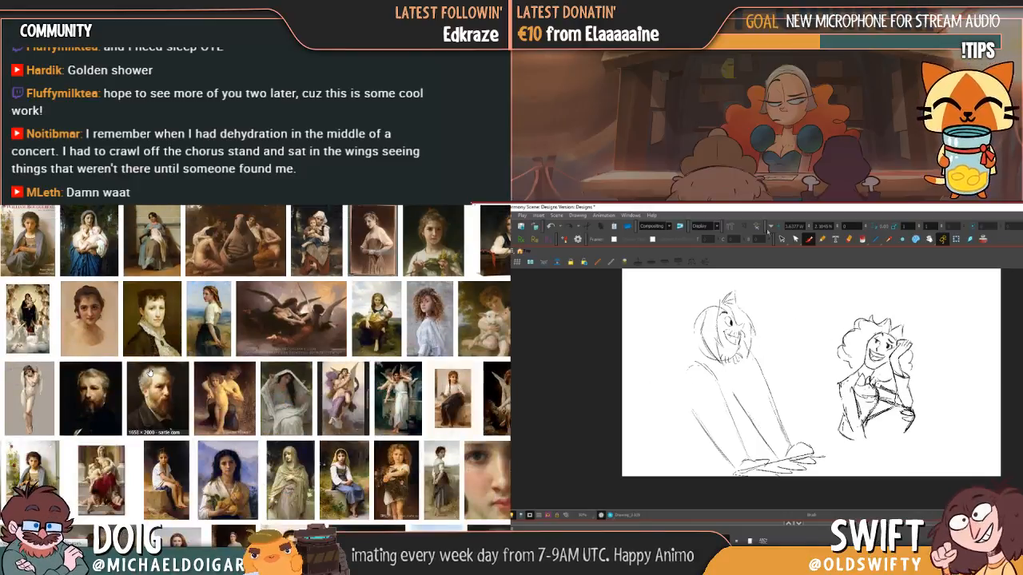
- Run a new image search for Bouguereau's nymphs and satyr painting
scroll(149, 373, up, 2)
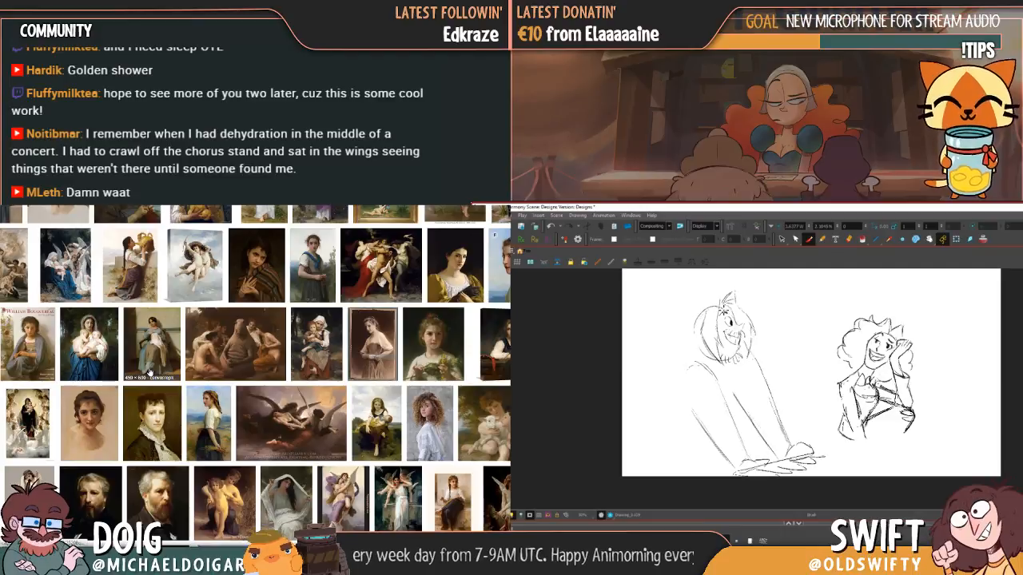
scroll(149, 373, up, 5)
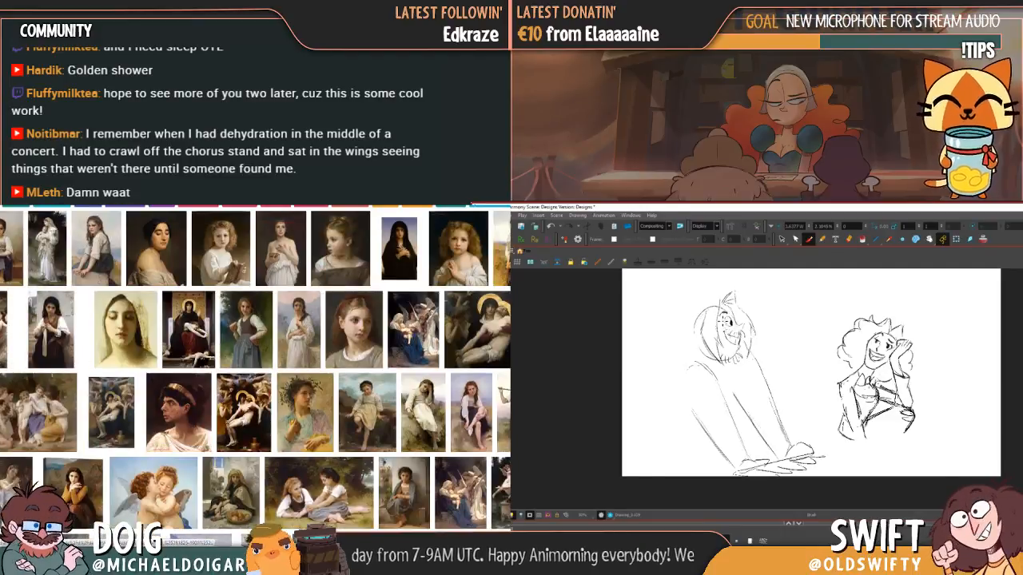
click(64, 220)
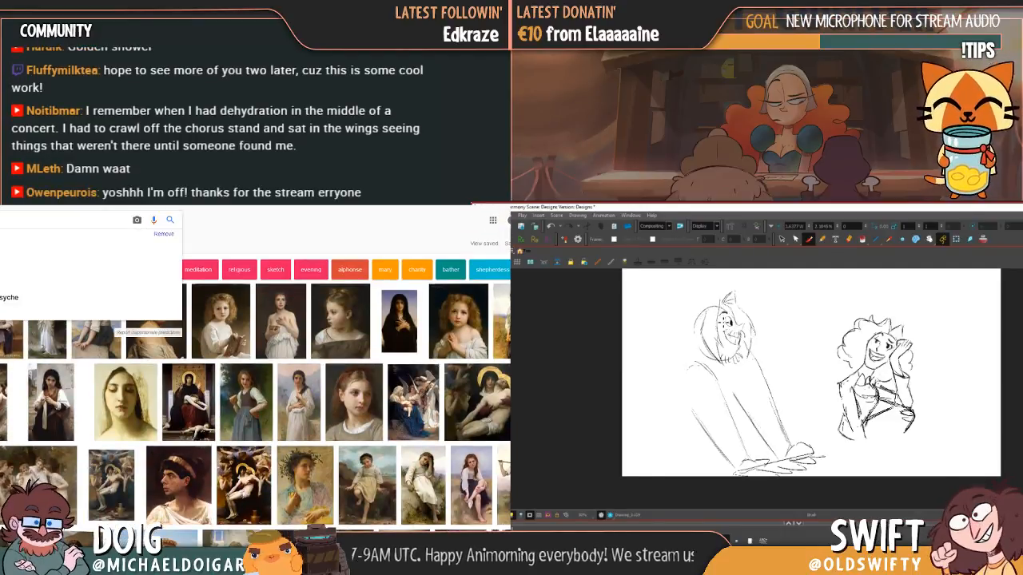
key(Return)
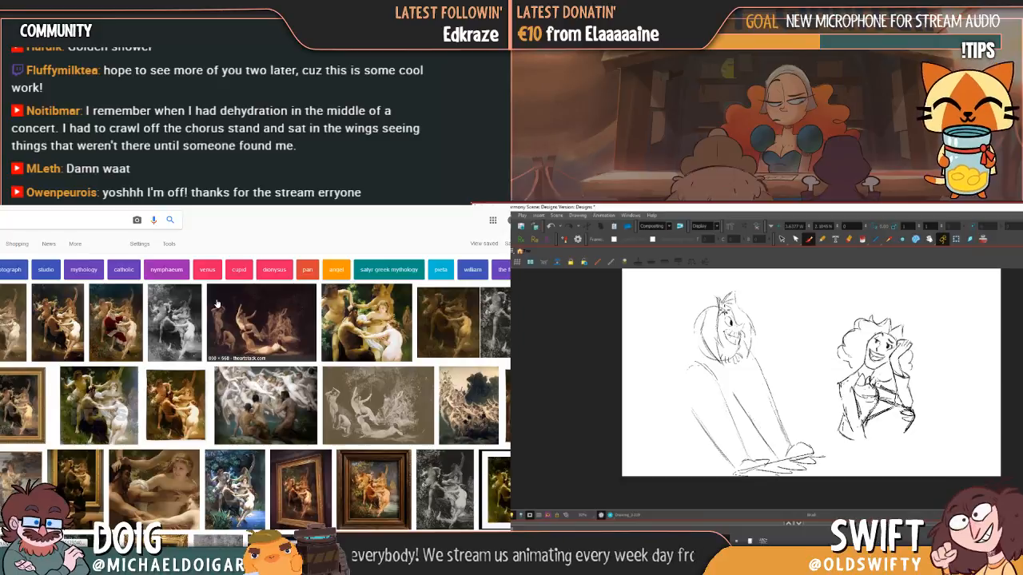
- Switch back to the figure painting while sketching long hair behind the man's head and comparing neighbouring storyboard drawings
mouse_move(718, 303)
mouse_down()
mouse_move(708, 296)
mouse_move(686, 318)
mouse_up()
mouse_move(276, 209)
mouse_down()
mouse_move(50, 256)
mouse_move(154, 268)
mouse_move(0, 277)
mouse_up()
key(f)
key(f)
key(f)
key(g)
key(f)
key(g)
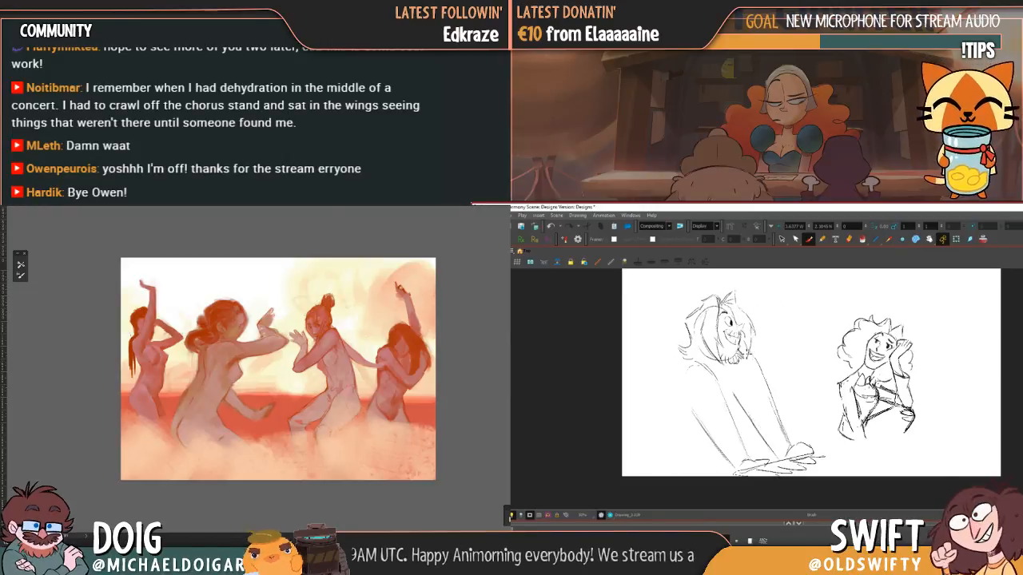
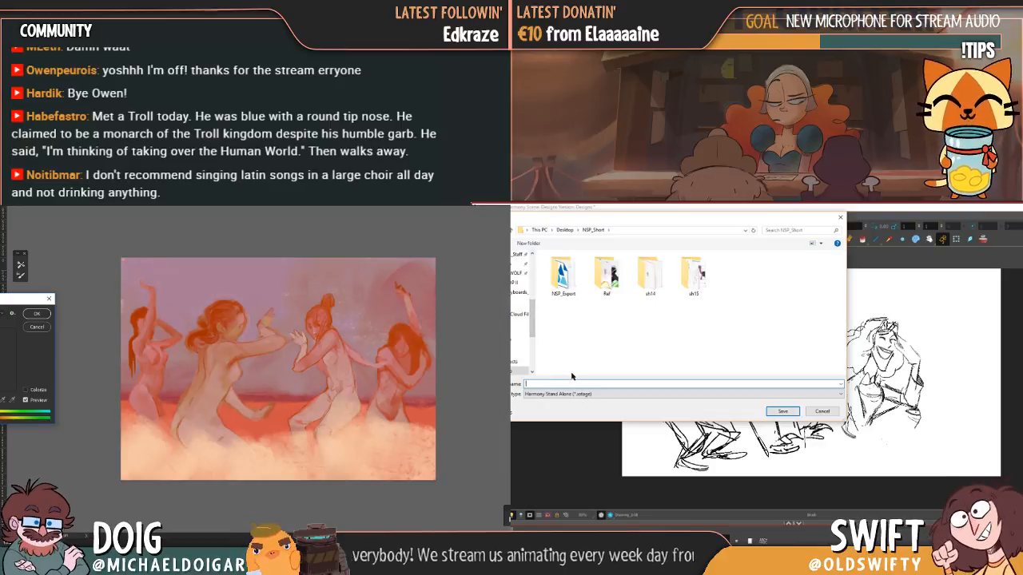
- Apply the hue and saturation adjustment to the painting, and save the storyboard scene as design2 in the NSP_Short folder
click(32, 312)
text(designs)
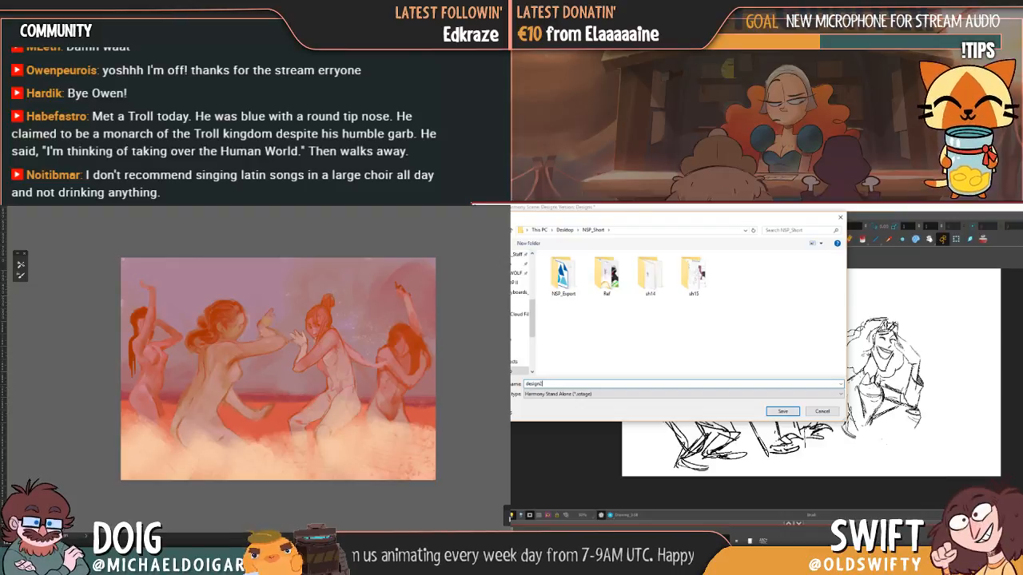
key(Return)
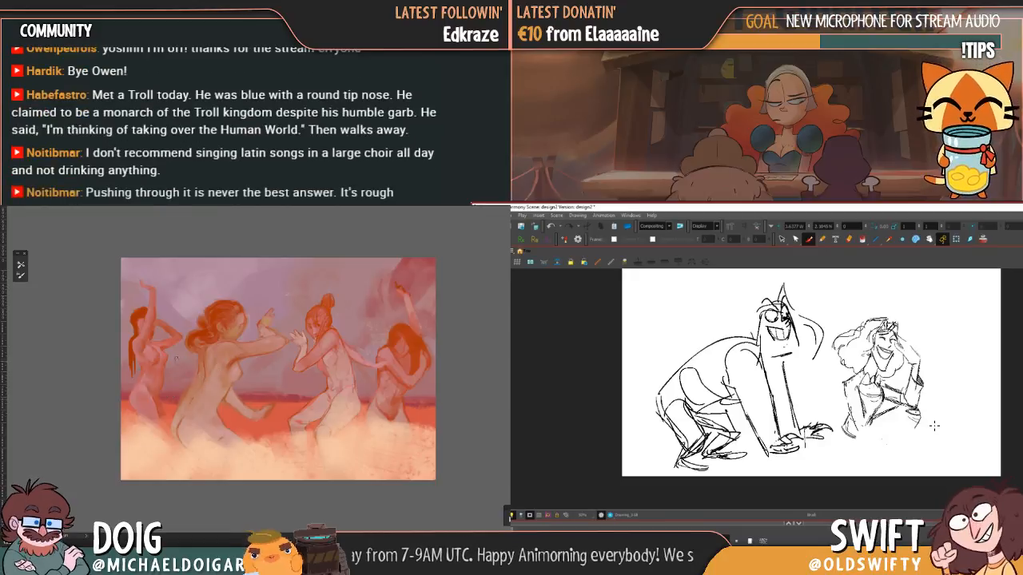
- Compare the neighbouring drawings, remove the thick stroke along the man's front arm, and sample tones from the painting's upper sky
key(.)
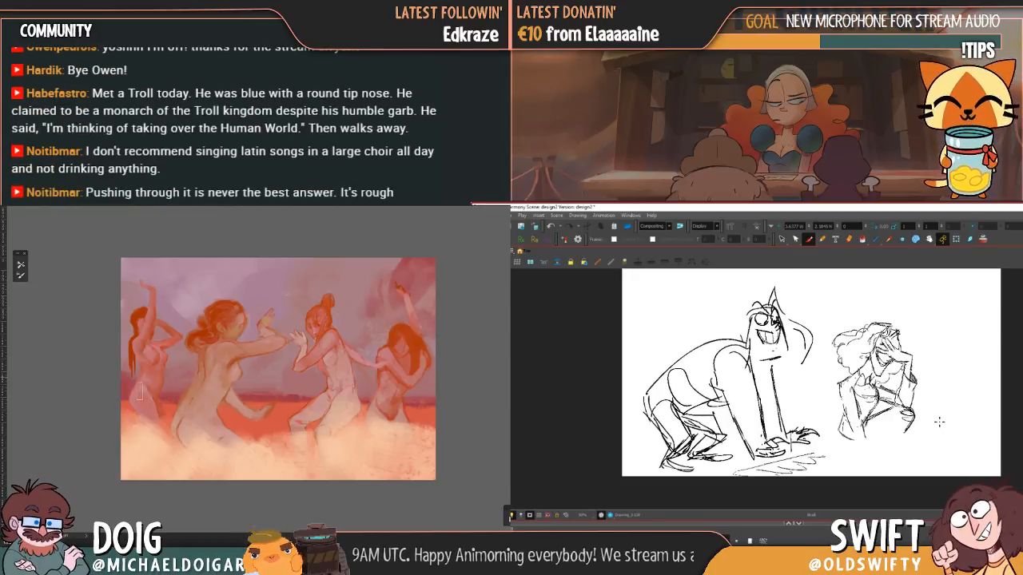
key(.)
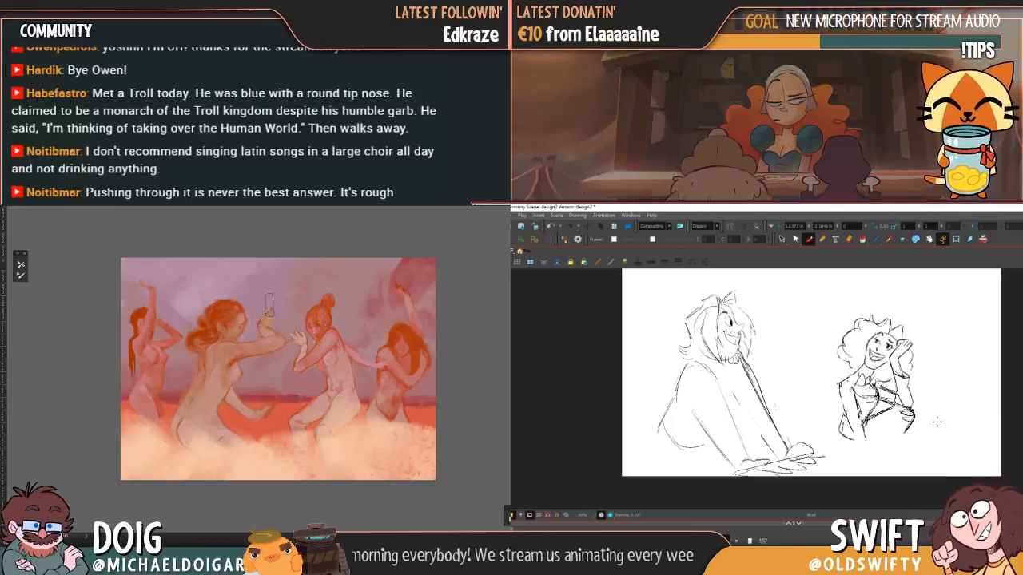
click(782, 238)
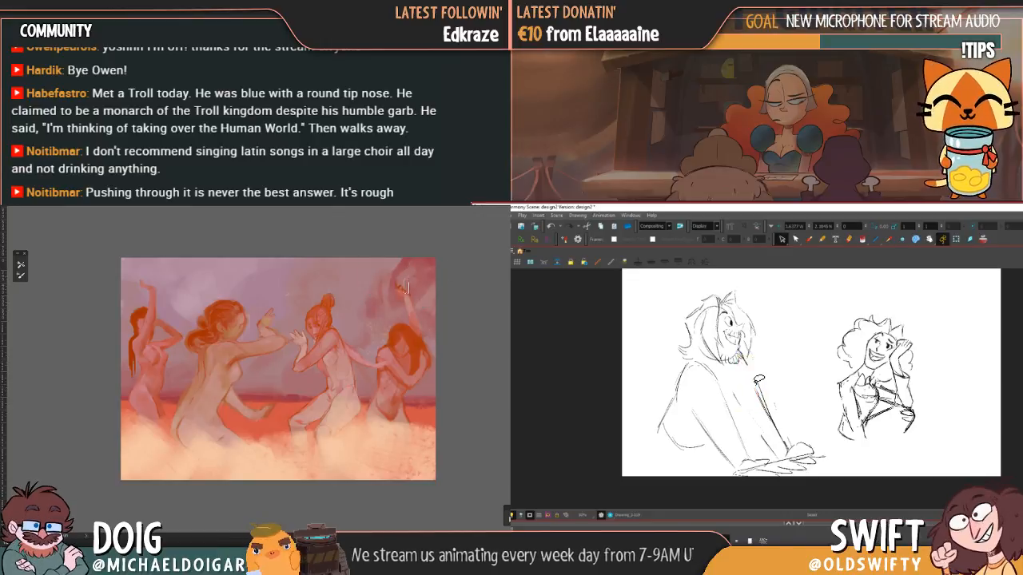
click(399, 276)
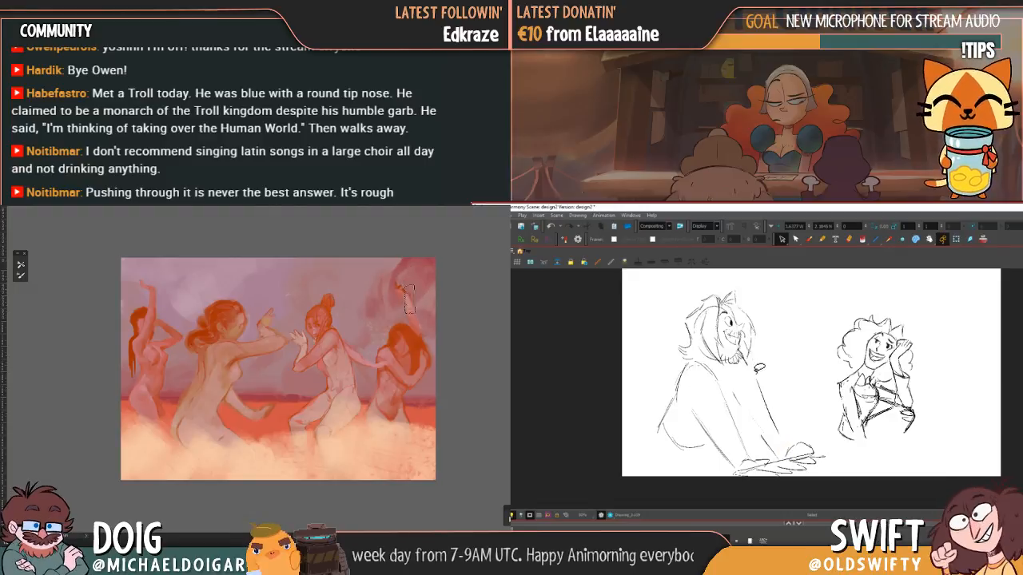
alt+click(391, 269)
alt+click(388, 266)
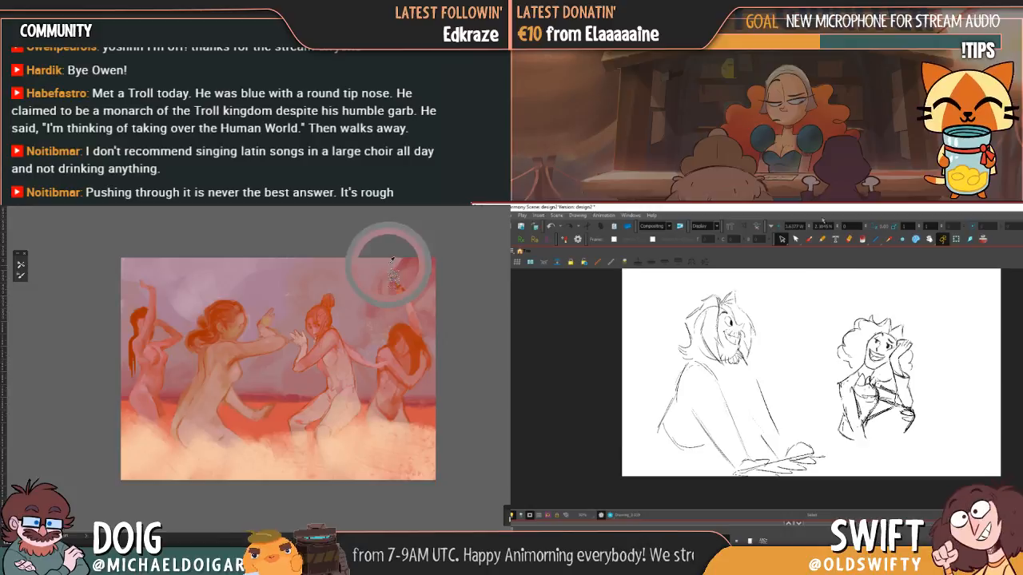
- Redraw the man's front arm outline from his shoulder down to the desk, undoing the extra inner stroke
click(808, 239)
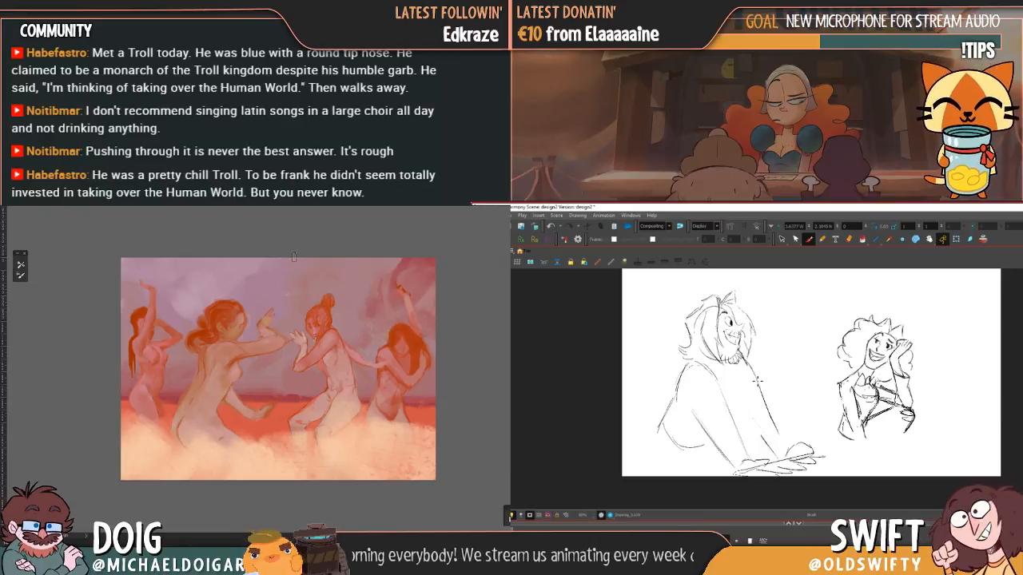
mouse_move(761, 387)
mouse_down()
mouse_move(775, 431)
mouse_move(811, 463)
mouse_up()
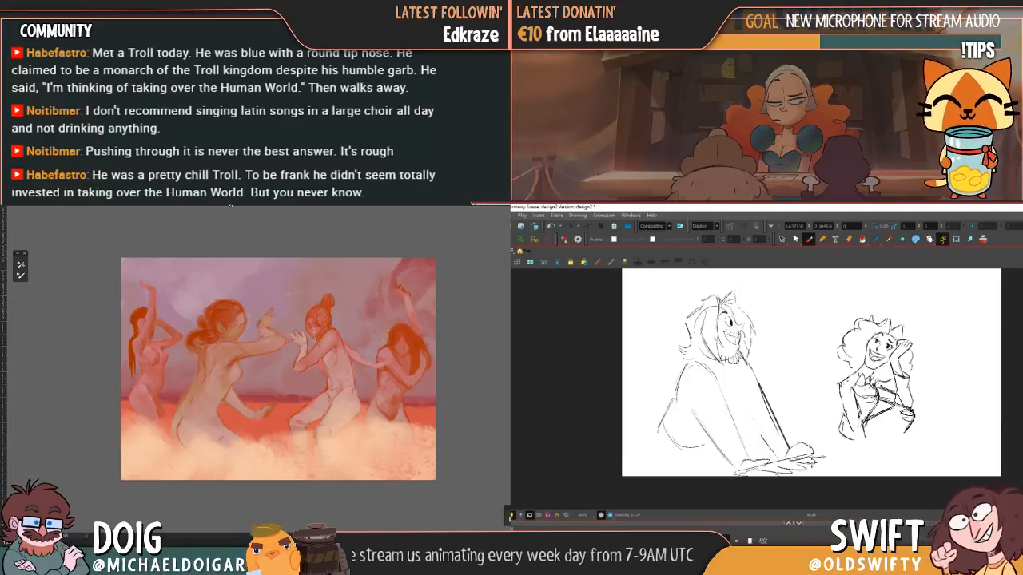
mouse_move(774, 431)
mouse_down()
mouse_move(758, 387)
mouse_move(764, 399)
mouse_up()
key(ctrl+z)
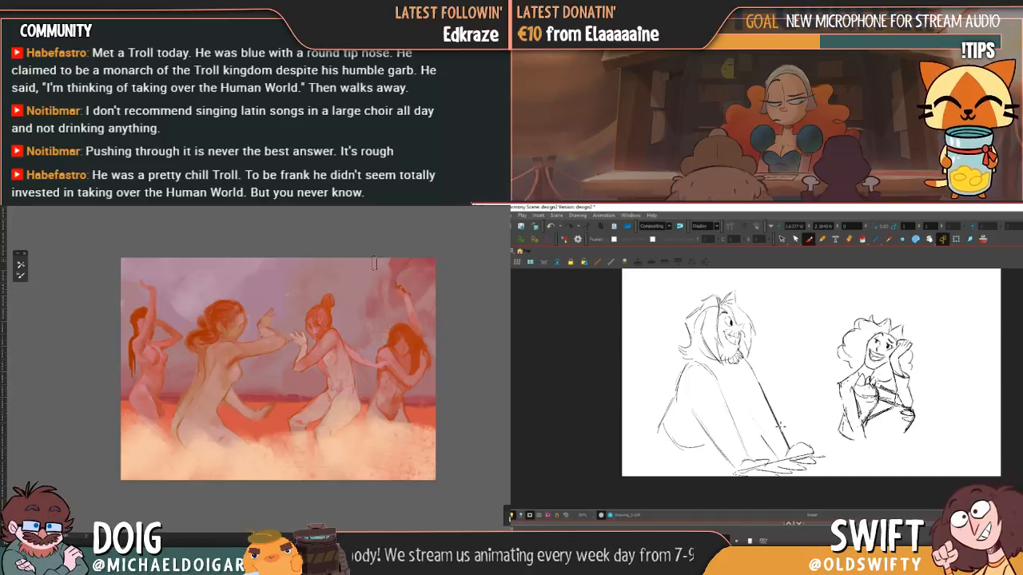
- Try different colour treatments on the painted figures while comparing the storyboard's neighbouring drawings
click(169, 318)
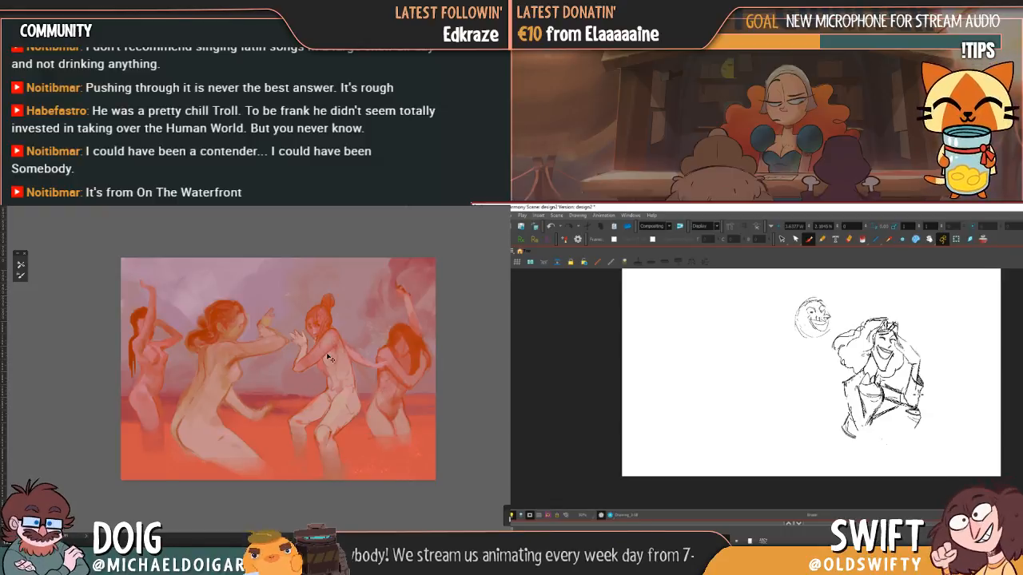
scroll(328, 355, up, 2)
scroll(288, 391, down, 2)
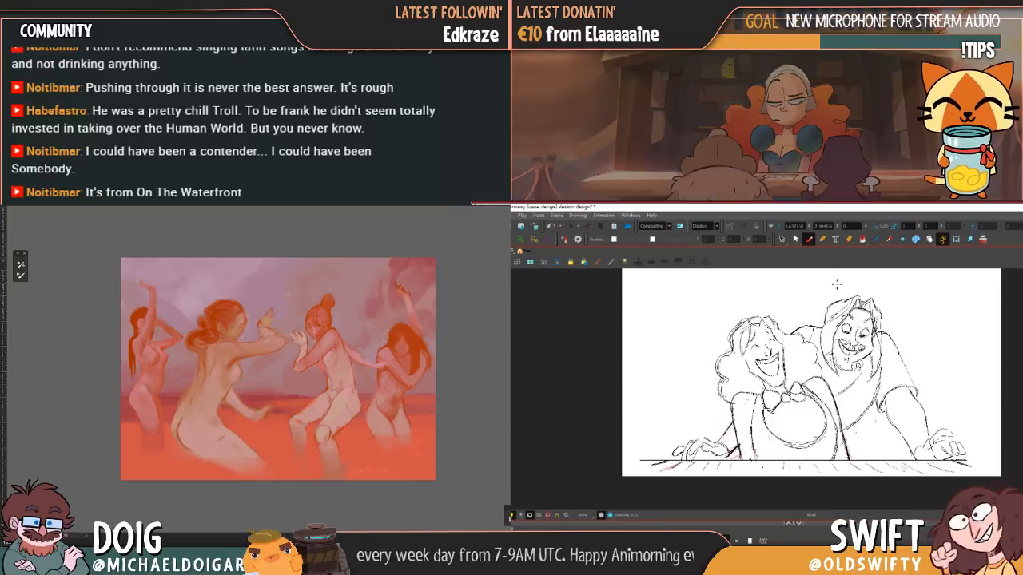
key(ctrl+z)
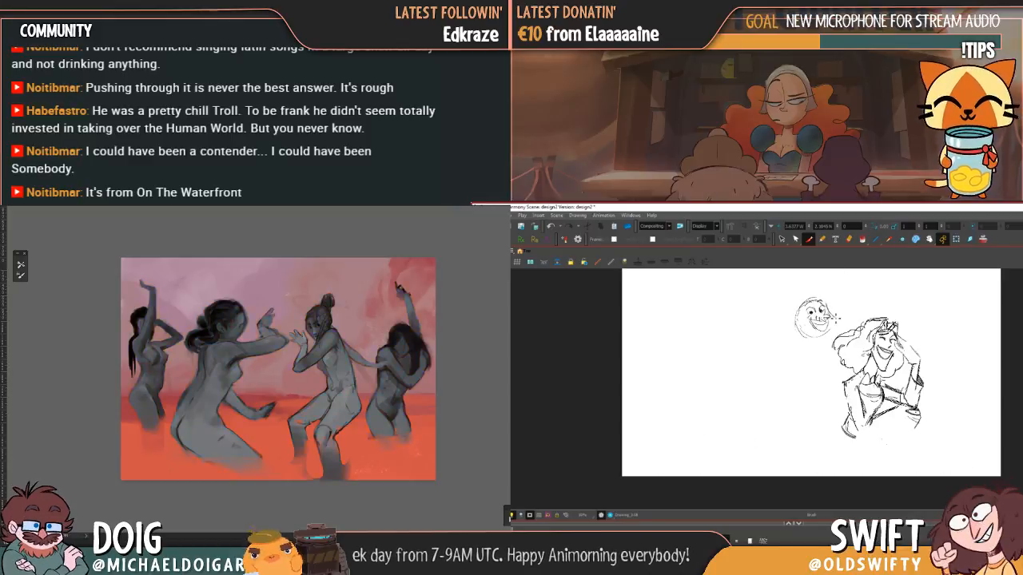
key(g)
key(f)
key(g)
- Sketch long hair around the small grinning head above the woman while comparing versions of the painting's latest colour edit
key(ctrl+z)
key(f)
key(ctrl+z)
key(ctrl+shift+z)
key(ctrl+z)
mouse_move(817, 286)
mouse_down()
mouse_move(849, 302)
mouse_move(847, 319)
mouse_move(809, 301)
mouse_move(812, 328)
mouse_up()
key(ctrl+shift+z)
key(ctrl+z)
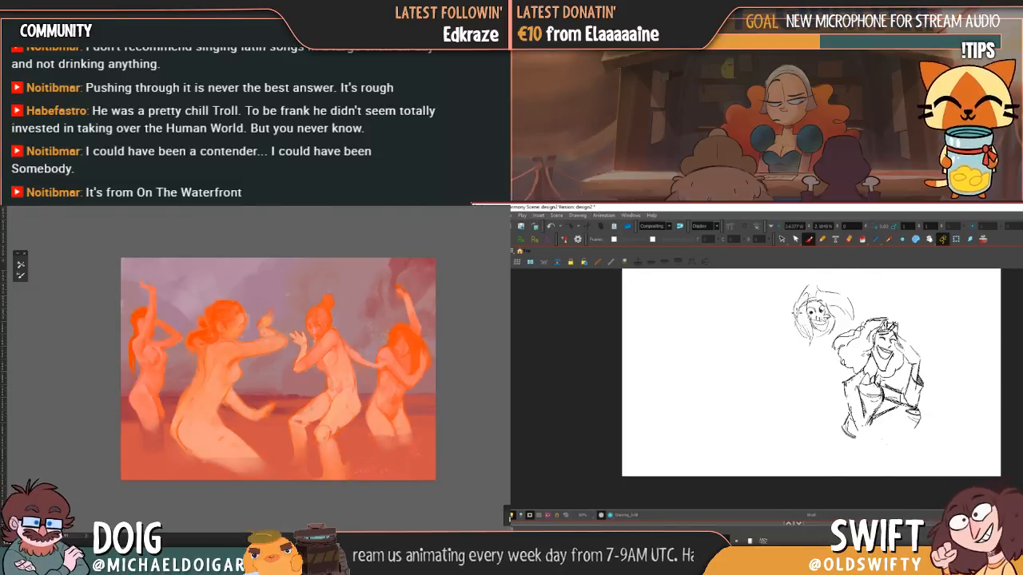
mouse_move(793, 326)
mouse_down()
mouse_move(790, 347)
mouse_move(800, 346)
mouse_up()
key(.)
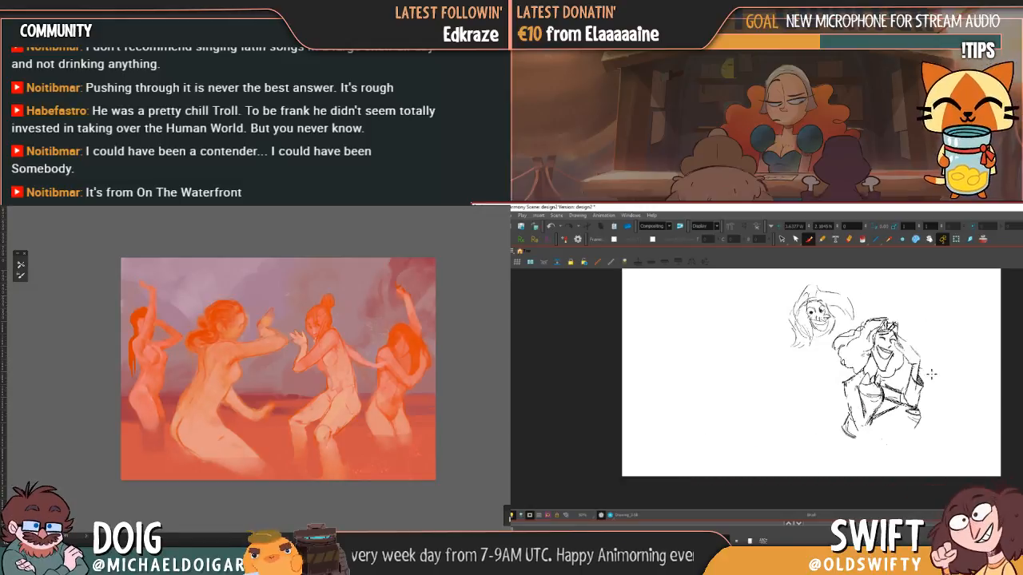
- Sketch spread fingers beside the woman's raised arm while toggling the colour inversion on the painted figures
mouse_move(937, 385)
mouse_down()
mouse_move(950, 405)
mouse_move(938, 393)
mouse_up()
key(ctrl+i)
key(ctrl+i)
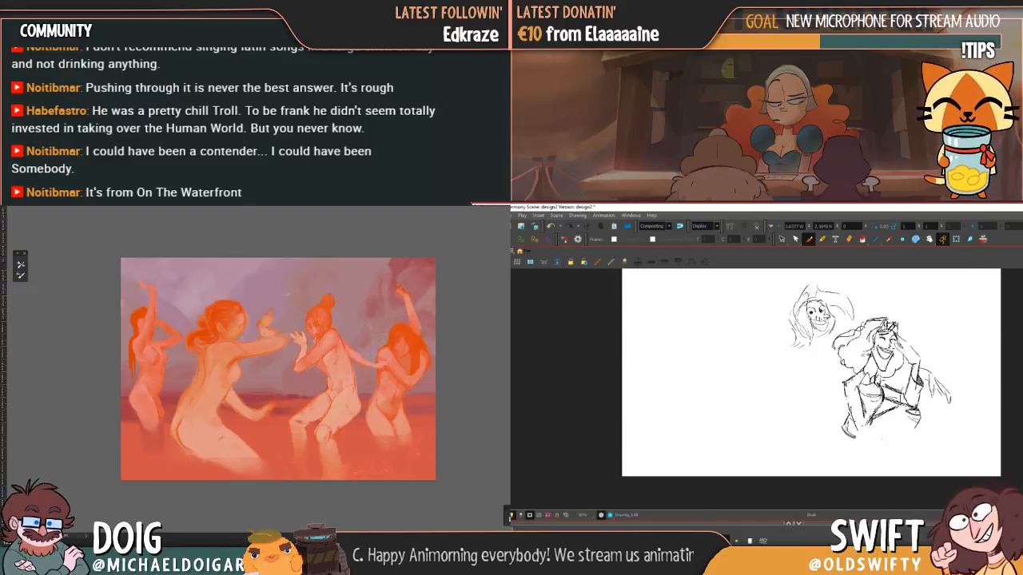
key(.)
key(.)
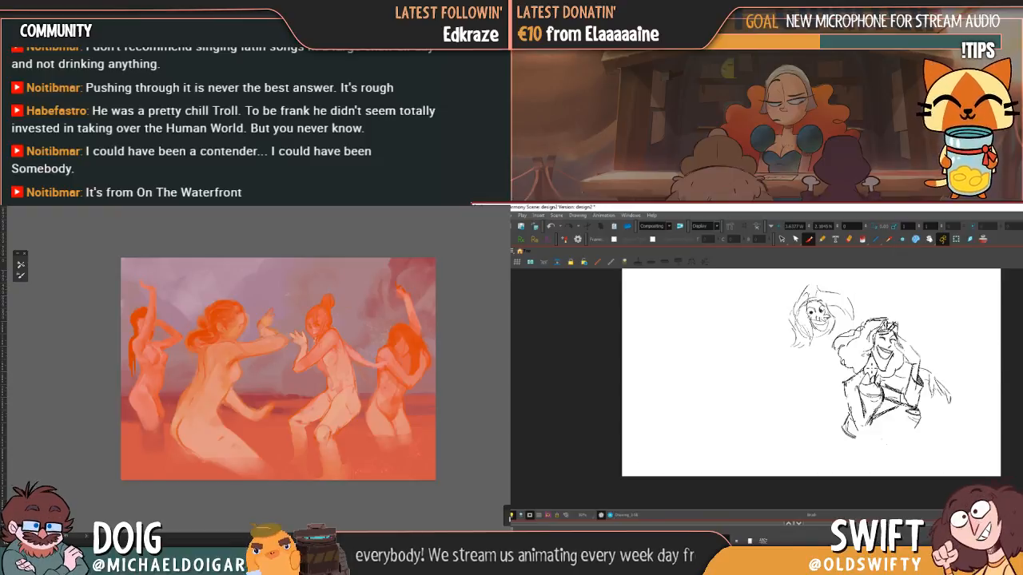
- Invert the painted figures' colours and sketch a small hand beside the woman's other shoulder, undoing unwanted strokes
key(ctrl+i)
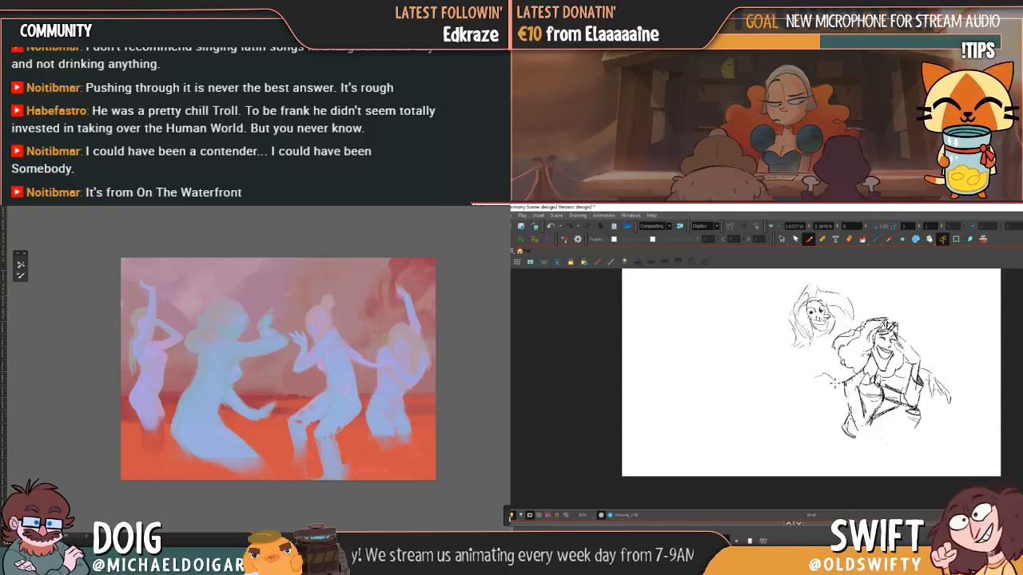
key(ctrl+i)
key(ctrl+i)
mouse_move(827, 390)
mouse_down()
mouse_move(814, 392)
mouse_move(836, 397)
mouse_up()
key(ctrl+z)
key(ctrl+z)
key(ctrl+z)
key(ctrl+z)
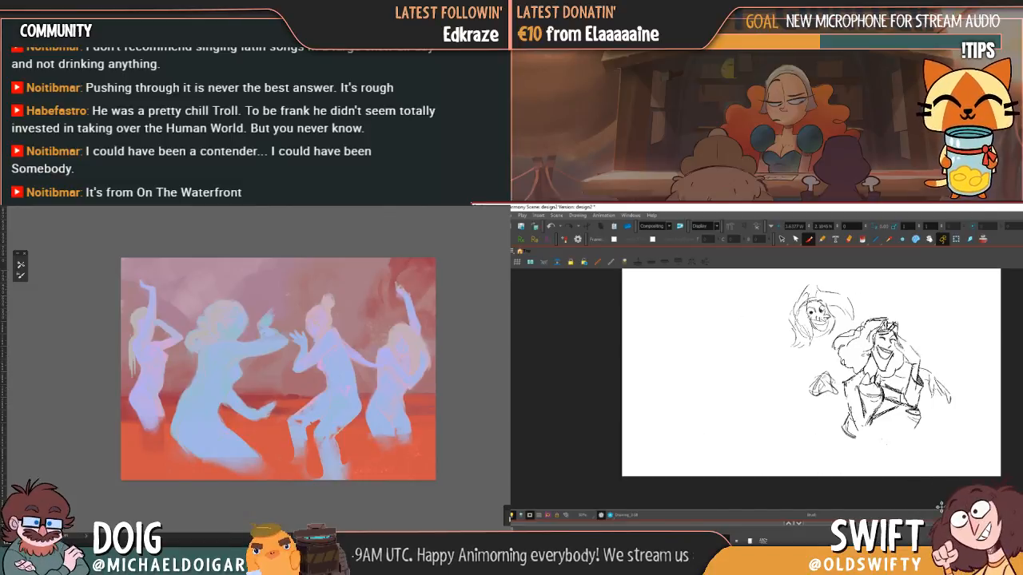
- Refine the small hand beside the woman's shoulder while undoing and restoring the colour inversion on the painted figures
key(ctrl+z)
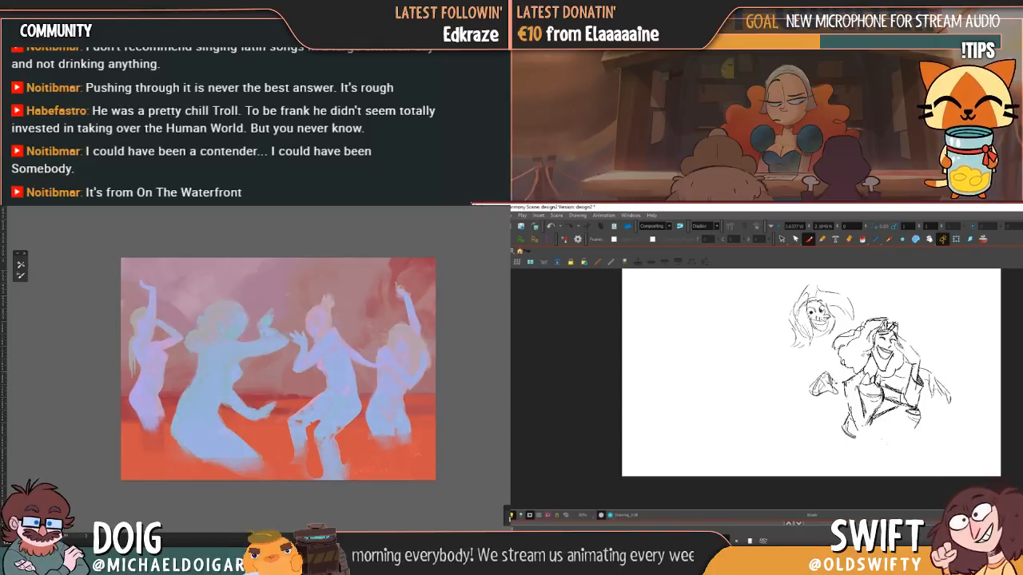
key(ctrl+z)
key(ctrl+z)
key(ctrl+z)
key(ctrl+z)
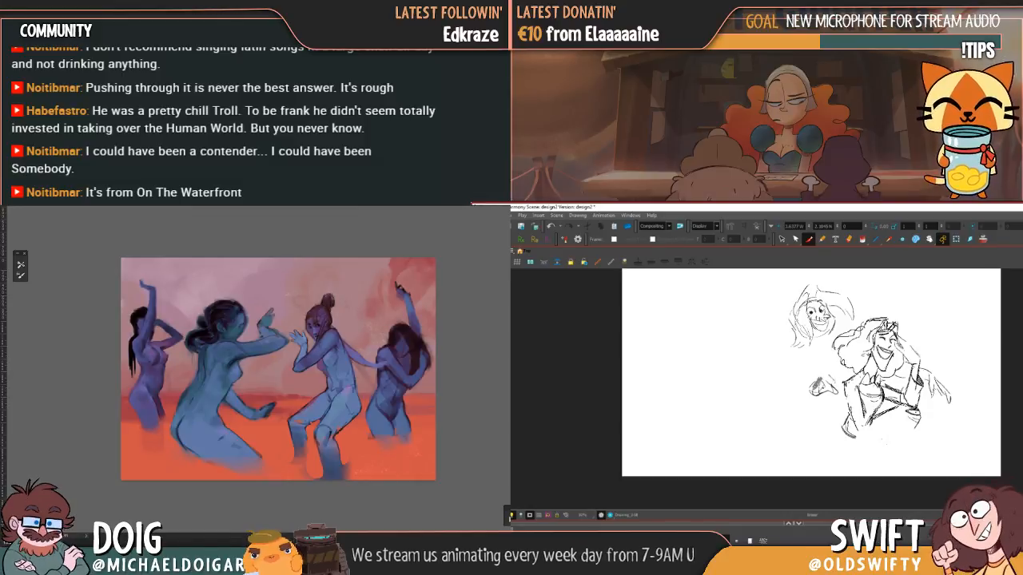
key(ctrl+z)
key(period)
key(comma)
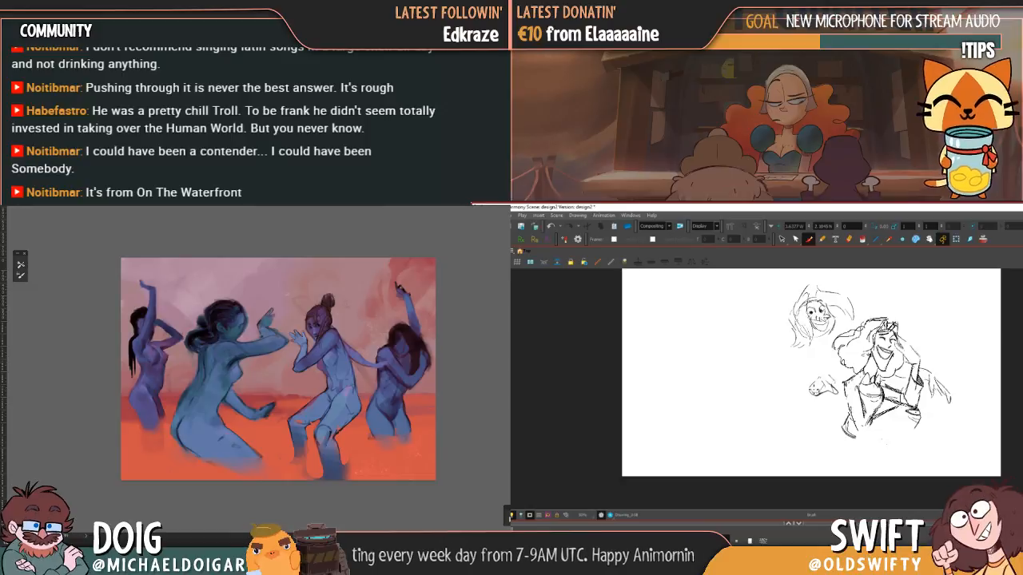
key(ctrl+shift+z)
key(ctrl+shift+z)
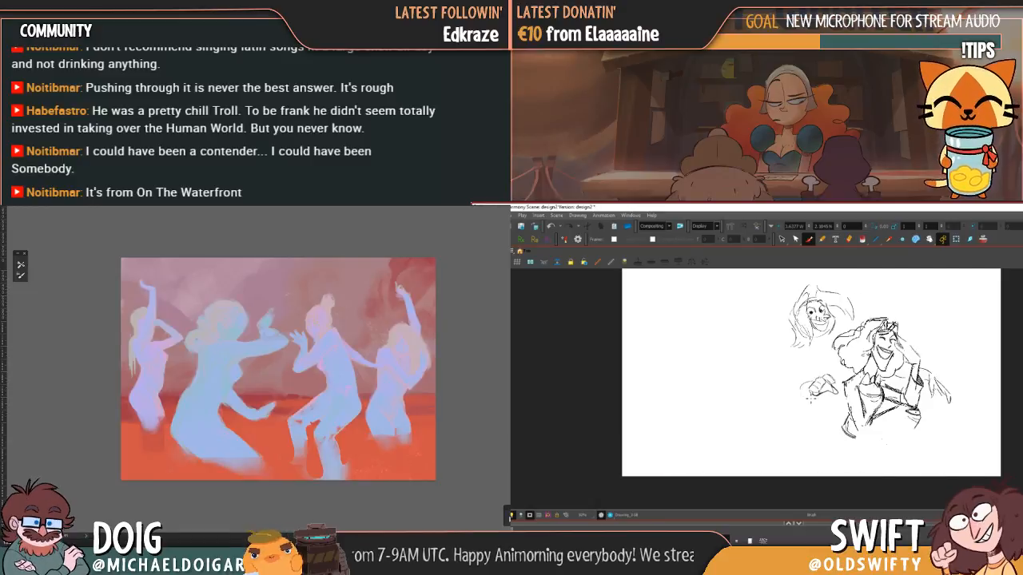
- Sketch the man's bent arm as a rounded curve running from the small hand up to his neck
drag(797, 399, 820, 395)
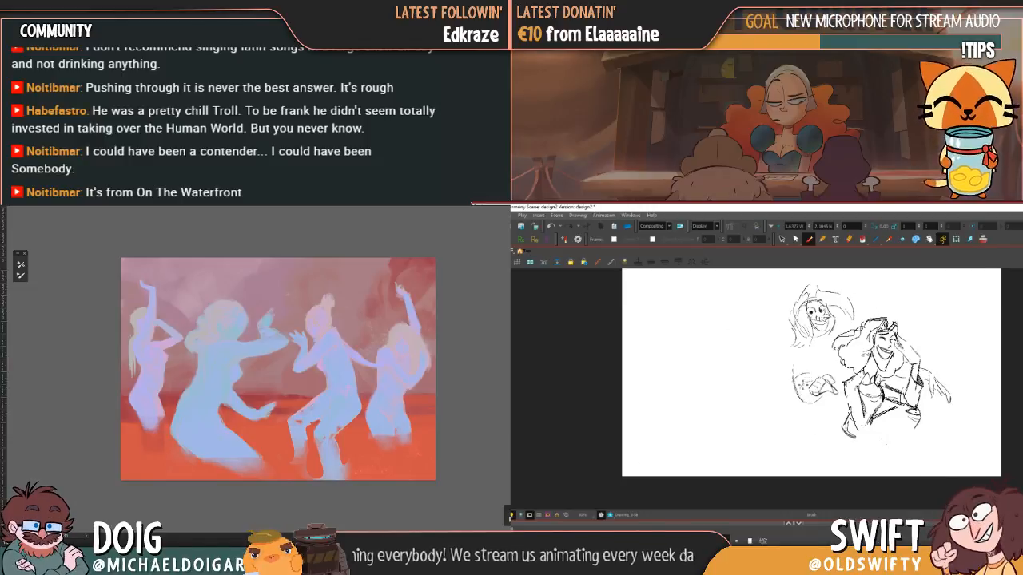
key(f)
key(g)
mouse_move(792, 365)
mouse_down()
mouse_move(794, 379)
mouse_move(801, 346)
mouse_move(820, 358)
mouse_up()
key(f)
key(g)
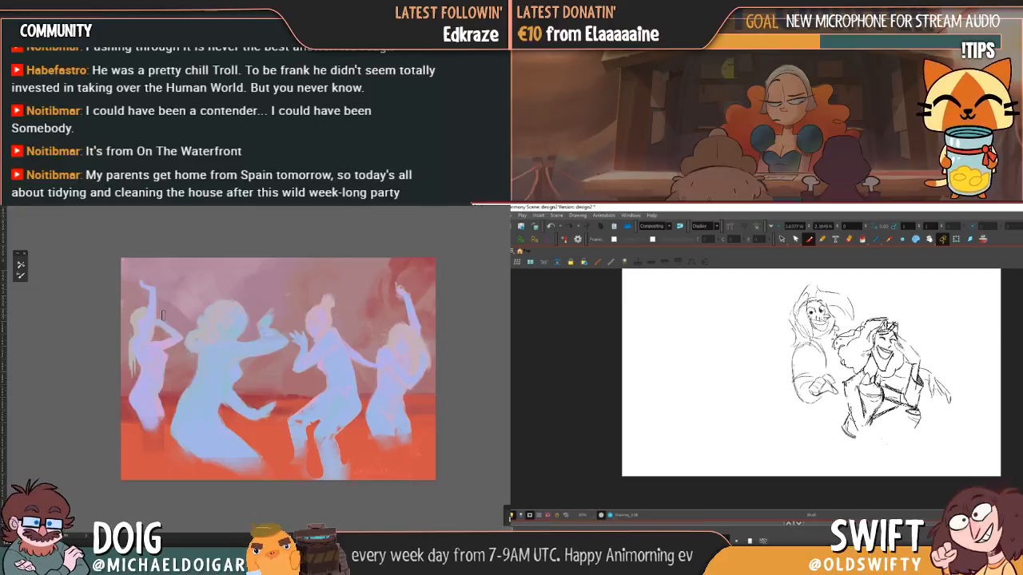
key(g)
key(g)
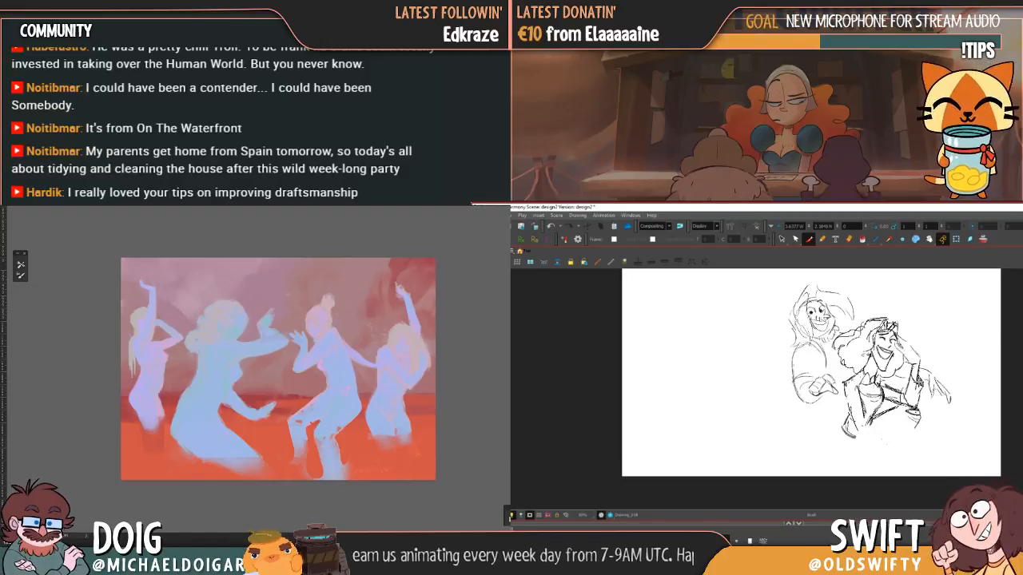
- Reinforce the arm's outer edge and rough in the torso below the hand while comparing neighbouring drawings
mouse_move(800, 345)
mouse_down()
mouse_move(792, 387)
mouse_move(803, 404)
mouse_up()
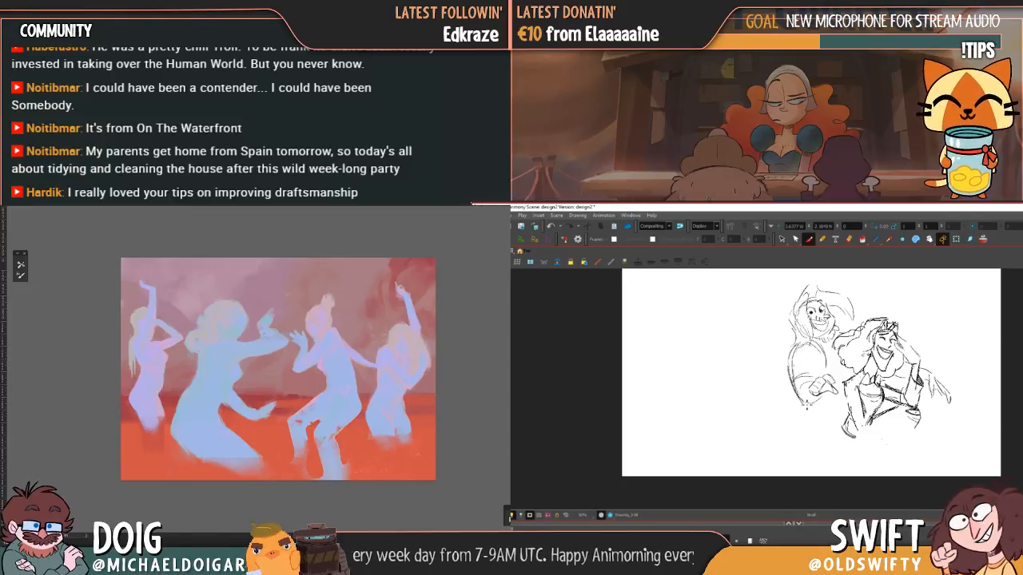
key(.)
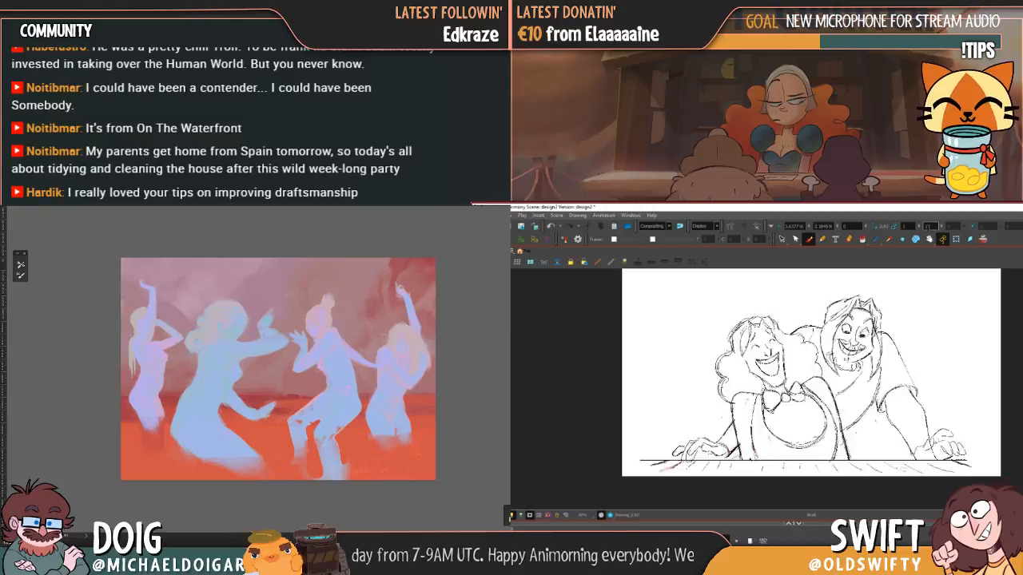
key(.)
mouse_move(799, 347)
mouse_down()
mouse_move(803, 402)
mouse_move(802, 381)
mouse_move(834, 365)
mouse_up()
key(.)
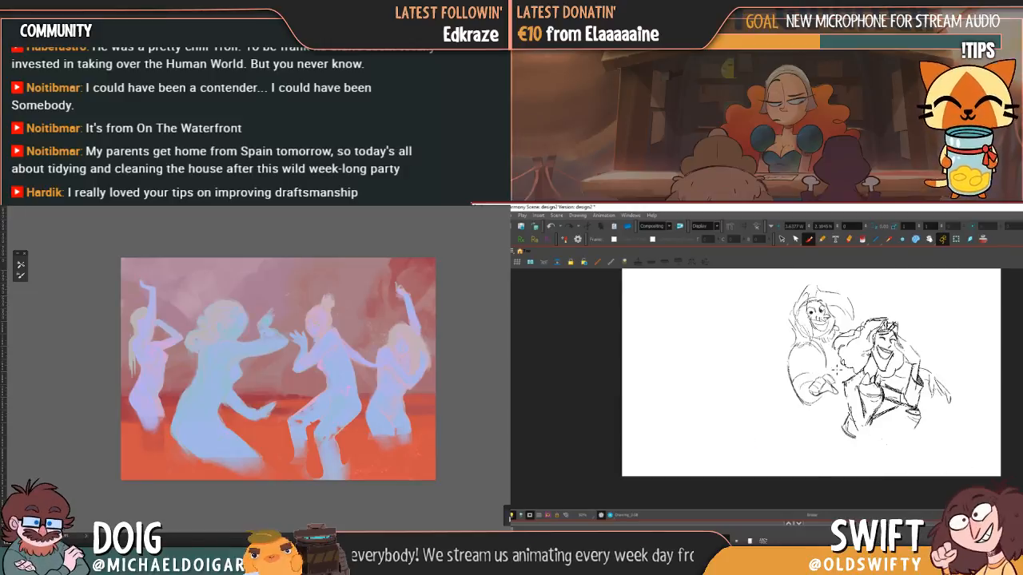
key(.)
key(.)
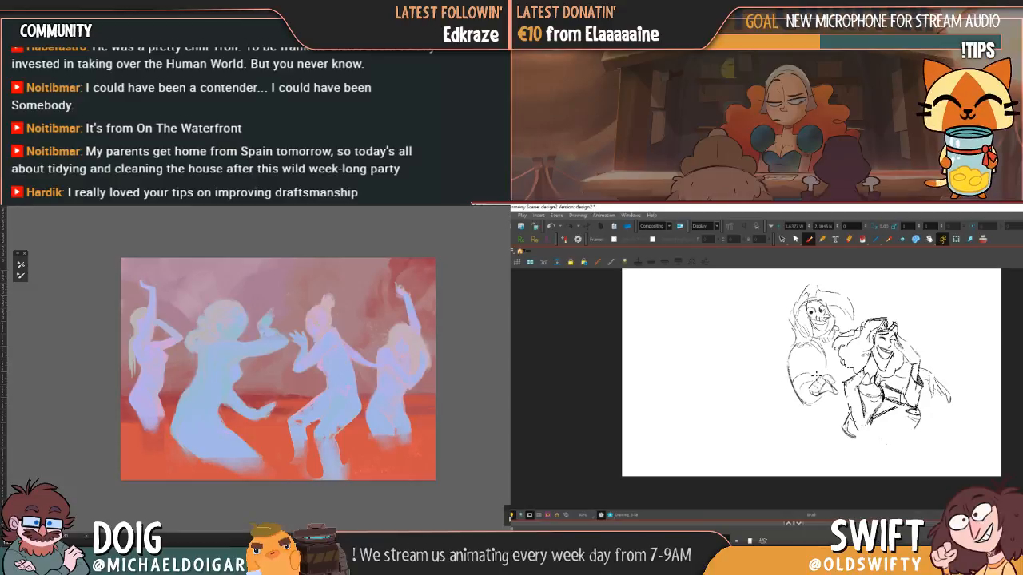
key(.)
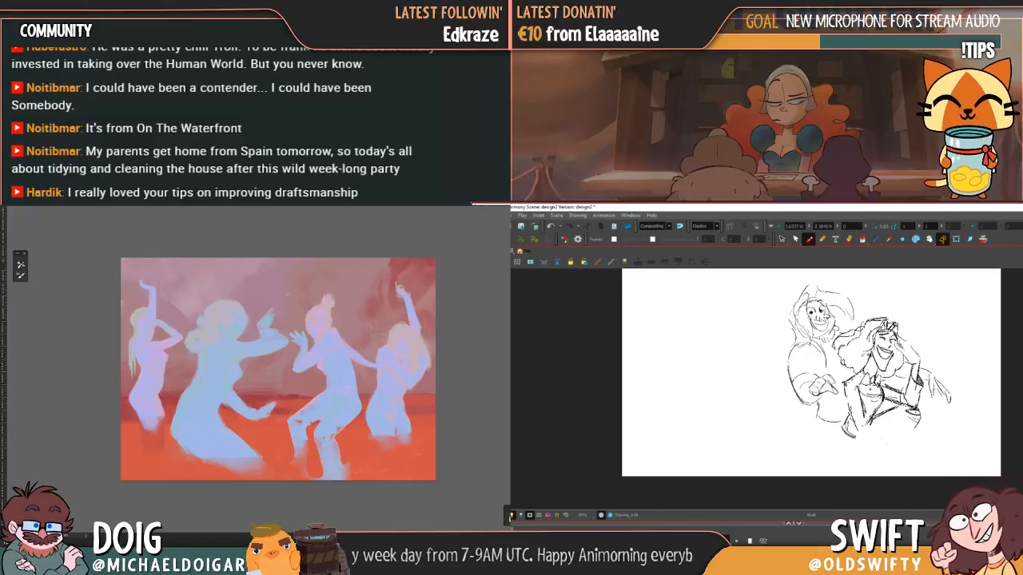
key(.)
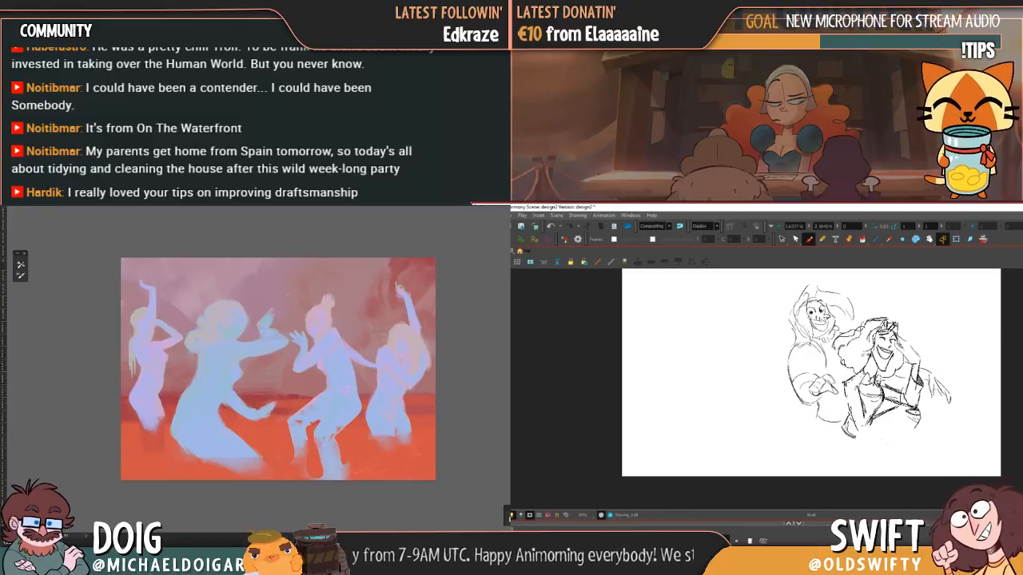
key(.)
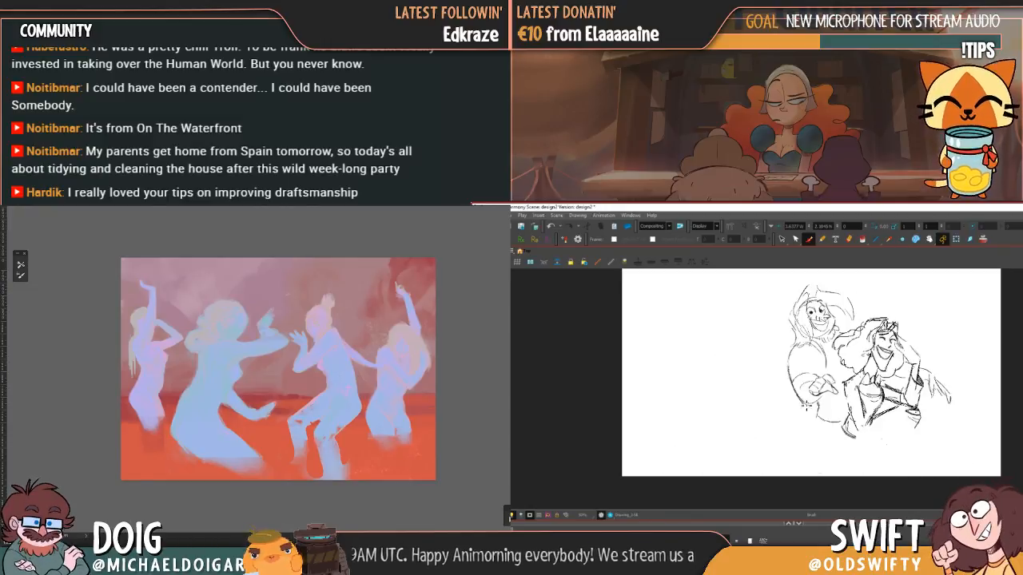
key(.)
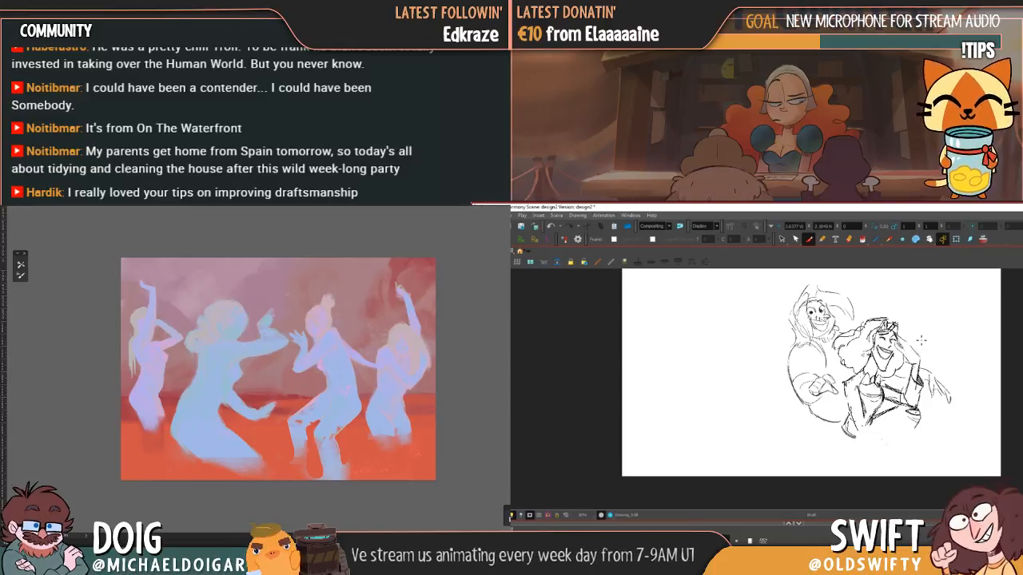
- Sketch a wider outline for the man's back and side around his arm, closing it below the hand
drag(791, 351, 771, 399)
mouse_move(791, 356)
mouse_down()
mouse_move(781, 412)
mouse_move(800, 424)
mouse_move(823, 411)
mouse_up()
drag(864, 358, 877, 369)
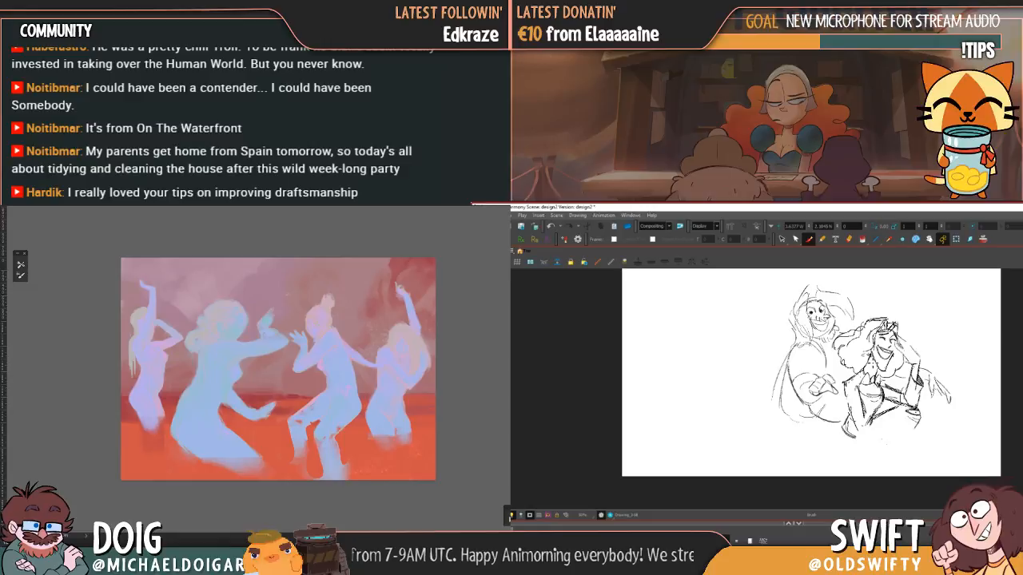
mouse_move(814, 414)
mouse_down()
mouse_move(783, 404)
mouse_move(783, 394)
mouse_move(772, 404)
mouse_move(801, 352)
mouse_move(789, 361)
mouse_move(802, 421)
mouse_up()
key(f)
key(g)
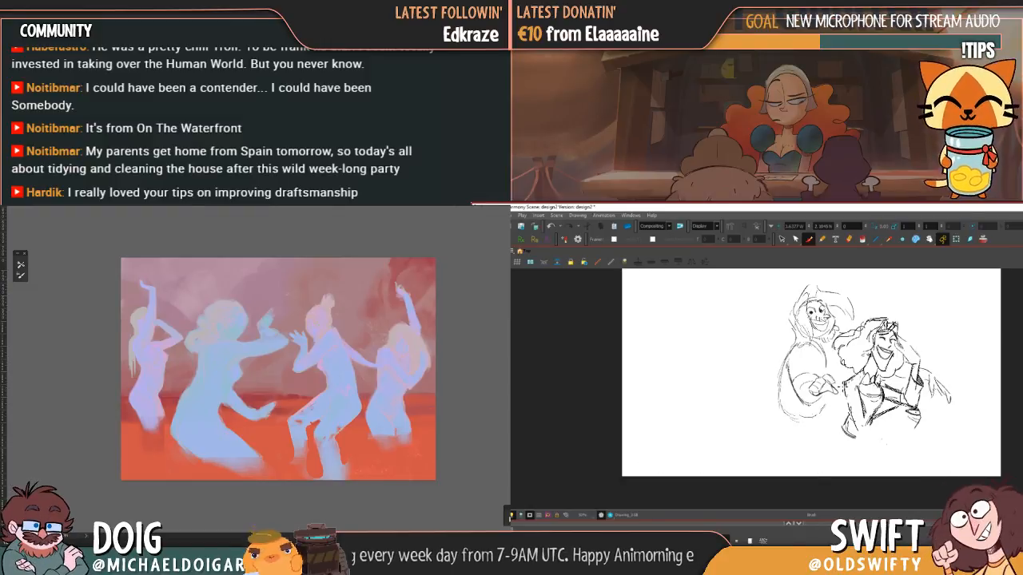
- Sketch the man's chest line between his neck and the woman's hair while flipping between drawings
key(f)
key(g)
drag(825, 345, 833, 364)
key(f)
key(g)
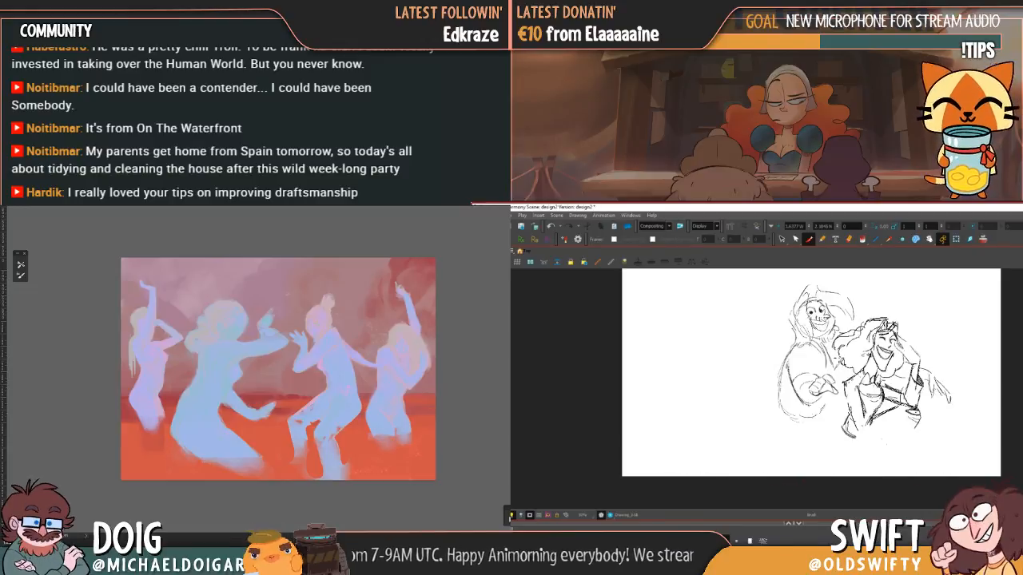
key(f)
key(g)
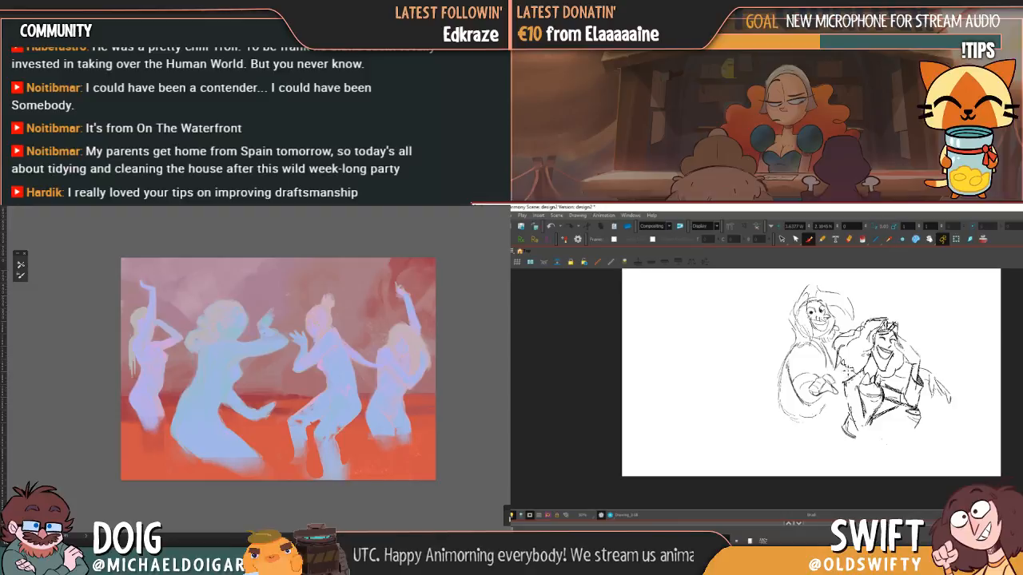
key(f)
key(g)
key(f)
key(g)
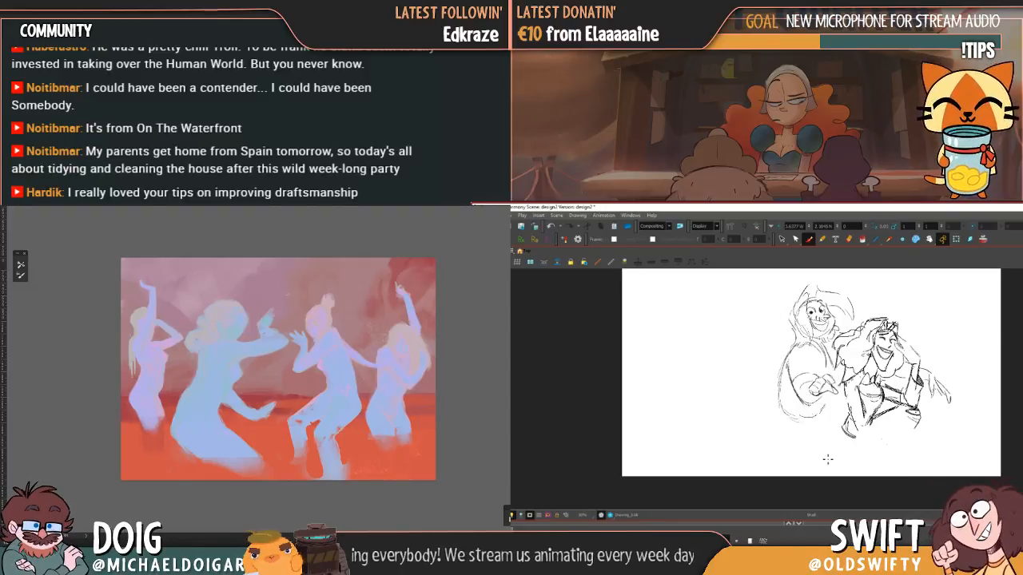
- Redraw the man's back as a straighter line from shoulder to waist, undoing unwanted strokes
key(f)
key(g)
mouse_move(787, 366)
mouse_down()
mouse_move(778, 404)
mouse_move(800, 423)
mouse_up()
key(f)
key(g)
key(f)
key(g)
drag(779, 382, 787, 363)
key(ctrl+z)
drag(789, 414, 799, 420)
key(ctrl+z)
key(ctrl+z)
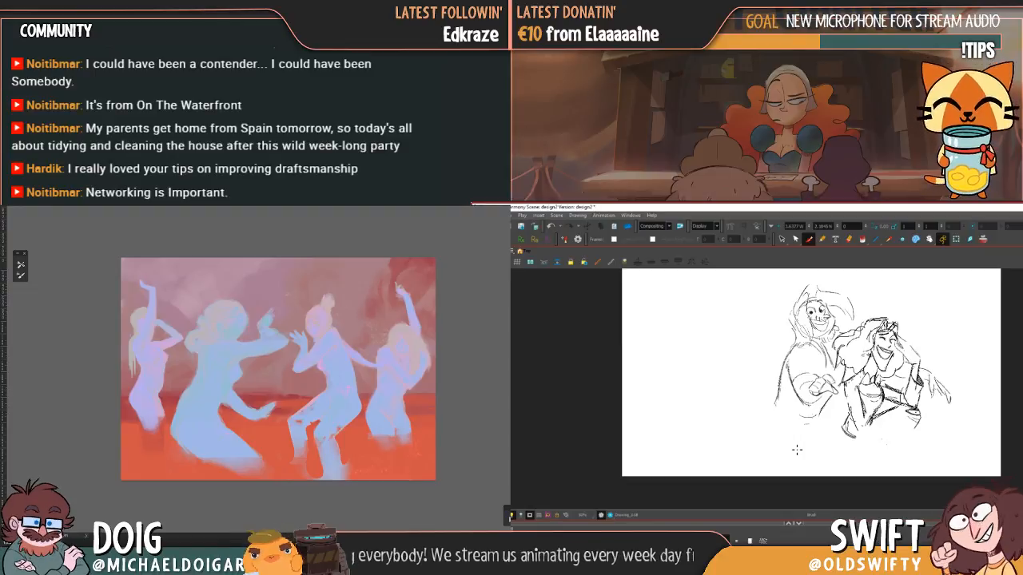
- Sketch the curved lower edge of the man's shirt beneath his arm while flipping between drawings
key(g)
key(f)
key(g)
key(f)
key(g)
key(f)
key(g)
key(g)
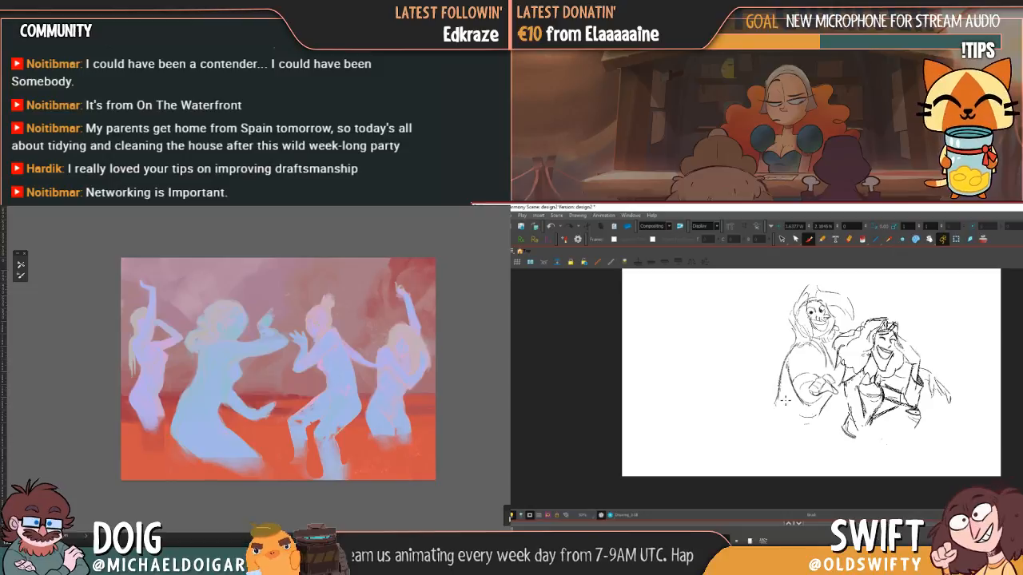
key(f)
key(g)
drag(774, 409, 805, 429)
key(f)
key(g)
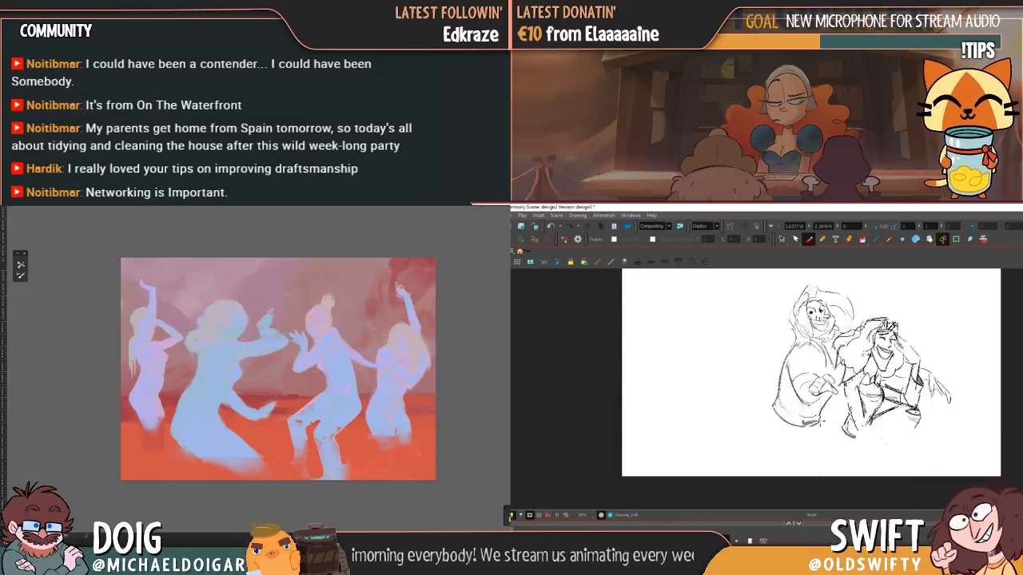
- Sketch a diagonal leg line from the man's waist, undoing its grey shading and the painted figures' colour inversion
key(g)
key(g)
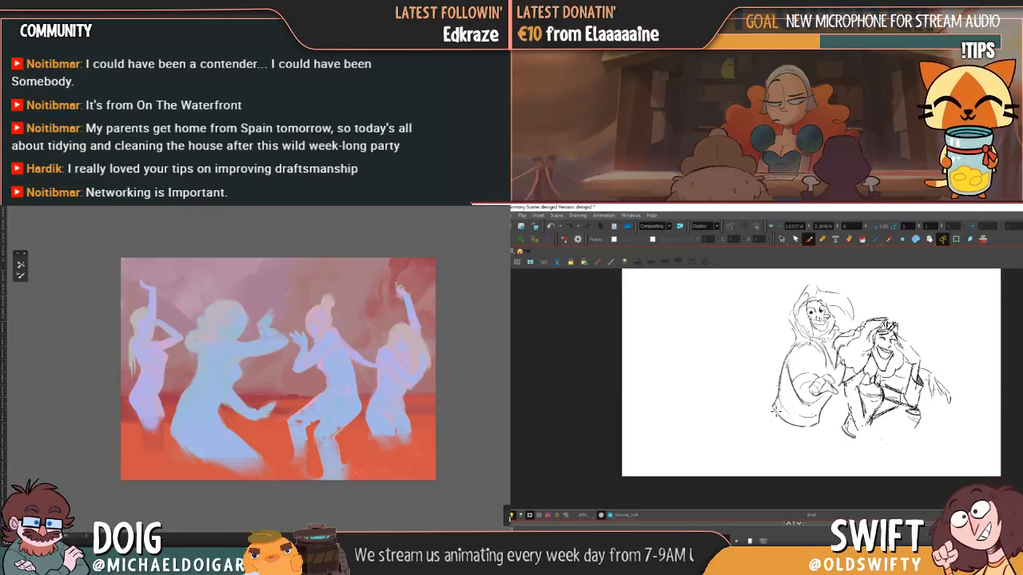
key(f)
key(g)
key(f)
key(g)
mouse_move(771, 409)
mouse_down()
mouse_move(749, 447)
mouse_move(776, 413)
mouse_up()
key(f)
key(g)
key(ctrl+z)
key(ctrl+shift+z)
key(ctrl+z)
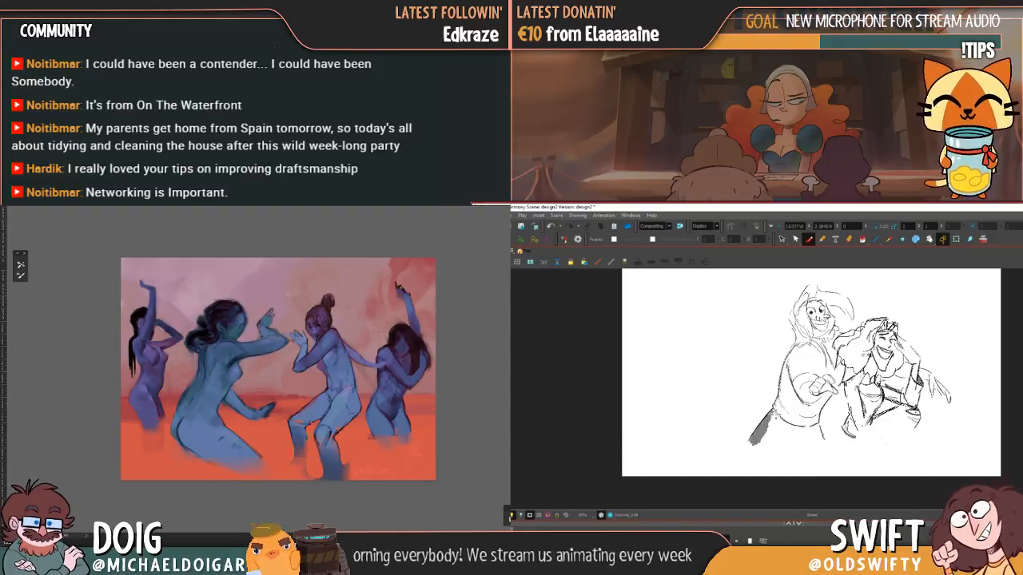
key(ctrl+z)
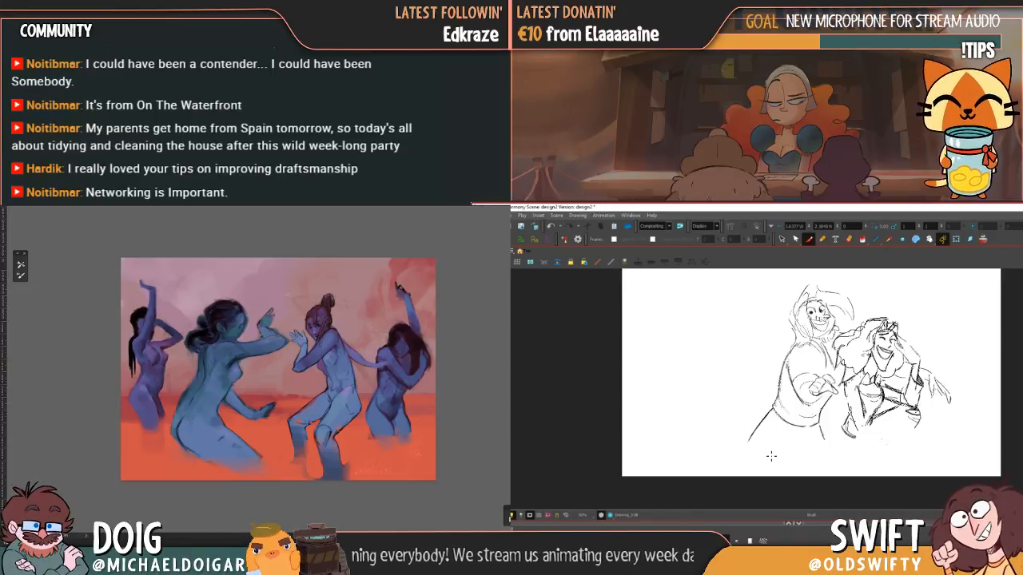
- Sketch a long slanted tabletop edge beneath the couple and a receding side edge, undoing the first attempt
key(f)
key(g)
key(f)
key(g)
key(f)
key(g)
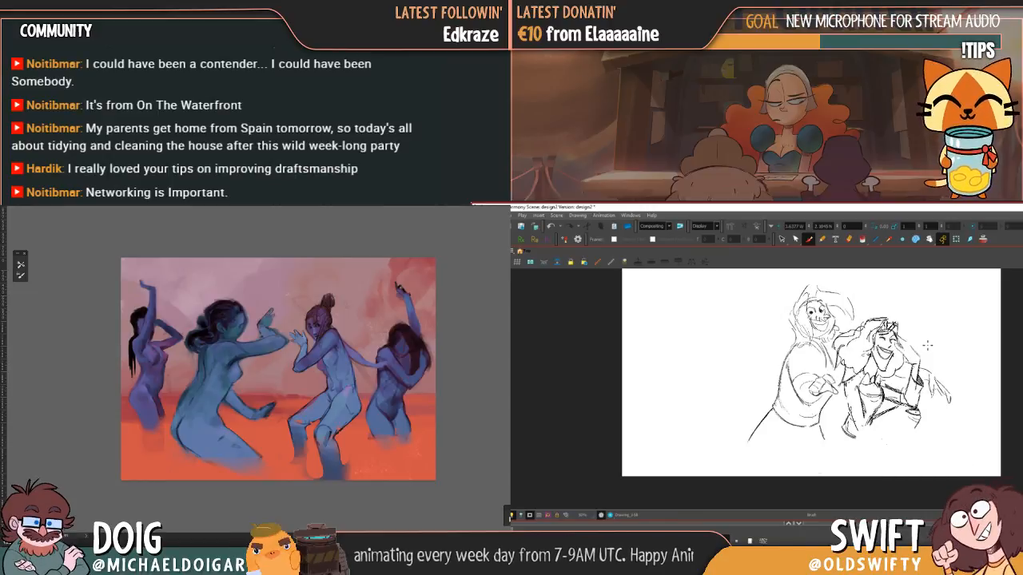
mouse_move(940, 423)
mouse_down()
mouse_move(974, 421)
mouse_move(837, 439)
mouse_up()
key(ctrl+z)
key(ctrl+z)
mouse_move(956, 416)
mouse_down()
mouse_move(983, 416)
mouse_move(695, 448)
mouse_up()
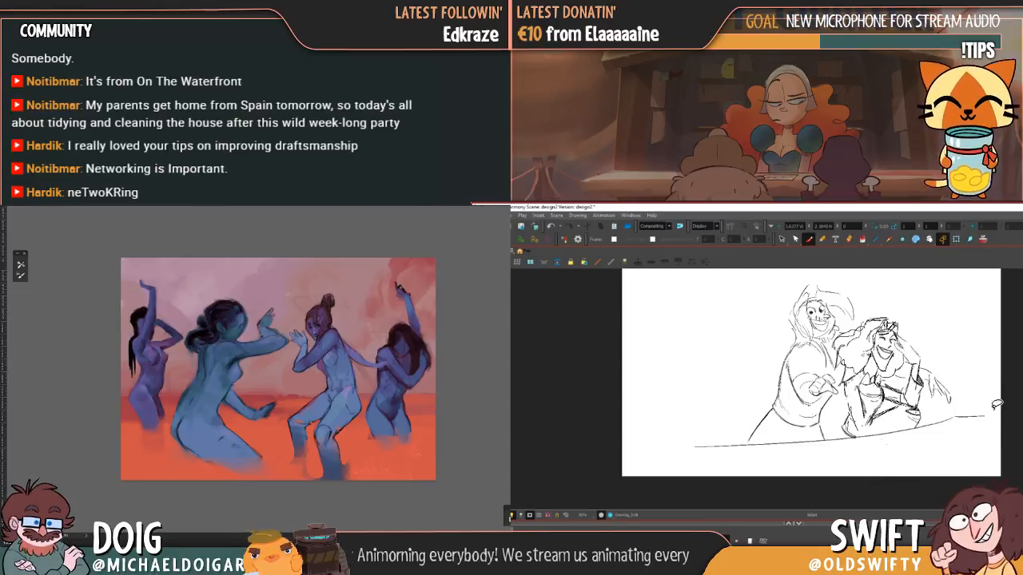
drag(988, 417, 927, 472)
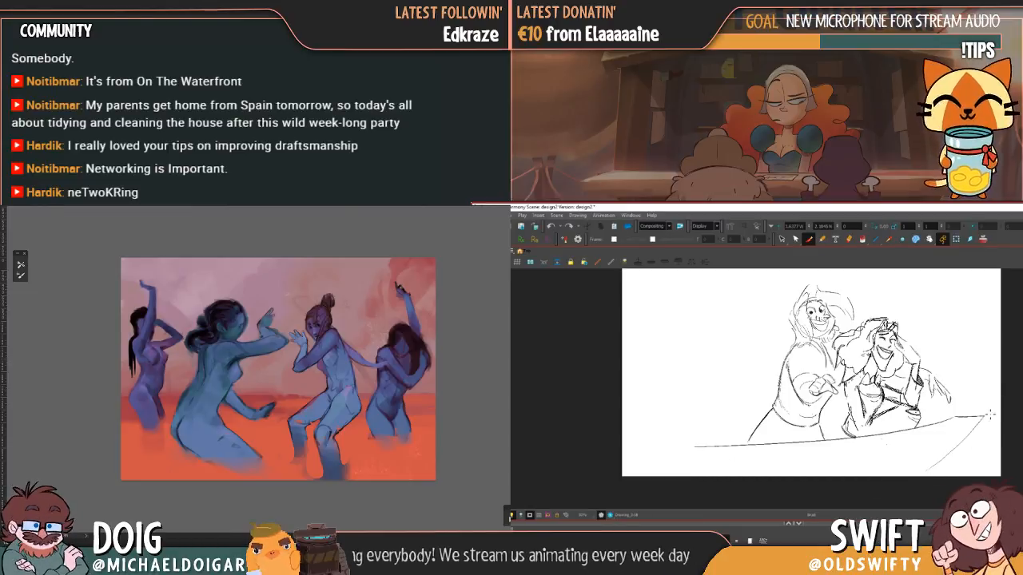
drag(988, 421, 931, 455)
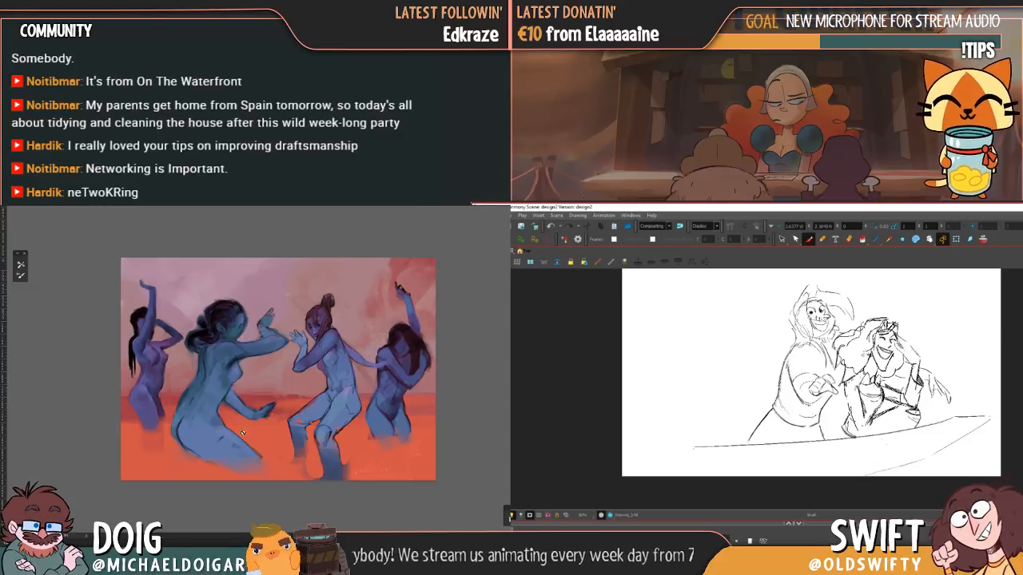
- Try to brush on the painting's hidden layer and toggle the layer's visibility
click(448, 404)
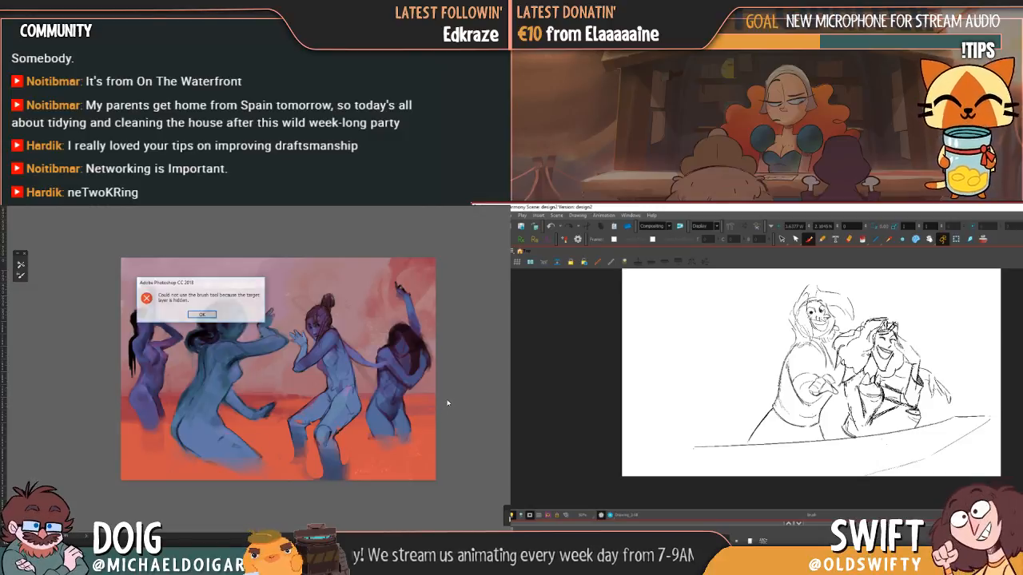
click(203, 314)
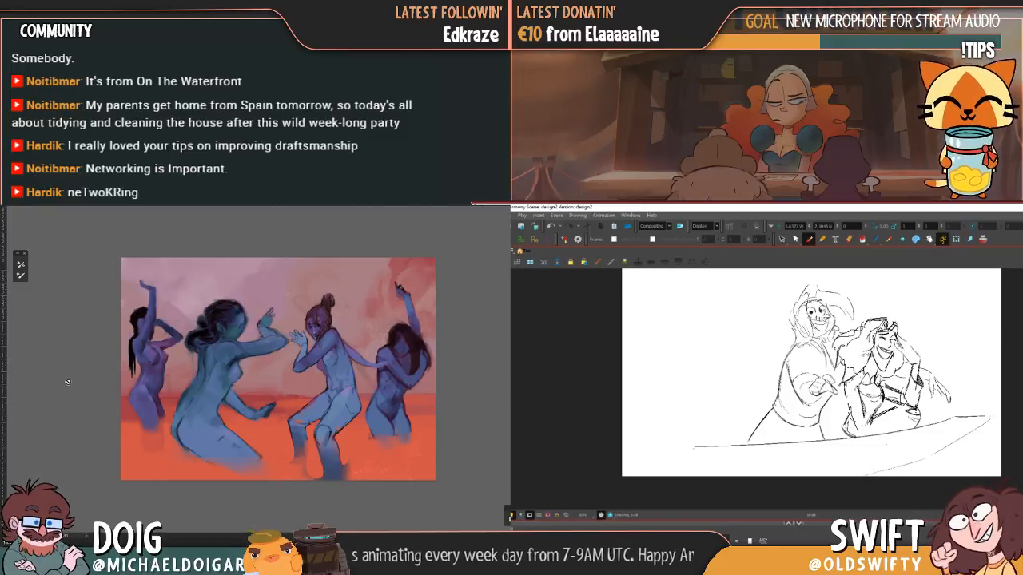
key(ctrl+comma)
key(ctrl+comma)
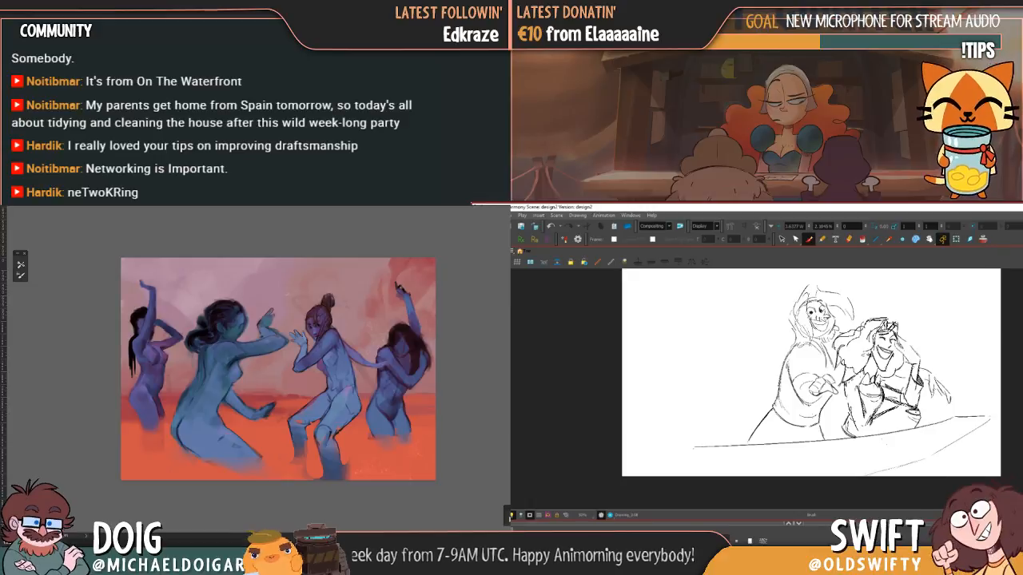
key(ctrl+comma)
key(ctrl+comma)
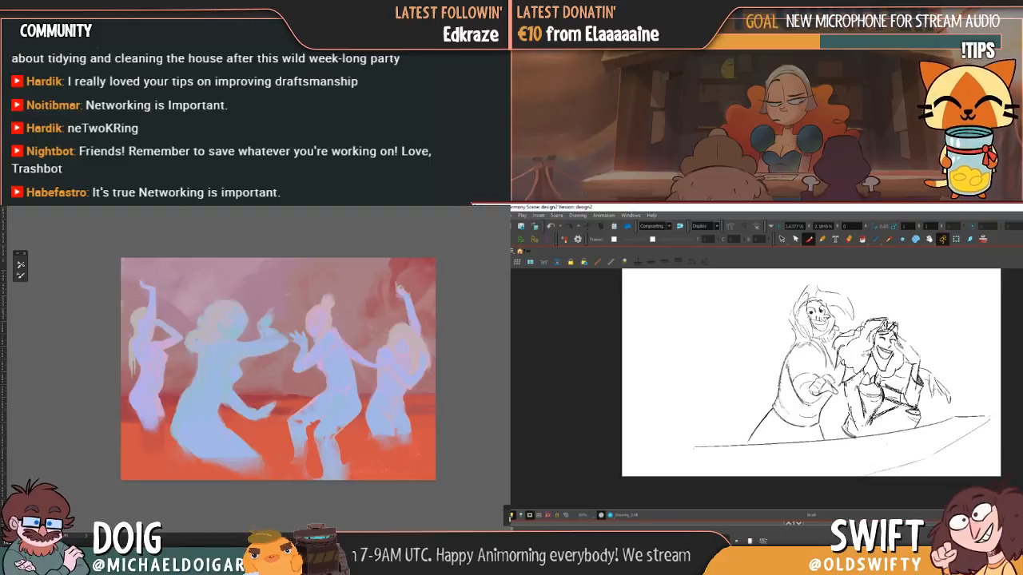
- Step the painting back from the inverted figures to the version with pale mist across the foreground
key(ctrl+z)
key(ctrl+z)
key(ctrl+z)
key(ctrl+z)
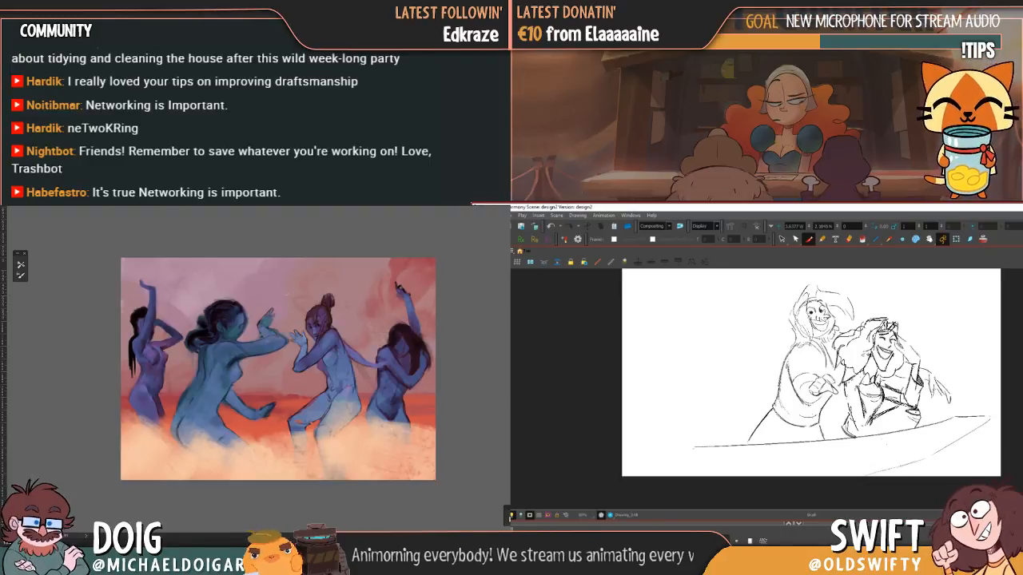
- Enlarge the pale mist layer past the painting's side edges and raise its upper edge over the figures' legs
key(ctrl+t)
mouse_move(283, 398)
mouse_down()
mouse_move(284, 301)
mouse_move(279, 395)
mouse_up()
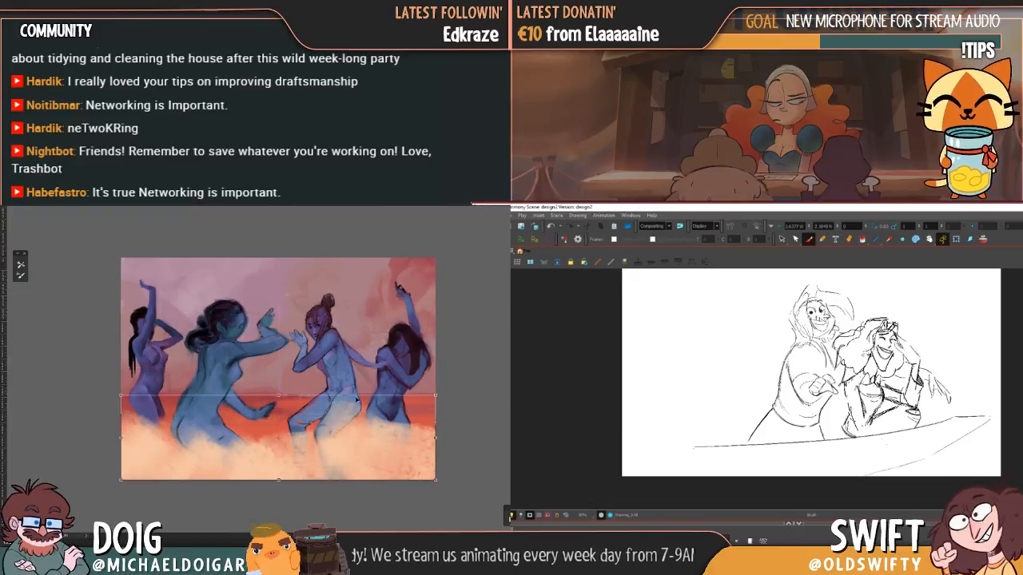
drag(437, 394, 511, 356)
drag(388, 445, 382, 440)
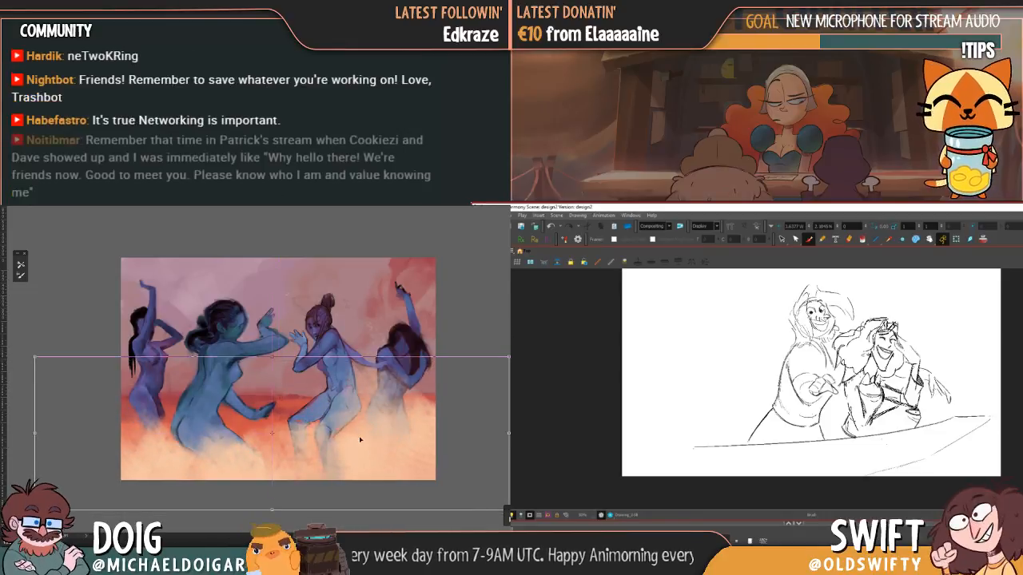
key(Return)
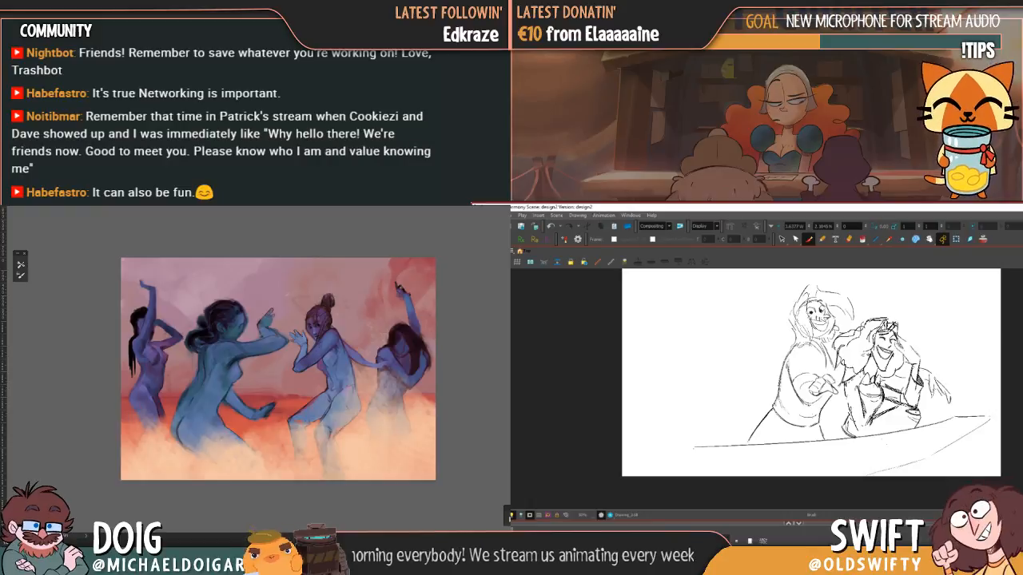
- Try lowering and skewing the pale mist across the foreground, and undo the mist changes
key(ctrl+t)
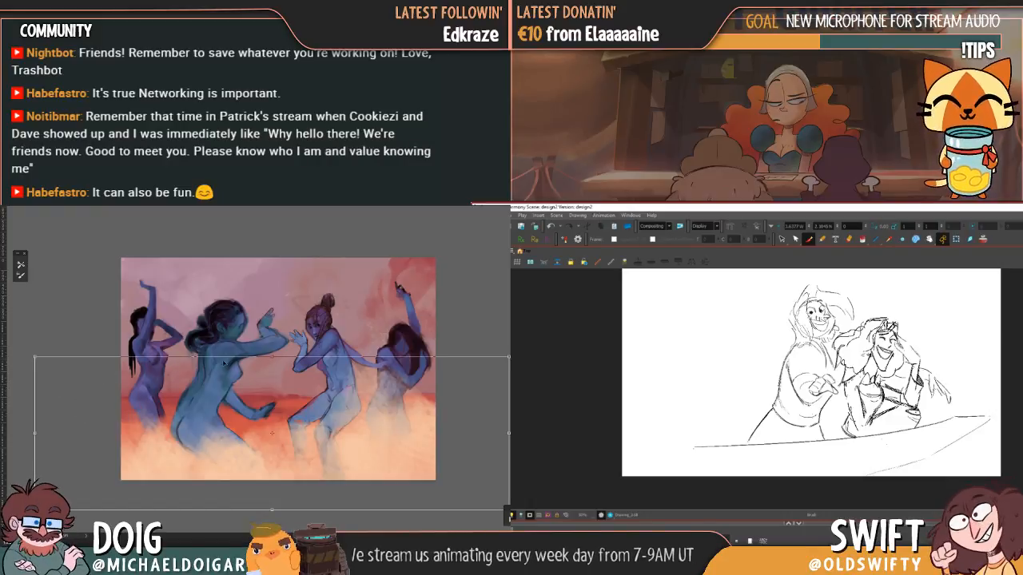
drag(273, 357, 272, 378)
drag(35, 509, 46, 472)
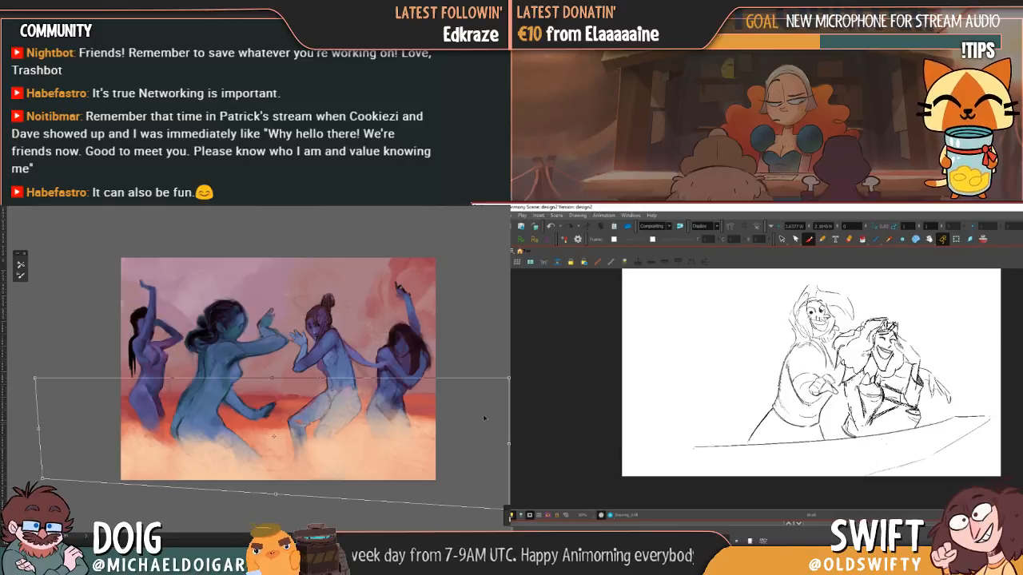
drag(508, 446, 444, 439)
key(Return)
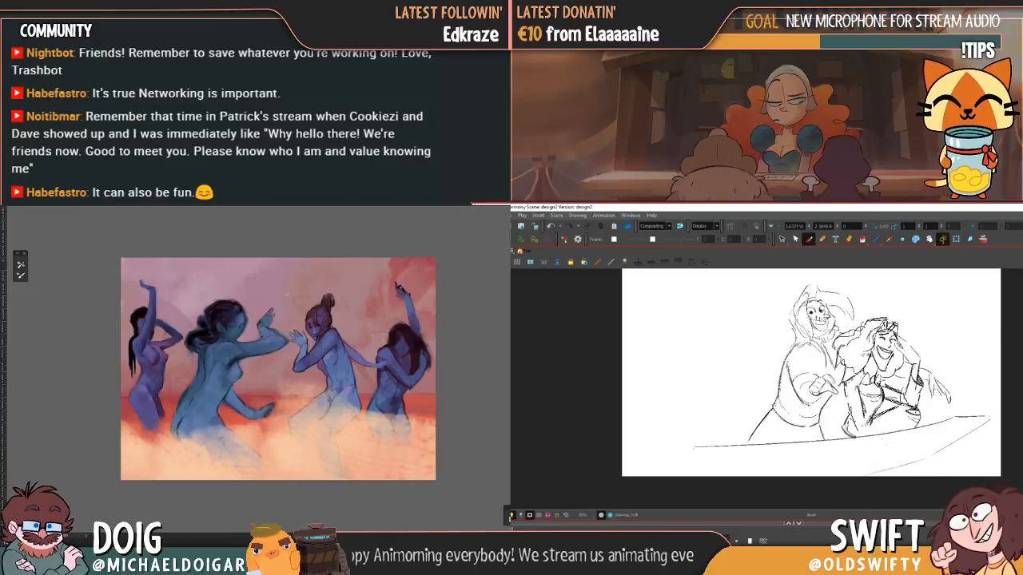
key(ctrl+z)
key(ctrl+z)
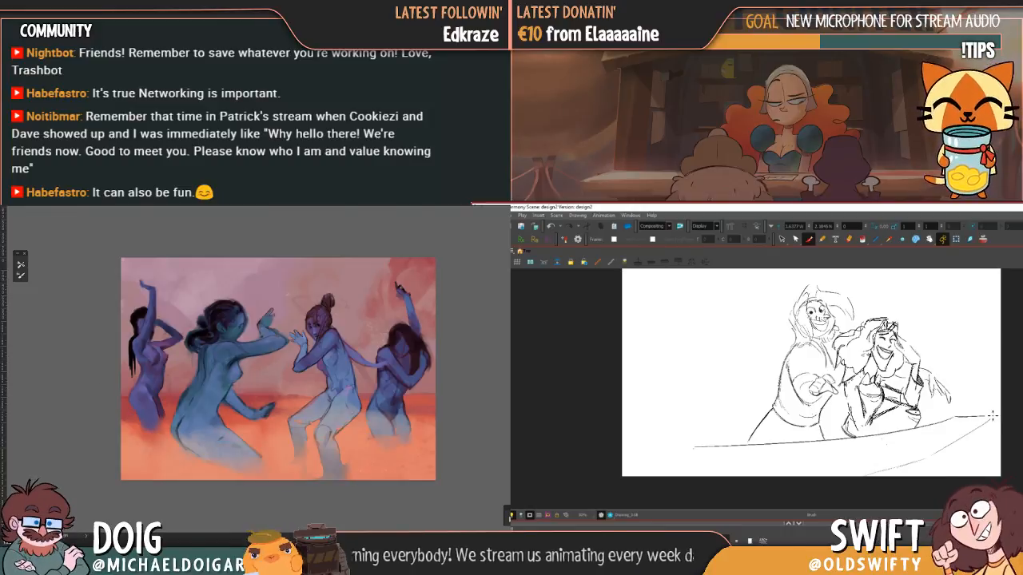
- Redraw the tabletop's receding side edge as a bolder curved line and clear away the old faint stroke
drag(991, 419, 860, 477)
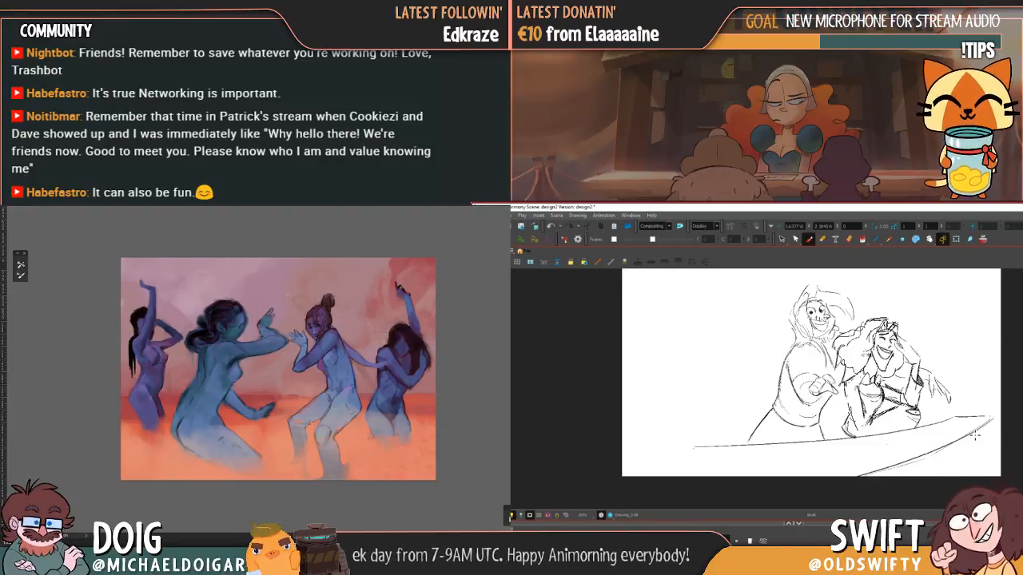
click(781, 239)
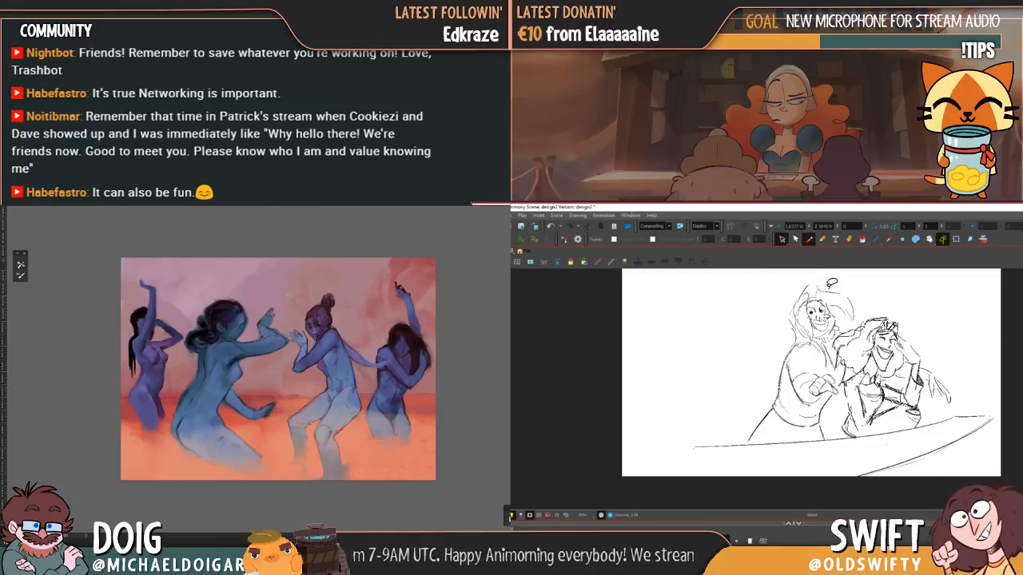
click(924, 454)
click(910, 504)
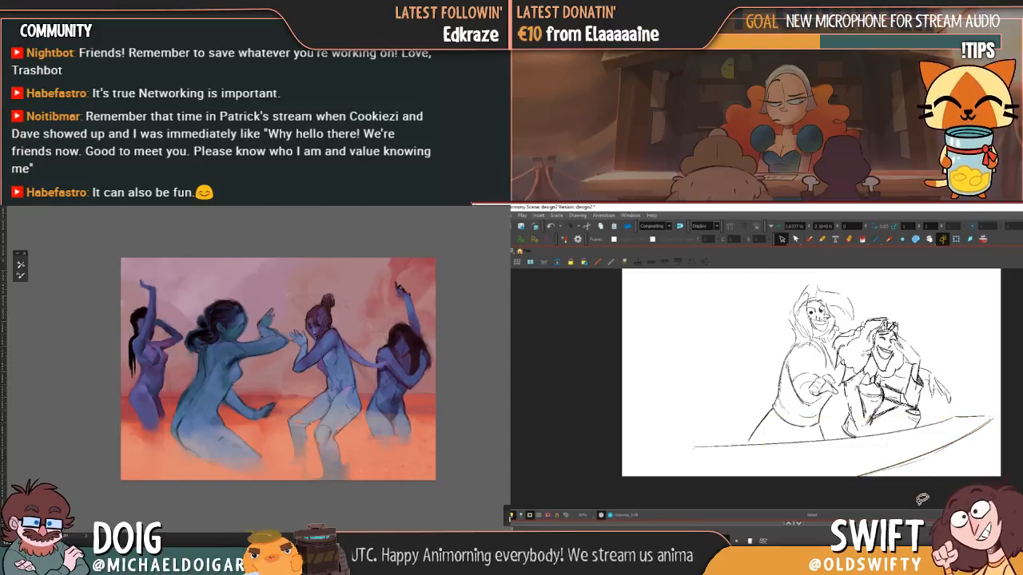
click(911, 462)
click(911, 497)
drag(767, 500, 812, 493)
click(924, 468)
drag(930, 457, 991, 416)
click(928, 459)
click(919, 461)
click(962, 446)
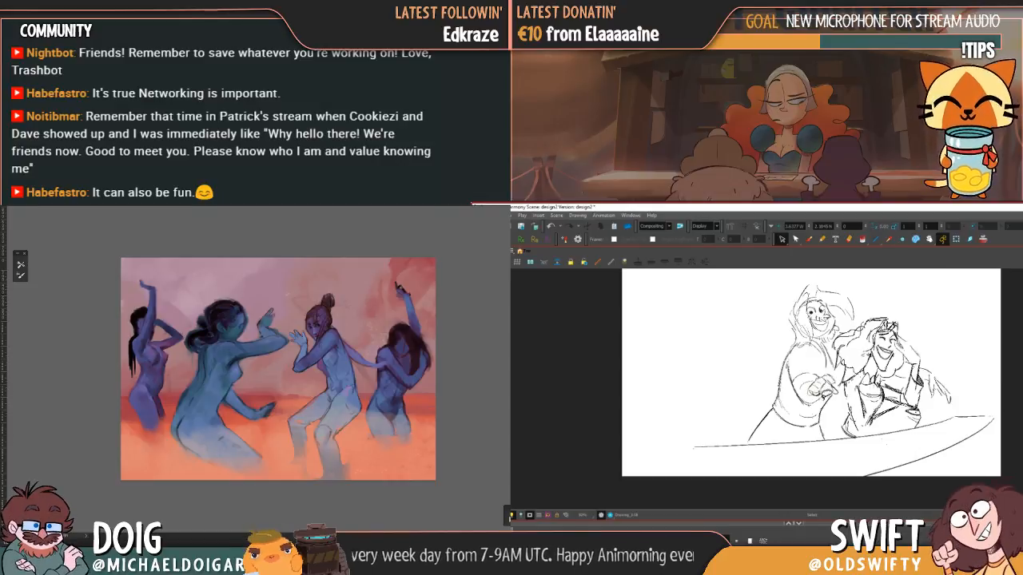
- Try repositioning the strokes of the man's hand in front of his waist
mouse_move(837, 393)
mouse_down()
mouse_move(843, 368)
mouse_move(829, 387)
mouse_up()
click(869, 427)
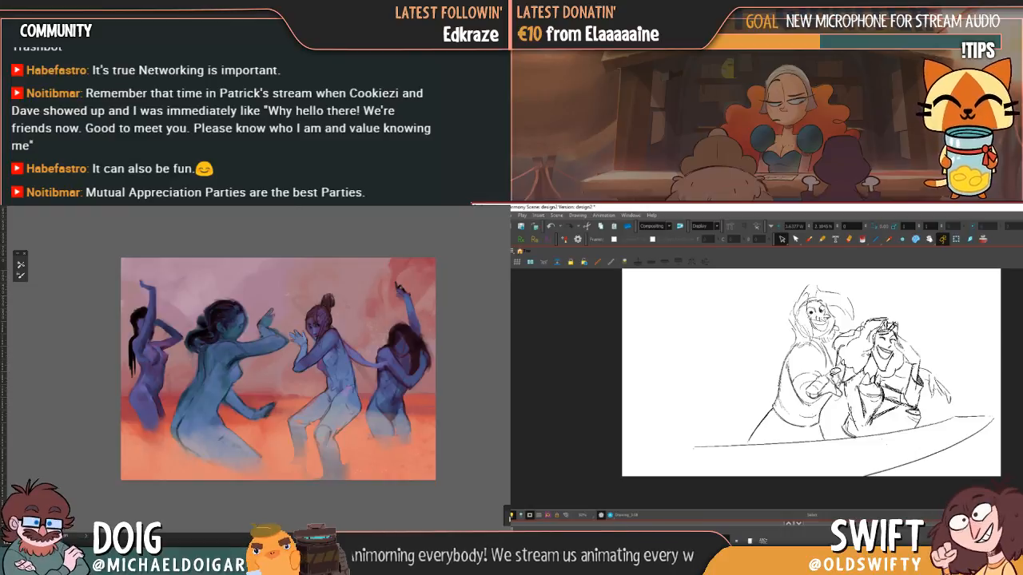
mouse_move(819, 382)
mouse_down()
mouse_move(811, 400)
mouse_move(846, 390)
mouse_move(835, 393)
mouse_up()
click(847, 431)
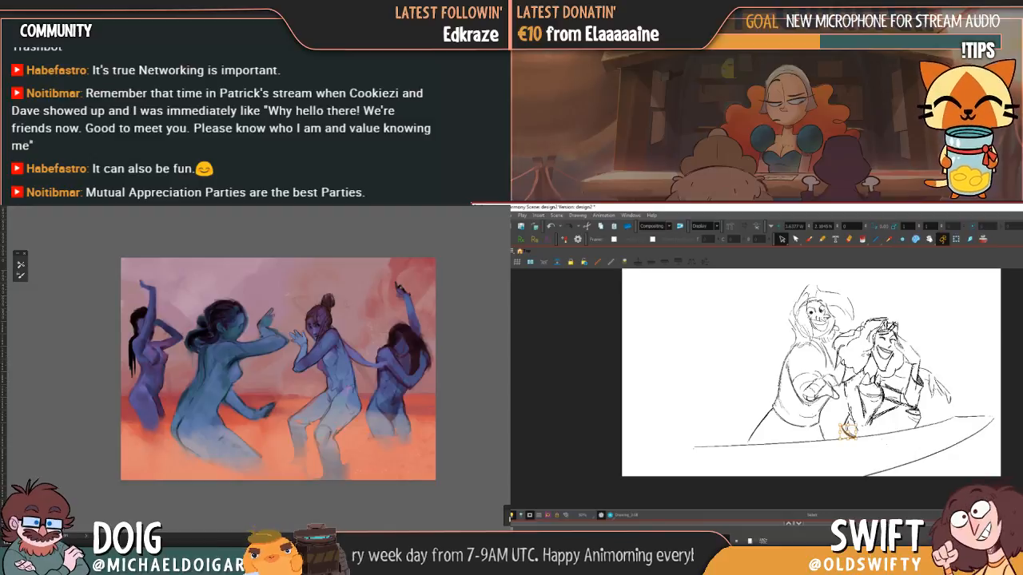
key(.)
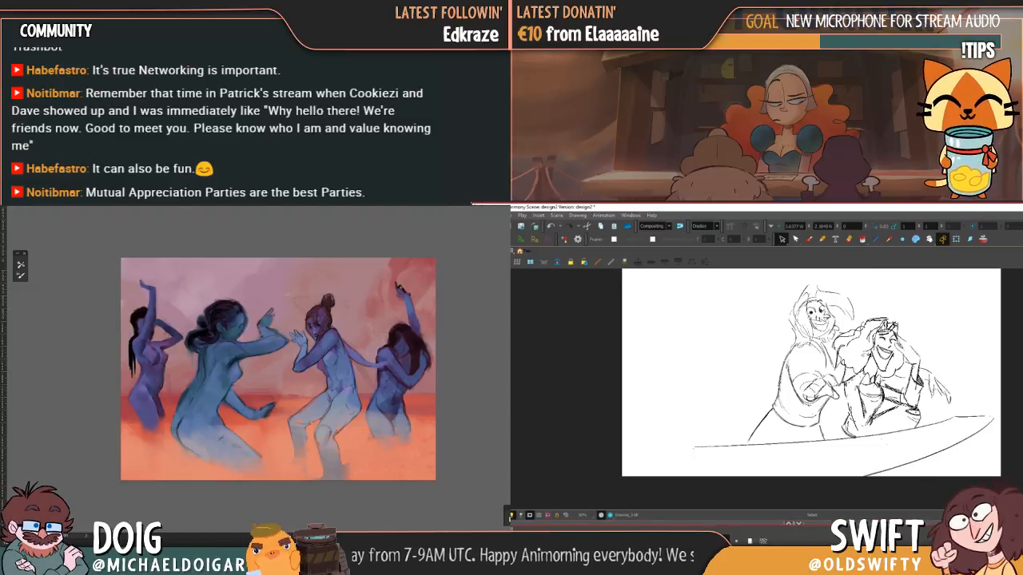
key(.)
- Delete the old strokes of the man's hand and sketch a simpler hand at the end of his forearm
mouse_move(810, 378)
mouse_down()
mouse_move(803, 387)
mouse_move(822, 396)
mouse_move(827, 385)
mouse_up()
key(Delete)
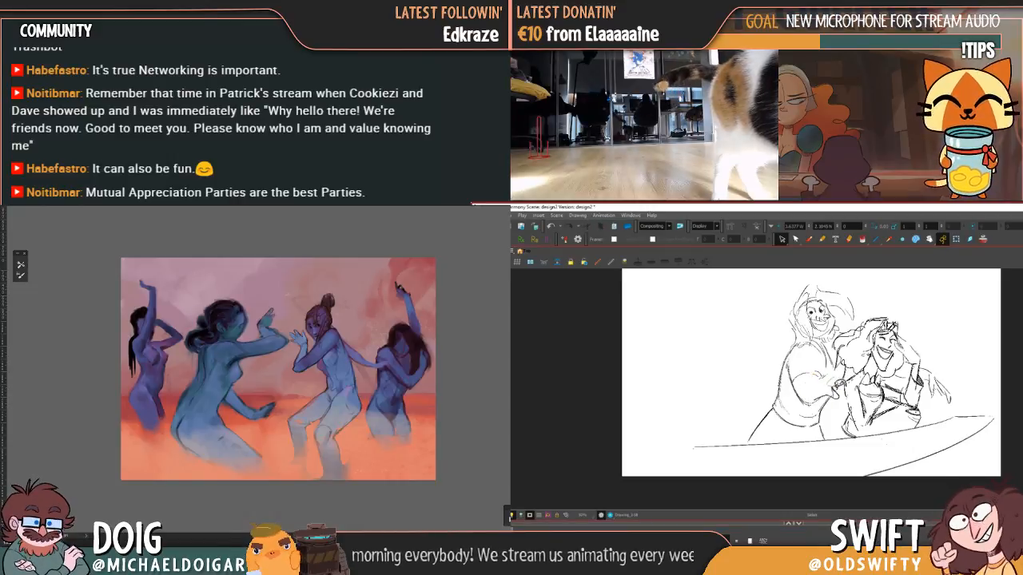
mouse_move(823, 380)
mouse_down()
mouse_move(842, 390)
mouse_move(817, 395)
mouse_up()
key(Delete)
key(Delete)
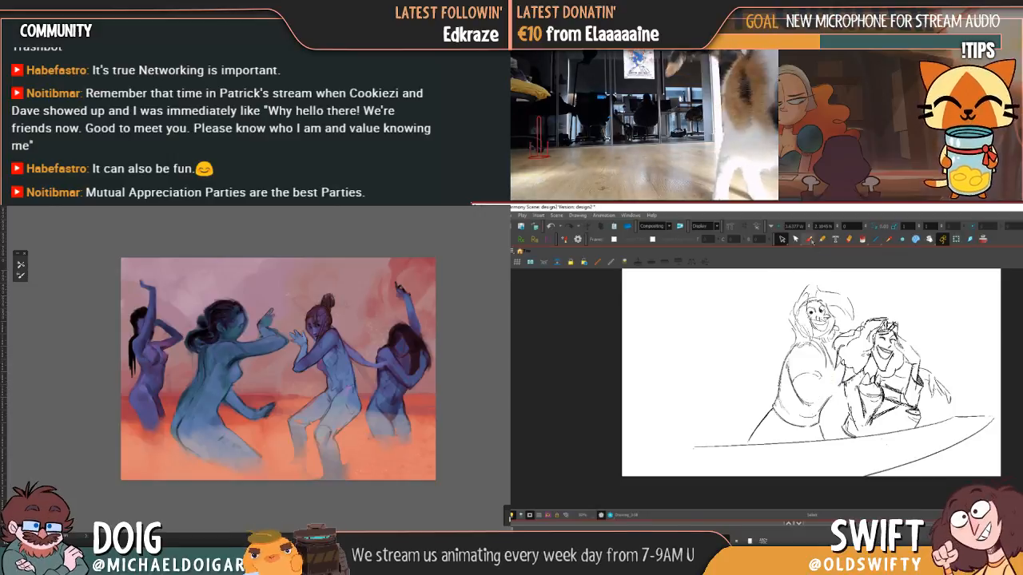
click(808, 239)
drag(817, 385, 836, 388)
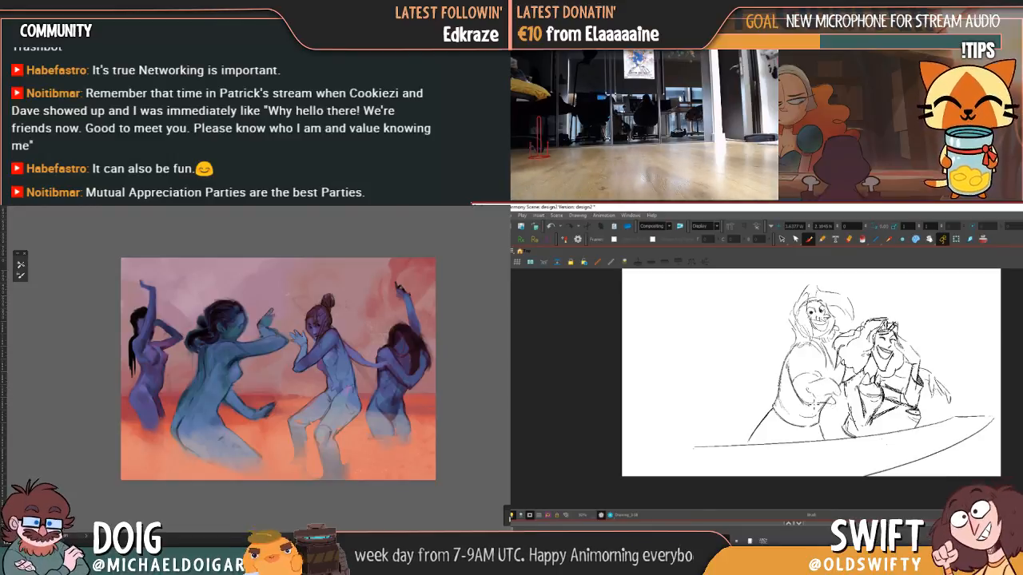
- Flip between neighbouring drawings to compare the poses, ending on the couple leaning over the straight tabletop
key(period)
key(comma)
key(period)
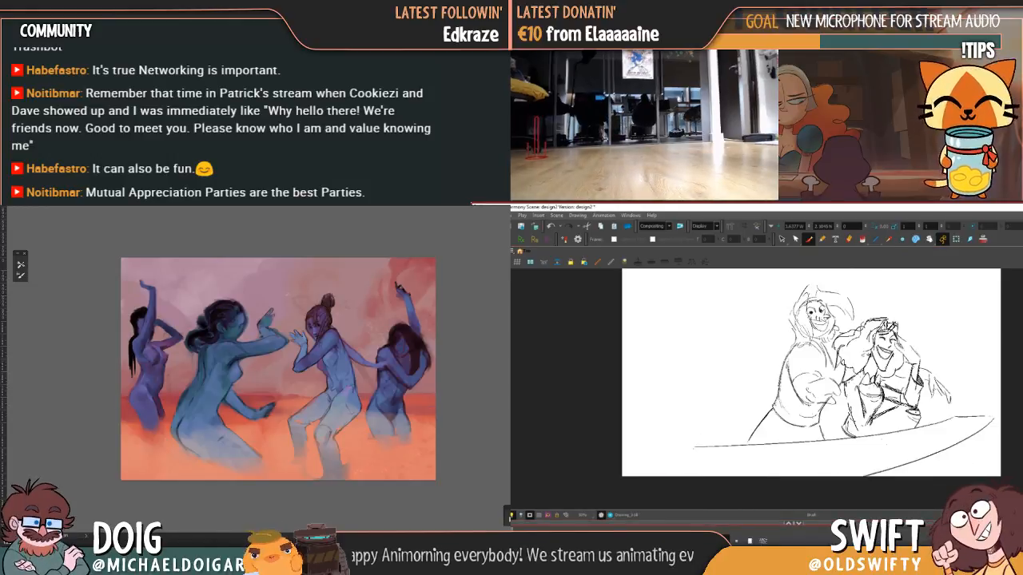
key(comma)
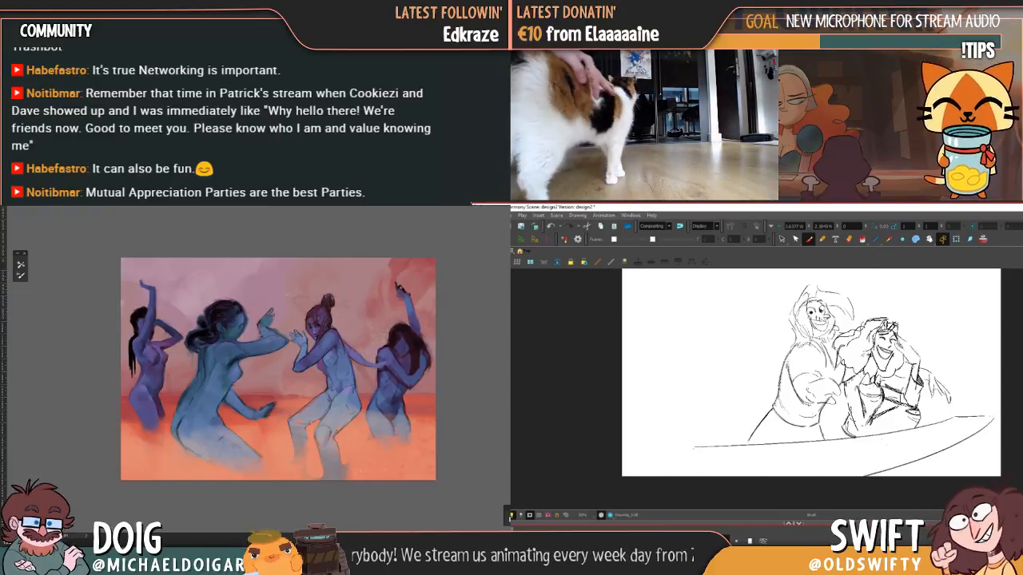
key(period)
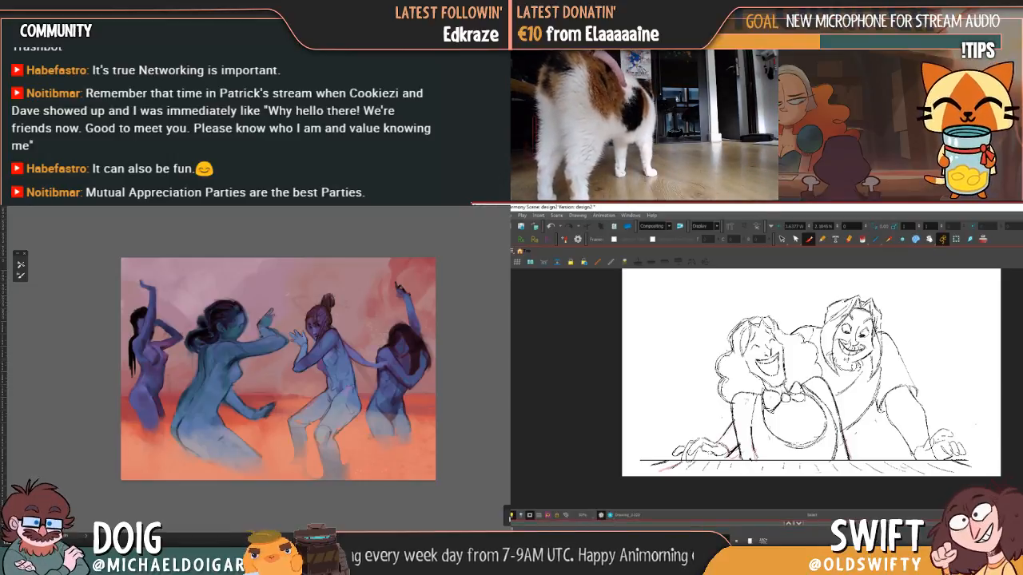
- Select the long-haired man's head and move it slightly higher above his shoulders
key(shift+l)
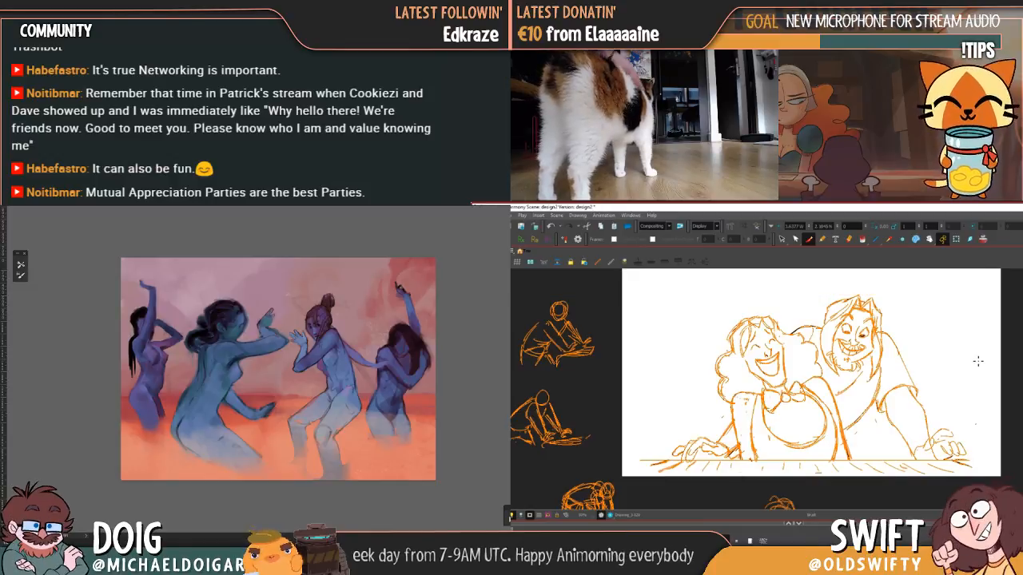
key(shift+l)
click(781, 238)
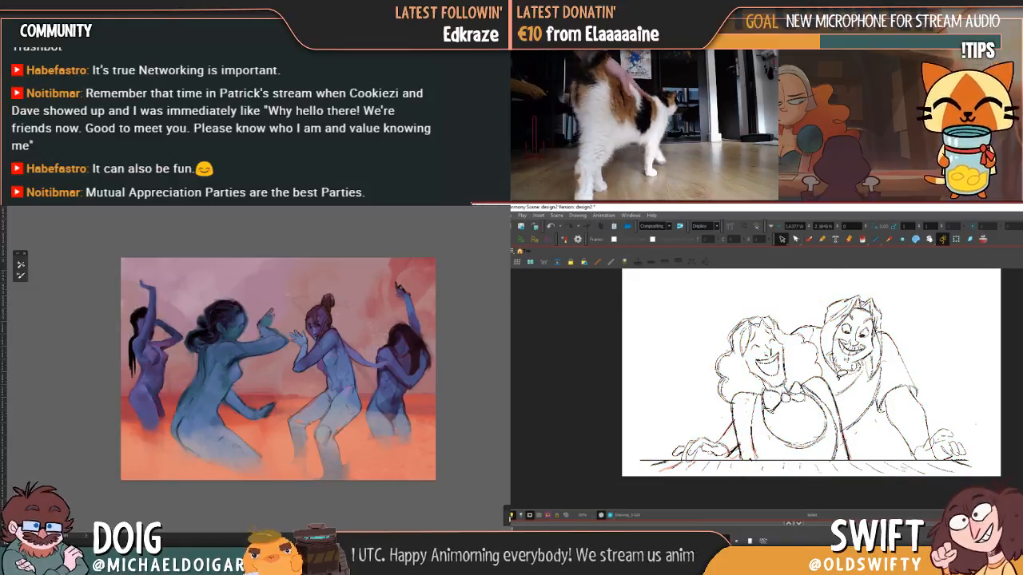
mouse_move(878, 284)
mouse_down()
mouse_move(885, 355)
mouse_move(877, 314)
mouse_up()
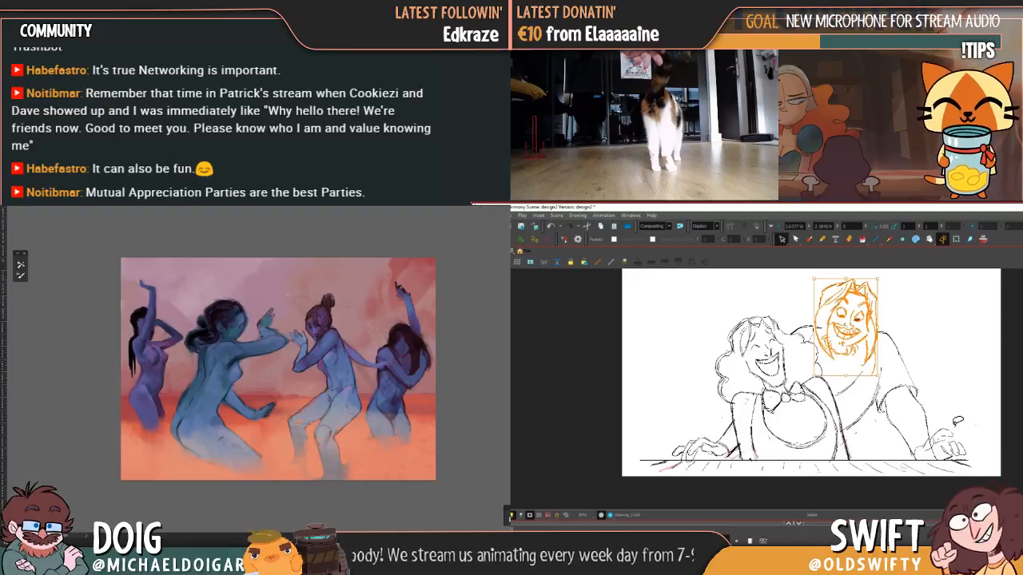
- Delete the man's curled hand, adjust his near arm, and redraw the hand with fingers spread on the tabletop
mouse_move(930, 431)
mouse_down()
mouse_move(965, 447)
mouse_move(959, 436)
mouse_move(927, 444)
mouse_move(938, 432)
mouse_up()
key(Delete)
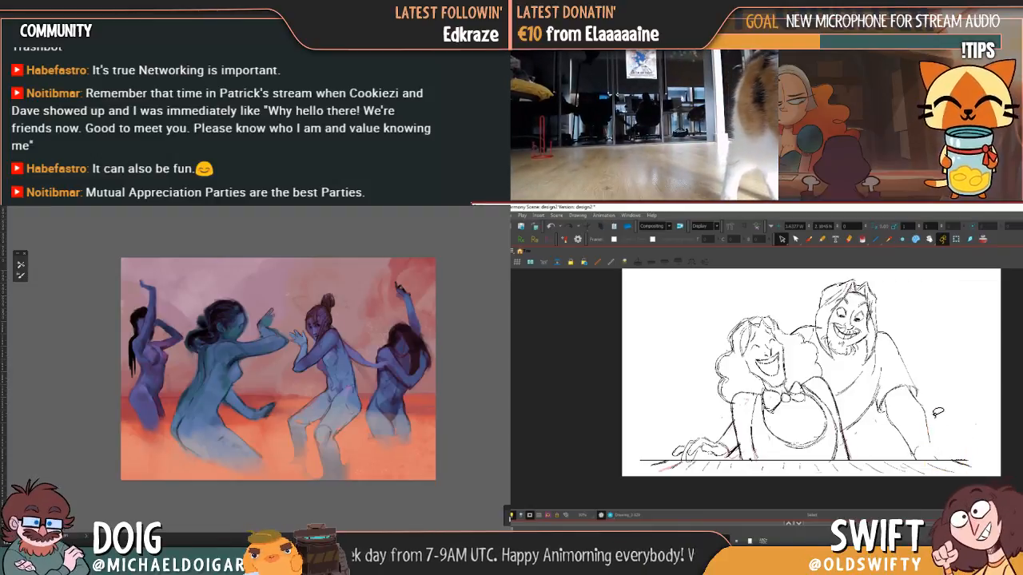
mouse_move(882, 326)
mouse_down()
mouse_move(931, 456)
mouse_move(897, 367)
mouse_up()
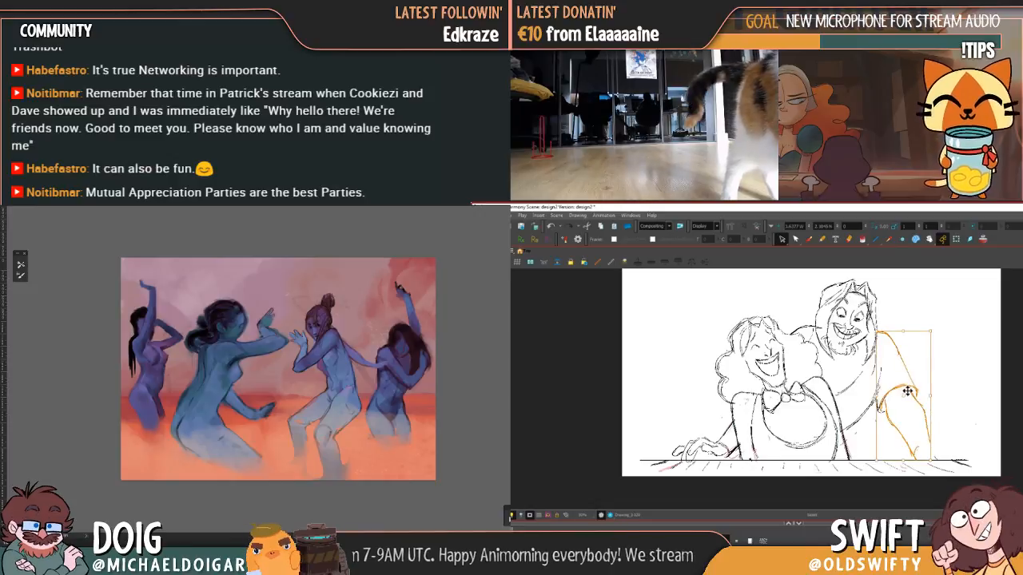
key(Delete)
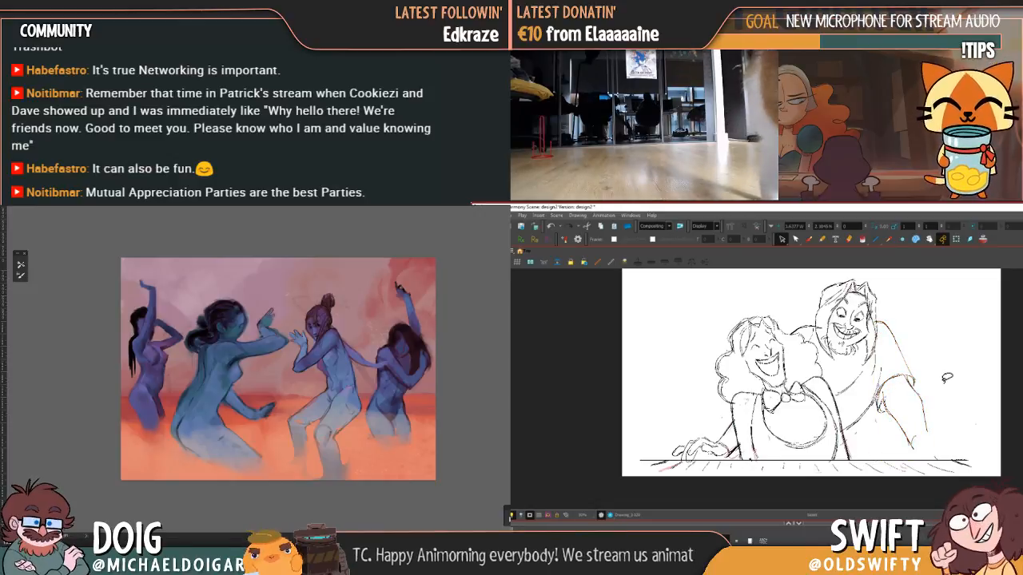
key(alt+b)
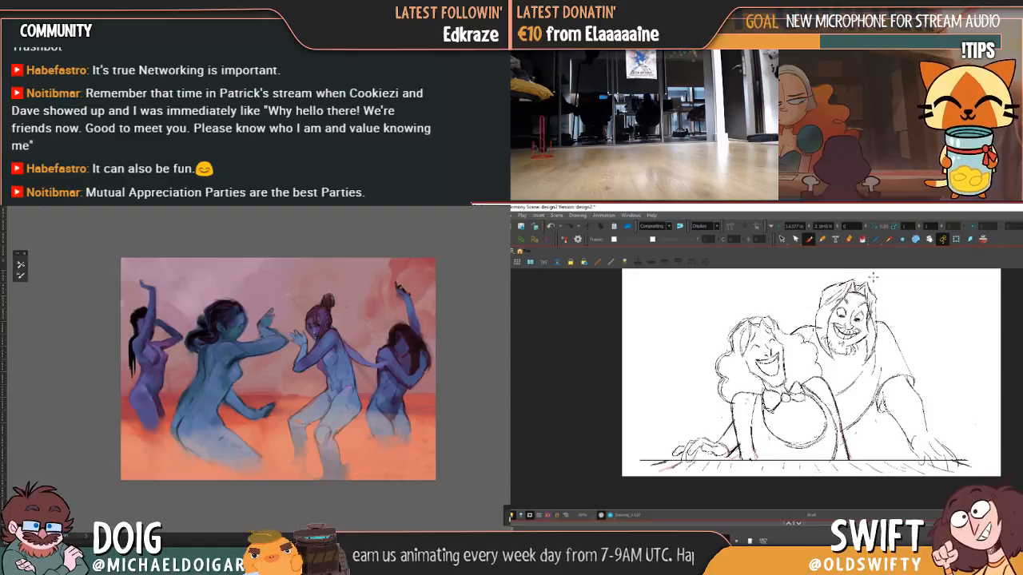
- Replace the resting hand beside the curly-haired woman with a rougher reaching hand and a new forearm line
drag(696, 424, 681, 449)
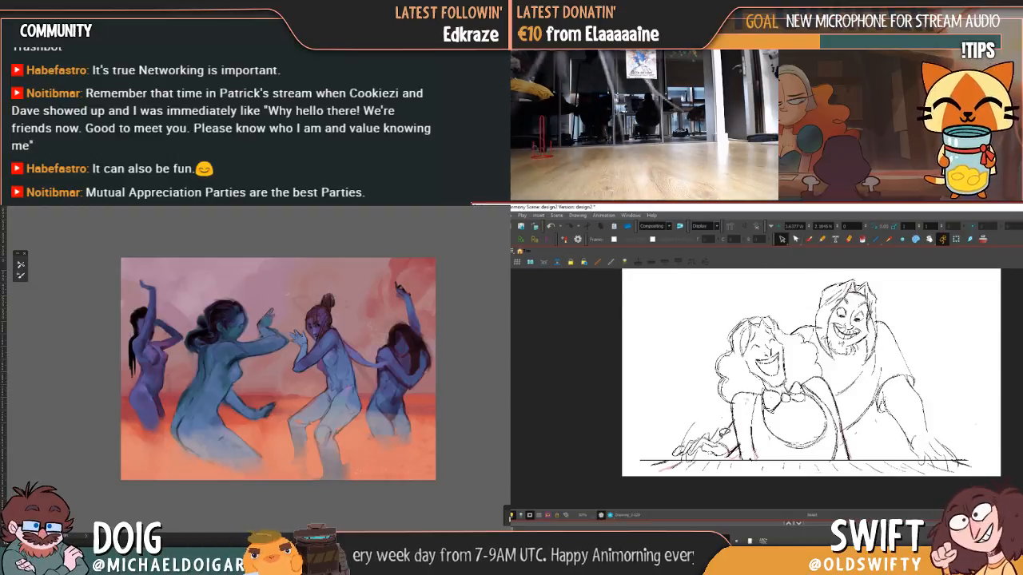
key(alt+s)
key(ctrl+z)
key(ctrl+z)
key(ctrl+z)
key(ctrl+z)
key(ctrl+z)
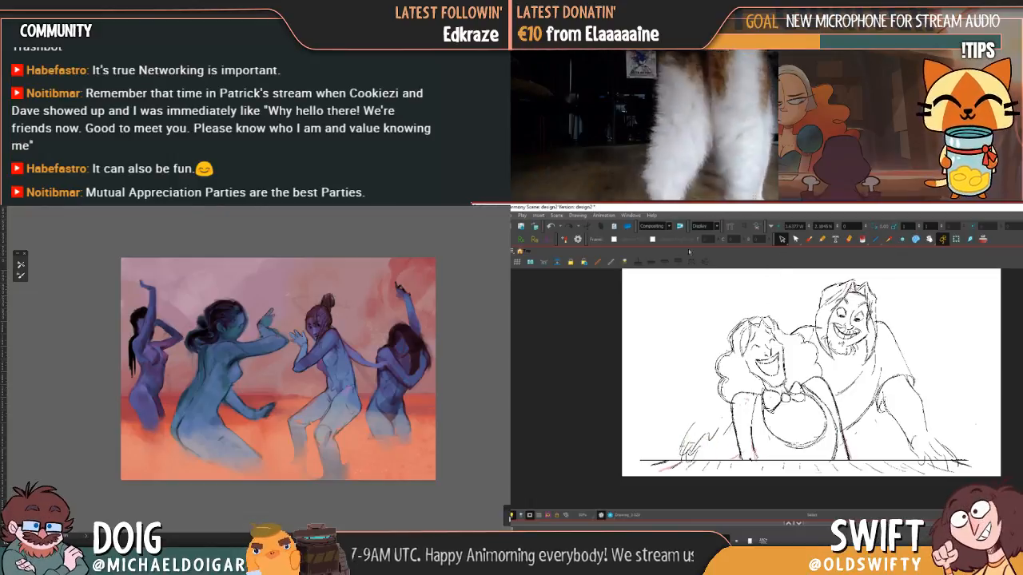
click(807, 239)
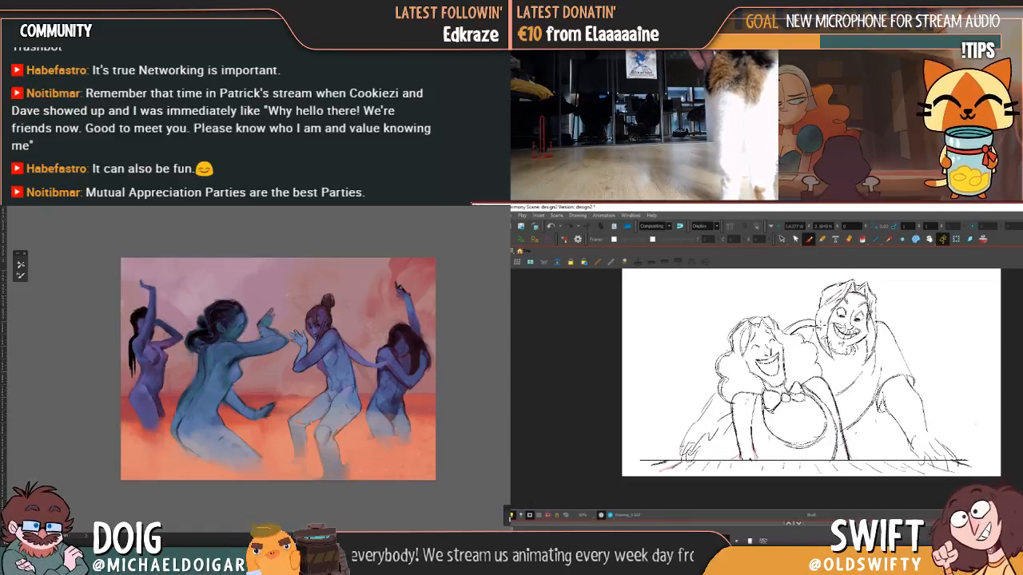
- Clean up the man's far shoulder line and redraw his chest and side contours down to the table
key(alt+s)
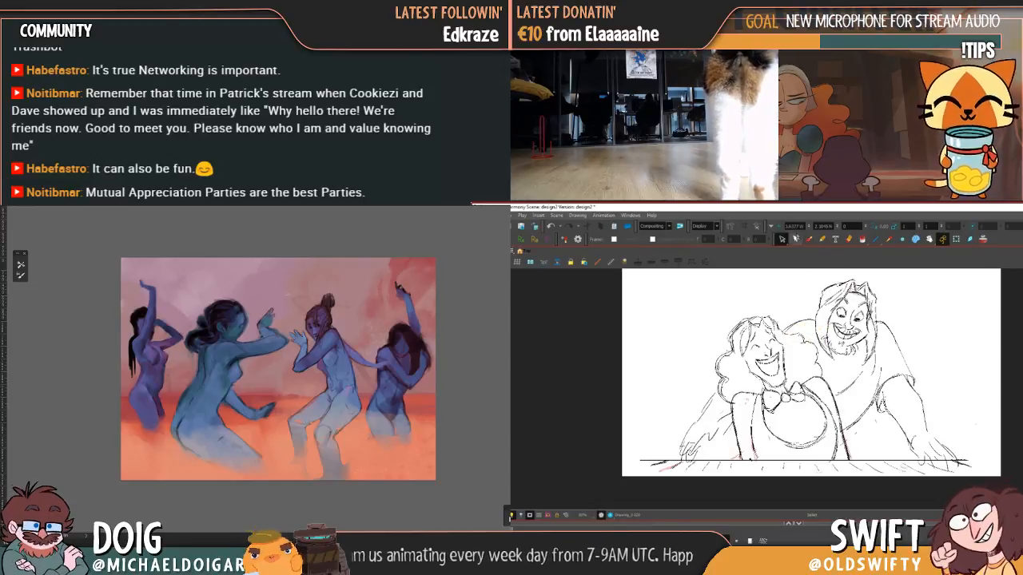
key(alt+b)
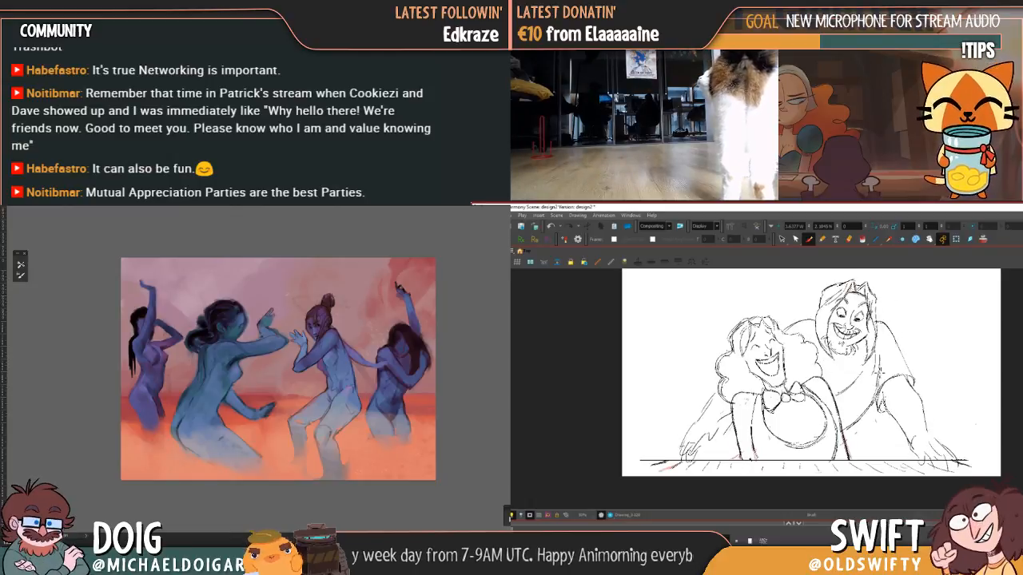
key(alt+s)
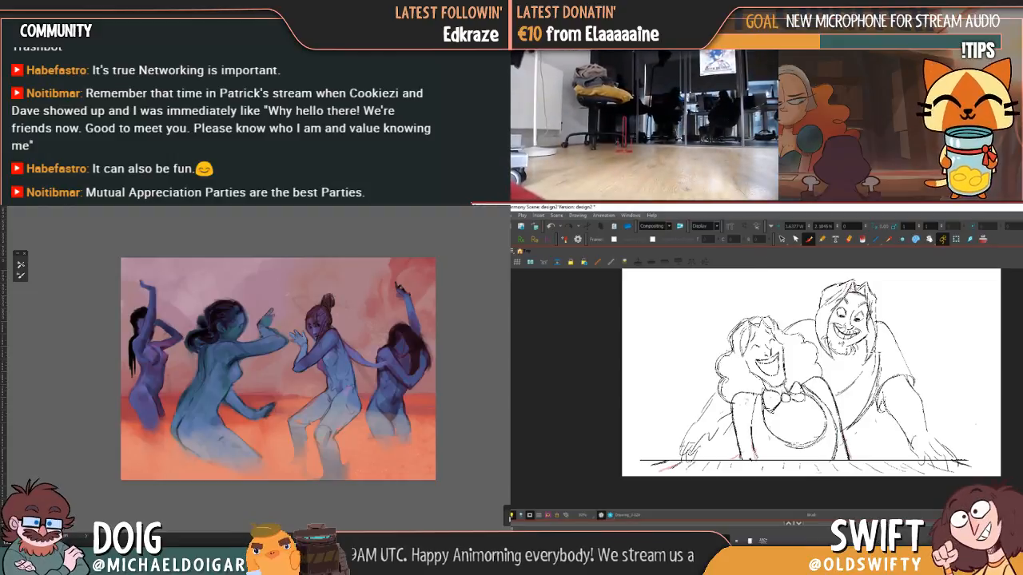
click(781, 239)
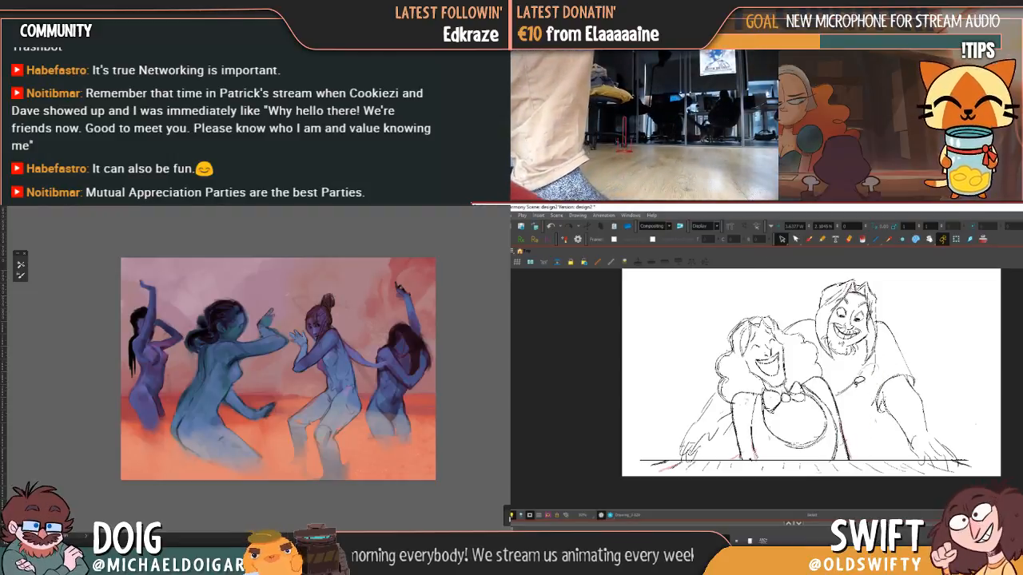
click(807, 239)
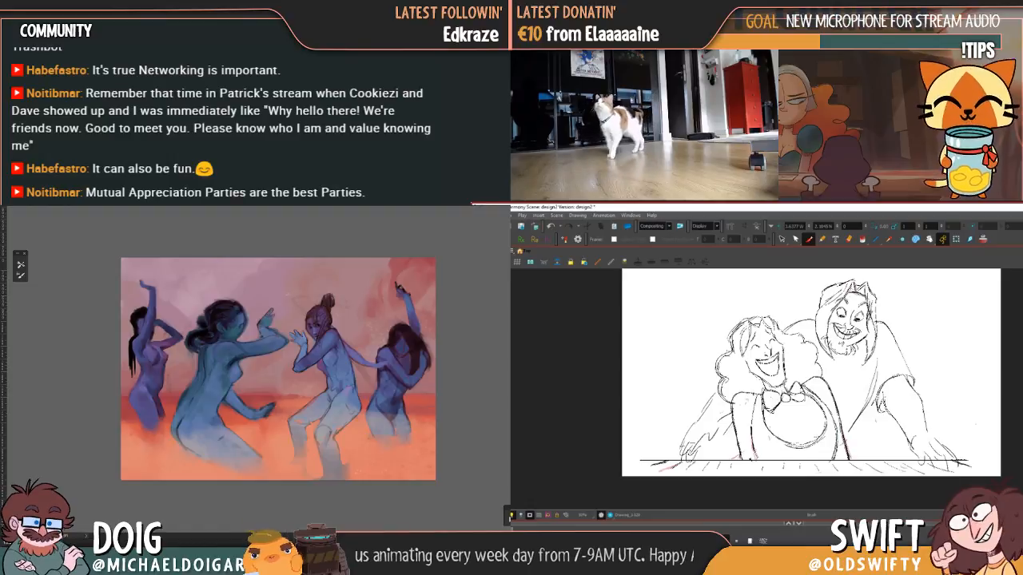
- Select the long-haired man's head and hair and shift them slightly higher above his shoulders
click(782, 239)
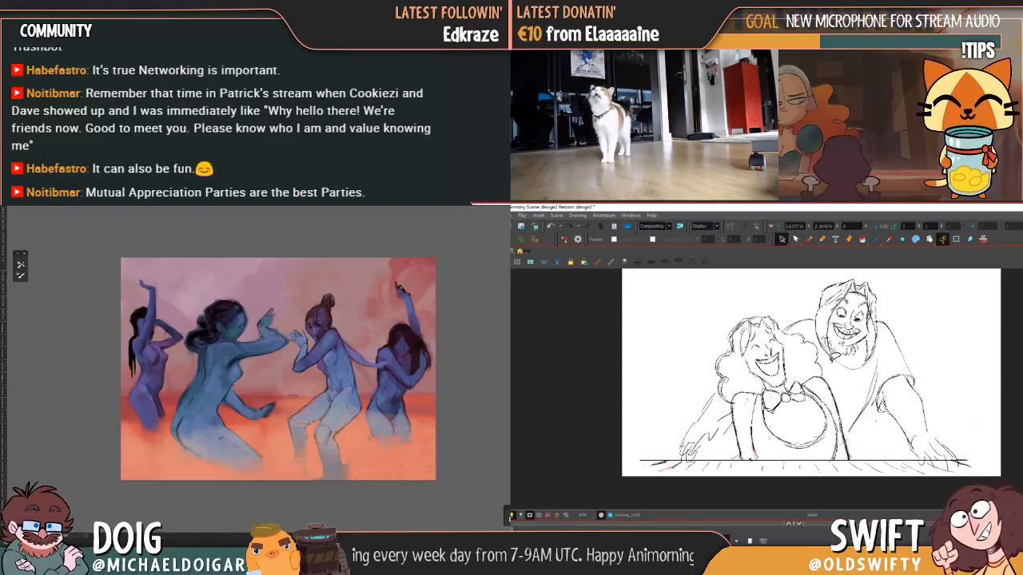
drag(871, 356, 882, 335)
drag(880, 284, 876, 273)
mouse_move(863, 321)
mouse_down()
mouse_move(864, 312)
mouse_move(812, 296)
mouse_move(859, 360)
mouse_up()
click(895, 296)
drag(878, 315, 895, 260)
click(922, 280)
- Flip back and forth between neighbouring drawings to compare the man's raised head with the adjacent poses
key(g)
key(f)
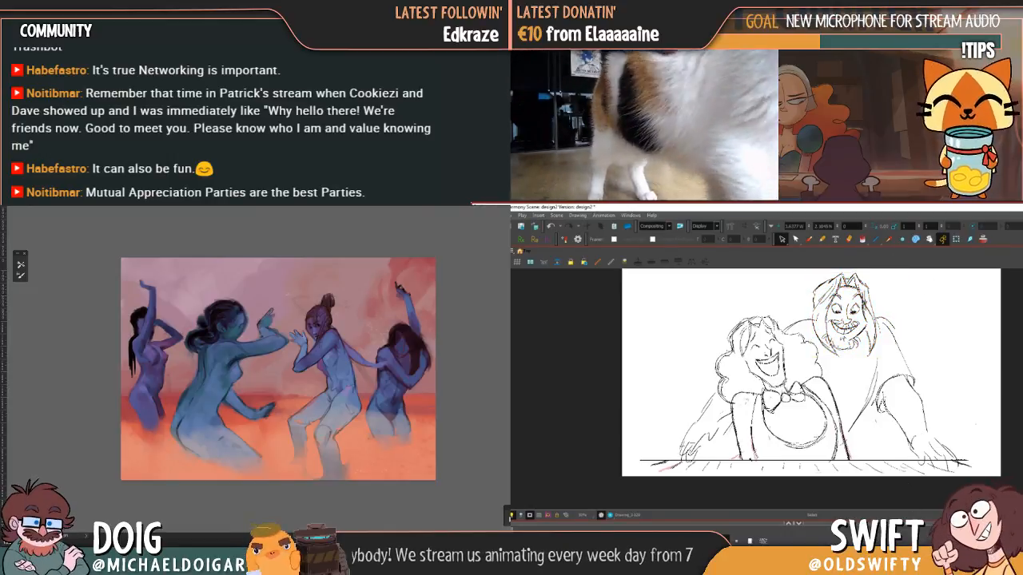
key(g)
key(g)
key(f)
key(f)
key(f)
key(f)
key(g)
key(g)
key(f)
key(g)
key(g)
key(f)
key(g)
key(f)
key(g)
- Adjust the long-haired man's hair, select his head and upper body, and shift him up toward the curly-haired woman
drag(866, 285, 871, 362)
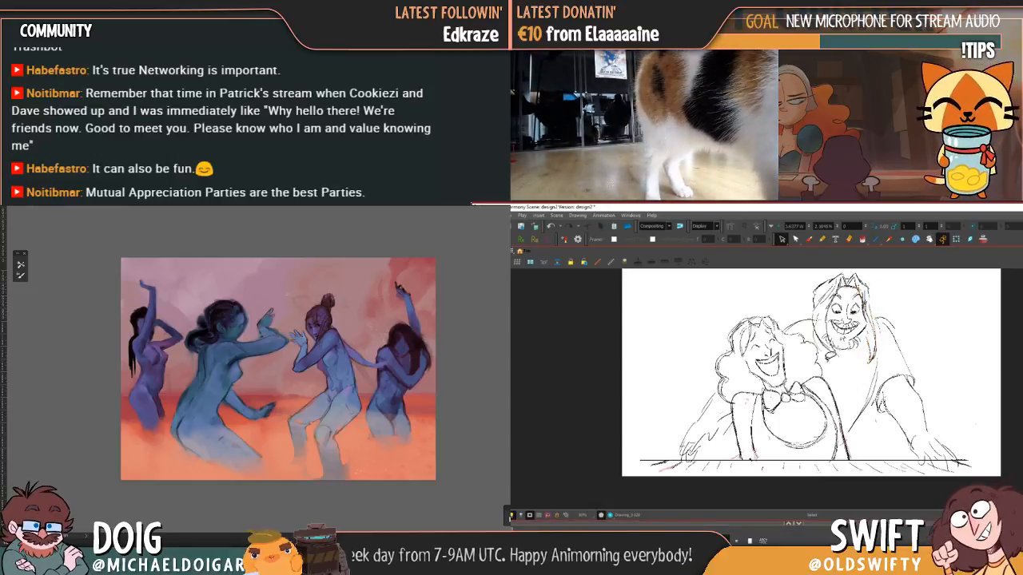
drag(829, 373, 842, 370)
click(909, 318)
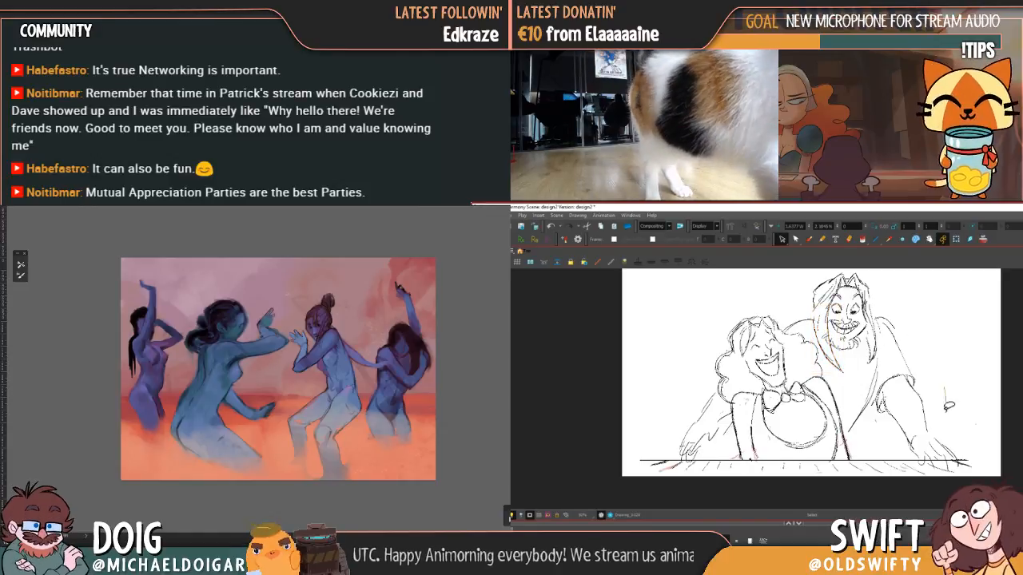
mouse_move(943, 318)
mouse_down()
mouse_move(920, 300)
mouse_move(915, 271)
mouse_move(925, 270)
mouse_move(918, 276)
mouse_up()
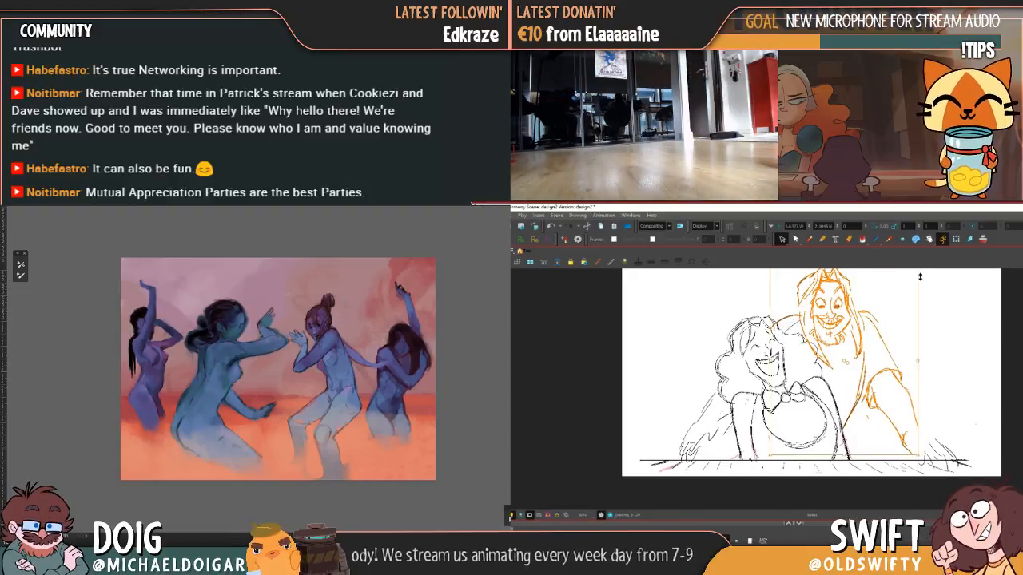
click(931, 271)
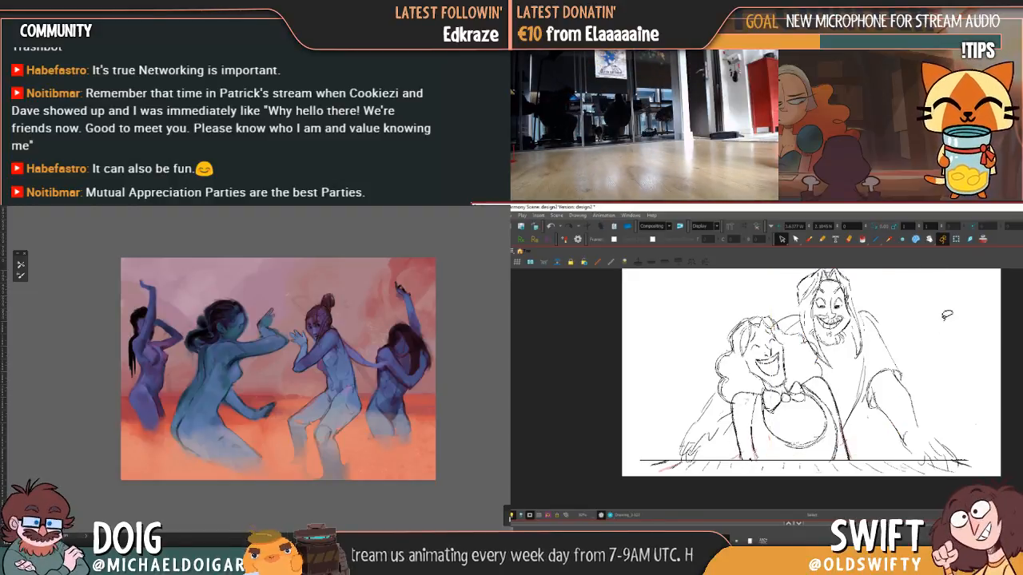
- Step forward and backward through the storyboard drawings to examine how the couple's table poses lead into the following poses
key(f)
key(f)
key(f)
key(f)
key(f)
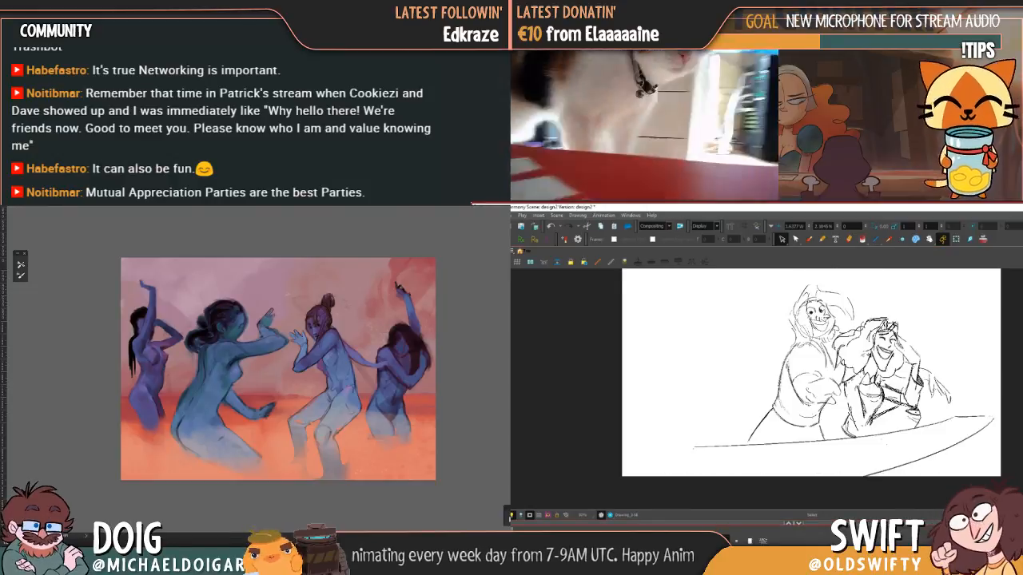
key(f)
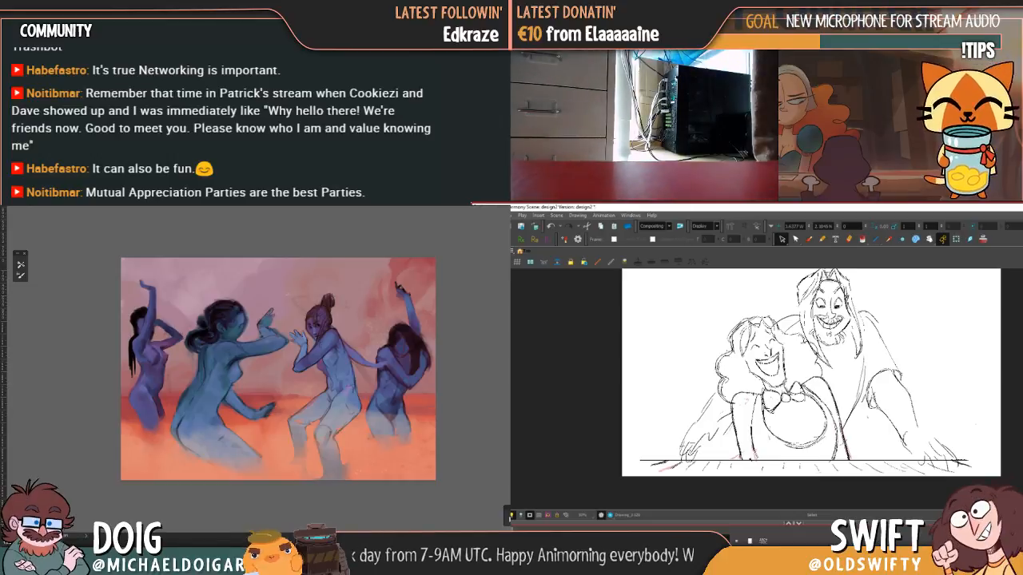
key(f)
key(f)
key(f)
key(f)
key(f)
key(f)
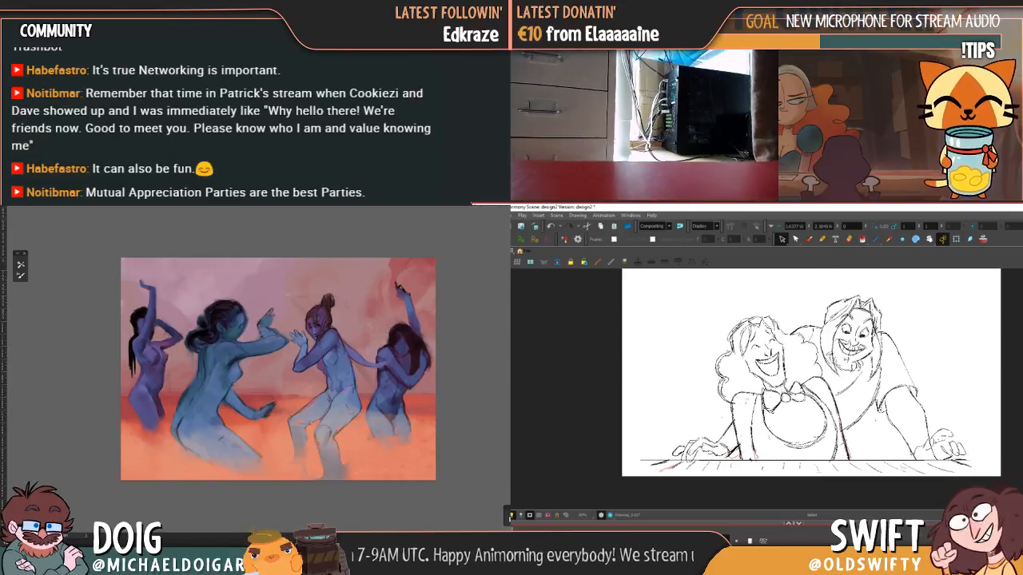
key(f)
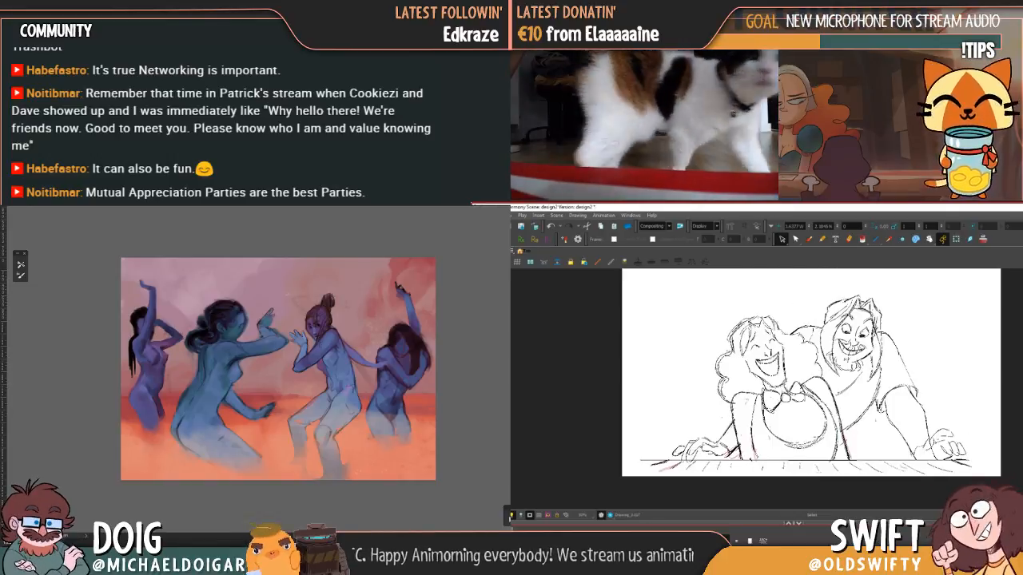
key(f)
key(f)
key(f)
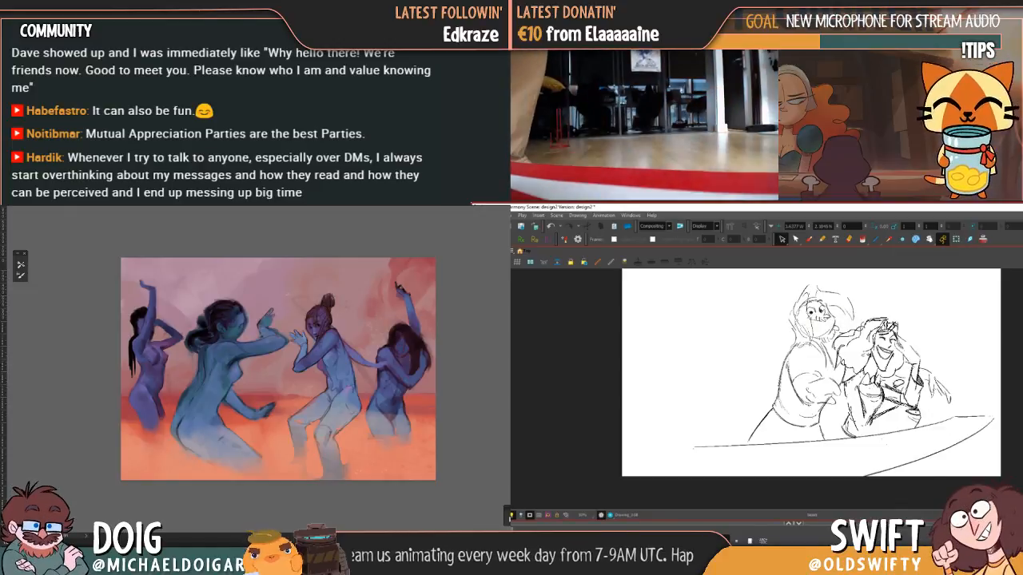
key(f)
key(f)
key(g)
key(g)
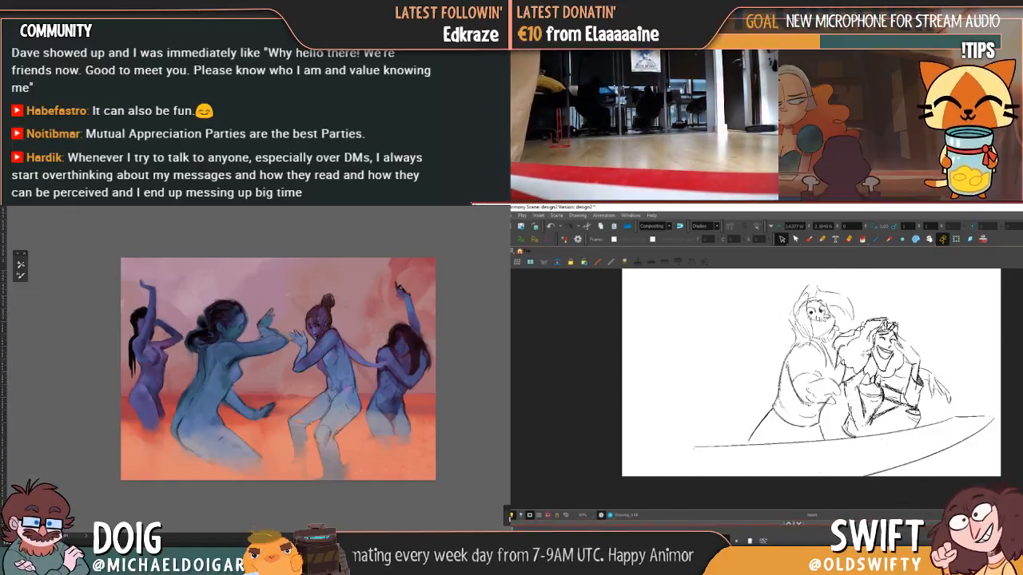
key(g)
key(g)
key(g)
key(g)
key(g)
key(g)
key(g)
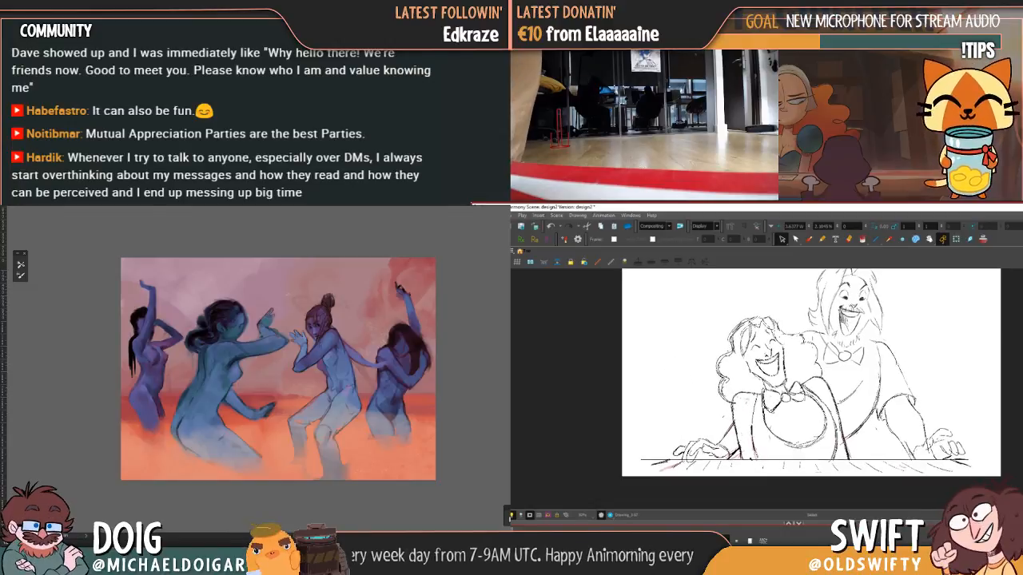
key(g)
key(g)
key(f)
key(f)
key(f)
key(g)
key(g)
key(f)
key(g)
key(g)
- Delete the crouching figure beside the woman covering her face and compare that drawing with the table poses
mouse_move(816, 325)
mouse_down()
mouse_move(813, 504)
mouse_move(832, 302)
mouse_up()
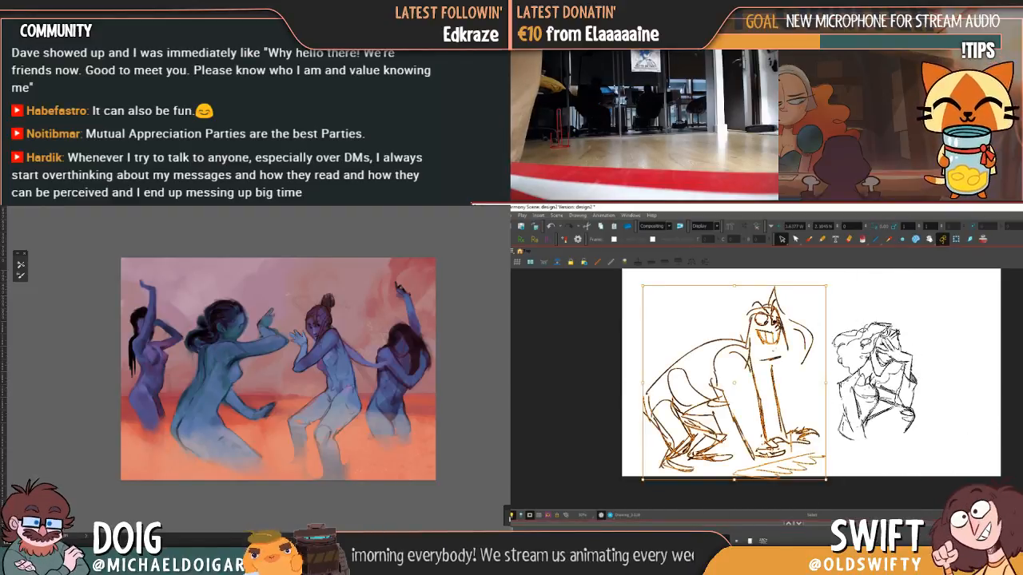
key(Delete)
key(f)
key(f)
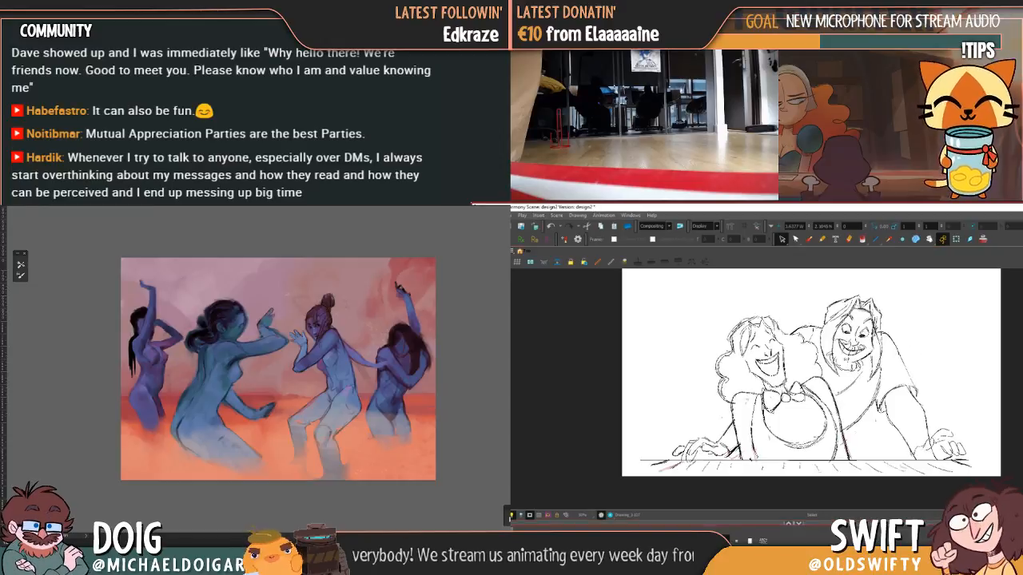
key(g)
key(g)
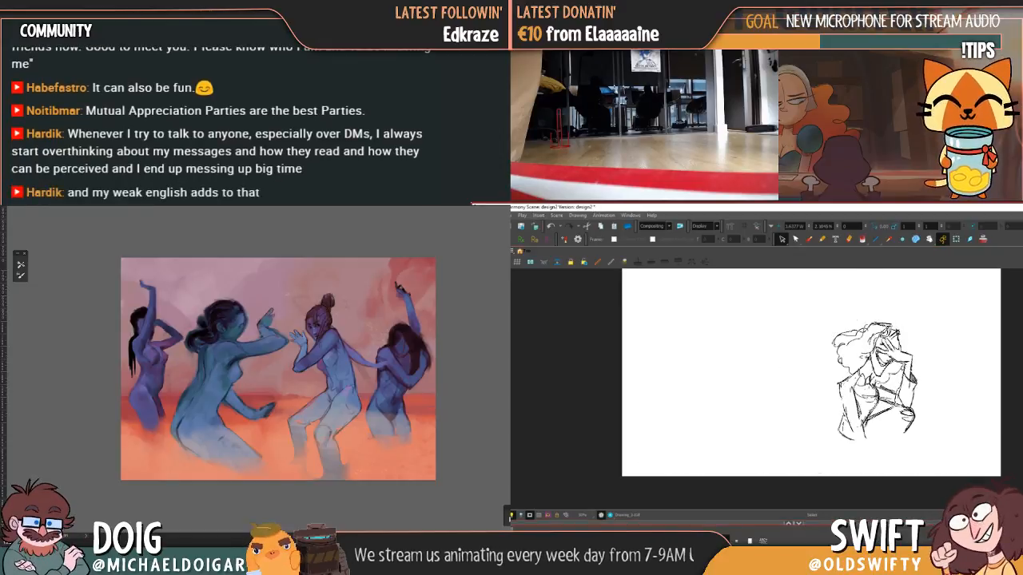